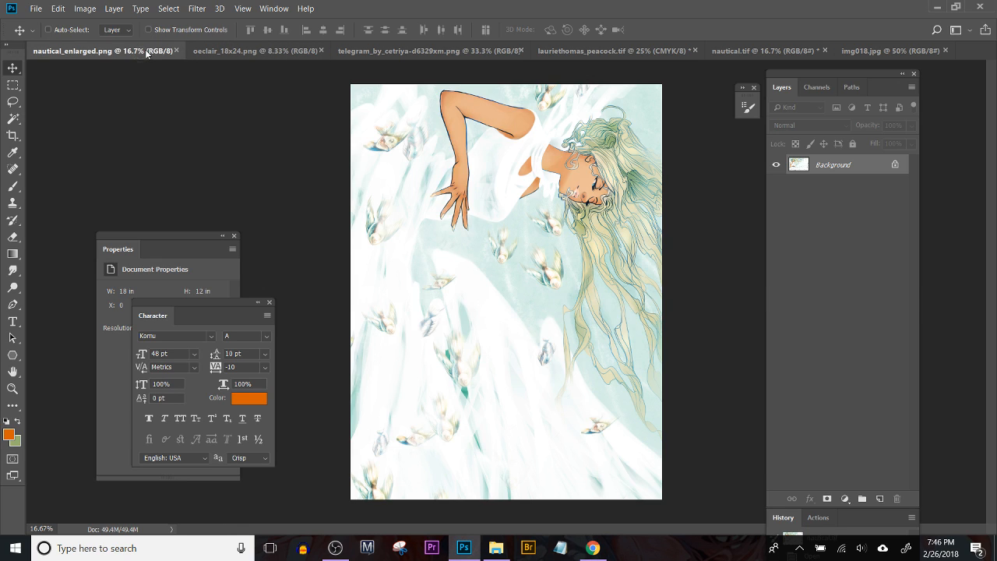
Step: Compare the open nautical_enlarged.png and oeclair_18x24.png documents, finishing on nautical_enlarged.png
{"action": "left_click", "coordinate": [142, 51]}
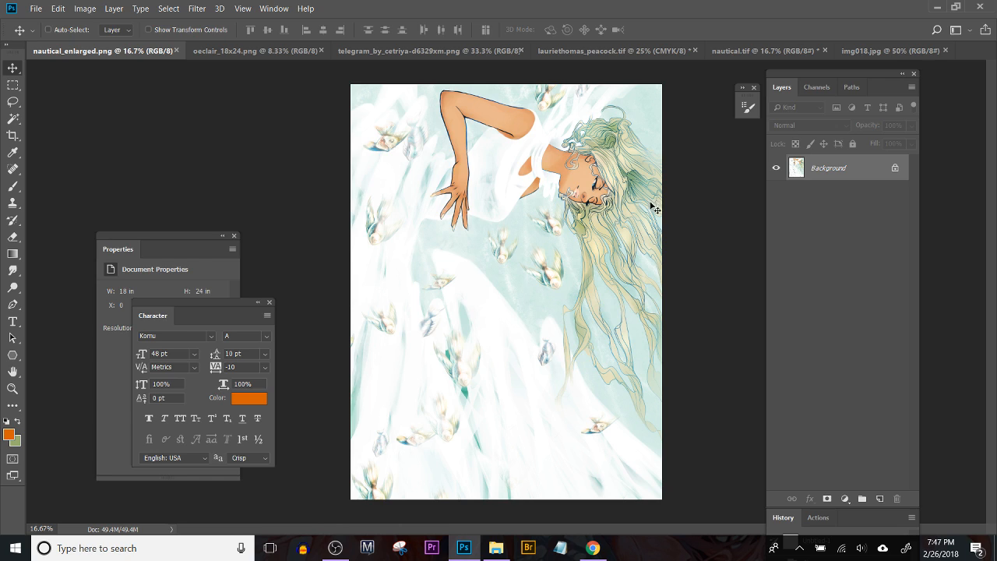
{"action": "left_click", "coordinate": [258, 50]}
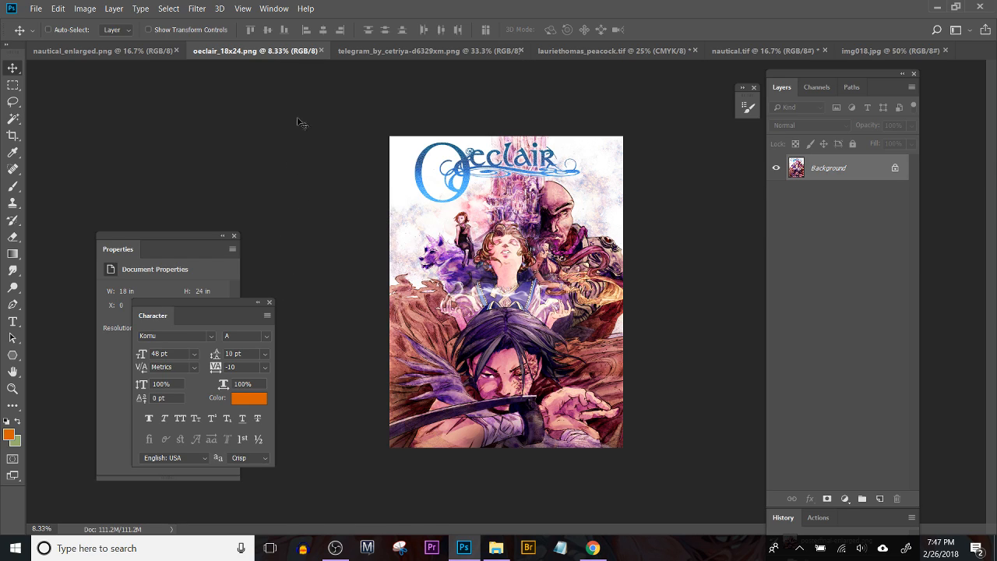
{"action": "left_click", "coordinate": [84, 51]}
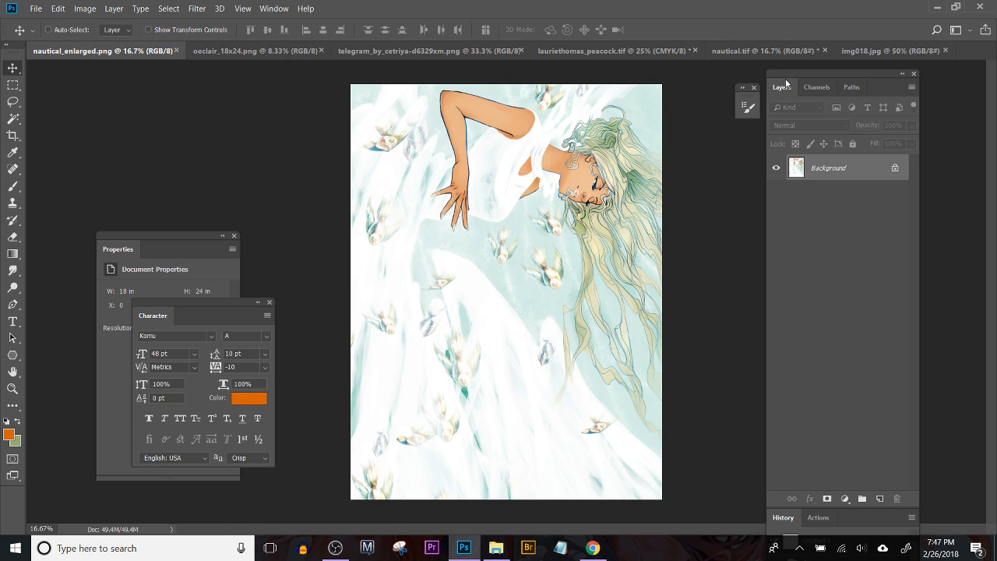
Step: Open Succulet Girl.psd from the High Res Files folder inside Pictures, using File Explorer
{"action": "left_click", "coordinate": [496, 551]}
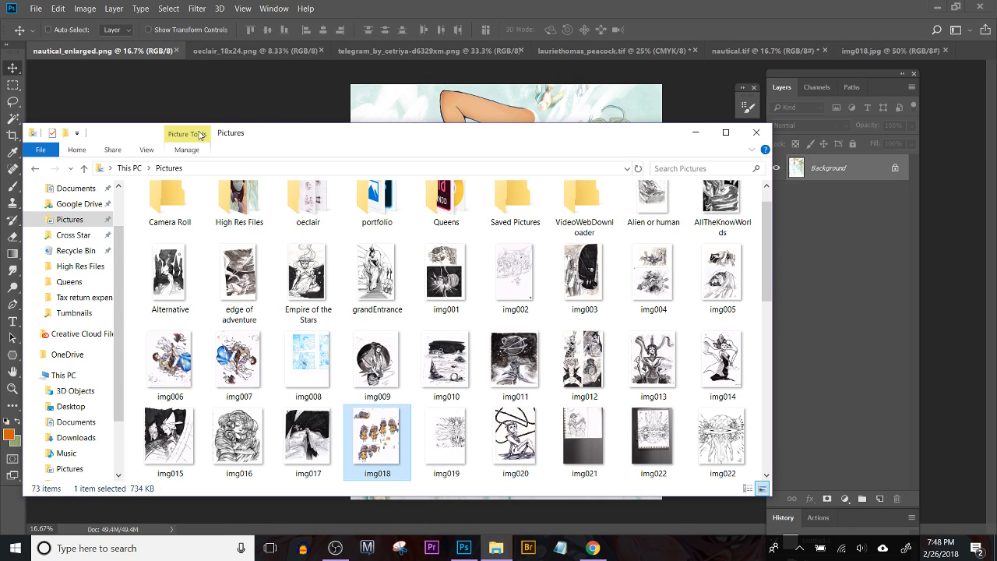
{"action": "left_click", "coordinate": [265, 100]}
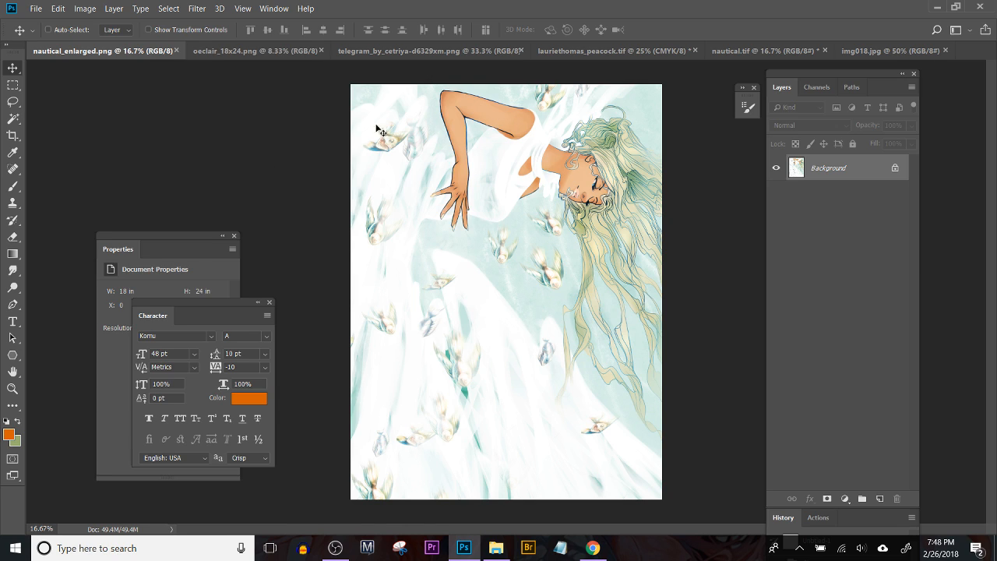
{"action": "left_click", "coordinate": [502, 554]}
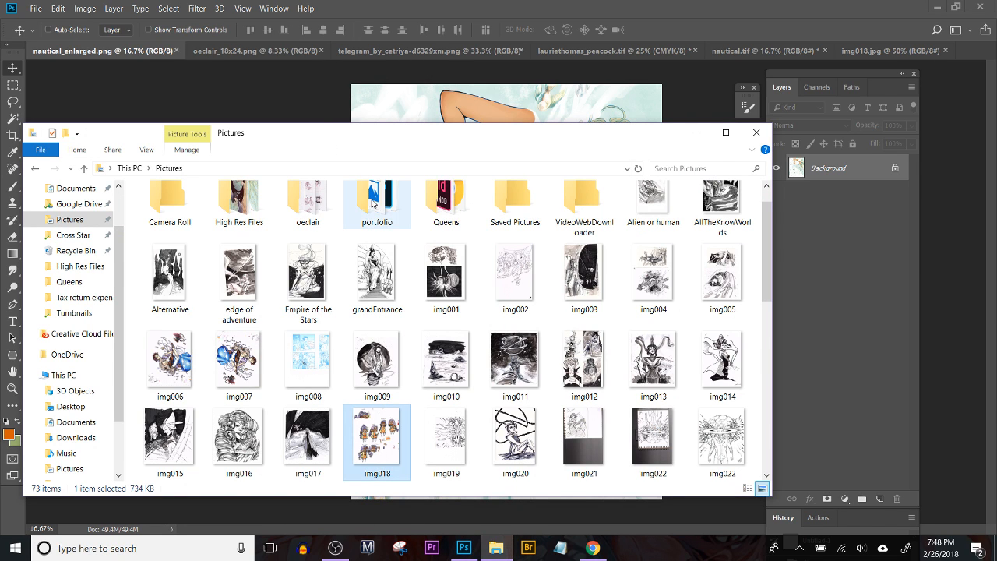
{"action": "double_click", "coordinate": [243, 202]}
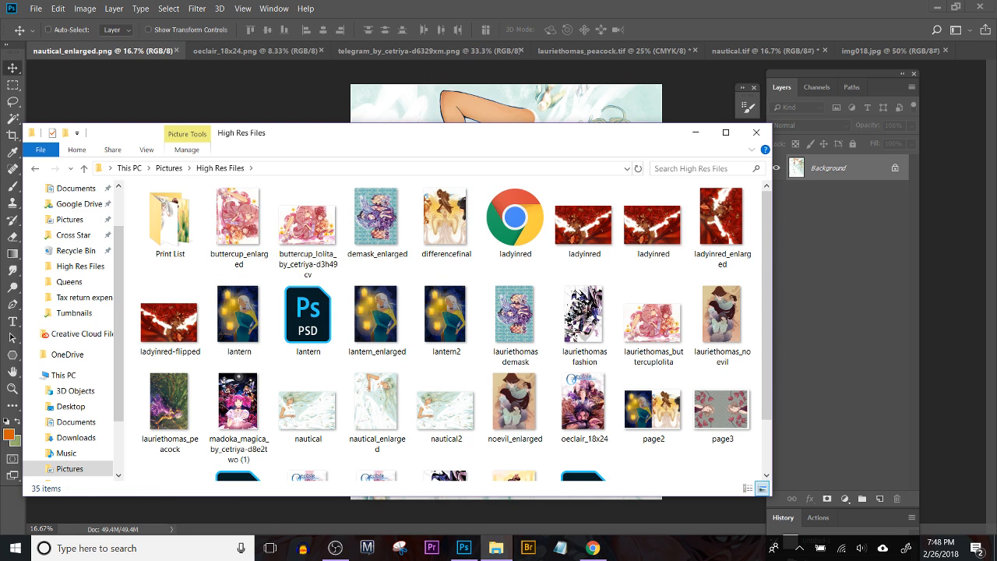
{"action": "scroll", "coordinate": [561, 389], "scroll_direction": "down", "scroll_amount": 3}
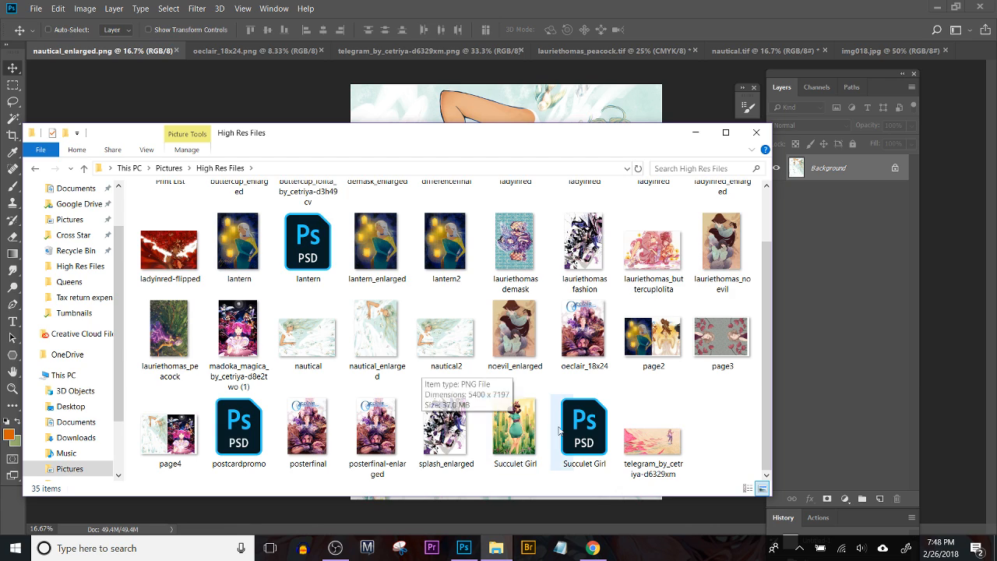
{"action": "double_click", "coordinate": [588, 431]}
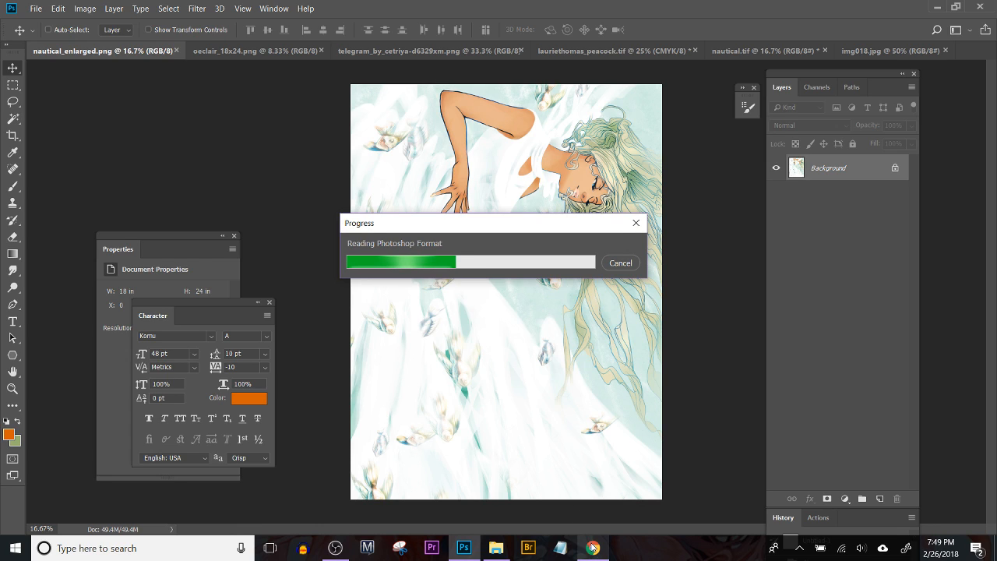
Step: Switch to Chrome and browse the Google image results for bubble dress as skirt references
{"action": "mouse_move", "coordinate": [590, 549]}
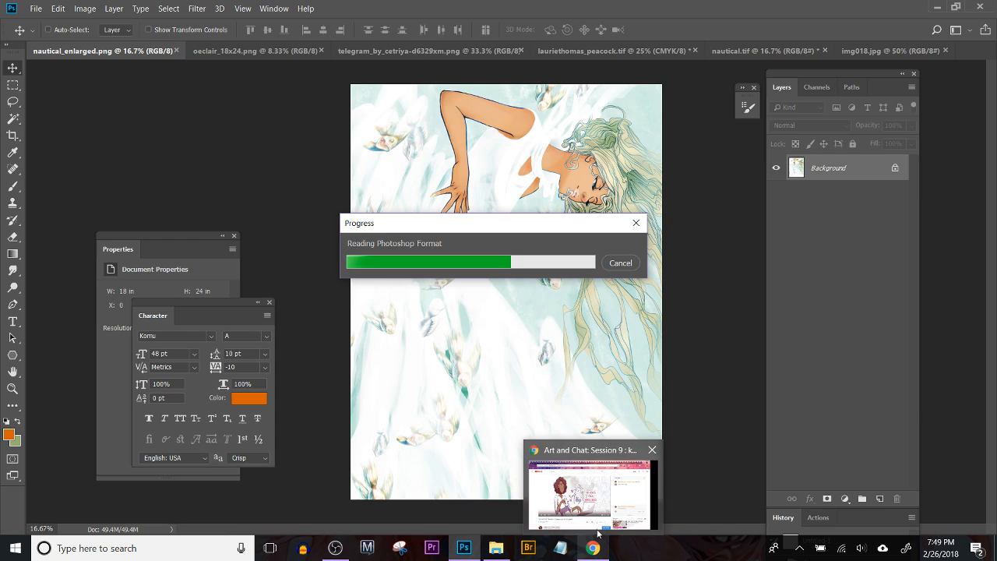
{"action": "left_click", "coordinate": [600, 549]}
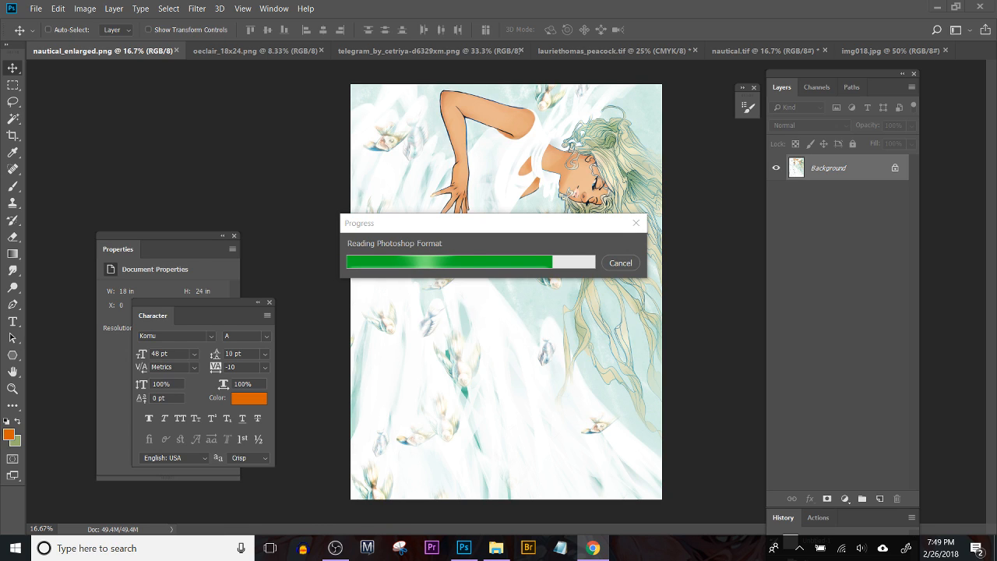
{"action": "left_click", "coordinate": [592, 548]}
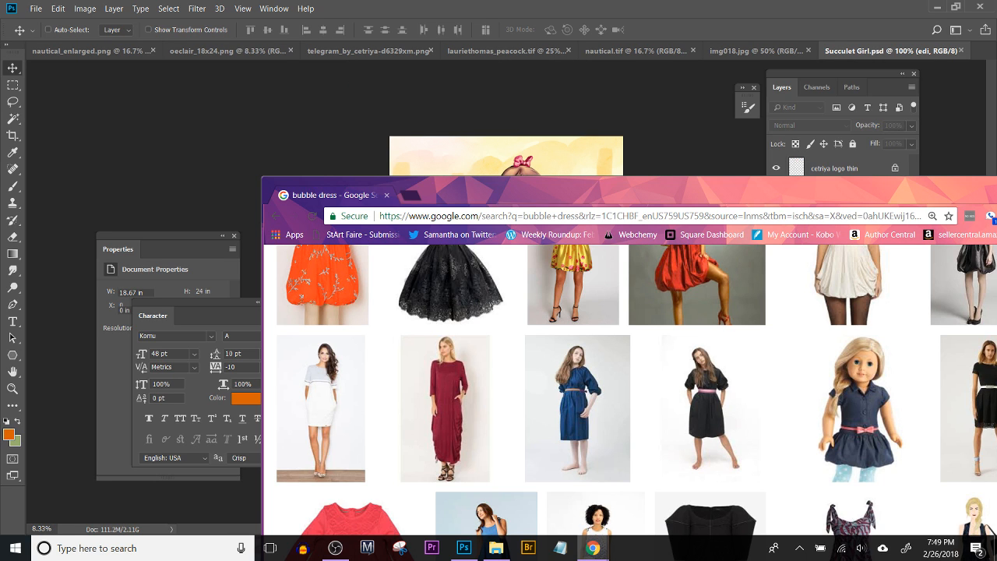
{"action": "left_click_drag", "start_coordinate": [696, 200], "coordinate": [487, 68]}
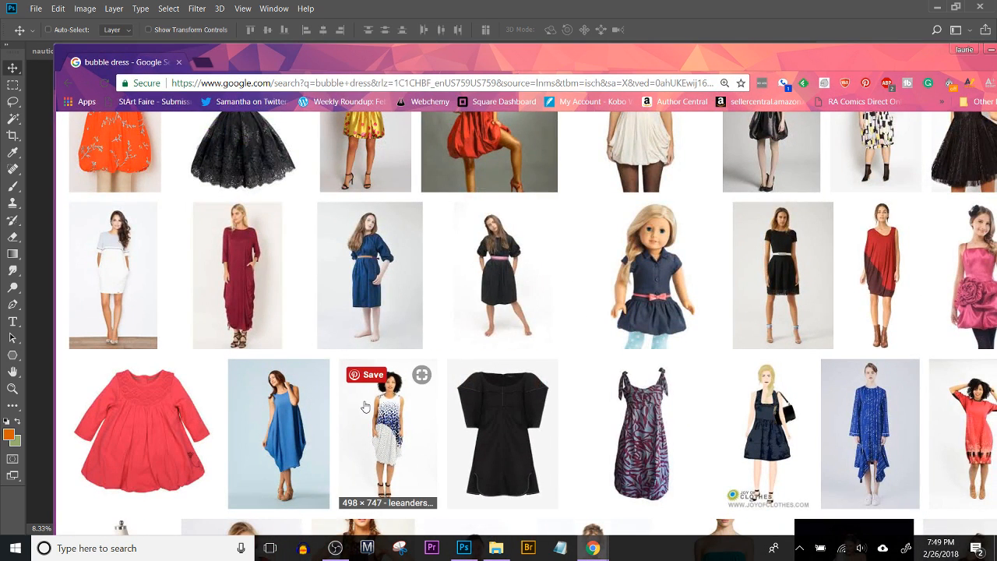
{"action": "scroll", "coordinate": [435, 391], "scroll_direction": "up", "scroll_amount": 4}
{"action": "scroll", "coordinate": [685, 312], "scroll_direction": "up", "scroll_amount": 3}
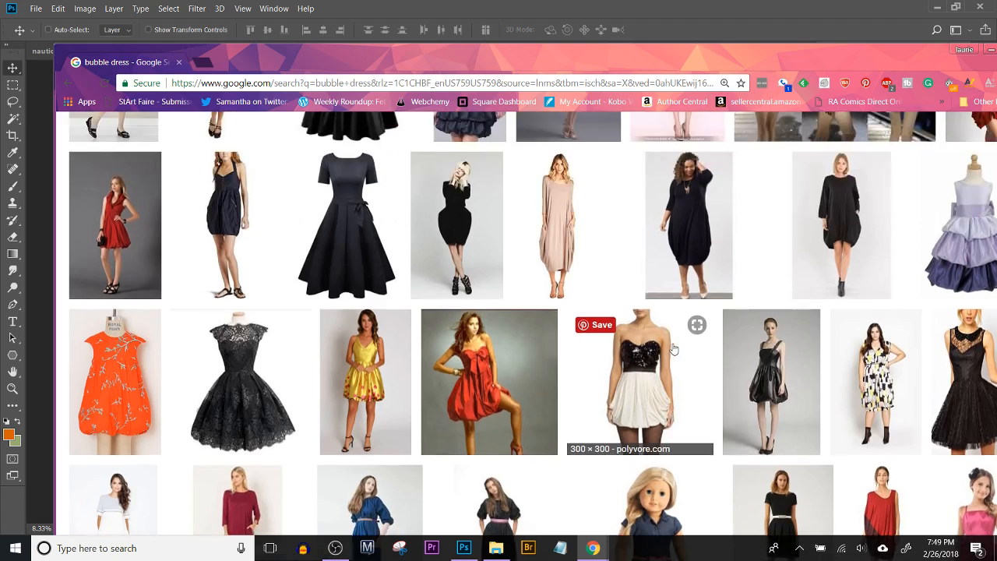
{"action": "scroll", "coordinate": [844, 484], "scroll_direction": "down", "scroll_amount": 3}
{"action": "left_click_drag", "start_coordinate": [675, 196], "coordinate": [597, 322]}
{"action": "scroll", "coordinate": [753, 386], "scroll_direction": "up", "scroll_amount": 8}
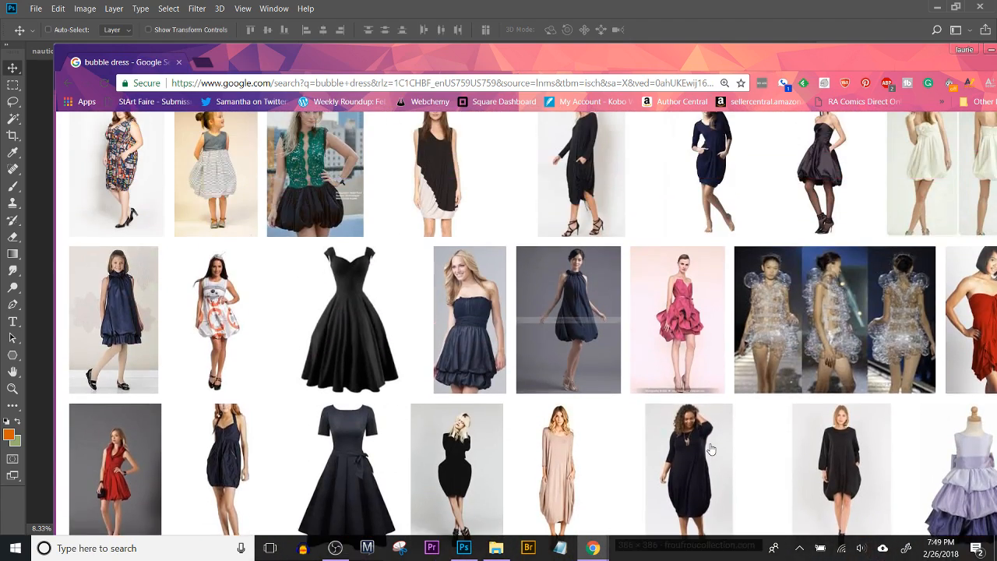
Step: Preview the navy Milk Maiden long sleeve bubble dress image, and return to the Succulet Girl illustration in Photoshop
{"action": "left_click", "coordinate": [712, 379]}
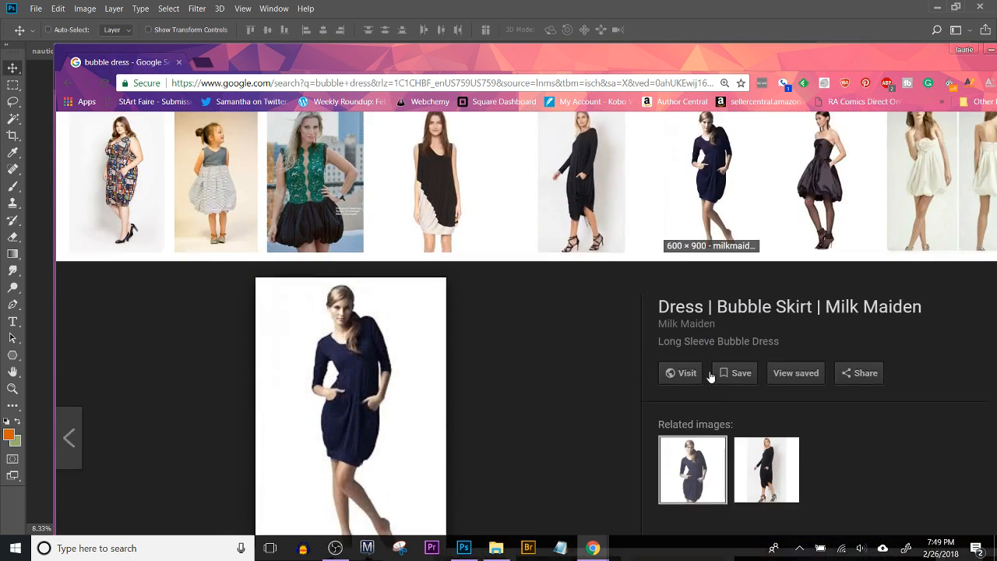
{"action": "mouse_move", "coordinate": [385, 377]}
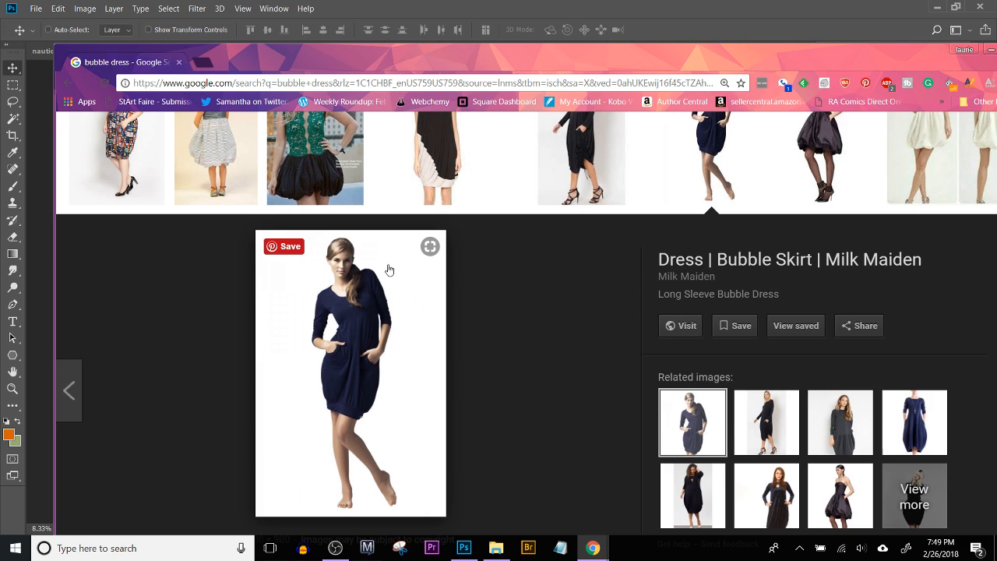
{"action": "left_click", "coordinate": [638, 34]}
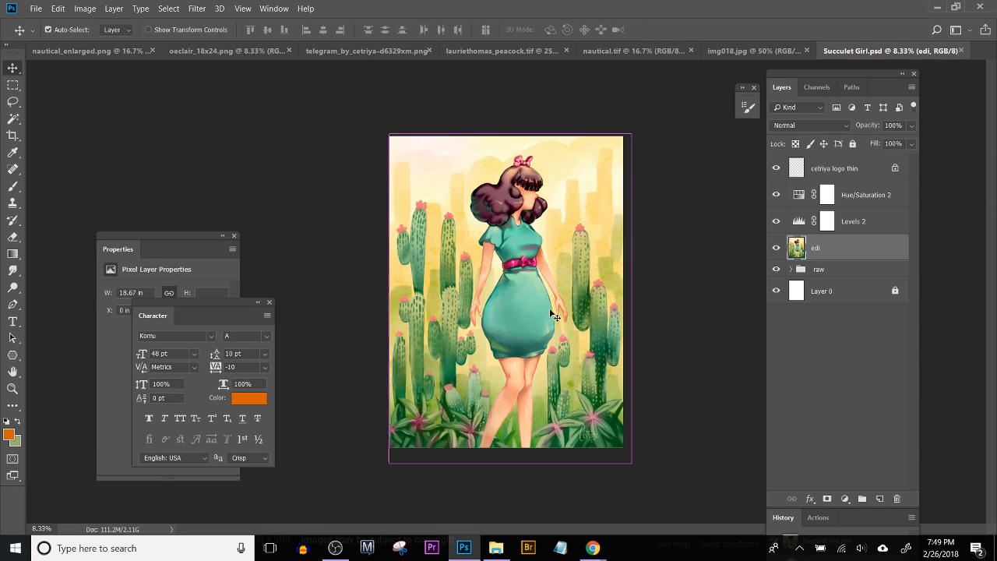
Step: Select everything in the layer stack from the raw group up to the cetriya logo thin layer
{"action": "key", "text": "ctrl+plus"}
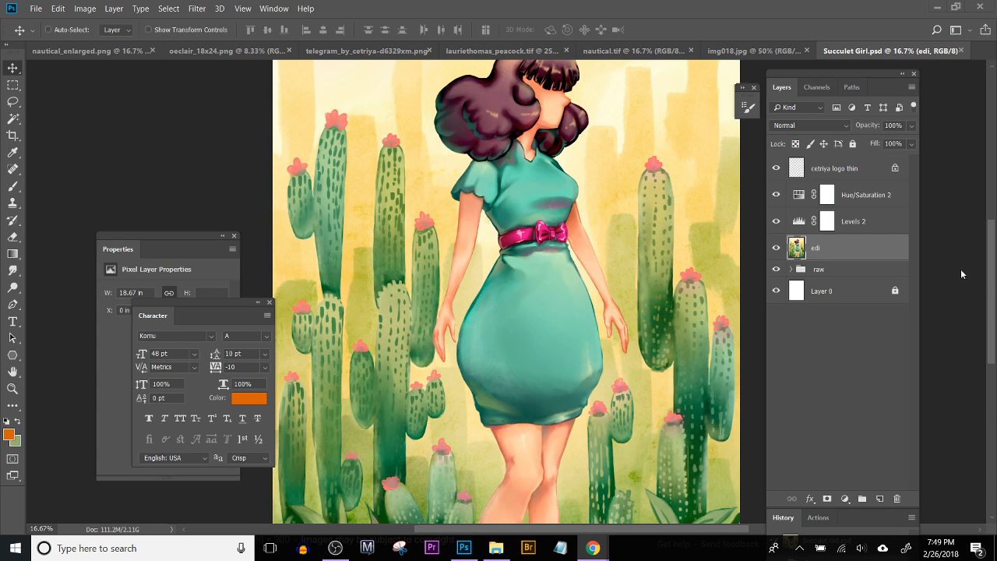
{"action": "left_click", "coordinate": [700, 15]}
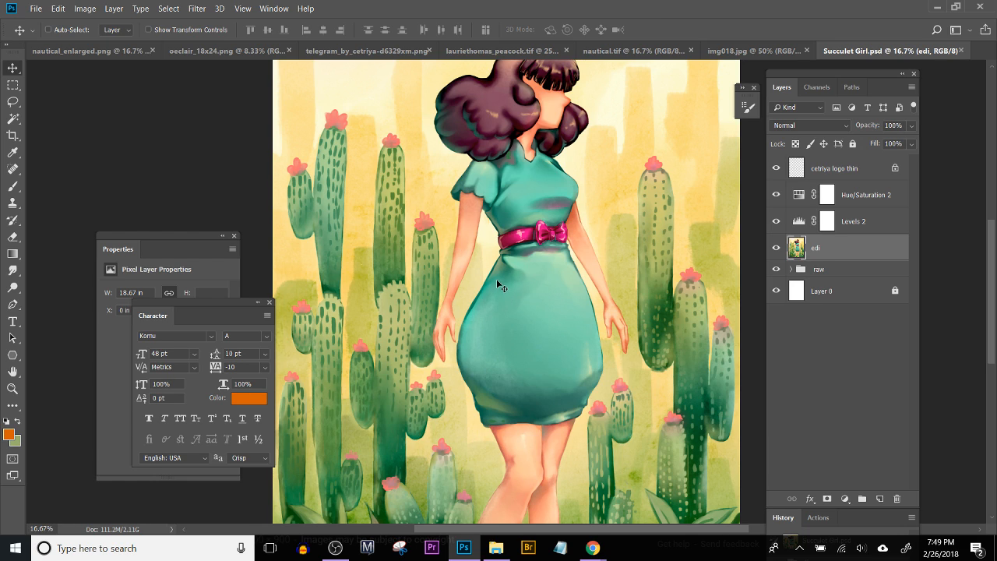
{"action": "left_click_drag", "start_coordinate": [485, 356], "coordinate": [457, 402]}
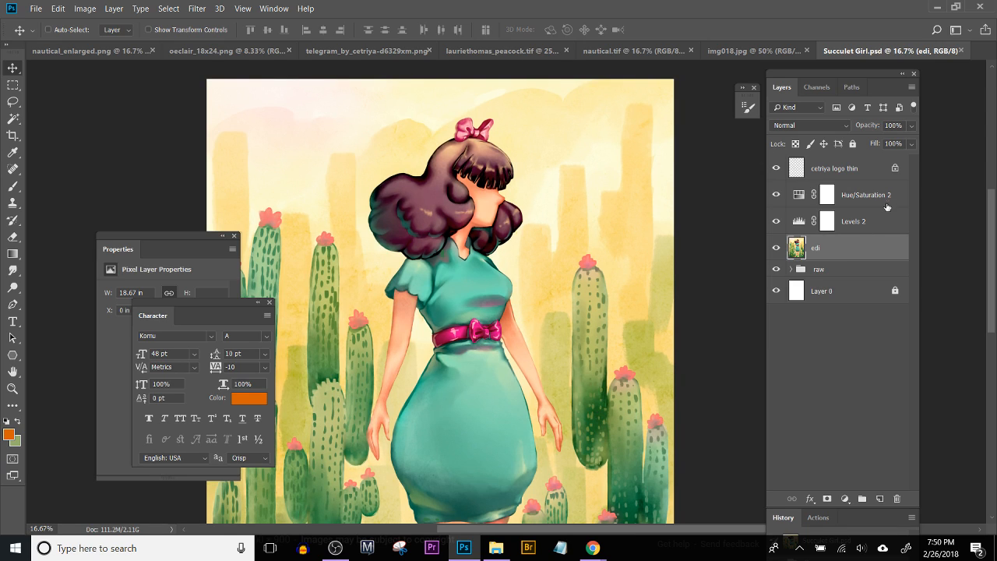
{"action": "left_click", "coordinate": [843, 273]}
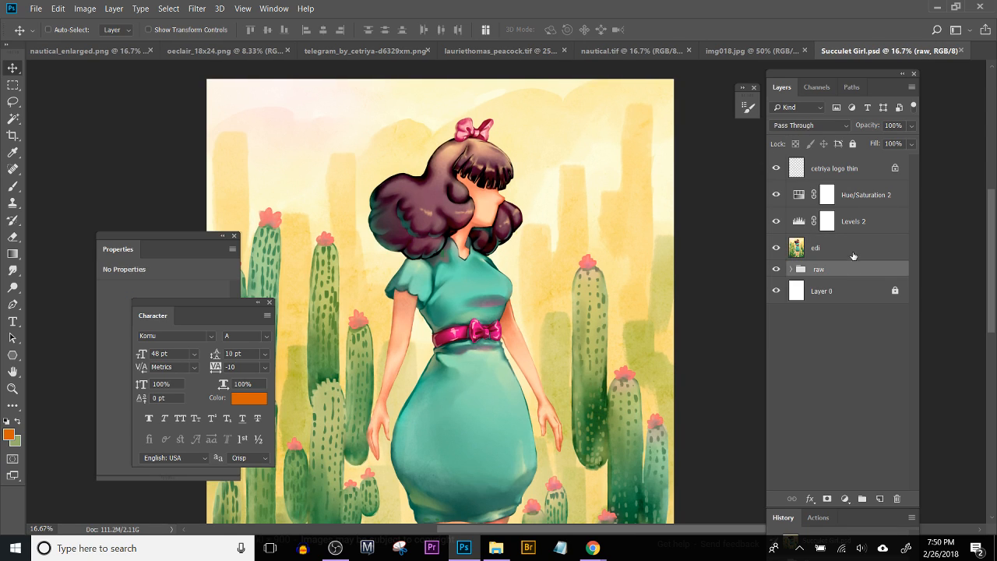
{"action": "left_click", "coordinate": [854, 181], "text": "shift"}
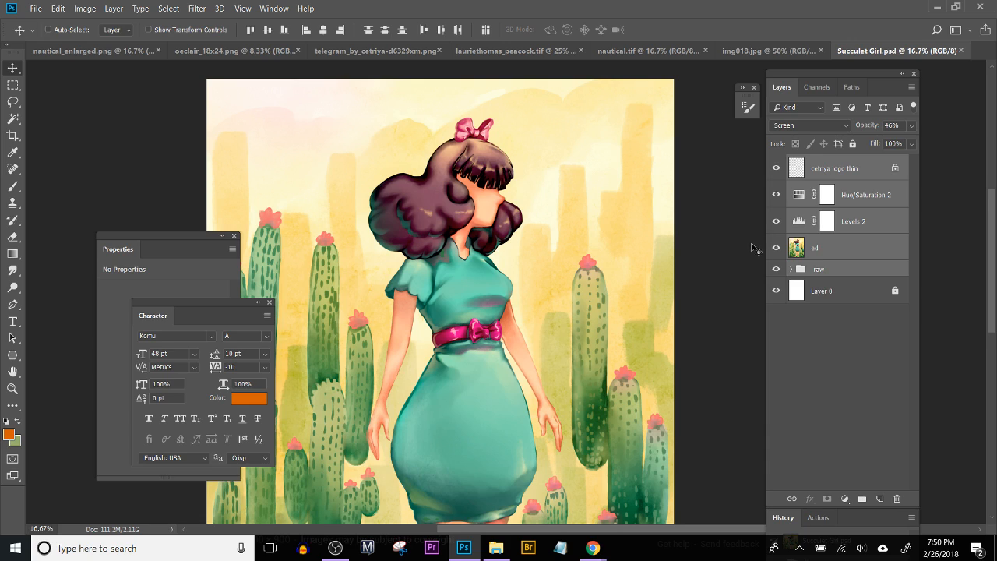
Step: Try merging the selected layers into a single layer, and undo the merge
{"action": "key", "text": "ctrl"}
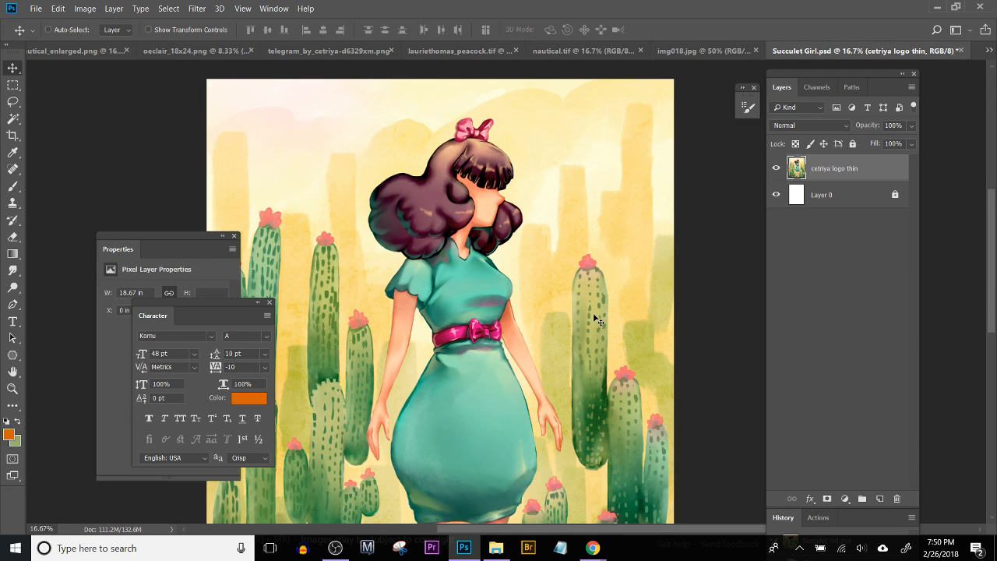
{"action": "key", "text": "ctrl+plus"}
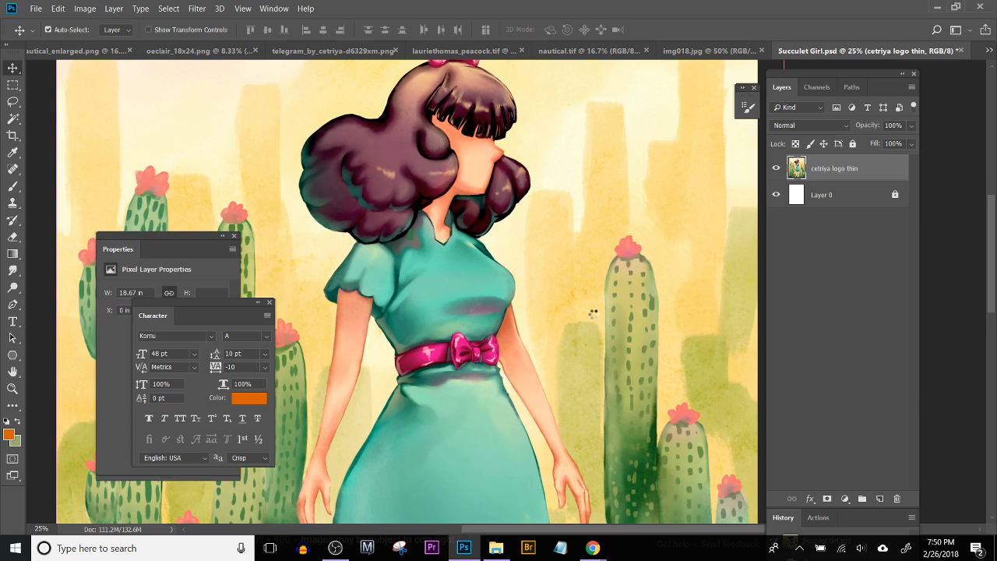
{"action": "key", "text": "ctrl+z"}
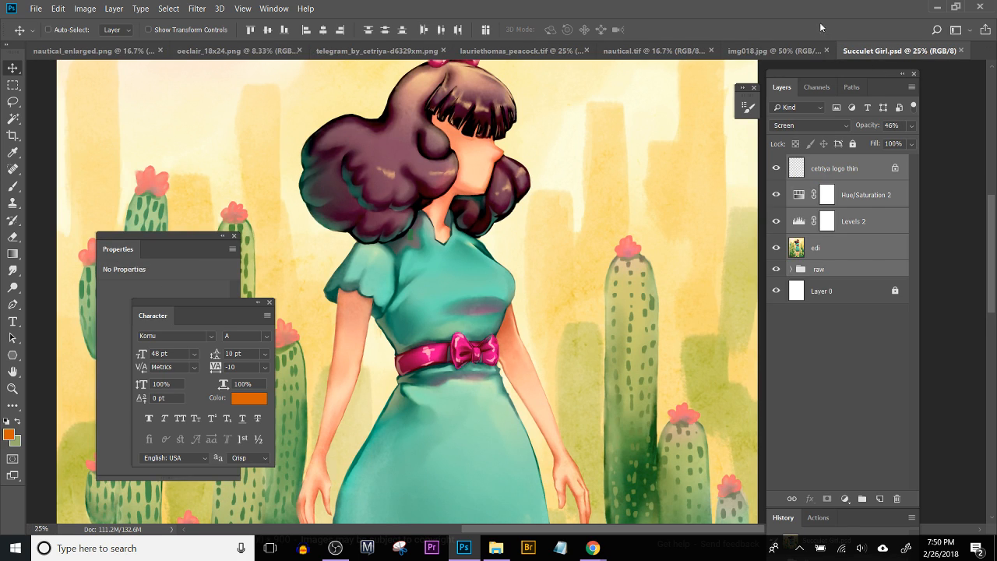
Step: Duplicate the selected layers and group within Succulet Girl.psd, and merge the copies into one layer
{"action": "right_click", "coordinate": [847, 245]}
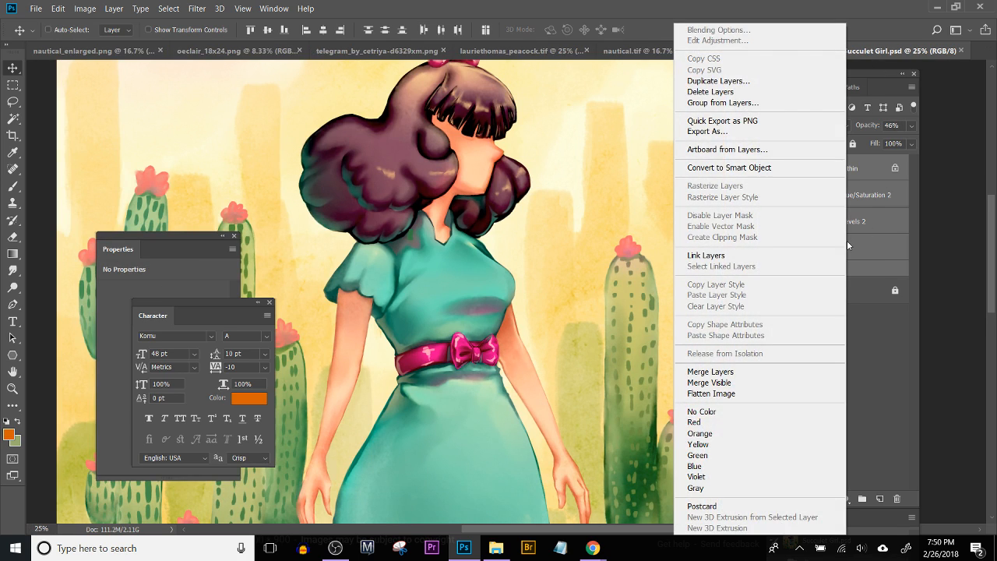
{"action": "left_click", "coordinate": [772, 81]}
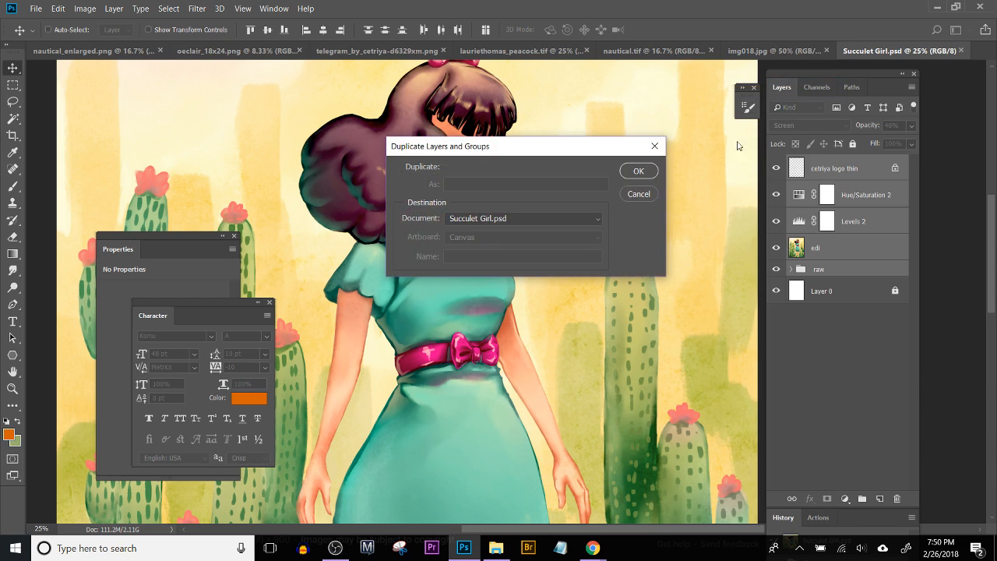
{"action": "left_click", "coordinate": [638, 171]}
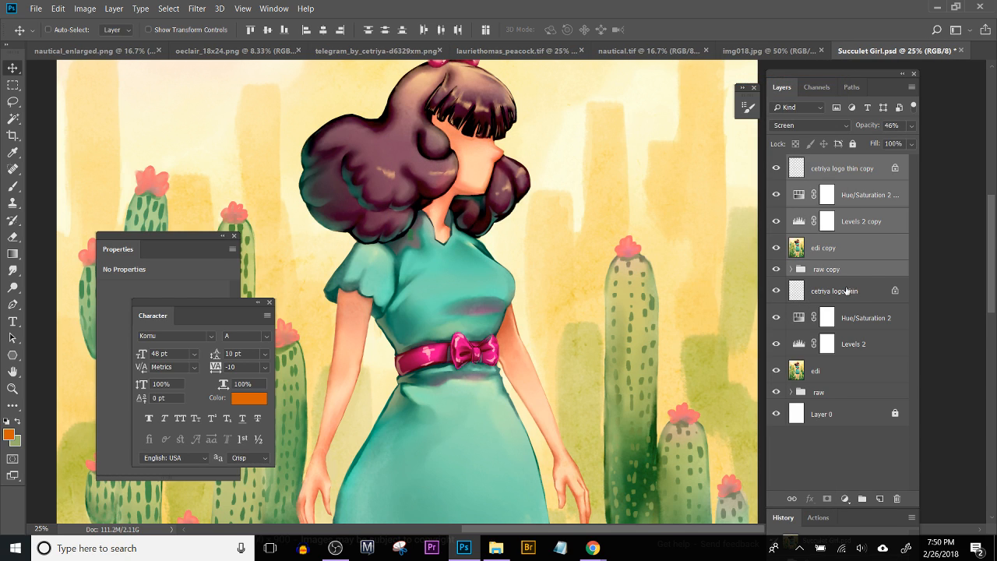
{"action": "left_click_drag", "start_coordinate": [846, 270], "coordinate": [833, 281]}
{"action": "key", "text": "ctrl+e"}
Step: Lasso the rounded lower part of the teal skirt on the merged copy, from the hips down to just above the hem band
{"action": "key", "text": "ctrl+minus"}
{"action": "key", "text": "ctrl+minus"}
{"action": "key", "text": "ctrl+minus"}
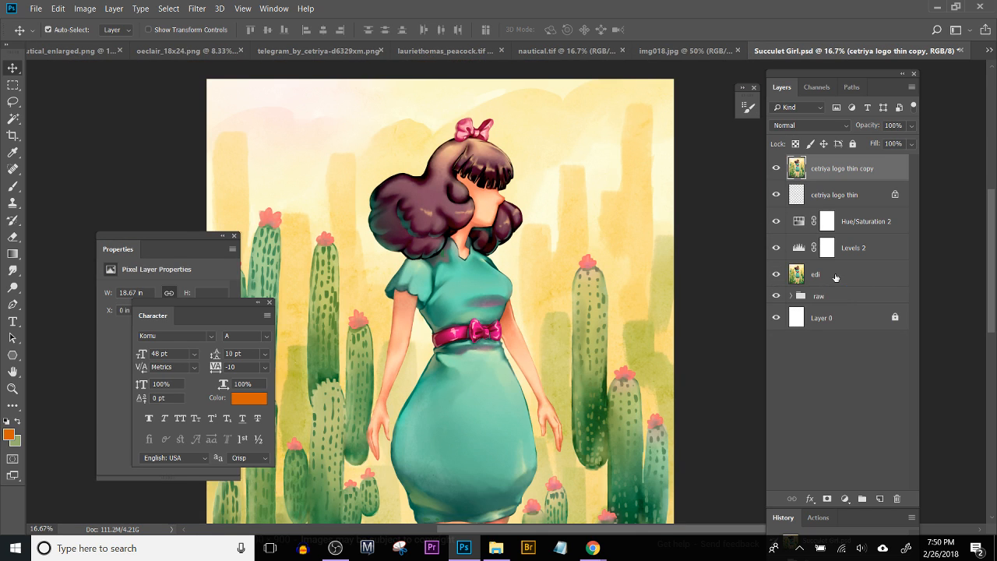
{"action": "key", "text": "ctrl+plus"}
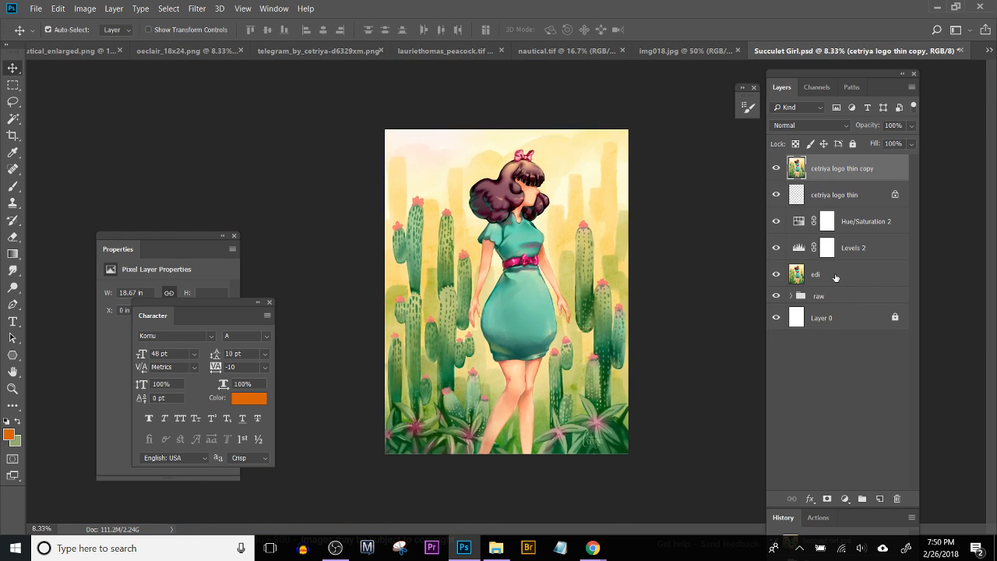
{"action": "key", "text": "ctrl+plus"}
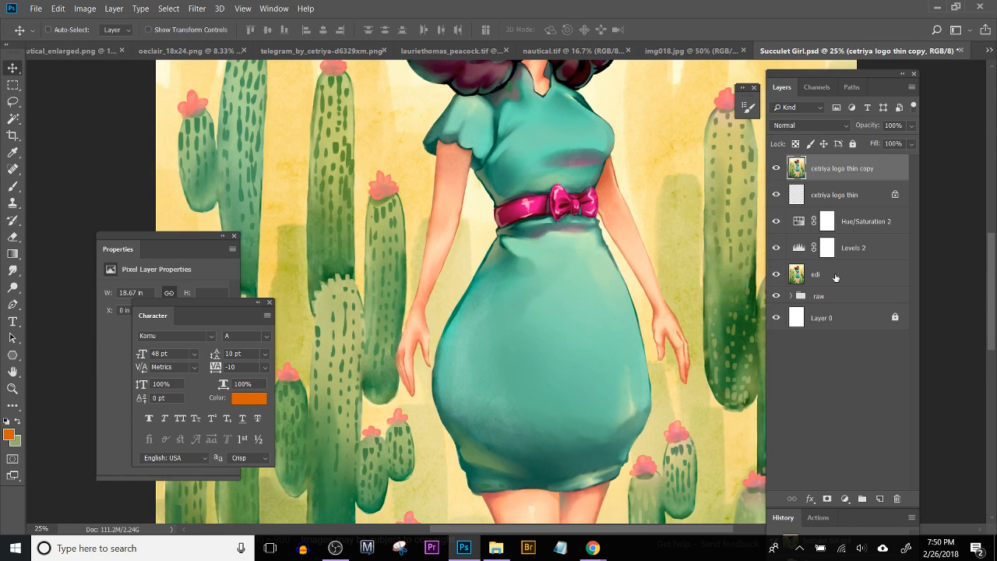
{"action": "scroll", "coordinate": [420, 292], "scroll_direction": "right", "scroll_amount": 3}
{"action": "scroll", "coordinate": [399, 311], "scroll_direction": "down", "scroll_amount": 2}
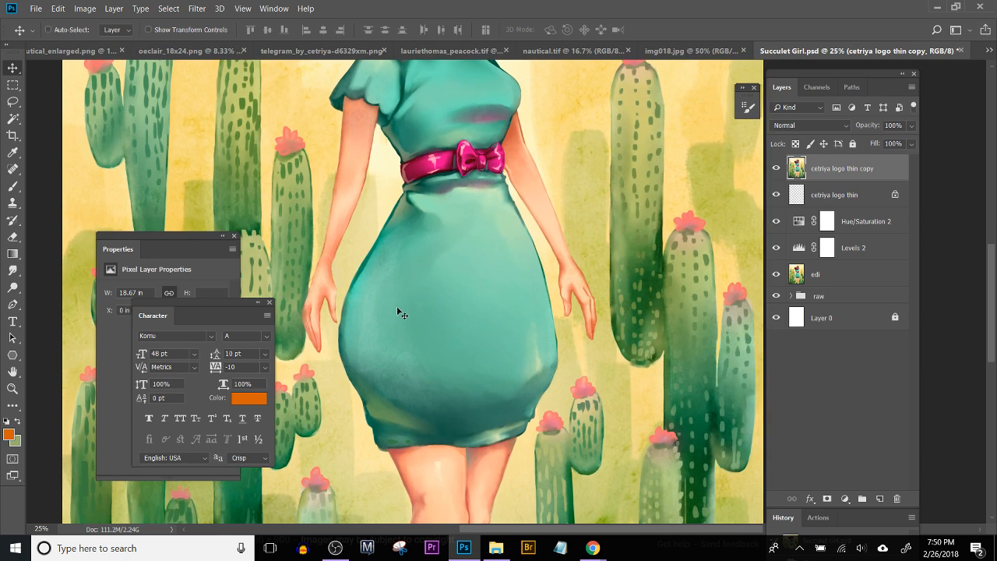
{"action": "key", "text": "l"}
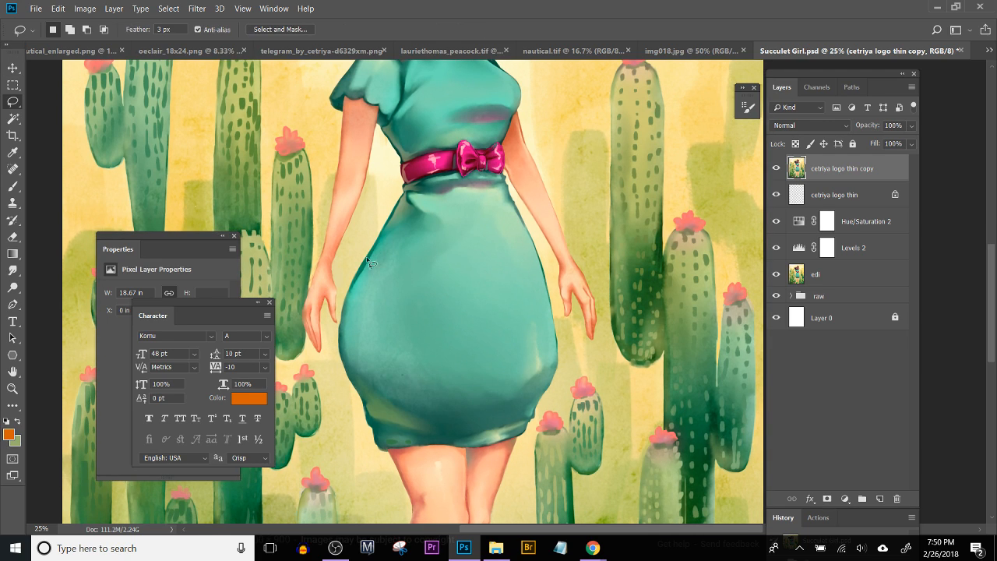
{"action": "mouse_move", "coordinate": [371, 259]}
{"action": "left_mouse_down"}
{"action": "mouse_move", "coordinate": [405, 236]}
{"action": "mouse_move", "coordinate": [454, 337]}
{"action": "mouse_move", "coordinate": [527, 337]}
{"action": "mouse_move", "coordinate": [537, 325]}
{"action": "mouse_move", "coordinate": [563, 340]}
{"action": "mouse_move", "coordinate": [559, 399]}
{"action": "left_mouse_up"}
{"action": "mouse_move", "coordinate": [349, 386]}
{"action": "left_mouse_down"}
{"action": "mouse_move", "coordinate": [338, 330]}
{"action": "mouse_move", "coordinate": [340, 365]}
{"action": "mouse_move", "coordinate": [338, 331]}
{"action": "mouse_move", "coordinate": [359, 268]}
{"action": "mouse_move", "coordinate": [373, 267]}
{"action": "left_mouse_up"}
{"action": "mouse_move", "coordinate": [450, 334]}
{"action": "left_mouse_down"}
{"action": "mouse_move", "coordinate": [532, 307]}
{"action": "mouse_move", "coordinate": [556, 327]}
{"action": "mouse_move", "coordinate": [562, 373]}
{"action": "mouse_move", "coordinate": [534, 418]}
{"action": "mouse_move", "coordinate": [430, 424]}
{"action": "left_mouse_up"}
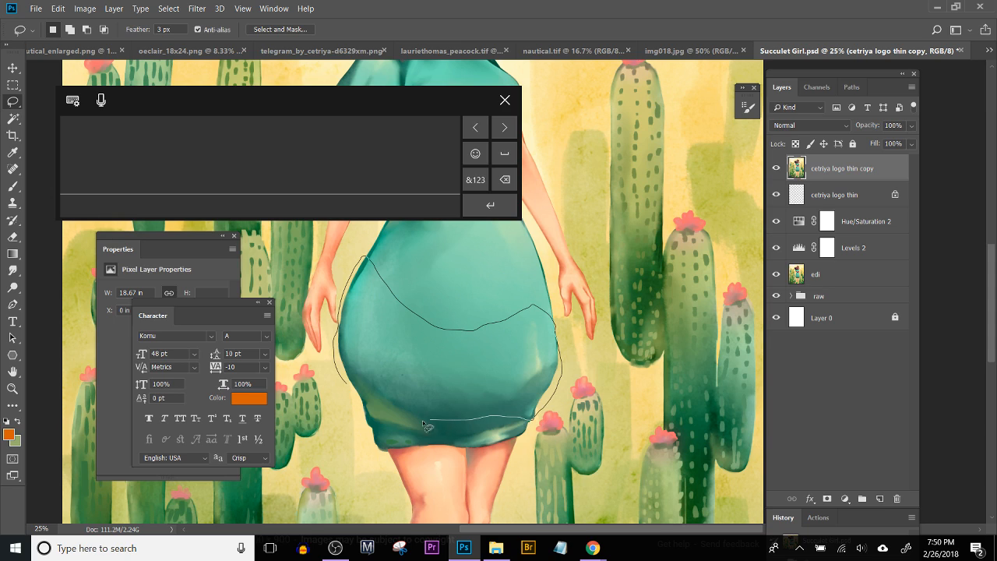
{"action": "left_click_drag", "start_coordinate": [360, 407], "coordinate": [359, 405]}
{"action": "left_click", "coordinate": [504, 100]}
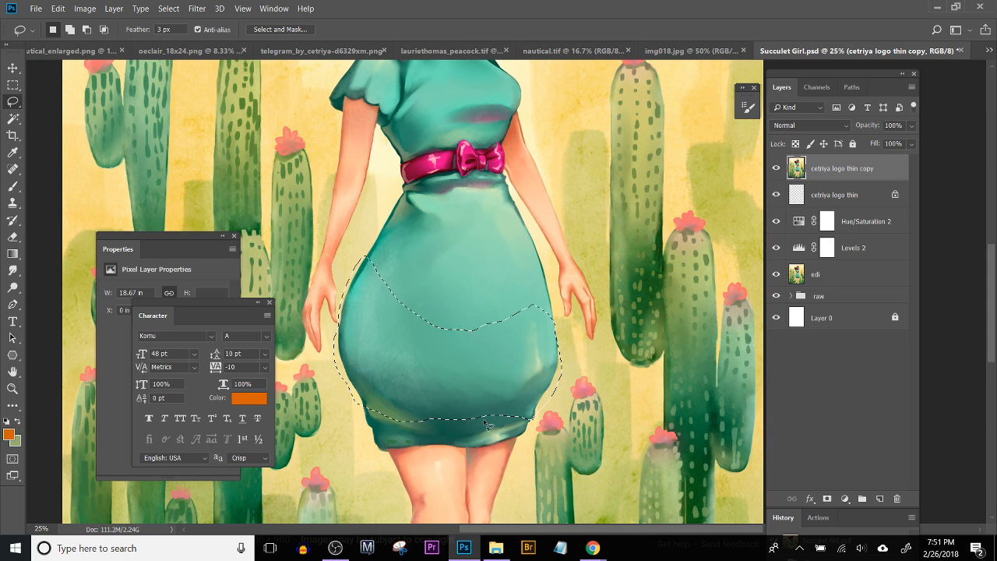
Step: Free-transform the selected skirt area, stretching it upward toward the belt to about 144% height
{"action": "key", "text": "ctrl+t"}
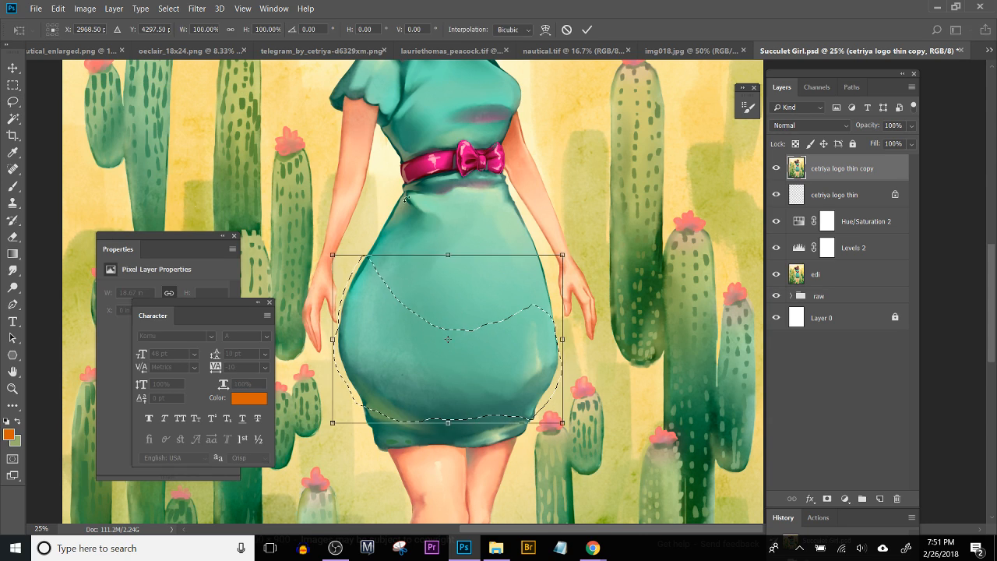
{"action": "left_click_drag", "start_coordinate": [460, 216], "coordinate": [493, 198]}
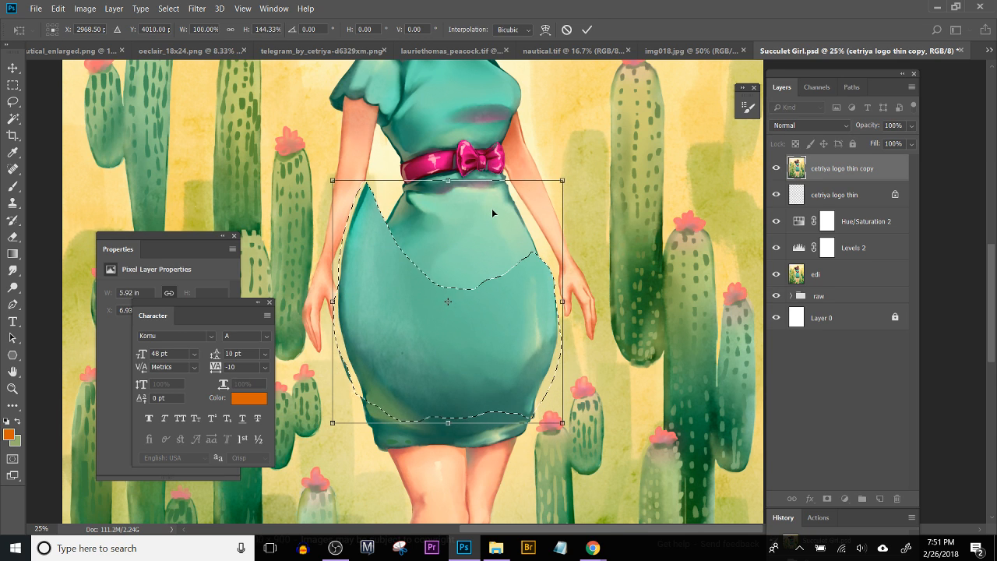
{"action": "key", "text": "ctrl+minus"}
{"action": "key", "text": "ctrl+minus"}
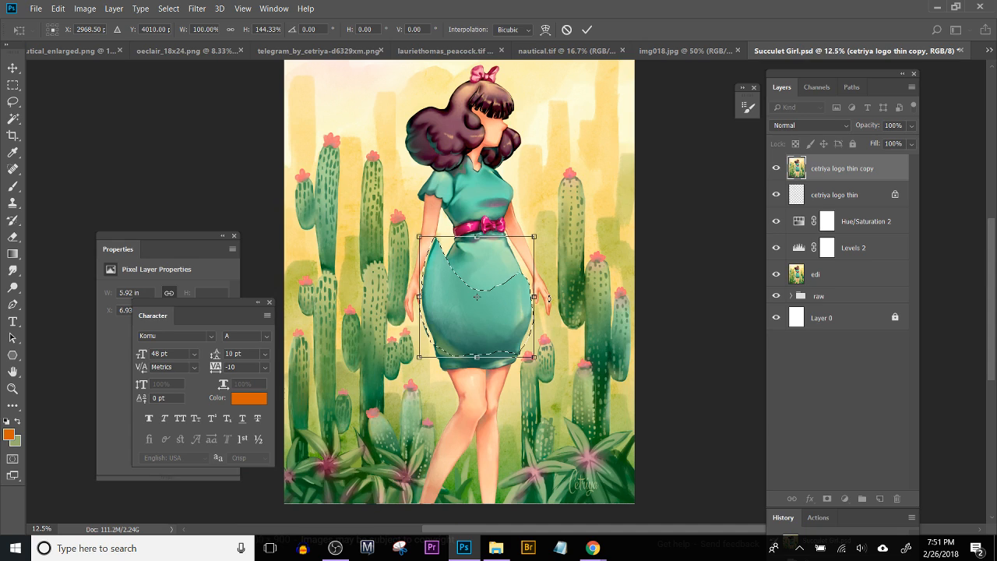
Step: Distort the transformed skirt piece by pulling both upper corners inward to narrow the hips, and apply the transform
{"action": "key", "text": "ctrl+plus"}
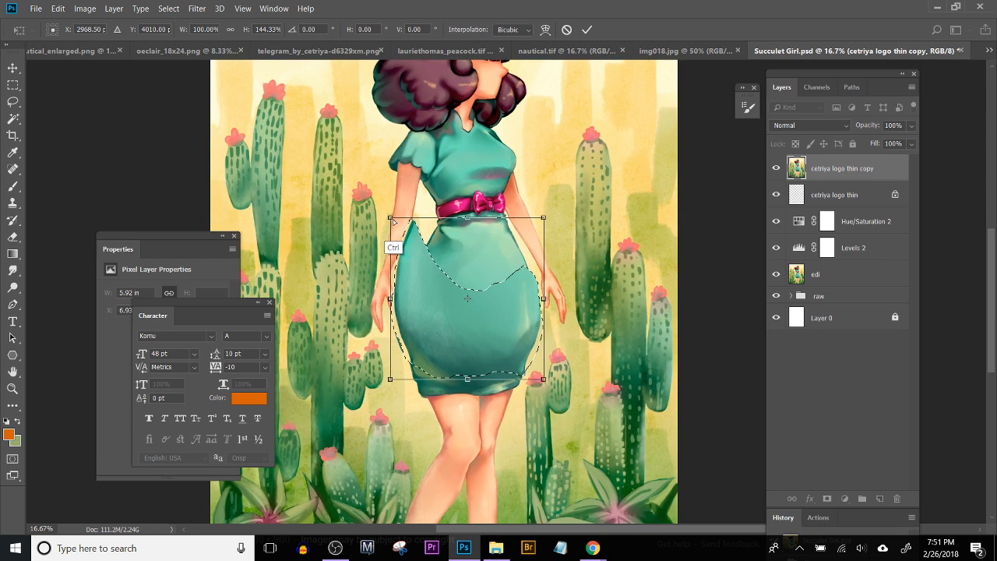
{"action": "left_click_drag", "start_coordinate": [390, 218], "coordinate": [412, 233]}
{"action": "key", "text": "ctrl+z"}
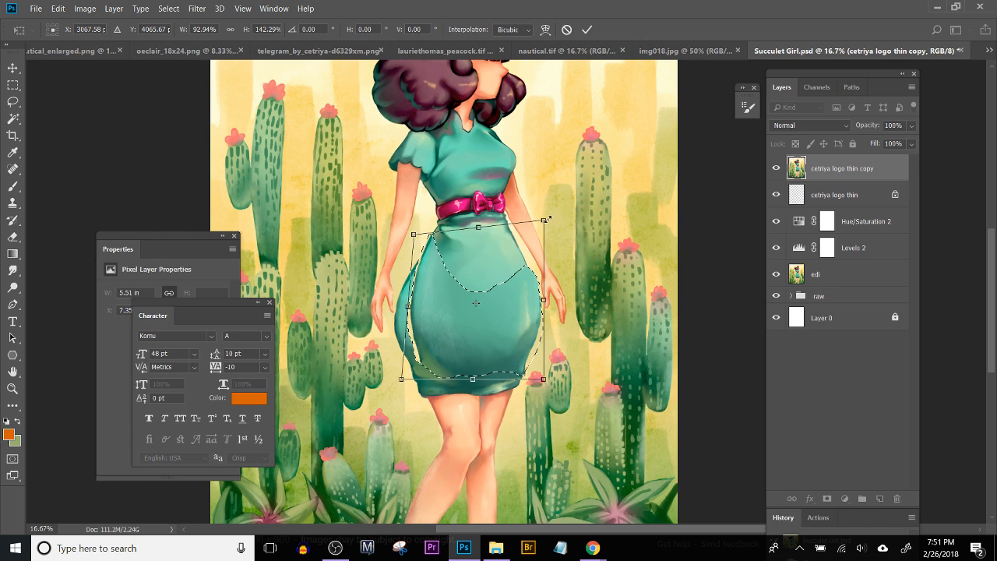
{"action": "left_click_drag", "start_coordinate": [544, 221], "coordinate": [534, 224]}
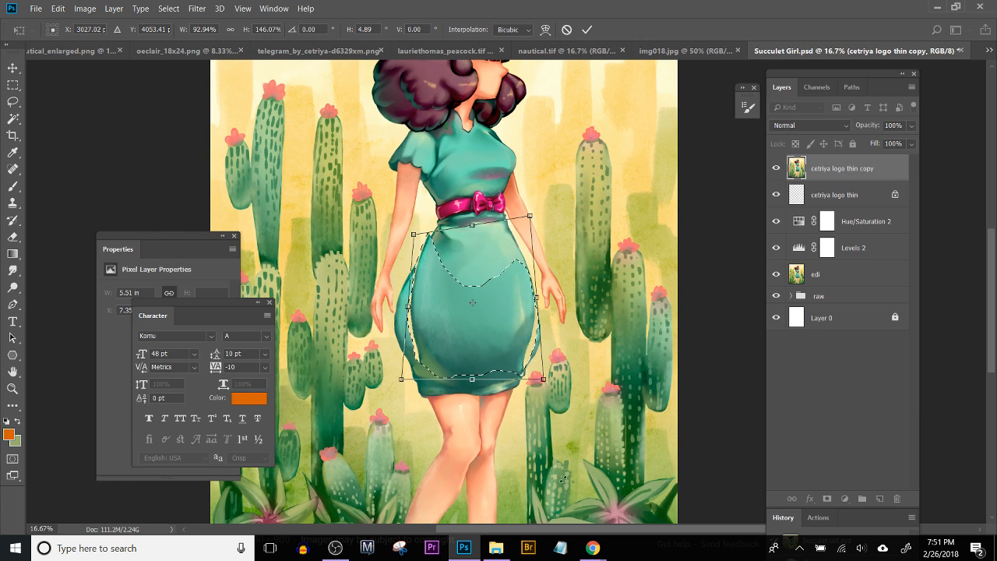
{"action": "scroll", "coordinate": [554, 464], "scroll_direction": "down", "scroll_amount": 3}
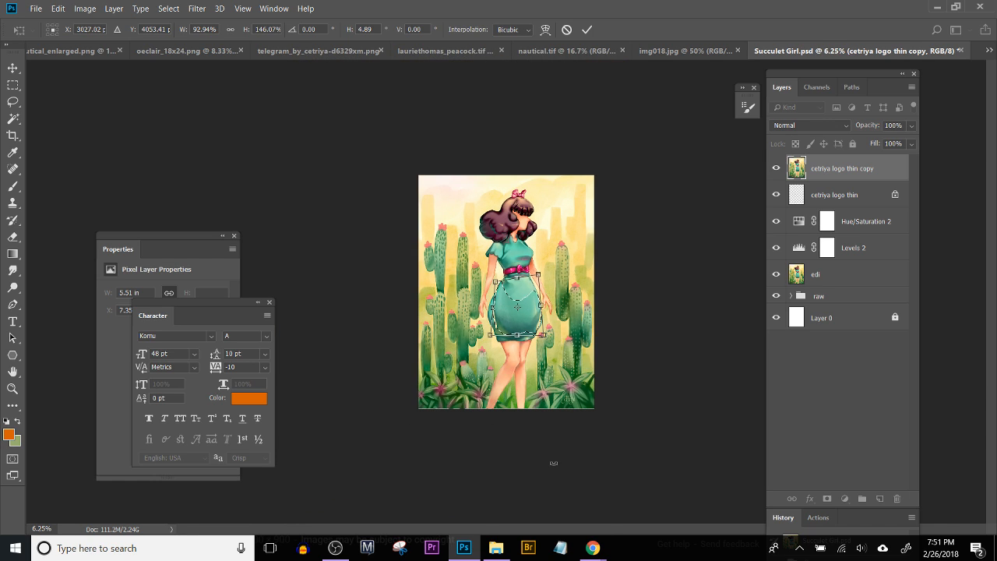
{"action": "scroll", "coordinate": [554, 463], "scroll_direction": "up", "scroll_amount": 3}
{"action": "key", "text": "Return"}
{"action": "scroll", "coordinate": [554, 463], "scroll_direction": "up", "scroll_amount": 1}
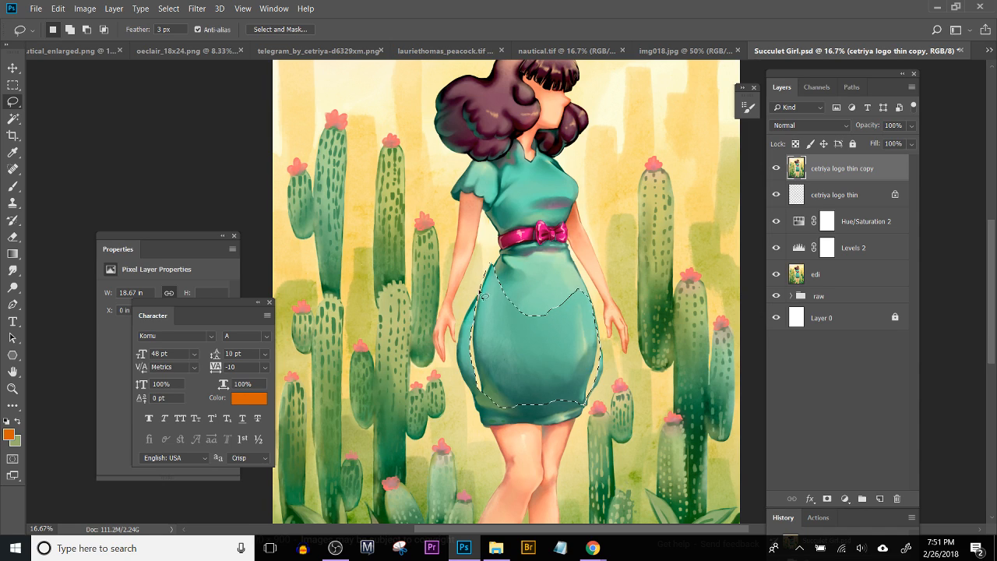
Step: Subtract the background sliver along the skirt's left side from the lasso selection, down to the lower left corner
{"action": "mouse_move", "coordinate": [471, 270]}
{"action": "left_mouse_down"}
{"action": "mouse_move", "coordinate": [485, 254]}
{"action": "mouse_move", "coordinate": [492, 263]}
{"action": "mouse_move", "coordinate": [477, 346]}
{"action": "mouse_move", "coordinate": [475, 314]}
{"action": "mouse_move", "coordinate": [481, 306]}
{"action": "mouse_move", "coordinate": [483, 372]}
{"action": "left_mouse_up"}
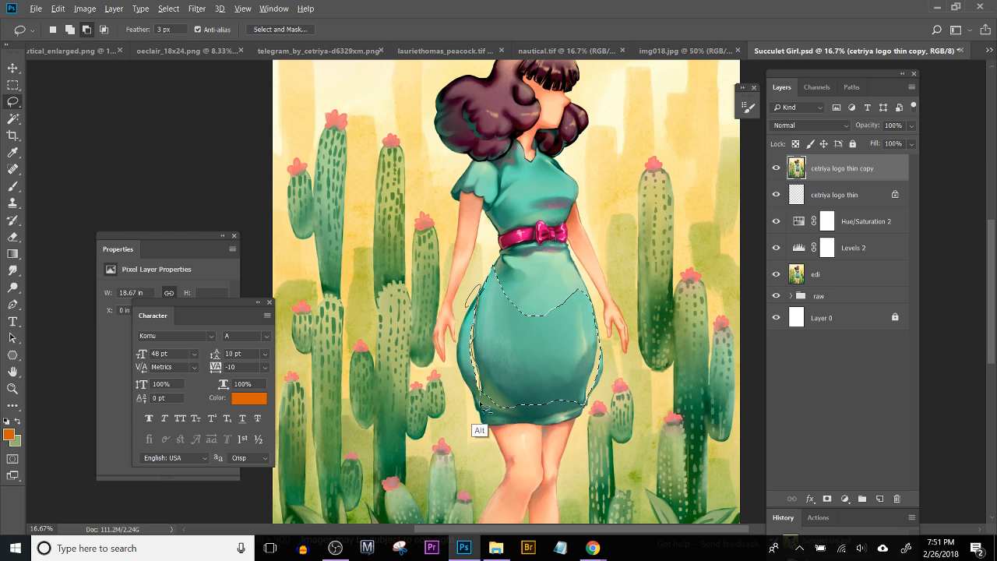
{"action": "left_click_drag", "start_coordinate": [481, 365], "coordinate": [479, 369]}
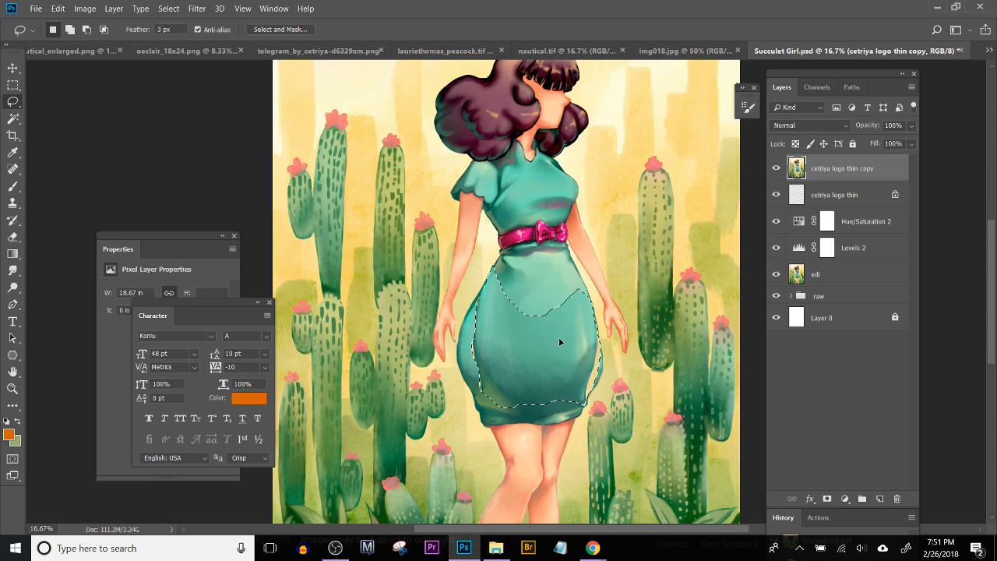
{"action": "key", "text": "alt"}
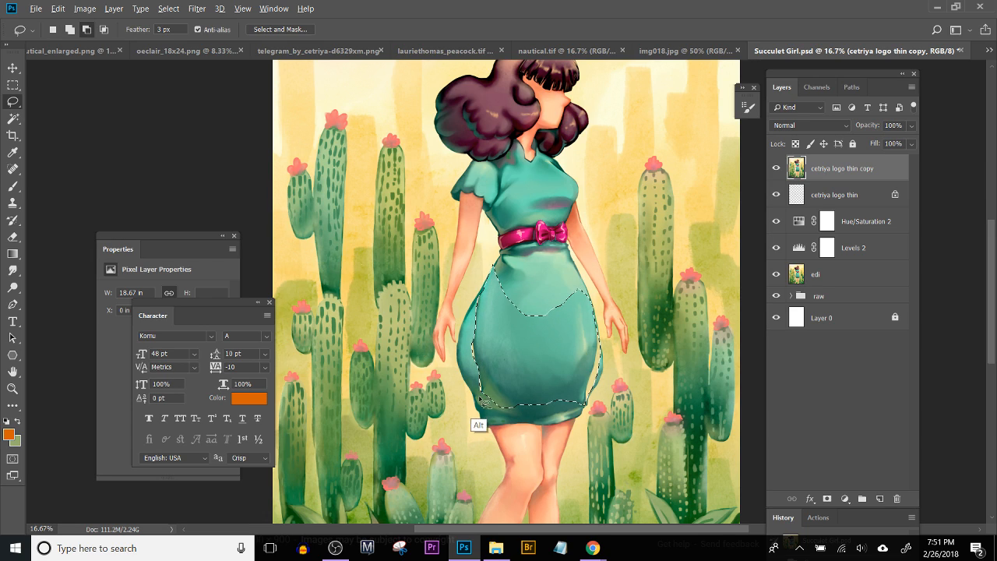
{"action": "mouse_move", "coordinate": [467, 365]}
{"action": "left_mouse_down"}
{"action": "mouse_move", "coordinate": [468, 328]}
{"action": "mouse_move", "coordinate": [487, 396]}
{"action": "mouse_move", "coordinate": [454, 405]}
{"action": "left_mouse_up"}
Step: Subtract the background sliver along the skirt's lower right side from the selection, and deselect
{"action": "key", "text": "alt"}
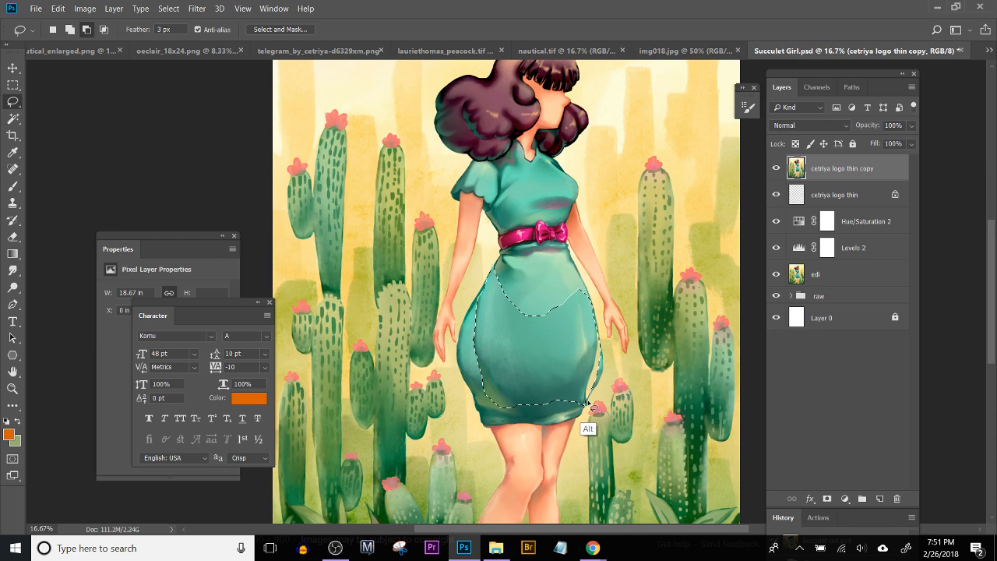
{"action": "mouse_move", "coordinate": [590, 411]}
{"action": "left_mouse_down"}
{"action": "mouse_move", "coordinate": [617, 348]}
{"action": "mouse_move", "coordinate": [607, 320]}
{"action": "mouse_move", "coordinate": [584, 405]}
{"action": "left_mouse_up"}
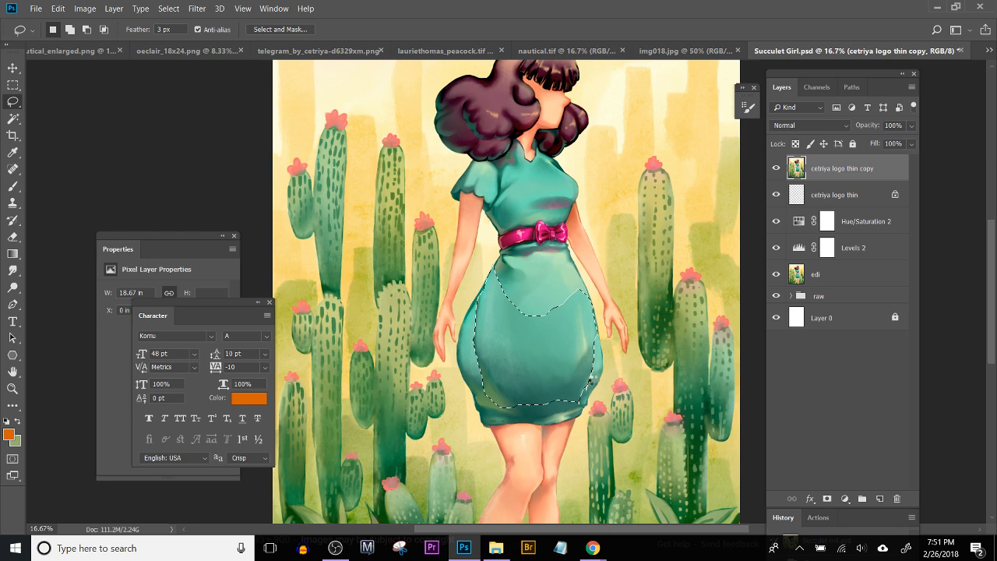
{"action": "left_click_drag", "start_coordinate": [595, 378], "coordinate": [629, 406]}
{"action": "key", "text": "ctrl+z"}
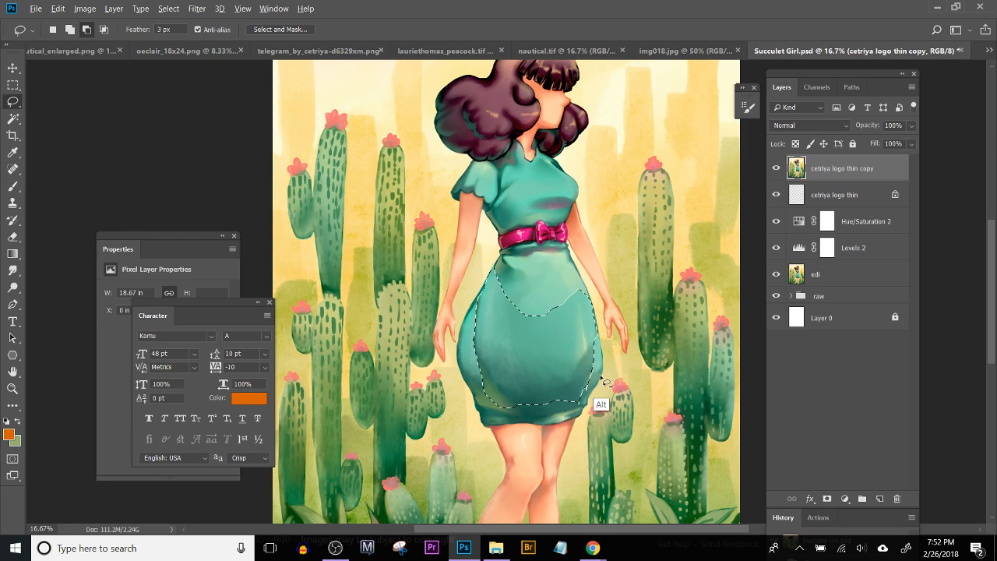
{"action": "mouse_move", "coordinate": [595, 378]}
{"action": "left_mouse_down"}
{"action": "mouse_move", "coordinate": [583, 408]}
{"action": "mouse_move", "coordinate": [597, 409]}
{"action": "mouse_move", "coordinate": [605, 394]}
{"action": "mouse_move", "coordinate": [599, 366]}
{"action": "left_mouse_up"}
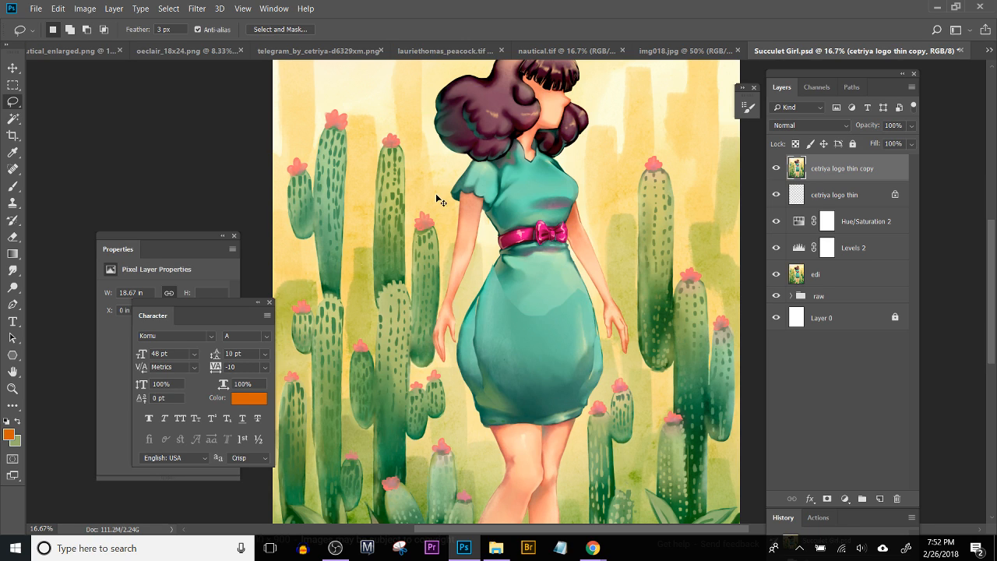
Step: Paint sampled background yellow over the skirt's bulging left edge with the Brush at size 80 to slim the silhouette
{"action": "key", "text": "ctrl+plus"}
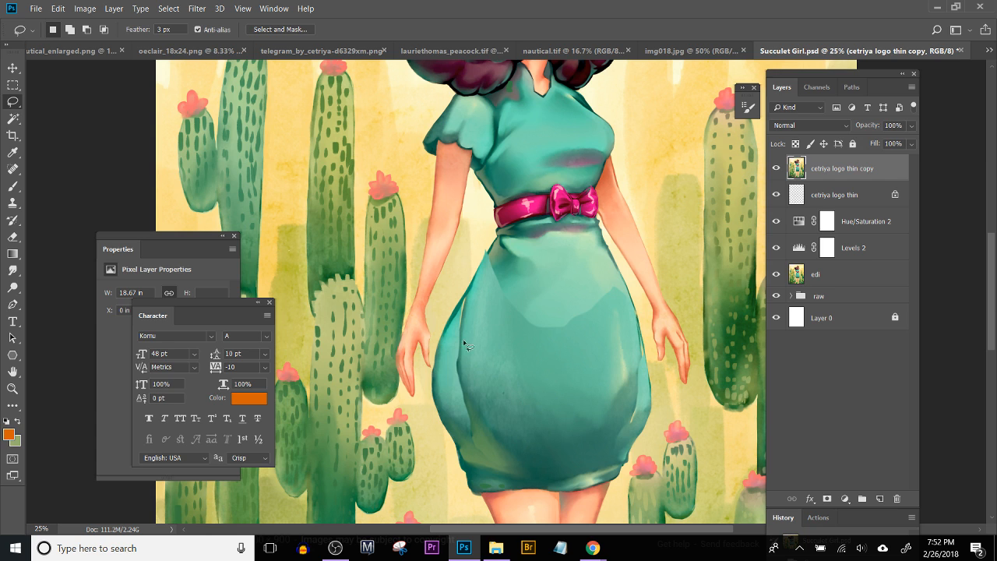
{"action": "mouse_move", "coordinate": [437, 351]}
{"action": "left_mouse_down"}
{"action": "mouse_move", "coordinate": [536, 340]}
{"action": "mouse_move", "coordinate": [545, 361]}
{"action": "mouse_move", "coordinate": [519, 257]}
{"action": "left_mouse_up"}
{"action": "key", "text": "b"}
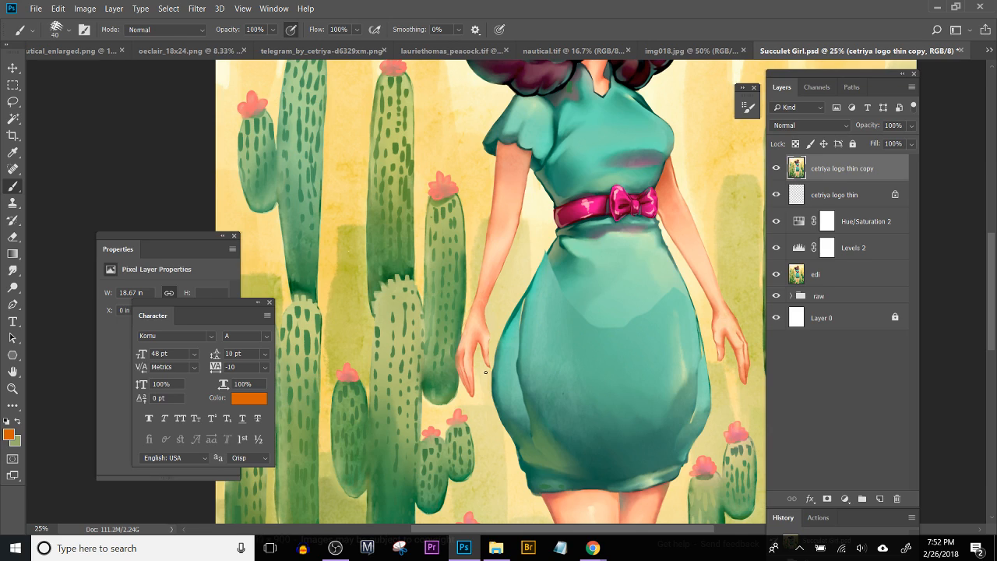
{"action": "left_click", "coordinate": [495, 346], "text": "alt"}
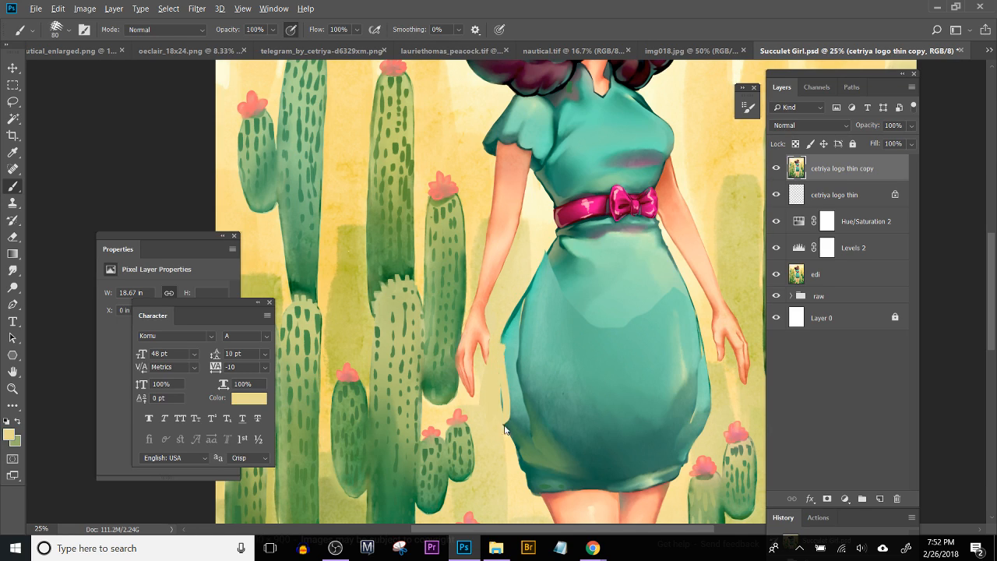
{"action": "key", "text": "ctrl+z"}
{"action": "mouse_move", "coordinate": [495, 396]}
{"action": "left_mouse_down"}
{"action": "mouse_move", "coordinate": [516, 450]}
{"action": "mouse_move", "coordinate": [509, 368]}
{"action": "mouse_move", "coordinate": [503, 390]}
{"action": "mouse_move", "coordinate": [493, 371]}
{"action": "mouse_move", "coordinate": [517, 292]}
{"action": "mouse_move", "coordinate": [507, 399]}
{"action": "mouse_move", "coordinate": [518, 287]}
{"action": "mouse_move", "coordinate": [508, 463]}
{"action": "mouse_move", "coordinate": [518, 468]}
{"action": "mouse_move", "coordinate": [511, 426]}
{"action": "mouse_move", "coordinate": [550, 452]}
{"action": "mouse_move", "coordinate": [465, 409]}
{"action": "mouse_move", "coordinate": [484, 376]}
{"action": "mouse_move", "coordinate": [481, 456]}
{"action": "mouse_move", "coordinate": [548, 462]}
{"action": "left_mouse_up"}
{"action": "key", "text": "ctrl+z"}
{"action": "mouse_move", "coordinate": [426, 271]}
{"action": "left_mouse_down"}
{"action": "mouse_move", "coordinate": [415, 362]}
{"action": "mouse_move", "coordinate": [429, 431]}
{"action": "mouse_move", "coordinate": [407, 358]}
{"action": "mouse_move", "coordinate": [415, 283]}
{"action": "left_mouse_up"}
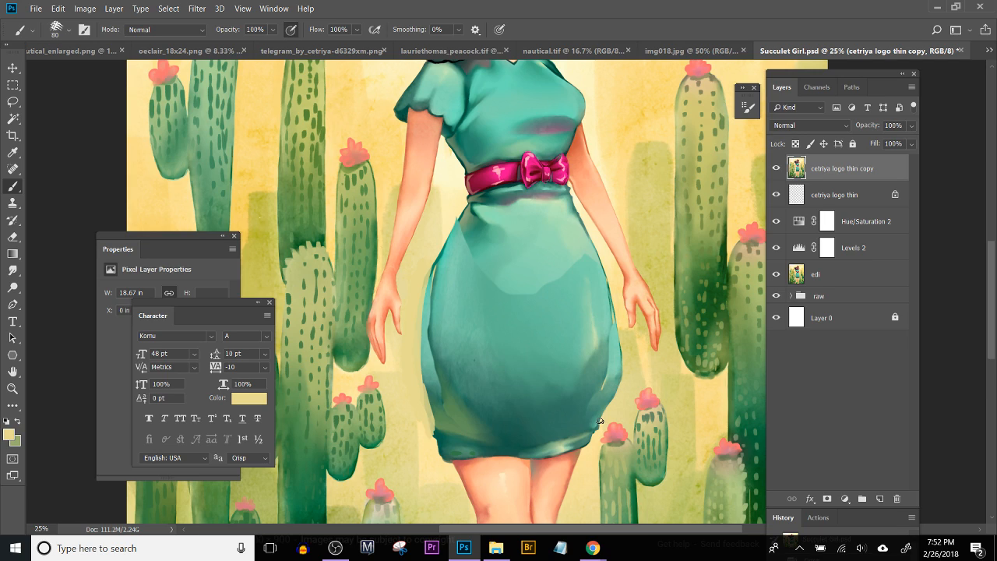
Step: Paint sampled pale yellow over the skirt's bulging right edge, from beside the hand down to the hem
{"action": "left_click", "coordinate": [620, 403], "text": "alt"}
{"action": "left_click_drag", "start_coordinate": [614, 377], "coordinate": [617, 389]}
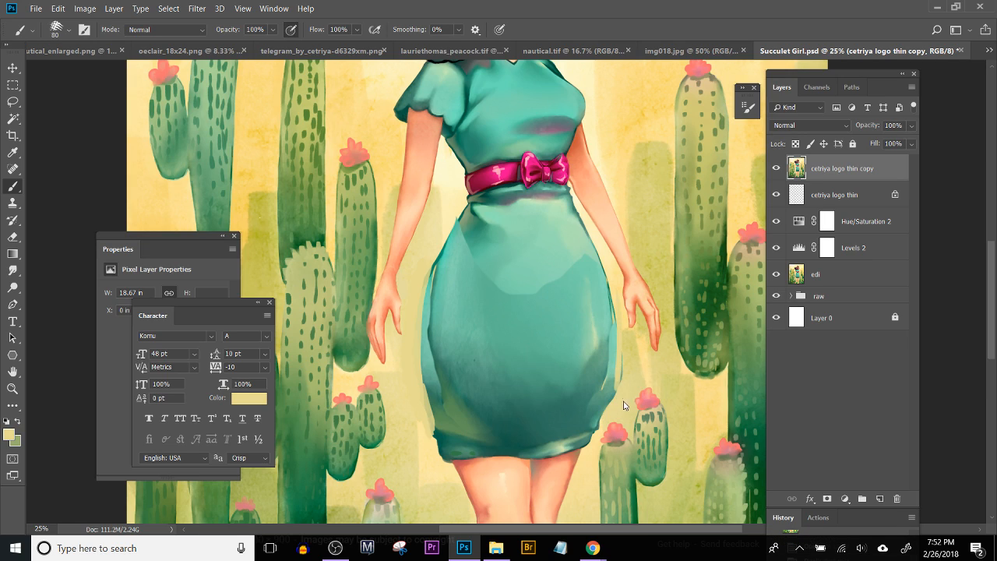
{"action": "left_click", "coordinate": [625, 401], "text": "alt"}
{"action": "mouse_move", "coordinate": [617, 378]}
{"action": "left_mouse_down"}
{"action": "mouse_move", "coordinate": [606, 408]}
{"action": "mouse_move", "coordinate": [614, 395]}
{"action": "left_mouse_up"}
{"action": "left_click_drag", "start_coordinate": [620, 302], "coordinate": [605, 407]}
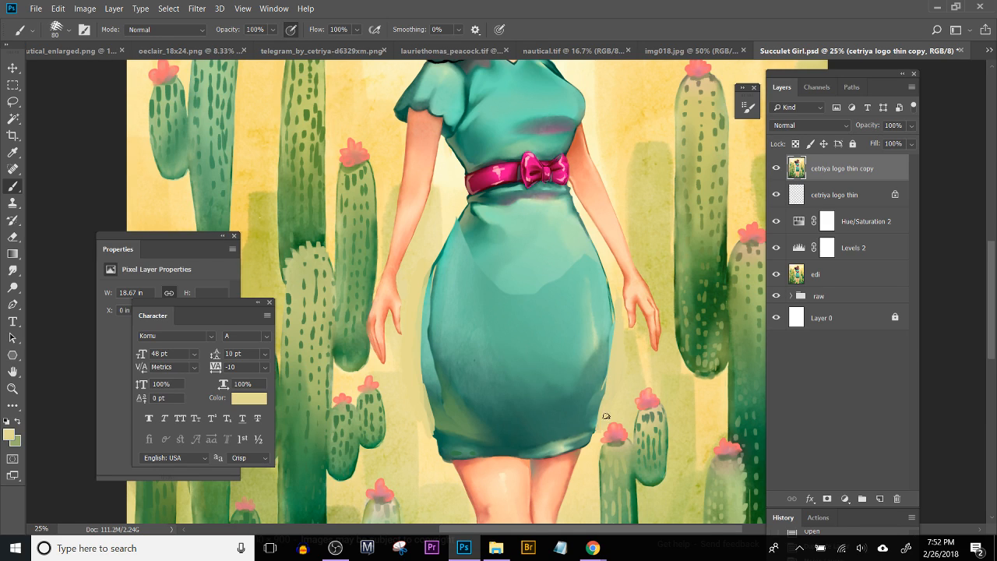
Step: Fill in the skirt's left side, using sampled green near the hem and sampled light teal along the hip
{"action": "key", "text": "ctrl+minus"}
{"action": "key", "text": "ctrl+minus"}
{"action": "key", "text": "ctrl+minus"}
{"action": "key", "text": "ctrl+minus"}
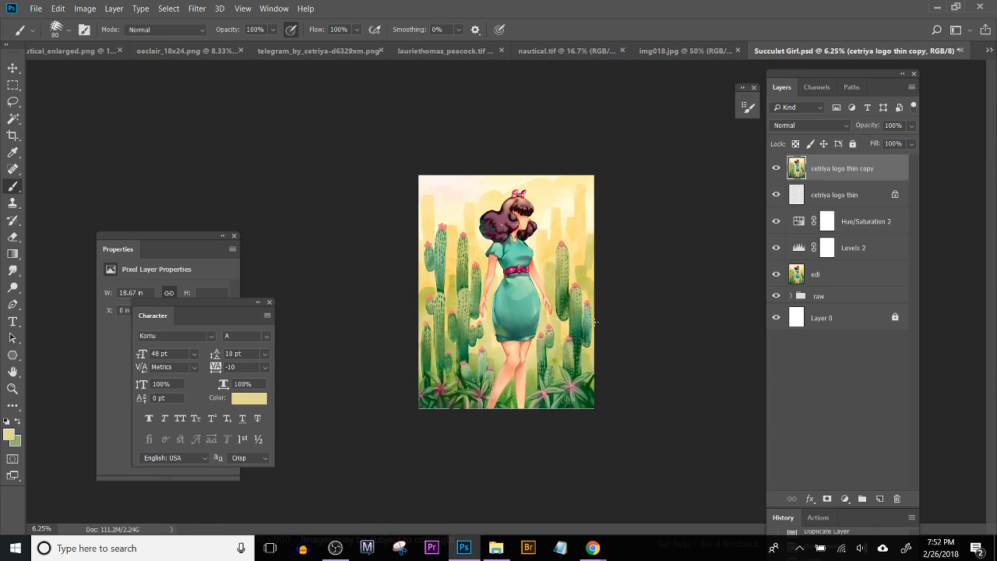
{"action": "key", "text": "ctrl+plus"}
{"action": "key", "text": "ctrl+plus"}
{"action": "key", "text": "ctrl+plus"}
{"action": "key", "text": "ctrl+plus"}
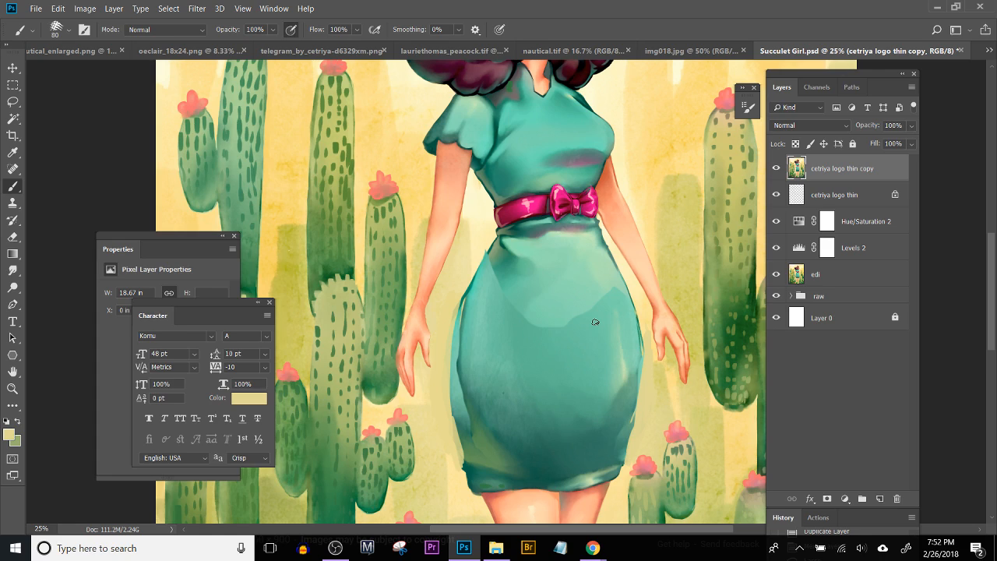
{"action": "left_click", "coordinate": [481, 427], "text": "alt"}
{"action": "mouse_move", "coordinate": [466, 419]}
{"action": "left_mouse_down"}
{"action": "mouse_move", "coordinate": [467, 433]}
{"action": "mouse_move", "coordinate": [458, 387]}
{"action": "left_mouse_up"}
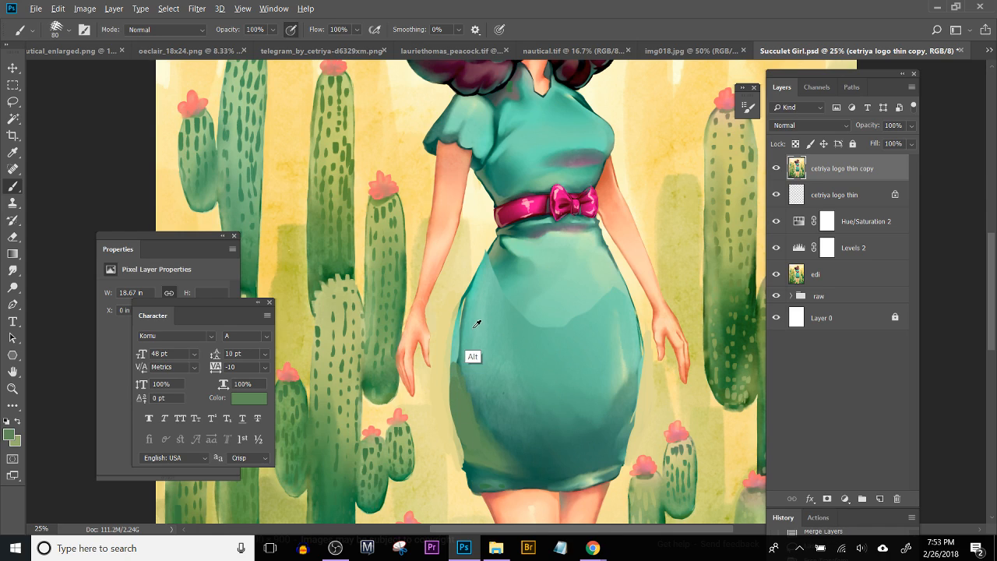
{"action": "left_click", "coordinate": [464, 348], "text": "alt"}
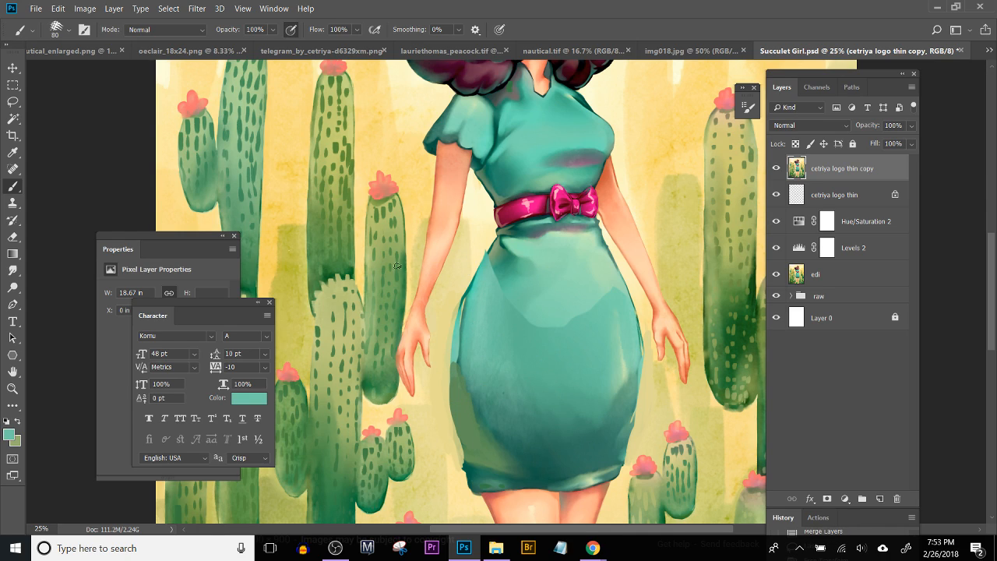
{"action": "mouse_move", "coordinate": [459, 361]}
{"action": "left_mouse_down"}
{"action": "mouse_move", "coordinate": [463, 387]}
{"action": "mouse_move", "coordinate": [464, 297]}
{"action": "mouse_move", "coordinate": [488, 266]}
{"action": "mouse_move", "coordinate": [470, 289]}
{"action": "left_mouse_up"}
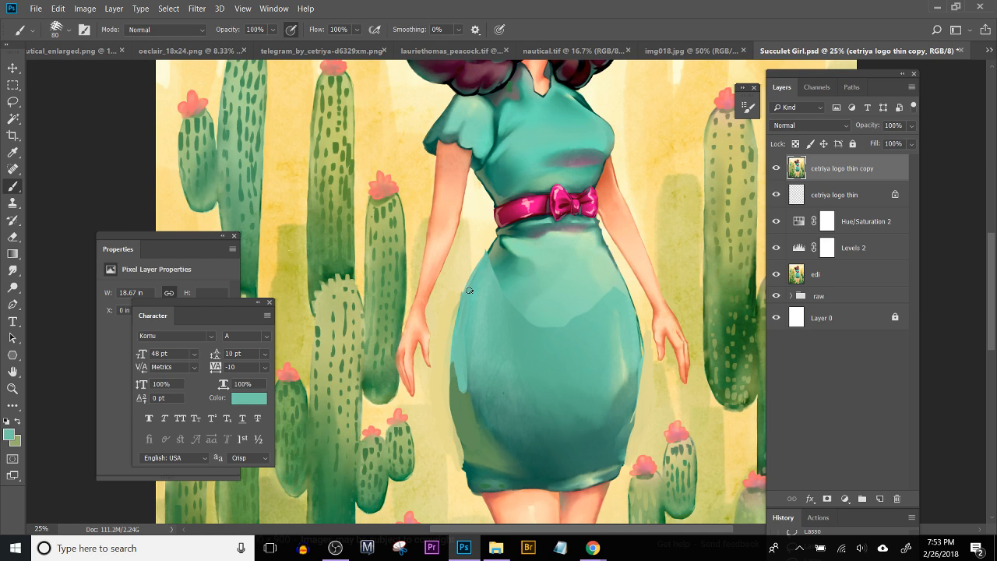
Step: Redraw the upper left hip outline with sampled dark teal, and trim its outer edge with sampled background yellow
{"action": "left_click", "coordinate": [482, 272], "text": "alt"}
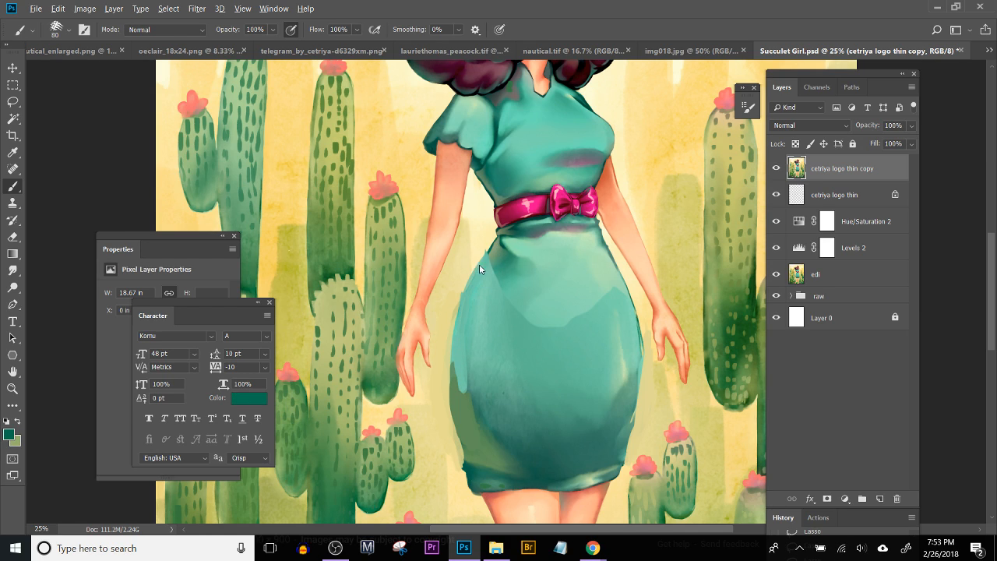
{"action": "mouse_move", "coordinate": [466, 293]}
{"action": "left_mouse_down"}
{"action": "mouse_move", "coordinate": [489, 251]}
{"action": "mouse_move", "coordinate": [479, 270]}
{"action": "left_mouse_up"}
{"action": "left_click", "coordinate": [459, 295], "text": "alt"}
{"action": "mouse_move", "coordinate": [462, 293]}
{"action": "left_mouse_down"}
{"action": "mouse_move", "coordinate": [456, 315]}
{"action": "mouse_move", "coordinate": [481, 250]}
{"action": "left_mouse_up"}
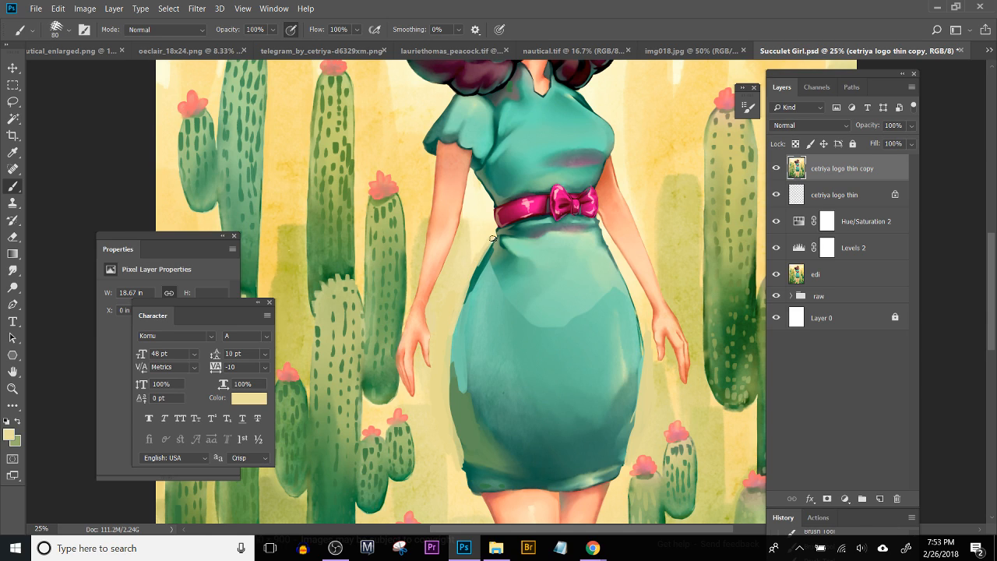
Step: Redraw the skirt's left outline from hip to beside the hand in sampled dark teal, and cover its inner side with sampled light teal
{"action": "left_click", "coordinate": [482, 247], "text": "alt"}
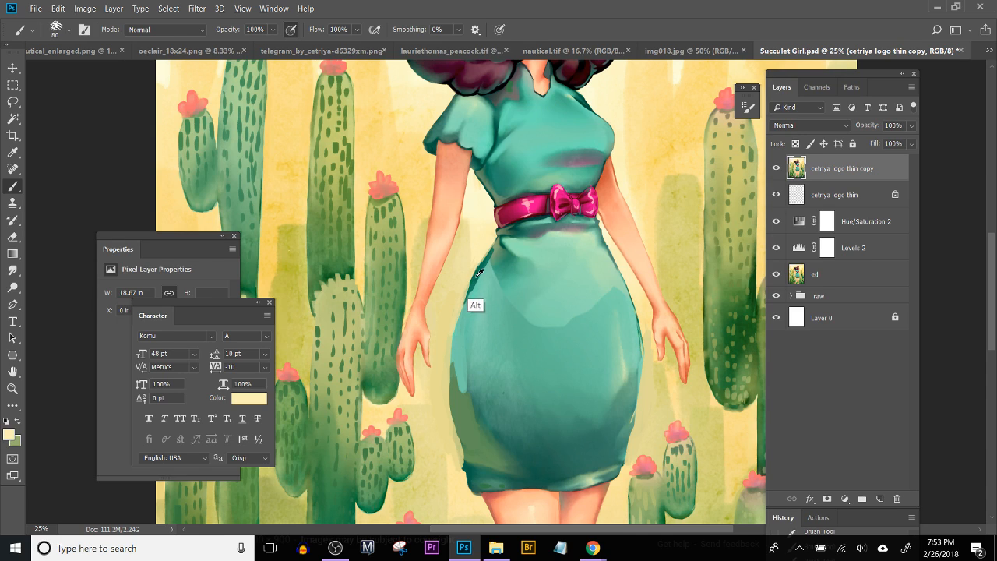
{"action": "left_click", "coordinate": [472, 277], "text": "alt"}
{"action": "left_click_drag", "start_coordinate": [472, 281], "coordinate": [452, 362]}
{"action": "left_click_drag", "start_coordinate": [454, 322], "coordinate": [452, 386]}
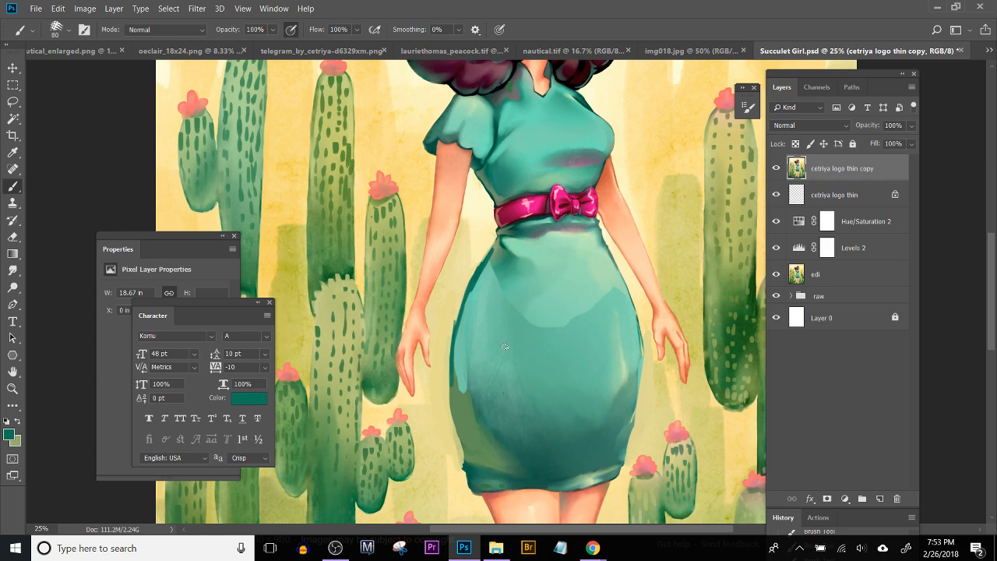
{"action": "left_click", "coordinate": [493, 347], "text": "alt"}
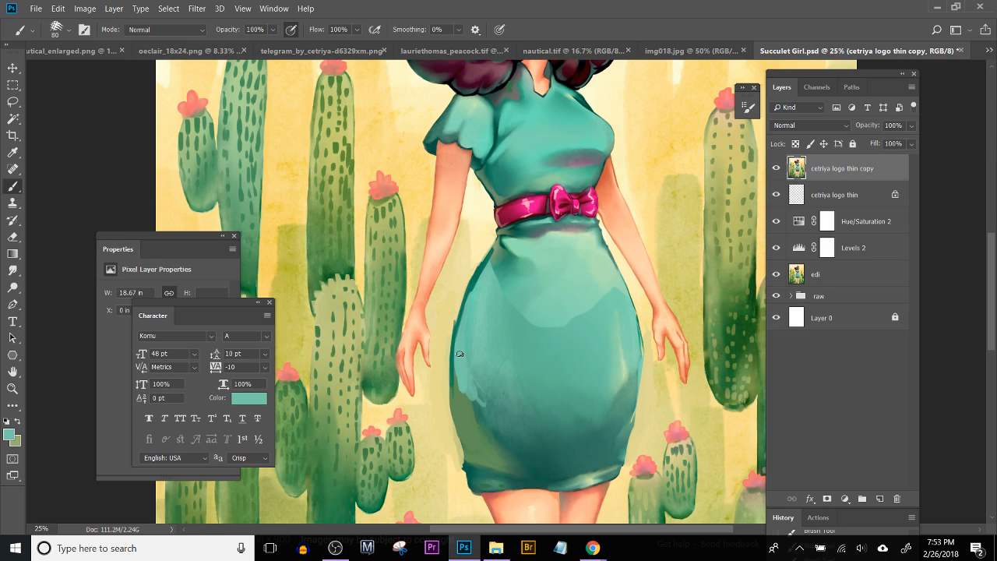
Step: Paint sampled dark teal shadow strokes inside the skirt's upper left hip, just below the waist
{"action": "left_click", "coordinate": [500, 272], "text": "alt"}
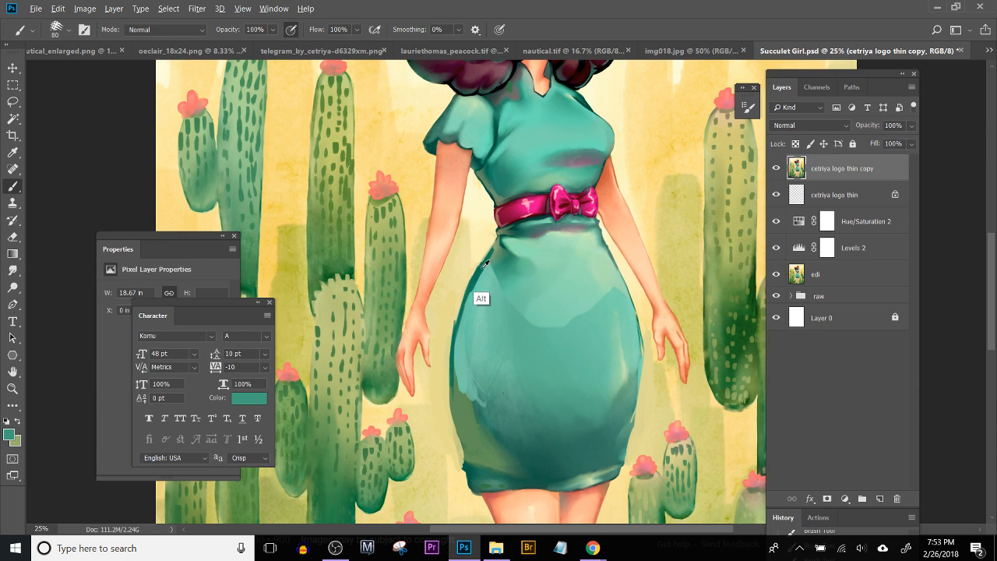
{"action": "left_click", "coordinate": [480, 292], "text": "alt"}
{"action": "left_click_drag", "start_coordinate": [489, 278], "coordinate": [492, 290]}
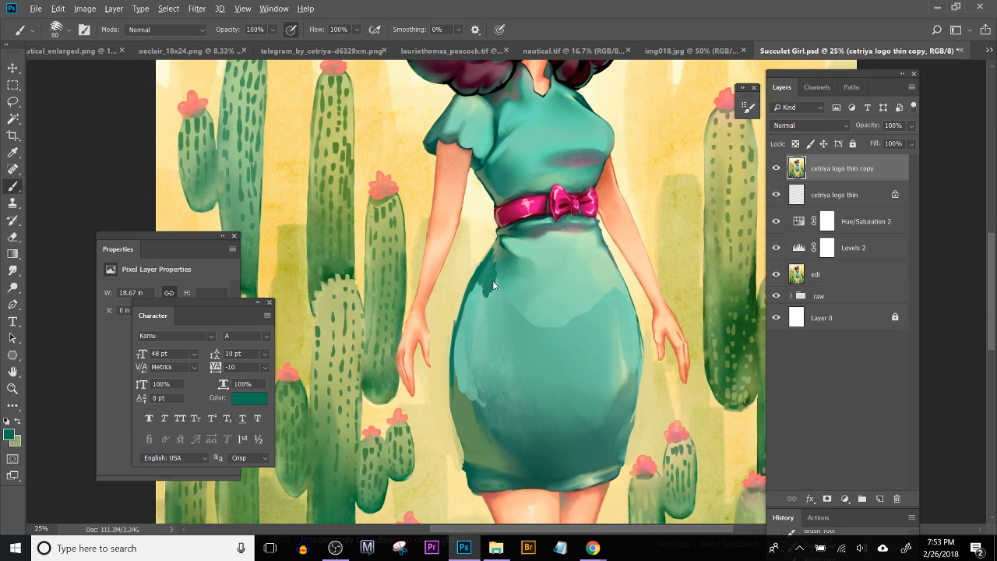
{"action": "left_click", "coordinate": [499, 273], "text": "alt"}
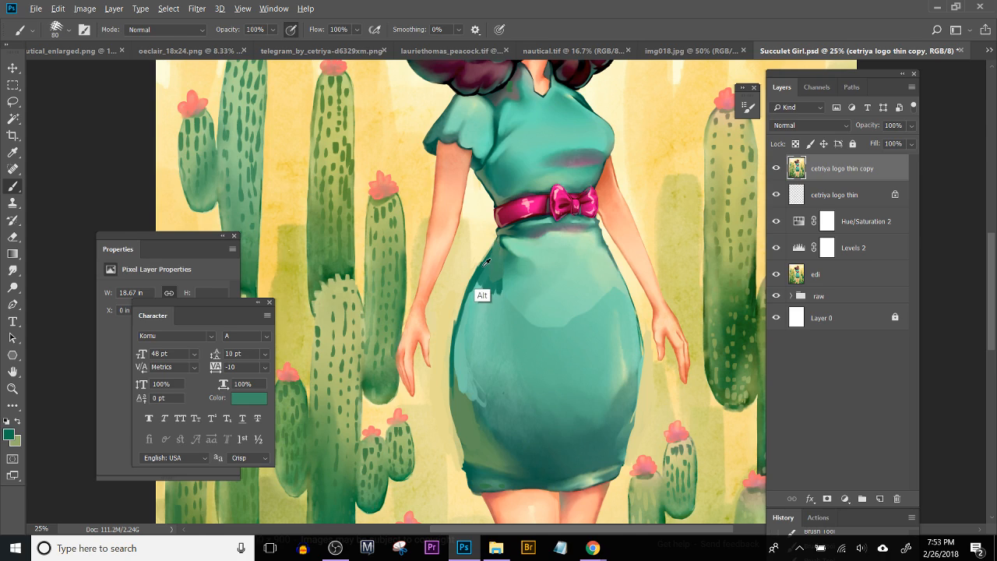
{"action": "left_click", "coordinate": [478, 279], "text": "alt"}
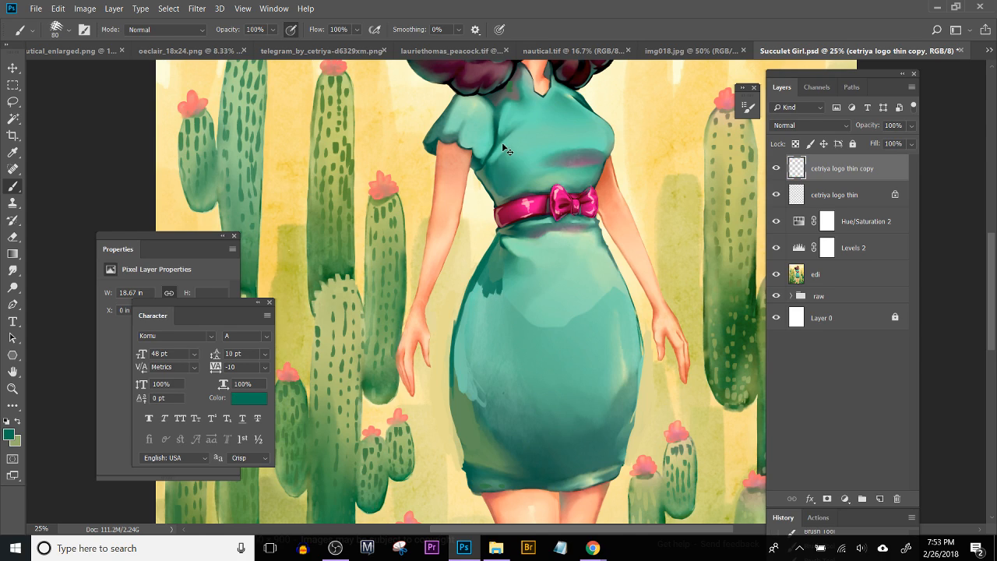
Step: Refine the dark fold at the left waist, just under the belt, with sampled dark teal and the Brush at size 45
{"action": "scroll", "coordinate": [504, 146], "scroll_direction": "up", "scroll_amount": 1}
{"action": "scroll", "coordinate": [504, 148], "scroll_direction": "up", "scroll_amount": 1}
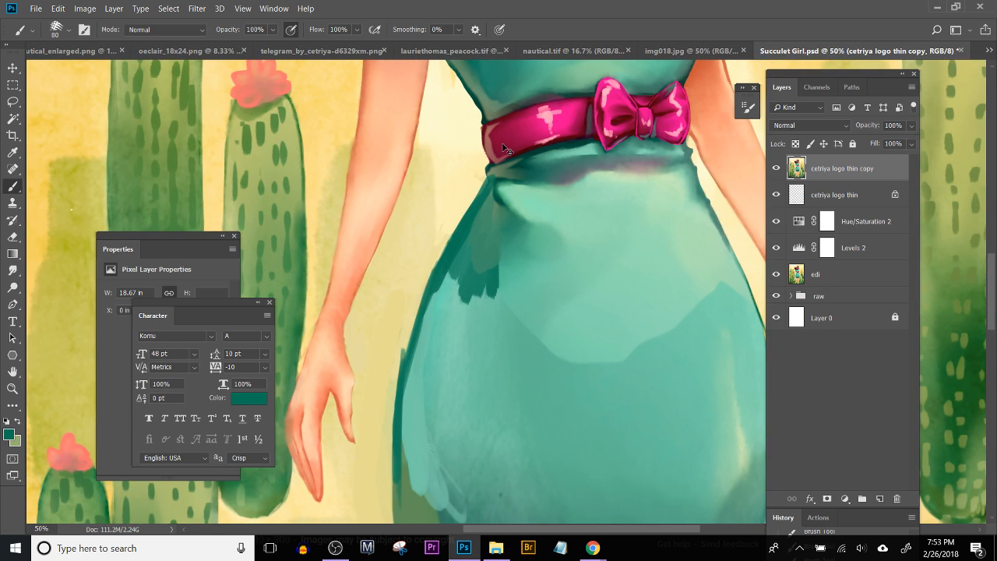
{"action": "key", "text": "bracketleft"}
{"action": "key", "text": "bracketleft"}
{"action": "left_click", "coordinate": [501, 191], "text": "alt"}
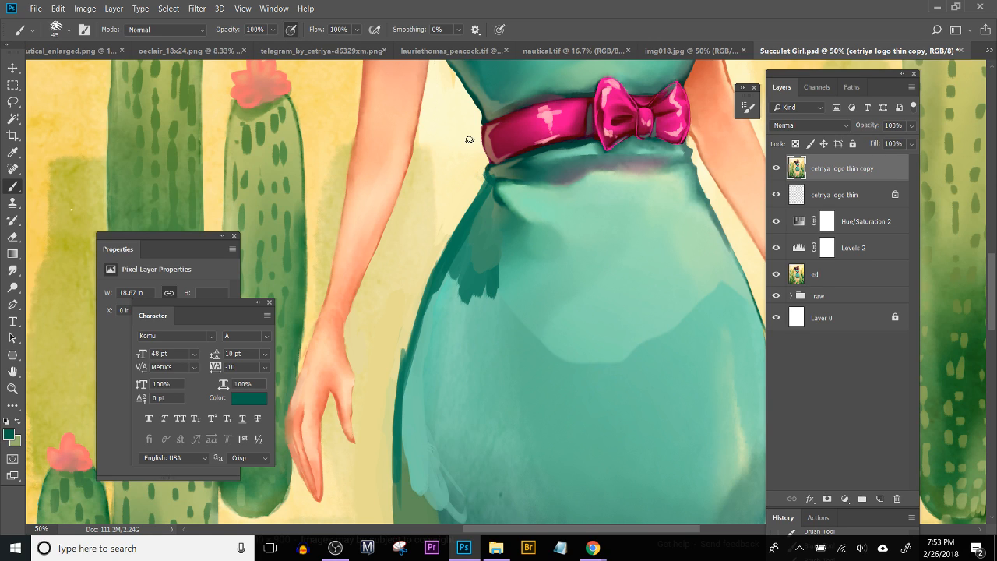
{"action": "left_click", "coordinate": [494, 165], "text": "alt"}
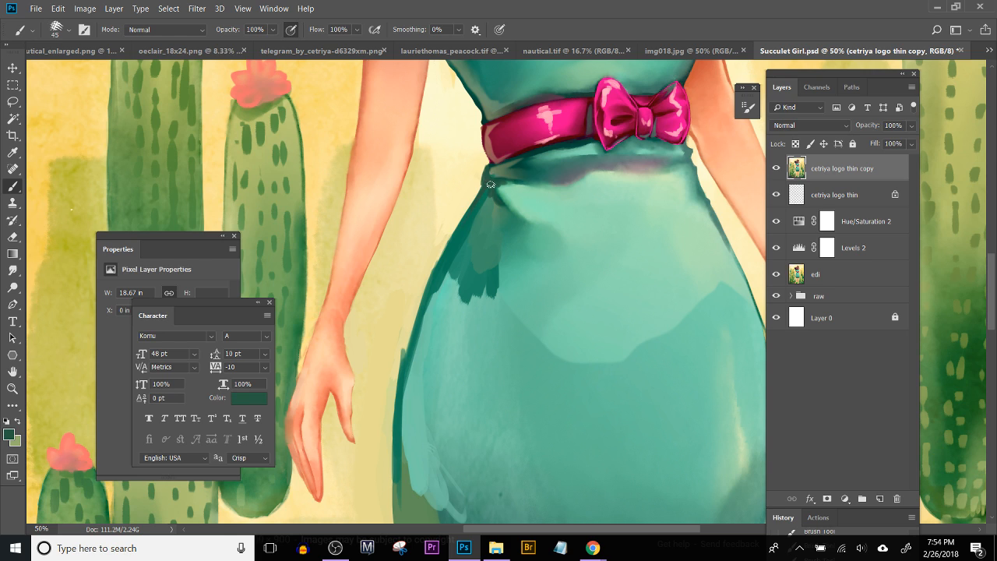
Step: Break up the lower edge of the left hip shadow with strokes of sampled light teal
{"action": "left_click_drag", "start_coordinate": [606, 190], "coordinate": [528, 148]}
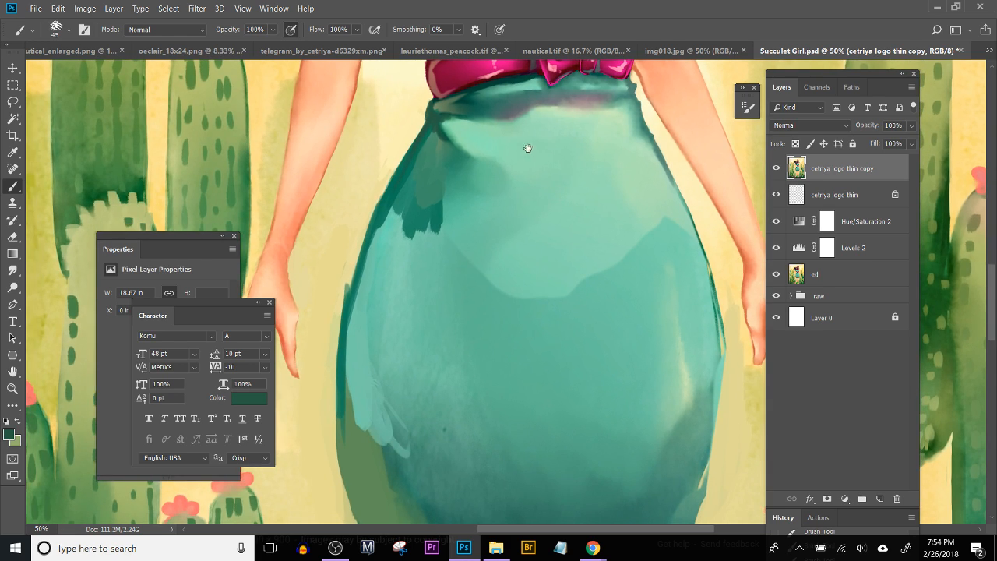
{"action": "left_click", "coordinate": [450, 225], "text": "alt"}
{"action": "left_click_drag", "start_coordinate": [440, 193], "coordinate": [440, 212]}
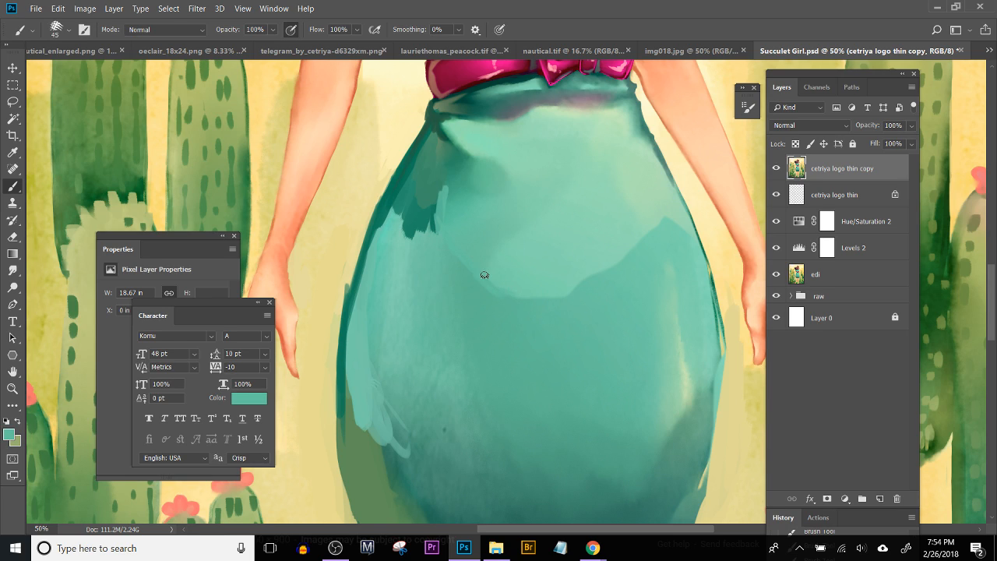
Step: Extend the light teal highlight down the front of the skirt into a large rounded shape, with the Brush at size 300
{"action": "left_click_drag", "start_coordinate": [493, 275], "coordinate": [566, 351]}
{"action": "scroll", "coordinate": [534, 318], "scroll_direction": "down", "scroll_amount": 3}
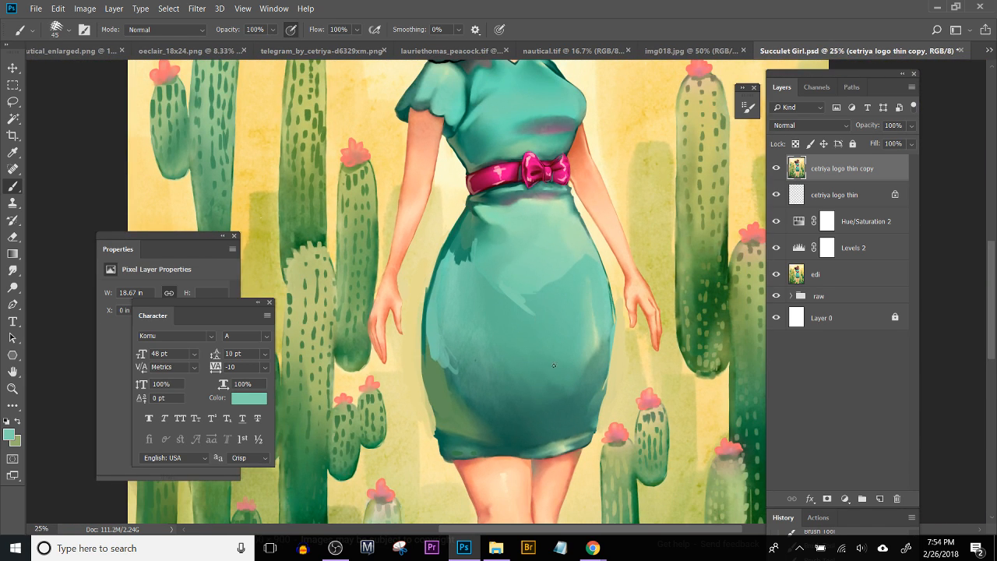
{"action": "key", "text": "bracketright"}
{"action": "key", "text": "bracketright"}
{"action": "key", "text": "bracketright"}
{"action": "key", "text": "bracketright"}
{"action": "key", "text": "bracketright"}
{"action": "key", "text": "bracketright"}
{"action": "key", "text": "bracketright"}
{"action": "mouse_move", "coordinate": [531, 331]}
{"action": "left_mouse_down"}
{"action": "mouse_move", "coordinate": [552, 350]}
{"action": "mouse_move", "coordinate": [571, 271]}
{"action": "mouse_move", "coordinate": [563, 343]}
{"action": "mouse_move", "coordinate": [577, 268]}
{"action": "mouse_move", "coordinate": [571, 285]}
{"action": "mouse_move", "coordinate": [497, 304]}
{"action": "mouse_move", "coordinate": [504, 327]}
{"action": "mouse_move", "coordinate": [497, 273]}
{"action": "mouse_move", "coordinate": [515, 310]}
{"action": "mouse_move", "coordinate": [499, 332]}
{"action": "mouse_move", "coordinate": [532, 326]}
{"action": "mouse_move", "coordinate": [557, 357]}
{"action": "left_mouse_up"}
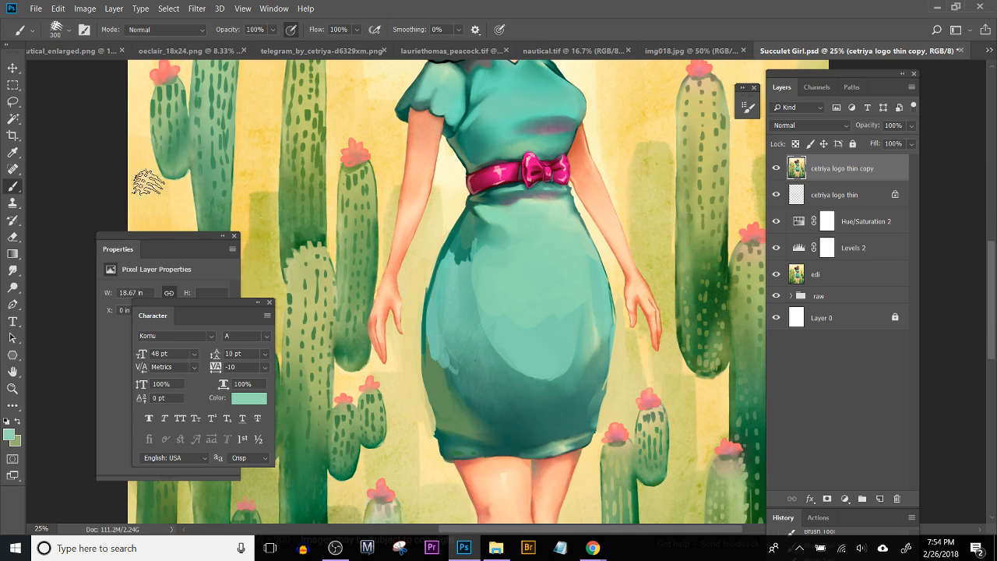
Step: Blend the hip shadow and the edges of the skirt's front highlight with the Smudge tool at 10% strength, enlarged to size 125
{"action": "left_click", "coordinate": [13, 270]}
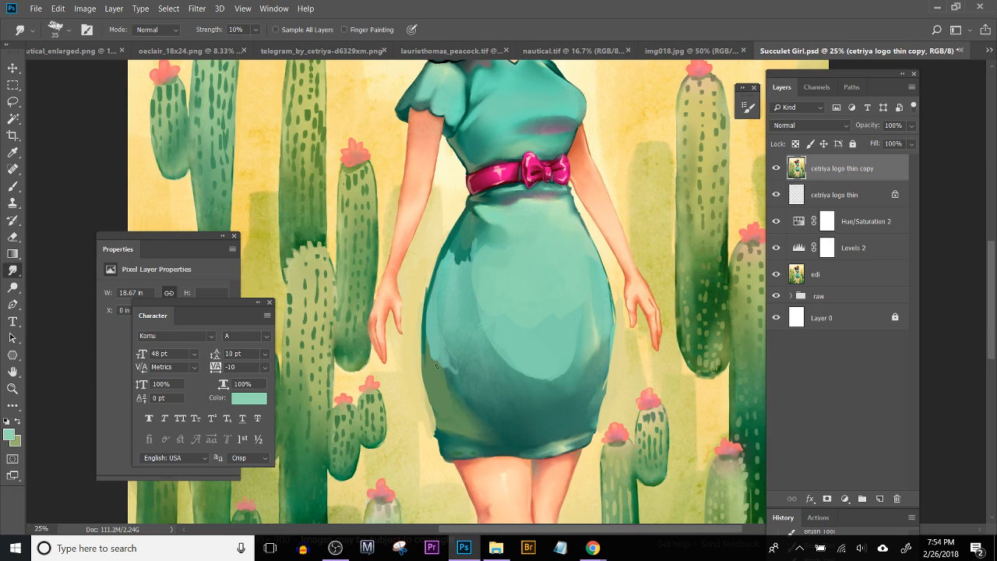
{"action": "mouse_move", "coordinate": [455, 265]}
{"action": "left_mouse_down"}
{"action": "mouse_move", "coordinate": [453, 248]}
{"action": "mouse_move", "coordinate": [474, 252]}
{"action": "mouse_move", "coordinate": [468, 269]}
{"action": "mouse_move", "coordinate": [477, 232]}
{"action": "mouse_move", "coordinate": [475, 247]}
{"action": "left_mouse_up"}
{"action": "key", "text": "bracketright"}
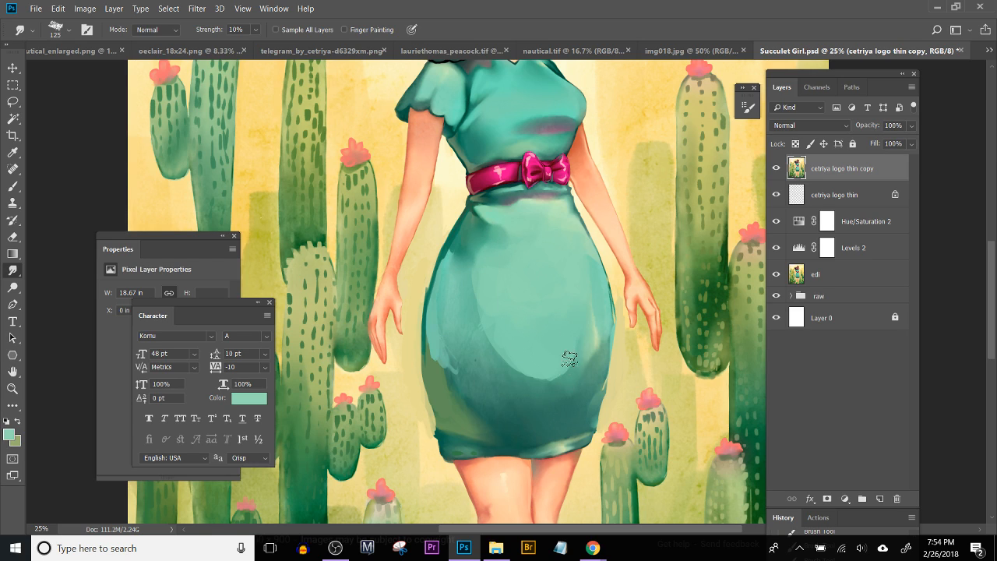
{"action": "left_click_drag", "start_coordinate": [542, 372], "coordinate": [553, 310]}
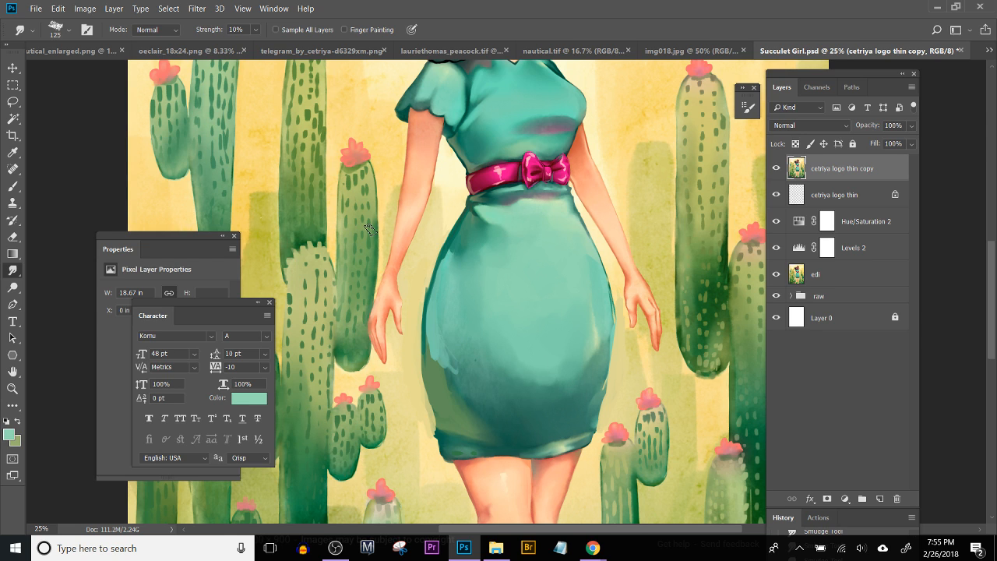
{"action": "scroll", "coordinate": [372, 233], "scroll_direction": "down", "scroll_amount": 4}
{"action": "scroll", "coordinate": [371, 230], "scroll_direction": "up", "scroll_amount": 3}
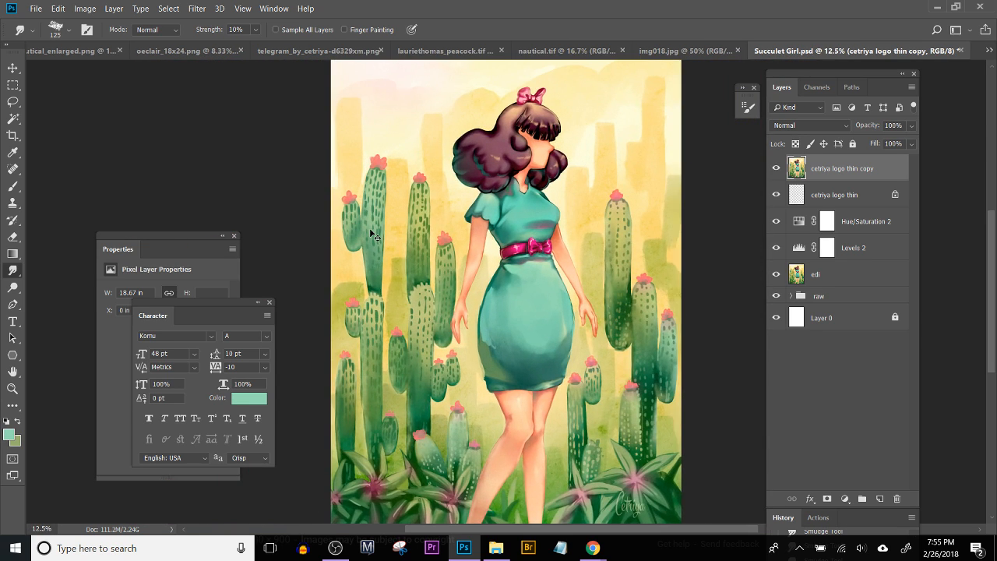
Step: Soften the skirt's lower front shading with sampled teals, using the Brush at 26% opacity and size 300
{"action": "key", "text": "b"}
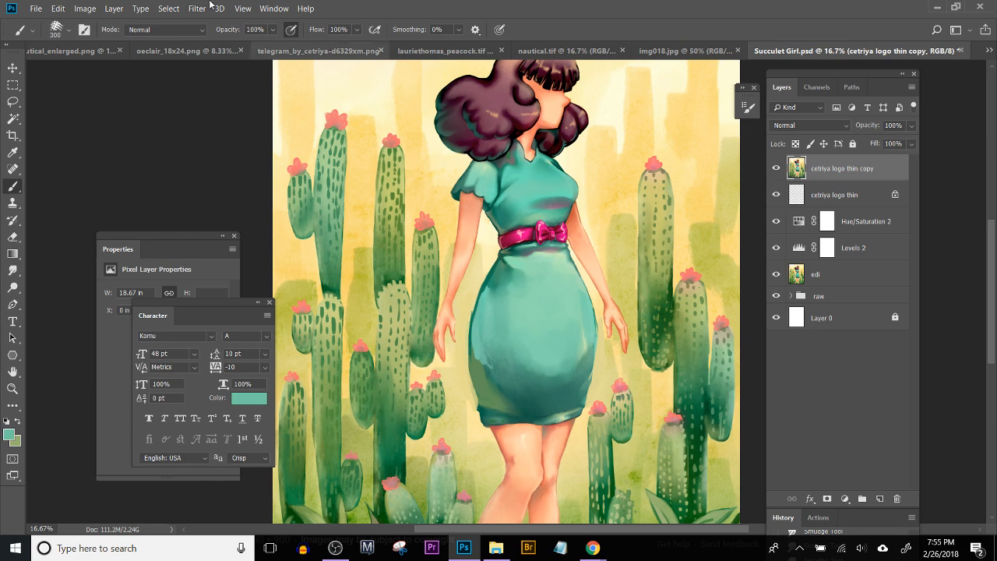
{"action": "left_click", "coordinate": [273, 30]}
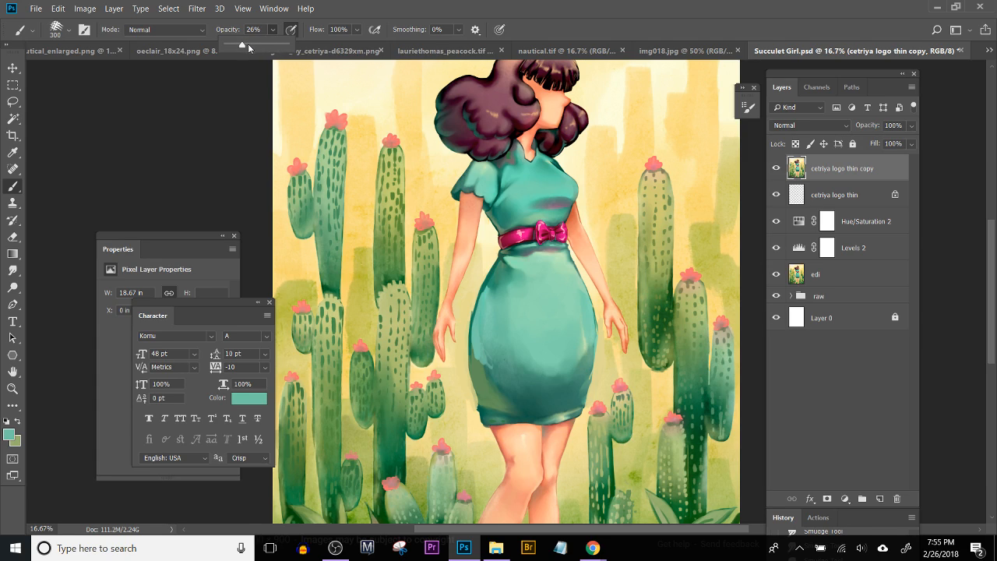
{"action": "left_click", "coordinate": [492, 370]}
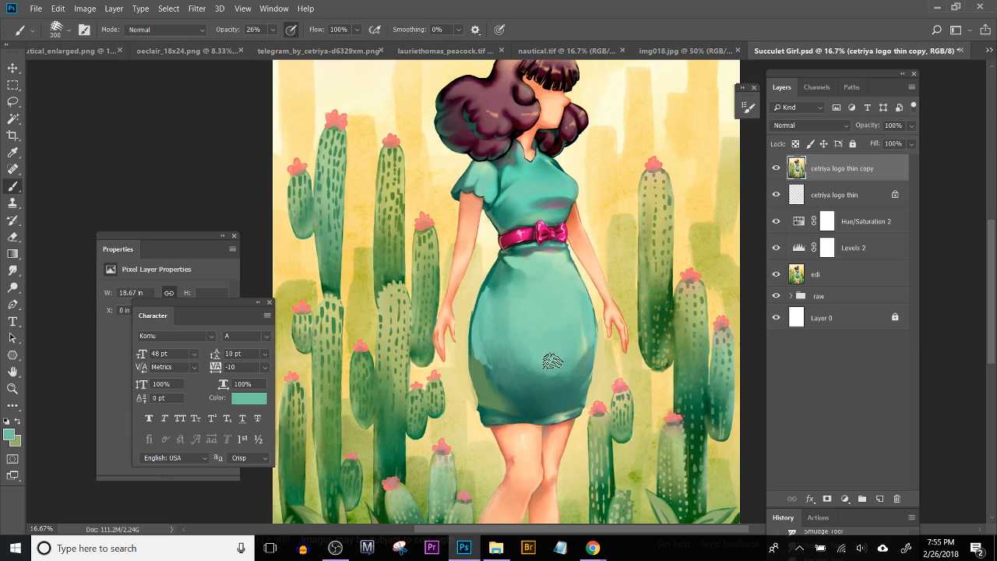
{"action": "mouse_move", "coordinate": [552, 392]}
{"action": "left_mouse_down"}
{"action": "mouse_move", "coordinate": [502, 366]}
{"action": "mouse_move", "coordinate": [520, 396]}
{"action": "mouse_move", "coordinate": [504, 382]}
{"action": "mouse_move", "coordinate": [551, 407]}
{"action": "mouse_move", "coordinate": [521, 363]}
{"action": "mouse_move", "coordinate": [546, 392]}
{"action": "mouse_move", "coordinate": [534, 377]}
{"action": "mouse_move", "coordinate": [576, 381]}
{"action": "mouse_move", "coordinate": [556, 399]}
{"action": "mouse_move", "coordinate": [566, 389]}
{"action": "mouse_move", "coordinate": [564, 404]}
{"action": "mouse_move", "coordinate": [532, 417]}
{"action": "mouse_move", "coordinate": [572, 403]}
{"action": "mouse_move", "coordinate": [584, 361]}
{"action": "mouse_move", "coordinate": [558, 391]}
{"action": "mouse_move", "coordinate": [516, 395]}
{"action": "mouse_move", "coordinate": [501, 374]}
{"action": "mouse_move", "coordinate": [521, 416]}
{"action": "mouse_move", "coordinate": [487, 413]}
{"action": "mouse_move", "coordinate": [515, 416]}
{"action": "mouse_move", "coordinate": [504, 412]}
{"action": "mouse_move", "coordinate": [485, 357]}
{"action": "mouse_move", "coordinate": [526, 408]}
{"action": "mouse_move", "coordinate": [546, 405]}
{"action": "mouse_move", "coordinate": [557, 379]}
{"action": "mouse_move", "coordinate": [524, 410]}
{"action": "mouse_move", "coordinate": [561, 385]}
{"action": "left_mouse_up"}
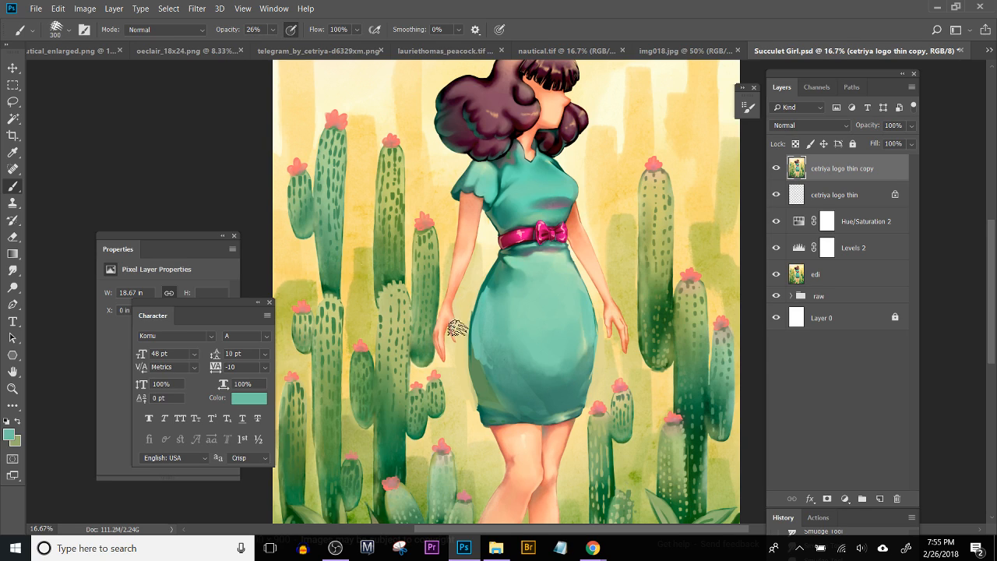
{"action": "mouse_move", "coordinate": [531, 383]}
{"action": "left_mouse_down"}
{"action": "mouse_move", "coordinate": [552, 406]}
{"action": "mouse_move", "coordinate": [542, 395]}
{"action": "mouse_move", "coordinate": [565, 394]}
{"action": "mouse_move", "coordinate": [533, 394]}
{"action": "mouse_move", "coordinate": [521, 410]}
{"action": "mouse_move", "coordinate": [545, 398]}
{"action": "left_mouse_up"}
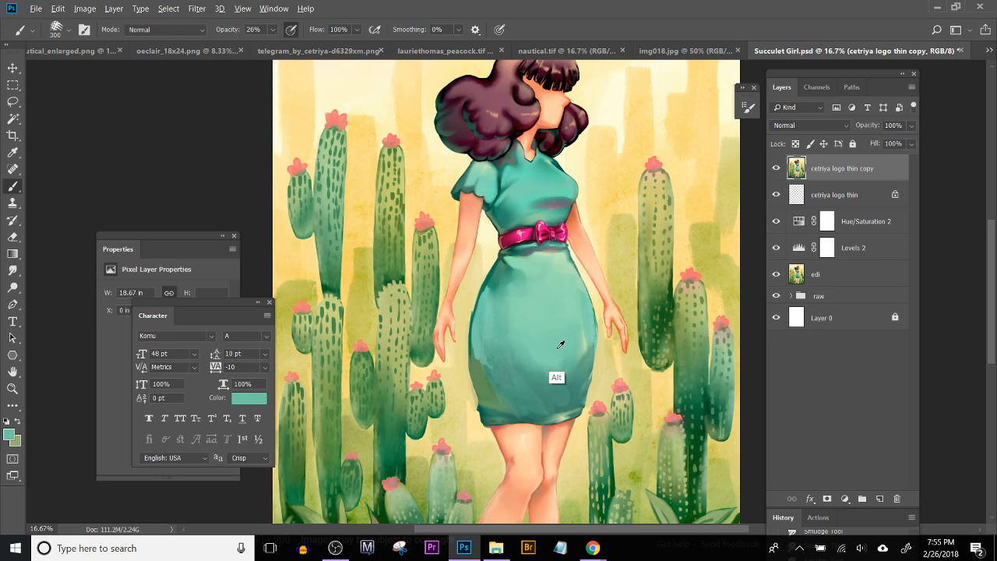
{"action": "left_click", "coordinate": [544, 360], "text": "alt"}
{"action": "mouse_move", "coordinate": [553, 371]}
{"action": "left_mouse_down"}
{"action": "mouse_move", "coordinate": [576, 351]}
{"action": "mouse_move", "coordinate": [522, 354]}
{"action": "mouse_move", "coordinate": [527, 341]}
{"action": "mouse_move", "coordinate": [545, 380]}
{"action": "mouse_move", "coordinate": [528, 342]}
{"action": "mouse_move", "coordinate": [506, 328]}
{"action": "mouse_move", "coordinate": [520, 291]}
{"action": "mouse_move", "coordinate": [518, 359]}
{"action": "mouse_move", "coordinate": [501, 302]}
{"action": "mouse_move", "coordinate": [545, 382]}
{"action": "mouse_move", "coordinate": [519, 373]}
{"action": "mouse_move", "coordinate": [575, 376]}
{"action": "left_mouse_up"}
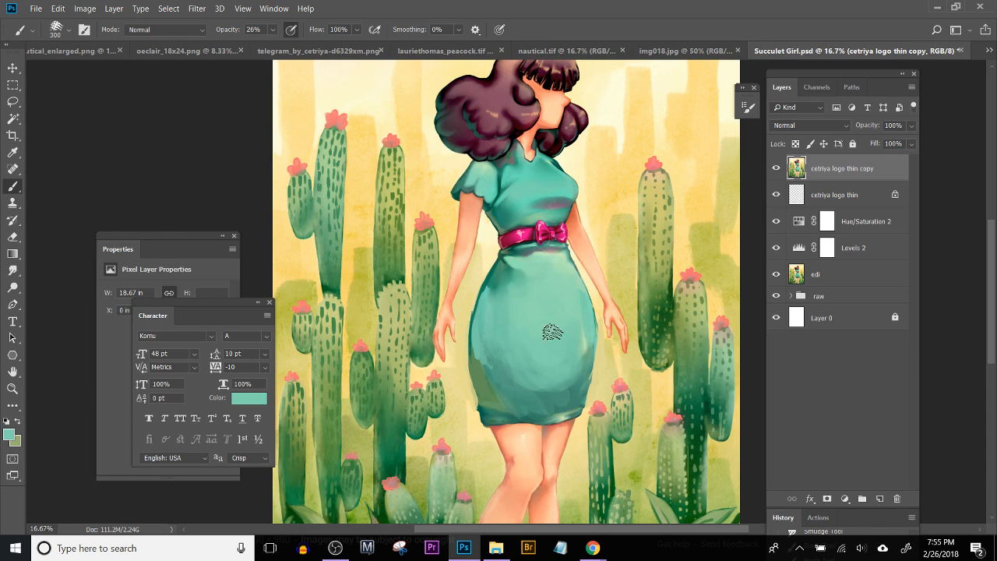
{"action": "left_click_drag", "start_coordinate": [547, 350], "coordinate": [545, 345]}
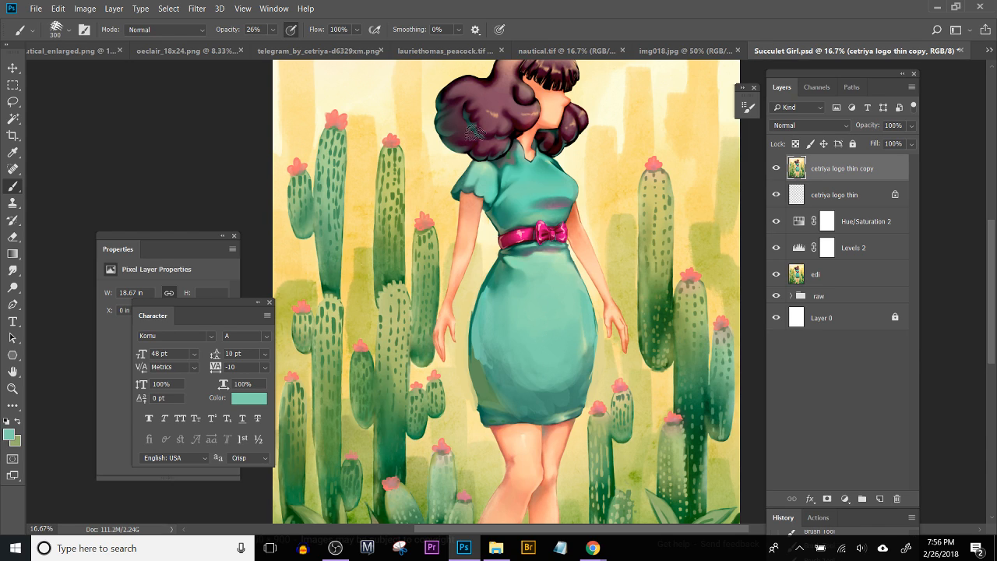
Step: Sample pale green from the skirt's right side and touch up the highlight there with the Brush at size 125
{"action": "key", "text": "alt"}
{"action": "left_click", "coordinate": [591, 340], "text": "alt"}
{"action": "key", "text": "bracketleft"}
{"action": "key", "text": "bracketleft"}
{"action": "key", "text": "bracketleft"}
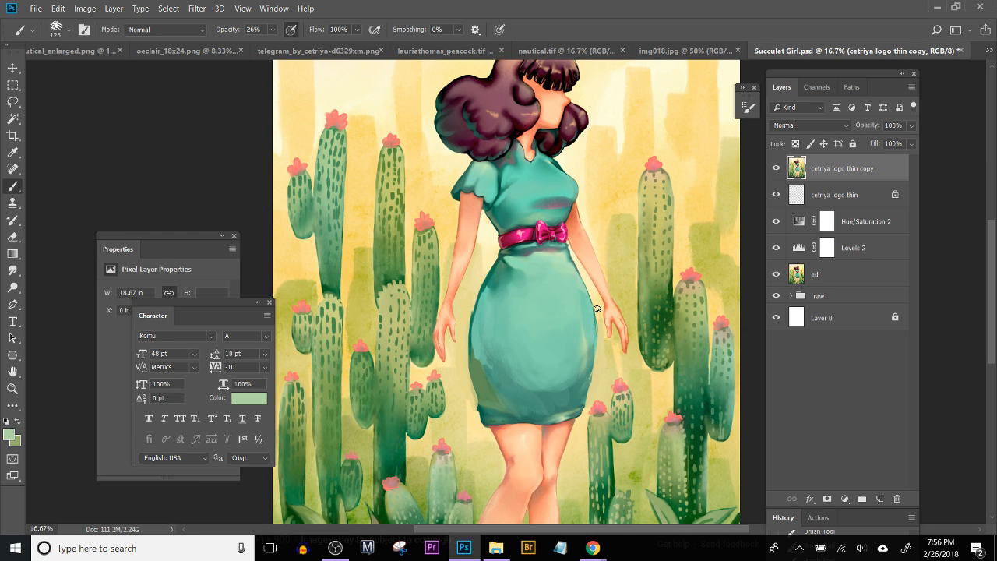
{"action": "key", "text": "ctrl+plus"}
{"action": "key", "text": "ctrl+plus"}
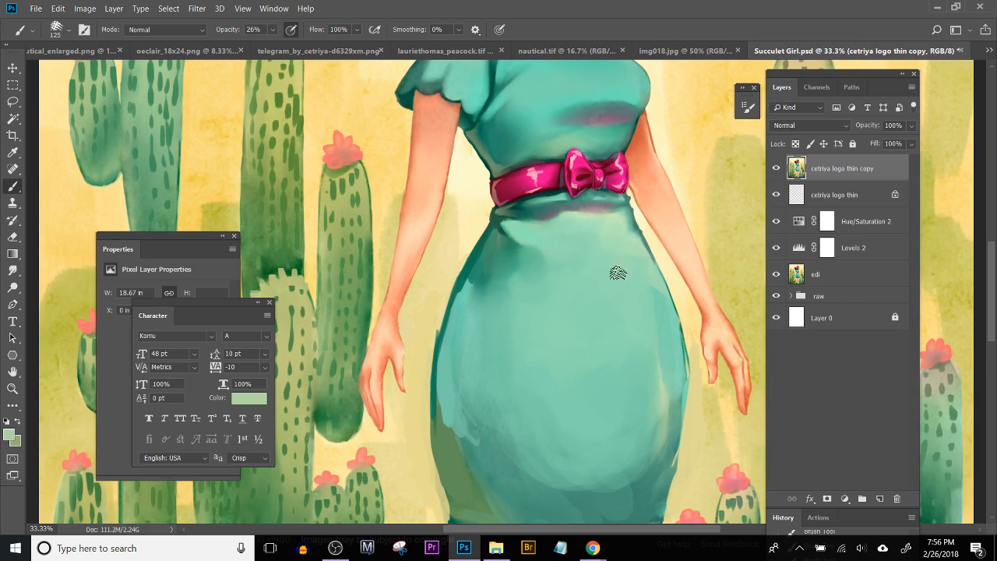
Step: Shade the edges of the skirt with sampled mid teal, using the Brush at size 80
{"action": "left_click", "coordinate": [523, 311], "text": "alt"}
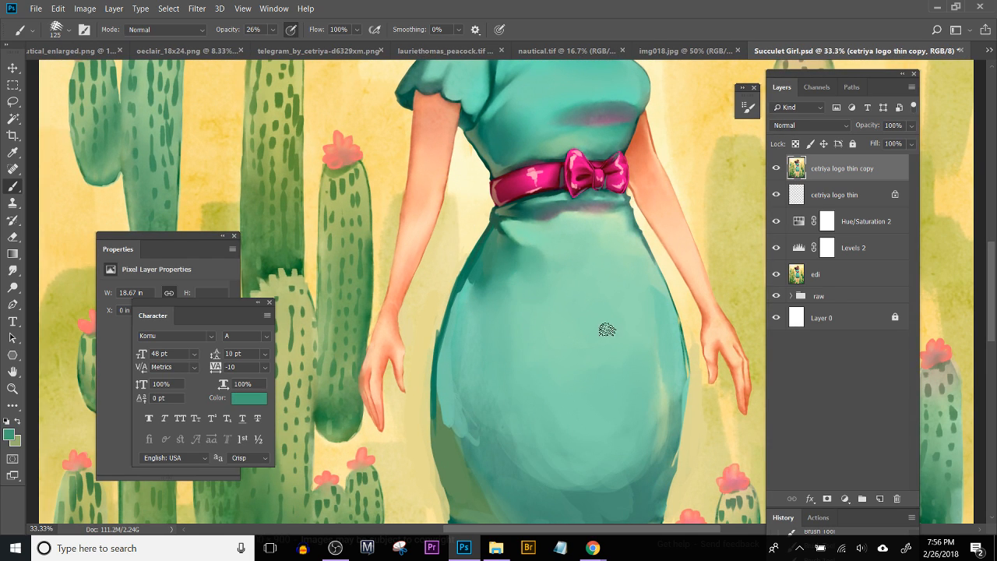
{"action": "key", "text": "bracketleft"}
{"action": "key", "text": "bracketleft"}
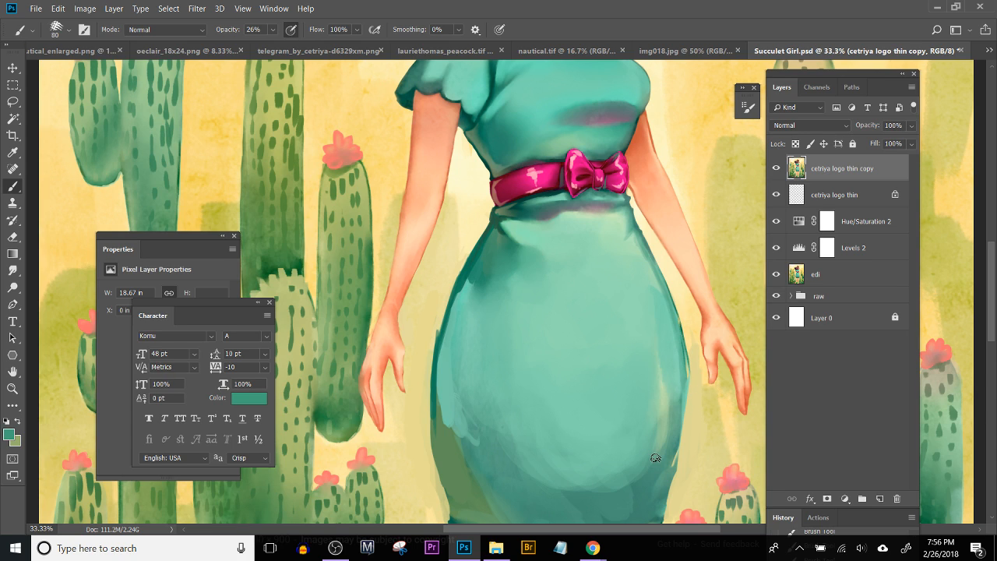
{"action": "left_click", "coordinate": [428, 425], "text": "alt"}
Step: Trim the skirt's lower right edge above the hem with sampled background yellow and the Brush at size 50
{"action": "left_click_drag", "start_coordinate": [635, 404], "coordinate": [588, 304]}
{"action": "left_click_drag", "start_coordinate": [562, 379], "coordinate": [583, 293]}
{"action": "key", "text": "["}
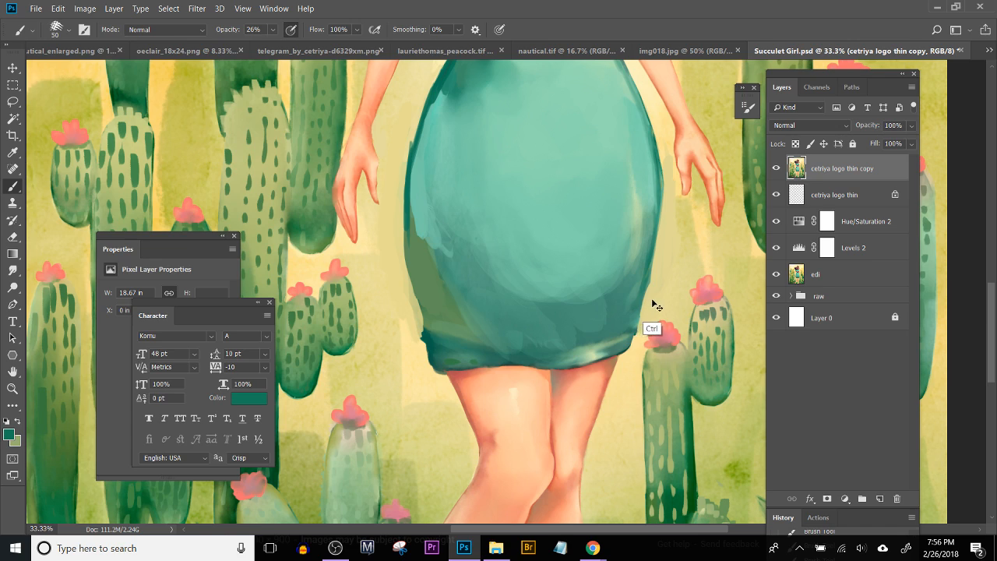
{"action": "left_click", "coordinate": [644, 314], "text": "alt"}
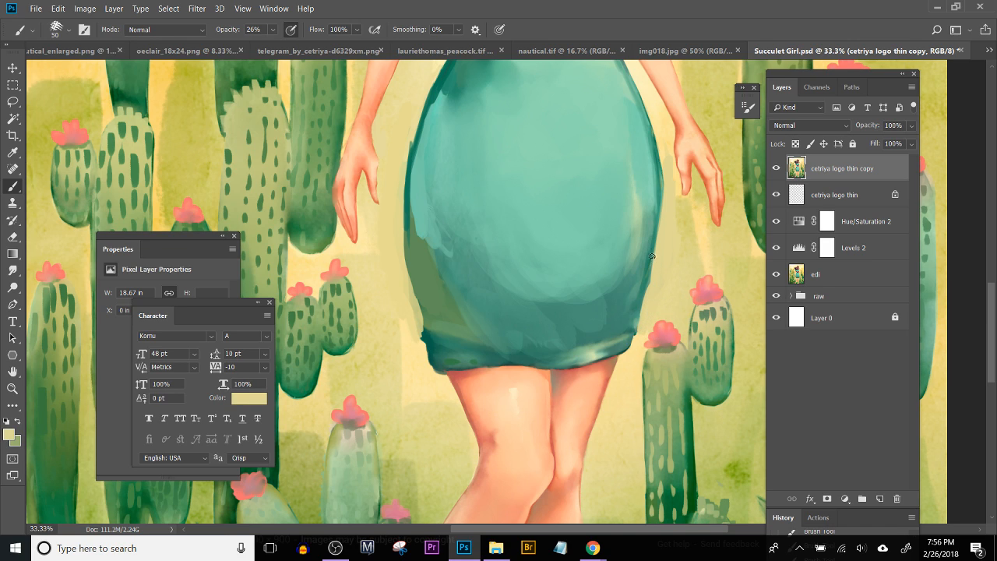
Step: Touch up the skirt's right outline and the left part of the hem with sampled teals
{"action": "left_click", "coordinate": [659, 165], "text": "alt"}
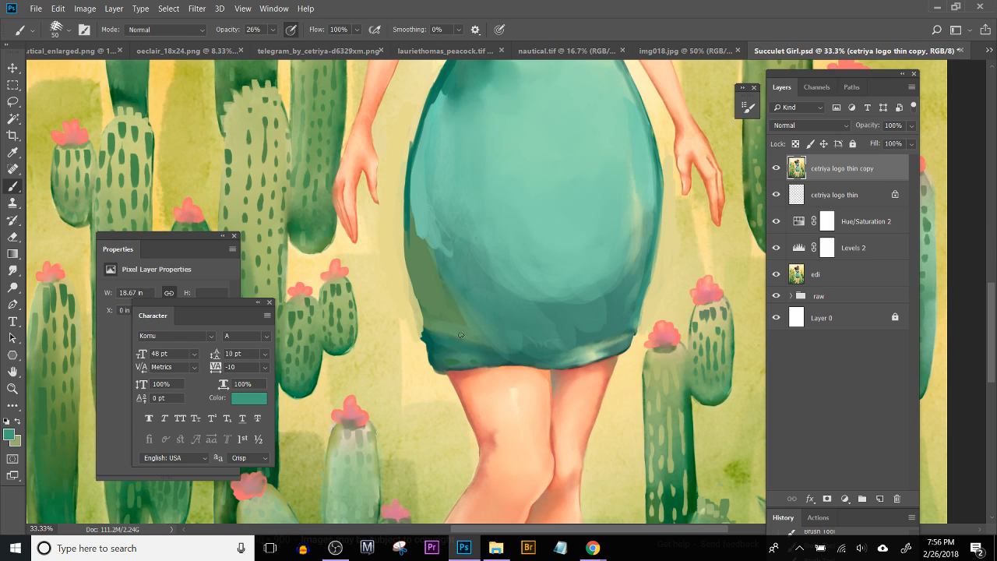
{"action": "left_click", "coordinate": [443, 356], "text": "alt"}
{"action": "left_click", "coordinate": [460, 366], "text": "alt"}
Step: Raise the Brush opacity to 43% and clean up the outer corners of the hem with sampled background yellow
{"action": "left_click", "coordinate": [272, 30]}
{"action": "left_click", "coordinate": [288, 45]}
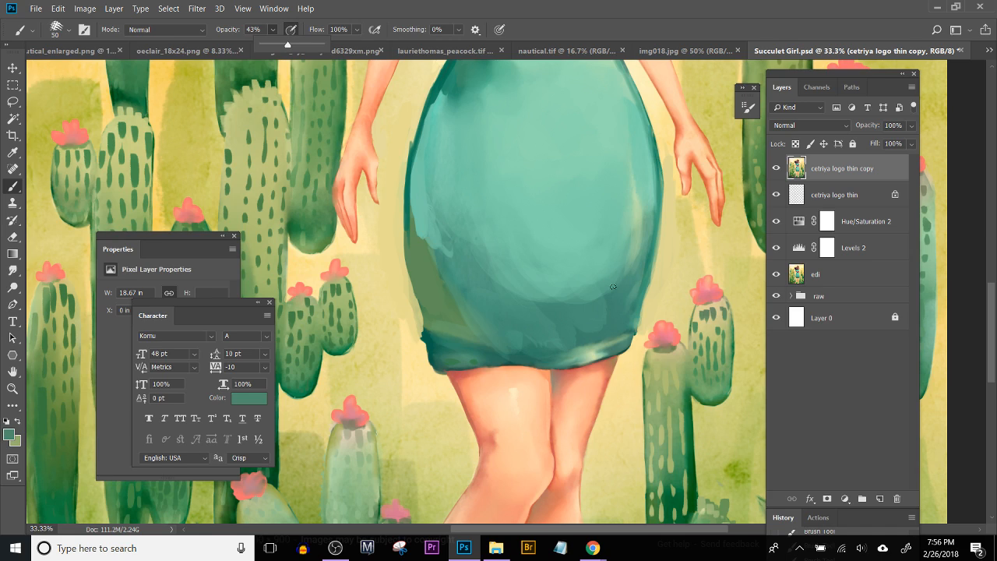
{"action": "left_click", "coordinate": [643, 331]}
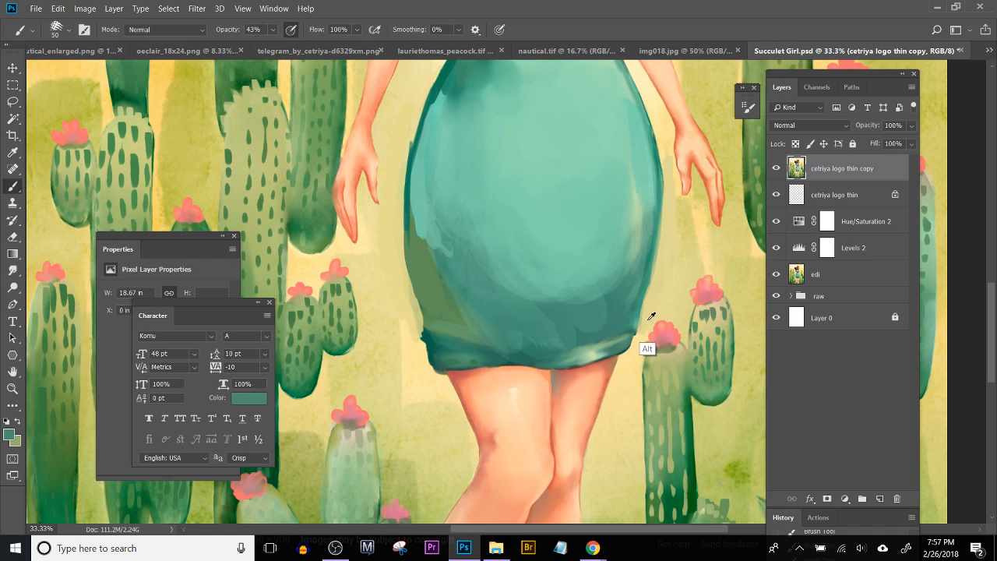
{"action": "left_click", "coordinate": [643, 321], "text": "alt"}
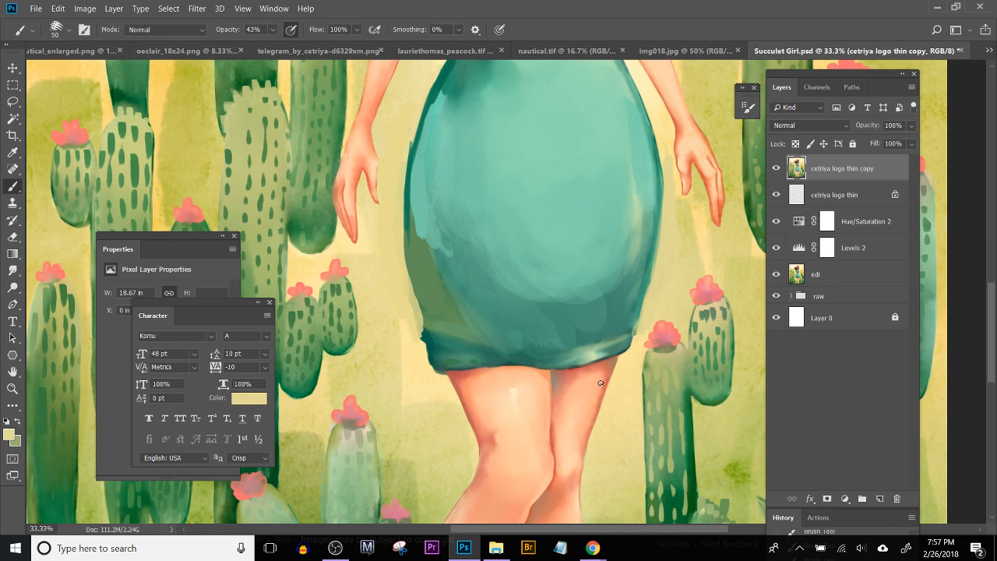
{"action": "left_click", "coordinate": [639, 335], "text": "alt"}
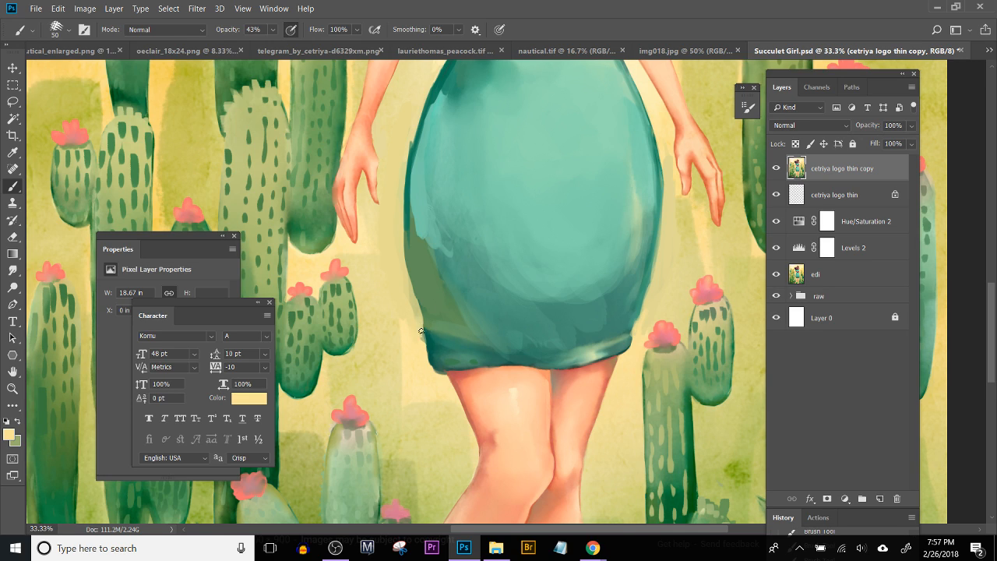
Step: Switch the Brush to a soft round preset for blending the skirt
{"action": "left_click_drag", "start_coordinate": [425, 257], "coordinate": [402, 395]}
{"action": "left_click_drag", "start_coordinate": [423, 339], "coordinate": [427, 333]}
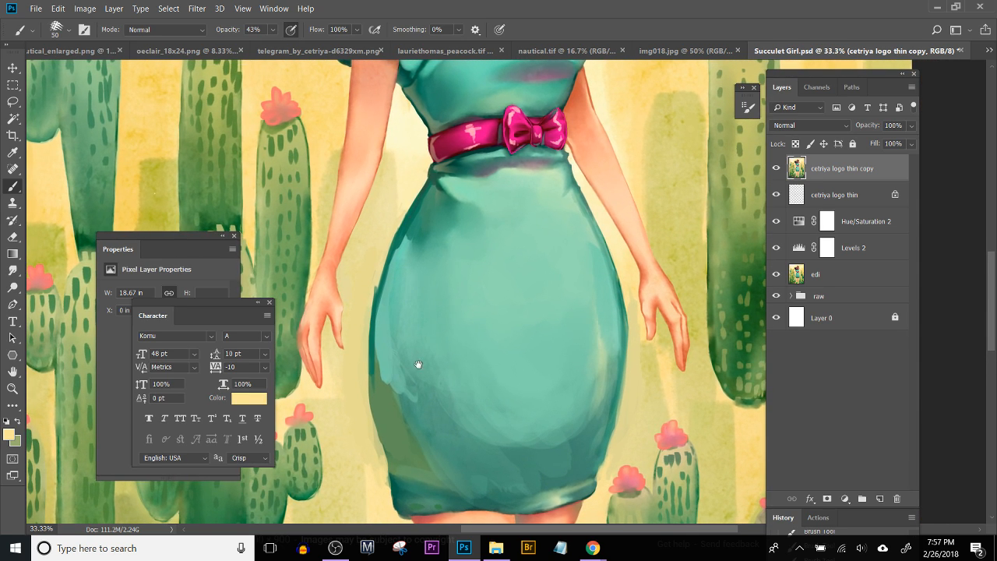
{"action": "left_click", "coordinate": [60, 33]}
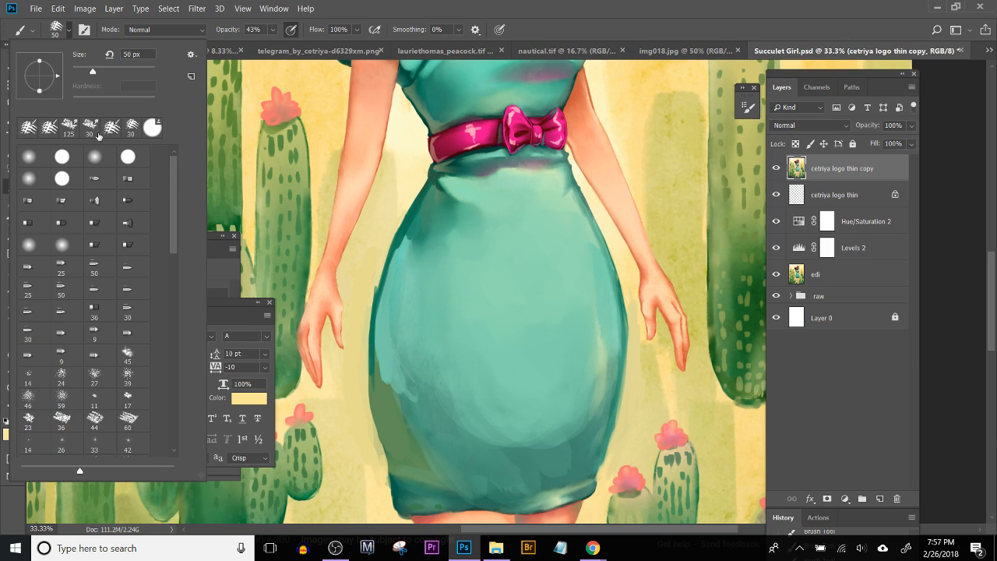
{"action": "left_click", "coordinate": [29, 178]}
{"action": "left_click", "coordinate": [114, 104]}
{"action": "left_click_drag", "start_coordinate": [115, 103], "coordinate": [74, 95]}
{"action": "left_click", "coordinate": [537, 349]}
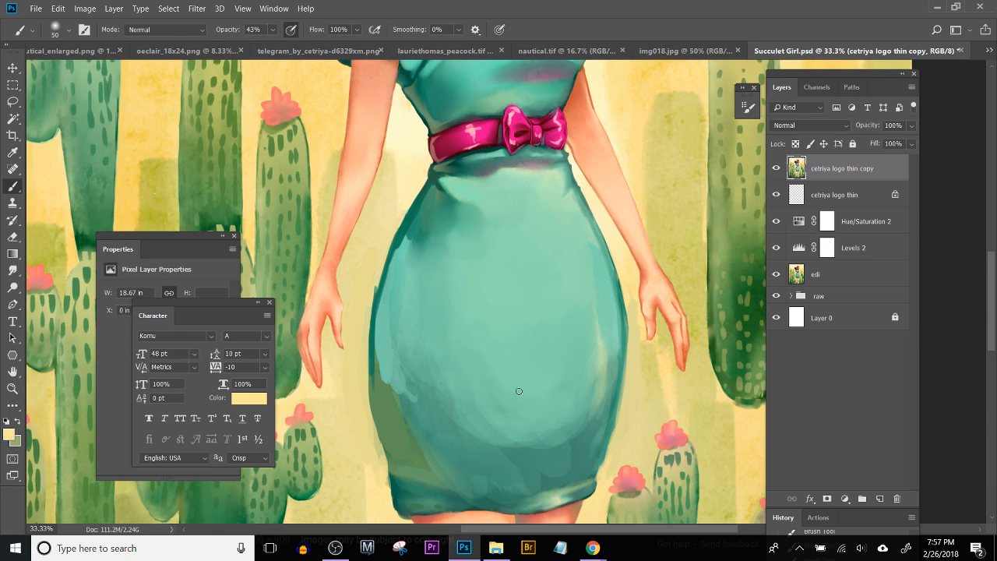
Step: Blend the skirt's central highlight with sampled light teal, using the Brush at size 600, 4% opacity and pressure-controlled opacity off
{"action": "key", "text": "bracketright"}
{"action": "key", "text": "bracketright"}
{"action": "key", "text": "bracketright"}
{"action": "key", "text": "bracketright"}
{"action": "key", "text": "bracketright"}
{"action": "key", "text": "bracketright"}
{"action": "key", "text": "bracketright"}
{"action": "key", "text": "bracketright"}
{"action": "key", "text": "bracketright"}
{"action": "key", "text": "bracketright"}
{"action": "key", "text": "bracketright"}
{"action": "left_click_drag", "start_coordinate": [274, 30], "coordinate": [254, 42]}
{"action": "left_click", "coordinate": [289, 32]}
{"action": "key", "text": "bracketright"}
{"action": "key", "text": "bracketright"}
{"action": "key", "text": "bracketright"}
{"action": "left_click", "coordinate": [511, 306], "text": "alt"}
{"action": "mouse_move", "coordinate": [473, 305]}
{"action": "left_mouse_down"}
{"action": "mouse_move", "coordinate": [454, 396]}
{"action": "mouse_move", "coordinate": [533, 421]}
{"action": "mouse_move", "coordinate": [521, 363]}
{"action": "mouse_move", "coordinate": [457, 362]}
{"action": "mouse_move", "coordinate": [552, 416]}
{"action": "mouse_move", "coordinate": [499, 383]}
{"action": "mouse_move", "coordinate": [537, 416]}
{"action": "mouse_move", "coordinate": [552, 361]}
{"action": "mouse_move", "coordinate": [459, 396]}
{"action": "mouse_move", "coordinate": [562, 423]}
{"action": "mouse_move", "coordinate": [570, 467]}
{"action": "mouse_move", "coordinate": [573, 436]}
{"action": "mouse_move", "coordinate": [559, 413]}
{"action": "mouse_move", "coordinate": [536, 423]}
{"action": "mouse_move", "coordinate": [548, 363]}
{"action": "mouse_move", "coordinate": [546, 392]}
{"action": "left_mouse_up"}
{"action": "left_click", "coordinate": [479, 400], "text": "alt"}
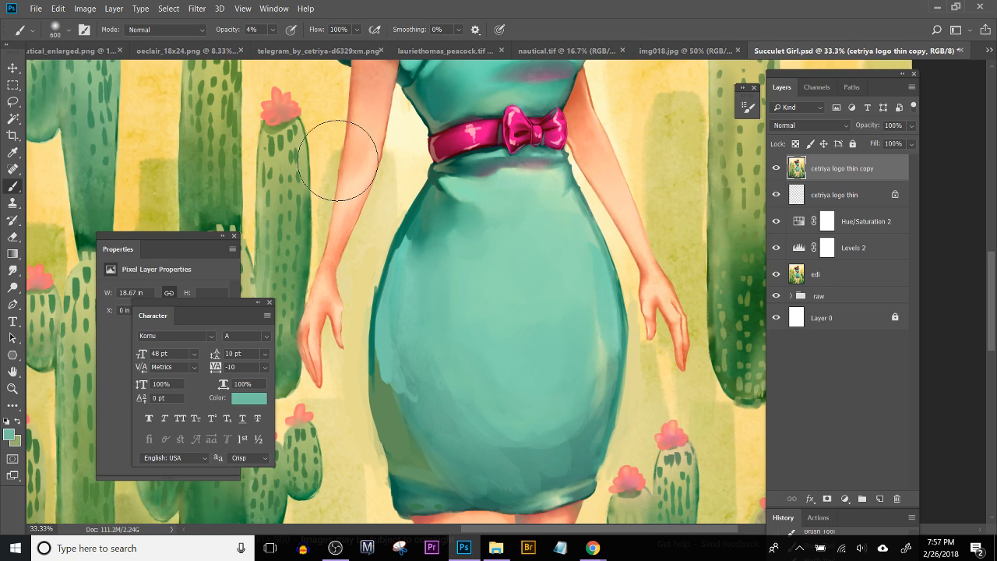
Step: Raise the Brush opacity to 17% and soften the lower edge of the skirt's highlight with sampled teals at size 400
{"action": "left_click", "coordinate": [272, 31]}
{"action": "left_click_drag", "start_coordinate": [272, 44], "coordinate": [282, 44]}
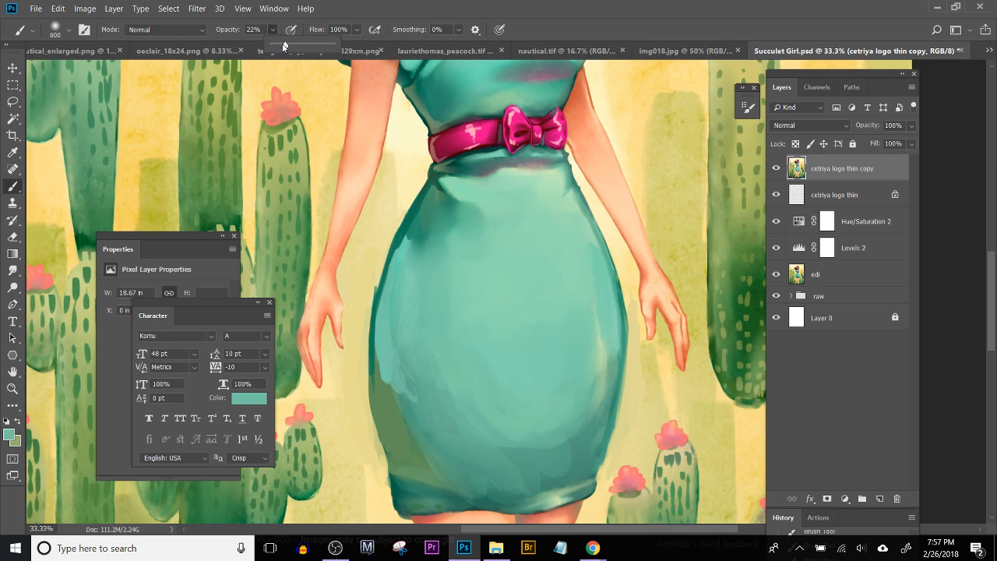
{"action": "left_click", "coordinate": [510, 391]}
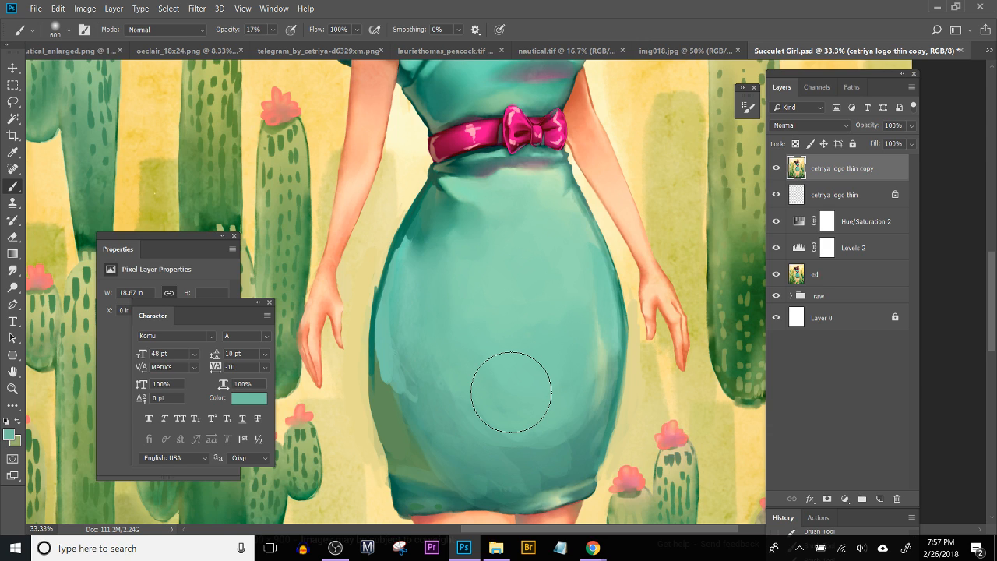
{"action": "key", "text": "bracketright"}
{"action": "key", "text": "bracketright"}
{"action": "key", "text": "bracketright"}
{"action": "key", "text": "bracketright"}
{"action": "key", "text": "bracketright"}
{"action": "key", "text": "bracketleft"}
{"action": "key", "text": "bracketleft"}
{"action": "key", "text": "bracketleft"}
{"action": "key", "text": "bracketleft"}
{"action": "key", "text": "bracketleft"}
{"action": "key", "text": "bracketleft"}
{"action": "key", "text": "bracketleft"}
{"action": "key", "text": "bracketleft"}
{"action": "key", "text": "bracketleft"}
{"action": "key", "text": "bracketleft"}
{"action": "key", "text": "bracketleft"}
{"action": "key", "text": "bracketleft"}
{"action": "key", "text": "bracketleft"}
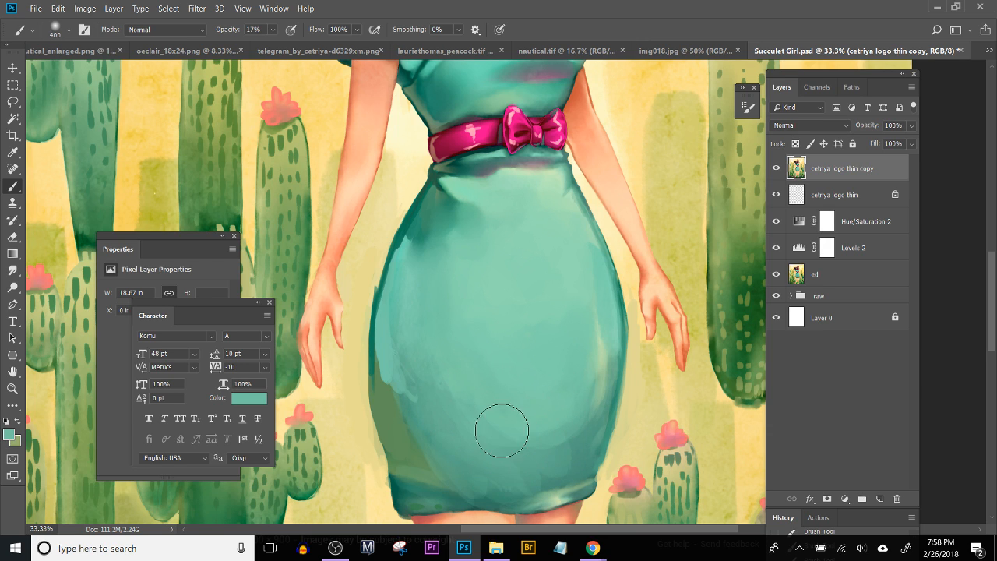
{"action": "left_click", "coordinate": [479, 438], "text": "alt"}
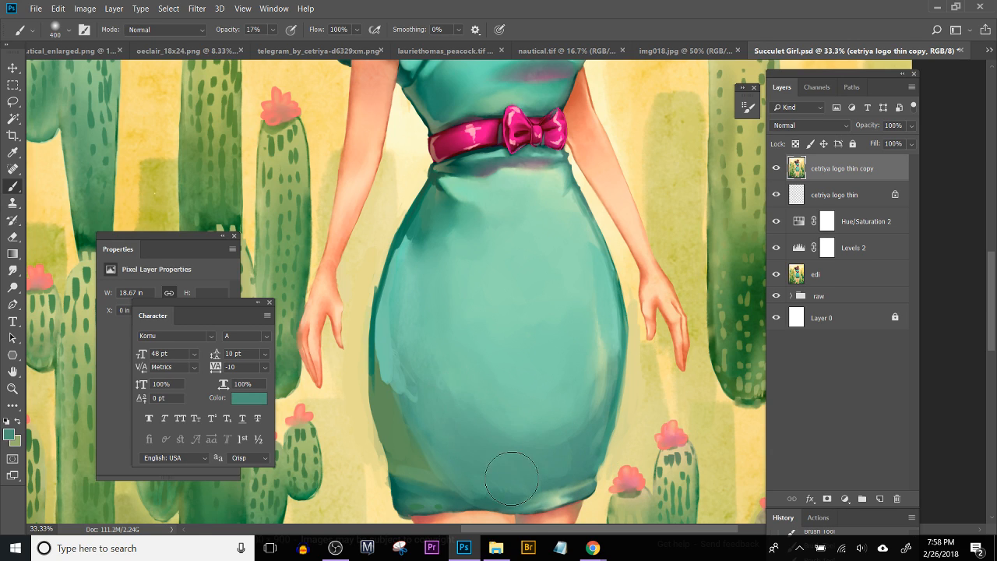
{"action": "left_click", "coordinate": [538, 390], "text": "alt"}
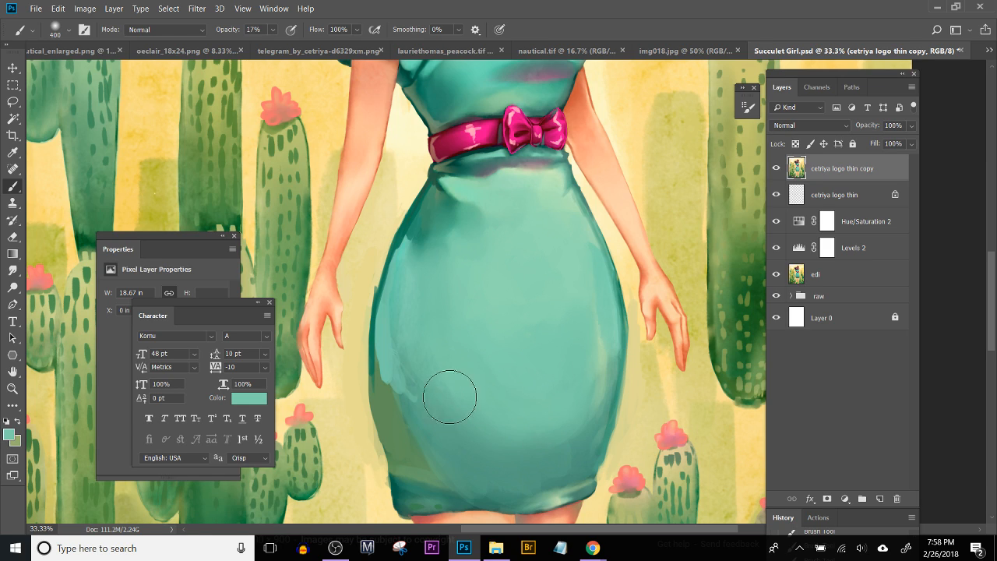
Step: Reduce the Brush to size 60 and touch up the skirt's left side with a sampled muted green
{"action": "key", "text": "bracketleft"}
{"action": "key", "text": "bracketleft"}
{"action": "key", "text": "bracketleft"}
{"action": "key", "text": "bracketleft"}
{"action": "key", "text": "bracketleft"}
{"action": "key", "text": "bracketleft"}
{"action": "key", "text": "bracketleft"}
{"action": "key", "text": "bracketleft"}
{"action": "key", "text": "bracketleft"}
{"action": "key", "text": "bracketleft"}
{"action": "key", "text": "bracketleft"}
{"action": "left_click", "coordinate": [414, 226], "text": "alt"}
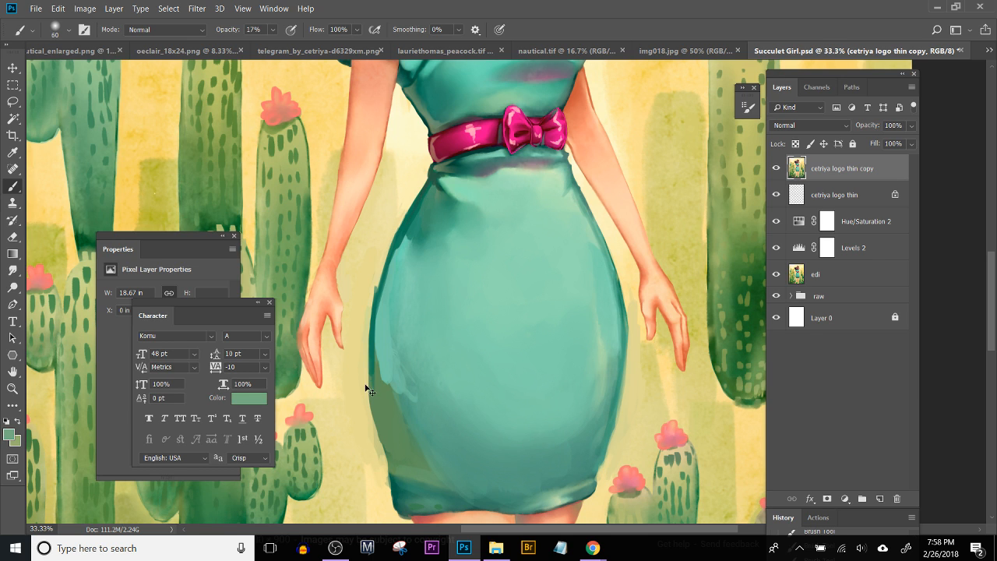
Step: Flip the merged copy layer horizontally and shift it left to line up with the canvas
{"action": "key", "text": "ctrl+minus"}
{"action": "key", "text": "ctrl+minus"}
{"action": "key", "text": "ctrl+minus"}
{"action": "key", "text": "ctrl+minus"}
{"action": "key", "text": "ctrl+plus"}
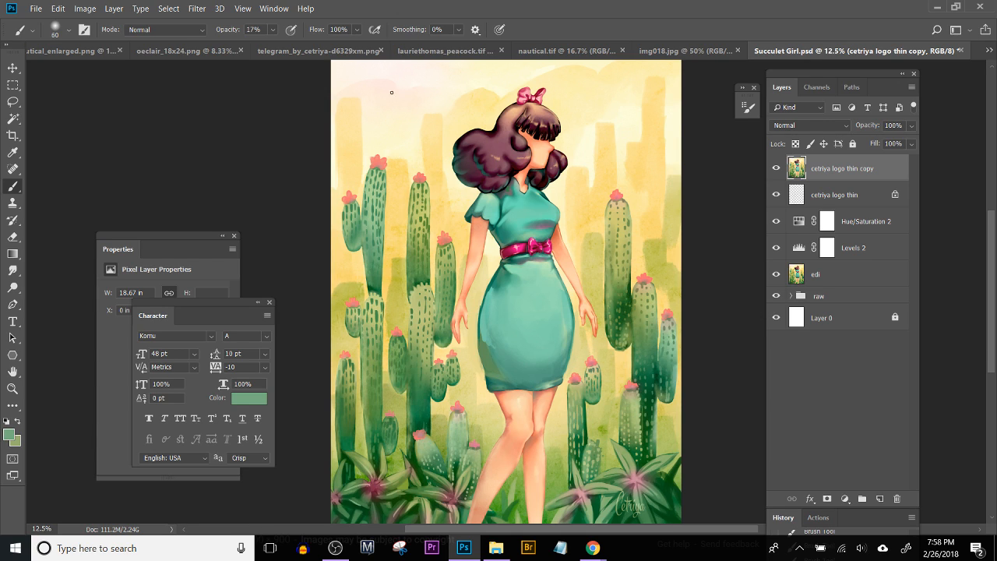
{"action": "left_click", "coordinate": [58, 8]}
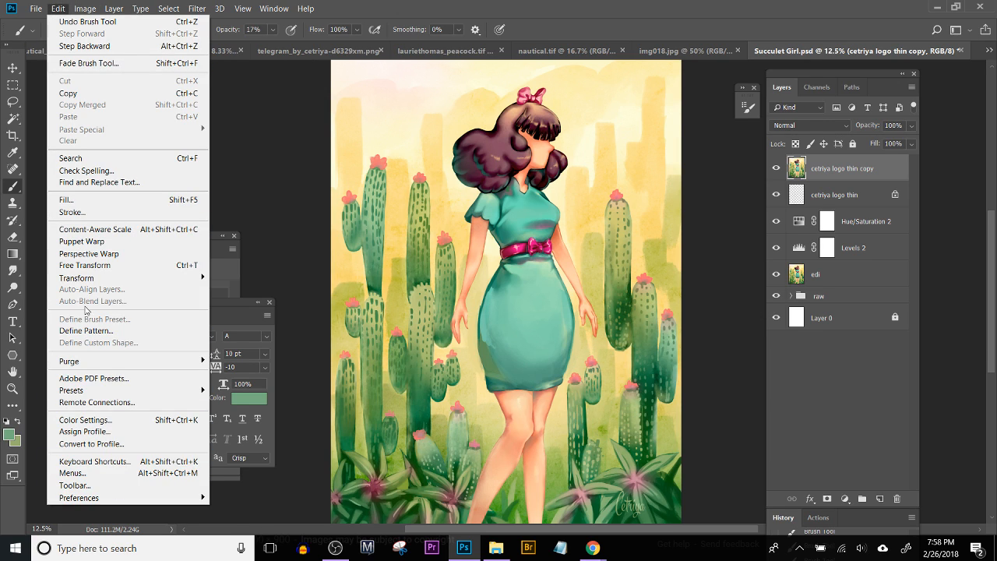
{"action": "mouse_move", "coordinate": [145, 277]}
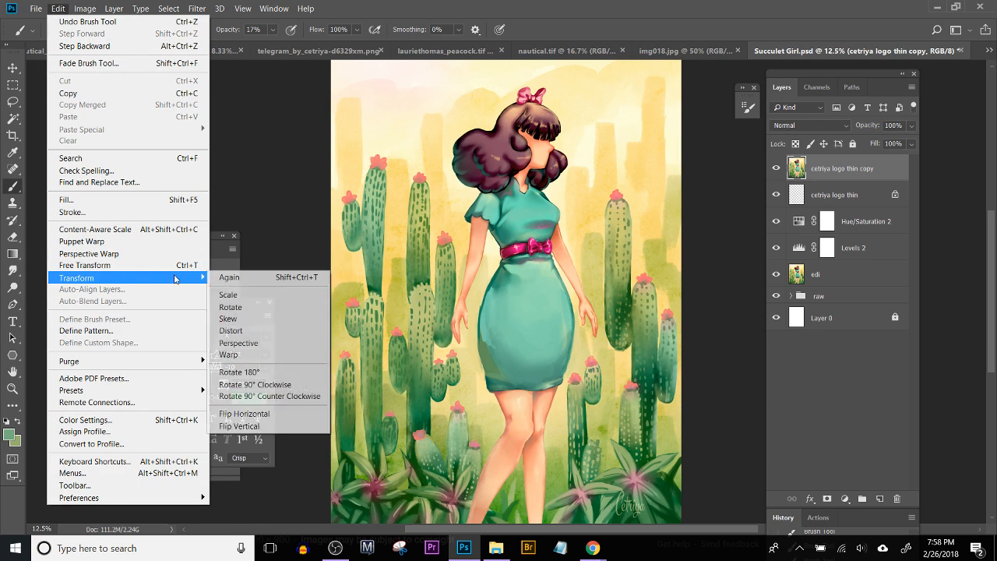
{"action": "left_click", "coordinate": [257, 415]}
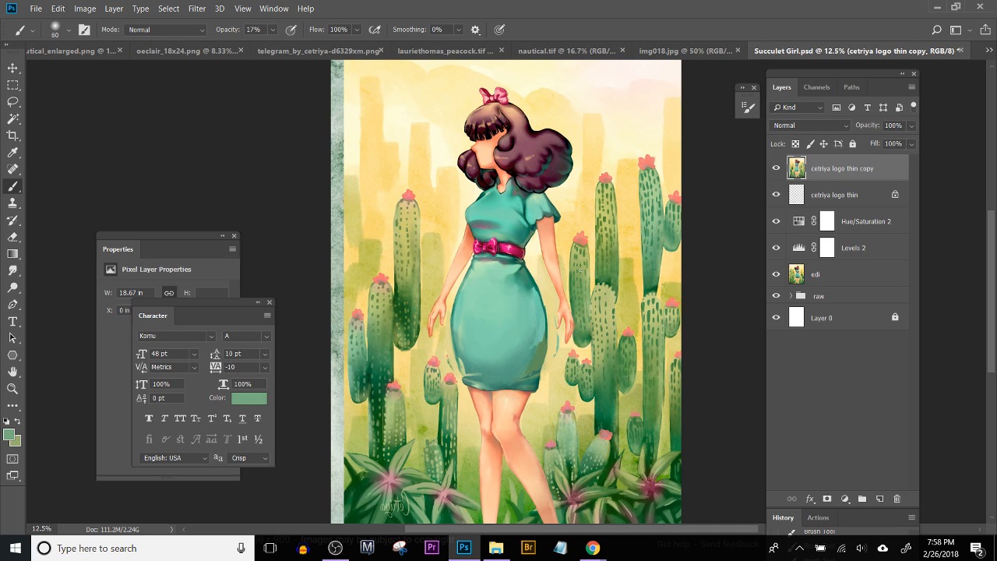
{"action": "key", "text": "v"}
{"action": "left_click_drag", "start_coordinate": [504, 346], "coordinate": [489, 345]}
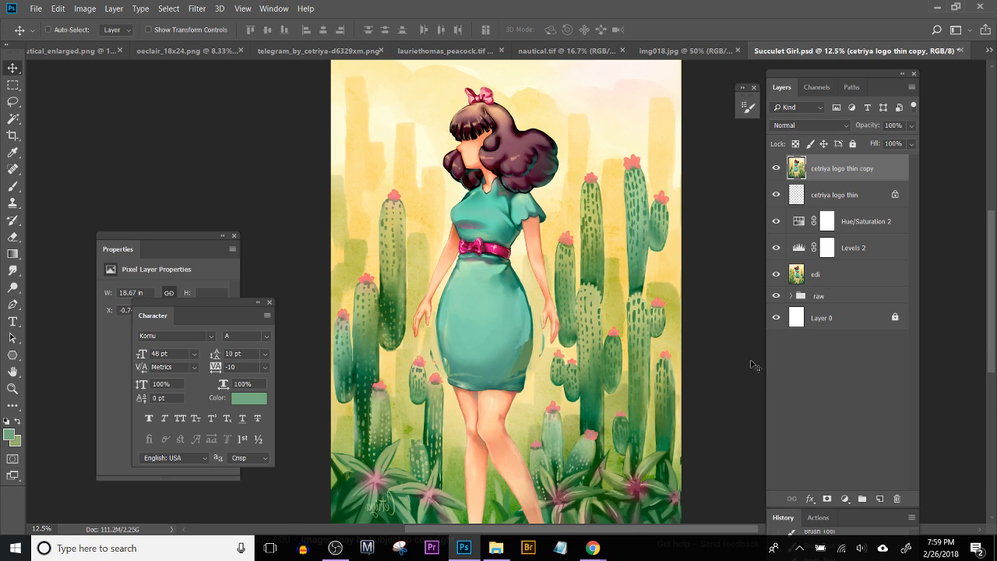
Step: Undo the layer's move and horizontal flip
{"action": "key", "text": "ctrl+z"}
{"action": "key", "text": "ctrl+z"}
{"action": "key", "text": "ctrl+z"}
{"action": "key", "text": "ctrl+z"}
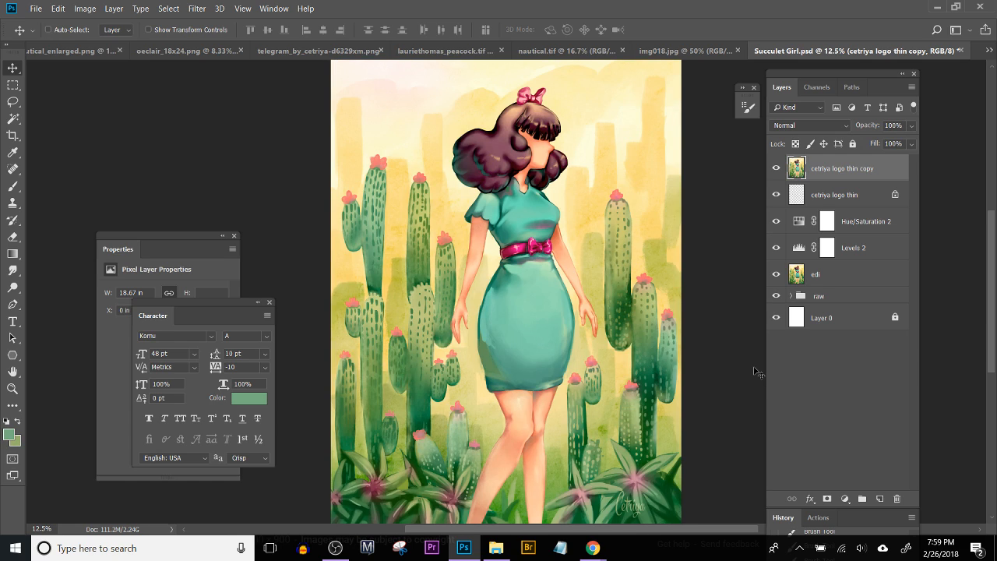
Step: Darken the outline and inner boundary of the green shadow at the skirt's lower left with sampled dark teals, using the Brush at size 60
{"action": "key", "text": "ctrl+plus"}
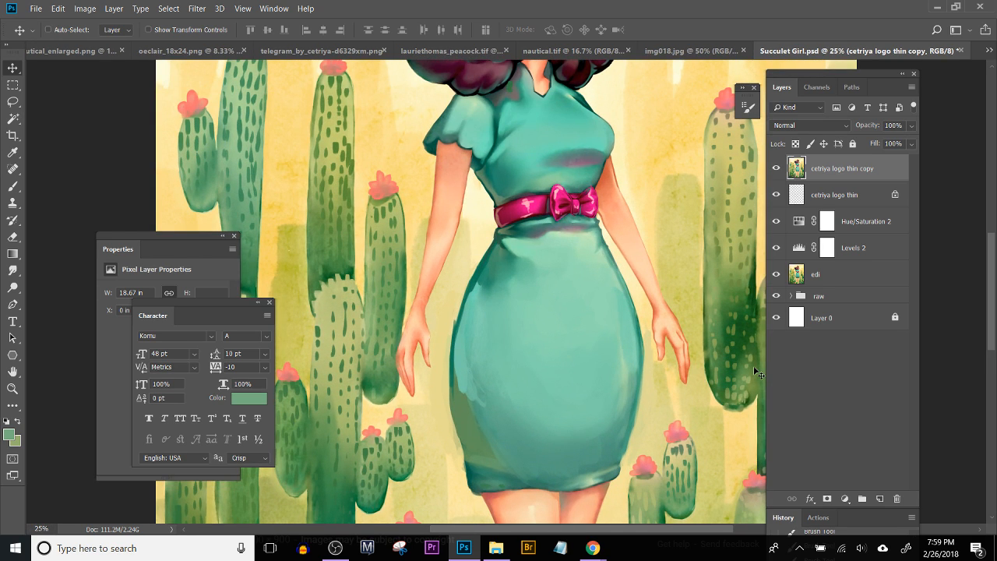
{"action": "key", "text": "b"}
{"action": "key", "text": "ctrl+plus"}
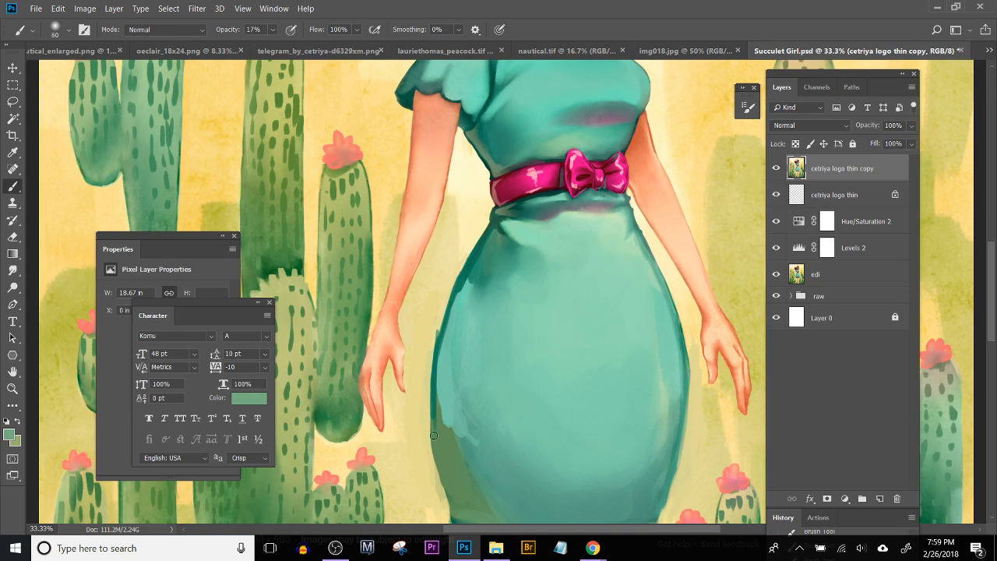
{"action": "key", "text": "alt"}
{"action": "left_click", "coordinate": [433, 389], "text": "alt"}
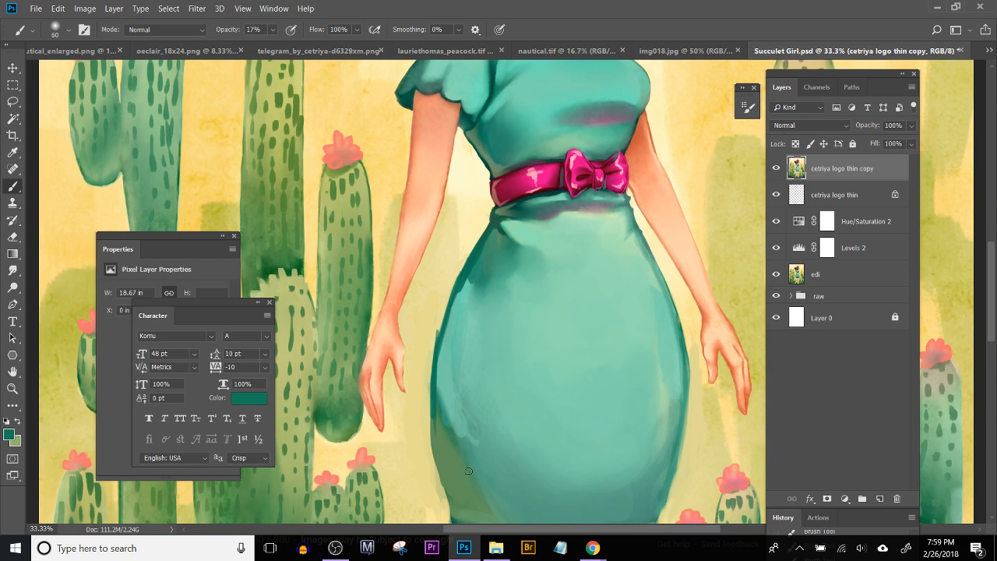
{"action": "left_click_drag", "start_coordinate": [473, 467], "coordinate": [458, 395]}
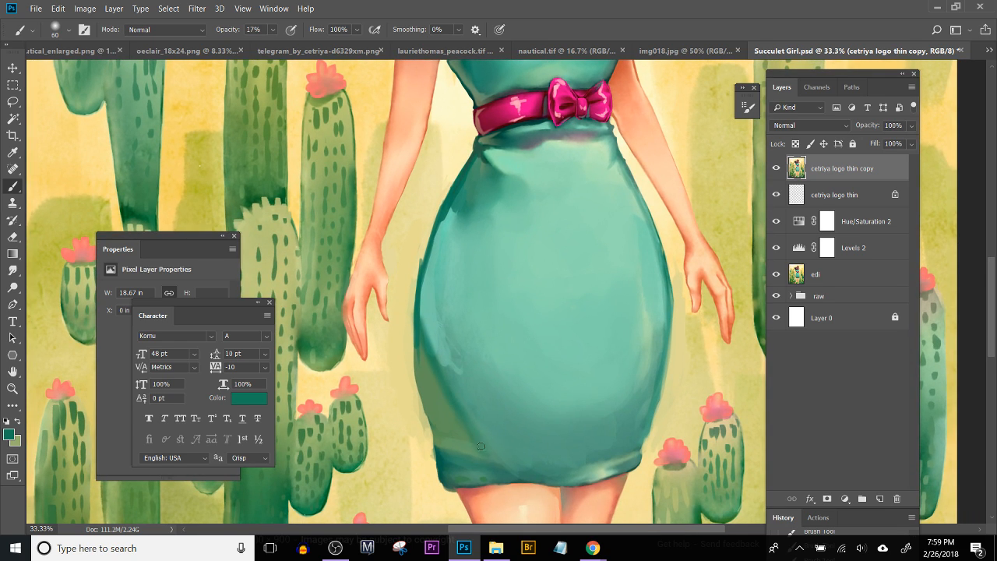
{"action": "left_click", "coordinate": [442, 460], "text": "alt"}
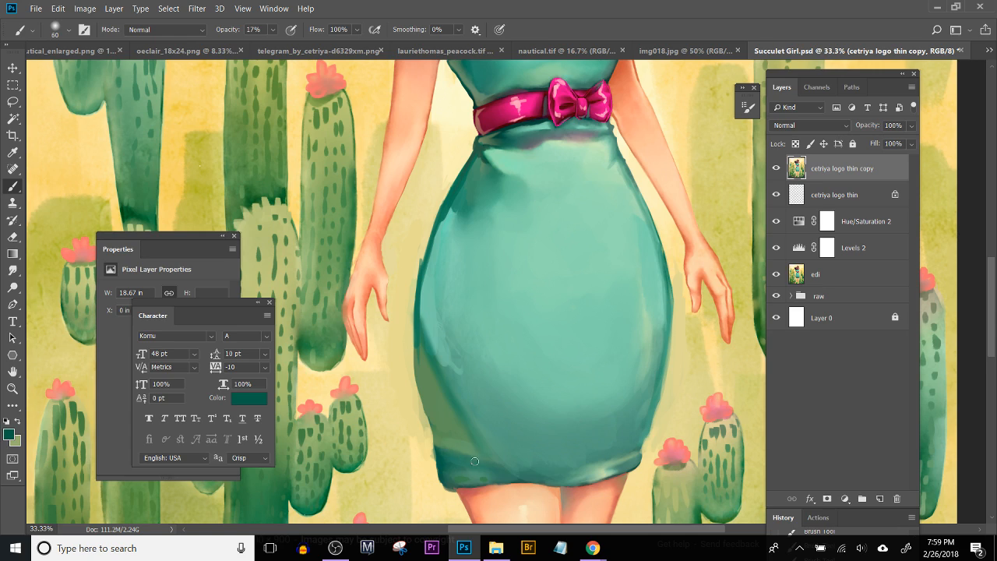
{"action": "left_click_drag", "start_coordinate": [417, 388], "coordinate": [439, 437]}
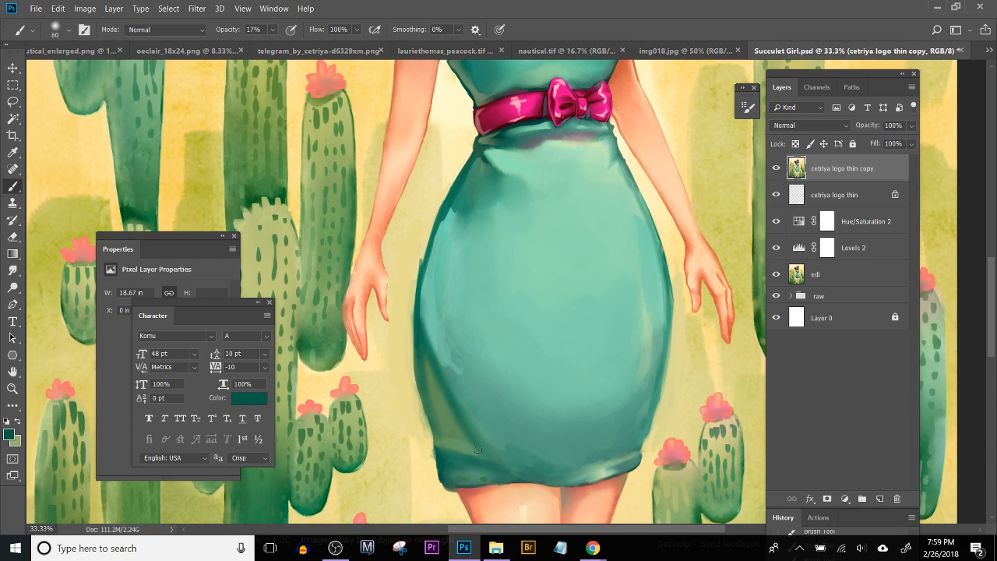
{"action": "mouse_move", "coordinate": [467, 437]}
{"action": "left_mouse_down"}
{"action": "mouse_move", "coordinate": [486, 478]}
{"action": "mouse_move", "coordinate": [463, 448]}
{"action": "left_mouse_up"}
Step: Shade the lower right side of the skirt above the hem with sampled teals
{"action": "mouse_move", "coordinate": [588, 457]}
{"action": "left_mouse_down"}
{"action": "mouse_move", "coordinate": [622, 429]}
{"action": "mouse_move", "coordinate": [621, 453]}
{"action": "left_mouse_up"}
{"action": "left_click", "coordinate": [644, 419], "text": "alt"}
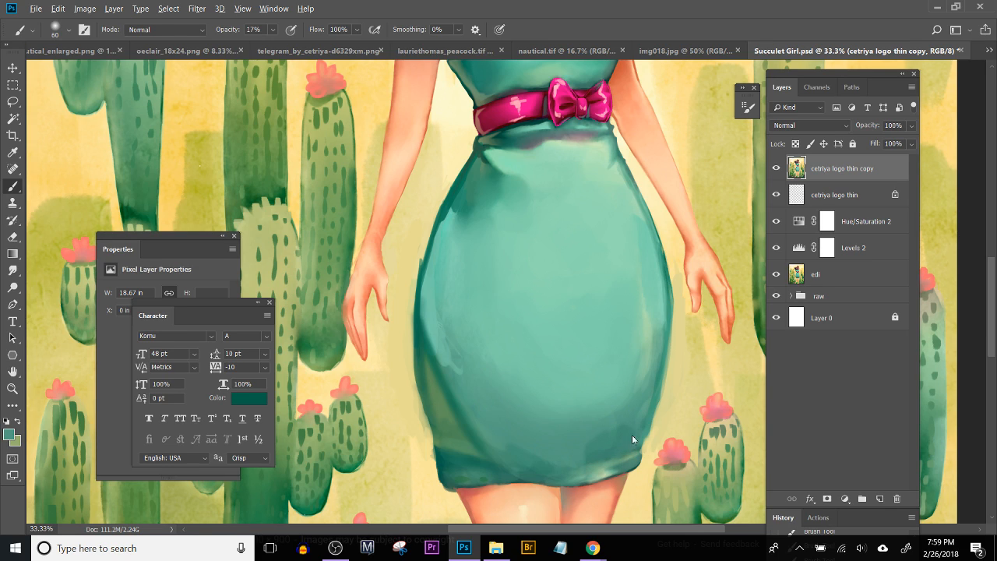
{"action": "left_click", "coordinate": [635, 428], "text": "alt"}
Step: Hide and reshow the merged copy layer to compare the reworked skirt with the original at full view
{"action": "left_click_drag", "start_coordinate": [577, 424], "coordinate": [459, 385]}
{"action": "left_click", "coordinate": [777, 169]}
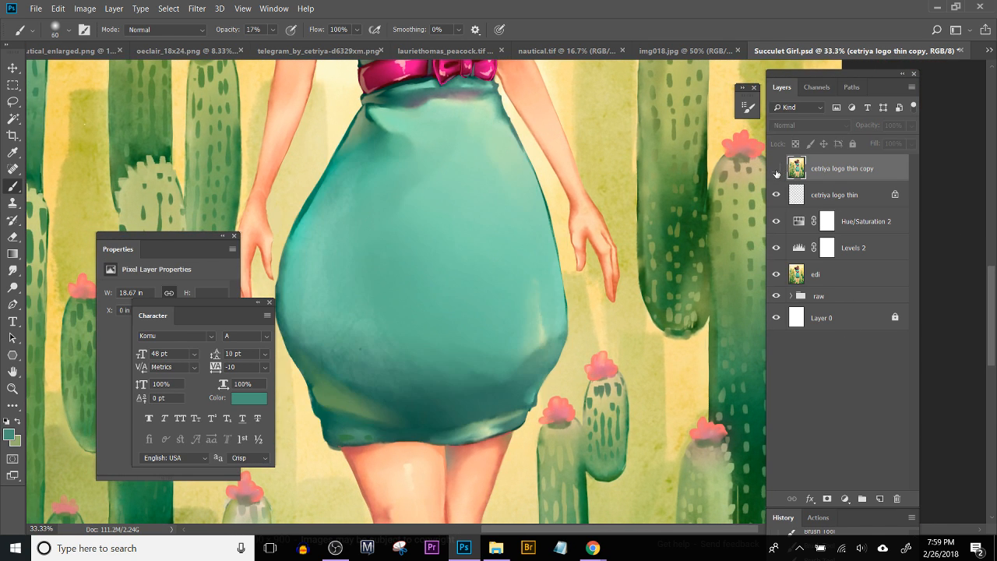
{"action": "key", "text": "ctrl+minus"}
{"action": "key", "text": "ctrl+minus"}
{"action": "key", "text": "ctrl+minus"}
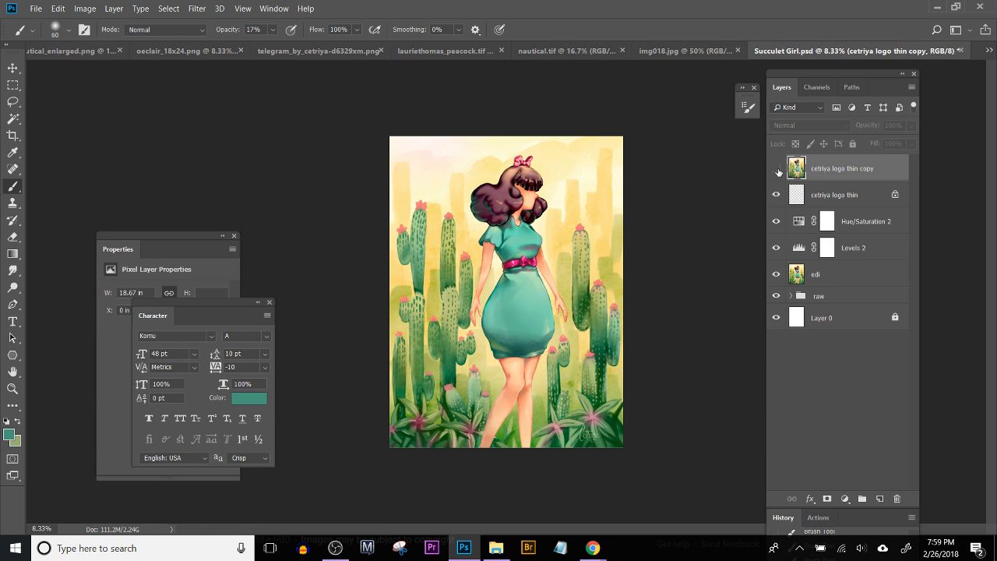
{"action": "left_click", "coordinate": [777, 169]}
Step: Paint sampled green over the shadow at the skirt's lower left with the Brush at size 150
{"action": "key", "text": "ctrl+plus"}
{"action": "key", "text": "ctrl+plus"}
{"action": "key", "text": "ctrl+plus"}
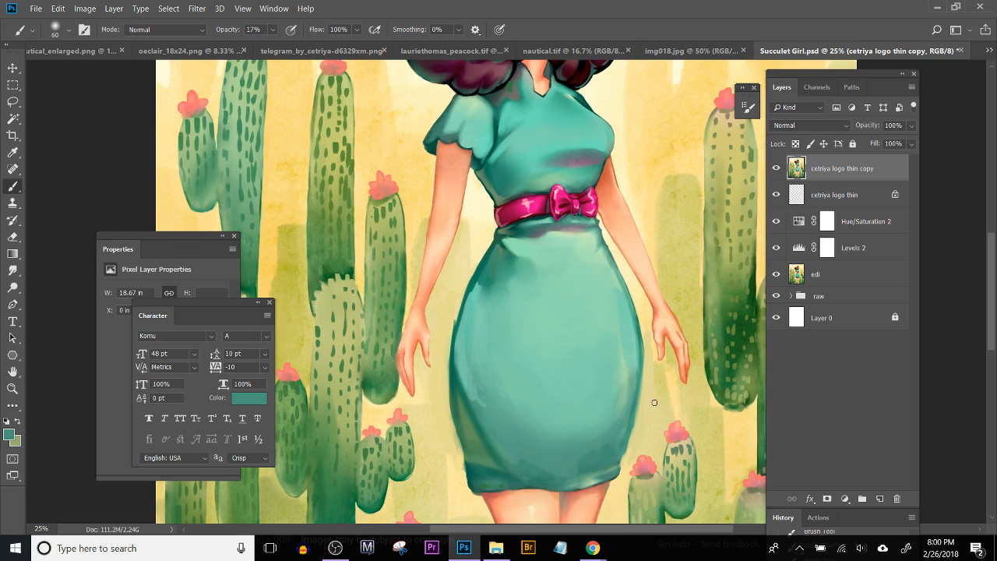
{"action": "key", "text": "ctrl+plus"}
{"action": "left_click_drag", "start_coordinate": [631, 499], "coordinate": [537, 378]}
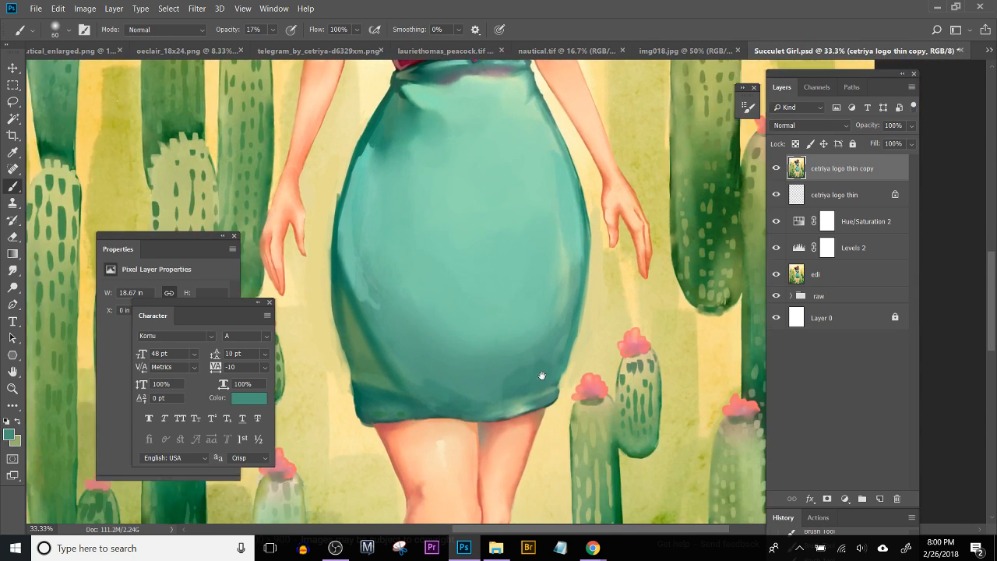
{"action": "key", "text": "bracketright"}
{"action": "key", "text": "bracketright"}
{"action": "key", "text": "bracketright"}
{"action": "key", "text": "bracketright"}
{"action": "key", "text": "bracketright"}
{"action": "key", "text": "bracketright"}
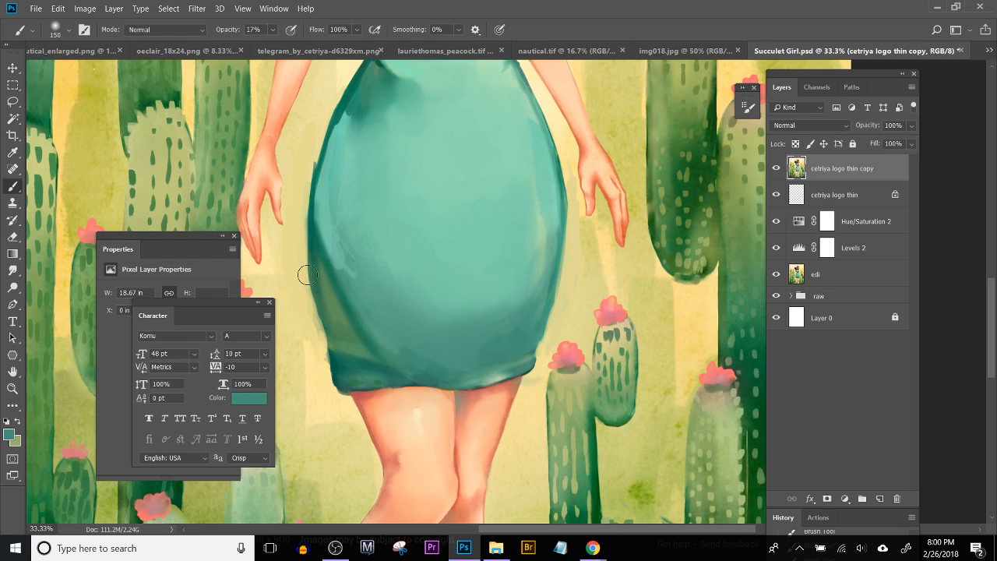
{"action": "left_click", "coordinate": [336, 296], "text": "alt"}
{"action": "left_click", "coordinate": [336, 296], "text": "alt"}
{"action": "mouse_move", "coordinate": [319, 256]}
{"action": "left_mouse_down"}
{"action": "mouse_move", "coordinate": [361, 346]}
{"action": "mouse_move", "coordinate": [344, 333]}
{"action": "mouse_move", "coordinate": [348, 359]}
{"action": "left_mouse_up"}
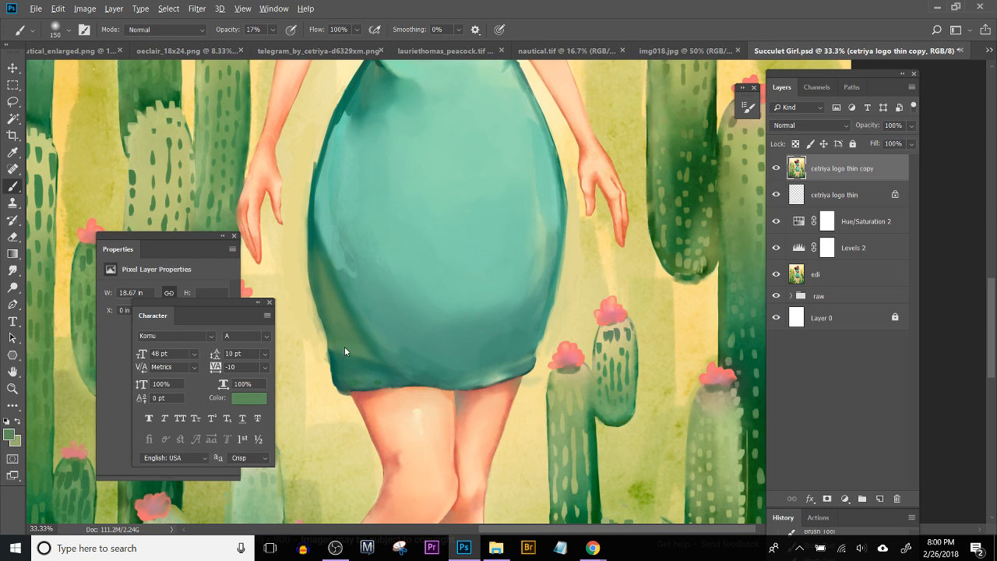
Step: Lasso the shadow area at the skirt's lower left, fill it with the sampled green and deselect
{"action": "key", "text": "l"}
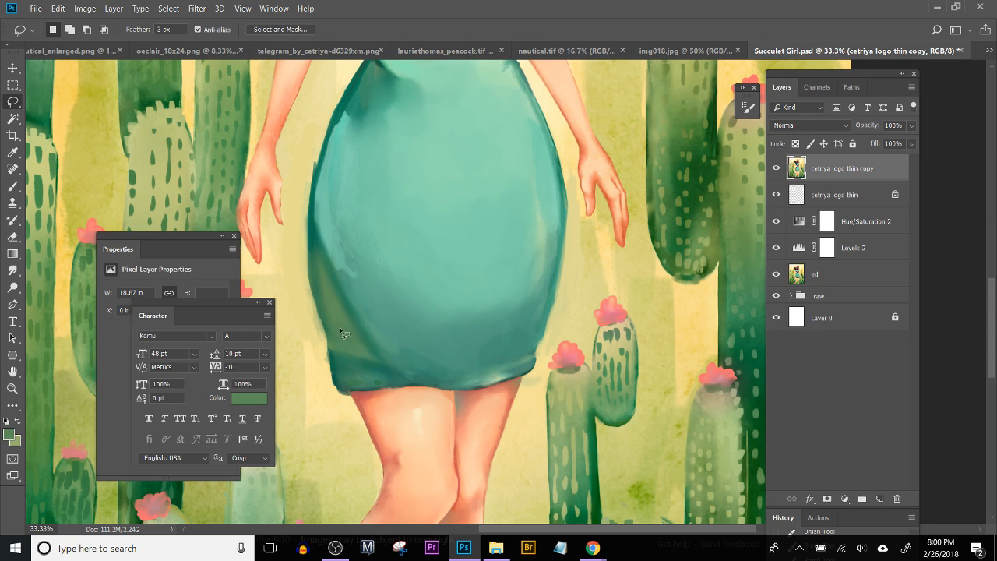
{"action": "mouse_move", "coordinate": [333, 305]}
{"action": "left_mouse_down"}
{"action": "mouse_move", "coordinate": [368, 385]}
{"action": "mouse_move", "coordinate": [366, 350]}
{"action": "mouse_move", "coordinate": [341, 312]}
{"action": "left_mouse_up"}
{"action": "key", "text": "g"}
{"action": "left_click", "coordinate": [347, 331], "text": "alt"}
{"action": "key", "text": "alt+BackSpace"}
{"action": "key", "text": "ctrl+d"}
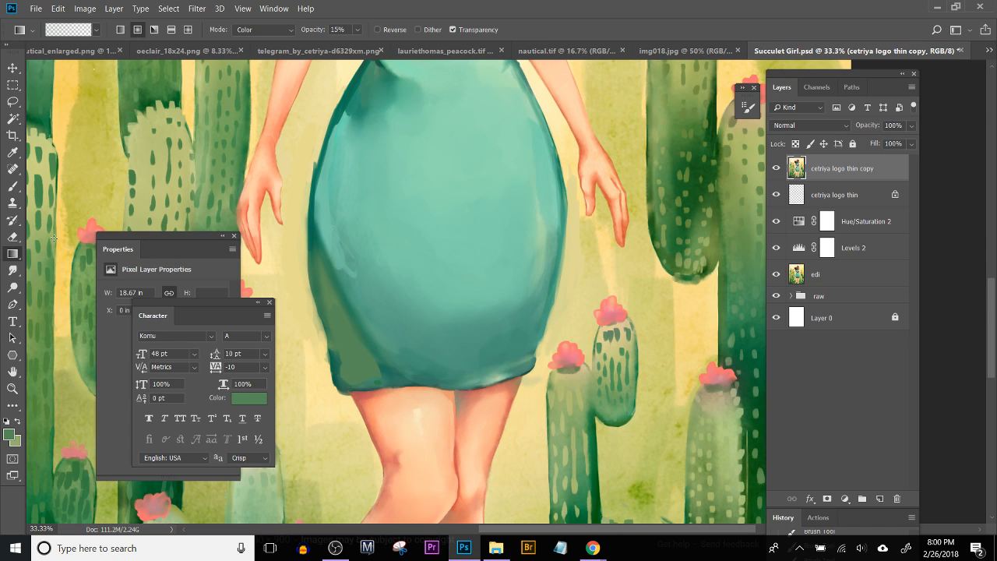
Step: Smudge the edge of the green fill near the hem with the Smudge tool at size 125, and undo the last stroke
{"action": "left_click", "coordinate": [12, 269]}
{"action": "mouse_move", "coordinate": [374, 366]}
{"action": "left_mouse_down"}
{"action": "mouse_move", "coordinate": [344, 296]}
{"action": "mouse_move", "coordinate": [359, 289]}
{"action": "mouse_move", "coordinate": [378, 342]}
{"action": "left_mouse_up"}
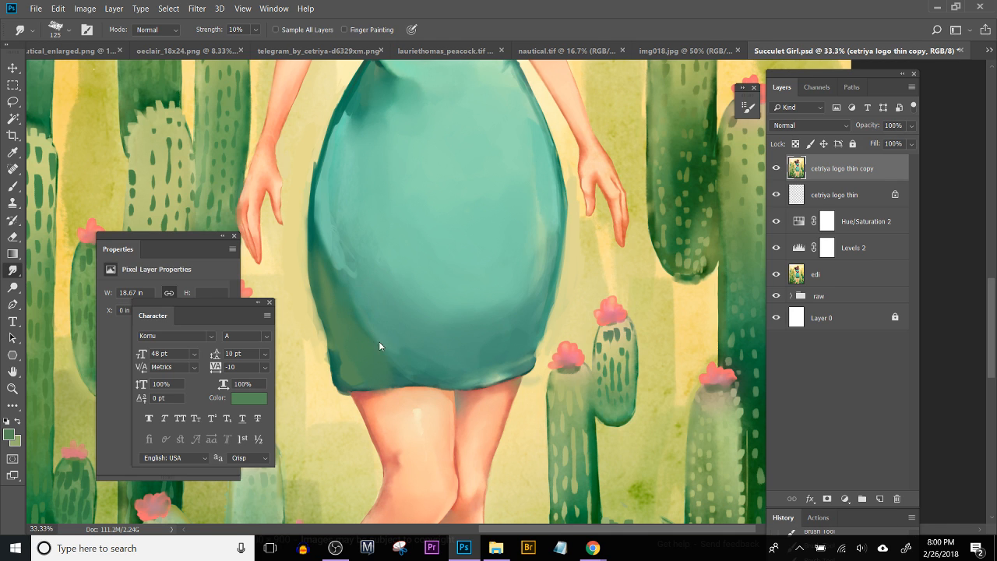
{"action": "key", "text": "ctrl+minus"}
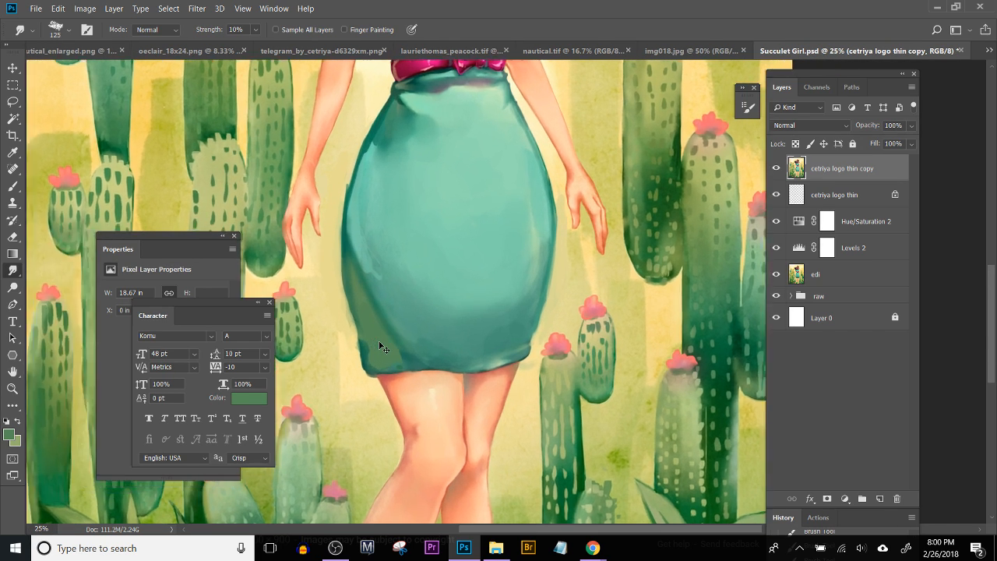
{"action": "key", "text": "ctrl+plus"}
{"action": "key", "text": "ctrl+plus"}
{"action": "left_click_drag", "start_coordinate": [379, 342], "coordinate": [559, 335]}
{"action": "key", "text": "ctrl+alt+z"}
Step: Reduce the Smudge tool to size 50 and blend the rough light streaks above the green shadow on the skirt's left side
{"action": "key", "text": "bracketleft"}
{"action": "key", "text": "bracketleft"}
{"action": "key", "text": "bracketleft"}
{"action": "key", "text": "bracketleft"}
{"action": "key", "text": "bracketleft"}
{"action": "key", "text": "bracketleft"}
{"action": "key", "text": "ctrl+d"}
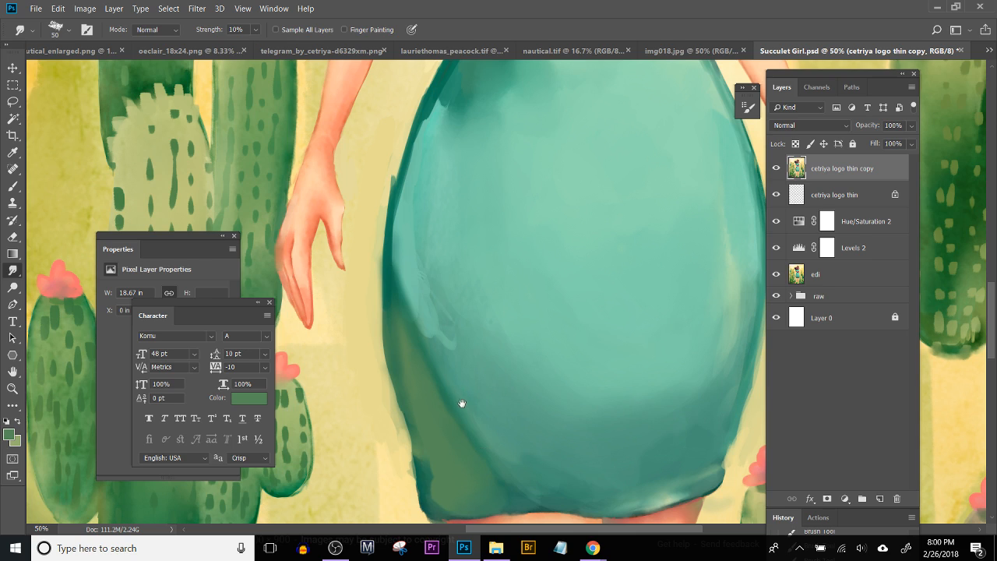
{"action": "scroll", "coordinate": [457, 405], "scroll_direction": "down", "scroll_amount": 2}
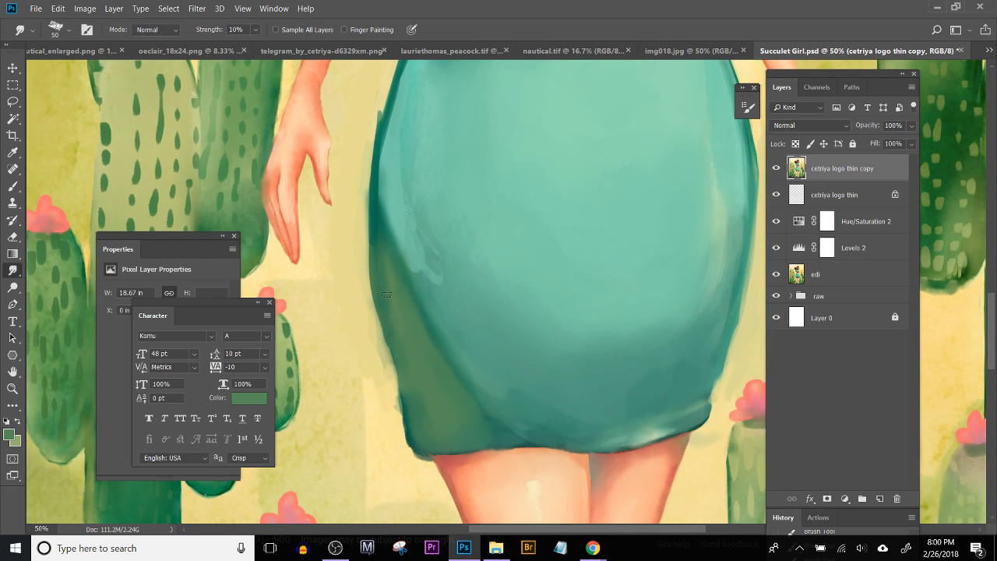
{"action": "mouse_move", "coordinate": [406, 229]}
{"action": "left_mouse_down"}
{"action": "mouse_move", "coordinate": [435, 222]}
{"action": "mouse_move", "coordinate": [432, 263]}
{"action": "mouse_move", "coordinate": [415, 251]}
{"action": "mouse_move", "coordinate": [414, 272]}
{"action": "mouse_move", "coordinate": [413, 232]}
{"action": "left_mouse_up"}
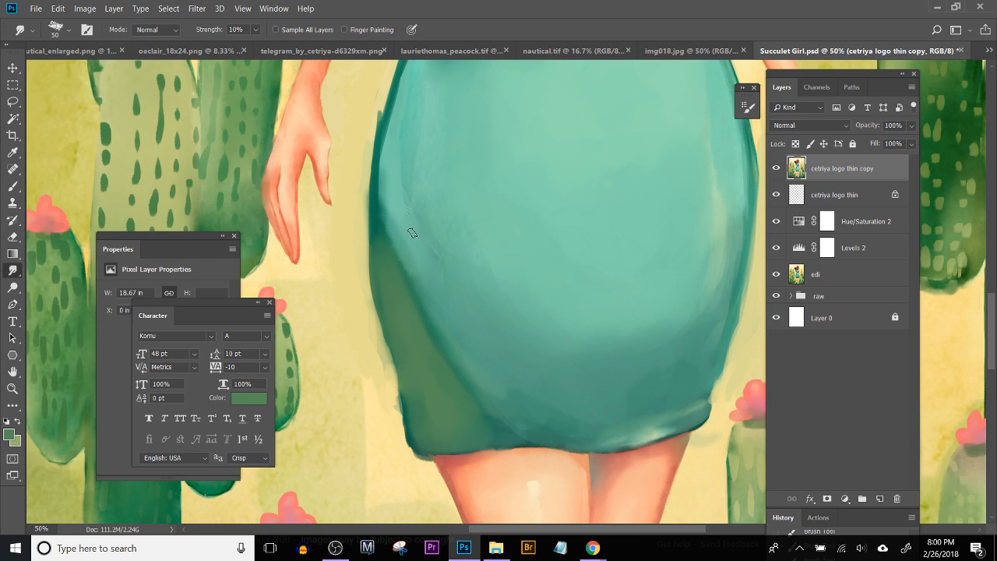
Step: Smudge the remaining streaks on the skirt's left side and blend the lower right area near the hem at size 50
{"action": "mouse_move", "coordinate": [424, 289]}
{"action": "left_mouse_down"}
{"action": "mouse_move", "coordinate": [403, 180]}
{"action": "mouse_move", "coordinate": [415, 239]}
{"action": "mouse_move", "coordinate": [424, 222]}
{"action": "mouse_move", "coordinate": [443, 270]}
{"action": "mouse_move", "coordinate": [434, 266]}
{"action": "mouse_move", "coordinate": [461, 226]}
{"action": "mouse_move", "coordinate": [470, 243]}
{"action": "mouse_move", "coordinate": [458, 261]}
{"action": "mouse_move", "coordinate": [431, 169]}
{"action": "mouse_move", "coordinate": [399, 168]}
{"action": "left_mouse_up"}
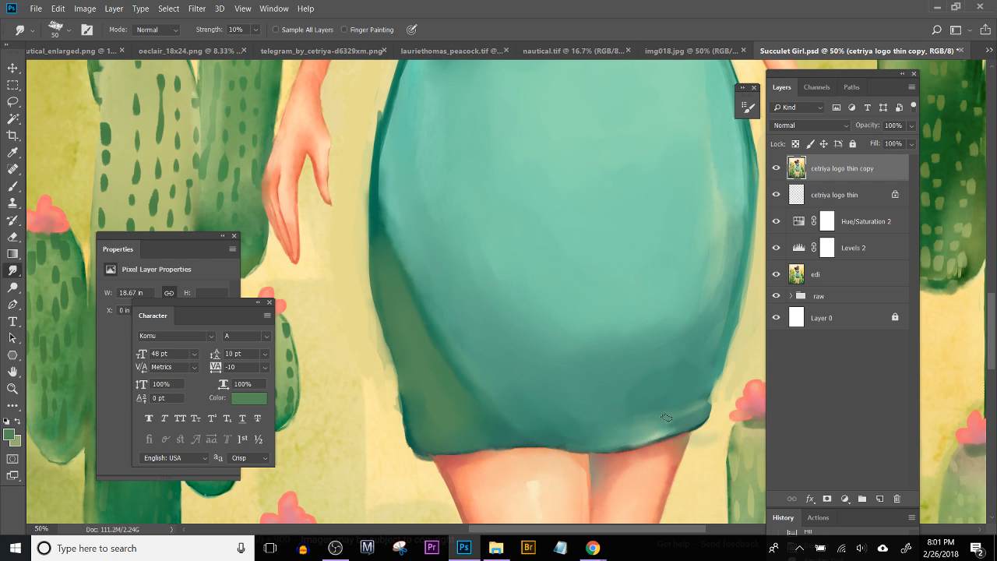
{"action": "left_click", "coordinate": [688, 375]}
{"action": "mouse_move", "coordinate": [560, 413]}
{"action": "left_mouse_down"}
{"action": "mouse_move", "coordinate": [490, 449]}
{"action": "mouse_move", "coordinate": [472, 423]}
{"action": "left_mouse_up"}
Step: Sample the pale yellow background beside the skirt and give the Brush a harder edge and 84% opacity
{"action": "left_click_drag", "start_coordinate": [320, 344], "coordinate": [526, 355]}
{"action": "key", "text": "b"}
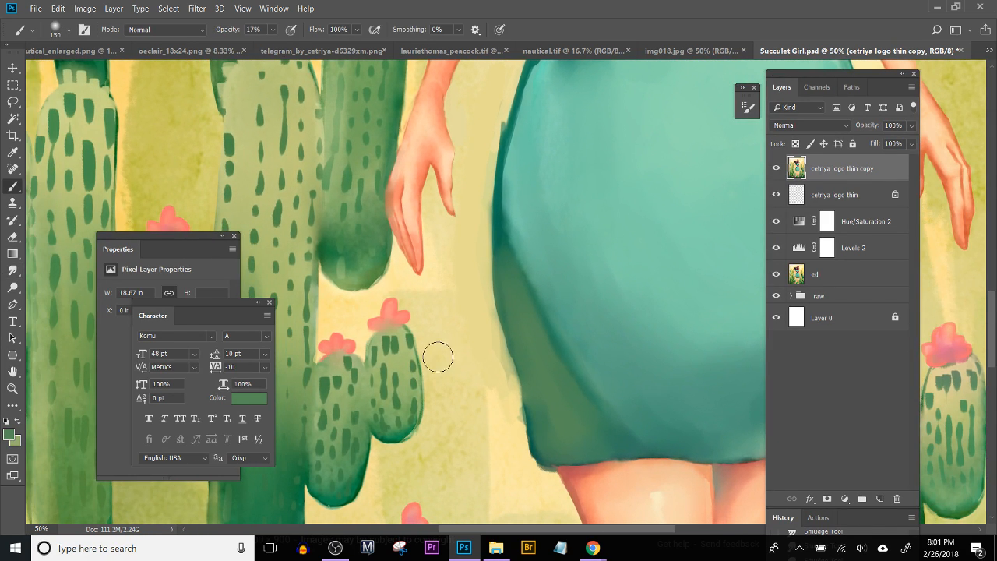
{"action": "left_click", "coordinate": [486, 411], "text": "alt"}
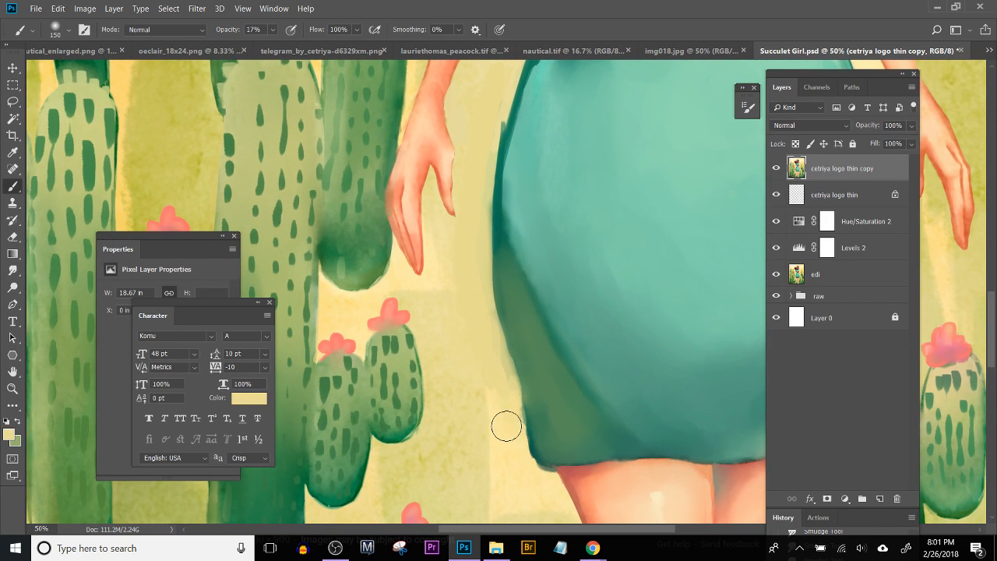
{"action": "left_click", "coordinate": [68, 32]}
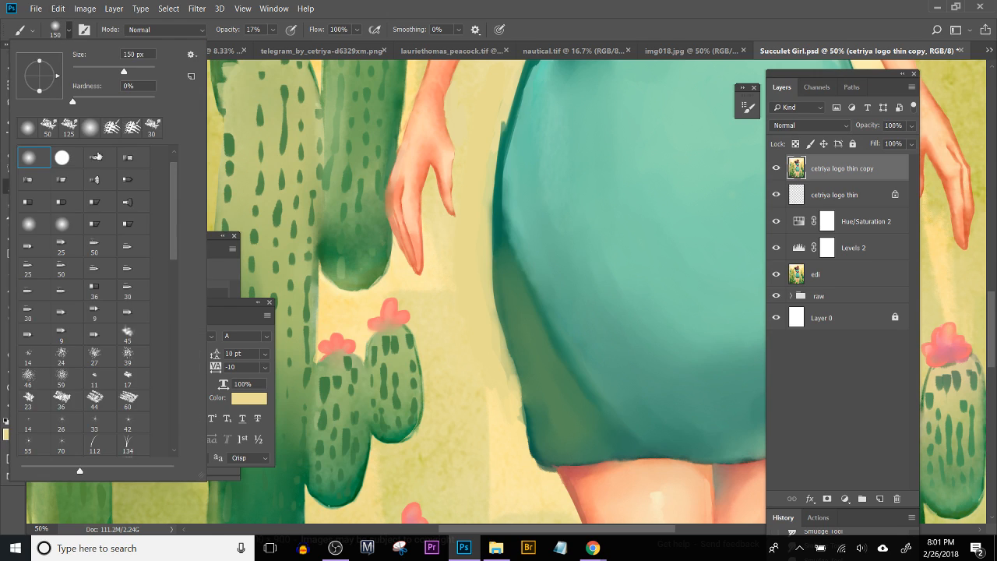
{"action": "left_click_drag", "start_coordinate": [73, 101], "coordinate": [127, 102]}
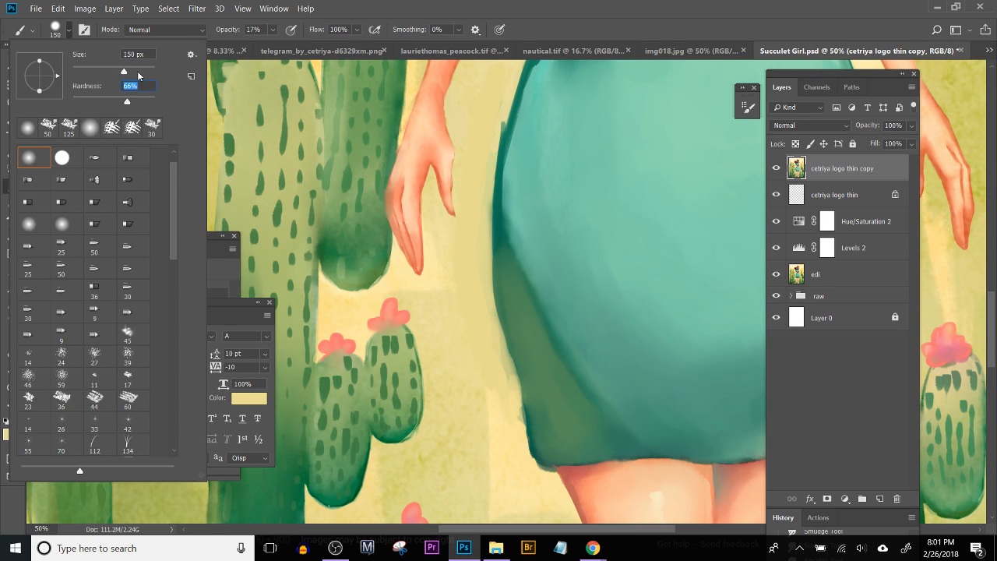
{"action": "left_click", "coordinate": [271, 29]}
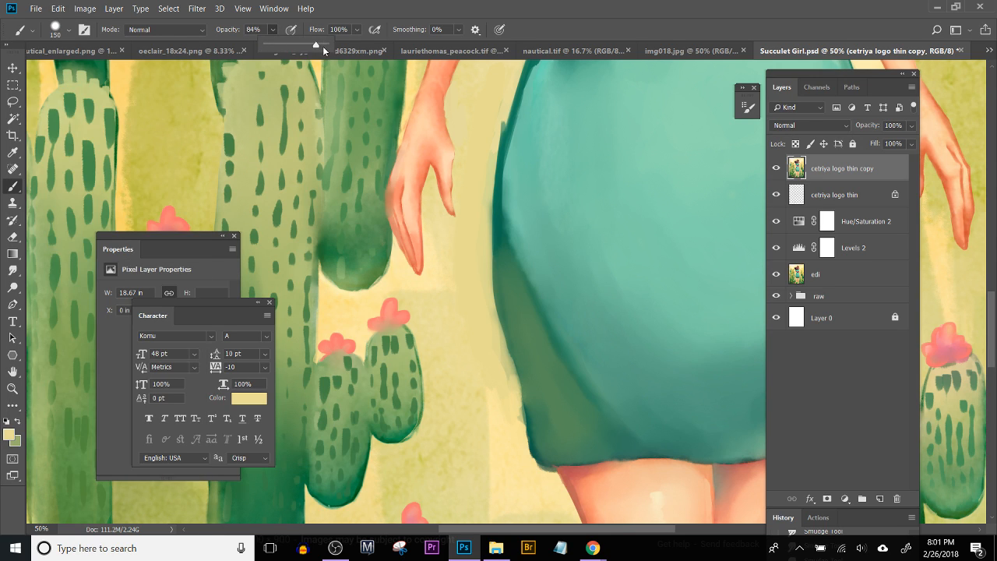
Step: Paint the sampled yellow along the outside of the skirt's left edge with the Brush at size 35 to clean the silhouette
{"action": "key", "text": "bracketleft"}
{"action": "key", "text": "bracketleft"}
{"action": "key", "text": "bracketleft"}
{"action": "key", "text": "bracketleft"}
{"action": "key", "text": "bracketleft"}
{"action": "key", "text": "bracketleft"}
{"action": "key", "text": "bracketleft"}
{"action": "key", "text": "bracketleft"}
{"action": "key", "text": "bracketleft"}
{"action": "key", "text": "bracketleft"}
{"action": "mouse_move", "coordinate": [507, 376]}
{"action": "left_mouse_down"}
{"action": "mouse_move", "coordinate": [502, 352]}
{"action": "mouse_move", "coordinate": [519, 440]}
{"action": "mouse_move", "coordinate": [511, 386]}
{"action": "mouse_move", "coordinate": [533, 460]}
{"action": "mouse_move", "coordinate": [553, 472]}
{"action": "left_mouse_up"}
{"action": "mouse_move", "coordinate": [491, 237]}
{"action": "left_mouse_down"}
{"action": "mouse_move", "coordinate": [465, 309]}
{"action": "mouse_move", "coordinate": [464, 396]}
{"action": "left_mouse_up"}
{"action": "mouse_move", "coordinate": [467, 469]}
{"action": "left_mouse_down"}
{"action": "mouse_move", "coordinate": [459, 372]}
{"action": "mouse_move", "coordinate": [475, 277]}
{"action": "left_mouse_up"}
{"action": "left_click_drag", "start_coordinate": [465, 327], "coordinate": [480, 266]}
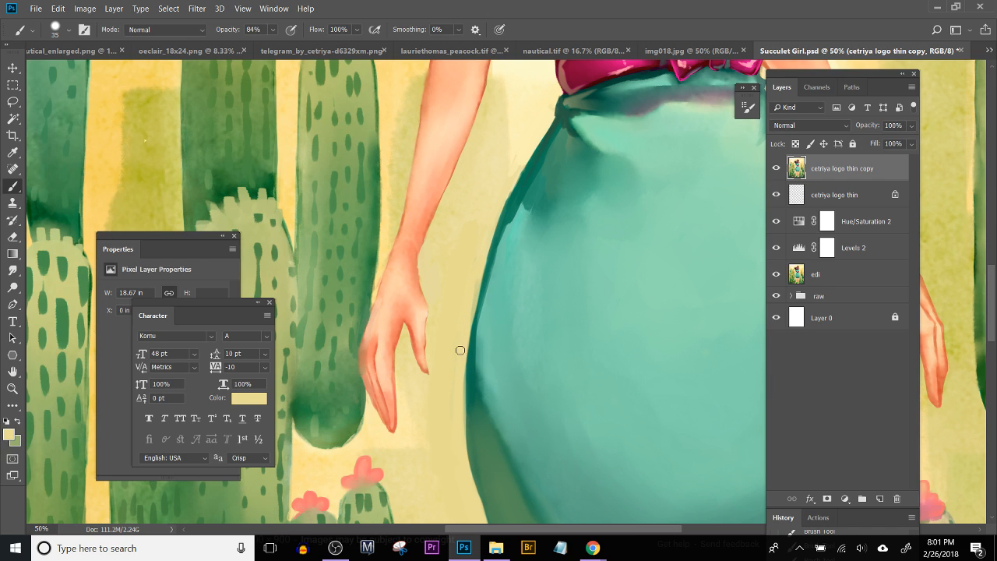
{"action": "left_click_drag", "start_coordinate": [496, 219], "coordinate": [454, 309]}
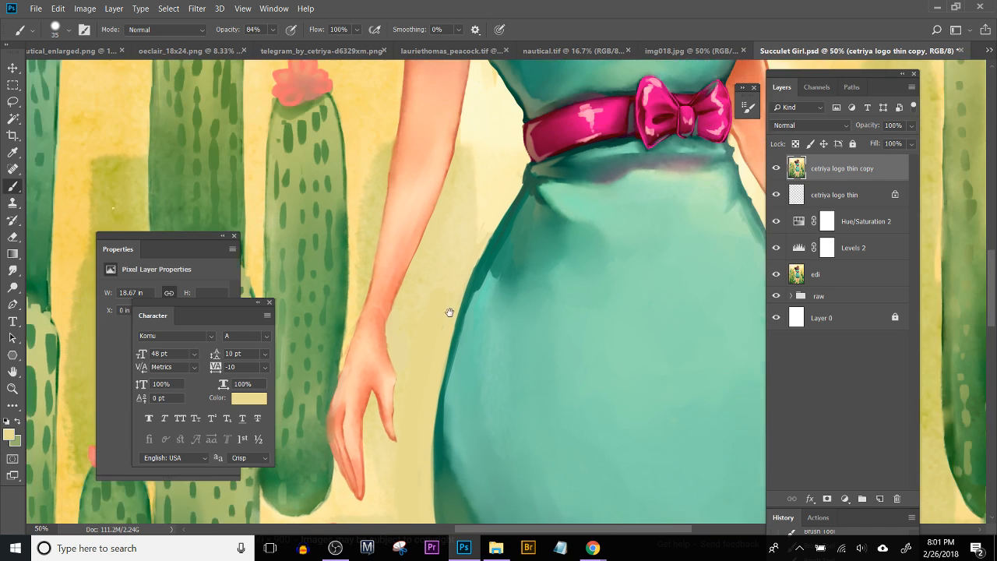
Step: Blend the shading and edges of the skirt below the belt and along its right side with the Smudge tool at size 50
{"action": "left_click", "coordinate": [13, 270]}
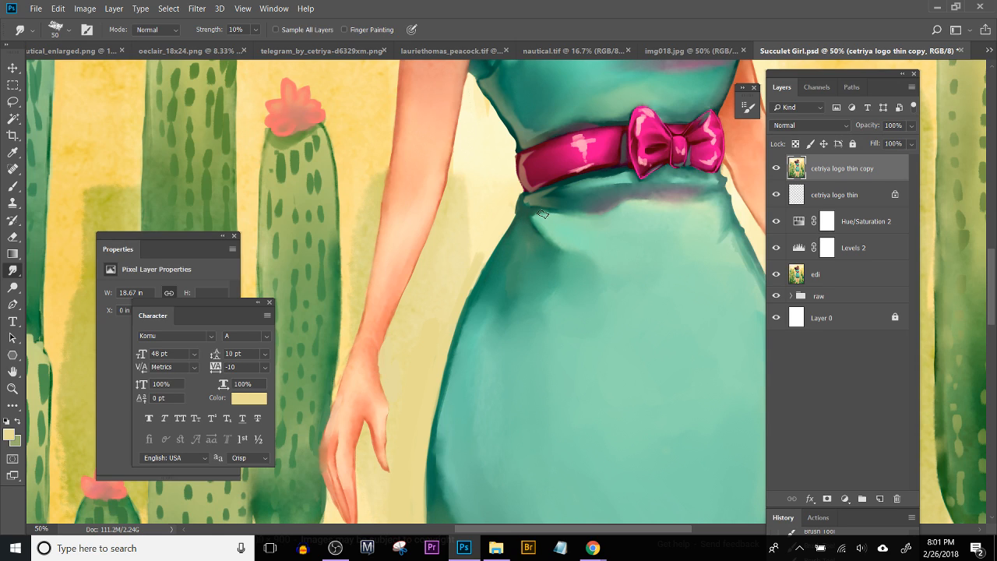
{"action": "mouse_move", "coordinate": [620, 382]}
{"action": "left_mouse_down"}
{"action": "mouse_move", "coordinate": [446, 235]}
{"action": "mouse_move", "coordinate": [476, 262]}
{"action": "mouse_move", "coordinate": [444, 180]}
{"action": "left_mouse_up"}
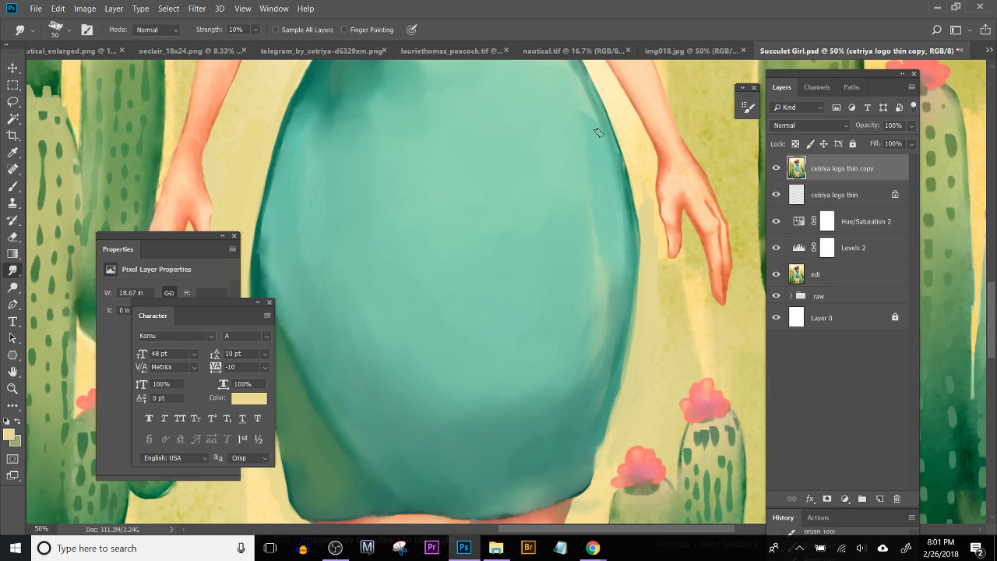
{"action": "left_click_drag", "start_coordinate": [590, 140], "coordinate": [605, 245]}
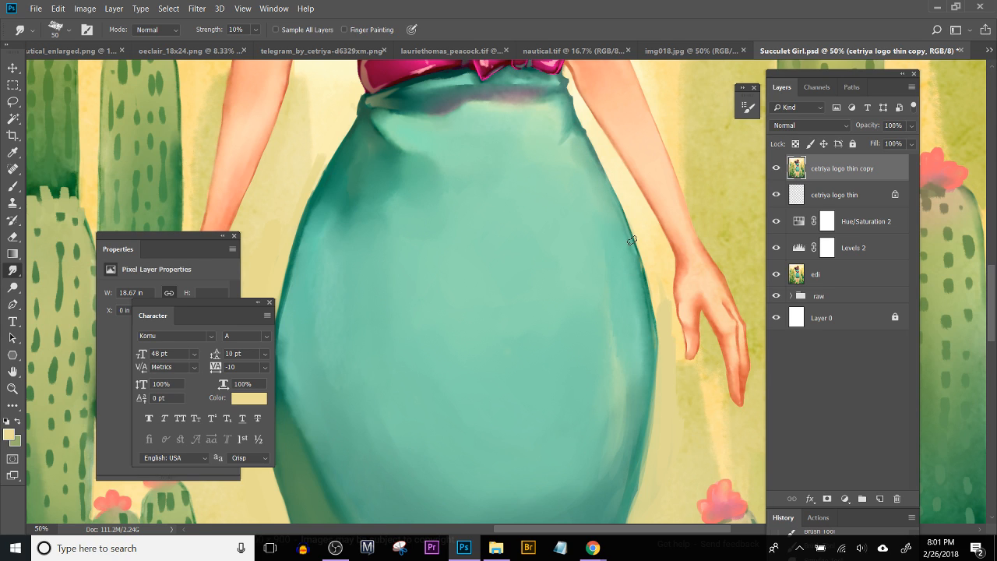
{"action": "scroll", "coordinate": [607, 343], "scroll_direction": "down", "scroll_amount": 3}
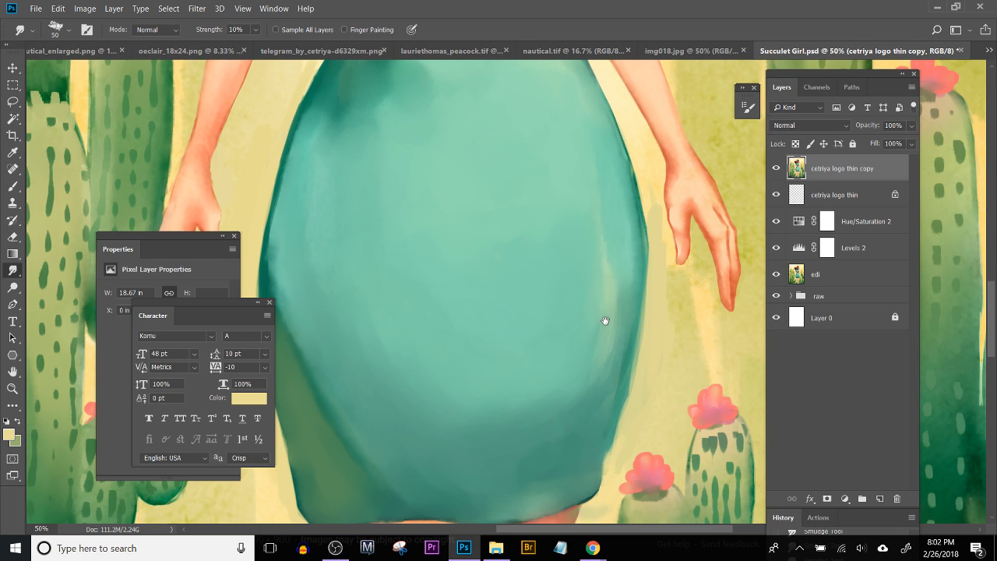
{"action": "scroll", "coordinate": [605, 314], "scroll_direction": "up", "scroll_amount": 5}
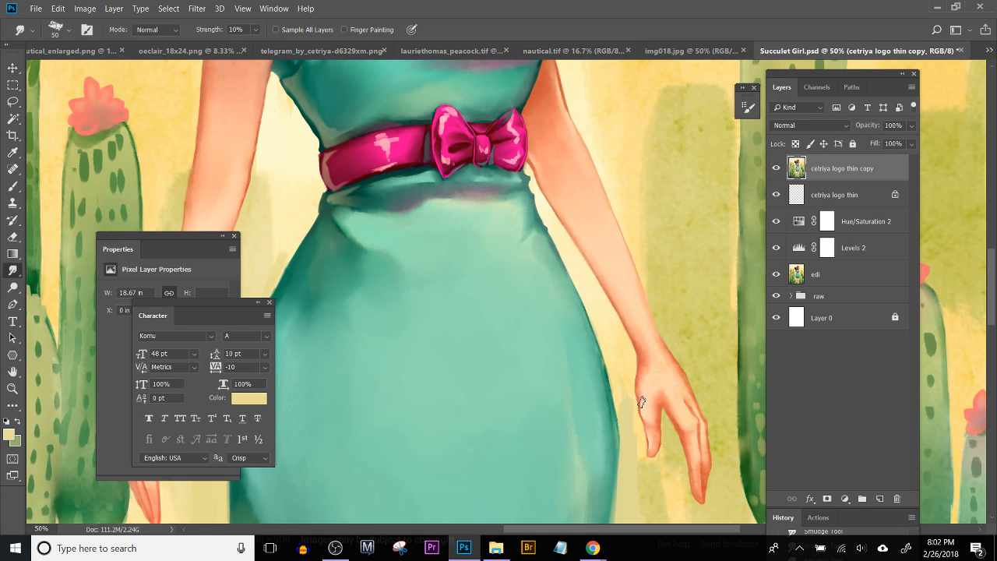
{"action": "scroll", "coordinate": [626, 373], "scroll_direction": "down", "scroll_amount": 3}
Step: Paint sampled teal over the skirt's upper left edge just below the waist with the Brush at size 35
{"action": "key", "text": "e"}
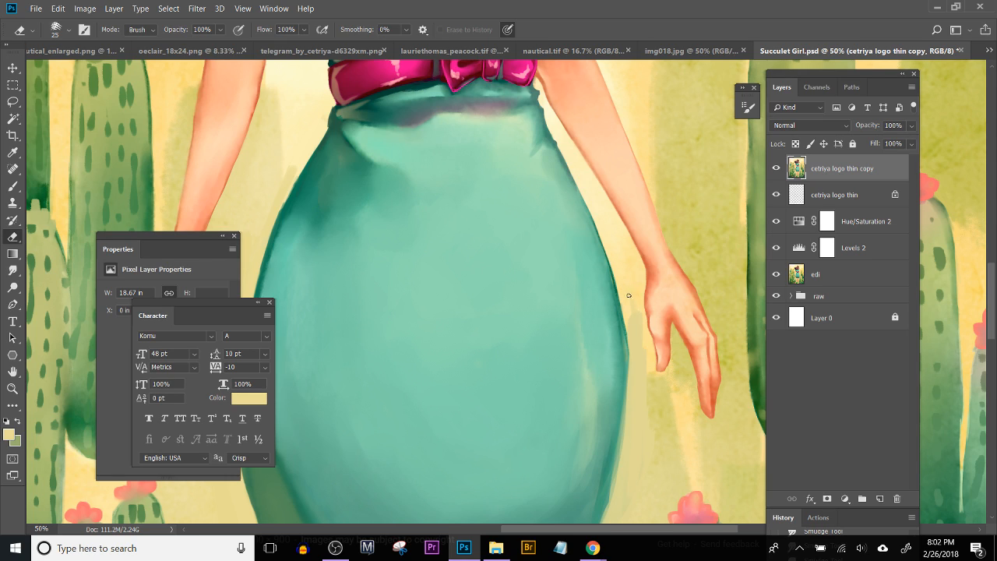
{"action": "key", "text": "b"}
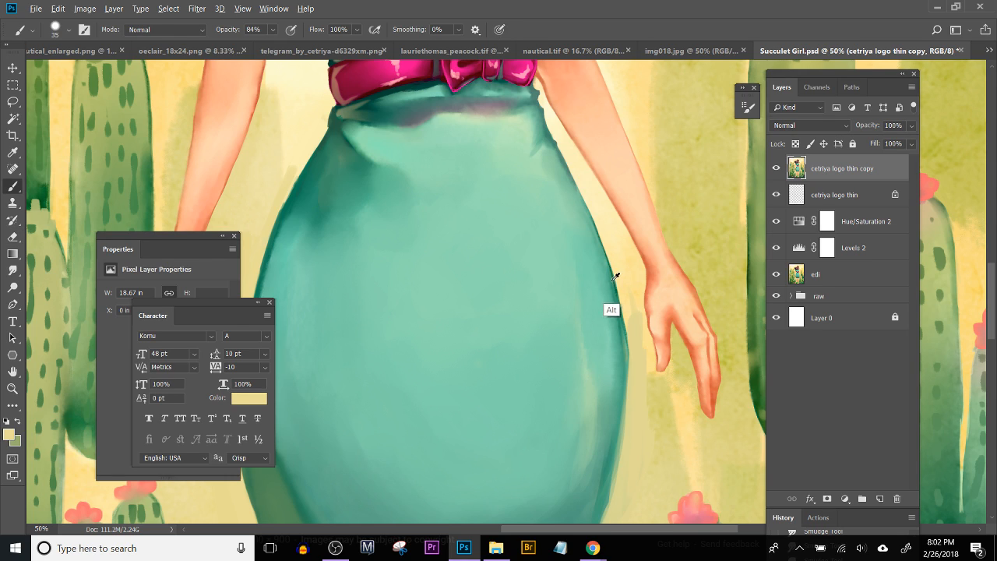
{"action": "left_click", "coordinate": [608, 272], "text": "alt"}
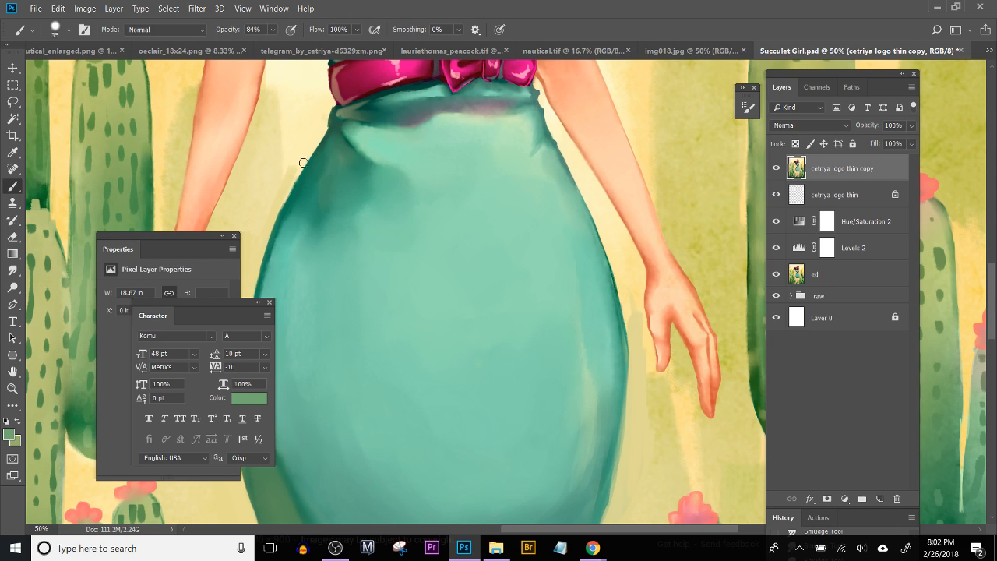
{"action": "left_click", "coordinate": [306, 213], "text": "alt"}
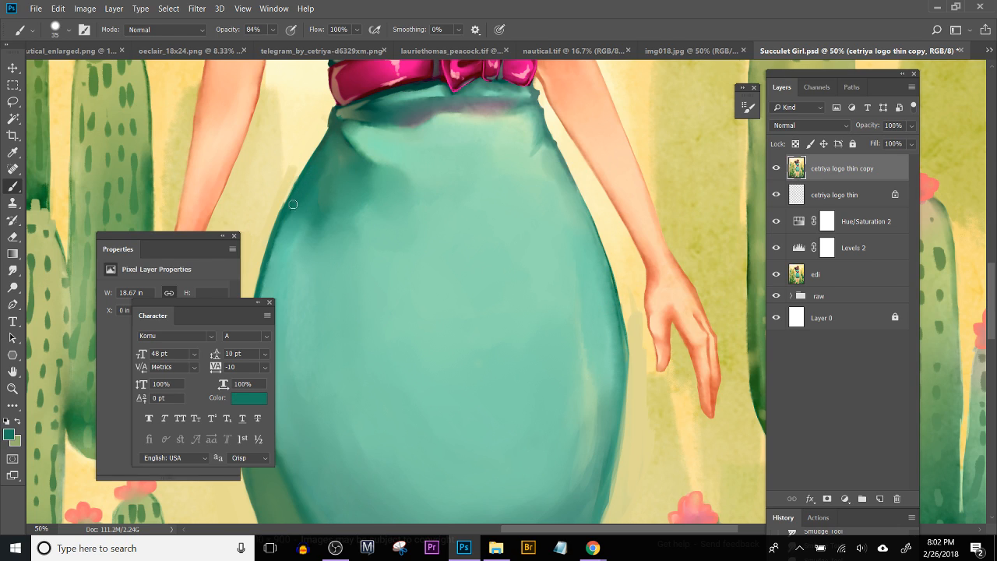
{"action": "left_click_drag", "start_coordinate": [340, 128], "coordinate": [313, 165]}
Step: Paint short fold strokes in sampled dark green below both ends of the waistband
{"action": "left_click", "coordinate": [339, 124], "text": "alt"}
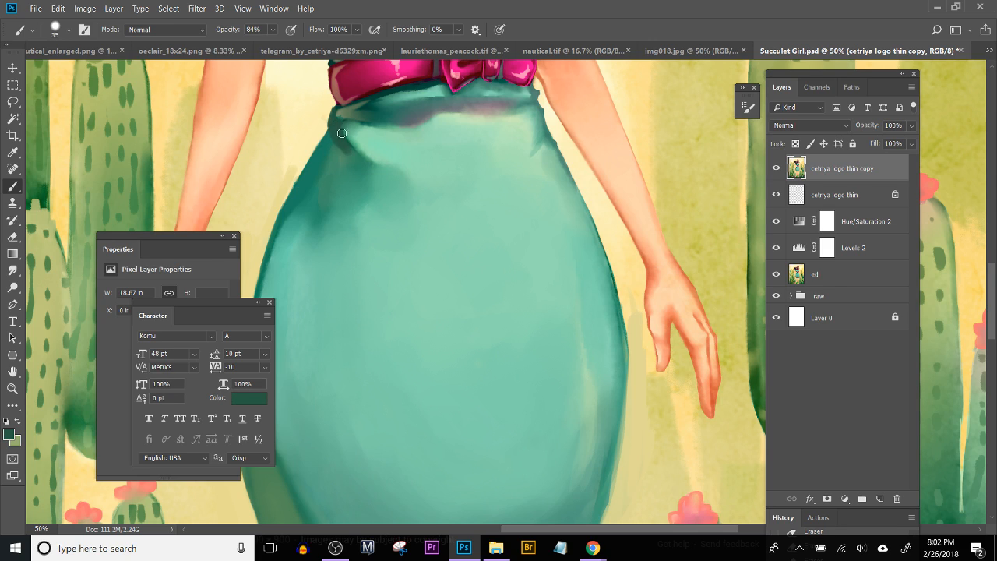
{"action": "left_click_drag", "start_coordinate": [352, 153], "coordinate": [373, 156]}
{"action": "left_click_drag", "start_coordinate": [545, 126], "coordinate": [533, 162]}
{"action": "left_click", "coordinate": [547, 123], "text": "alt"}
{"action": "left_click_drag", "start_coordinate": [546, 122], "coordinate": [549, 122]}
{"action": "key", "text": "ctrl+alt+z"}
{"action": "key", "text": "ctrl+alt+z"}
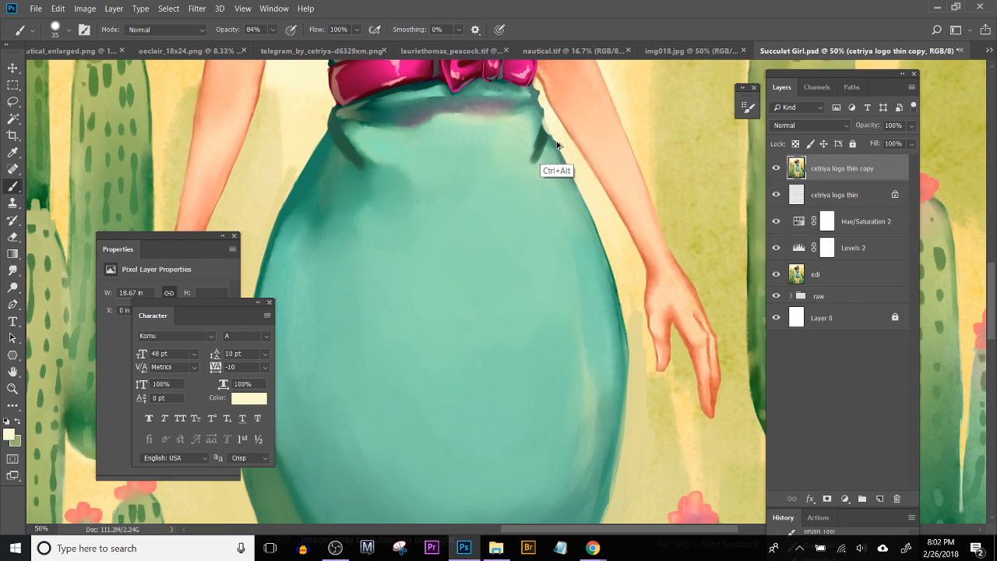
Step: Touch up the right hip edge with sampled teal and cream, and outline the skirt's right edge in dark green at Brush size 15
{"action": "left_click", "coordinate": [543, 115], "text": "alt"}
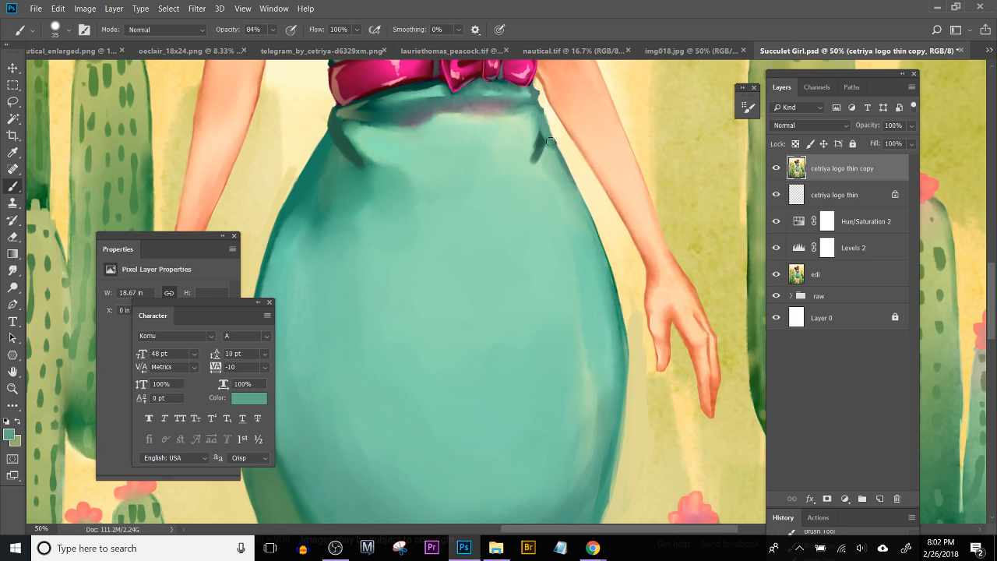
{"action": "left_click", "coordinate": [555, 119], "text": "alt"}
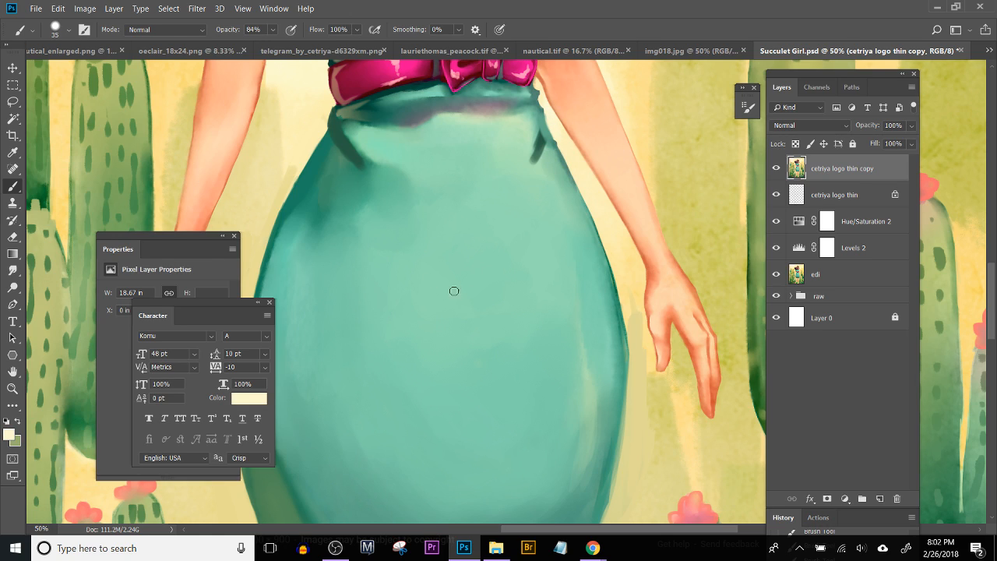
{"action": "left_click", "coordinate": [370, 197], "text": "alt"}
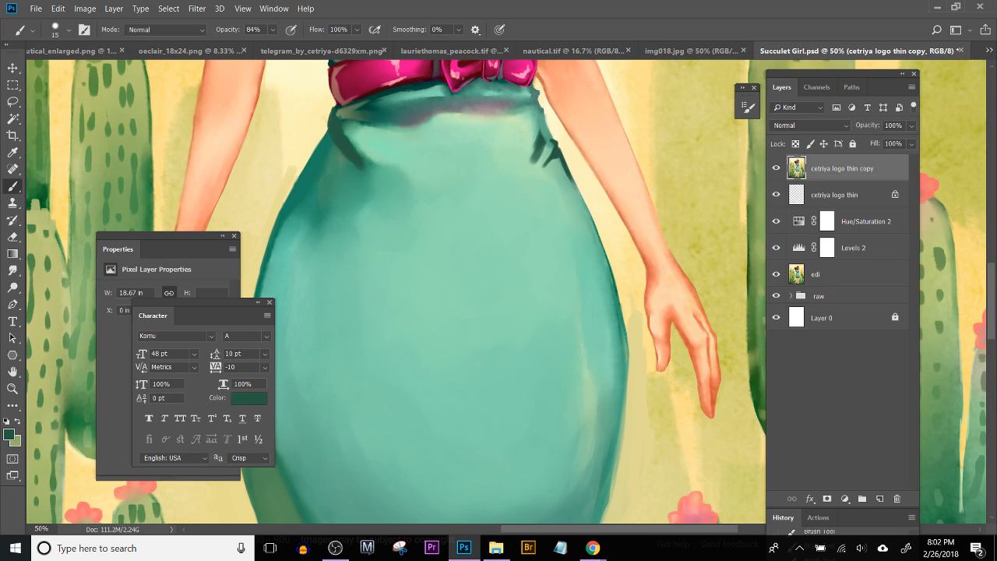
{"action": "left_click_drag", "start_coordinate": [572, 186], "coordinate": [611, 275]}
{"action": "left_click_drag", "start_coordinate": [600, 238], "coordinate": [622, 318]}
{"action": "mouse_move", "coordinate": [612, 281]}
{"action": "left_mouse_down"}
{"action": "mouse_move", "coordinate": [625, 340]}
{"action": "mouse_move", "coordinate": [612, 299]}
{"action": "left_mouse_up"}
{"action": "left_click_drag", "start_coordinate": [606, 237], "coordinate": [613, 283]}
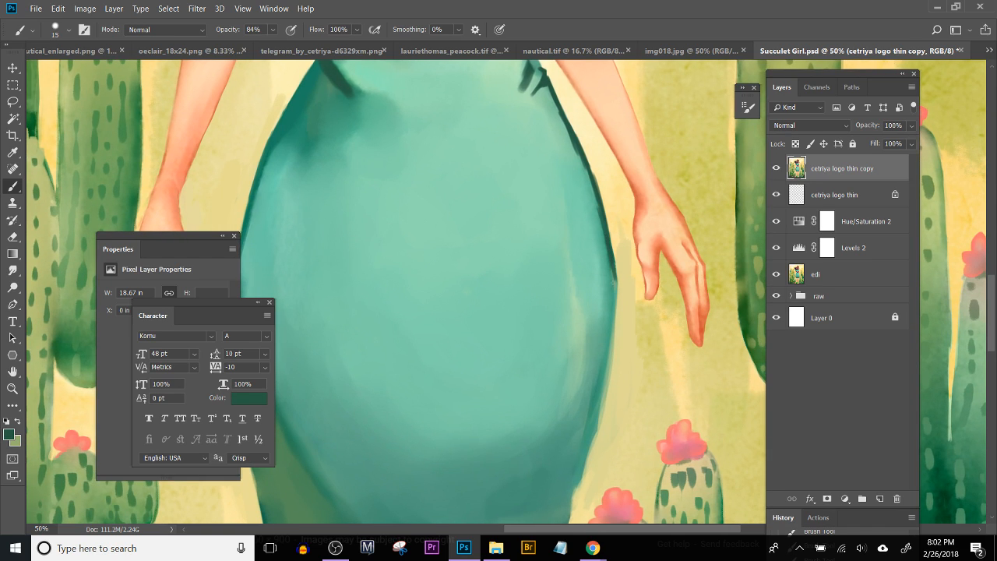
Step: Paint sampled medium teal along the inside of the dark outline on the skirt's right edge to thin it
{"action": "left_click", "coordinate": [609, 318], "text": "alt"}
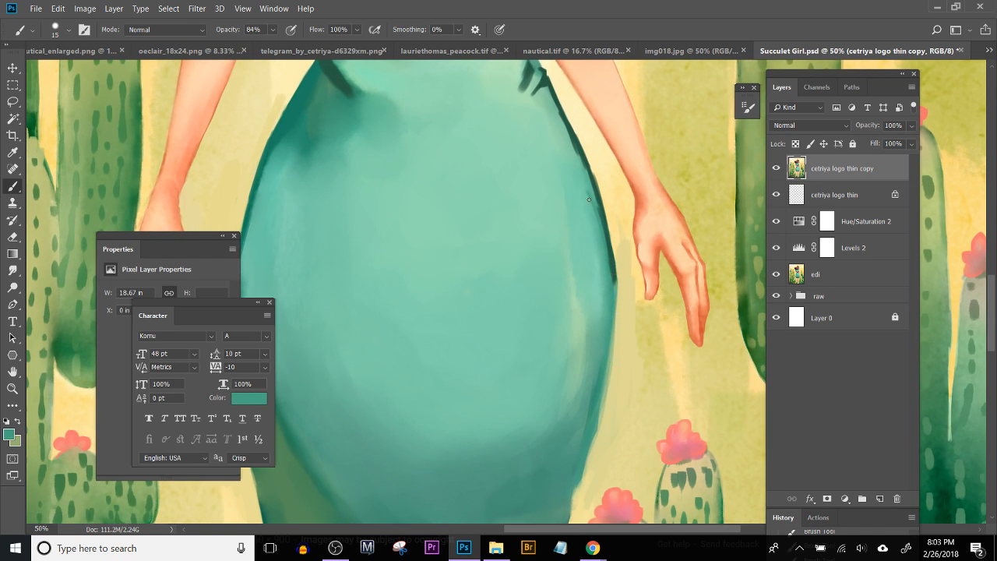
{"action": "left_click_drag", "start_coordinate": [601, 214], "coordinate": [611, 277]}
{"action": "left_click_drag", "start_coordinate": [606, 233], "coordinate": [615, 296]}
{"action": "left_click_drag", "start_coordinate": [589, 241], "coordinate": [608, 311]}
{"action": "left_click_drag", "start_coordinate": [567, 169], "coordinate": [599, 252]}
{"action": "left_click_drag", "start_coordinate": [580, 194], "coordinate": [607, 269]}
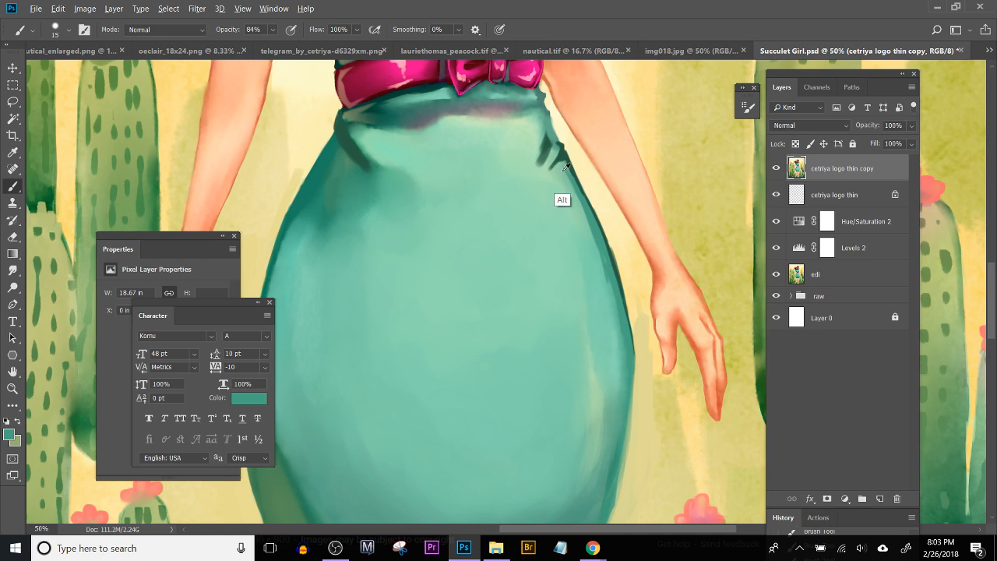
Step: Paint sampled light mint inside the upper right outline and soften the dark fold strokes below the right waist
{"action": "left_click", "coordinate": [562, 199], "text": "alt"}
{"action": "left_click_drag", "start_coordinate": [568, 176], "coordinate": [580, 205]}
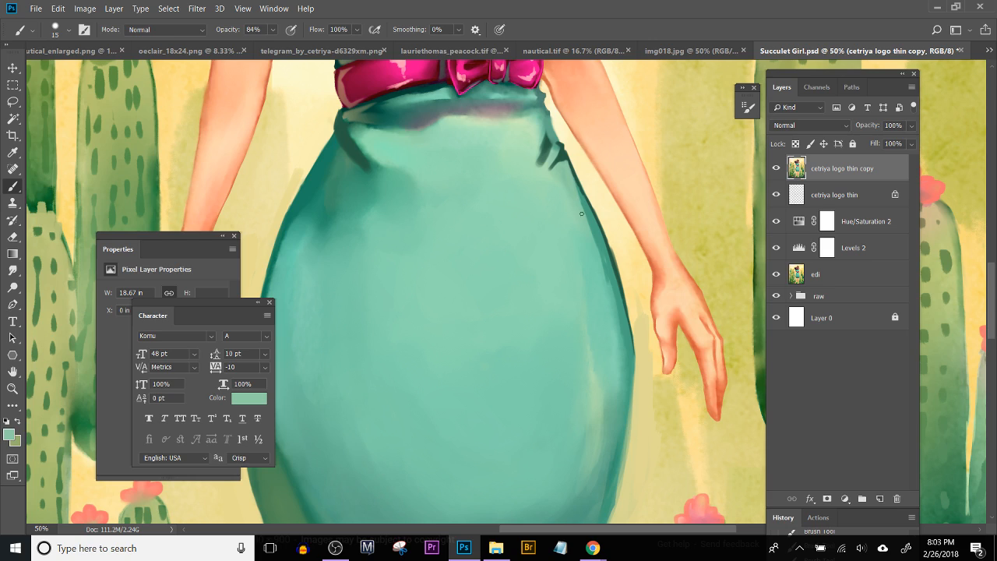
{"action": "left_click_drag", "start_coordinate": [582, 210], "coordinate": [611, 289]}
{"action": "left_click_drag", "start_coordinate": [575, 186], "coordinate": [615, 295]}
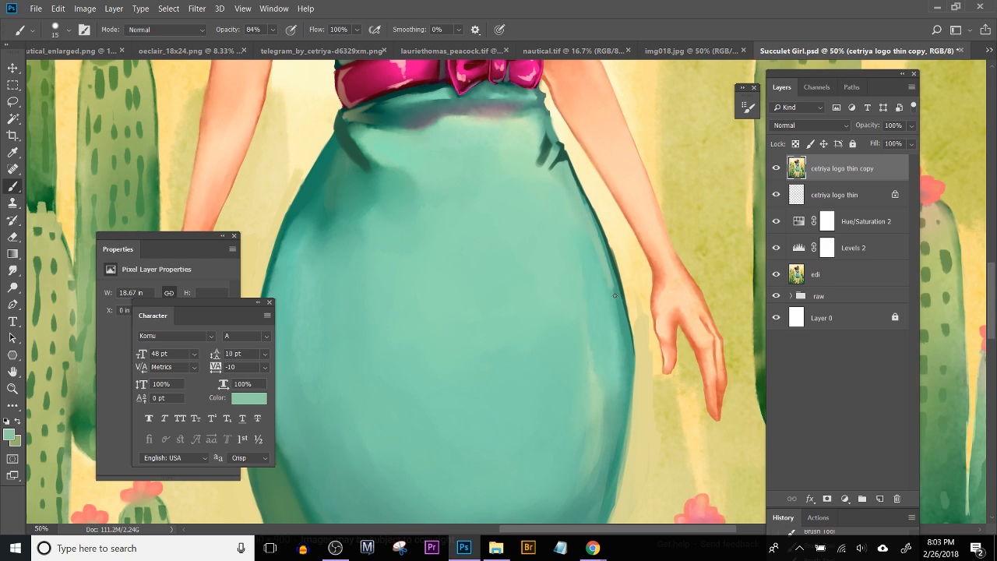
{"action": "left_click_drag", "start_coordinate": [542, 135], "coordinate": [543, 164]}
{"action": "left_click", "coordinate": [538, 153], "text": "alt"}
Step: Outline the skirt's hem in sampled dark teal with the Brush at size 9, and undo the last strokes
{"action": "mouse_move", "coordinate": [536, 492]}
{"action": "left_mouse_down"}
{"action": "mouse_move", "coordinate": [555, 316]}
{"action": "mouse_move", "coordinate": [561, 335]}
{"action": "mouse_move", "coordinate": [560, 255]}
{"action": "left_mouse_up"}
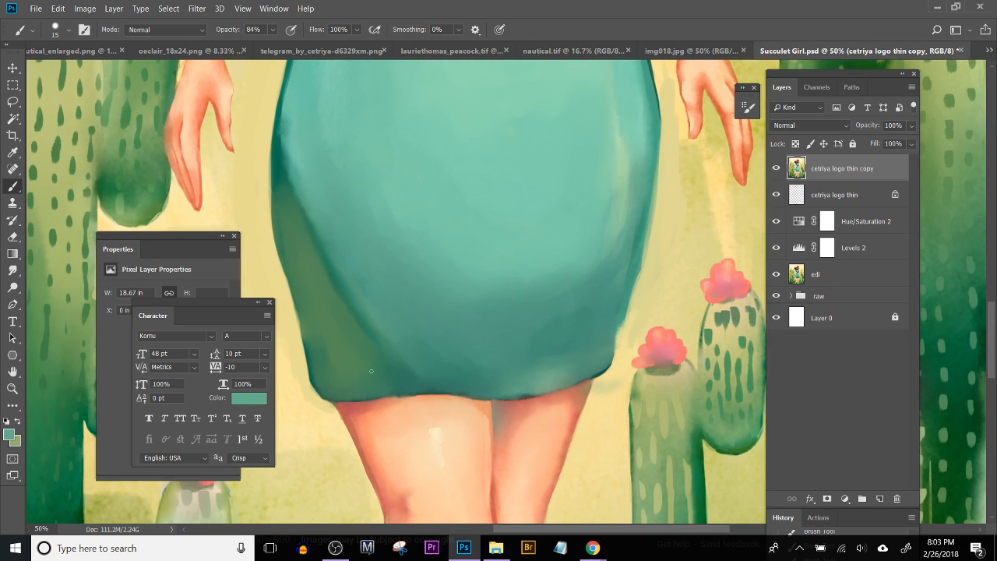
{"action": "left_click", "coordinate": [599, 373], "text": "alt"}
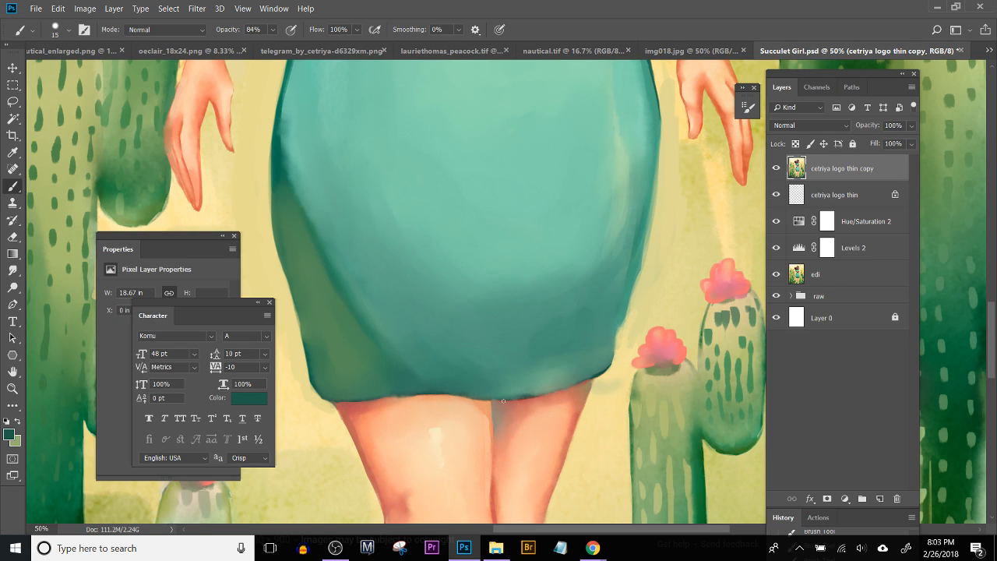
{"action": "key", "text": "["}
{"action": "key", "text": "["}
{"action": "left_click_drag", "start_coordinate": [488, 399], "coordinate": [590, 379]}
{"action": "left_click_drag", "start_coordinate": [355, 402], "coordinate": [475, 400]}
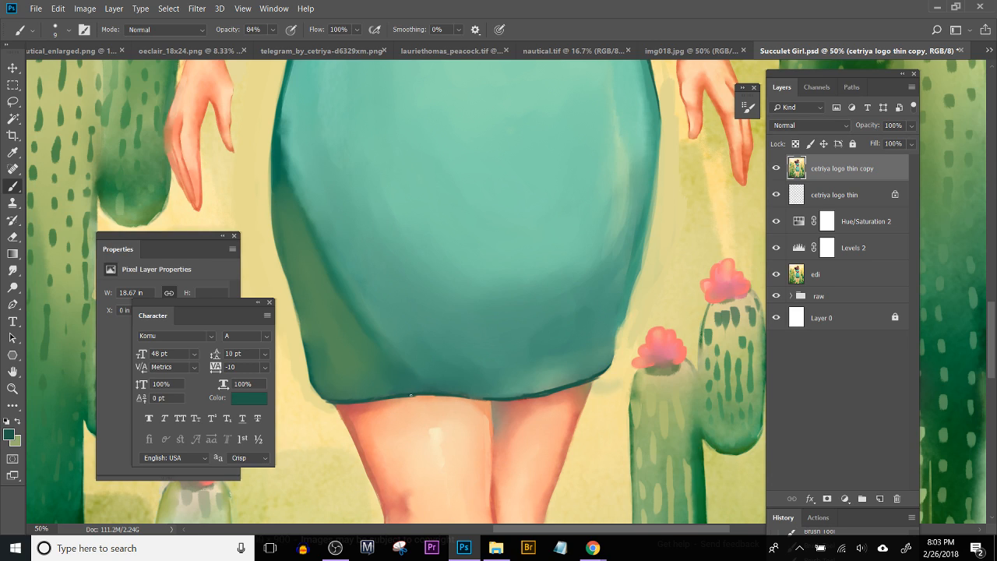
{"action": "mouse_move", "coordinate": [409, 398]}
{"action": "left_mouse_down"}
{"action": "mouse_move", "coordinate": [497, 400]}
{"action": "mouse_move", "coordinate": [470, 398]}
{"action": "mouse_move", "coordinate": [504, 399]}
{"action": "left_mouse_up"}
{"action": "key", "text": "ctrl+alt+z"}
{"action": "key", "text": "ctrl+alt+z"}
Step: Outline the skirt's lower left corner and left edge in the dark teal, undoing and repainting uneven strokes
{"action": "mouse_move", "coordinate": [322, 398]}
{"action": "left_mouse_down"}
{"action": "mouse_move", "coordinate": [384, 422]}
{"action": "mouse_move", "coordinate": [362, 408]}
{"action": "mouse_move", "coordinate": [351, 355]}
{"action": "mouse_move", "coordinate": [360, 382]}
{"action": "left_mouse_up"}
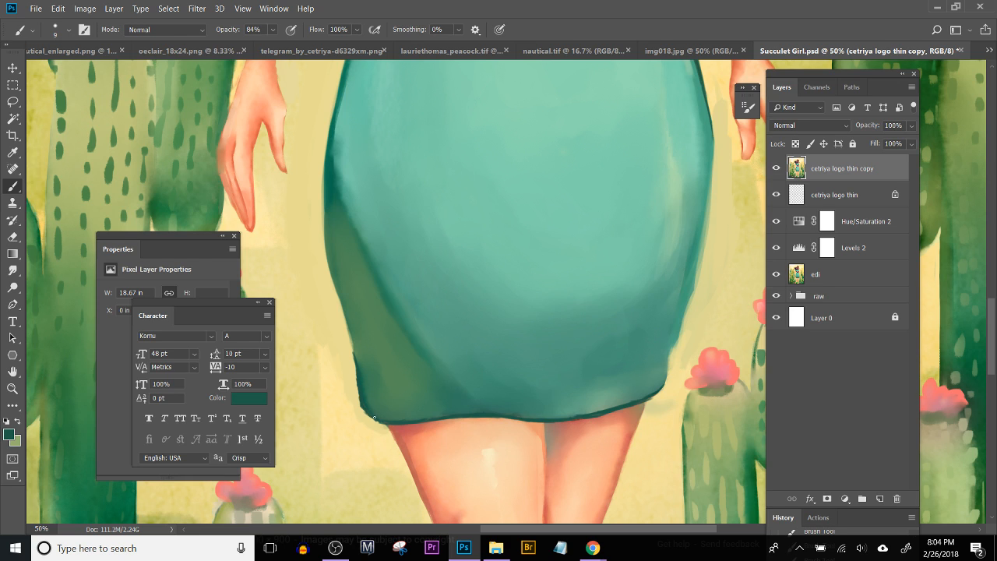
{"action": "mouse_move", "coordinate": [362, 406]}
{"action": "left_mouse_down"}
{"action": "mouse_move", "coordinate": [355, 370]}
{"action": "mouse_move", "coordinate": [419, 441]}
{"action": "mouse_move", "coordinate": [406, 378]}
{"action": "left_mouse_up"}
{"action": "key", "text": "ctrl+alt+z"}
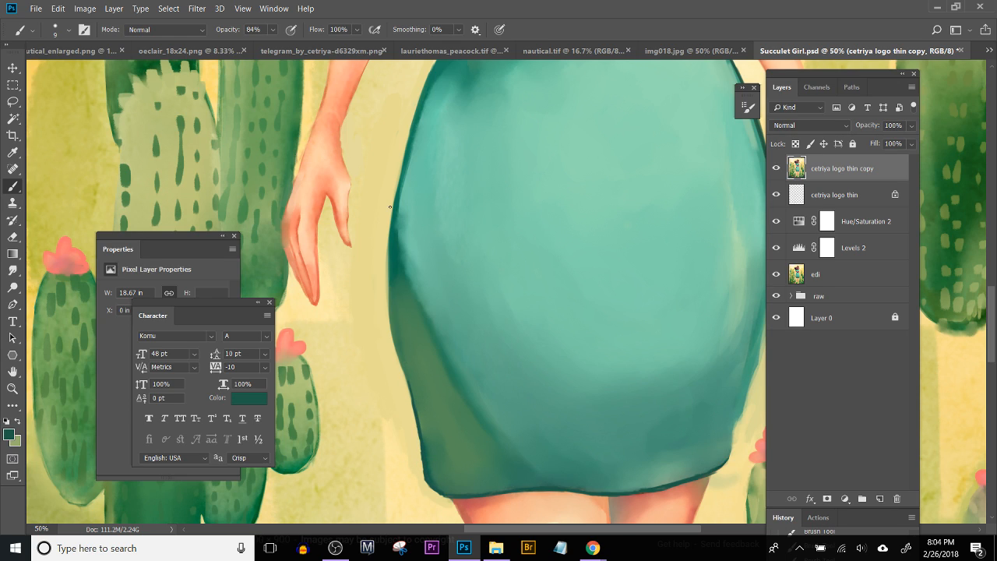
{"action": "left_click_drag", "start_coordinate": [389, 244], "coordinate": [390, 306]}
{"action": "key", "text": "ctrl+alt+z"}
{"action": "left_click_drag", "start_coordinate": [388, 273], "coordinate": [396, 340]}
{"action": "key", "text": "ctrl+alt+z"}
{"action": "left_click_drag", "start_coordinate": [389, 285], "coordinate": [408, 385]}
Step: Trim the outside of the left outline beside the green shadow with sampled pale yellow, undoing and redoing rough strokes
{"action": "left_click", "coordinate": [385, 371], "text": "alt"}
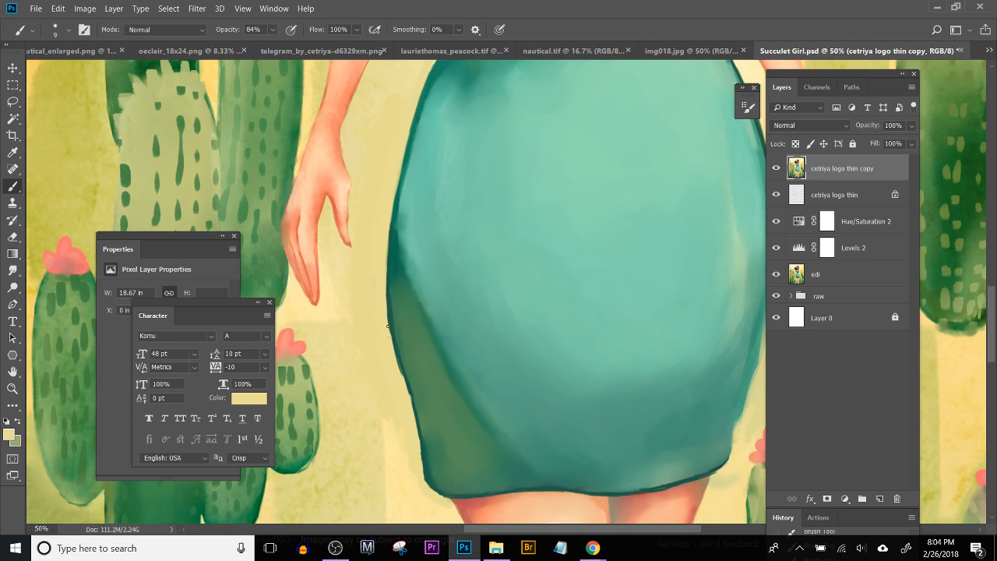
{"action": "left_click_drag", "start_coordinate": [387, 312], "coordinate": [392, 347]}
{"action": "key", "text": "ctrl+z"}
{"action": "left_click_drag", "start_coordinate": [385, 299], "coordinate": [388, 316]}
{"action": "key", "text": "ctrl+alt+z"}
{"action": "mouse_move", "coordinate": [386, 293]}
{"action": "left_mouse_down"}
{"action": "mouse_move", "coordinate": [397, 362]}
{"action": "mouse_move", "coordinate": [394, 349]}
{"action": "left_mouse_up"}
{"action": "mouse_move", "coordinate": [641, 406]}
{"action": "left_mouse_down"}
{"action": "mouse_move", "coordinate": [485, 349]}
{"action": "mouse_move", "coordinate": [480, 313]}
{"action": "left_mouse_up"}
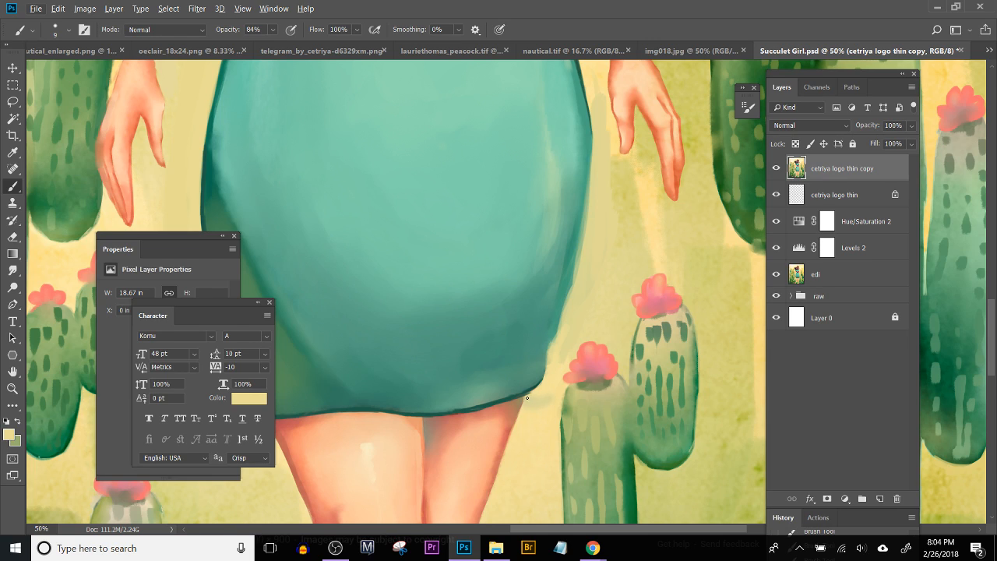
{"action": "left_click", "coordinate": [575, 334], "text": "alt"}
{"action": "mouse_move", "coordinate": [536, 378]}
{"action": "left_mouse_down"}
{"action": "mouse_move", "coordinate": [514, 413]}
{"action": "mouse_move", "coordinate": [549, 316]}
{"action": "mouse_move", "coordinate": [537, 366]}
{"action": "mouse_move", "coordinate": [554, 337]}
{"action": "left_mouse_up"}
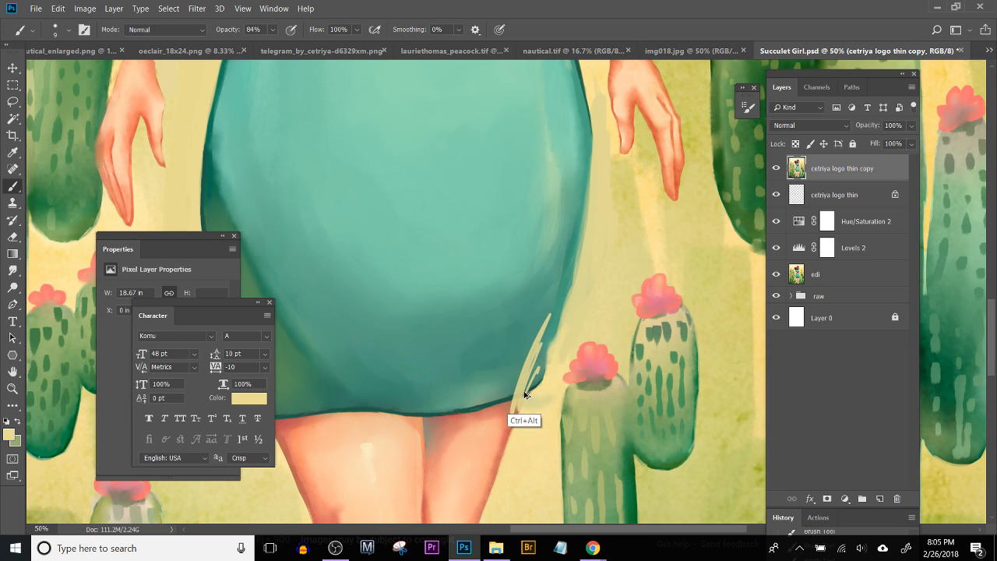
{"action": "key", "text": "ctrl+z"}
Step: Repaint the skirt's lower right corner and the adjoining hem outline in sampled teals, undoing an uneven stroke
{"action": "left_click_drag", "start_coordinate": [532, 392], "coordinate": [542, 387]}
{"action": "left_click", "coordinate": [520, 427], "text": "alt"}
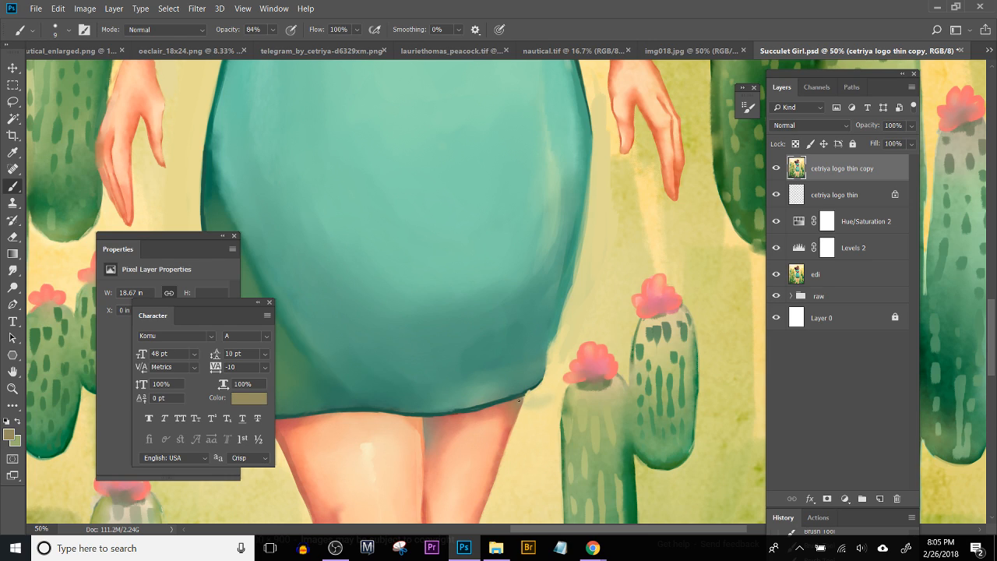
{"action": "left_click", "coordinate": [520, 399], "text": "alt"}
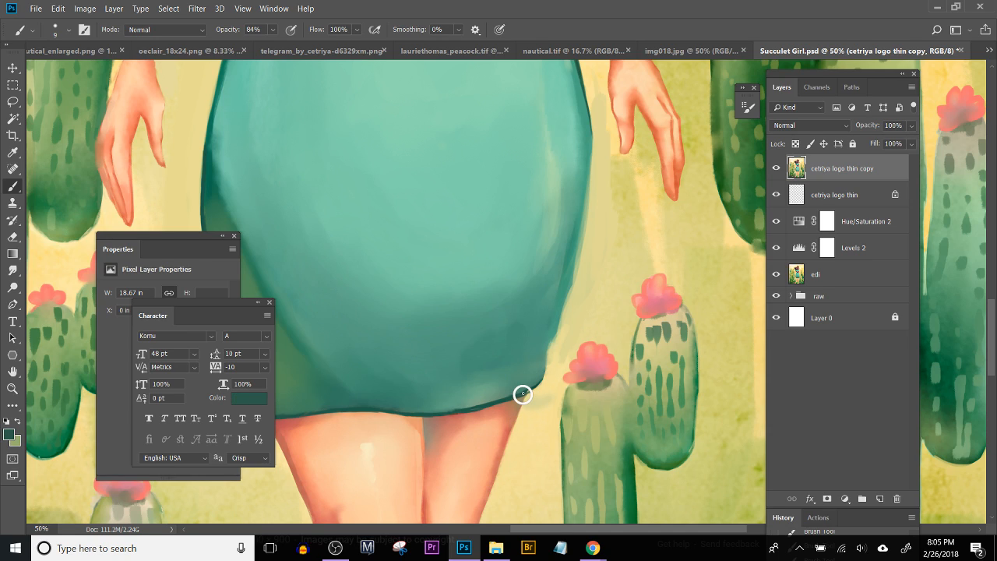
{"action": "left_click", "coordinate": [521, 393]}
{"action": "left_click", "coordinate": [584, 130], "text": "alt"}
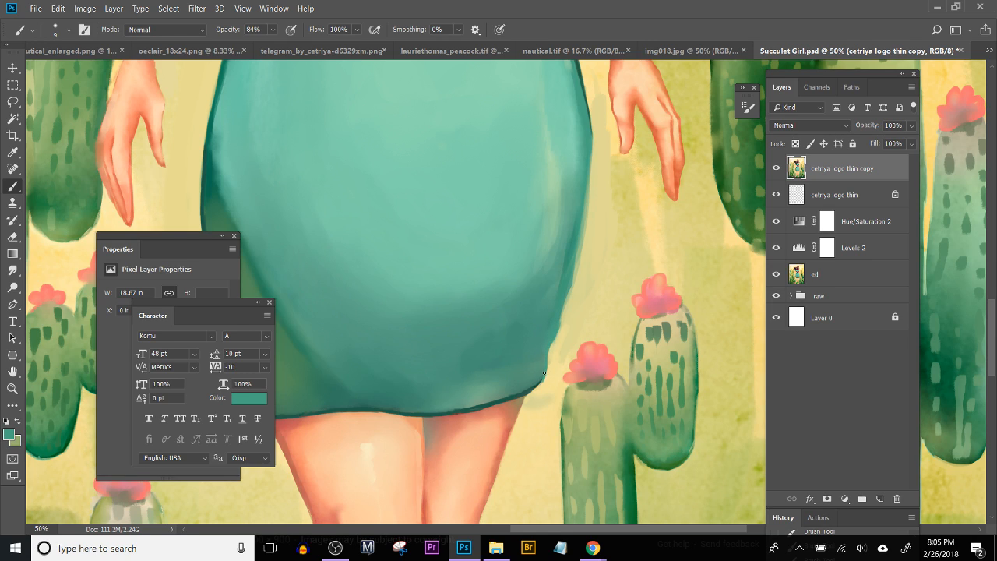
{"action": "left_click", "coordinate": [530, 418], "text": "alt"}
{"action": "key", "text": "ctrl+alt+z"}
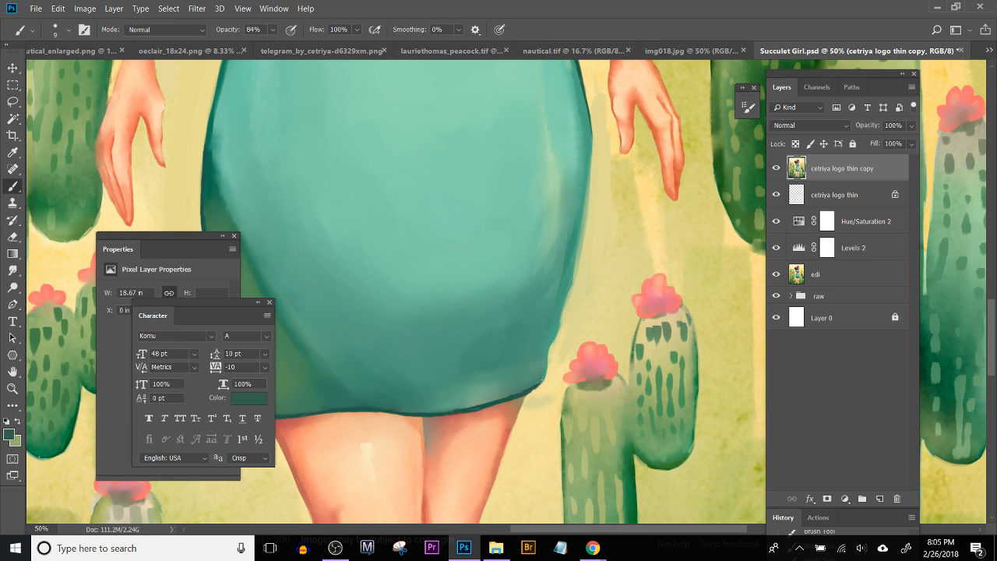
{"action": "left_click_drag", "start_coordinate": [545, 369], "coordinate": [545, 378]}
{"action": "mouse_move", "coordinate": [566, 312]}
{"action": "left_mouse_down"}
{"action": "mouse_move", "coordinate": [533, 417]}
{"action": "mouse_move", "coordinate": [536, 407]}
{"action": "left_mouse_up"}
Step: Trim the outside of the skirt's right edge from the lower corner up beside the arm with sampled pale yellows, undoing one stroke
{"action": "left_click", "coordinate": [545, 413], "text": "alt"}
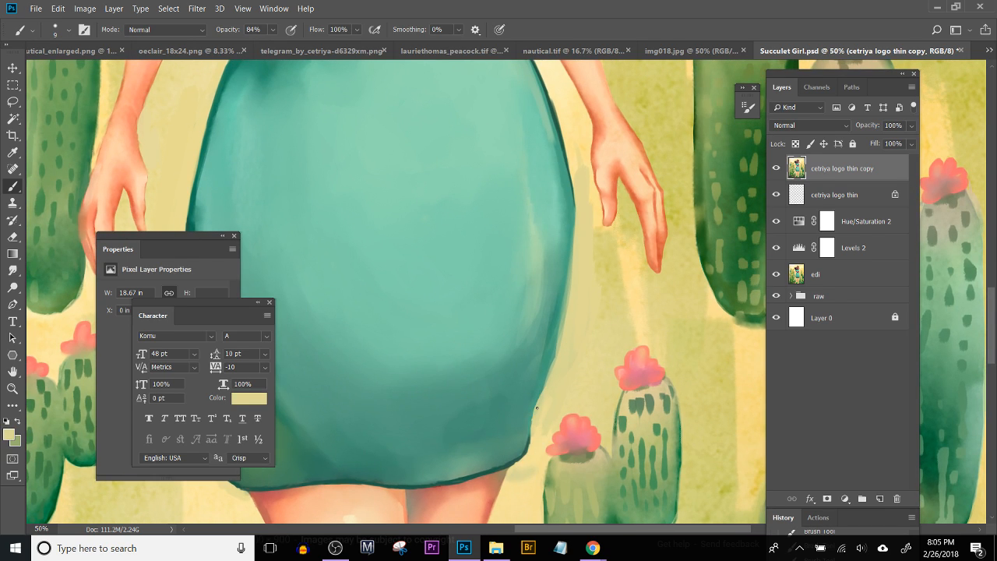
{"action": "left_click_drag", "start_coordinate": [556, 374], "coordinate": [571, 275]}
{"action": "left_click_drag", "start_coordinate": [618, 361], "coordinate": [575, 402]}
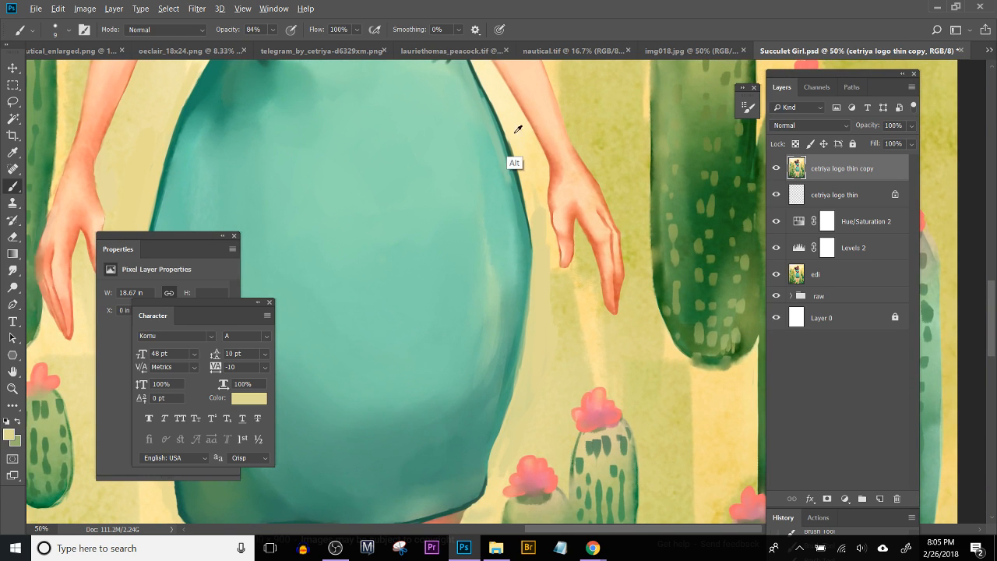
{"action": "left_click", "coordinate": [507, 129], "text": "alt"}
{"action": "left_click", "coordinate": [517, 162], "text": "alt"}
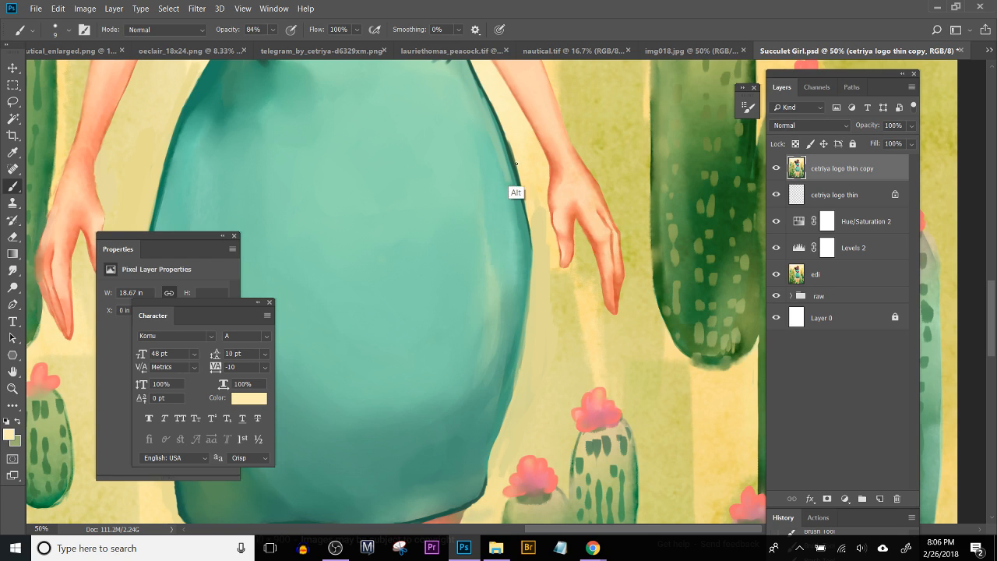
{"action": "left_click_drag", "start_coordinate": [517, 166], "coordinate": [506, 133]}
{"action": "key", "text": "ctrl+alt+z"}
{"action": "mouse_move", "coordinate": [521, 167]}
{"action": "left_mouse_down"}
{"action": "mouse_move", "coordinate": [507, 130]}
{"action": "mouse_move", "coordinate": [524, 183]}
{"action": "mouse_move", "coordinate": [513, 155]}
{"action": "mouse_move", "coordinate": [525, 188]}
{"action": "left_mouse_up"}
{"action": "left_click_drag", "start_coordinate": [529, 285], "coordinate": [538, 233]}
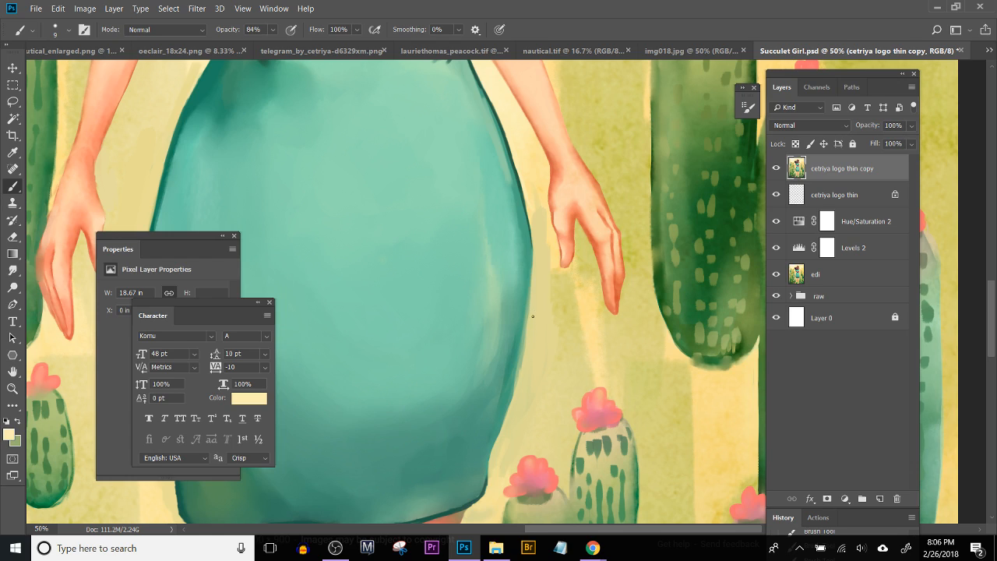
Step: Smooth the skirt's right edge from hip to lower corner with strokes of sampled mid teal
{"action": "left_click", "coordinate": [529, 247], "text": "alt"}
{"action": "mouse_move", "coordinate": [531, 243]}
{"action": "left_mouse_down"}
{"action": "mouse_move", "coordinate": [525, 342]}
{"action": "mouse_move", "coordinate": [527, 301]}
{"action": "mouse_move", "coordinate": [507, 399]}
{"action": "left_mouse_up"}
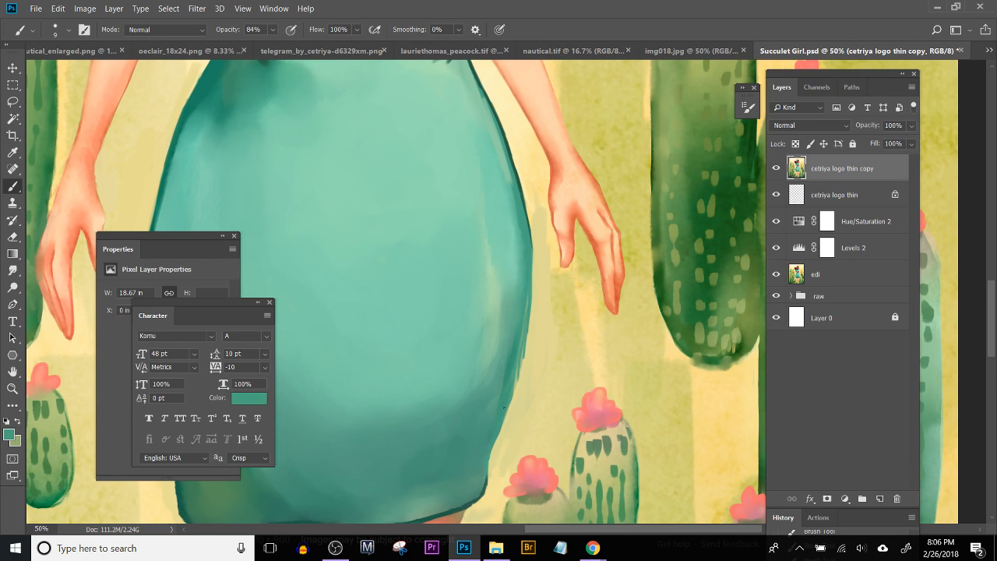
{"action": "left_click_drag", "start_coordinate": [487, 461], "coordinate": [526, 324]}
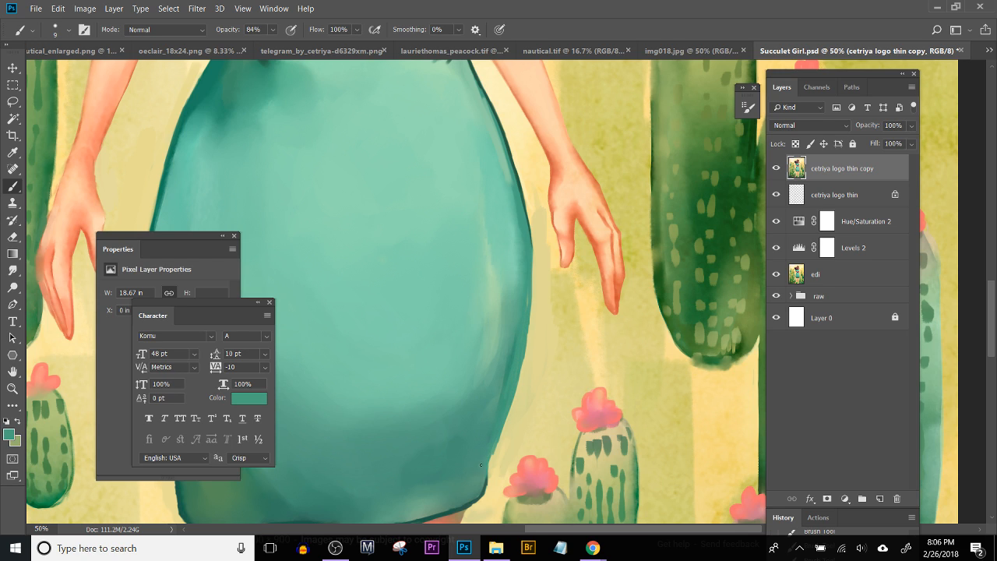
Step: Outline the right hip curve of the skirt in sampled dark teal
{"action": "key", "text": "ctrl+minus"}
{"action": "key", "text": "ctrl+minus"}
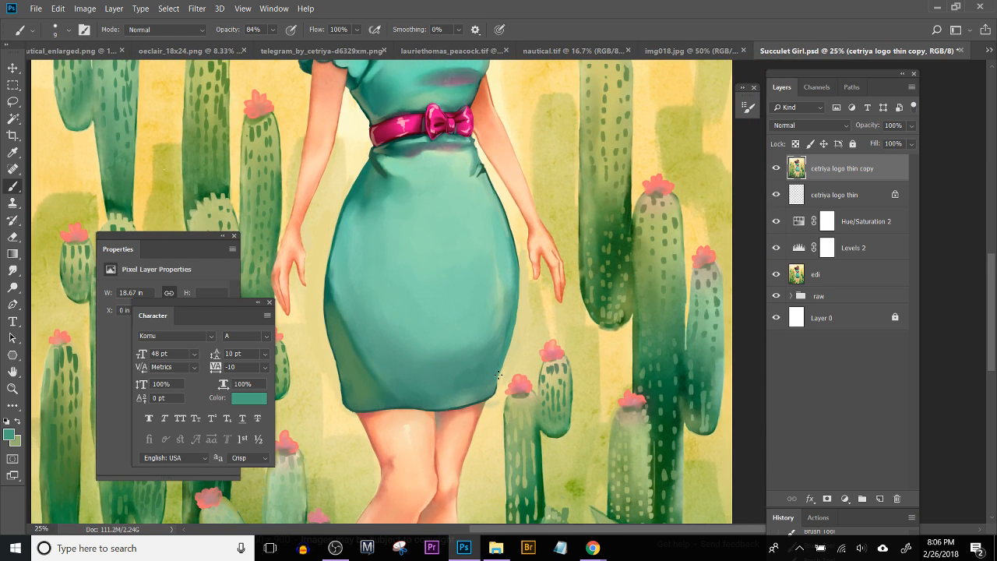
{"action": "key", "text": "ctrl+plus"}
{"action": "left_click_drag", "start_coordinate": [606, 304], "coordinate": [673, 319]}
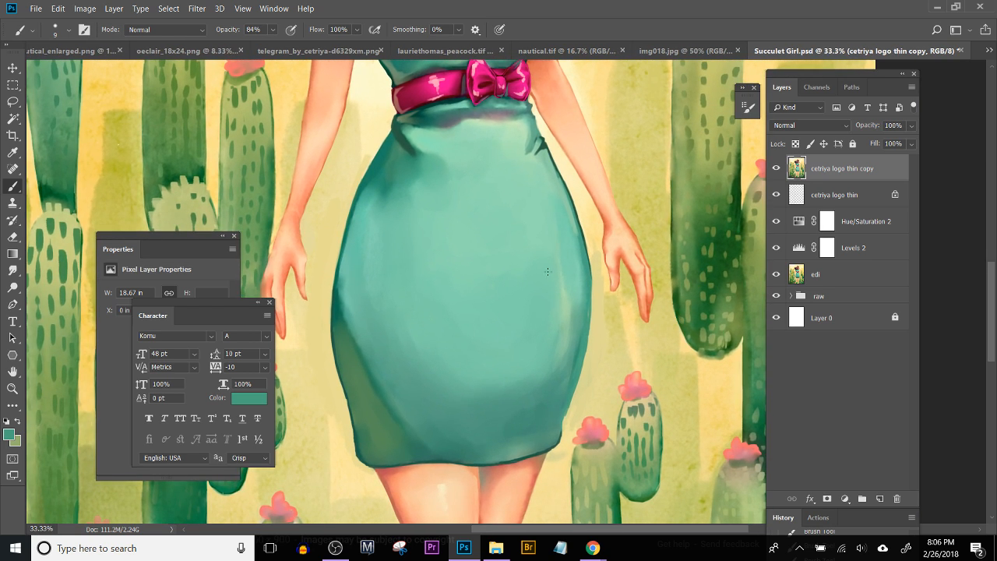
{"action": "left_click", "coordinate": [598, 265], "text": "alt"}
{"action": "left_click", "coordinate": [584, 226], "text": "alt"}
{"action": "mouse_move", "coordinate": [585, 229]}
{"action": "left_mouse_down"}
{"action": "mouse_move", "coordinate": [583, 348]}
{"action": "mouse_move", "coordinate": [585, 328]}
{"action": "mouse_move", "coordinate": [561, 422]}
{"action": "mouse_move", "coordinate": [581, 356]}
{"action": "left_mouse_up"}
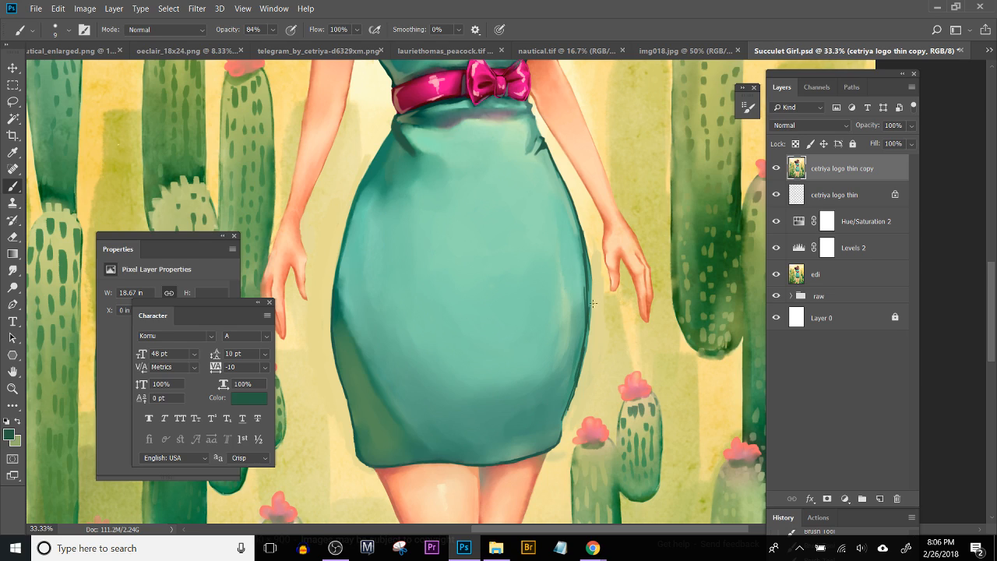
Step: Trim the outside of the right hip outline with sampled pale yellow to thin and even the line
{"action": "left_click", "coordinate": [594, 337], "text": "alt"}
{"action": "left_click_drag", "start_coordinate": [593, 310], "coordinate": [592, 276]}
{"action": "mouse_move", "coordinate": [590, 335]}
{"action": "left_mouse_down"}
{"action": "mouse_move", "coordinate": [590, 239]}
{"action": "mouse_move", "coordinate": [590, 272]}
{"action": "left_mouse_up"}
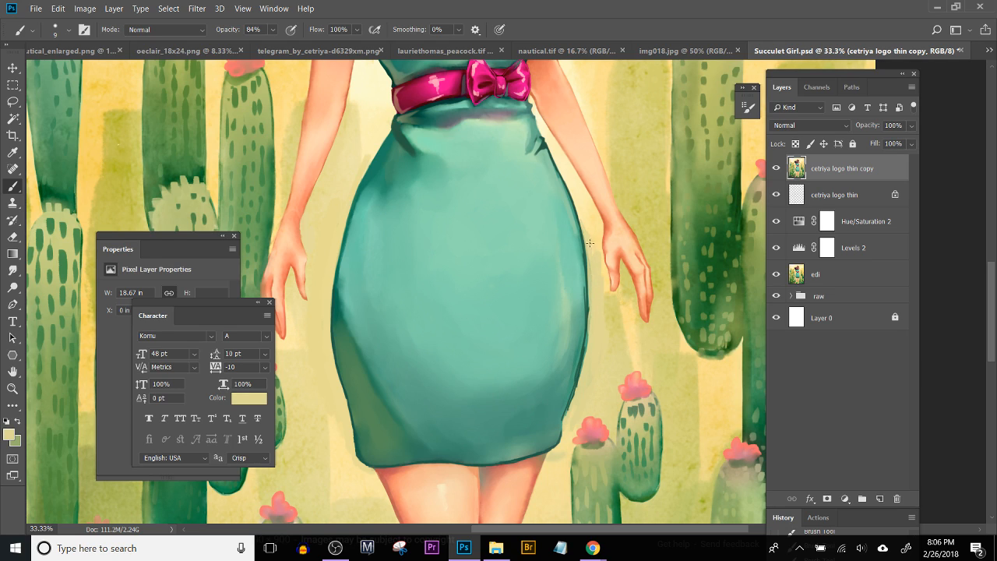
{"action": "left_click_drag", "start_coordinate": [589, 349], "coordinate": [586, 222]}
{"action": "left_click_drag", "start_coordinate": [586, 333], "coordinate": [585, 351]}
{"action": "mouse_move", "coordinate": [585, 227]}
{"action": "left_mouse_down"}
{"action": "mouse_move", "coordinate": [589, 302]}
{"action": "mouse_move", "coordinate": [592, 278]}
{"action": "left_mouse_up"}
{"action": "mouse_move", "coordinate": [592, 314]}
{"action": "left_mouse_down"}
{"action": "mouse_move", "coordinate": [587, 301]}
{"action": "mouse_move", "coordinate": [584, 359]}
{"action": "left_mouse_up"}
{"action": "mouse_move", "coordinate": [593, 312]}
{"action": "left_mouse_down"}
{"action": "mouse_move", "coordinate": [588, 329]}
{"action": "mouse_move", "coordinate": [588, 242]}
{"action": "left_mouse_up"}
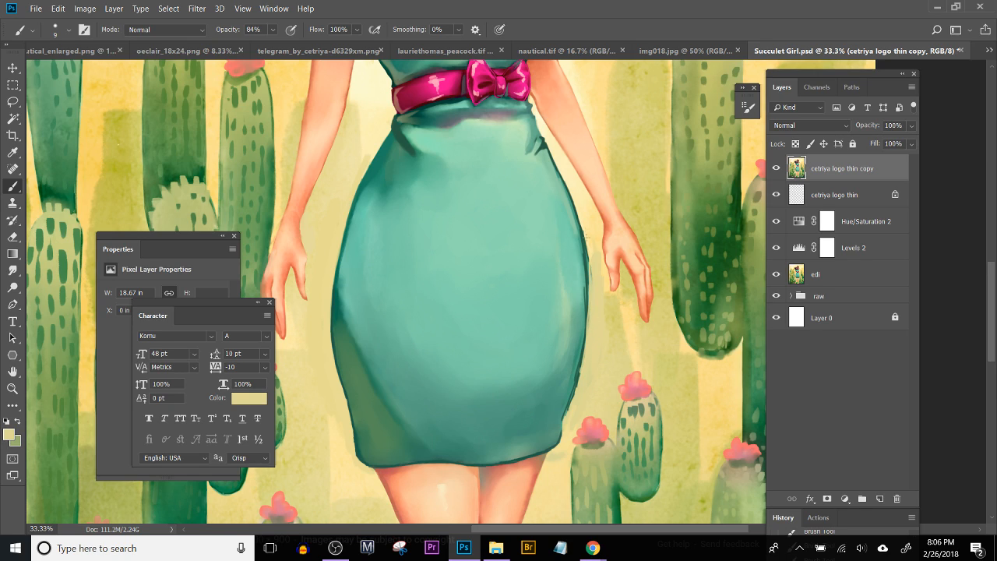
{"action": "mouse_move", "coordinate": [594, 292]}
{"action": "left_mouse_down"}
{"action": "mouse_move", "coordinate": [582, 220]}
{"action": "mouse_move", "coordinate": [587, 287]}
{"action": "mouse_move", "coordinate": [584, 247]}
{"action": "left_mouse_up"}
Step: Redraw the upper right hip outline in sampled dark teal beside the hand, undoing and repainting uneven strokes
{"action": "key", "text": "ctrl+plus"}
{"action": "key", "text": "ctrl+plus"}
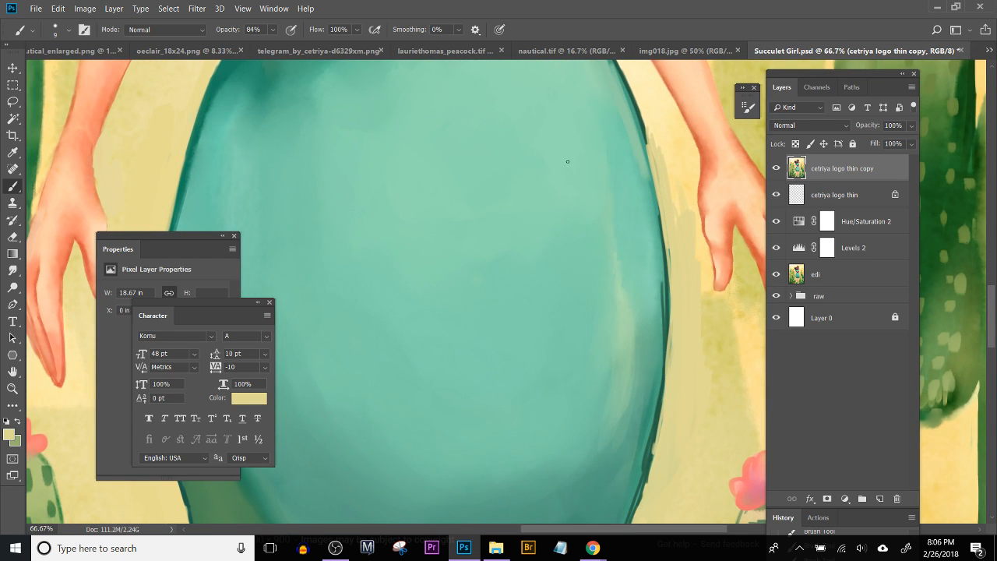
{"action": "left_click", "coordinate": [635, 136], "text": "alt"}
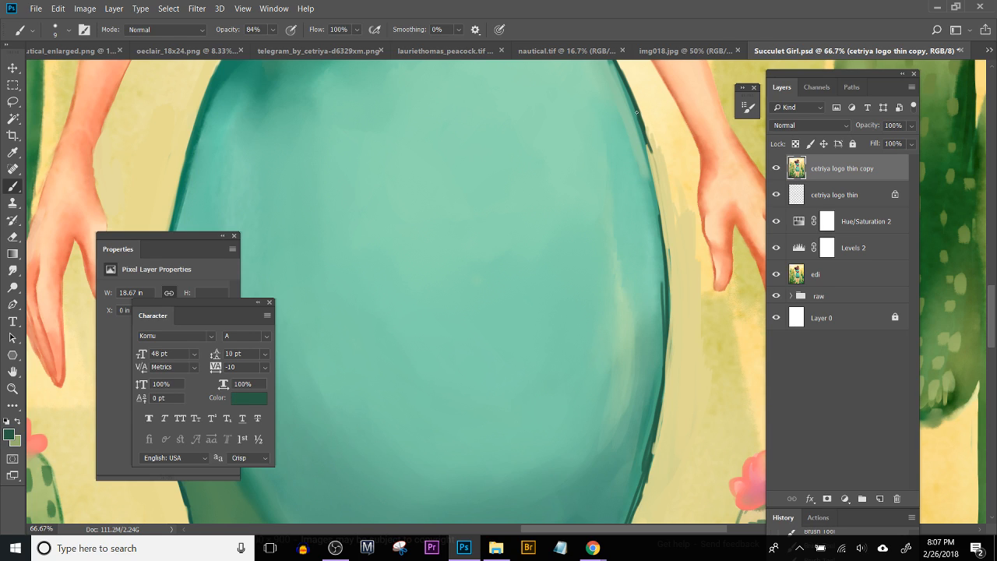
{"action": "left_click_drag", "start_coordinate": [644, 127], "coordinate": [654, 173]}
{"action": "mouse_move", "coordinate": [649, 151]}
{"action": "left_mouse_down"}
{"action": "mouse_move", "coordinate": [657, 187]}
{"action": "mouse_move", "coordinate": [644, 133]}
{"action": "mouse_move", "coordinate": [661, 217]}
{"action": "left_mouse_up"}
{"action": "key", "text": "ctrl+alt+z"}
{"action": "key", "text": "ctrl+alt+z"}
{"action": "left_click_drag", "start_coordinate": [651, 152], "coordinate": [661, 199]}
{"action": "key", "text": "ctrl+alt+z"}
{"action": "key", "text": "ctrl+alt+z"}
{"action": "left_click_drag", "start_coordinate": [649, 147], "coordinate": [664, 235]}
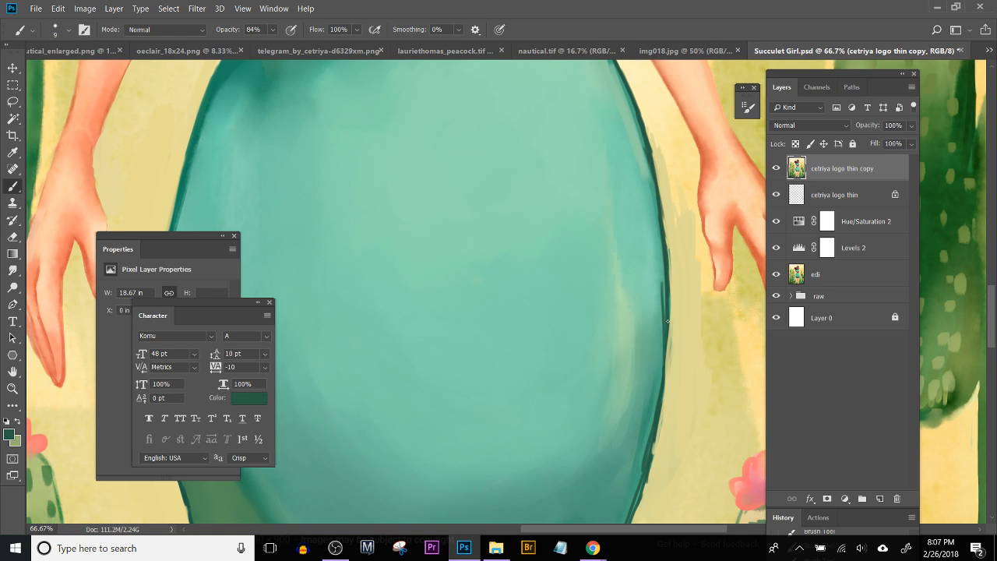
{"action": "left_click", "coordinate": [656, 107], "text": "alt"}
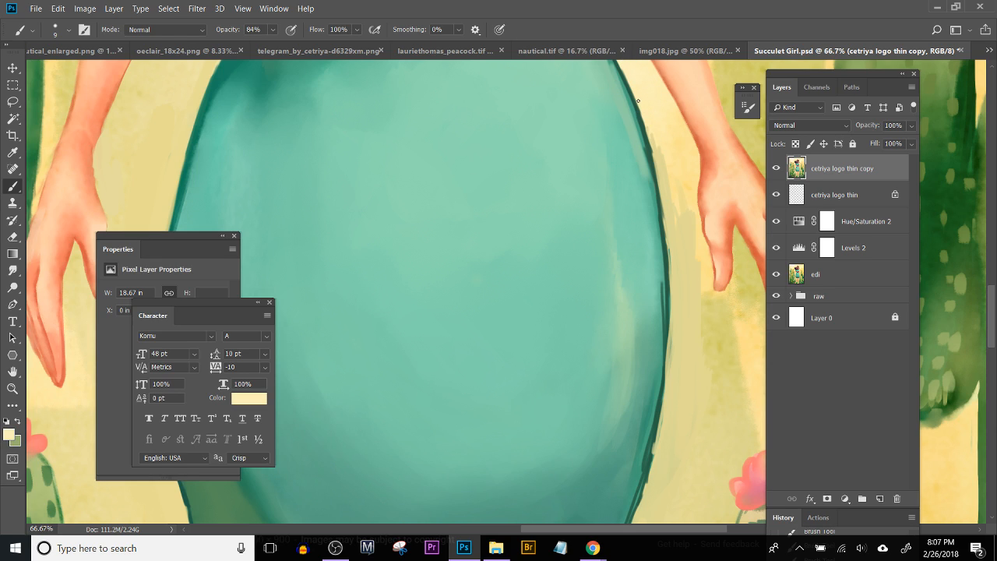
{"action": "left_click_drag", "start_coordinate": [644, 121], "coordinate": [655, 166]}
{"action": "key", "text": "ctrl+alt+z"}
Step: Soften the dark fold strokes below both sides of the waist with the Smudge tool at 10% strength, reducing its size to 35
{"action": "left_click_drag", "start_coordinate": [615, 133], "coordinate": [573, 241]}
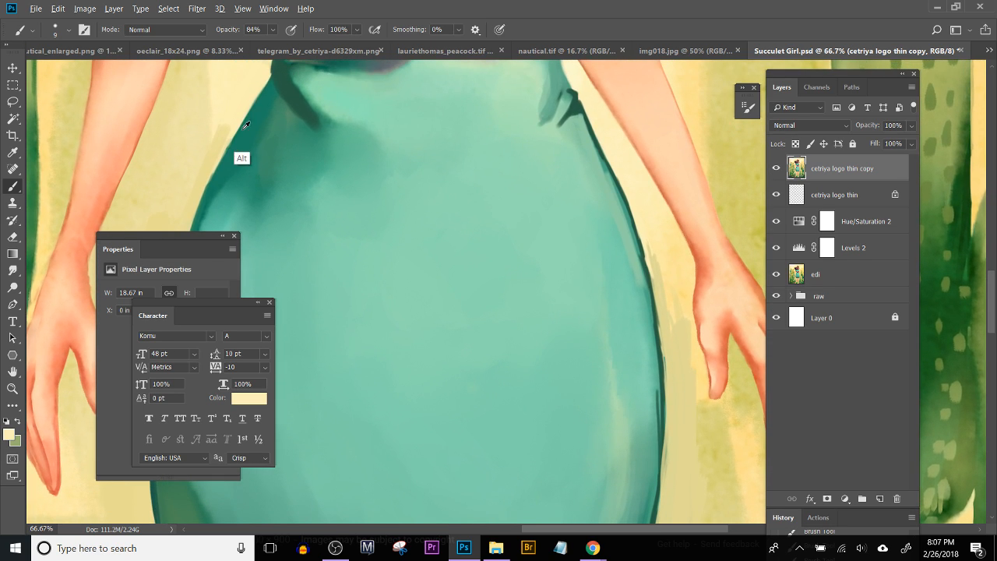
{"action": "left_click", "coordinate": [274, 136], "text": "alt"}
{"action": "left_click", "coordinate": [12, 269]}
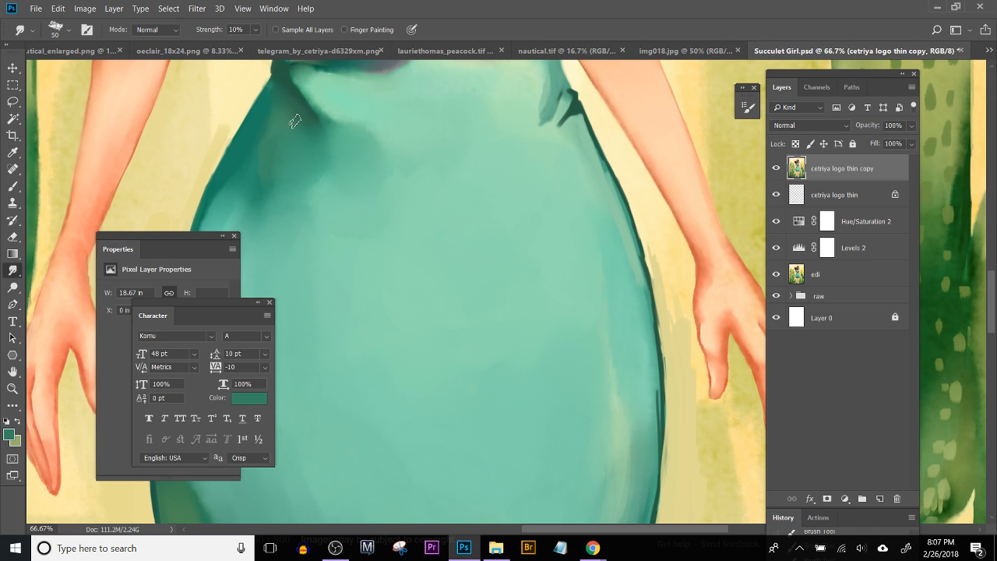
{"action": "key", "text": "bracketleft"}
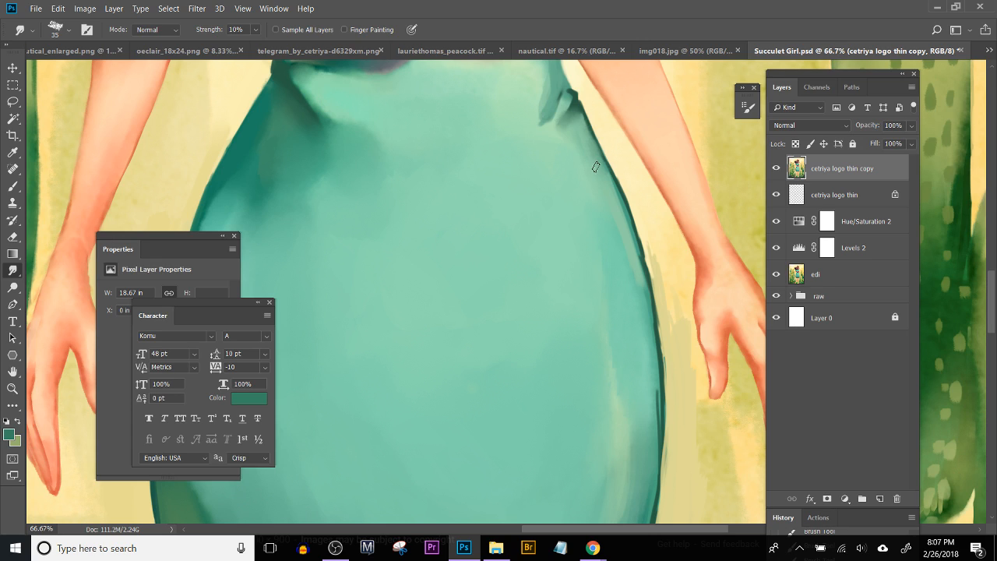
Step: Smudge the skirt's right edge from the upper hip to the lower right, blending the outline and nearby streaks into the shading
{"action": "mouse_move", "coordinate": [598, 172]}
{"action": "left_mouse_down"}
{"action": "mouse_move", "coordinate": [622, 224]}
{"action": "mouse_move", "coordinate": [607, 182]}
{"action": "mouse_move", "coordinate": [623, 211]}
{"action": "mouse_move", "coordinate": [600, 173]}
{"action": "mouse_move", "coordinate": [646, 303]}
{"action": "left_mouse_up"}
{"action": "mouse_move", "coordinate": [633, 236]}
{"action": "left_mouse_down"}
{"action": "mouse_move", "coordinate": [644, 321]}
{"action": "mouse_move", "coordinate": [616, 206]}
{"action": "mouse_move", "coordinate": [640, 271]}
{"action": "mouse_move", "coordinate": [610, 182]}
{"action": "mouse_move", "coordinate": [643, 309]}
{"action": "left_mouse_up"}
{"action": "mouse_move", "coordinate": [636, 376]}
{"action": "left_mouse_down"}
{"action": "mouse_move", "coordinate": [614, 248]}
{"action": "mouse_move", "coordinate": [618, 161]}
{"action": "mouse_move", "coordinate": [631, 230]}
{"action": "mouse_move", "coordinate": [626, 325]}
{"action": "left_mouse_up"}
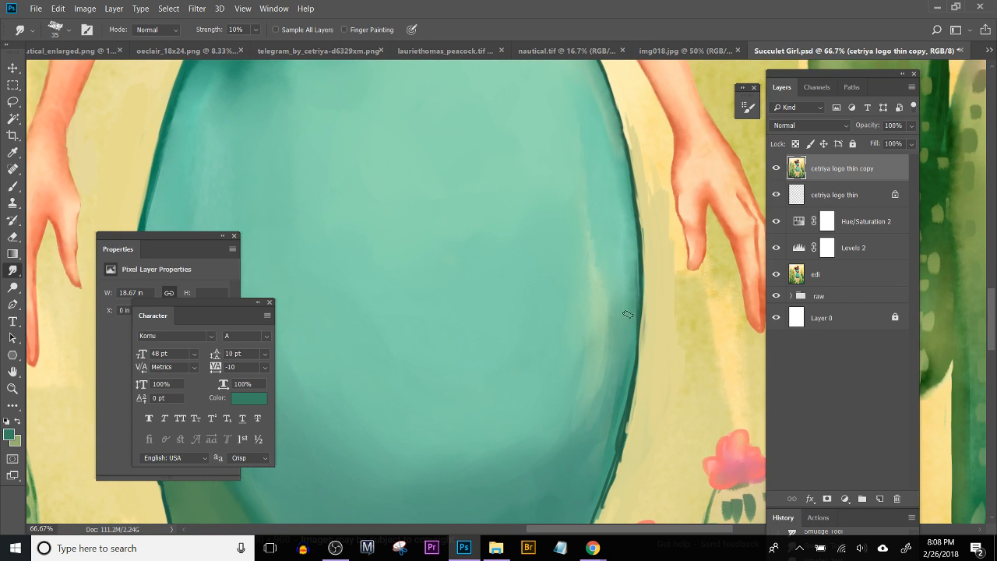
{"action": "mouse_move", "coordinate": [607, 416]}
{"action": "left_mouse_down"}
{"action": "mouse_move", "coordinate": [605, 289]}
{"action": "mouse_move", "coordinate": [627, 319]}
{"action": "mouse_move", "coordinate": [630, 234]}
{"action": "left_mouse_up"}
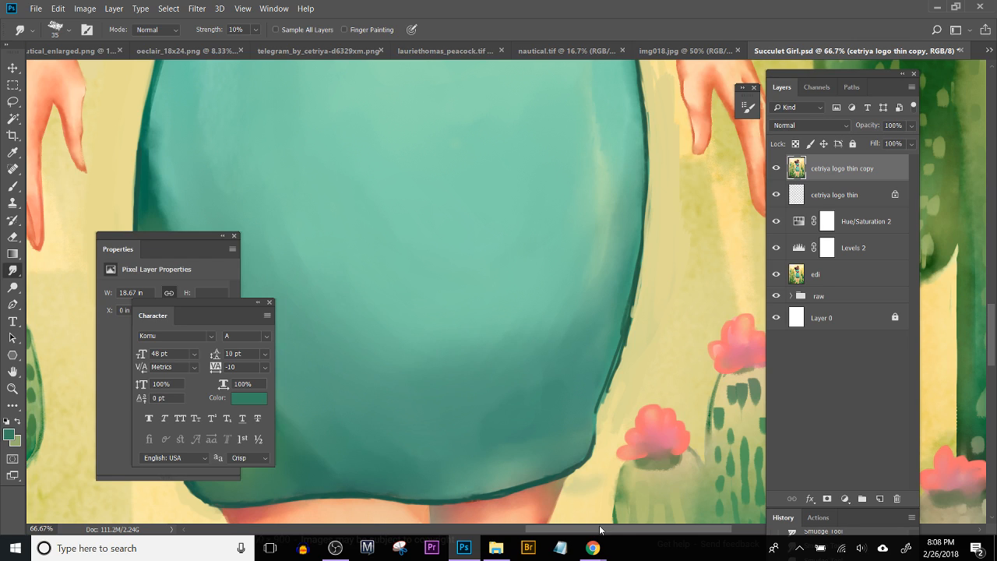
{"action": "left_click_drag", "start_coordinate": [626, 355], "coordinate": [605, 406]}
{"action": "left_click_drag", "start_coordinate": [632, 326], "coordinate": [618, 382]}
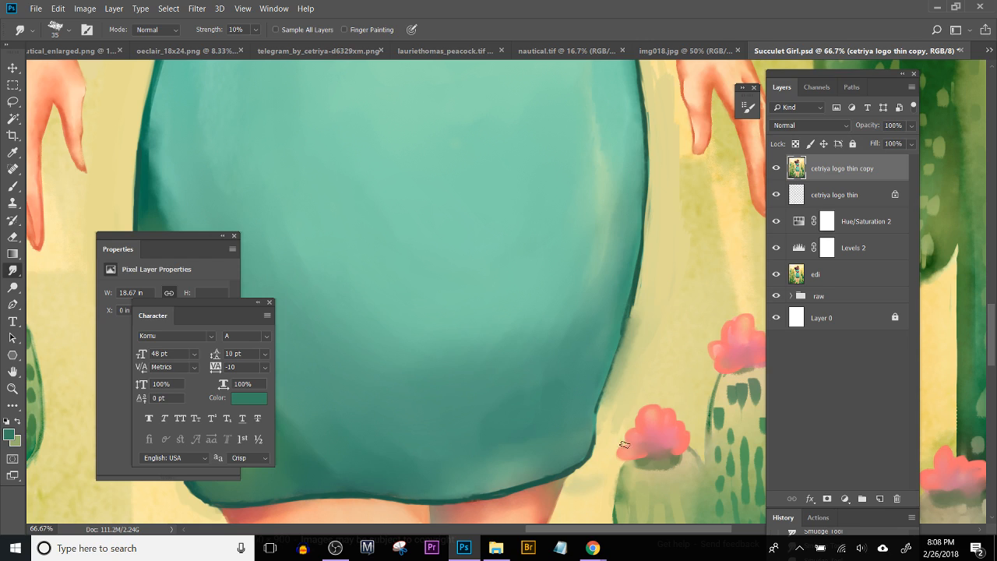
Step: Cover the smeared teal outside the skirt's right edge with sampled pale yellow, using the Brush at size 35
{"action": "key", "text": "b"}
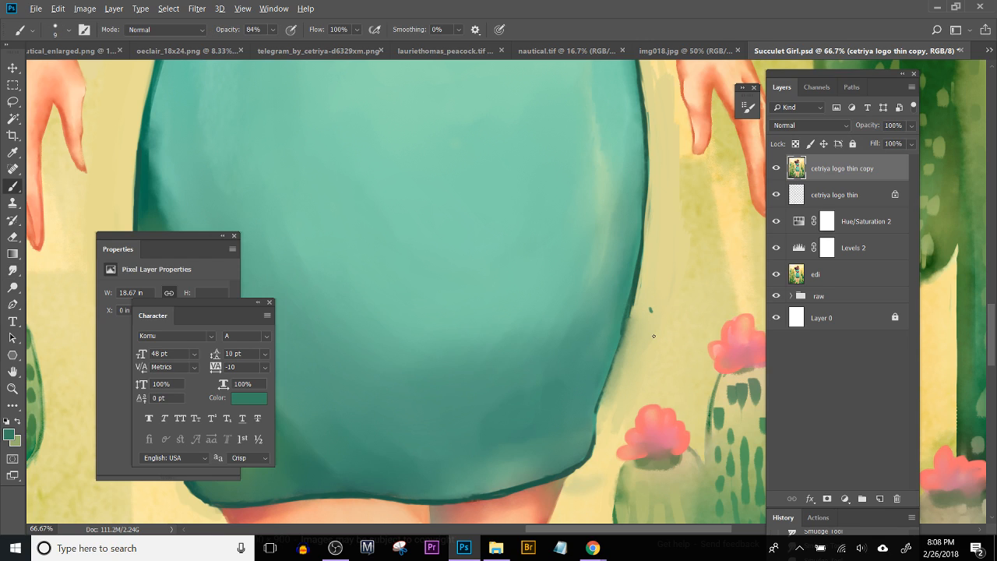
{"action": "left_click", "coordinate": [647, 332], "text": "alt"}
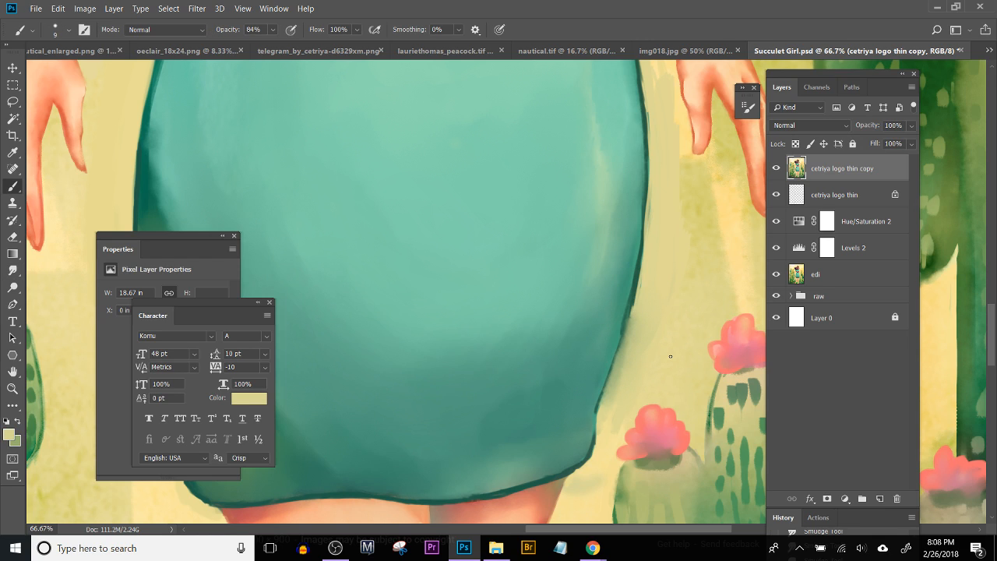
{"action": "key", "text": "bracketright"}
{"action": "key", "text": "bracketright"}
{"action": "key", "text": "bracketright"}
{"action": "key", "text": "bracketright"}
{"action": "mouse_move", "coordinate": [636, 311]}
{"action": "left_mouse_down"}
{"action": "mouse_move", "coordinate": [634, 341]}
{"action": "mouse_move", "coordinate": [644, 308]}
{"action": "mouse_move", "coordinate": [628, 384]}
{"action": "mouse_move", "coordinate": [669, 280]}
{"action": "mouse_move", "coordinate": [636, 356]}
{"action": "mouse_move", "coordinate": [644, 312]}
{"action": "mouse_move", "coordinate": [610, 398]}
{"action": "mouse_move", "coordinate": [634, 337]}
{"action": "left_mouse_up"}
{"action": "left_click_drag", "start_coordinate": [607, 406], "coordinate": [637, 326]}
{"action": "left_click_drag", "start_coordinate": [624, 367], "coordinate": [642, 289]}
{"action": "left_click_drag", "start_coordinate": [629, 329], "coordinate": [648, 266]}
{"action": "mouse_move", "coordinate": [655, 199]}
{"action": "left_mouse_down"}
{"action": "mouse_move", "coordinate": [656, 182]}
{"action": "mouse_move", "coordinate": [649, 234]}
{"action": "left_mouse_up"}
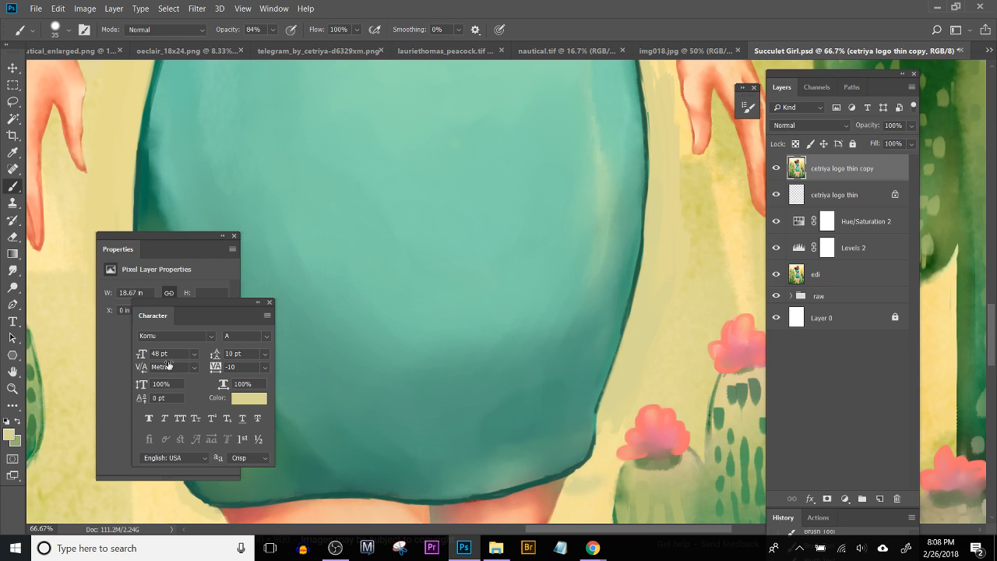
Step: Blend the painted yellow background along the outside of the skirt's right outline with the Smudge tool
{"action": "left_click", "coordinate": [12, 269]}
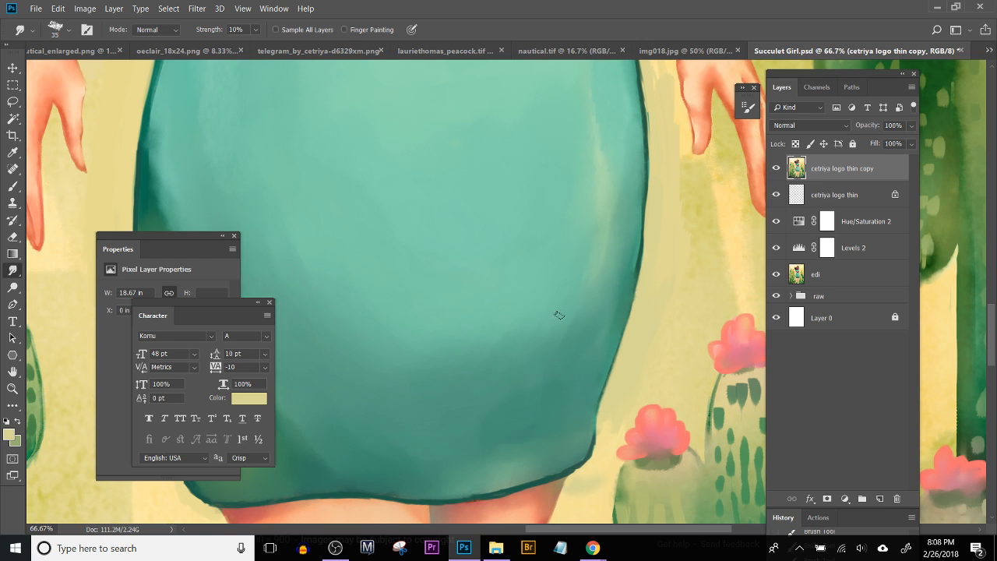
{"action": "scroll", "coordinate": [553, 309], "scroll_direction": "up", "scroll_amount": 3}
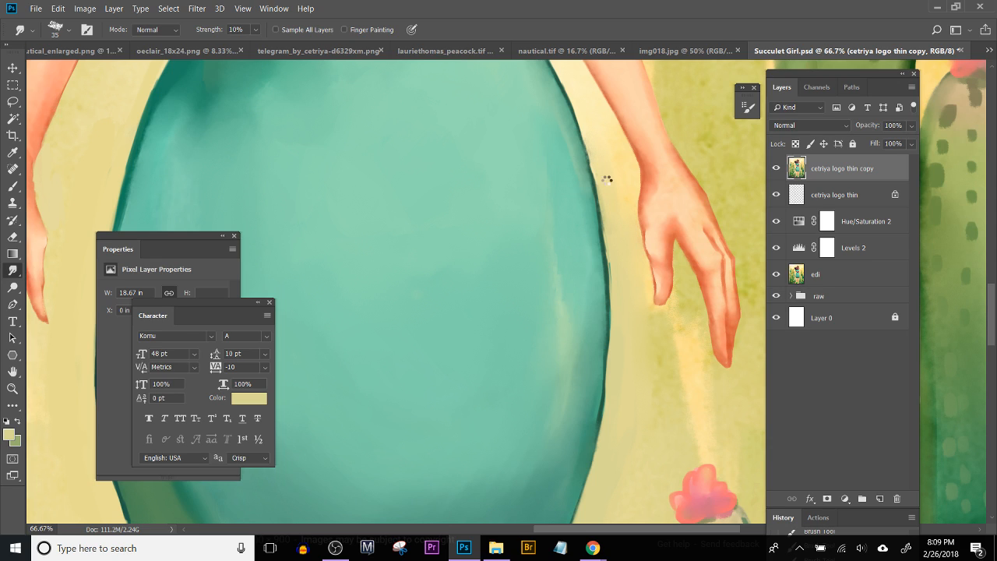
{"action": "mouse_move", "coordinate": [609, 182]}
{"action": "left_mouse_down"}
{"action": "mouse_move", "coordinate": [605, 149]}
{"action": "mouse_move", "coordinate": [608, 204]}
{"action": "mouse_move", "coordinate": [602, 143]}
{"action": "mouse_move", "coordinate": [622, 210]}
{"action": "left_mouse_up"}
Step: Blend the pale yellow background between the left-side hand and the skirt's left edge with the Smudge tool at 10% strength
{"action": "left_click_drag", "start_coordinate": [450, 332], "coordinate": [595, 149]}
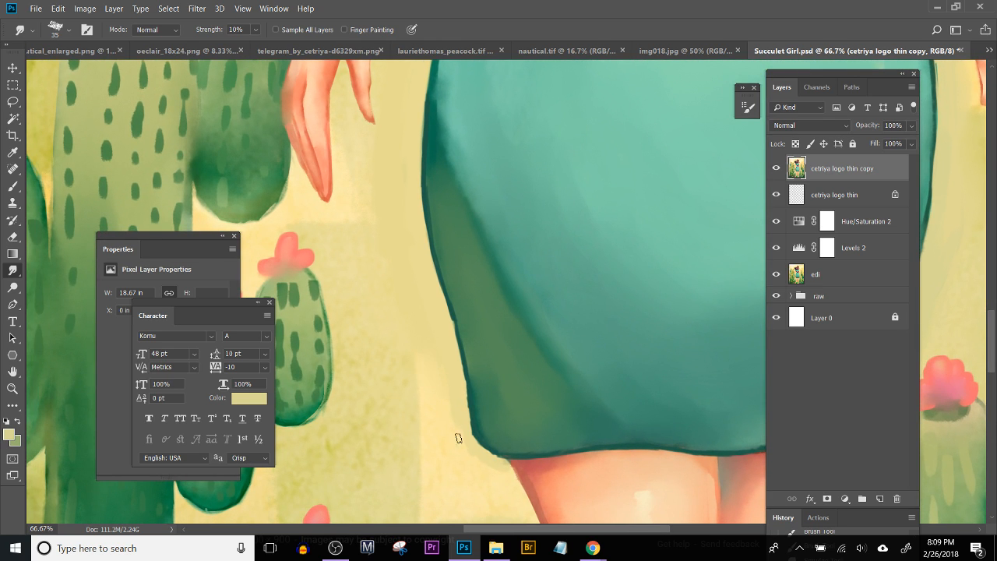
{"action": "left_click_drag", "start_coordinate": [497, 464], "coordinate": [501, 489]}
{"action": "key", "text": "b"}
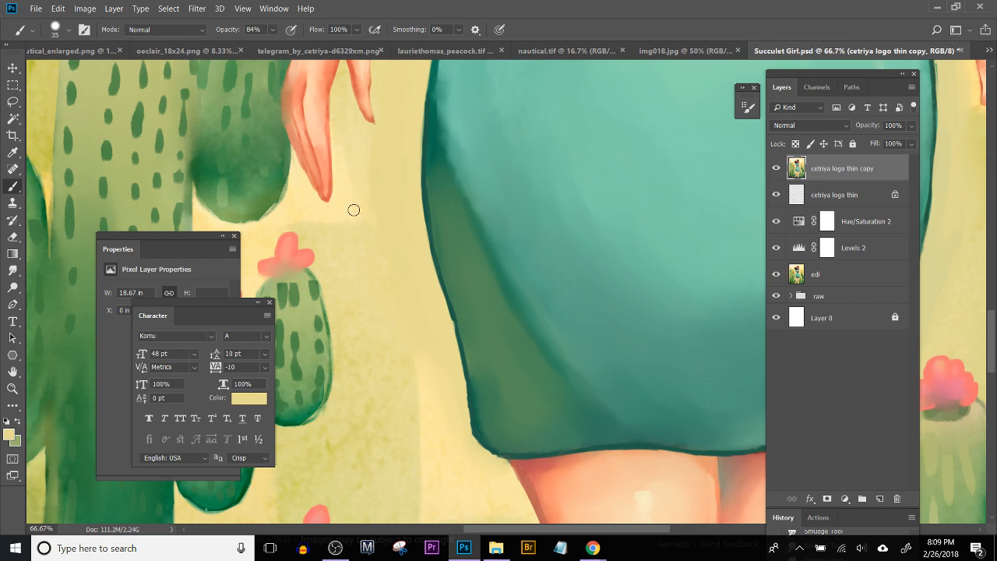
{"action": "left_click", "coordinate": [14, 270]}
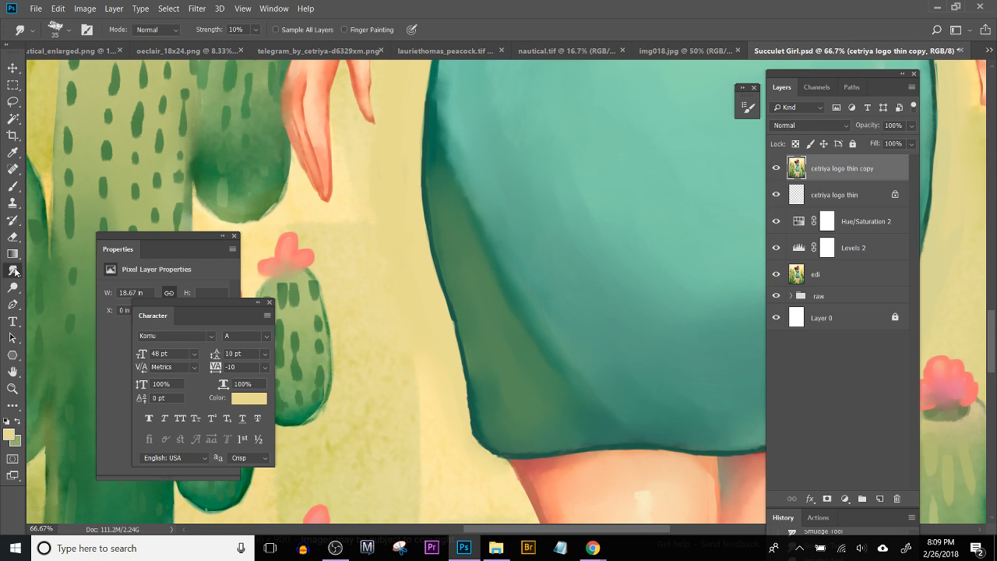
{"action": "mouse_move", "coordinate": [383, 152]}
{"action": "left_mouse_down"}
{"action": "mouse_move", "coordinate": [350, 311]}
{"action": "mouse_move", "coordinate": [356, 389]}
{"action": "left_mouse_up"}
{"action": "mouse_move", "coordinate": [398, 174]}
{"action": "left_mouse_down"}
{"action": "mouse_move", "coordinate": [367, 251]}
{"action": "mouse_move", "coordinate": [374, 304]}
{"action": "left_mouse_up"}
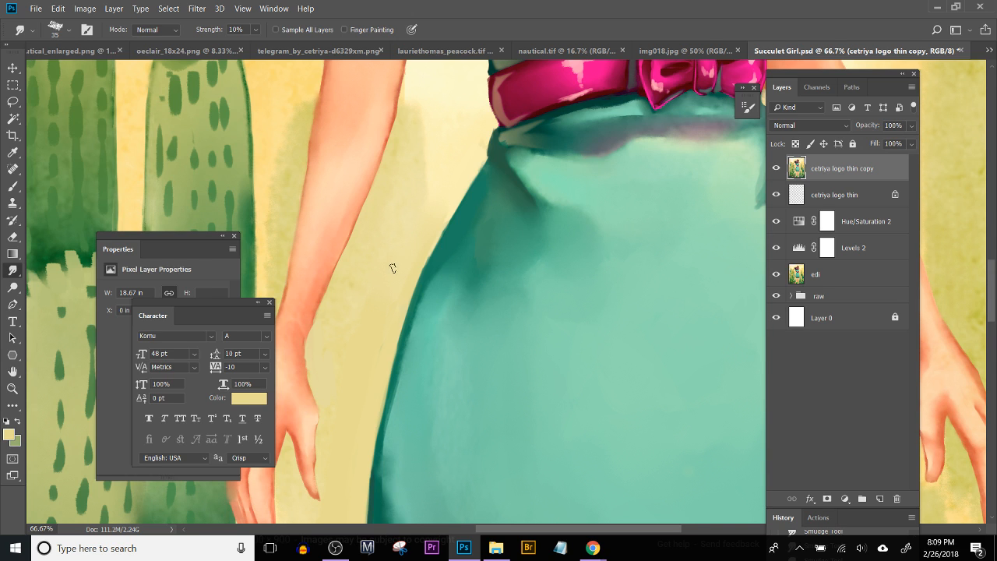
Step: Smudge the dark fold at the right side of the waist into the surrounding teal
{"action": "left_click_drag", "start_coordinate": [547, 370], "coordinate": [279, 379]}
{"action": "left_click_drag", "start_coordinate": [565, 401], "coordinate": [298, 405]}
{"action": "left_click_drag", "start_coordinate": [362, 299], "coordinate": [568, 274]}
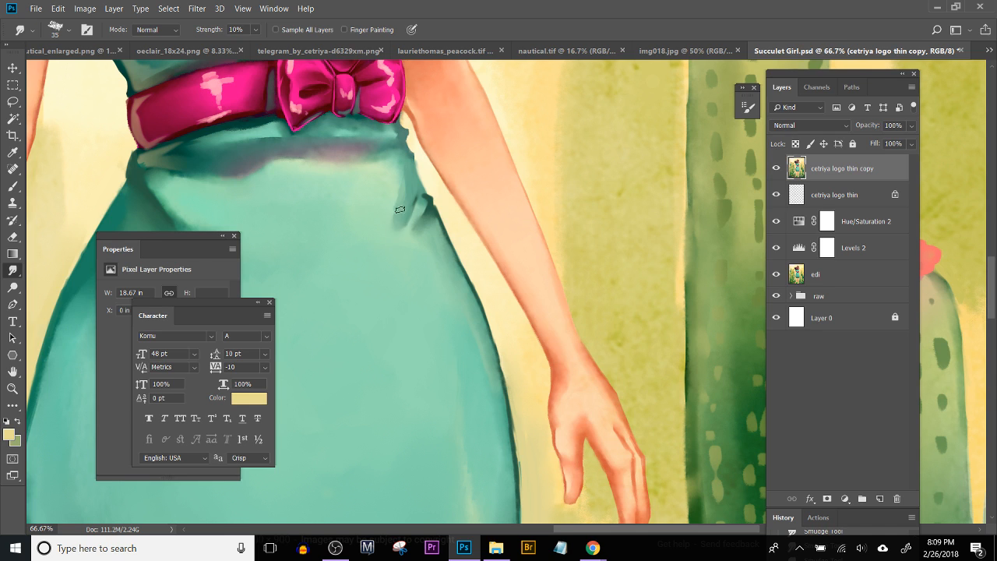
{"action": "mouse_move", "coordinate": [404, 204]}
{"action": "left_mouse_down"}
{"action": "mouse_move", "coordinate": [398, 174]}
{"action": "mouse_move", "coordinate": [405, 214]}
{"action": "mouse_move", "coordinate": [402, 193]}
{"action": "mouse_move", "coordinate": [387, 244]}
{"action": "left_mouse_up"}
Step: Choose the small 7 px preset for the Brush tool to refine the skirt's right outline
{"action": "scroll", "coordinate": [430, 323], "scroll_direction": "up", "scroll_amount": 3}
{"action": "key", "text": "b"}
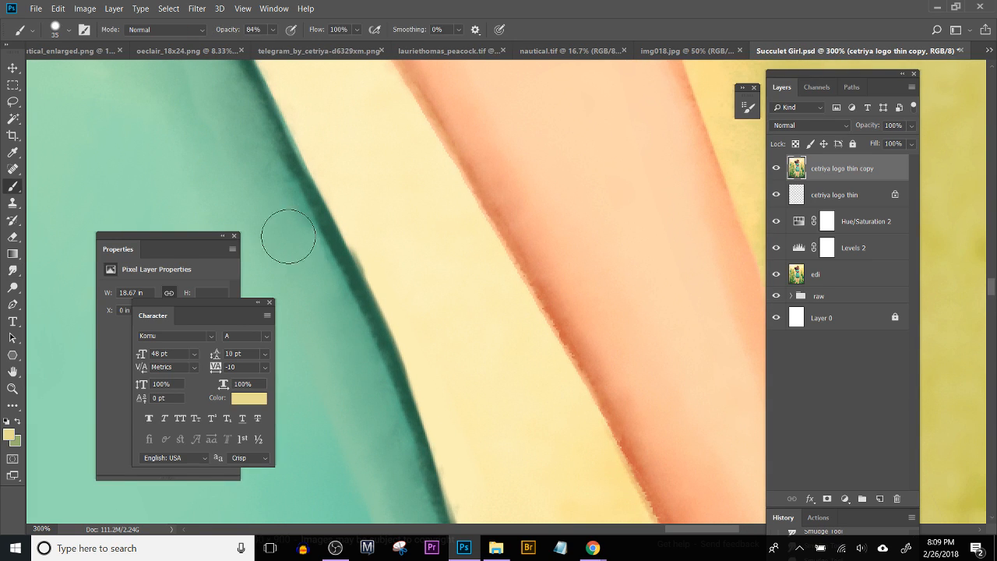
{"action": "left_click", "coordinate": [58, 30]}
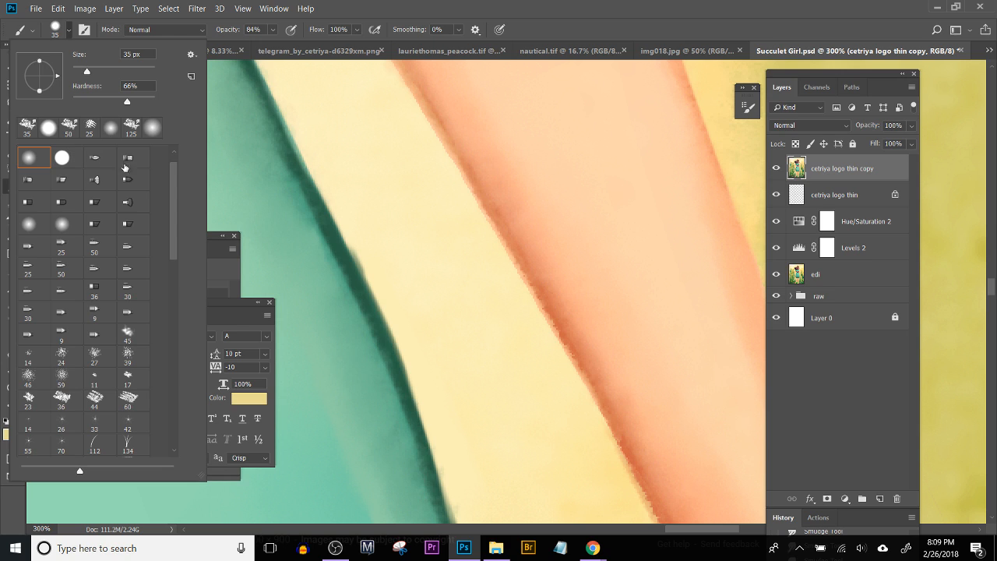
{"action": "scroll", "coordinate": [168, 233], "scroll_direction": "down", "scroll_amount": 3}
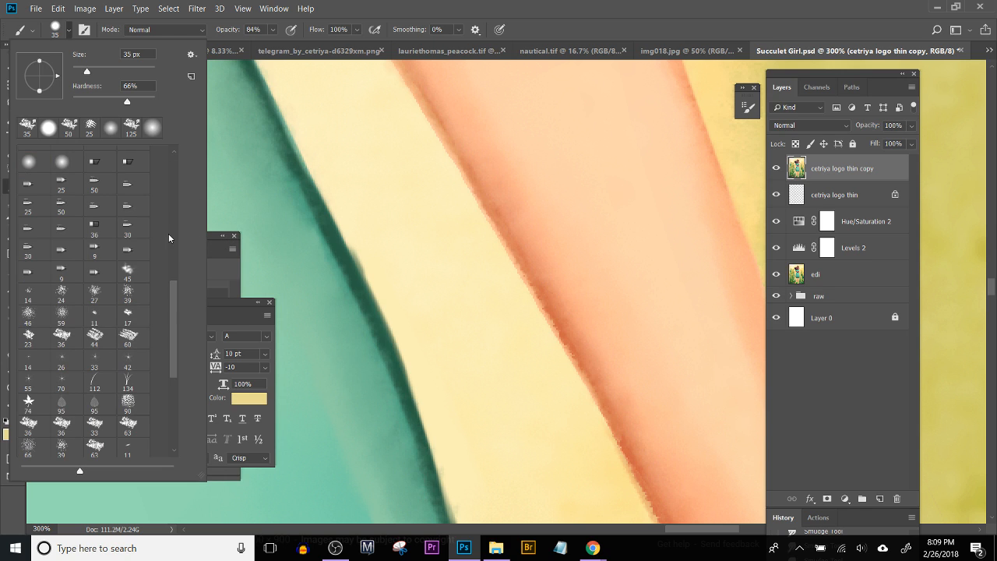
{"action": "scroll", "coordinate": [183, 352], "scroll_direction": "down", "scroll_amount": 10}
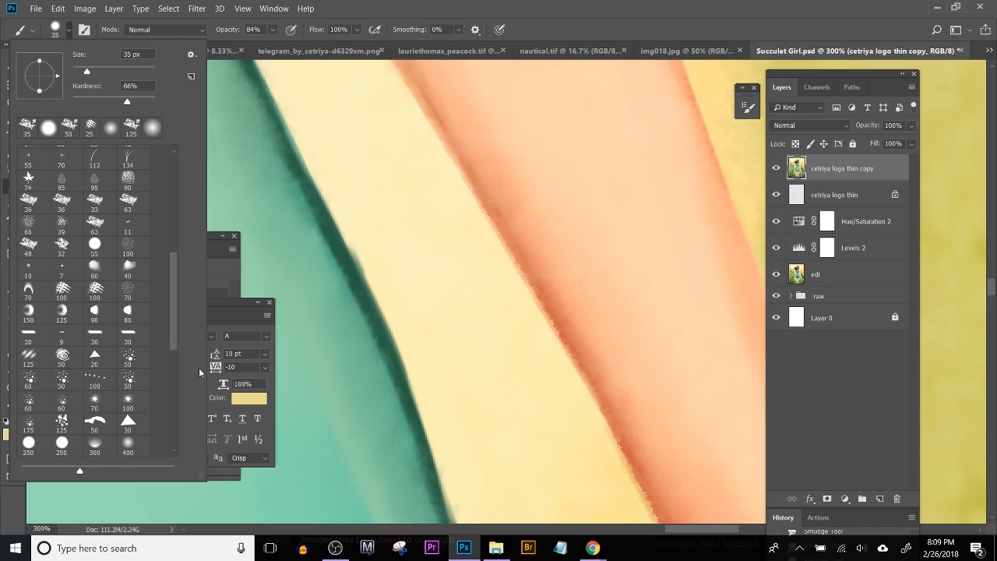
{"action": "left_click_drag", "start_coordinate": [173, 291], "coordinate": [208, 444]}
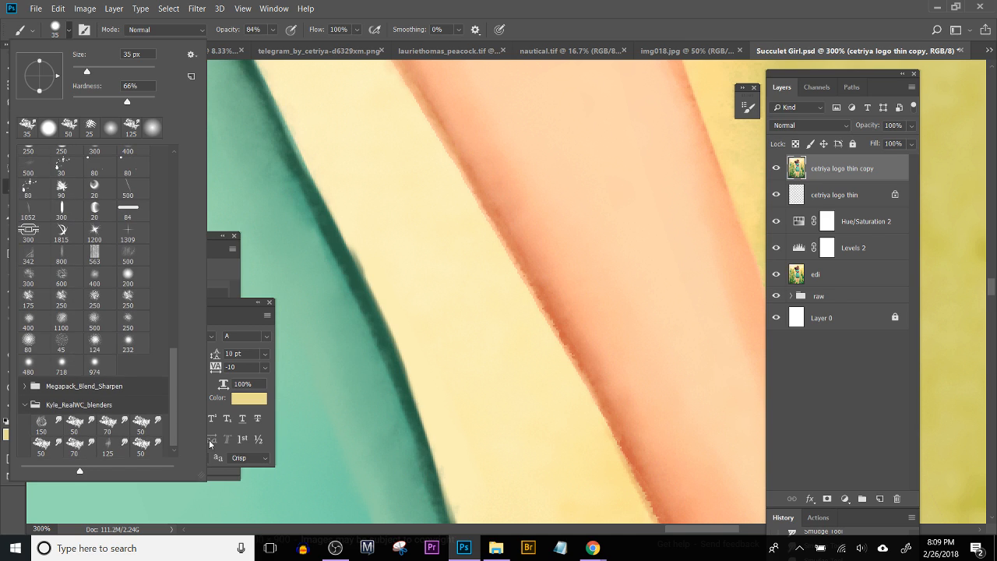
{"action": "left_click_drag", "start_coordinate": [176, 374], "coordinate": [167, 294]}
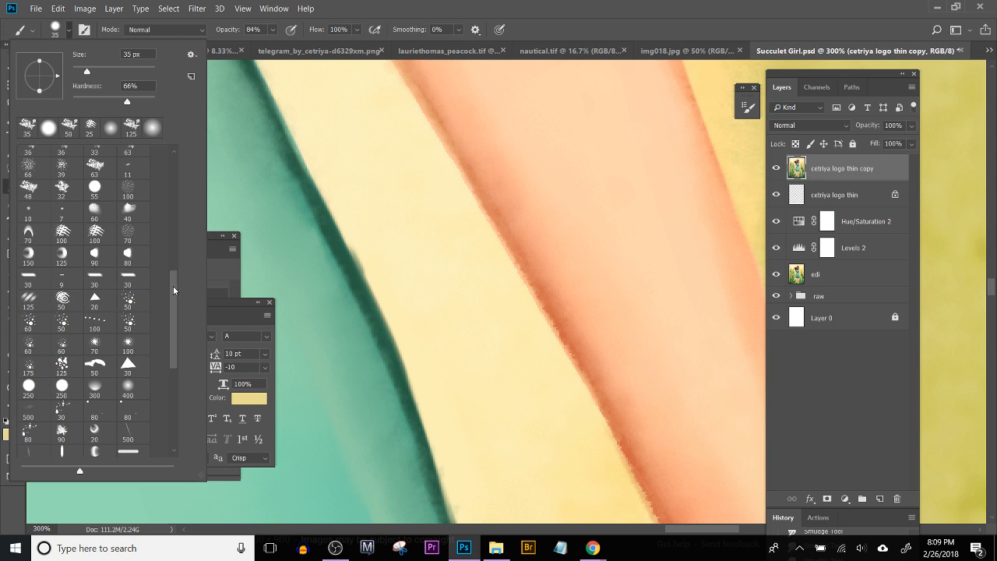
{"action": "scroll", "coordinate": [173, 286], "scroll_direction": "up", "scroll_amount": 3}
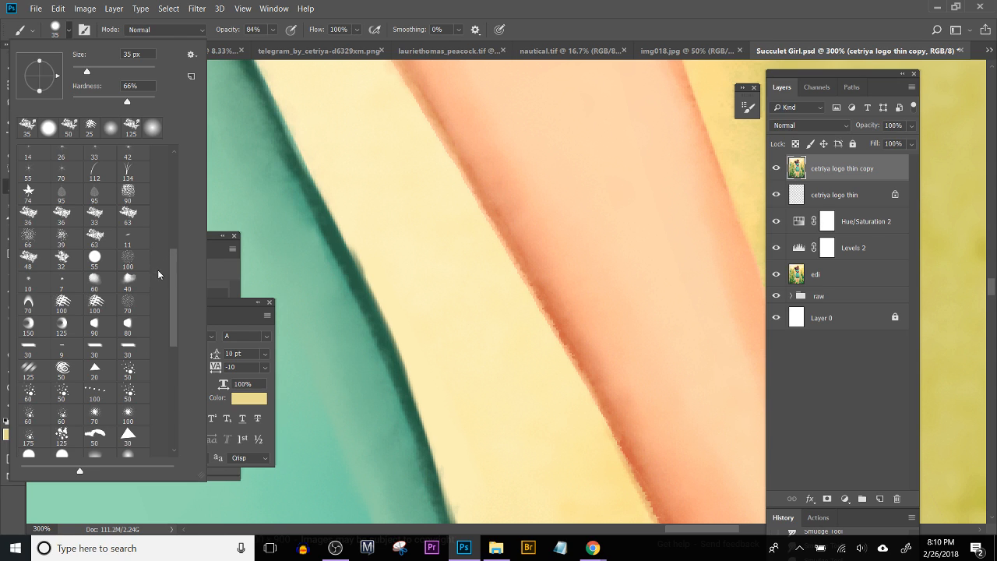
{"action": "mouse_move", "coordinate": [177, 278]}
{"action": "left_mouse_down"}
{"action": "mouse_move", "coordinate": [188, 372]}
{"action": "mouse_move", "coordinate": [173, 272]}
{"action": "mouse_move", "coordinate": [184, 326]}
{"action": "mouse_move", "coordinate": [183, 276]}
{"action": "left_mouse_up"}
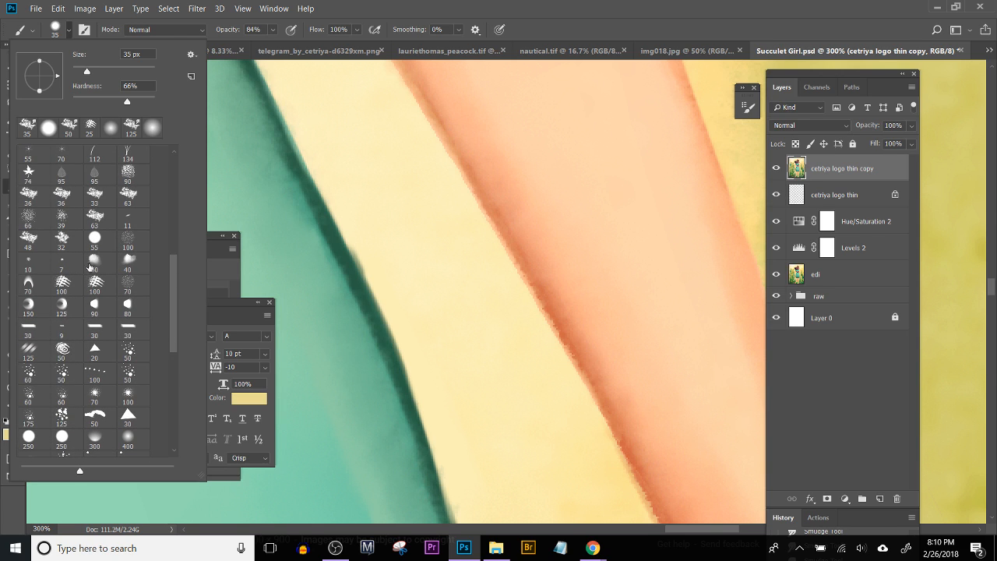
{"action": "left_click", "coordinate": [62, 262]}
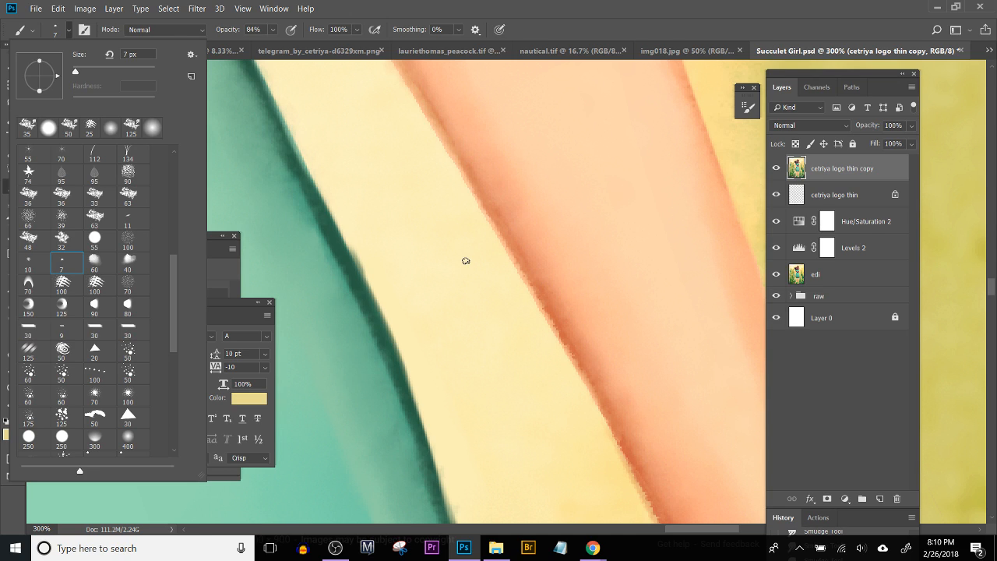
Step: Trim the skirt's right outline from the waist fold down to the hip by painting sampled cream and pale yellow outside it
{"action": "left_click_drag", "start_coordinate": [380, 252], "coordinate": [441, 322]}
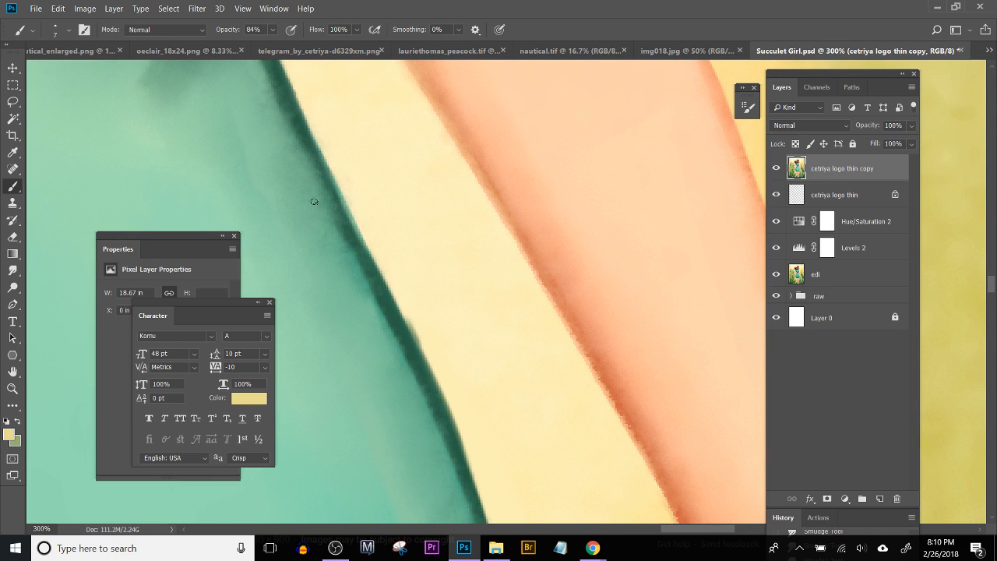
{"action": "left_click", "coordinate": [412, 294], "text": "alt"}
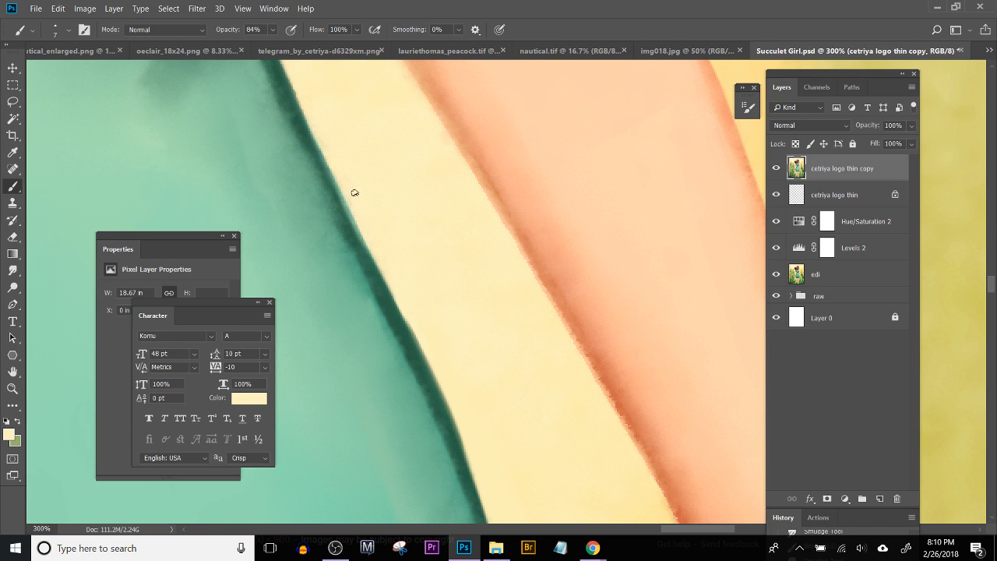
{"action": "mouse_move", "coordinate": [367, 227]}
{"action": "left_mouse_down"}
{"action": "mouse_move", "coordinate": [328, 148]}
{"action": "mouse_move", "coordinate": [428, 367]}
{"action": "left_mouse_up"}
{"action": "left_click_drag", "start_coordinate": [361, 248], "coordinate": [354, 229]}
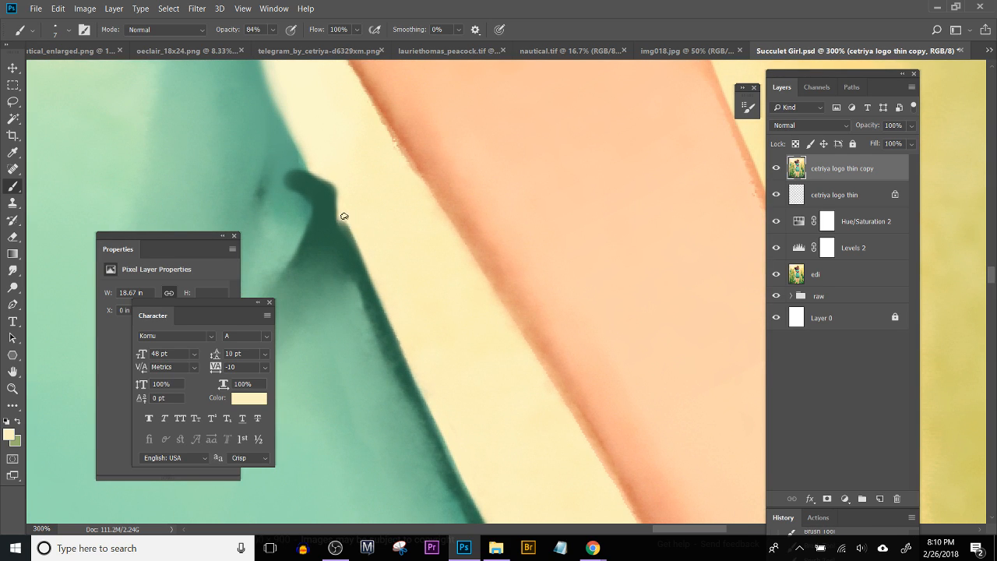
{"action": "left_click_drag", "start_coordinate": [310, 158], "coordinate": [343, 211]}
{"action": "mouse_move", "coordinate": [421, 337]}
{"action": "left_mouse_down"}
{"action": "mouse_move", "coordinate": [391, 303]}
{"action": "mouse_move", "coordinate": [343, 167]}
{"action": "left_mouse_up"}
{"action": "left_click_drag", "start_coordinate": [420, 401], "coordinate": [335, 145]}
{"action": "mouse_move", "coordinate": [475, 378]}
{"action": "left_mouse_down"}
{"action": "mouse_move", "coordinate": [395, 233]}
{"action": "mouse_move", "coordinate": [479, 359]}
{"action": "left_mouse_up"}
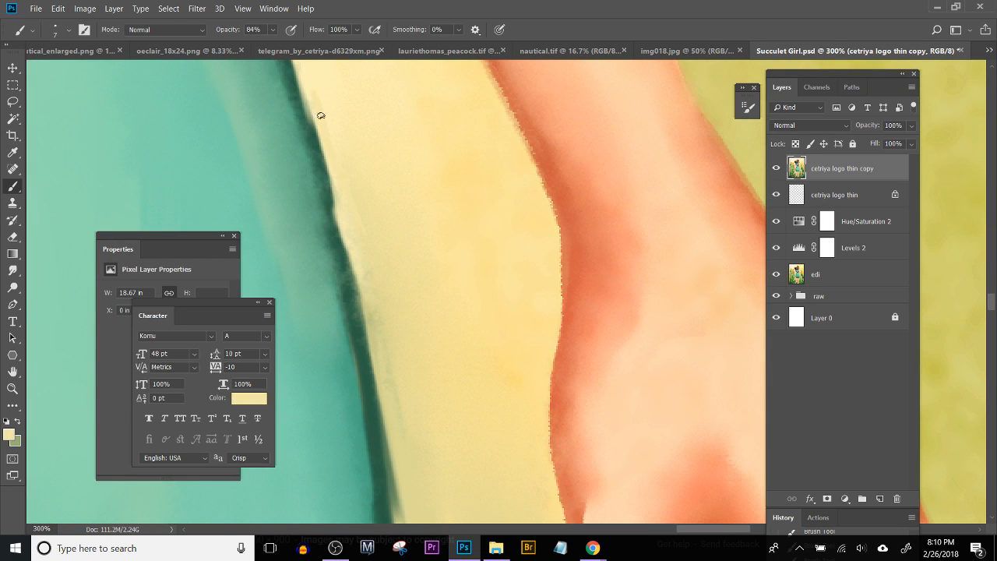
{"action": "left_click_drag", "start_coordinate": [365, 260], "coordinate": [379, 319]}
Step: Redraw the skirt's right outline beside the wrist with sampled dark green, using the 7 px brush to even out its curve
{"action": "key", "text": "ctrl+minus"}
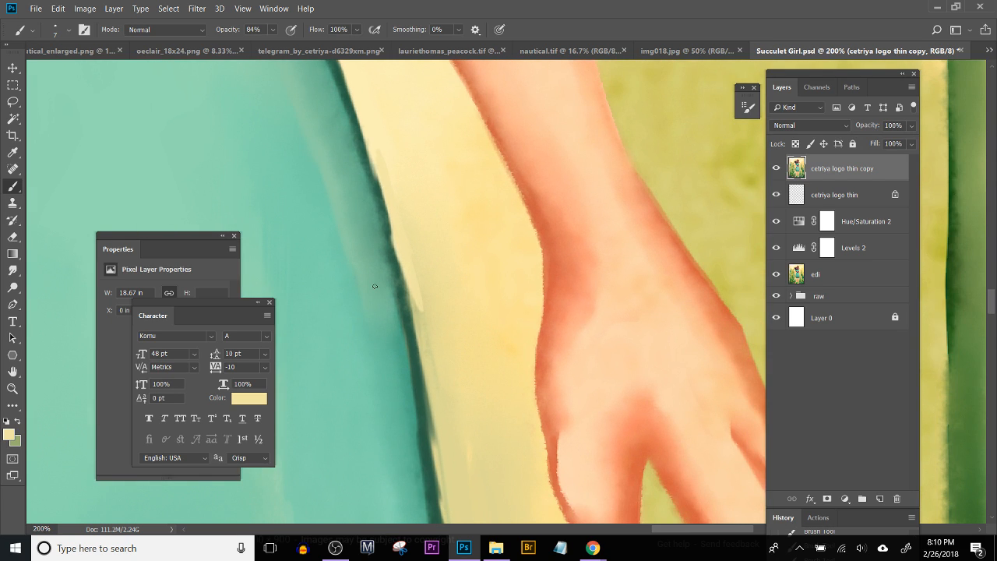
{"action": "key", "text": "x"}
{"action": "left_click", "coordinate": [380, 209], "text": "alt"}
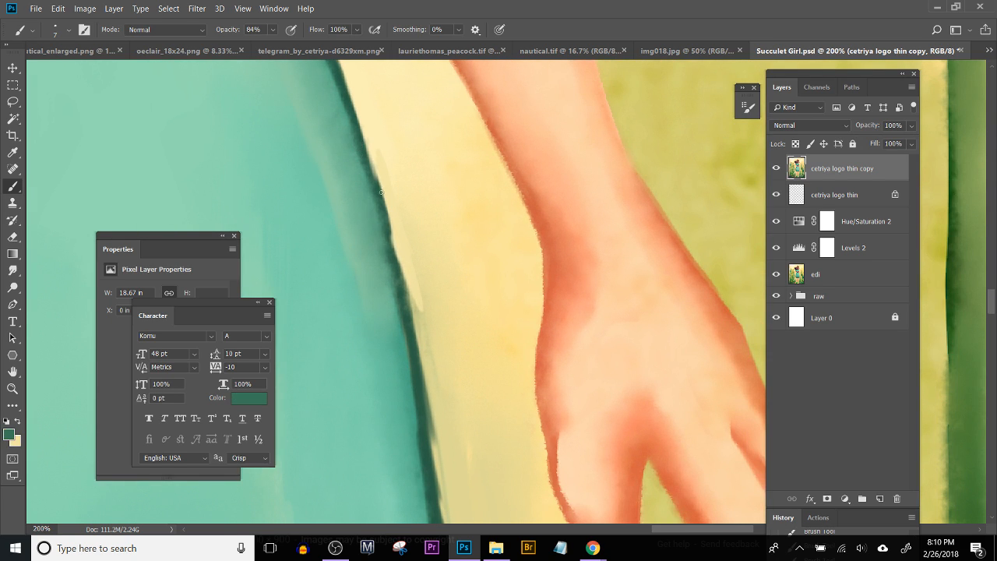
{"action": "left_click", "coordinate": [352, 113], "text": "alt"}
{"action": "left_click_drag", "start_coordinate": [359, 127], "coordinate": [373, 159]}
{"action": "key", "text": "ctrl+z"}
{"action": "left_click_drag", "start_coordinate": [353, 111], "coordinate": [404, 278]}
{"action": "left_click_drag", "start_coordinate": [387, 211], "coordinate": [411, 291]}
{"action": "left_click_drag", "start_coordinate": [396, 239], "coordinate": [410, 314]}
{"action": "left_click_drag", "start_coordinate": [387, 231], "coordinate": [408, 310]}
{"action": "left_click_drag", "start_coordinate": [400, 264], "coordinate": [416, 348]}
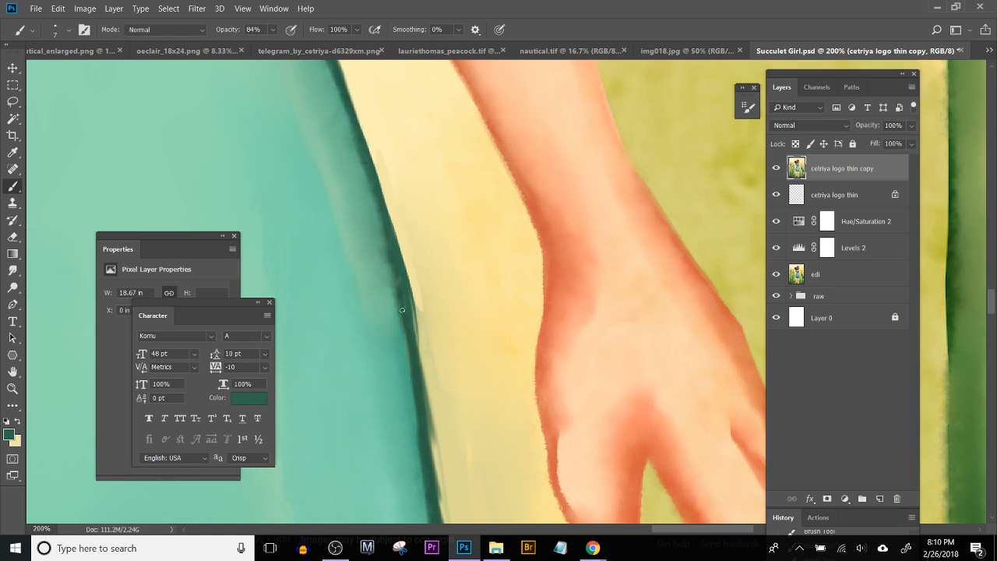
{"action": "left_click_drag", "start_coordinate": [406, 305], "coordinate": [424, 371]}
Step: Thin the redrawn outline beside the wrist and hand by painting sampled pale yellow along its outer edge
{"action": "key", "text": "x"}
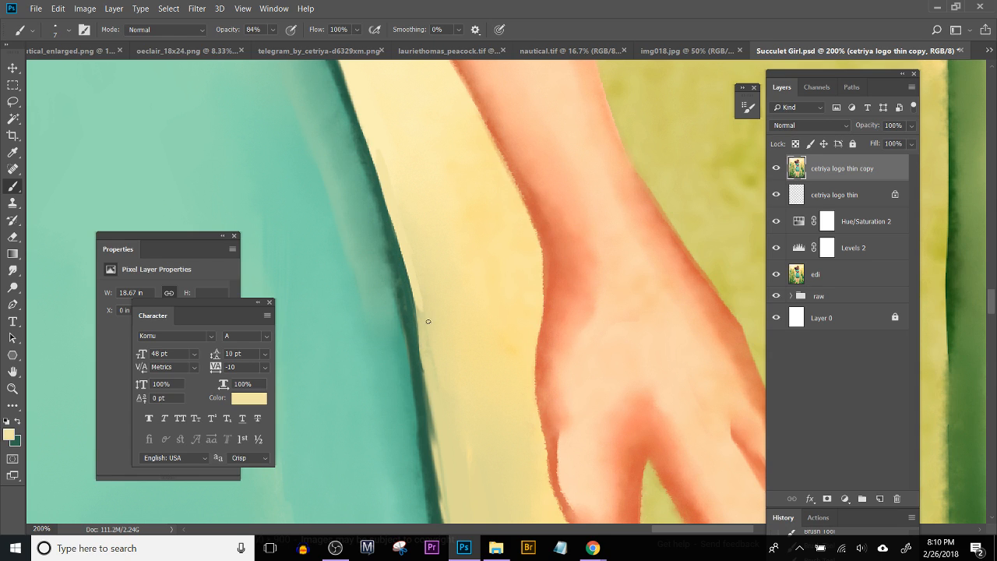
{"action": "left_click", "coordinate": [430, 307], "text": "alt"}
{"action": "left_click_drag", "start_coordinate": [397, 227], "coordinate": [421, 321]}
{"action": "left_click_drag", "start_coordinate": [381, 181], "coordinate": [402, 257]}
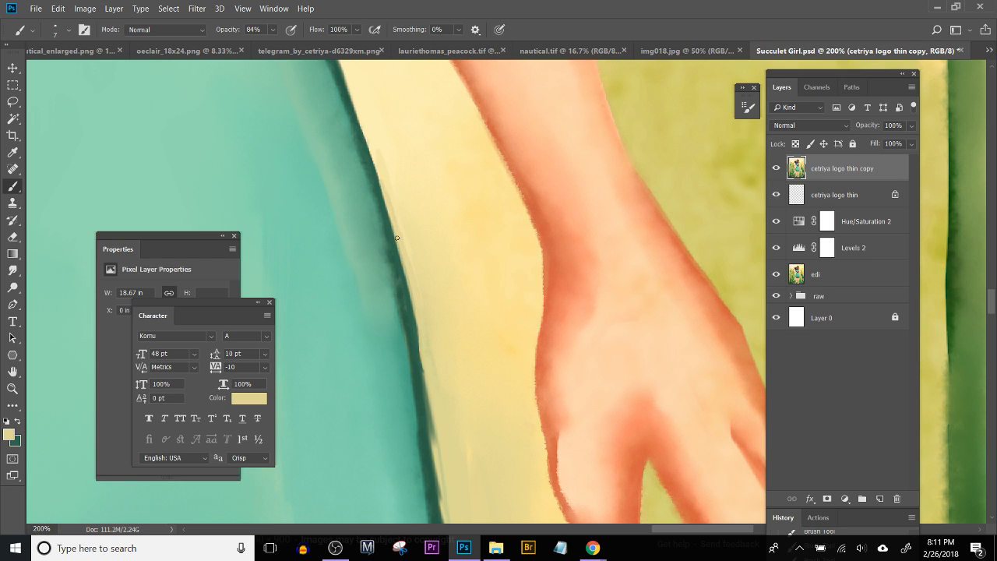
{"action": "left_click_drag", "start_coordinate": [464, 421], "coordinate": [425, 308]}
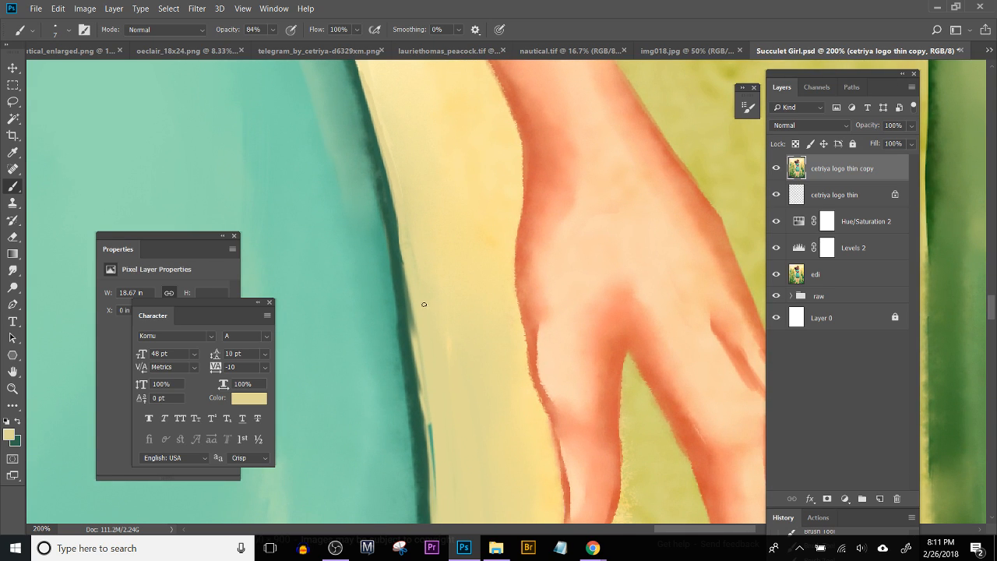
{"action": "left_click_drag", "start_coordinate": [407, 273], "coordinate": [415, 335]}
{"action": "left_click_drag", "start_coordinate": [396, 219], "coordinate": [397, 232]}
{"action": "left_click_drag", "start_coordinate": [394, 201], "coordinate": [404, 275]}
{"action": "left_click_drag", "start_coordinate": [385, 162], "coordinate": [402, 238]}
Step: Cover the stray teal marks outside the outline beside the thumb with freshly sampled pale yellow
{"action": "scroll", "coordinate": [397, 338], "scroll_direction": "down", "scroll_amount": 2}
{"action": "mouse_move", "coordinate": [421, 362]}
{"action": "left_mouse_down"}
{"action": "mouse_move", "coordinate": [432, 454]}
{"action": "mouse_move", "coordinate": [433, 375]}
{"action": "left_mouse_up"}
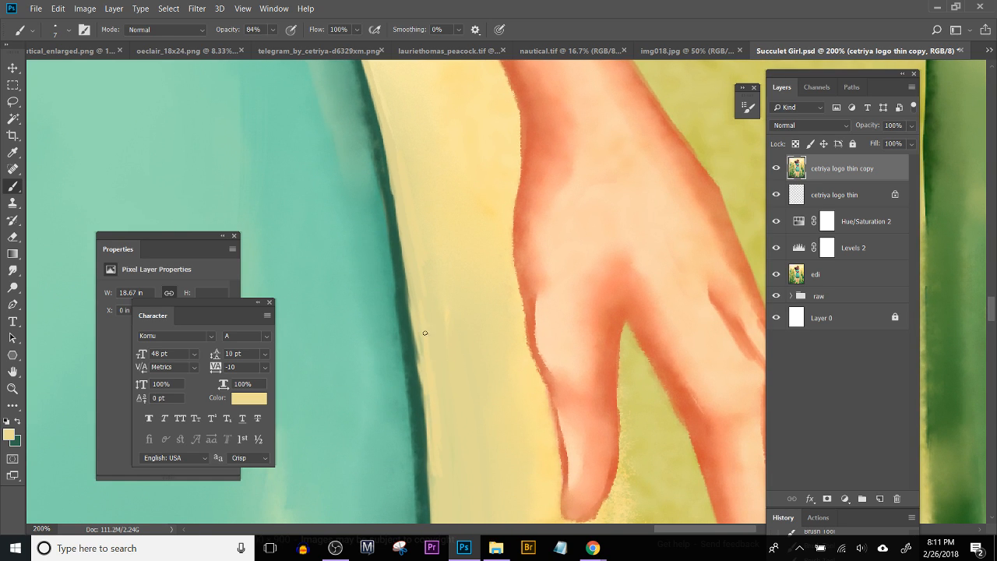
{"action": "left_click_drag", "start_coordinate": [418, 300], "coordinate": [430, 399]}
{"action": "left_click_drag", "start_coordinate": [418, 304], "coordinate": [428, 413]}
{"action": "left_click_drag", "start_coordinate": [408, 308], "coordinate": [410, 242]}
{"action": "left_click_drag", "start_coordinate": [407, 195], "coordinate": [400, 216]}
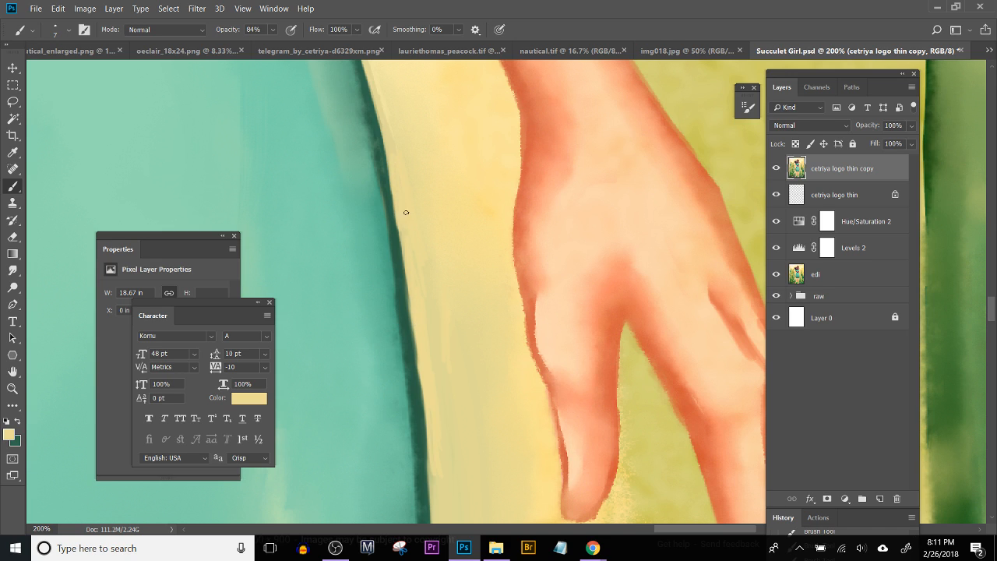
Step: Blend the retouched background strokes along the skirt's right outline with the Smudge tool at size 15
{"action": "left_click", "coordinate": [13, 270]}
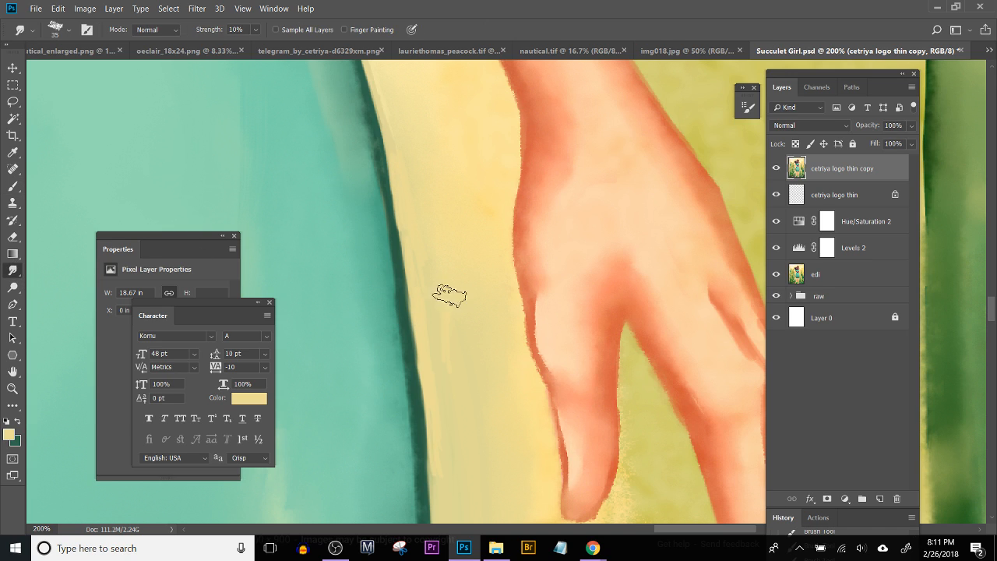
{"action": "key", "text": "bracketleft"}
{"action": "key", "text": "bracketleft"}
{"action": "scroll", "coordinate": [483, 355], "scroll_direction": "up", "scroll_amount": 5}
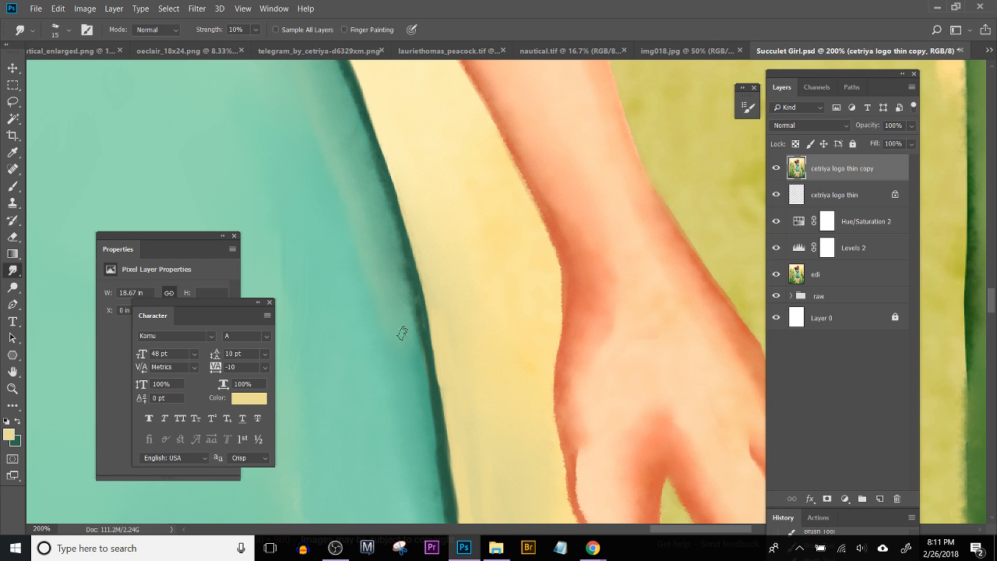
{"action": "scroll", "coordinate": [395, 313], "scroll_direction": "down", "scroll_amount": 4}
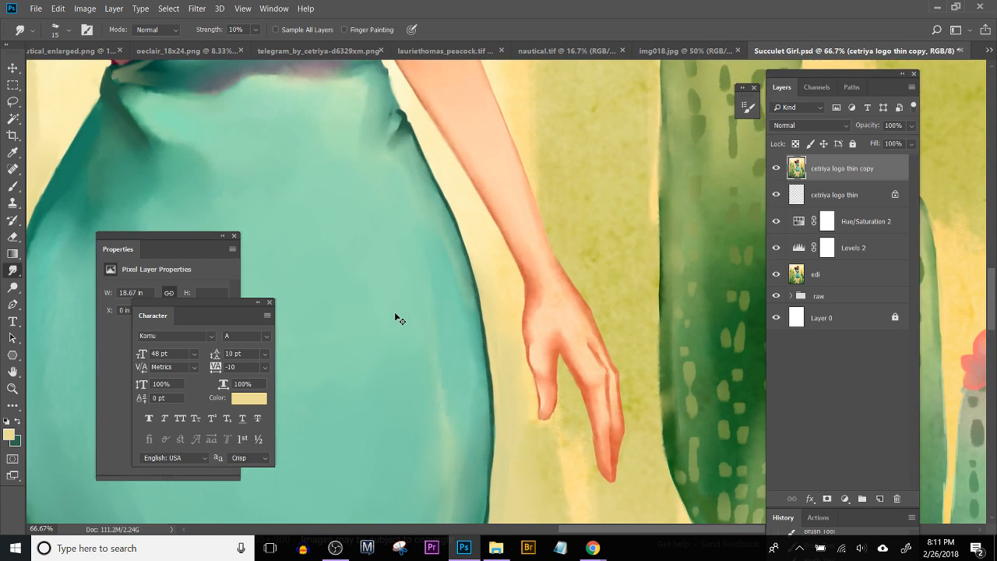
{"action": "scroll", "coordinate": [395, 311], "scroll_direction": "up", "scroll_amount": 4}
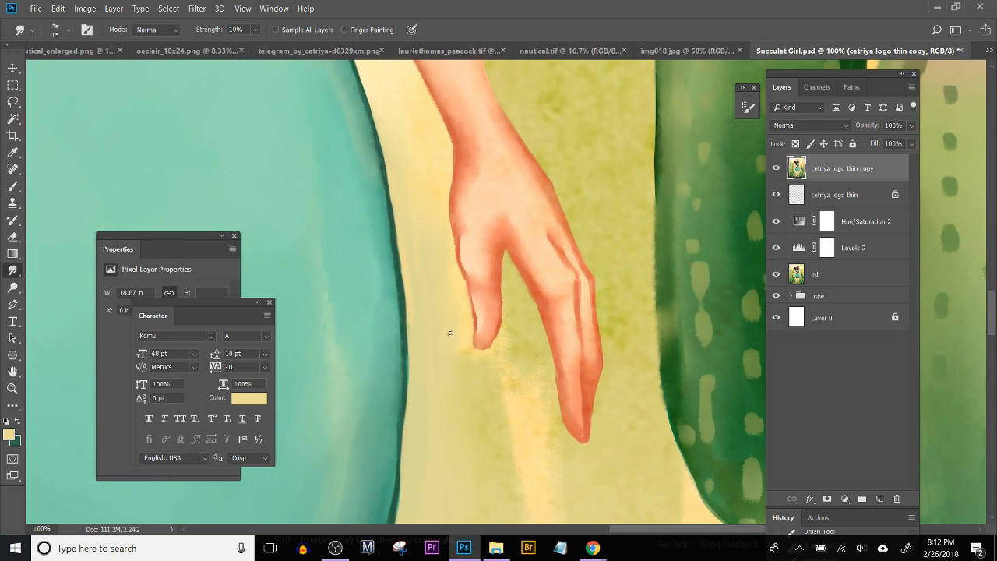
{"action": "scroll", "coordinate": [426, 207], "scroll_direction": "down", "scroll_amount": 5}
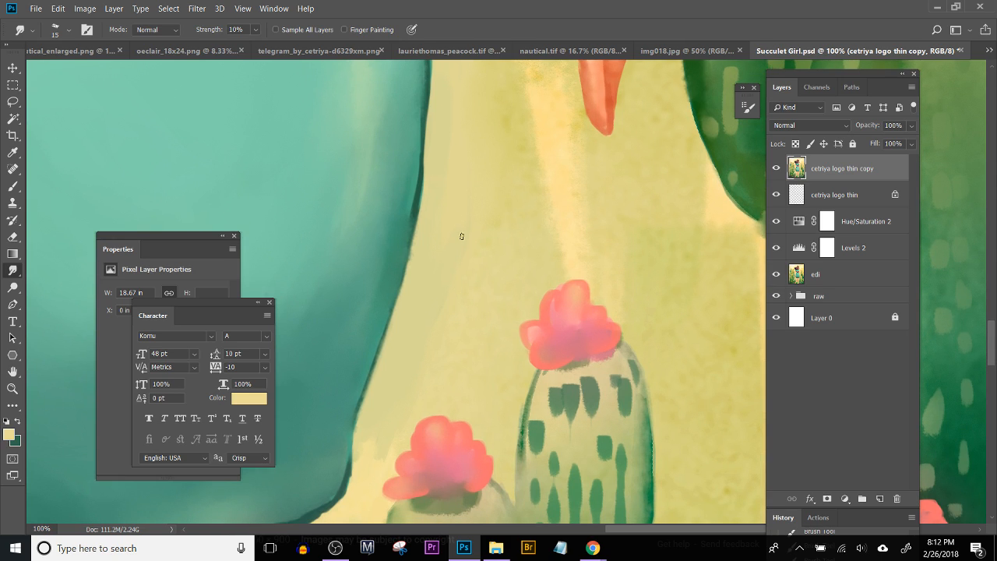
Step: Paint sampled light yellow beside the skirt's lower right edge above the small pink flower, using a size 70 bristle brush
{"action": "key", "text": "bracketright"}
{"action": "key", "text": "bracketright"}
{"action": "key", "text": "bracketright"}
{"action": "key", "text": "bracketright"}
{"action": "key", "text": "bracketright"}
{"action": "key", "text": "b"}
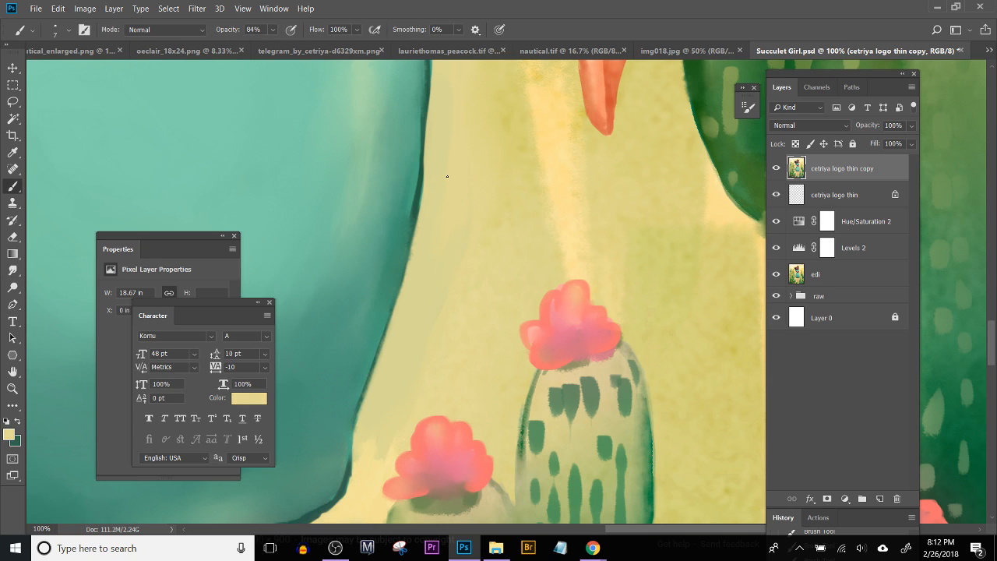
{"action": "key", "text": "bracketright"}
{"action": "key", "text": "bracketright"}
{"action": "key", "text": "bracketright"}
{"action": "key", "text": "bracketright"}
{"action": "key", "text": "bracketright"}
{"action": "key", "text": "bracketright"}
{"action": "key", "text": "bracketright"}
{"action": "key", "text": "bracketright"}
{"action": "key", "text": "bracketright"}
{"action": "key", "text": "bracketright"}
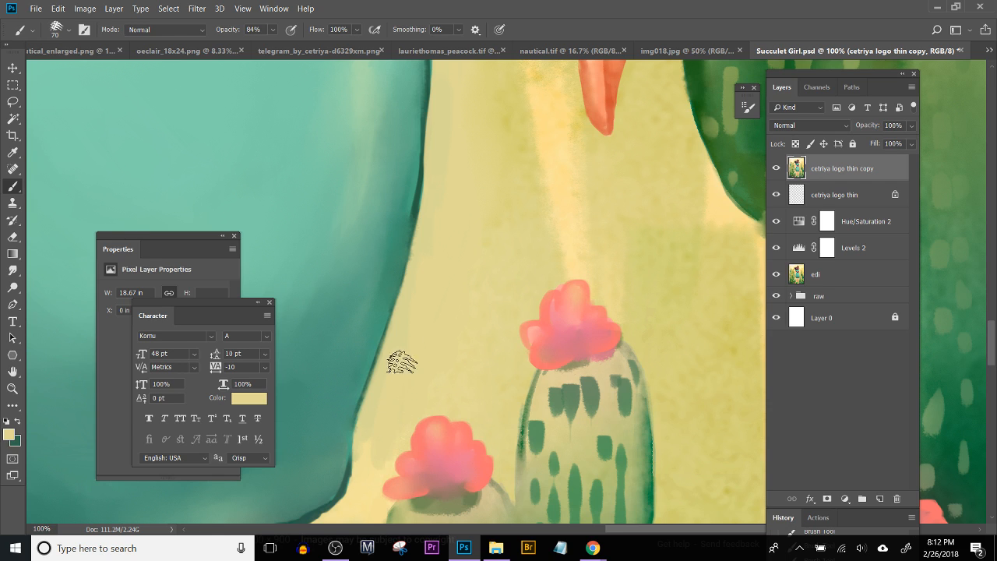
{"action": "key", "text": "alt"}
{"action": "left_click", "coordinate": [375, 467], "text": "alt"}
{"action": "mouse_move", "coordinate": [384, 401]}
{"action": "left_mouse_down"}
{"action": "mouse_move", "coordinate": [376, 443]}
{"action": "mouse_move", "coordinate": [367, 422]}
{"action": "mouse_move", "coordinate": [367, 451]}
{"action": "mouse_move", "coordinate": [400, 363]}
{"action": "mouse_move", "coordinate": [387, 428]}
{"action": "mouse_move", "coordinate": [412, 356]}
{"action": "mouse_move", "coordinate": [404, 292]}
{"action": "left_mouse_up"}
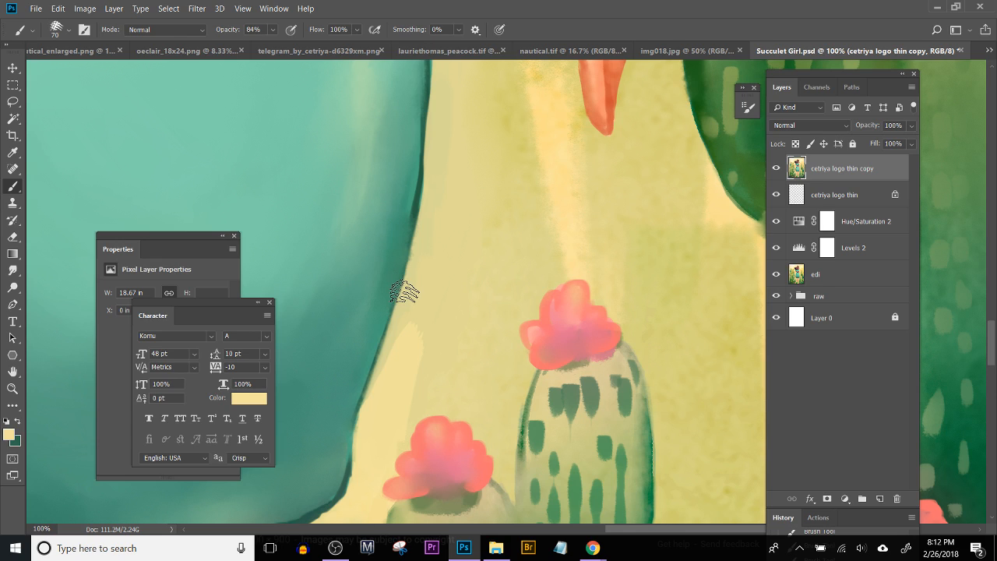
Step: Reduce the bristle brush to size 45 and extend the light yellow upward along the skirt's lower right outline
{"action": "key", "text": "bracketleft"}
{"action": "key", "text": "bracketleft"}
{"action": "key", "text": "bracketleft"}
{"action": "left_click_drag", "start_coordinate": [425, 218], "coordinate": [372, 415]}
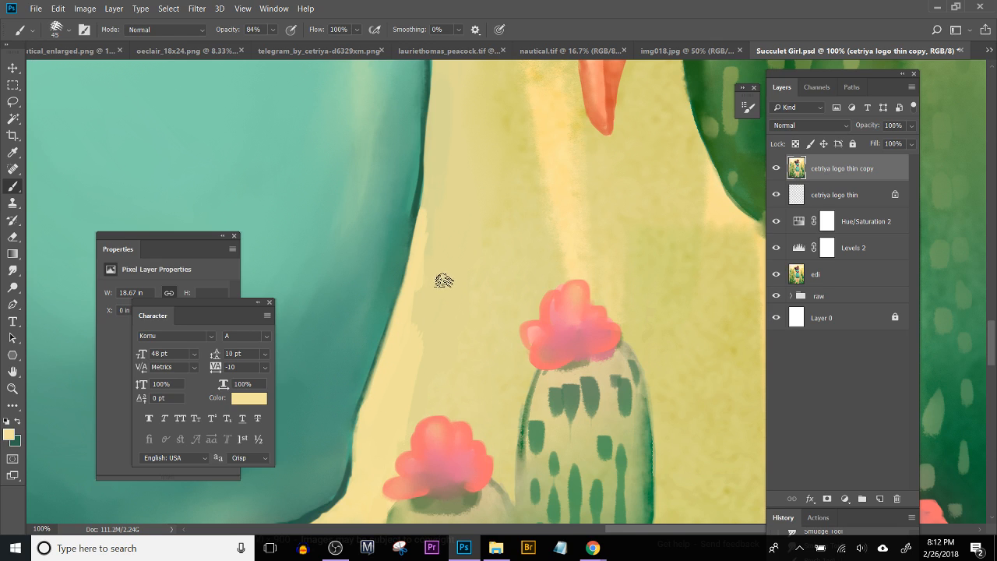
Step: Paint light yellow farther out from the skirt's lower right outline and blend it into the background with the Smudge tool at size 40
{"action": "mouse_move", "coordinate": [441, 273]}
{"action": "left_mouse_down"}
{"action": "mouse_move", "coordinate": [429, 216]}
{"action": "mouse_move", "coordinate": [418, 368]}
{"action": "mouse_move", "coordinate": [440, 359]}
{"action": "mouse_move", "coordinate": [462, 232]}
{"action": "left_mouse_up"}
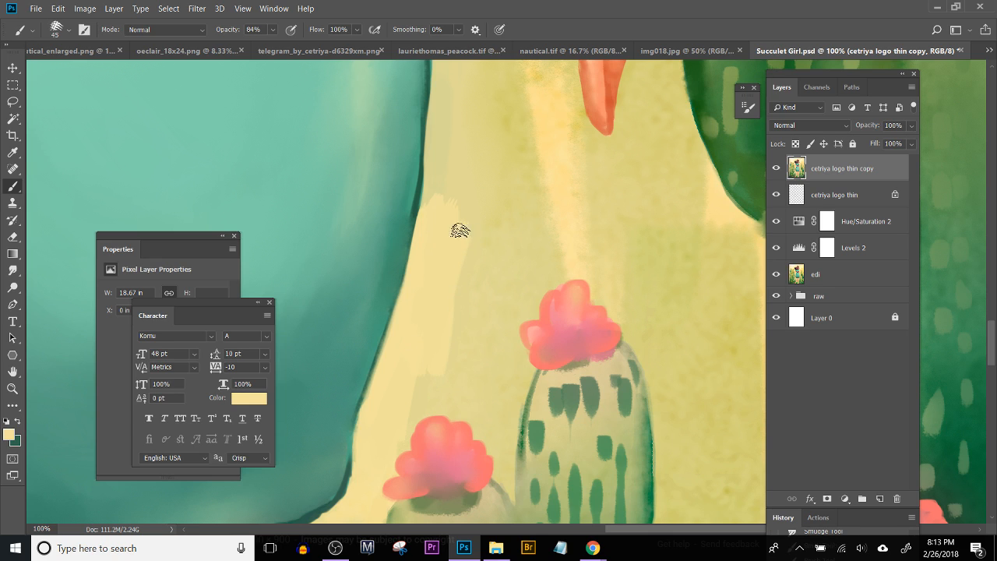
{"action": "left_click", "coordinate": [12, 271]}
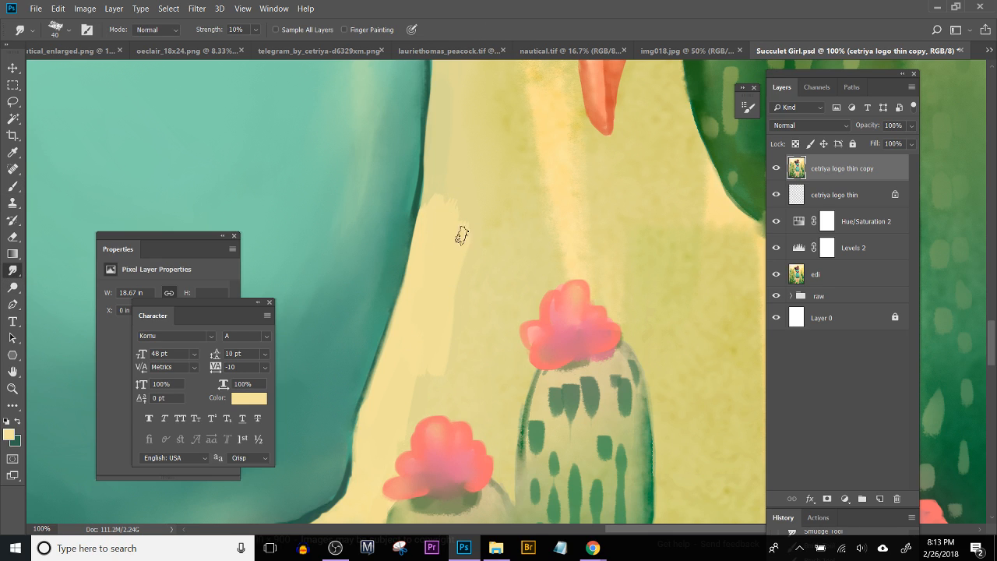
{"action": "left_click_drag", "start_coordinate": [429, 225], "coordinate": [446, 194]}
{"action": "mouse_move", "coordinate": [452, 252]}
{"action": "left_mouse_down"}
{"action": "mouse_move", "coordinate": [447, 158]}
{"action": "mouse_move", "coordinate": [459, 150]}
{"action": "mouse_move", "coordinate": [443, 150]}
{"action": "mouse_move", "coordinate": [437, 171]}
{"action": "mouse_move", "coordinate": [446, 263]}
{"action": "mouse_move", "coordinate": [453, 244]}
{"action": "mouse_move", "coordinate": [451, 319]}
{"action": "mouse_move", "coordinate": [426, 377]}
{"action": "mouse_move", "coordinate": [402, 417]}
{"action": "left_mouse_up"}
{"action": "key", "text": "b"}
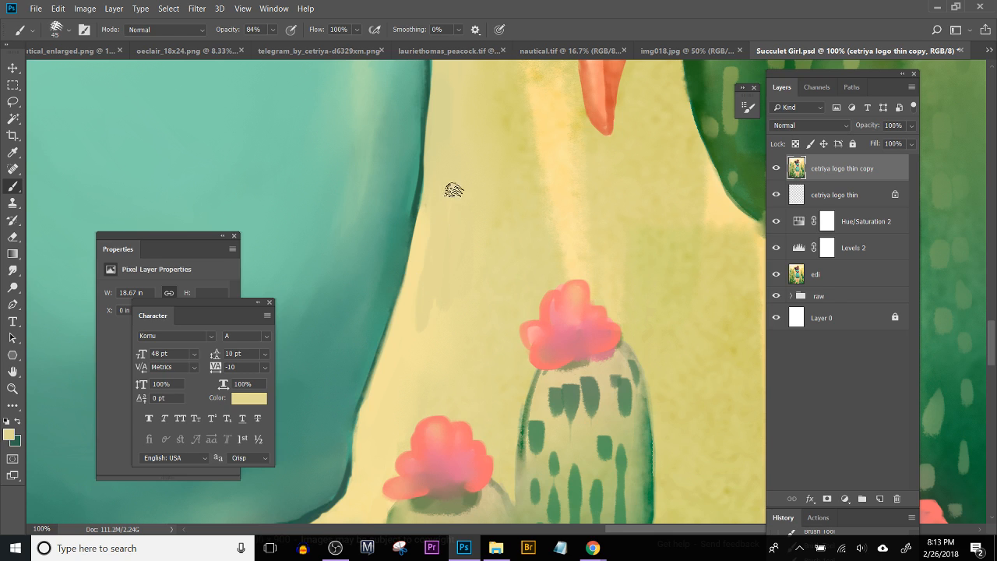
{"action": "left_click", "coordinate": [6, 274]}
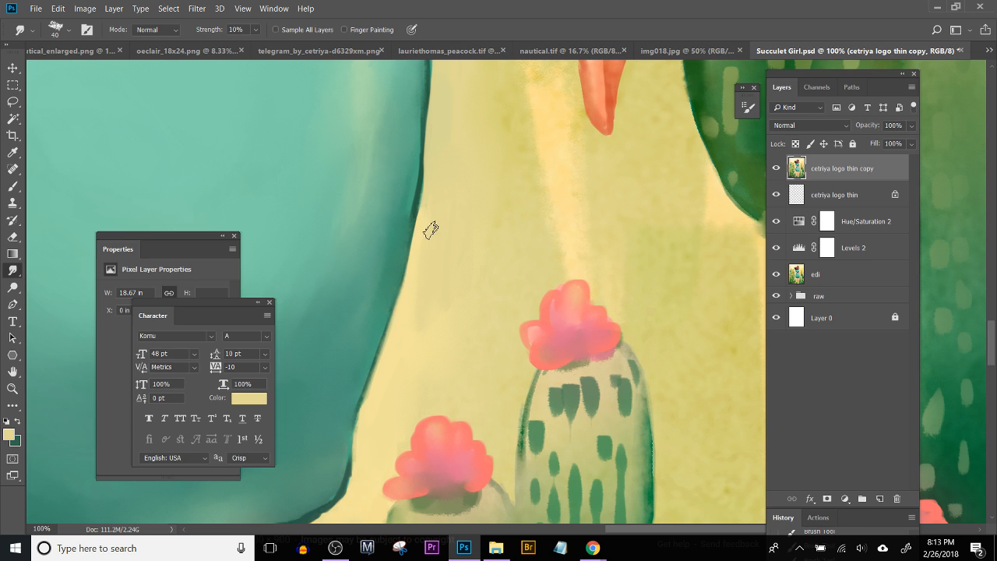
Step: Cover the stray teal smear outside the skirt's lower right hem corner with sampled light yellow using the size 45 bristle brush
{"action": "key", "text": "ctrl+minus"}
{"action": "key", "text": "ctrl+minus"}
{"action": "key", "text": "ctrl+minus"}
{"action": "key", "text": "ctrl+minus"}
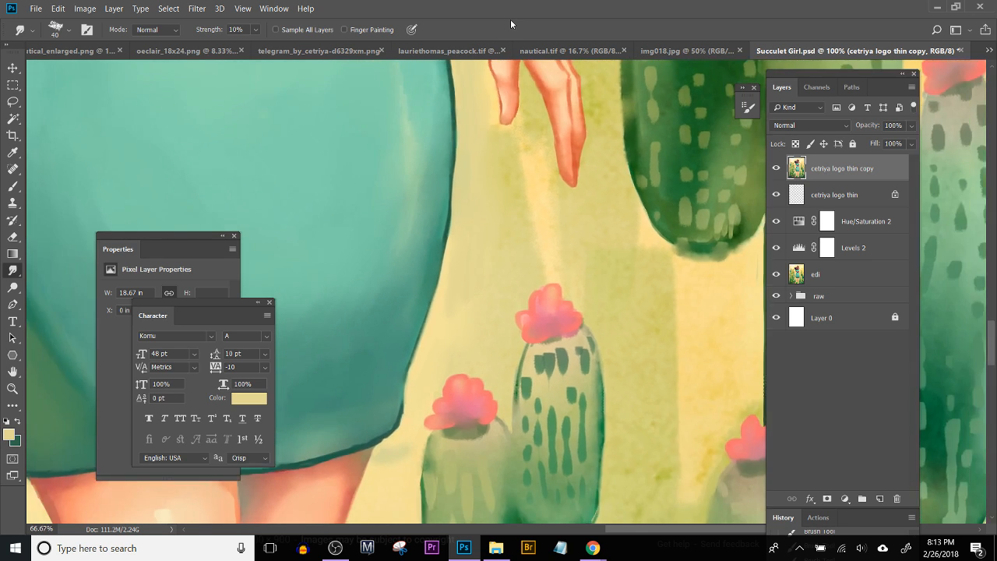
{"action": "key", "text": "ctrl+plus"}
{"action": "key", "text": "ctrl+plus"}
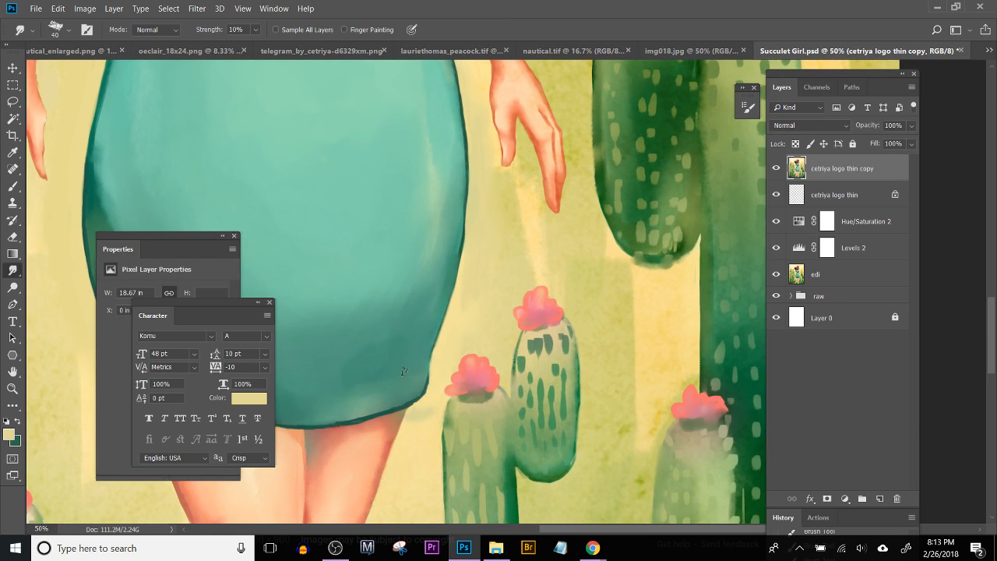
{"action": "key", "text": "b"}
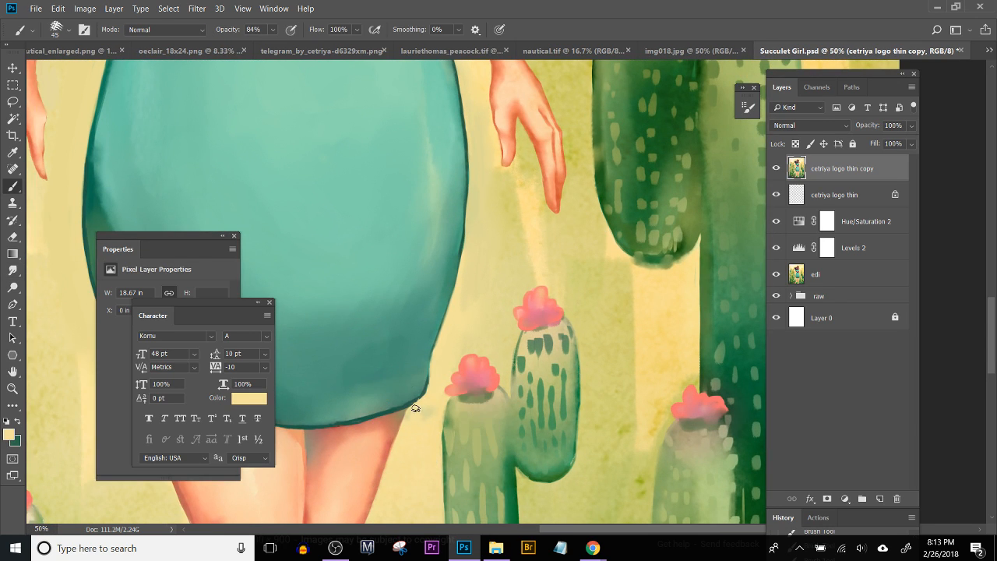
{"action": "key", "text": "ctrl"}
{"action": "left_click_drag", "start_coordinate": [423, 392], "coordinate": [606, 298]}
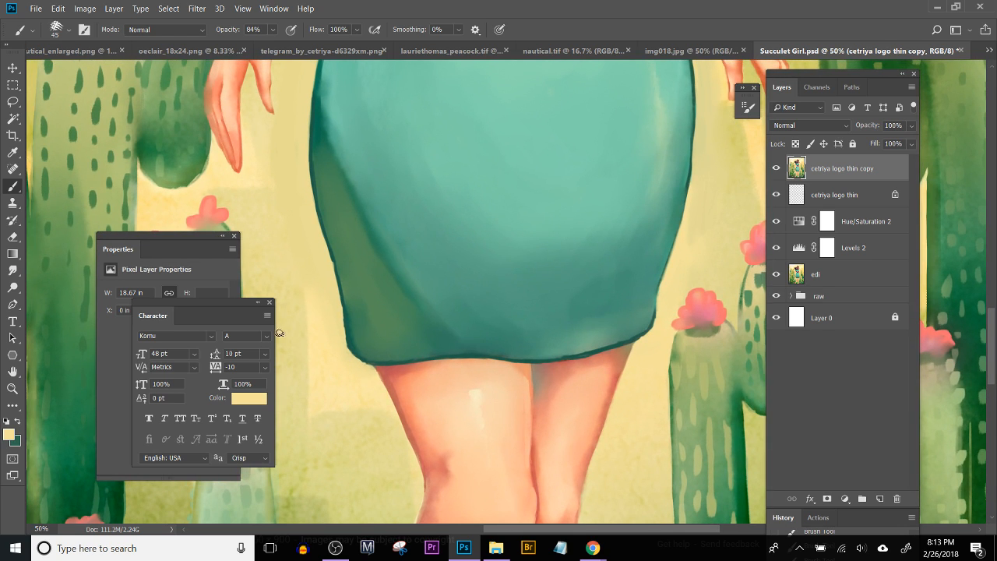
Step: Touch up the background outside the skirt's lower left hem corner with light yellow, using a smaller bristle brush
{"action": "key", "text": "bracketleft"}
{"action": "key", "text": "bracketleft"}
{"action": "left_click_drag", "start_coordinate": [349, 360], "coordinate": [345, 341]}
Step: Smooth the skirt's left outline from the hip down toward the hem with the Smudge tool at size 25
{"action": "left_click", "coordinate": [13, 270]}
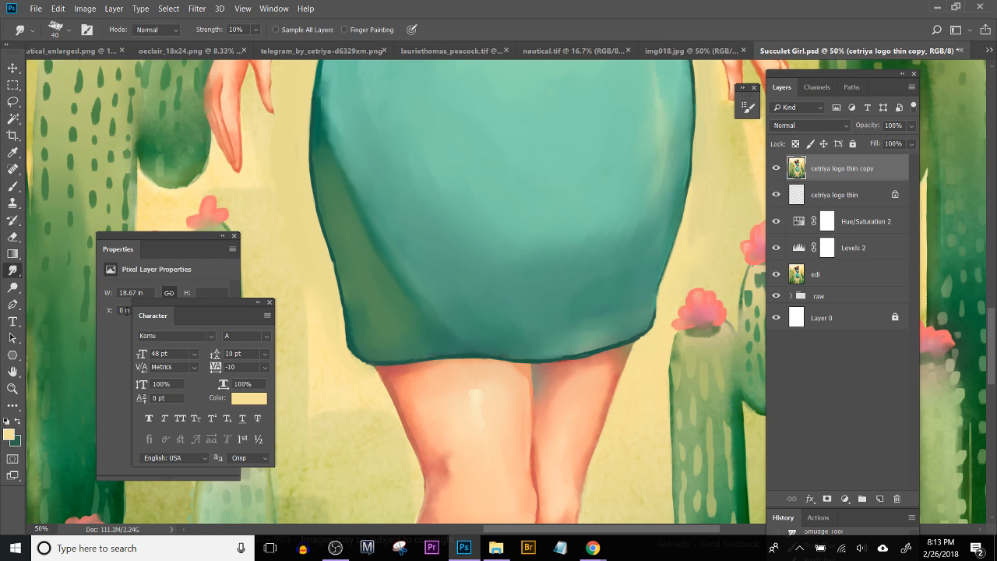
{"action": "key", "text": "bracketleft"}
{"action": "key", "text": "bracketleft"}
{"action": "left_click_drag", "start_coordinate": [313, 141], "coordinate": [315, 155]}
{"action": "left_click_drag", "start_coordinate": [324, 220], "coordinate": [322, 207]}
{"action": "left_click_drag", "start_coordinate": [340, 281], "coordinate": [344, 294]}
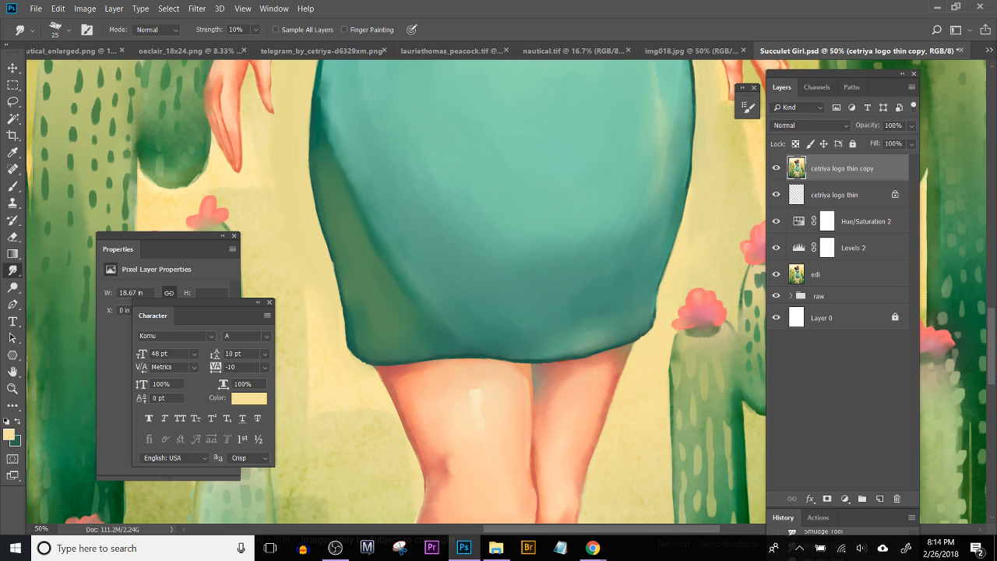
Step: Repaint the skirt's lower left outline toward the hem with sampled dark teal using the size 25 bristle brush
{"action": "mouse_move", "coordinate": [400, 187]}
{"action": "left_mouse_down"}
{"action": "mouse_move", "coordinate": [494, 329]}
{"action": "mouse_move", "coordinate": [495, 350]}
{"action": "left_mouse_up"}
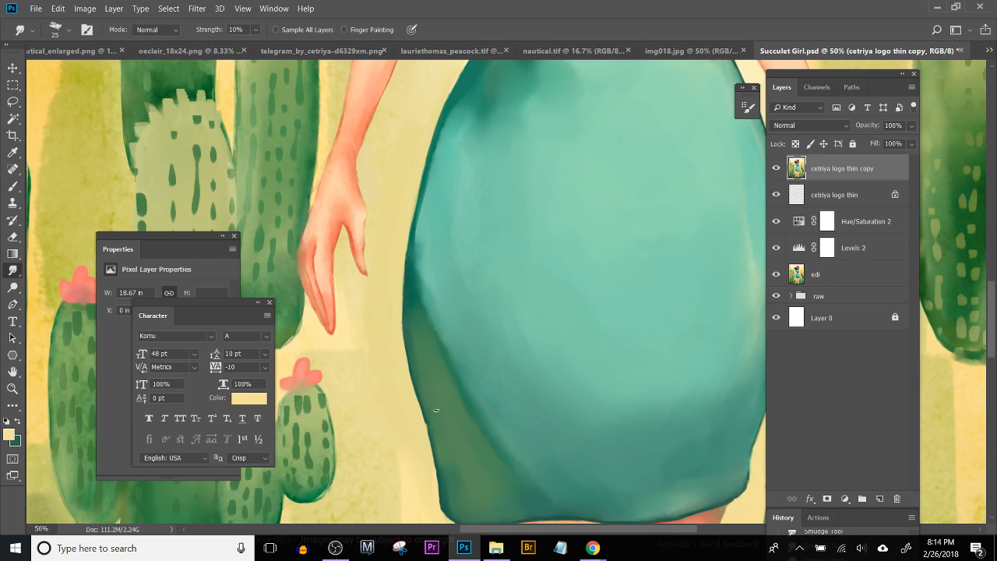
{"action": "key", "text": "b"}
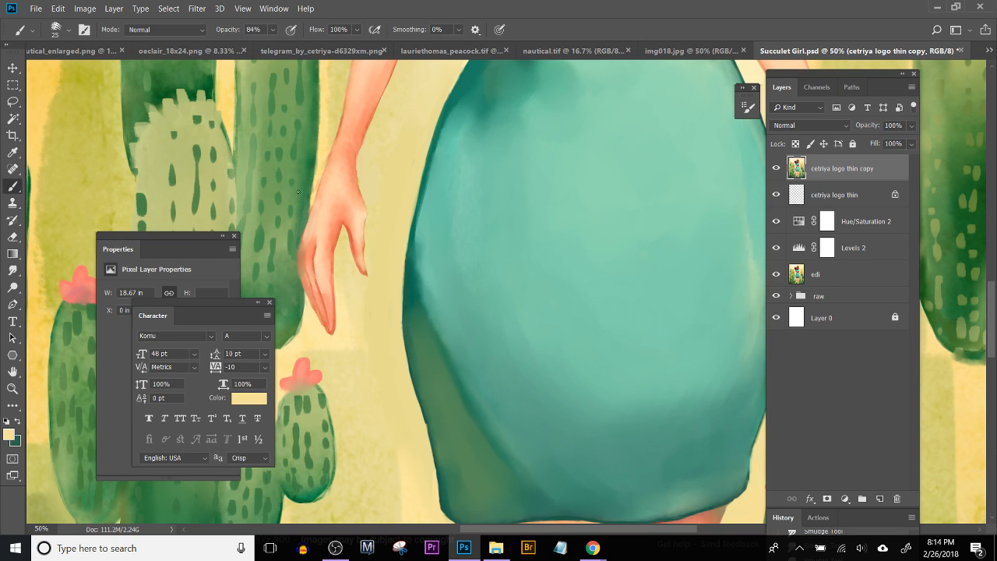
{"action": "left_click", "coordinate": [408, 296], "text": "alt"}
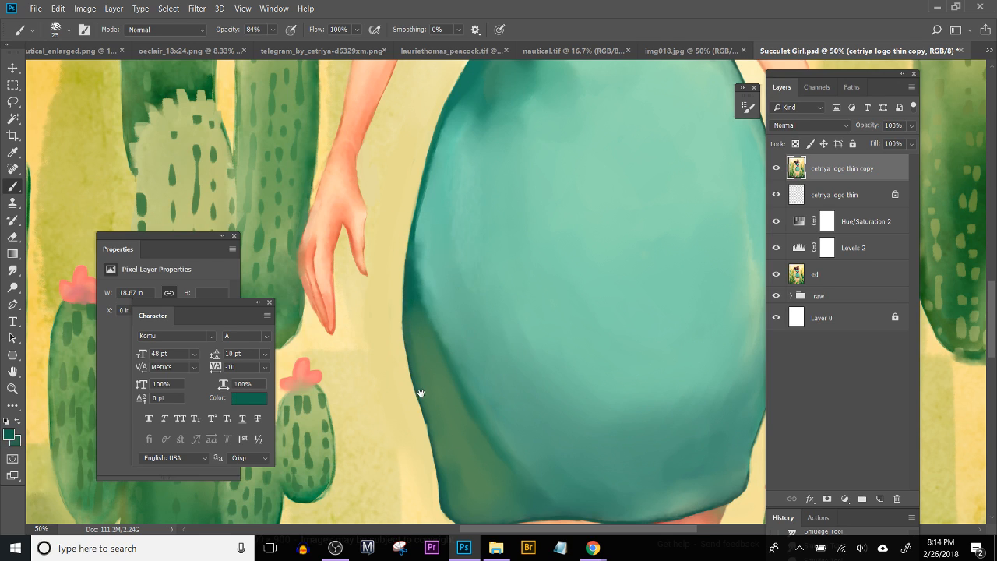
{"action": "left_click_drag", "start_coordinate": [421, 392], "coordinate": [416, 346]}
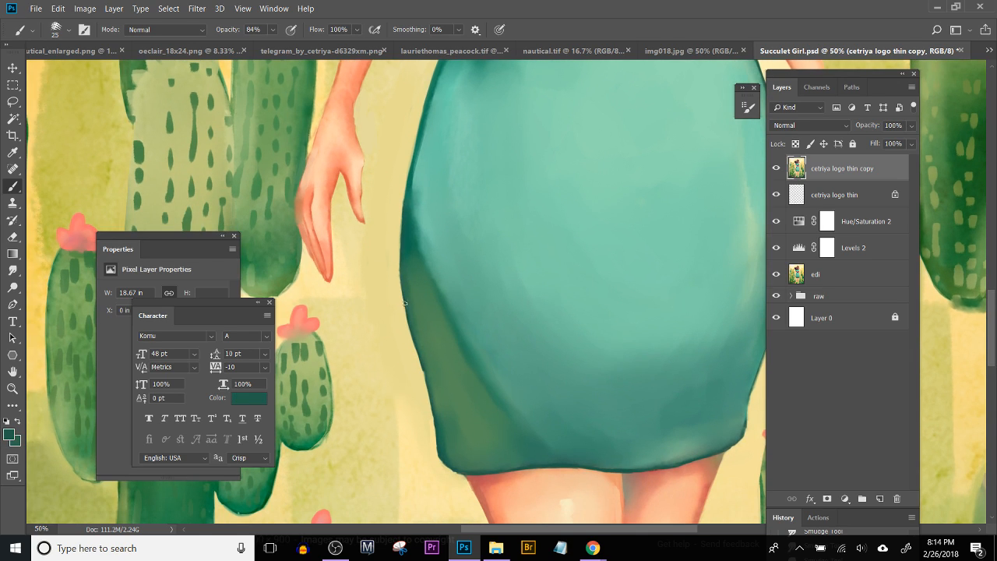
{"action": "left_click_drag", "start_coordinate": [416, 342], "coordinate": [438, 439]}
Step: Paint the skirt's left outline over the hip with sampled dark teal, undoing the stray strokes
{"action": "scroll", "coordinate": [446, 434], "scroll_direction": "up", "scroll_amount": 5}
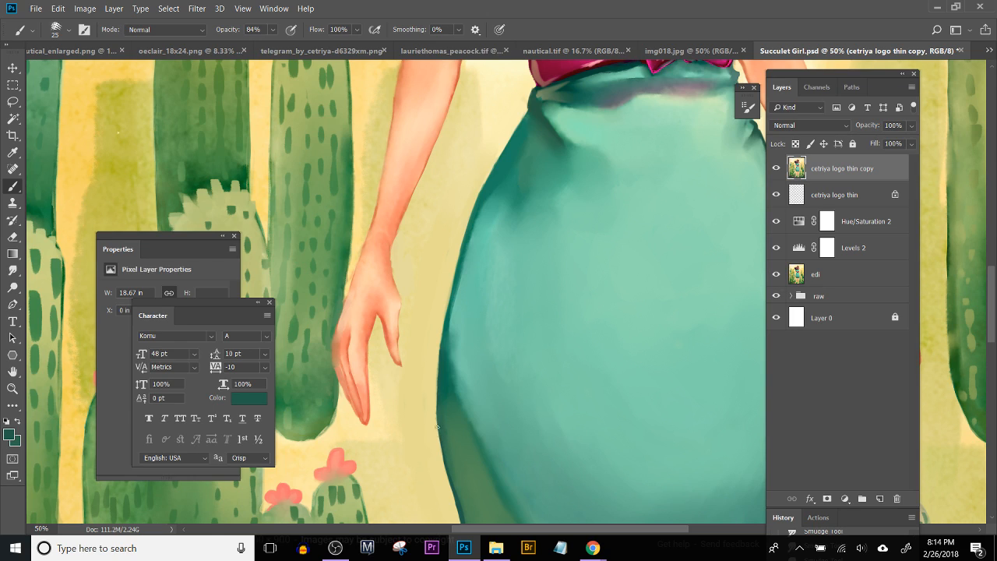
{"action": "left_click_drag", "start_coordinate": [440, 432], "coordinate": [436, 380]}
{"action": "mouse_move", "coordinate": [438, 427]}
{"action": "left_mouse_down"}
{"action": "mouse_move", "coordinate": [444, 341]}
{"action": "mouse_move", "coordinate": [438, 383]}
{"action": "mouse_move", "coordinate": [438, 365]}
{"action": "mouse_move", "coordinate": [457, 292]}
{"action": "mouse_move", "coordinate": [441, 355]}
{"action": "mouse_move", "coordinate": [454, 296]}
{"action": "left_mouse_up"}
{"action": "left_click_drag", "start_coordinate": [441, 350], "coordinate": [448, 316]}
{"action": "key", "text": "ctrl+alt+z"}
{"action": "left_click_drag", "start_coordinate": [448, 305], "coordinate": [460, 267]}
{"action": "left_click", "coordinate": [444, 361], "text": "alt"}
{"action": "left_click_drag", "start_coordinate": [450, 305], "coordinate": [472, 218]}
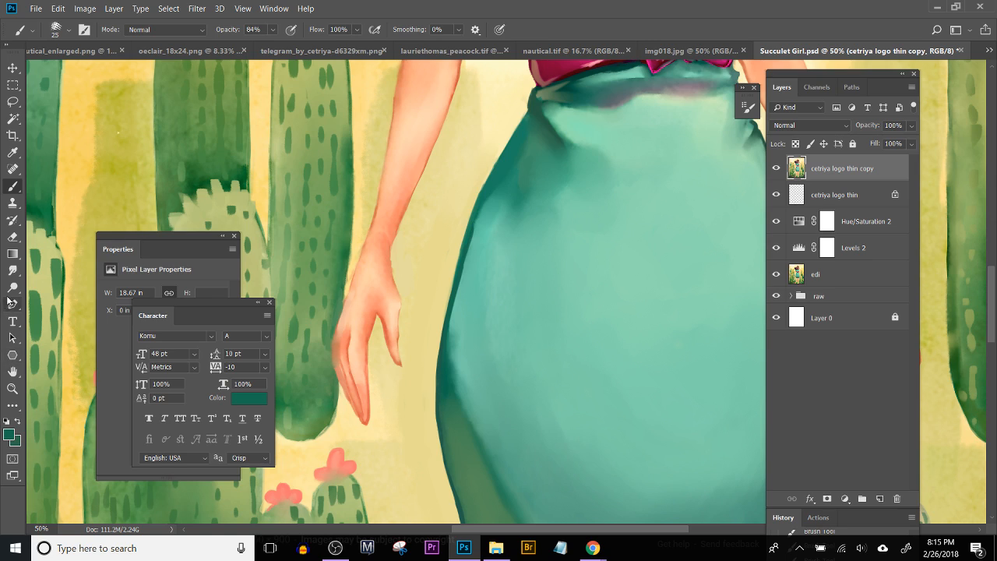
Step: Blend the freshly painted left hip outline into the skirt with the Smudge tool at size 25
{"action": "left_click", "coordinate": [12, 270]}
{"action": "left_click_drag", "start_coordinate": [469, 244], "coordinate": [472, 222]}
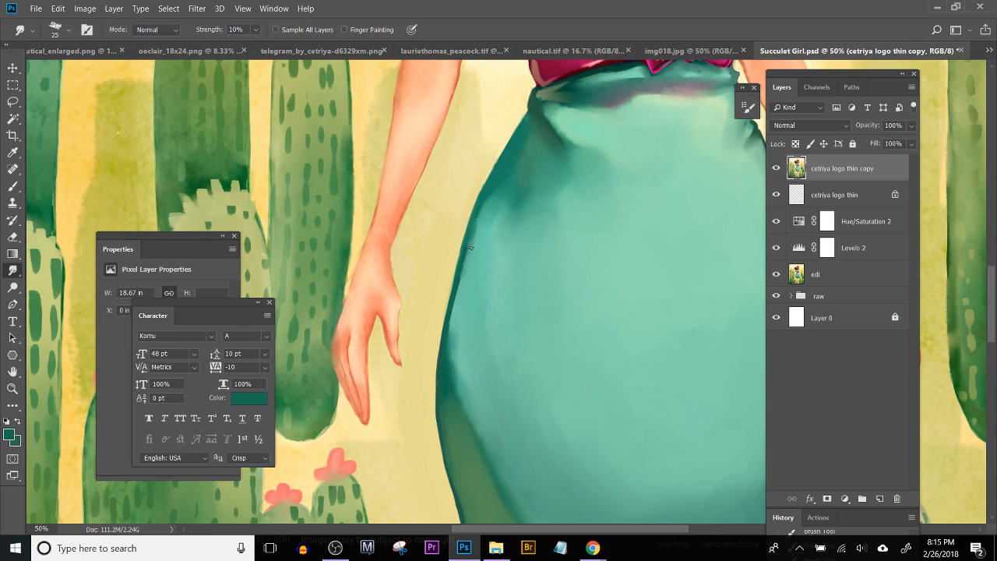
{"action": "left_click_drag", "start_coordinate": [453, 313], "coordinate": [458, 290]}
{"action": "left_click_drag", "start_coordinate": [450, 333], "coordinate": [454, 311]}
Step: Clean the skirt's right edge just below the belt by painting sampled pale cream between the waist and arm
{"action": "mouse_move", "coordinate": [590, 88]}
{"action": "left_mouse_down"}
{"action": "mouse_move", "coordinate": [396, 270]}
{"action": "mouse_move", "coordinate": [409, 258]}
{"action": "mouse_move", "coordinate": [406, 305]}
{"action": "mouse_move", "coordinate": [496, 427]}
{"action": "left_mouse_up"}
{"action": "key", "text": "b"}
{"action": "left_click", "coordinate": [517, 384], "text": "alt"}
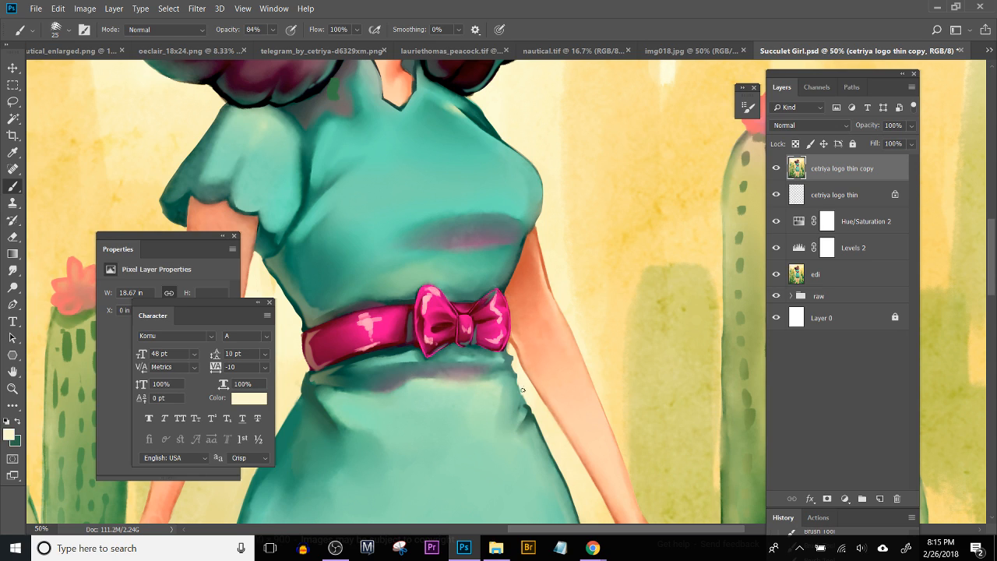
{"action": "left_click_drag", "start_coordinate": [528, 395], "coordinate": [531, 418]}
Step: Review the whole illustration and the reworked skirt silhouette at reduced magnification
{"action": "left_click_drag", "start_coordinate": [464, 307], "coordinate": [540, 379]}
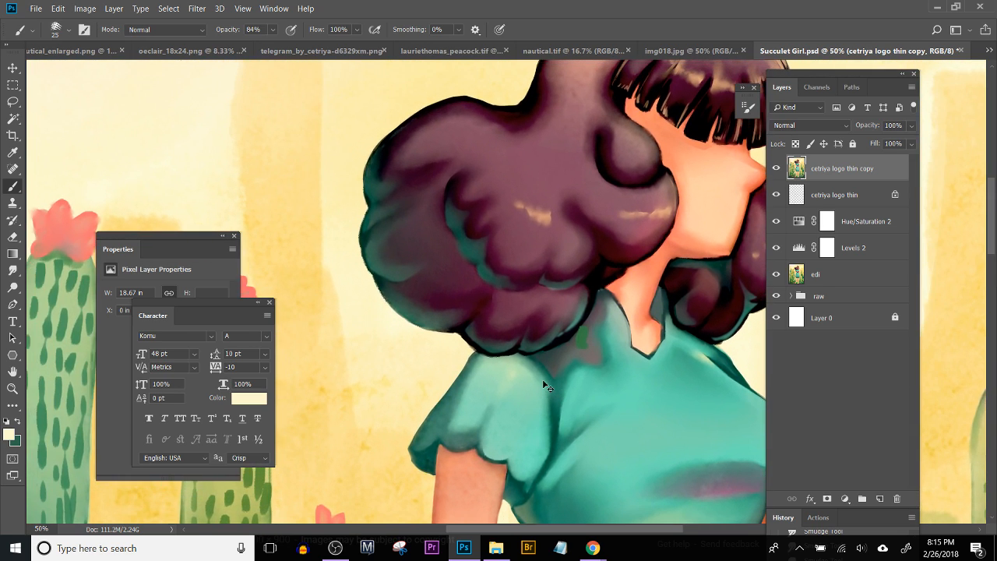
{"action": "key", "text": "ctrl+minus"}
{"action": "key", "text": "ctrl+minus"}
{"action": "key", "text": "ctrl+minus"}
{"action": "key", "text": "ctrl+minus"}
{"action": "key", "text": "ctrl+minus"}
{"action": "key", "text": "ctrl+minus"}
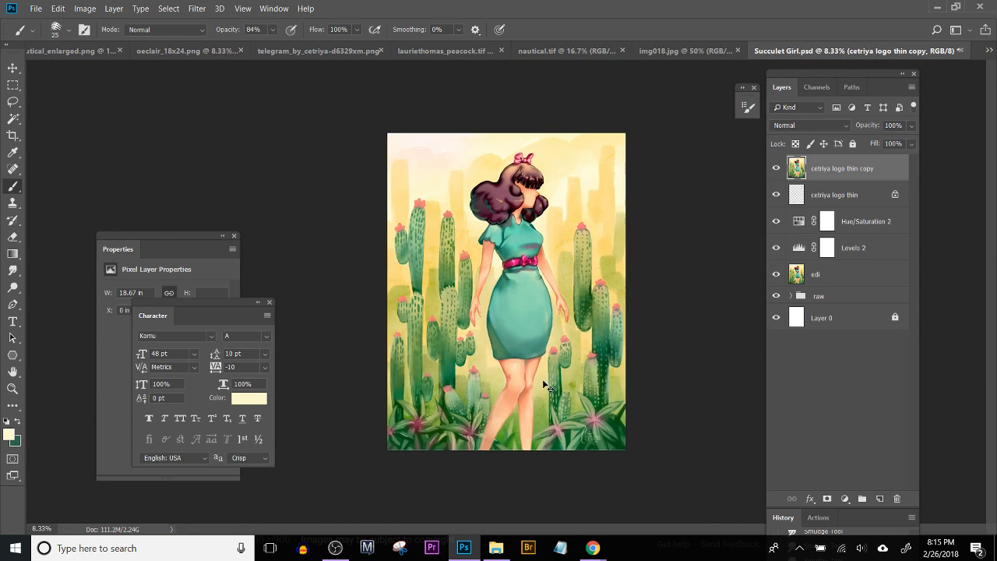
{"action": "key", "text": "ctrl+plus"}
{"action": "key", "text": "ctrl+plus"}
{"action": "key", "text": "ctrl+plus"}
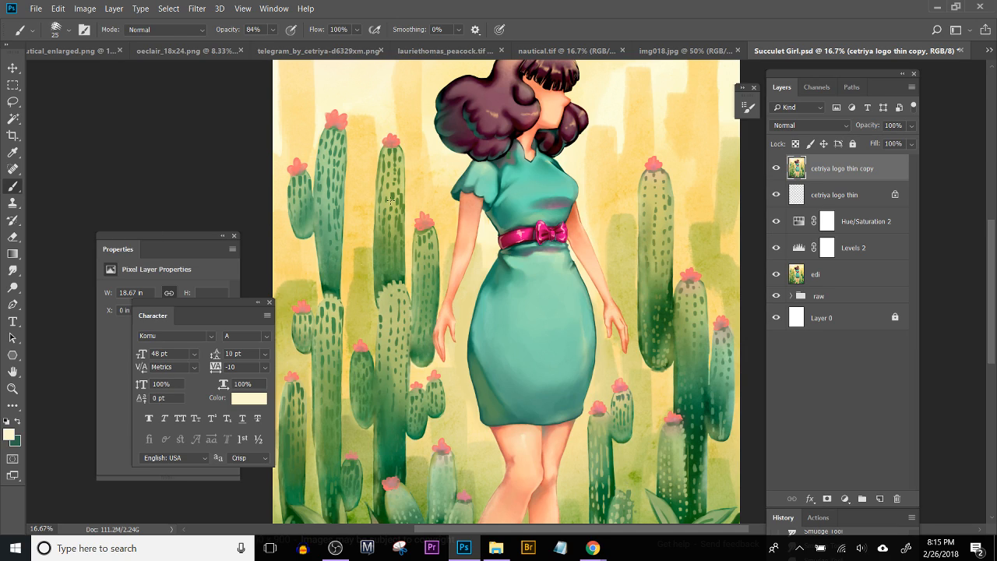
Step: Duplicate Layer 17 copy from the raw group as Layer 17 copy 2 and place it above all other layers
{"action": "left_click", "coordinate": [791, 301]}
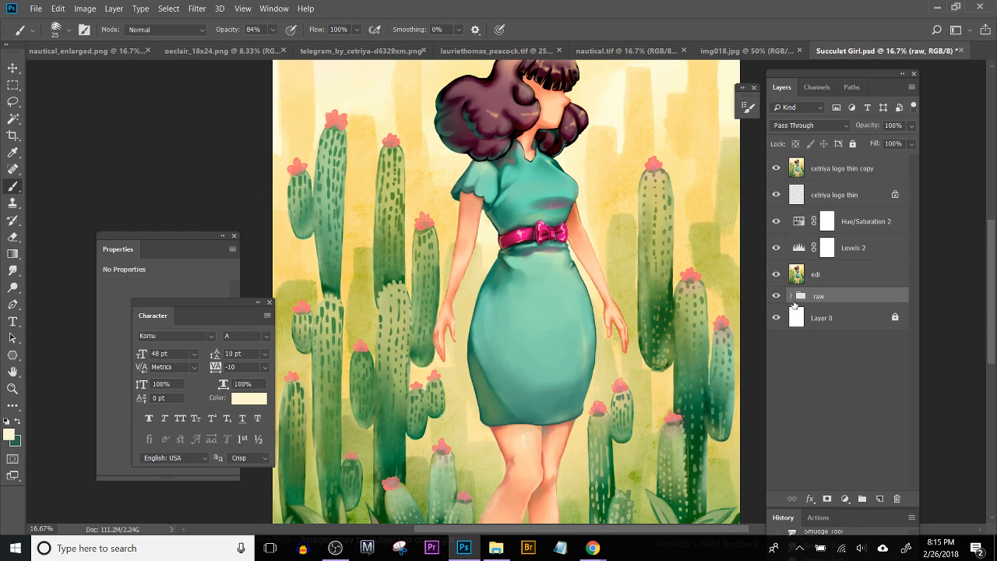
{"action": "left_click", "coordinate": [792, 297]}
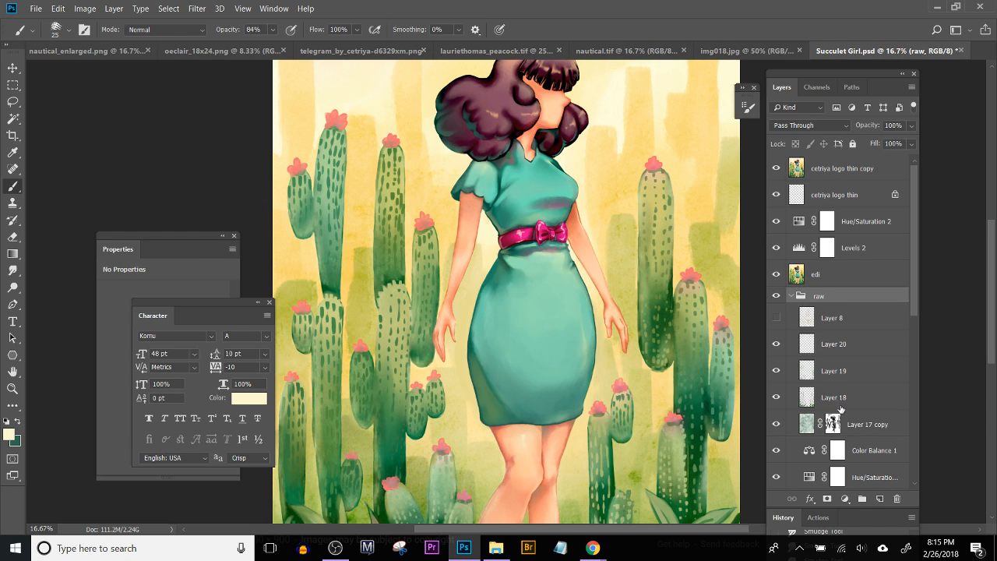
{"action": "left_click", "coordinate": [848, 426]}
{"action": "right_click", "coordinate": [849, 425]}
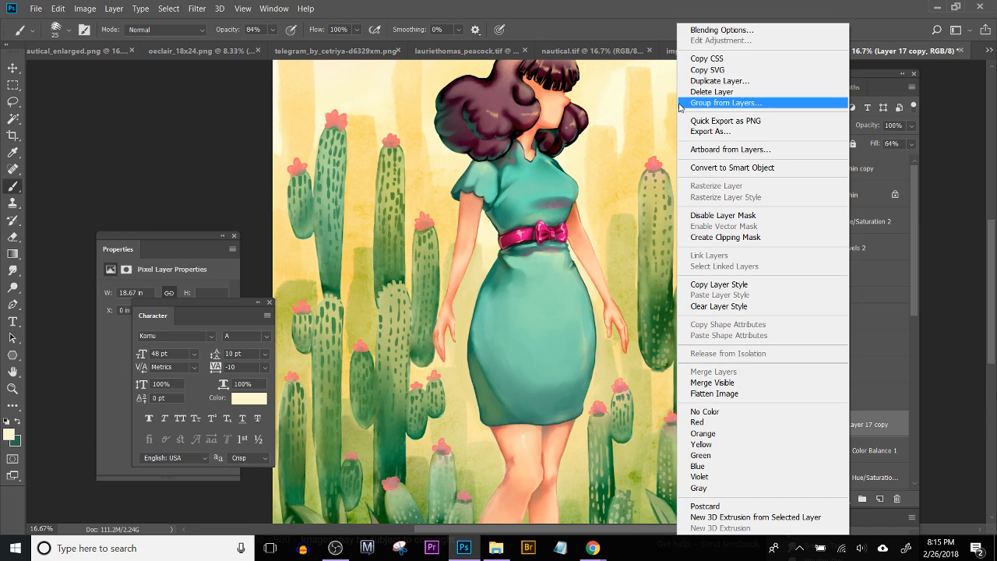
{"action": "left_click", "coordinate": [698, 82]}
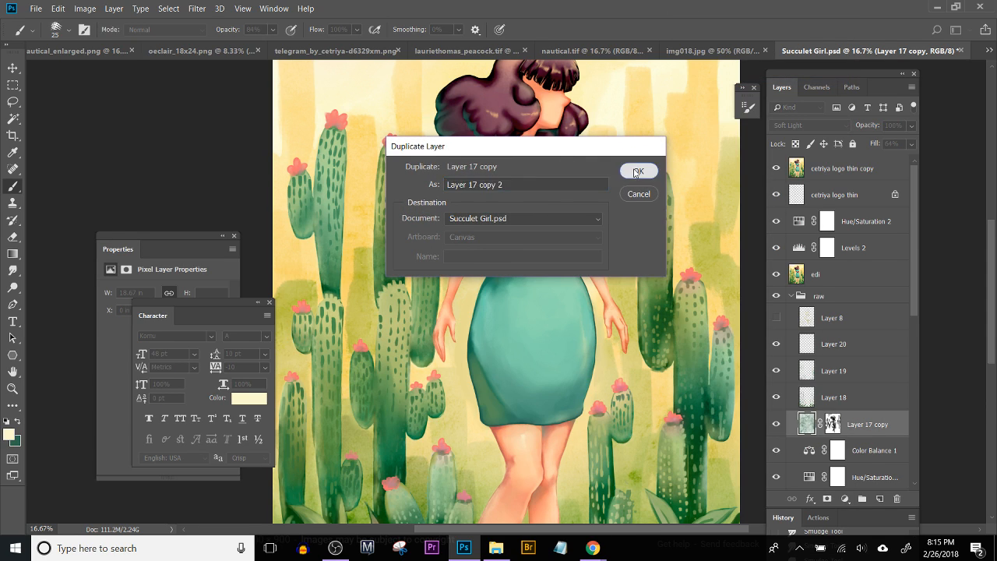
{"action": "left_click", "coordinate": [637, 169]}
{"action": "left_click_drag", "start_coordinate": [812, 421], "coordinate": [837, 179]}
Step: Fill the layer mask of Layer 17 copy 2 with black to hide its texture
{"action": "left_click", "coordinate": [822, 166]}
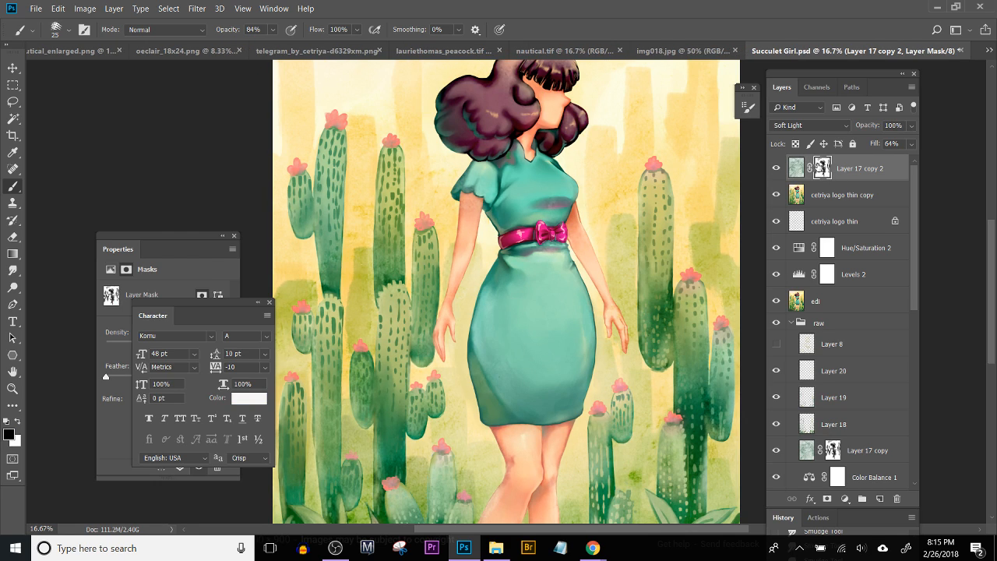
{"action": "key", "text": "alt+BackSpace"}
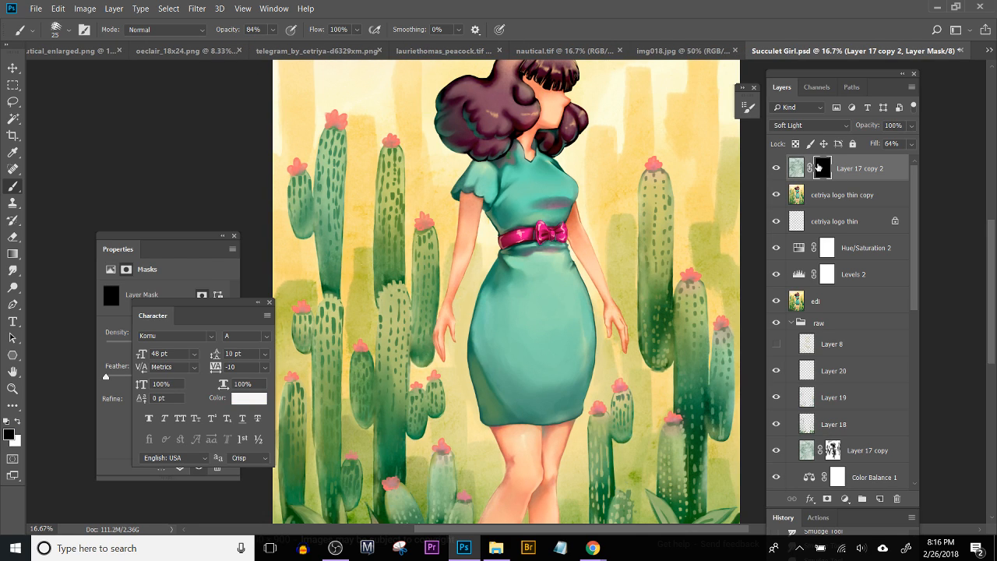
{"action": "key", "text": "ctrl+plus"}
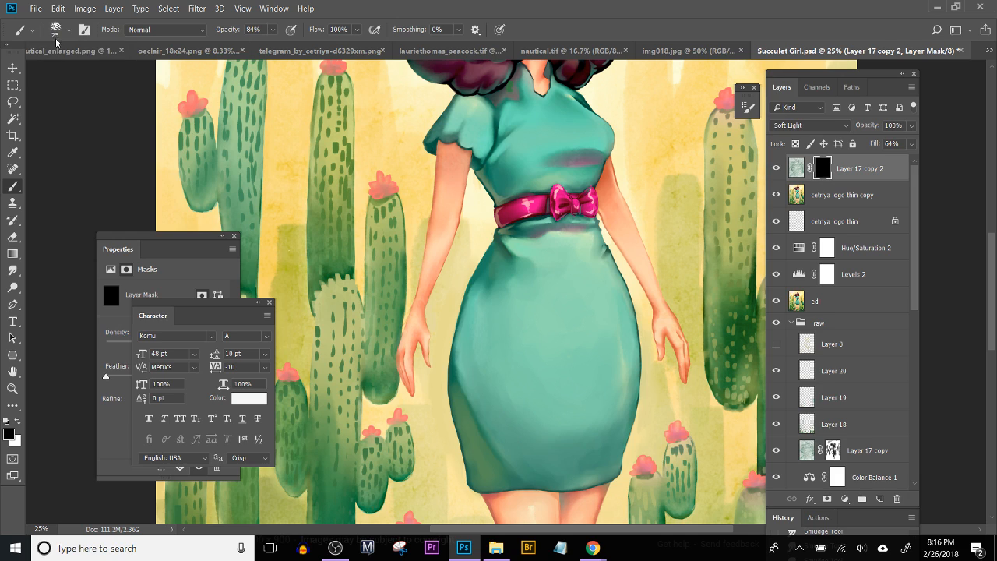
Step: Set up a soft round brush at size 200 and 36% opacity with white as the foreground color
{"action": "left_click", "coordinate": [56, 34]}
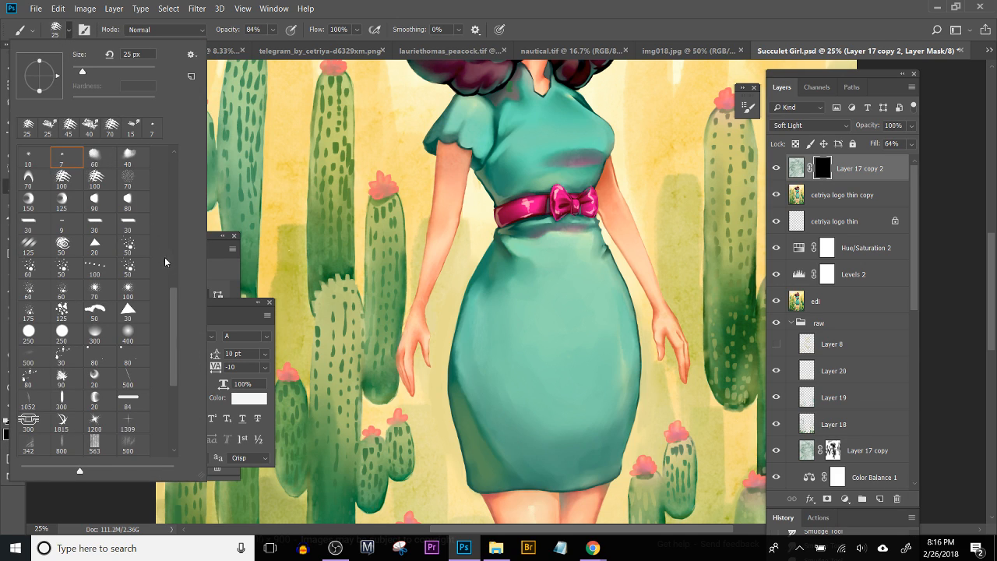
{"action": "left_click_drag", "start_coordinate": [175, 311], "coordinate": [172, 176]}
{"action": "left_click", "coordinate": [31, 179]}
{"action": "left_click", "coordinate": [403, 4]}
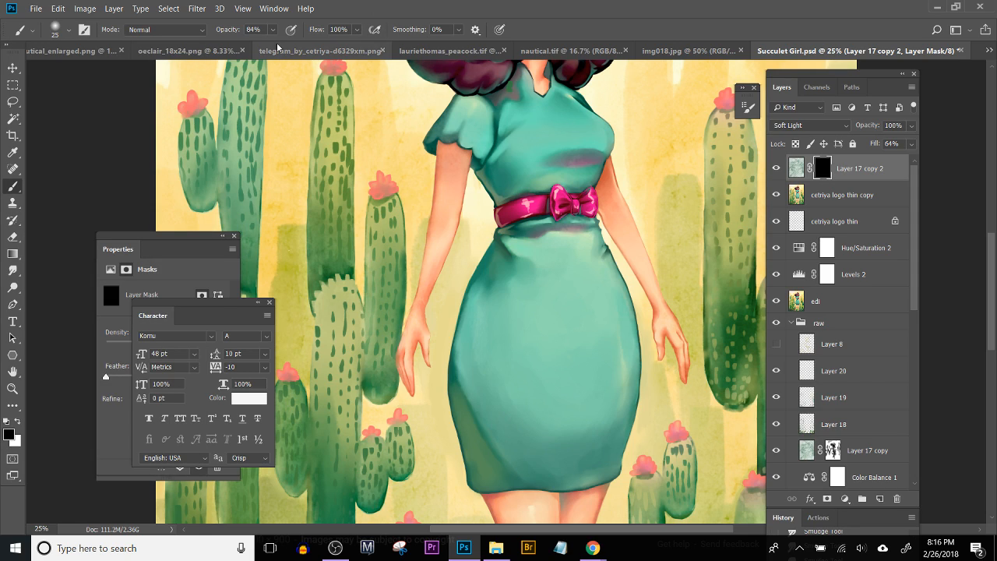
{"action": "key", "text": "3"}
{"action": "key", "text": "6"}
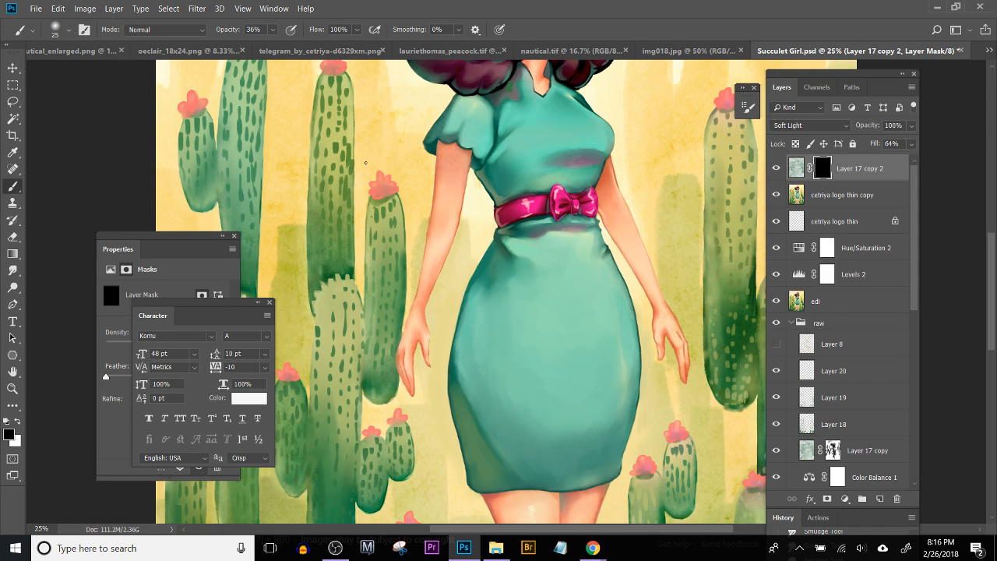
{"action": "key", "text": "bracketright"}
{"action": "key", "text": "bracketright"}
{"action": "key", "text": "bracketright"}
{"action": "key", "text": "bracketright"}
{"action": "key", "text": "bracketright"}
{"action": "key", "text": "bracketright"}
{"action": "key", "text": "bracketright"}
{"action": "key", "text": "bracketright"}
{"action": "key", "text": "bracketright"}
{"action": "key", "text": "bracketright"}
{"action": "key", "text": "x"}
Step: Paint white on the Layer 17 copy 2 mask to reveal texture in the background along both sides of the skirt
{"action": "mouse_move", "coordinate": [459, 294]}
{"action": "left_mouse_down"}
{"action": "mouse_move", "coordinate": [447, 334]}
{"action": "mouse_move", "coordinate": [459, 271]}
{"action": "mouse_move", "coordinate": [437, 424]}
{"action": "left_mouse_up"}
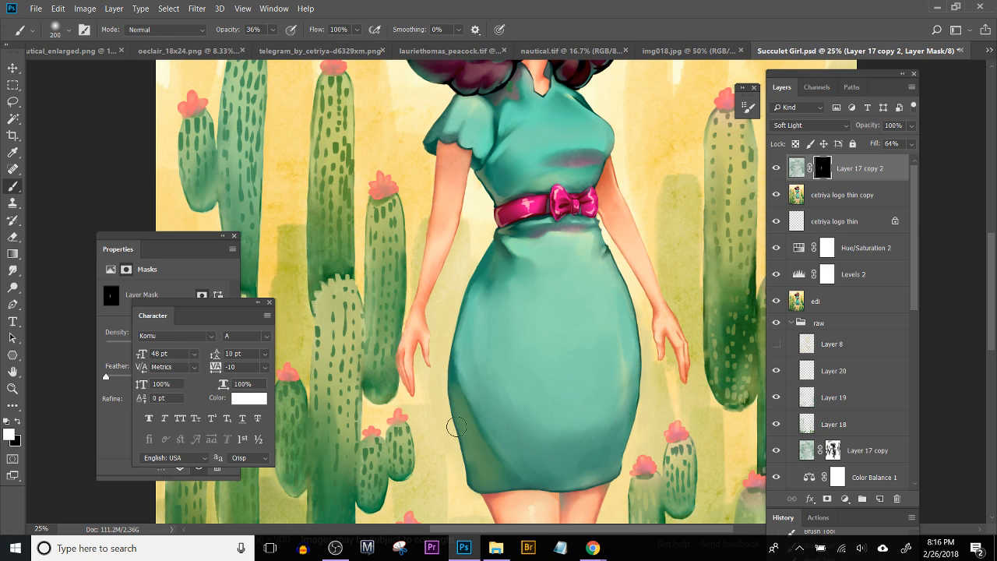
{"action": "key", "text": "ctrl+plus"}
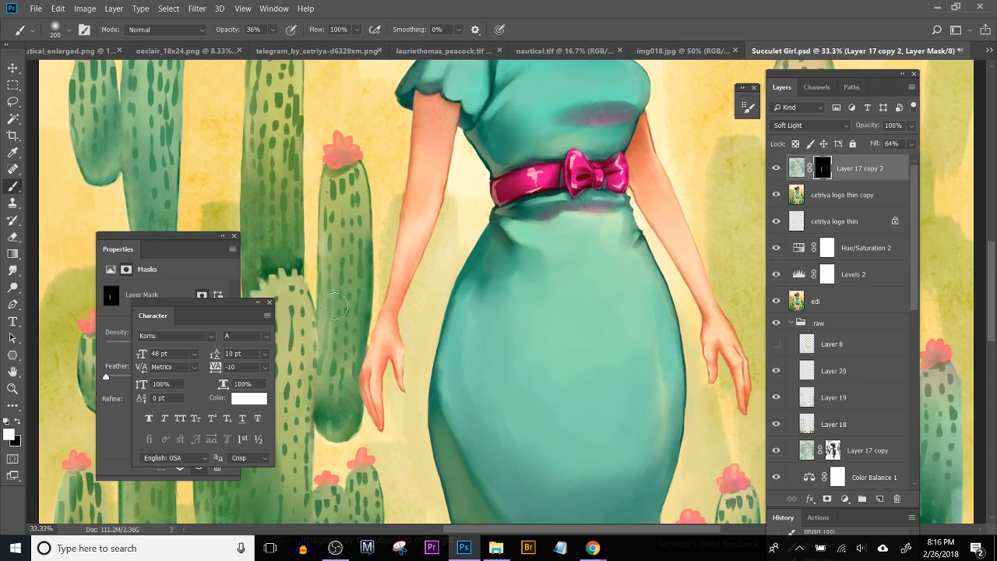
{"action": "left_click_drag", "start_coordinate": [361, 326], "coordinate": [351, 212]}
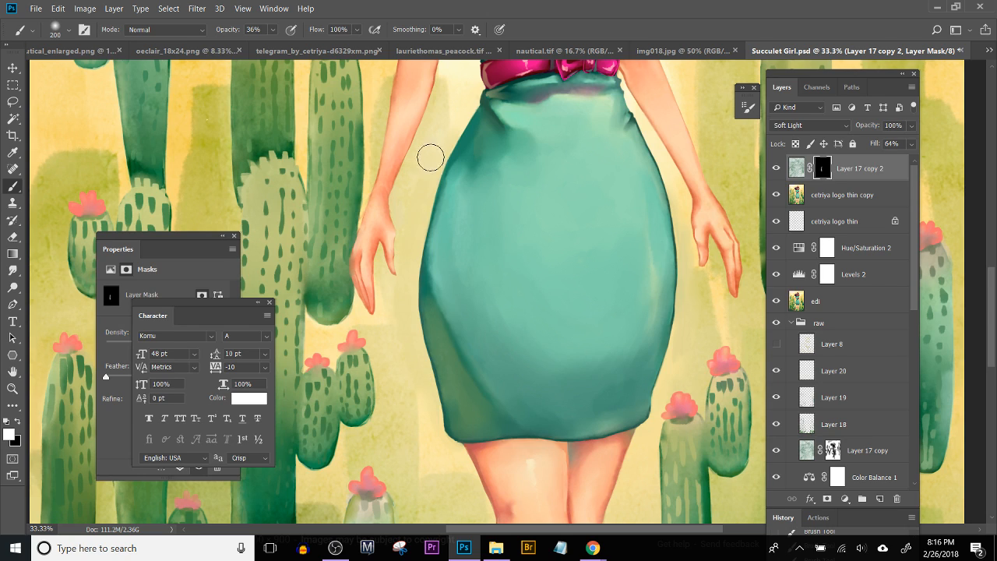
{"action": "left_click_drag", "start_coordinate": [476, 298], "coordinate": [327, 269]}
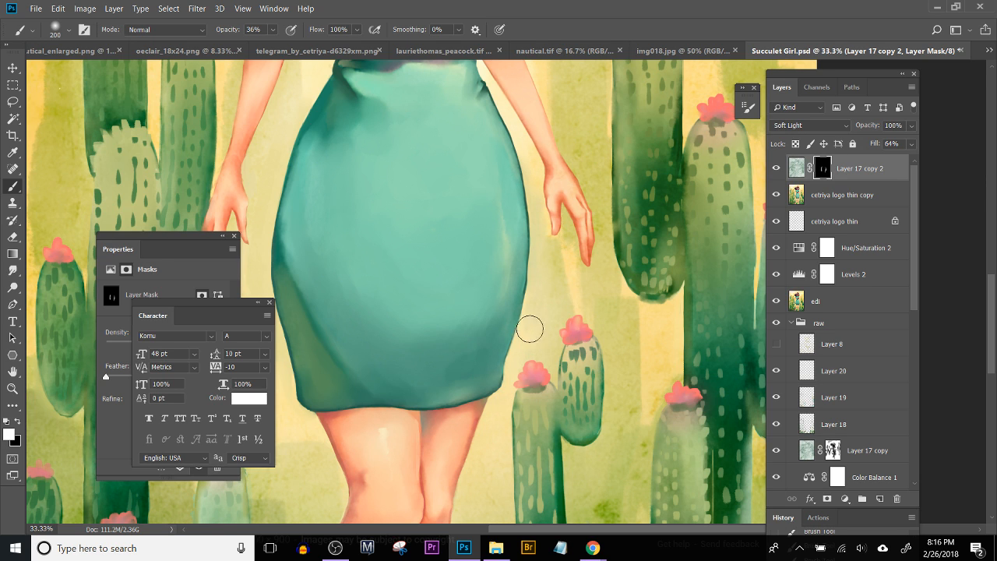
{"action": "left_click_drag", "start_coordinate": [483, 237], "coordinate": [471, 465]}
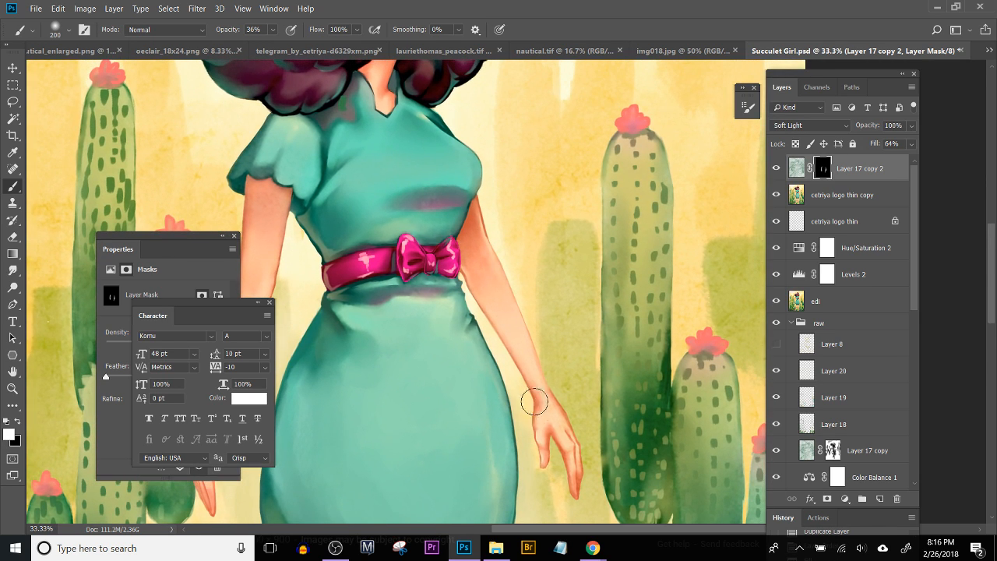
{"action": "left_click_drag", "start_coordinate": [526, 385], "coordinate": [573, 216]}
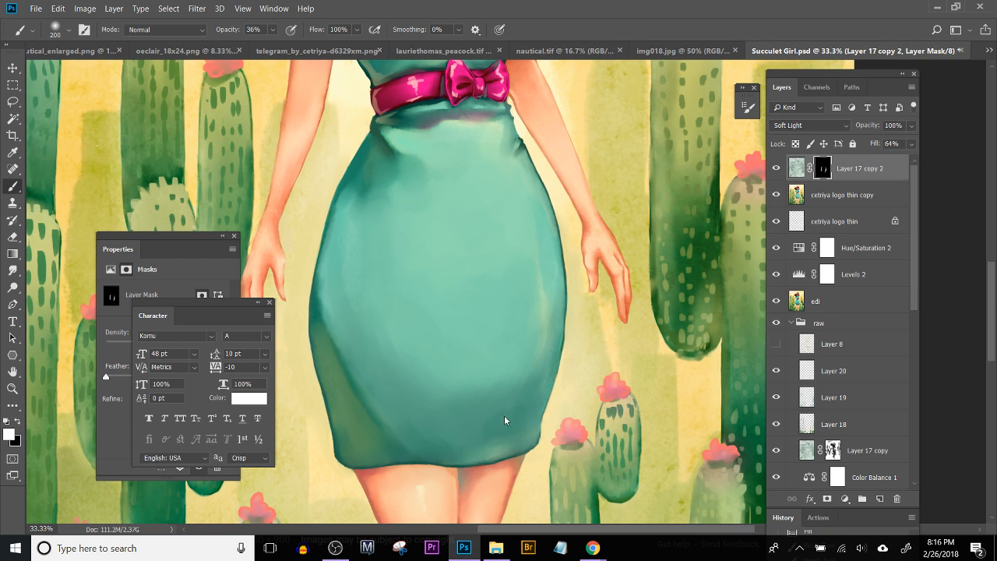
Step: Reveal more background texture beside the skirt's left hip by painting white on the mask
{"action": "scroll", "coordinate": [507, 415], "scroll_direction": "left", "scroll_amount": 5}
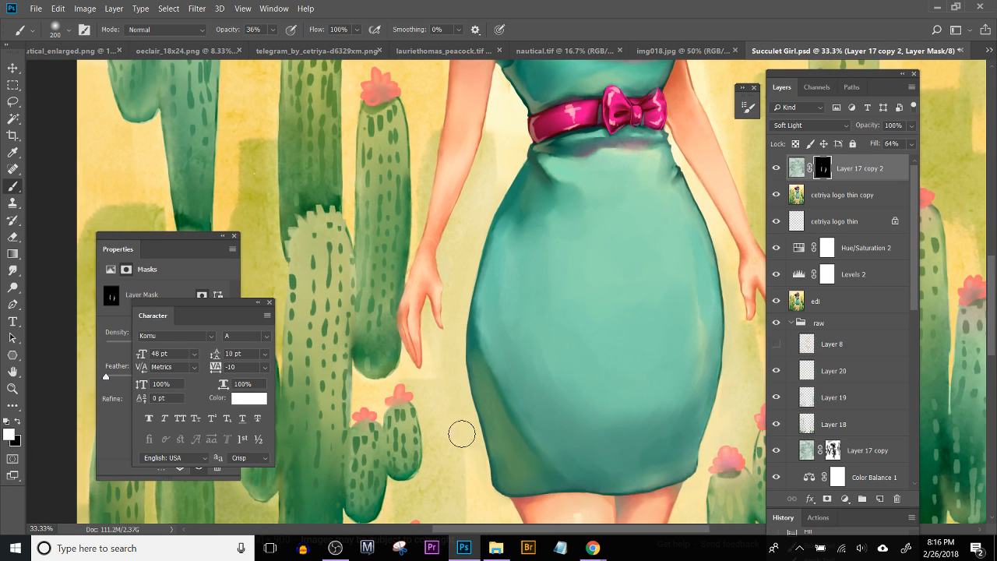
{"action": "mouse_move", "coordinate": [456, 275]}
{"action": "left_mouse_down"}
{"action": "mouse_move", "coordinate": [495, 182]}
{"action": "mouse_move", "coordinate": [466, 397]}
{"action": "mouse_move", "coordinate": [480, 229]}
{"action": "left_mouse_up"}
{"action": "scroll", "coordinate": [478, 460], "scroll_direction": "down", "scroll_amount": 3}
{"action": "scroll", "coordinate": [478, 460], "scroll_direction": "right", "scroll_amount": 2}
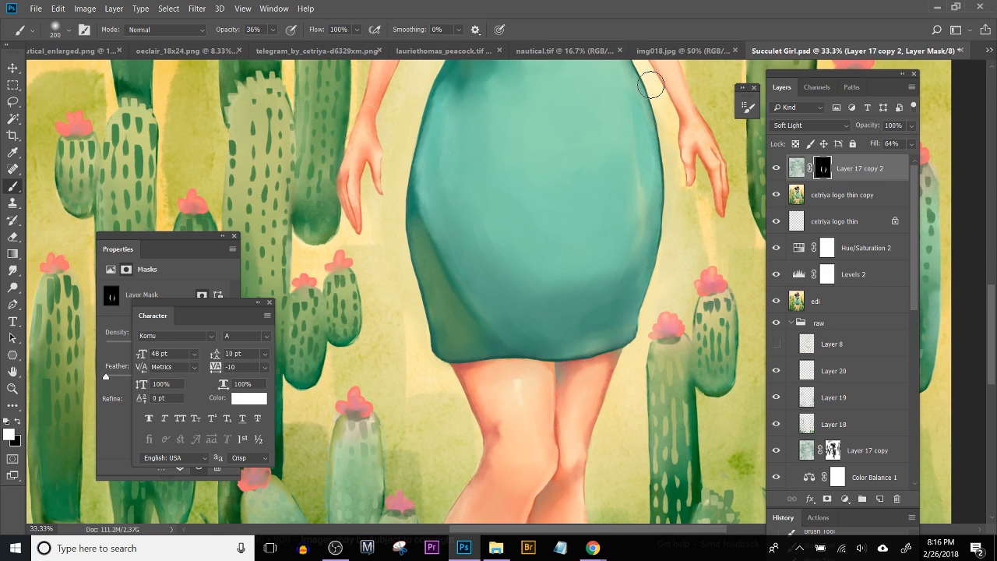
{"action": "scroll", "coordinate": [389, 221], "scroll_direction": "up", "scroll_amount": 3}
{"action": "scroll", "coordinate": [389, 221], "scroll_direction": "right", "scroll_amount": 1}
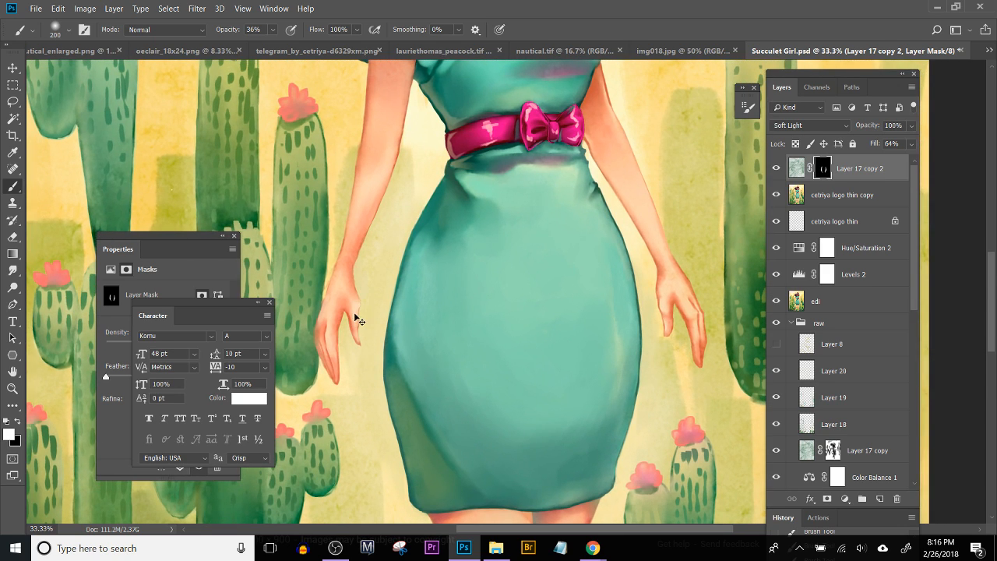
Step: Inspect the full illustration, followed by the skirt, legs and foreground plants up close
{"action": "key", "text": "ctrl+minus"}
{"action": "key", "text": "ctrl+minus"}
{"action": "key", "text": "ctrl+minus"}
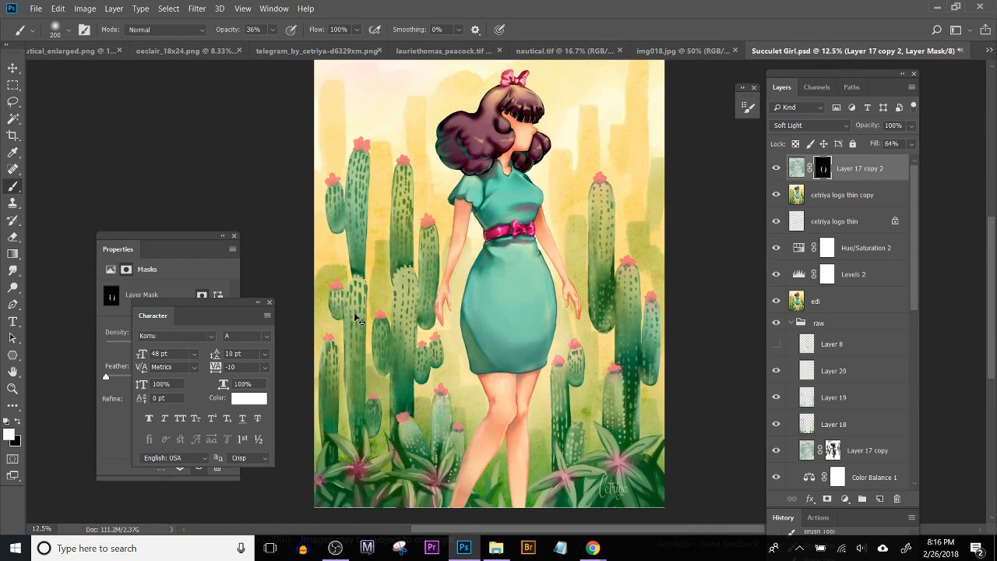
{"action": "key", "text": "ctrl+minus"}
{"action": "key", "text": "ctrl+plus"}
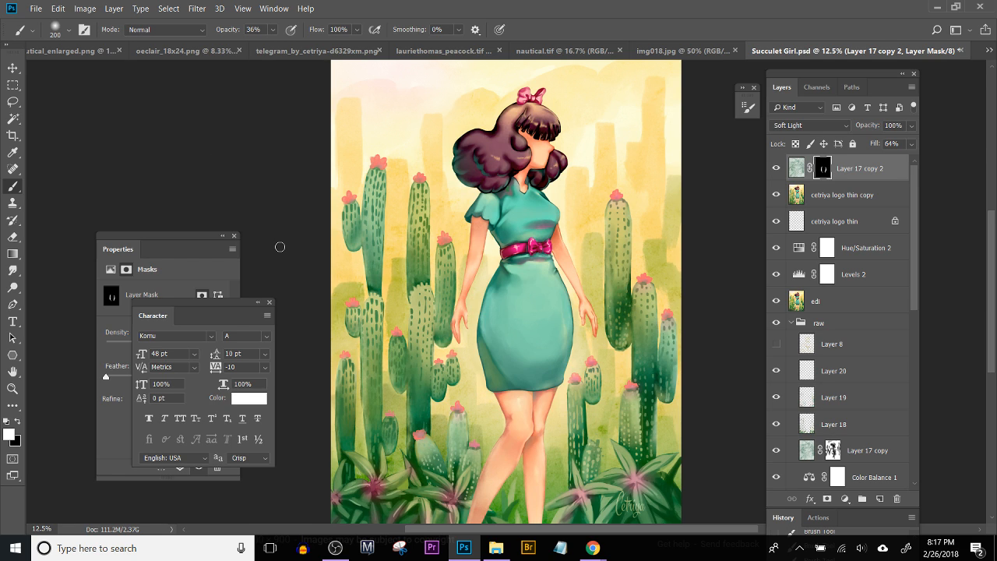
{"action": "key", "text": "ctrl+plus"}
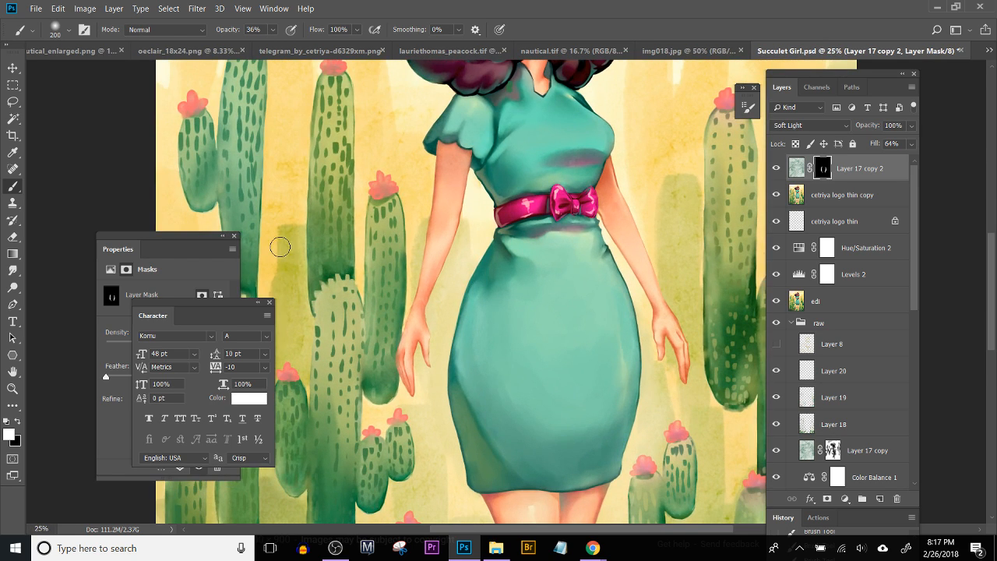
{"action": "left_click_drag", "start_coordinate": [665, 426], "coordinate": [497, 329]}
{"action": "left_click_drag", "start_coordinate": [584, 460], "coordinate": [581, 335]}
{"action": "left_click_drag", "start_coordinate": [296, 335], "coordinate": [649, 367]}
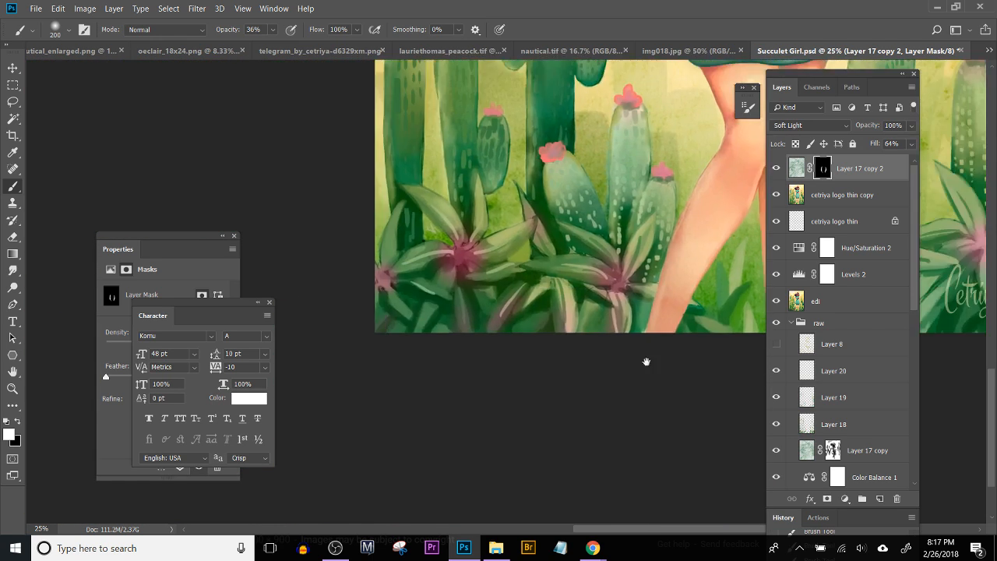
{"action": "left_click_drag", "start_coordinate": [545, 340], "coordinate": [371, 325]}
{"action": "key", "text": "v"}
{"action": "left_click_drag", "start_coordinate": [506, 285], "coordinate": [465, 327]}
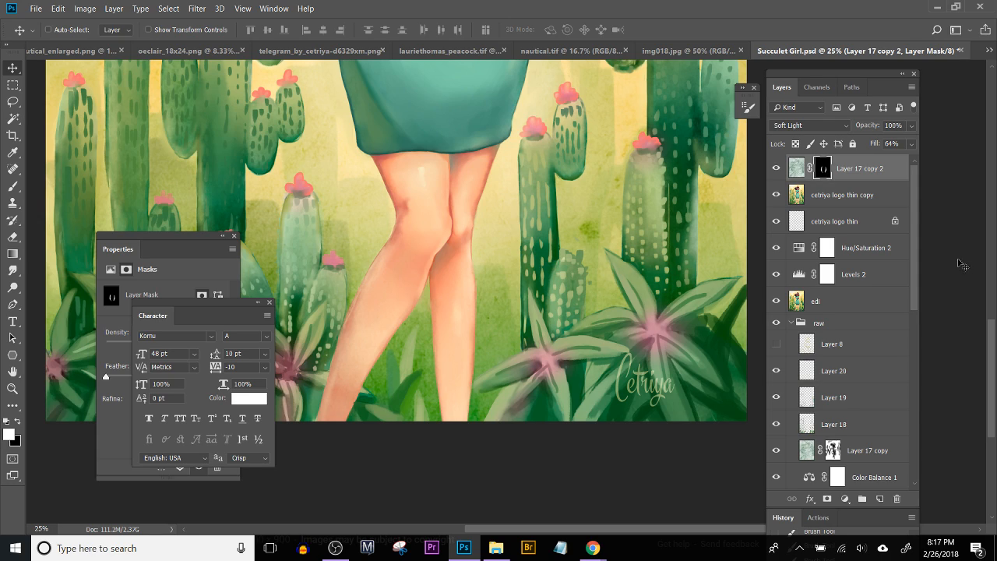
Step: Hide the cetriya logo thin layer and merge Layer 17 copy 2 with the cetriya logo thin copy layer
{"action": "left_click", "coordinate": [775, 221]}
{"action": "left_click", "coordinate": [840, 204]}
{"action": "left_click", "coordinate": [857, 171], "text": "shift"}
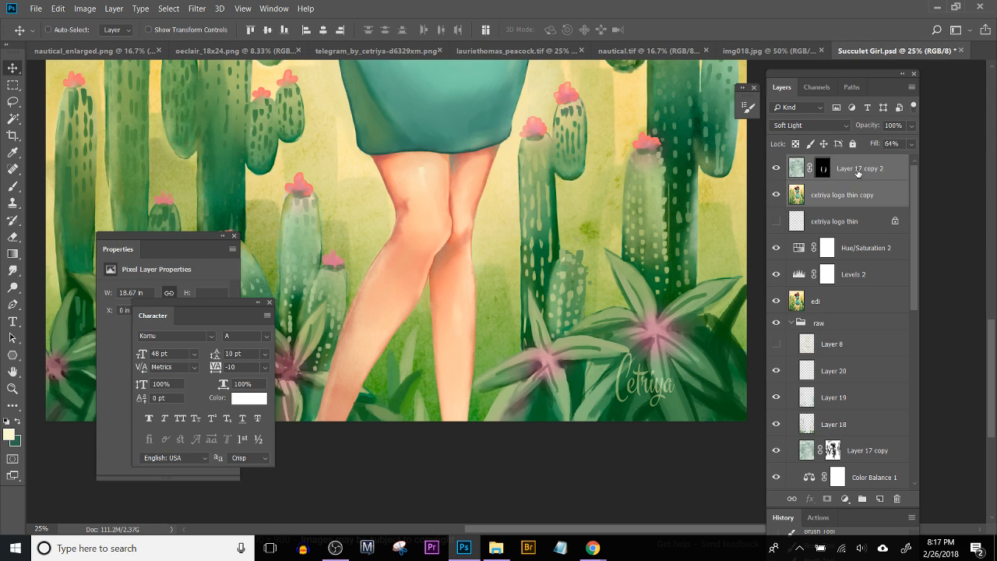
{"action": "key", "text": "ctrl+e"}
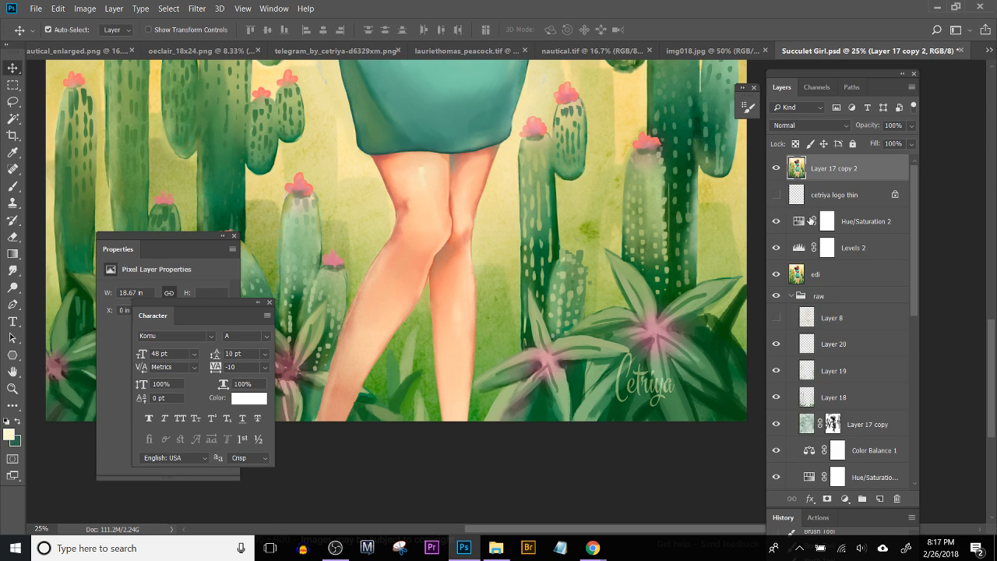
Step: Add a layer mask to the merged Layer 17 copy 2 and invert it to black
{"action": "key", "text": "ctrl+minus"}
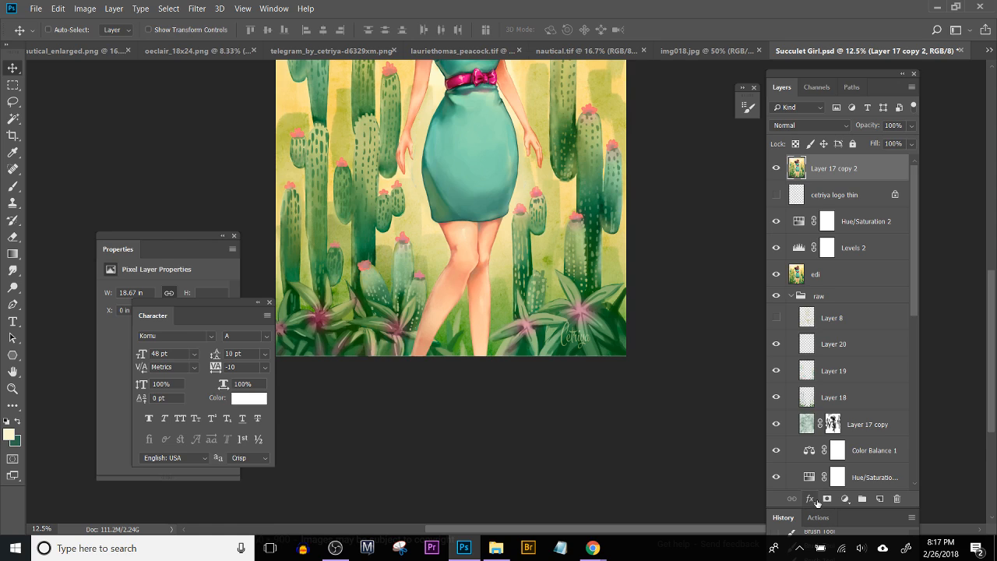
{"action": "left_click", "coordinate": [827, 499]}
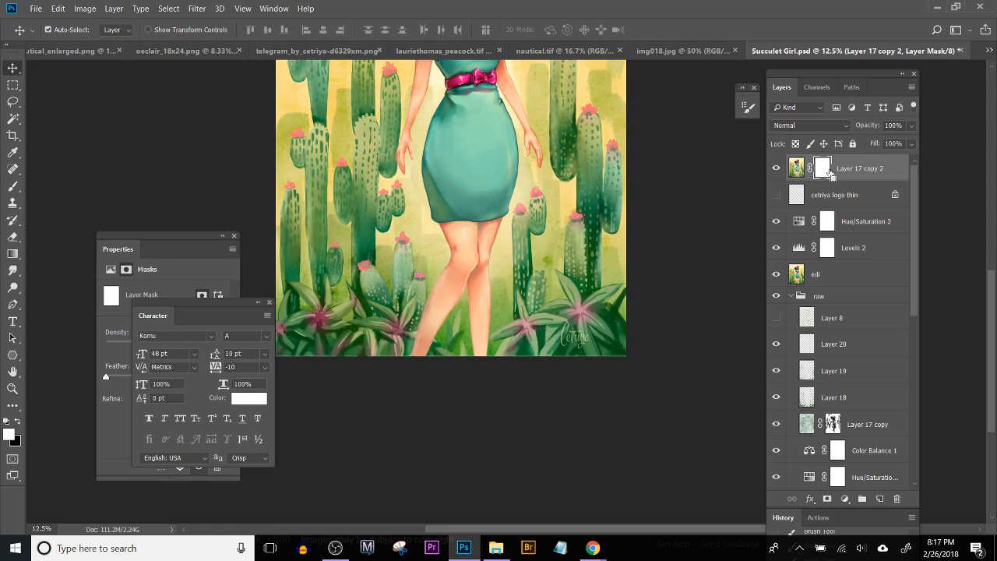
{"action": "key", "text": "ctrl+minus"}
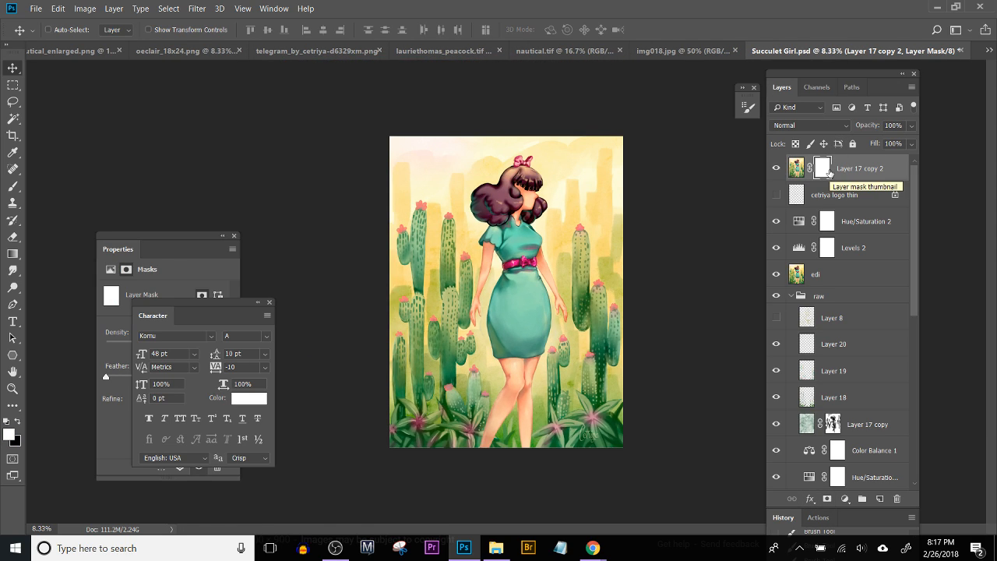
{"action": "key", "text": "ctrl+i"}
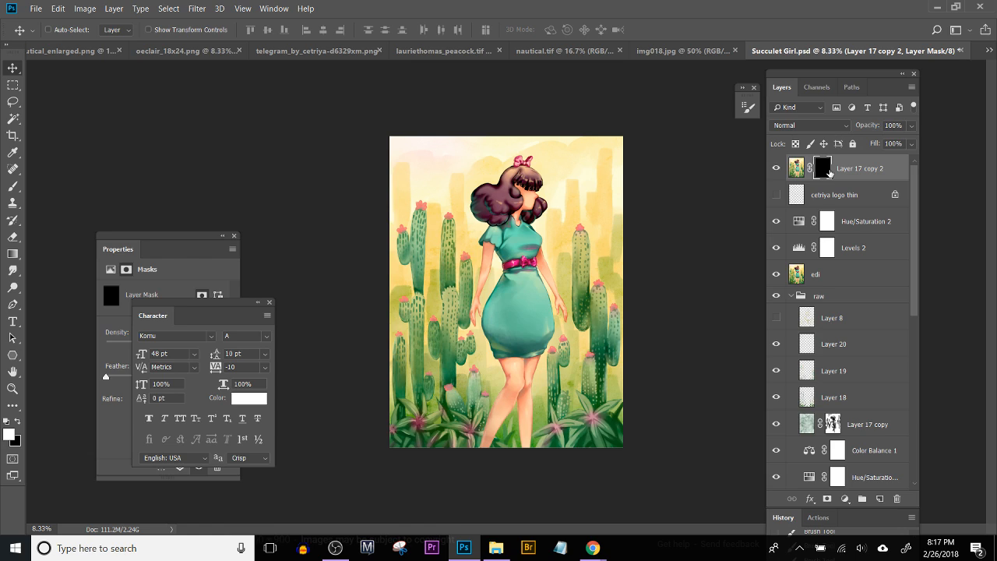
{"action": "left_click", "coordinate": [829, 173], "text": "ctrl"}
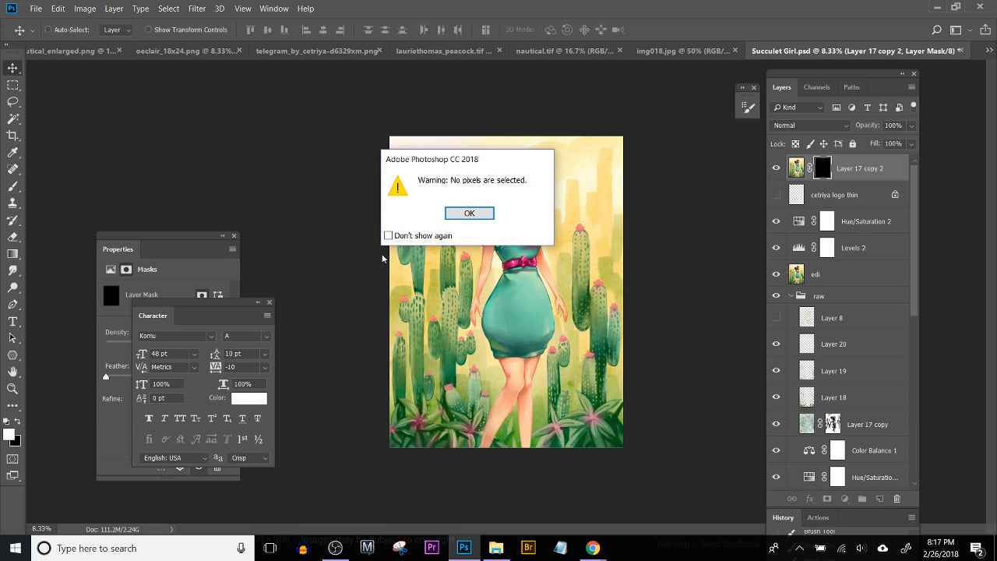
{"action": "left_click", "coordinate": [475, 213]}
Step: Lasso a loose area around the skirt and hands, fill it with white on the layer mask, and deselect
{"action": "key", "text": "l"}
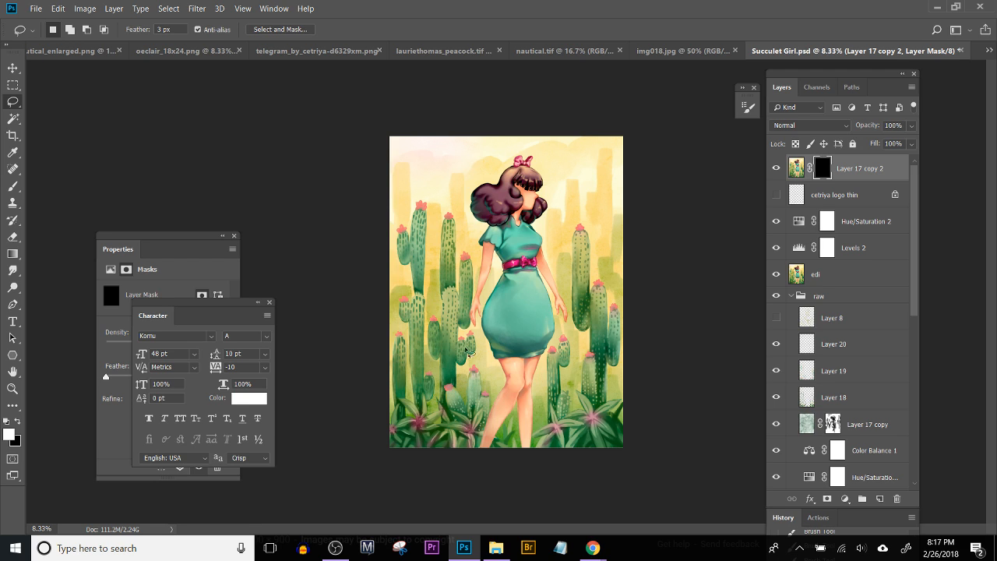
{"action": "key", "text": "ctrl+plus"}
{"action": "key", "text": "ctrl+plus"}
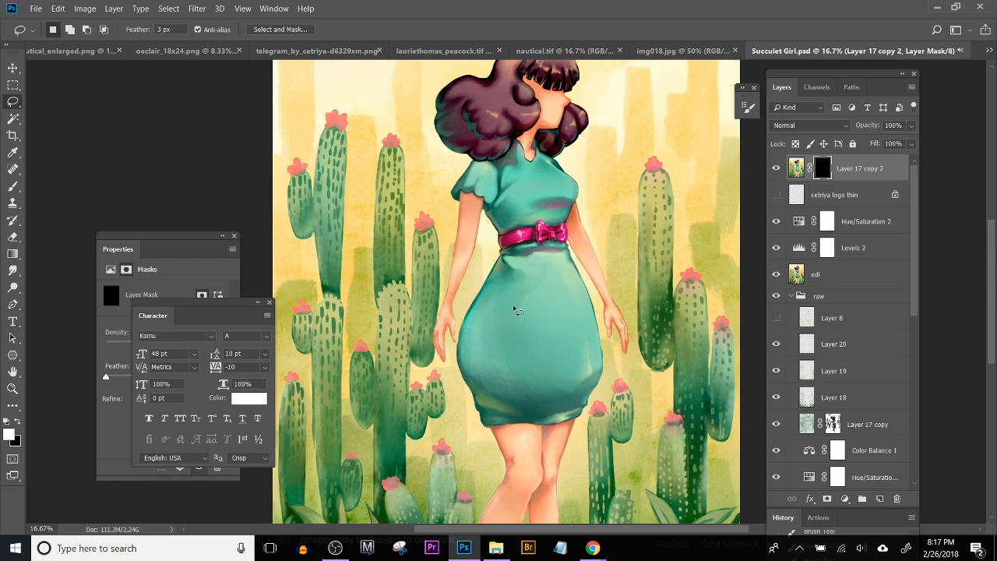
{"action": "mouse_move", "coordinate": [470, 244]}
{"action": "left_mouse_down"}
{"action": "mouse_move", "coordinate": [427, 343]}
{"action": "mouse_move", "coordinate": [519, 461]}
{"action": "mouse_move", "coordinate": [624, 441]}
{"action": "mouse_move", "coordinate": [499, 193]}
{"action": "mouse_move", "coordinate": [475, 233]}
{"action": "left_mouse_up"}
{"action": "left_click_drag", "start_coordinate": [497, 390], "coordinate": [492, 346]}
{"action": "mouse_move", "coordinate": [496, 383]}
{"action": "left_mouse_down"}
{"action": "mouse_move", "coordinate": [523, 350]}
{"action": "mouse_move", "coordinate": [506, 372]}
{"action": "left_mouse_up"}
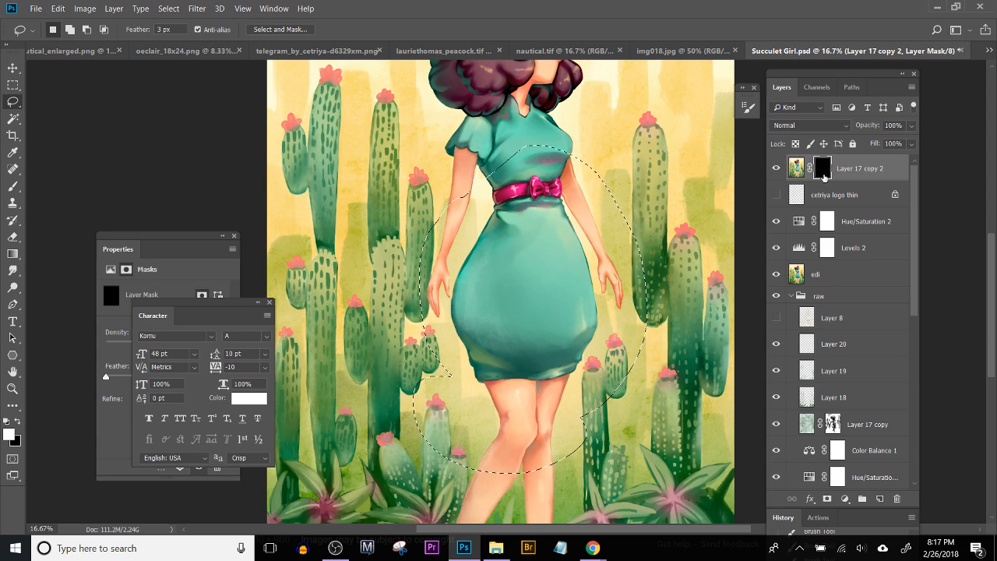
{"action": "key", "text": "alt+BackSpace"}
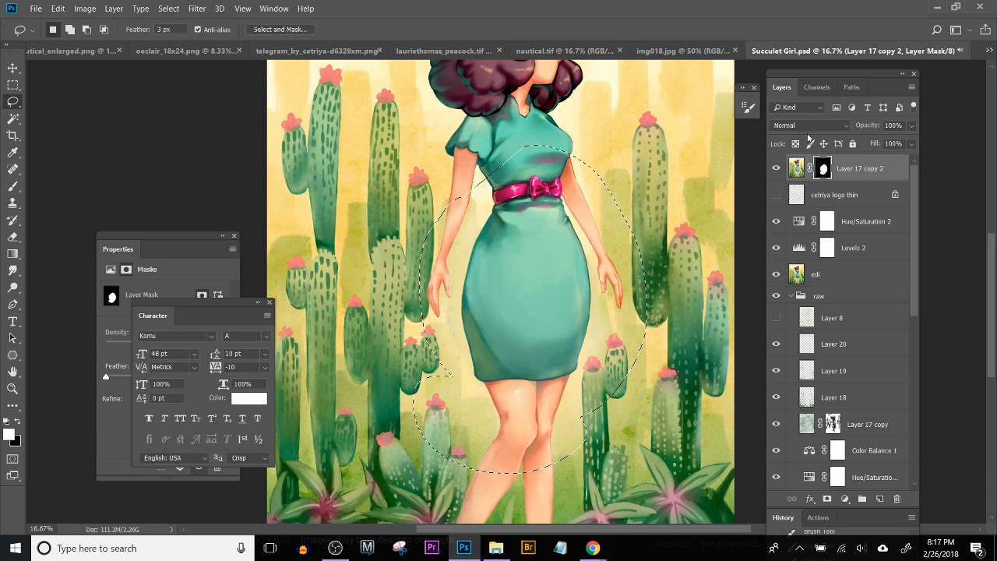
{"action": "key", "text": "ctrl+d"}
Step: Make the image of Layer 17 copy 2 the editing target instead of its mask
{"action": "key", "text": "ctrl+plus"}
{"action": "key", "text": "ctrl+plus"}
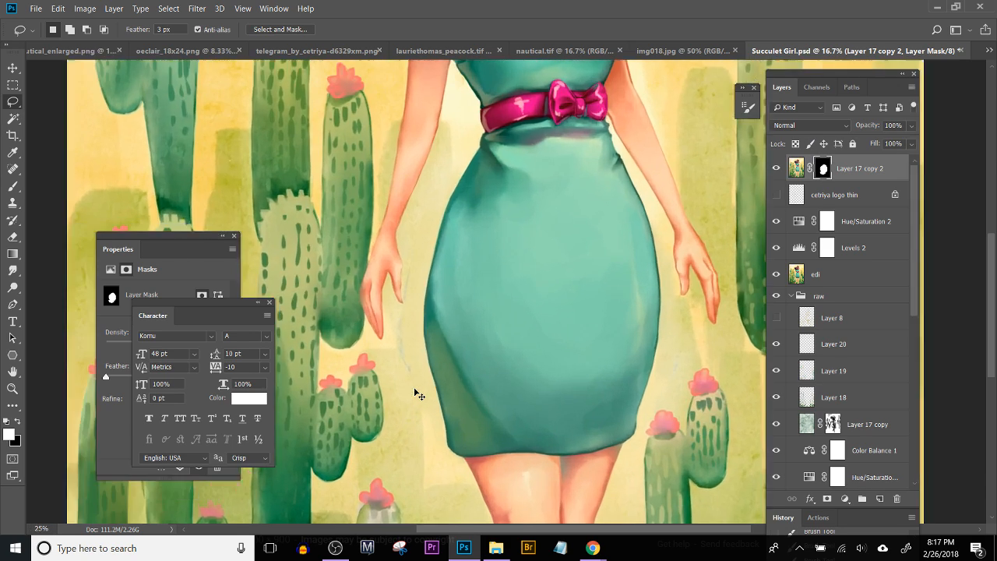
{"action": "left_click", "coordinate": [796, 167]}
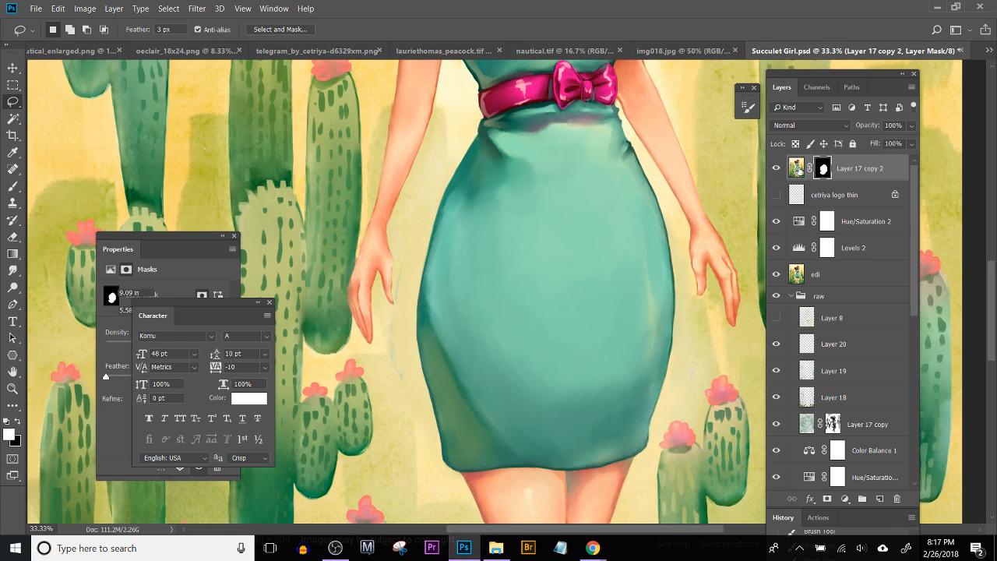
Step: Try to clone clean background over the stray marks between the hand and the skirt with the Clone Stamp
{"action": "left_click", "coordinate": [12, 202]}
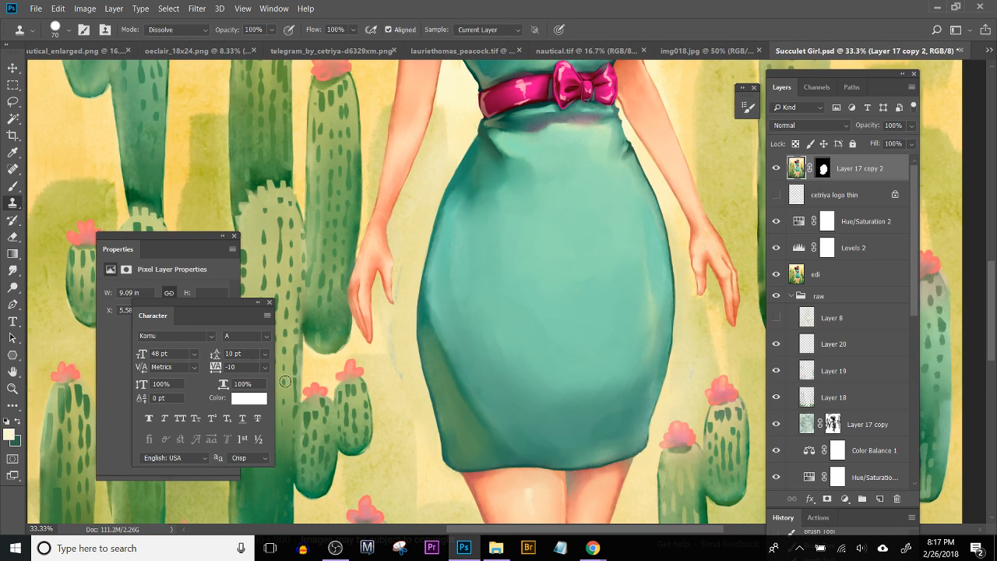
{"action": "left_click_drag", "start_coordinate": [363, 294], "coordinate": [412, 373]}
{"action": "left_click", "coordinate": [412, 347]}
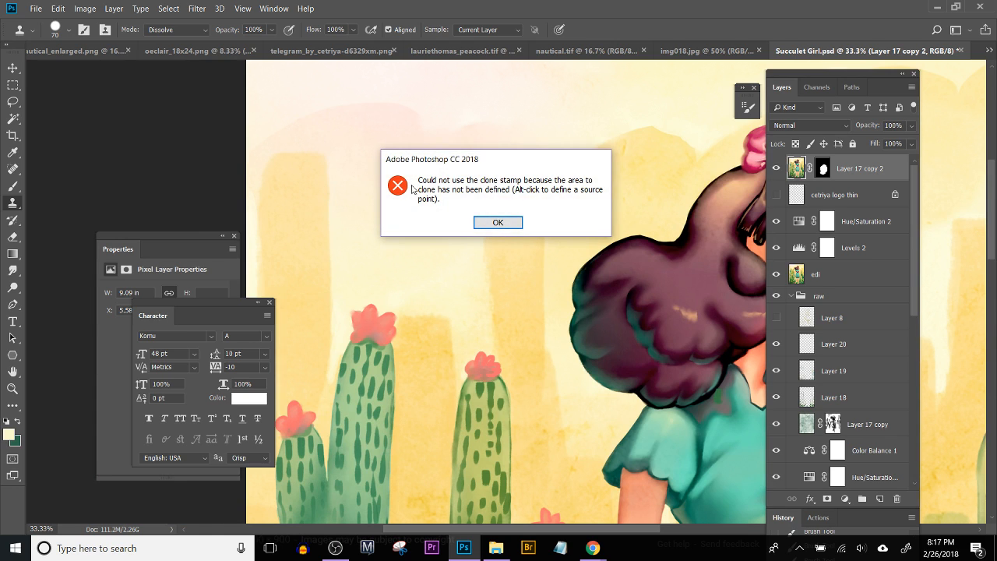
{"action": "left_click", "coordinate": [498, 223]}
{"action": "scroll", "coordinate": [467, 474], "scroll_direction": "down", "scroll_amount": 5}
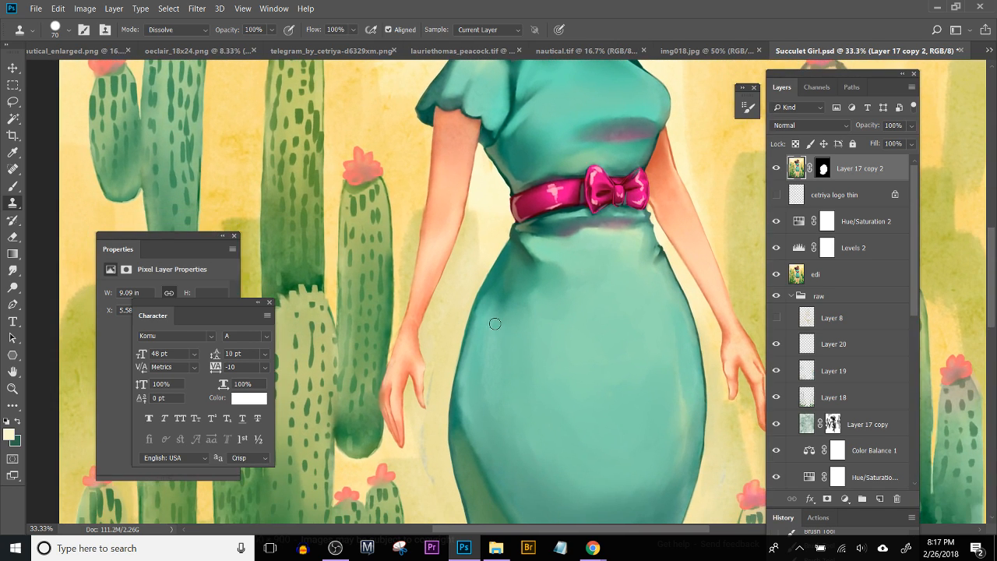
{"action": "left_click", "coordinate": [466, 474]}
{"action": "left_click", "coordinate": [503, 226]}
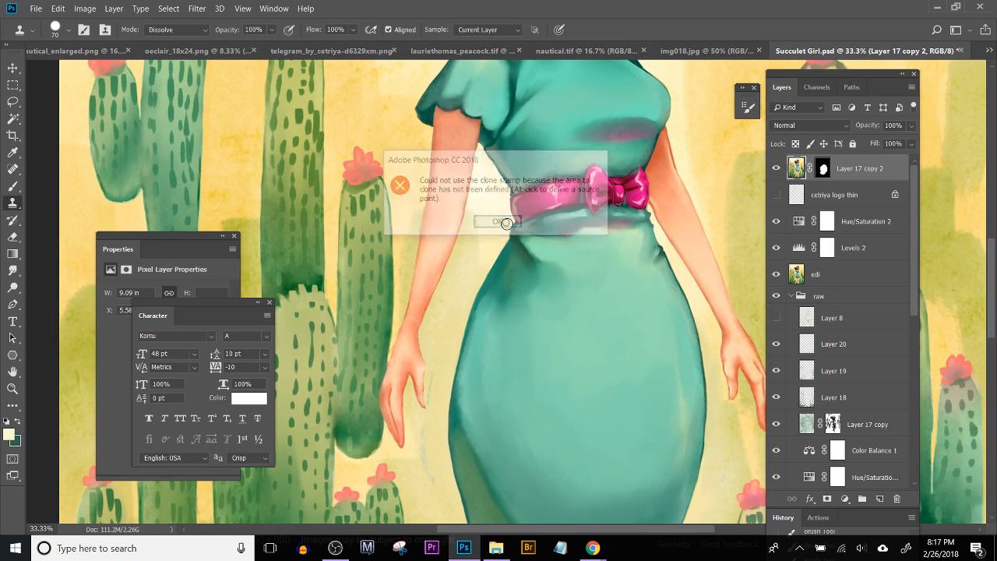
Step: Sample the pale yellow background and paint over the stray marks on both sides of the skirt with a size 60 brush
{"action": "key", "text": "b"}
{"action": "left_click", "coordinate": [436, 471], "text": "alt"}
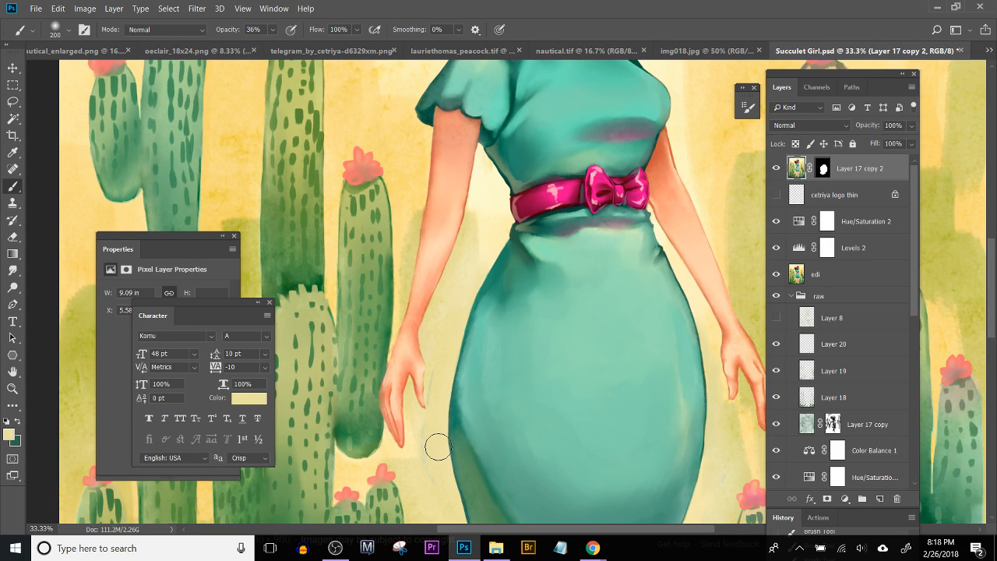
{"action": "key", "text": "["}
{"action": "key", "text": "["}
{"action": "key", "text": "["}
{"action": "key", "text": "["}
{"action": "key", "text": "["}
{"action": "key", "text": "["}
{"action": "key", "text": "["}
{"action": "key", "text": "["}
{"action": "left_click_drag", "start_coordinate": [434, 364], "coordinate": [431, 397]}
{"action": "left_click_drag", "start_coordinate": [428, 380], "coordinate": [429, 416]}
{"action": "left_click_drag", "start_coordinate": [724, 485], "coordinate": [735, 447]}
{"action": "left_click_drag", "start_coordinate": [430, 455], "coordinate": [430, 447]}
Step: Compare the full illustration with and without Layer 17 copy 2 to check the reworked skirt
{"action": "scroll", "coordinate": [444, 421], "scroll_direction": "down", "scroll_amount": 4}
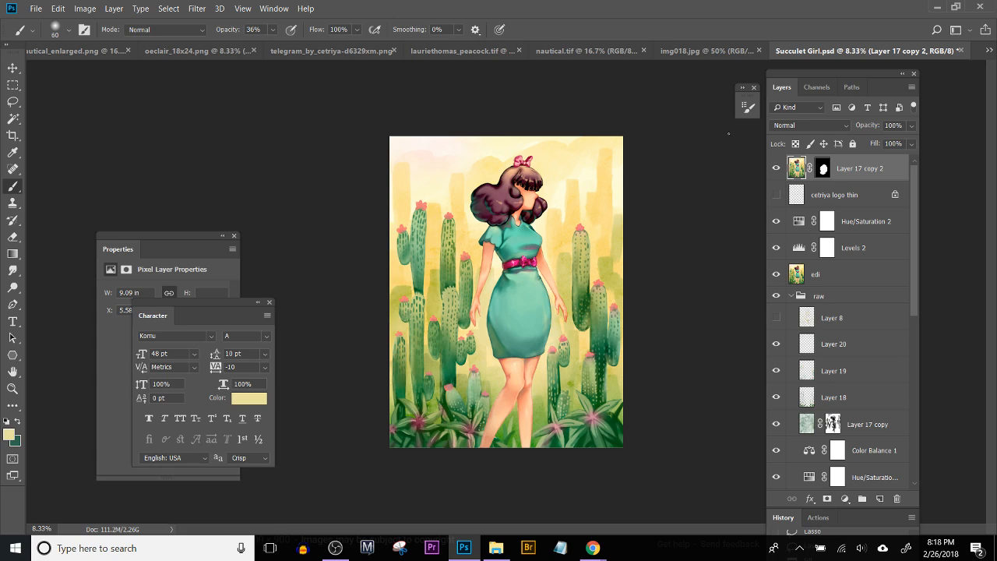
{"action": "left_click", "coordinate": [777, 169]}
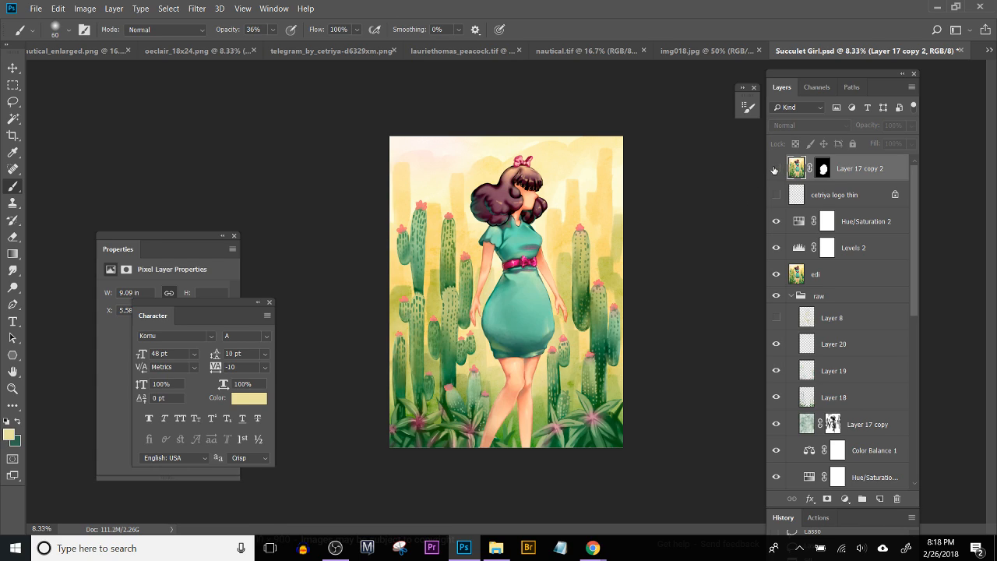
{"action": "left_click", "coordinate": [780, 170]}
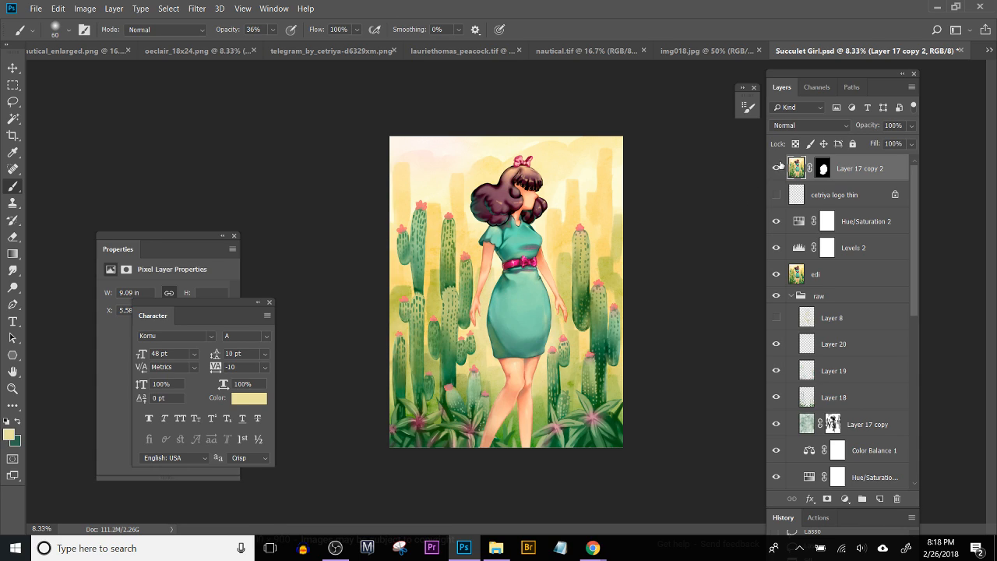
{"action": "left_click", "coordinate": [781, 165]}
{"action": "left_click", "coordinate": [778, 169]}
{"action": "left_click", "coordinate": [777, 168]}
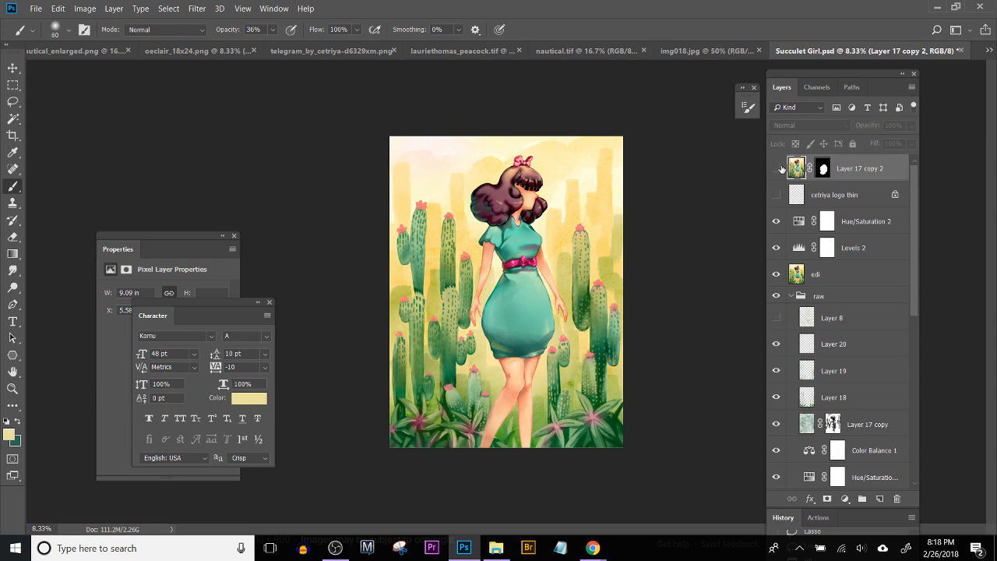
{"action": "left_click", "coordinate": [777, 169]}
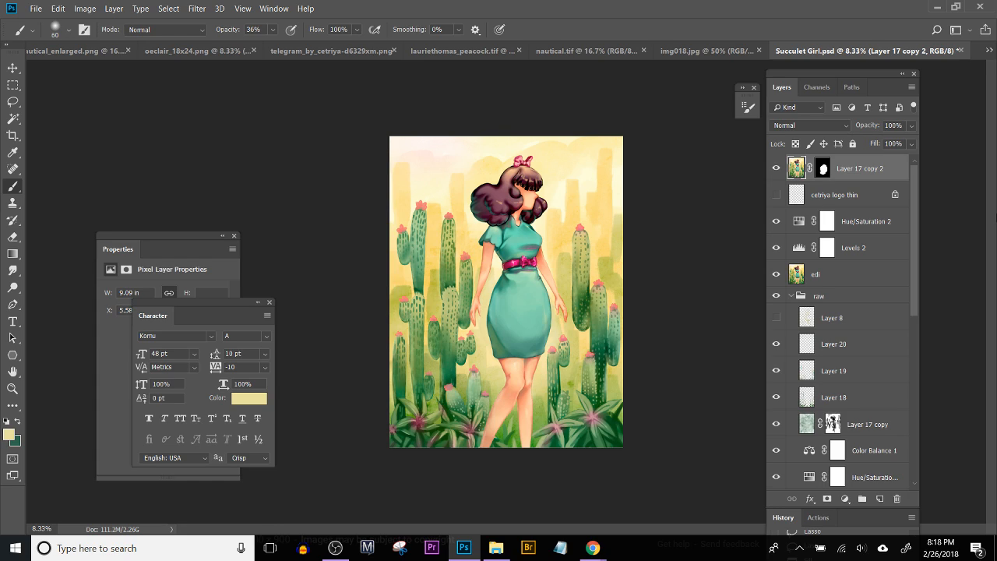
Step: Save Succulet Girl.psd and flatten the image, discarding the hidden layers
{"action": "key", "text": "ctrl+s"}
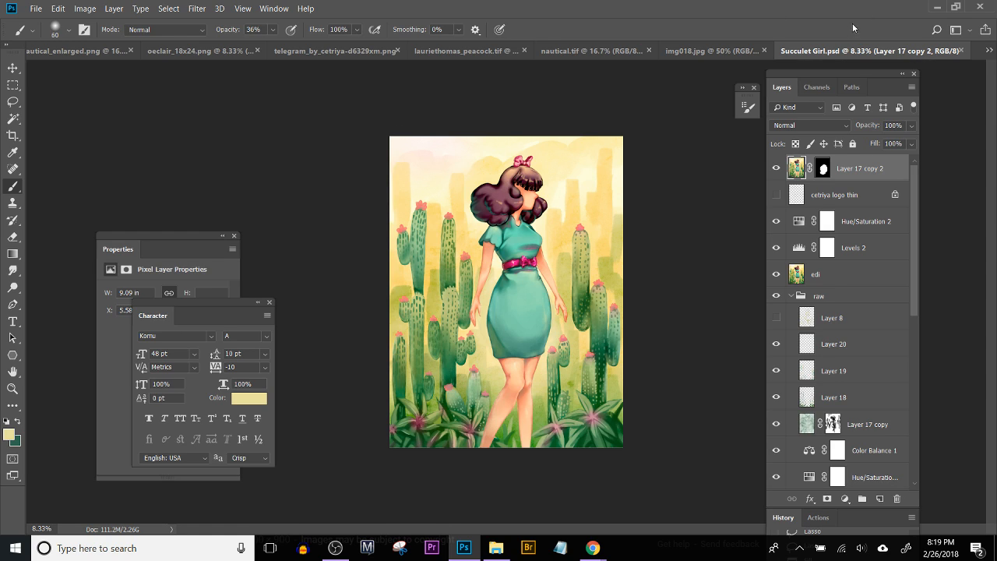
{"action": "left_click", "coordinate": [114, 8]}
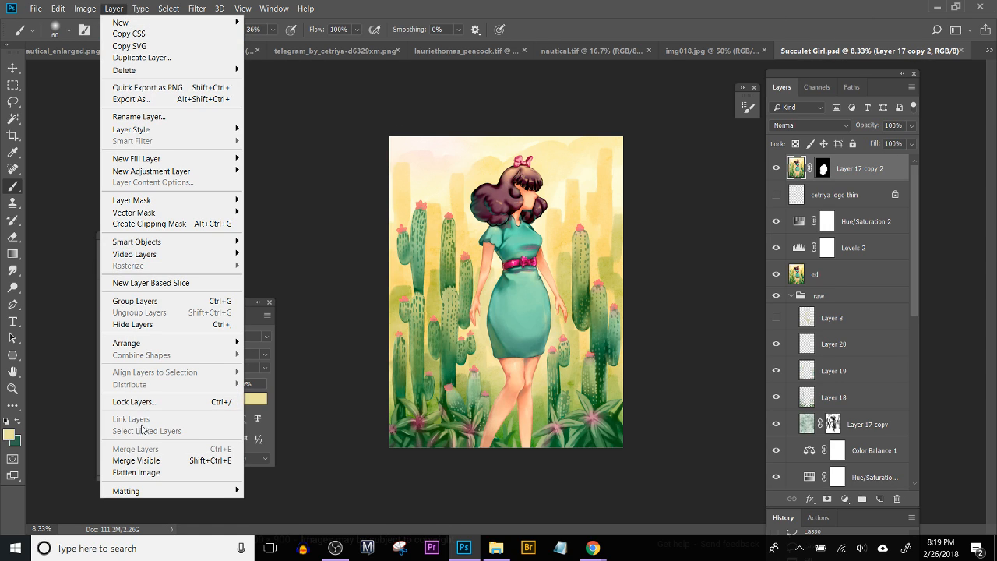
{"action": "left_click", "coordinate": [145, 473]}
{"action": "left_click", "coordinate": [451, 211]}
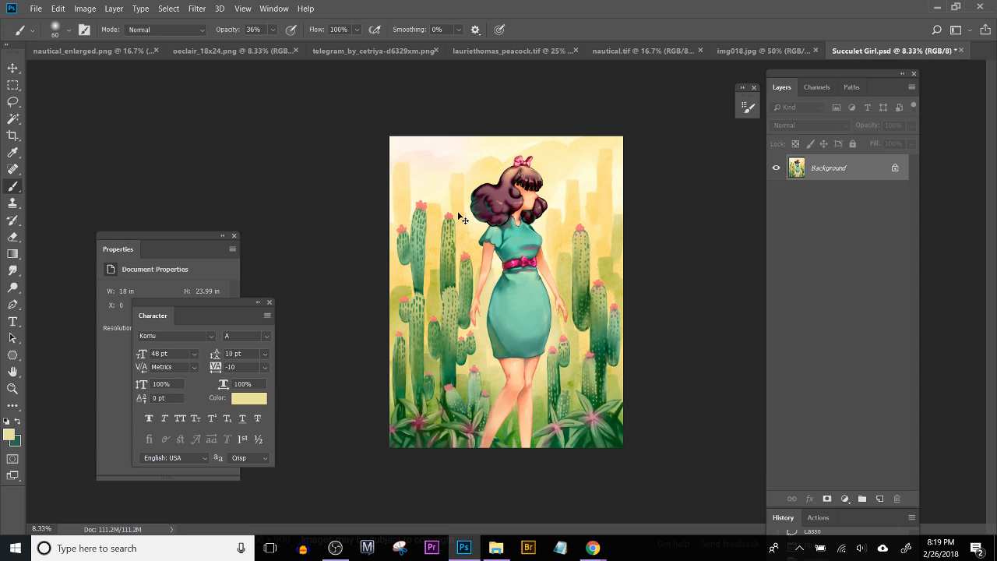
Step: Save the flattened image as the PNG Succulet Girl in the Print List folder, replacing the existing file and using the large file size option
{"action": "key", "text": "ctrl+shift+s"}
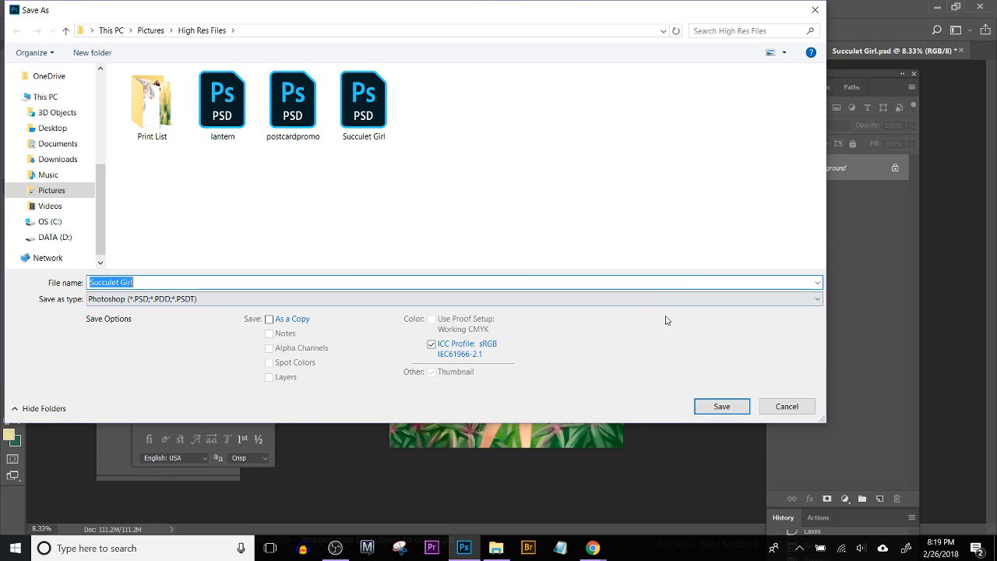
{"action": "left_click", "coordinate": [178, 303]}
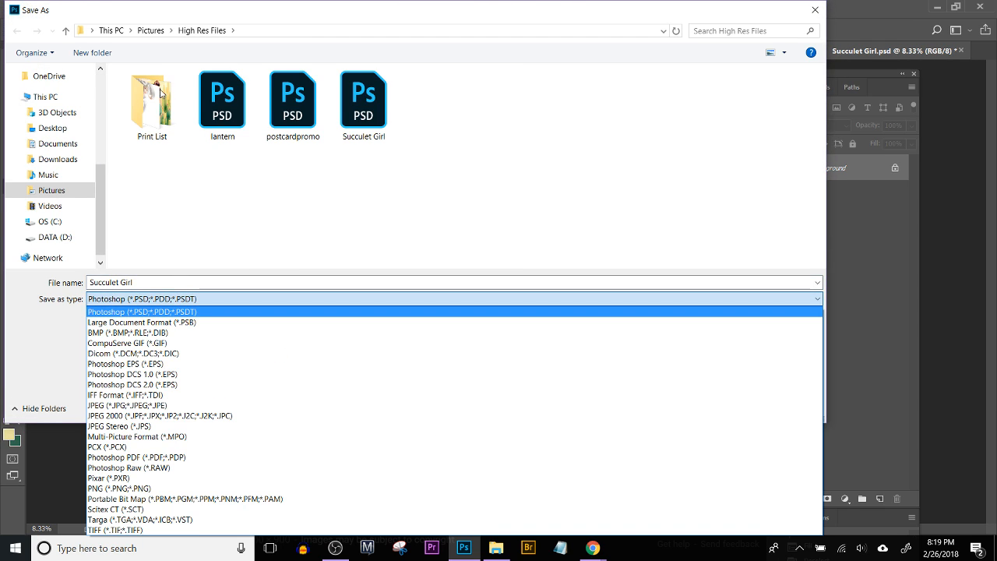
{"action": "double_click", "coordinate": [161, 93]}
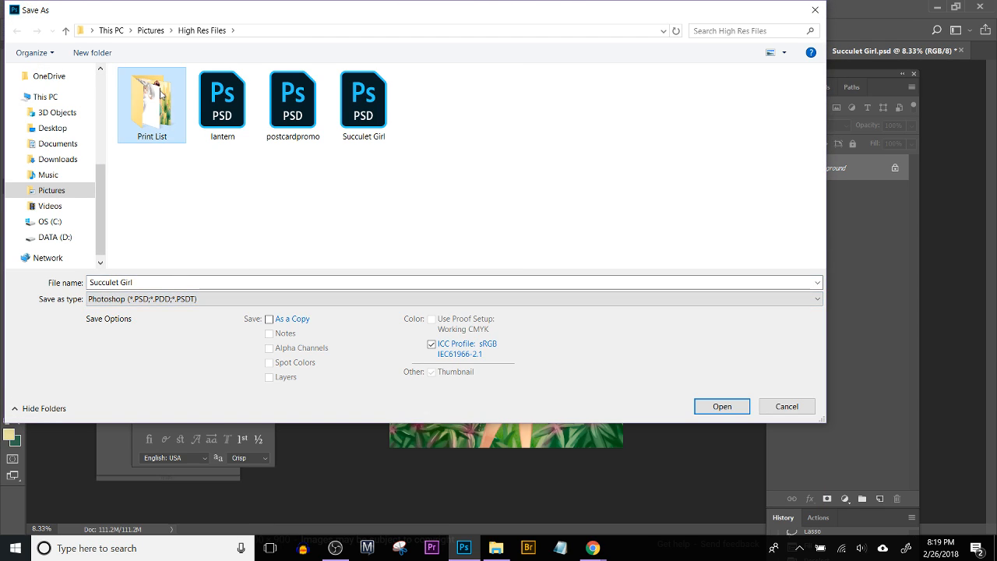
{"action": "left_click", "coordinate": [174, 302]}
{"action": "left_click", "coordinate": [134, 488]}
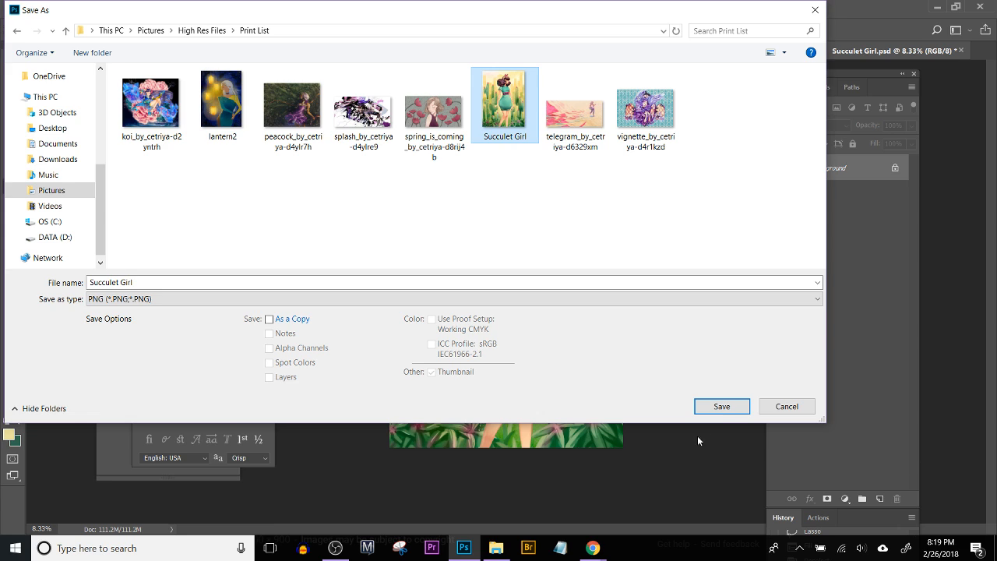
{"action": "left_click", "coordinate": [719, 406]}
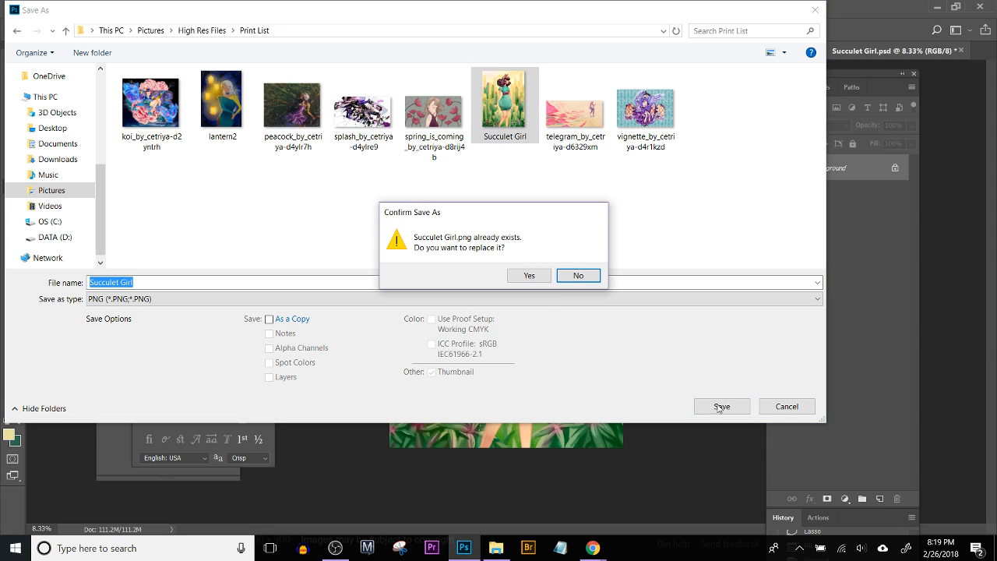
{"action": "left_click", "coordinate": [530, 276]}
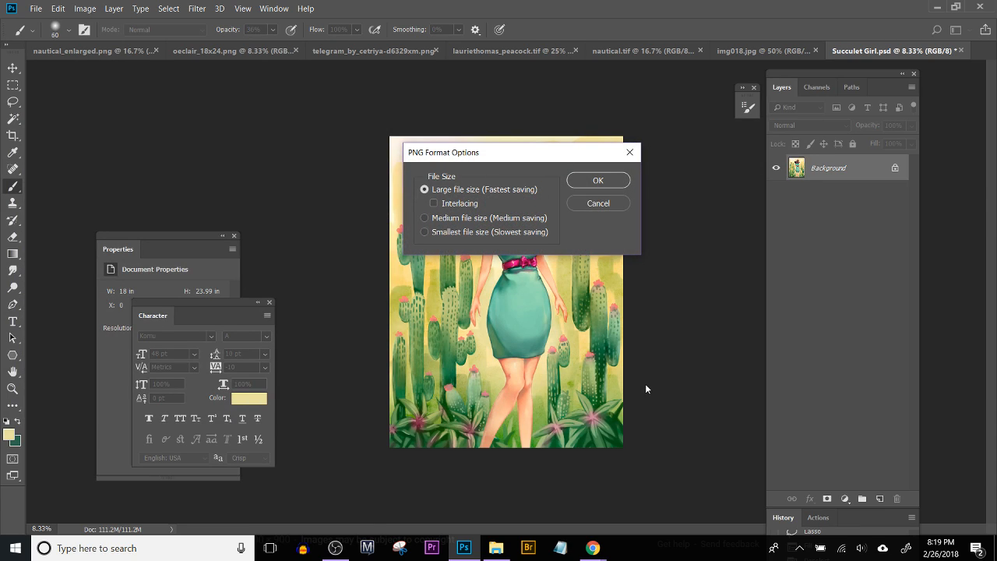
{"action": "left_click", "coordinate": [608, 179]}
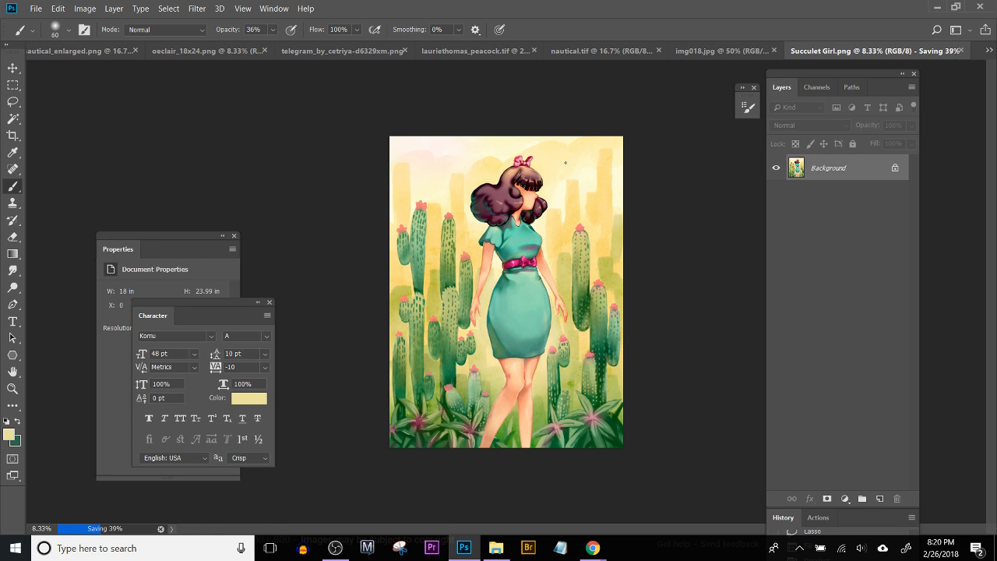
Step: Close Succulet Girl.png without saving changes
{"action": "mouse_move", "coordinate": [463, 548]}
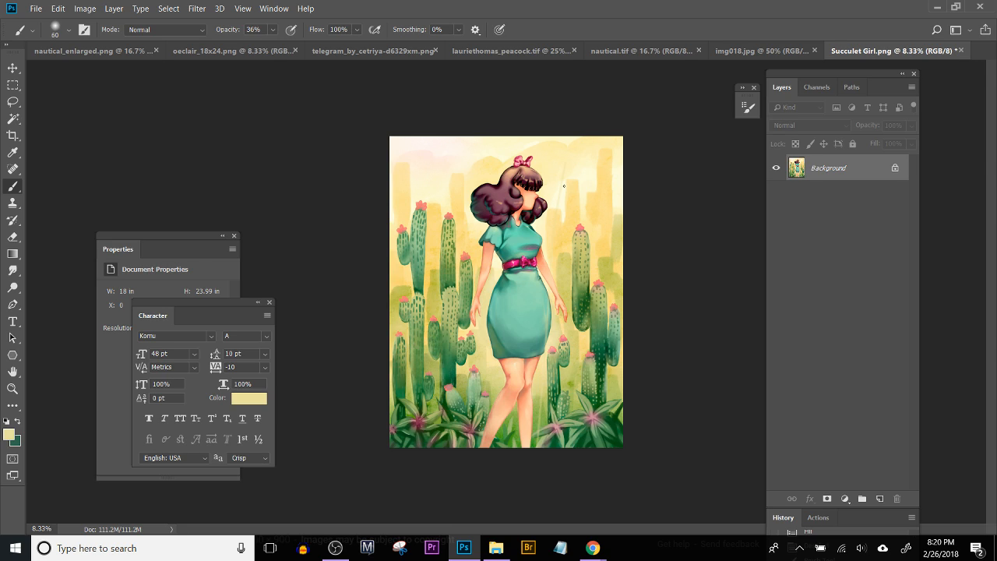
{"action": "left_click", "coordinate": [961, 51]}
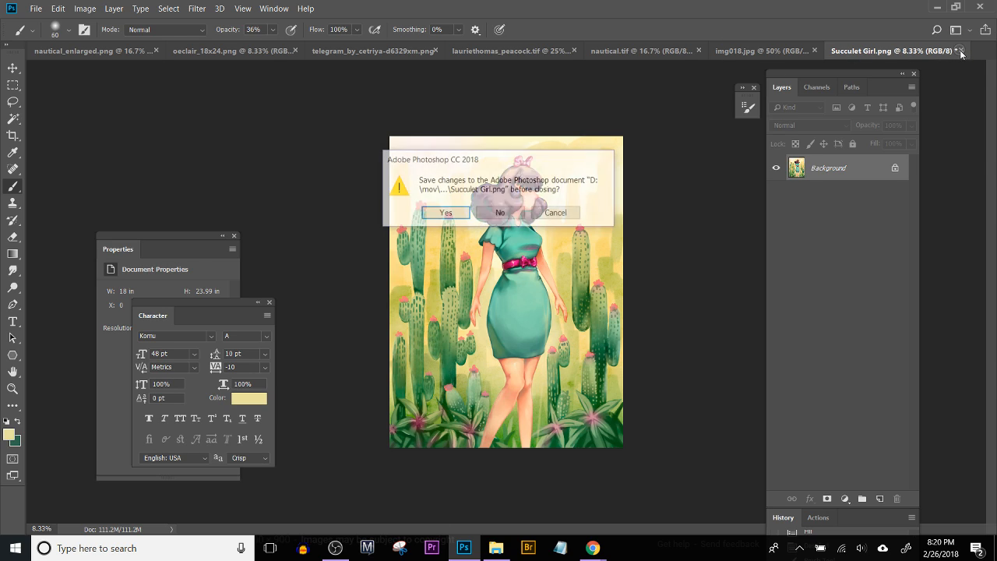
{"action": "left_click", "coordinate": [499, 213]}
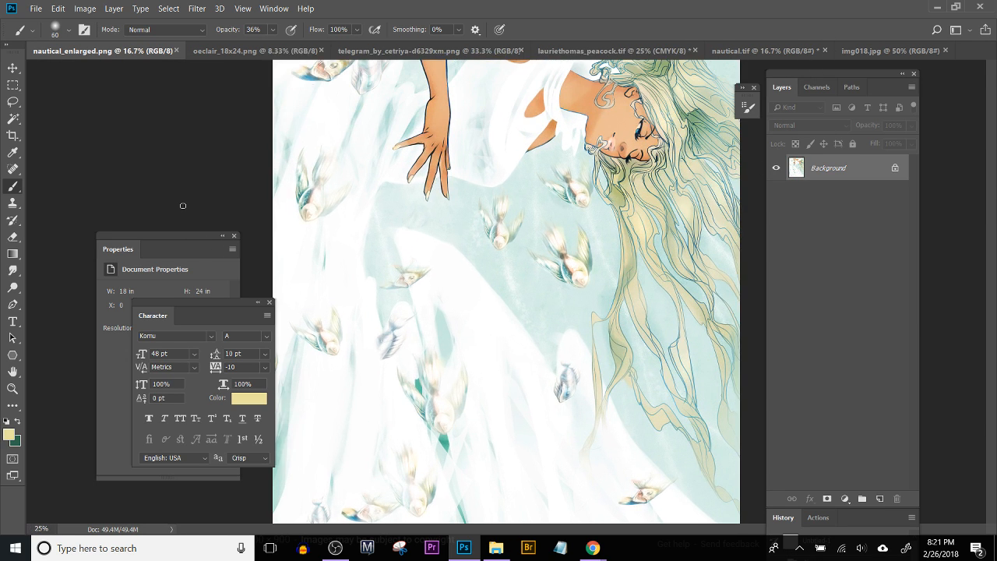
{"action": "key", "text": "ctrl+plus"}
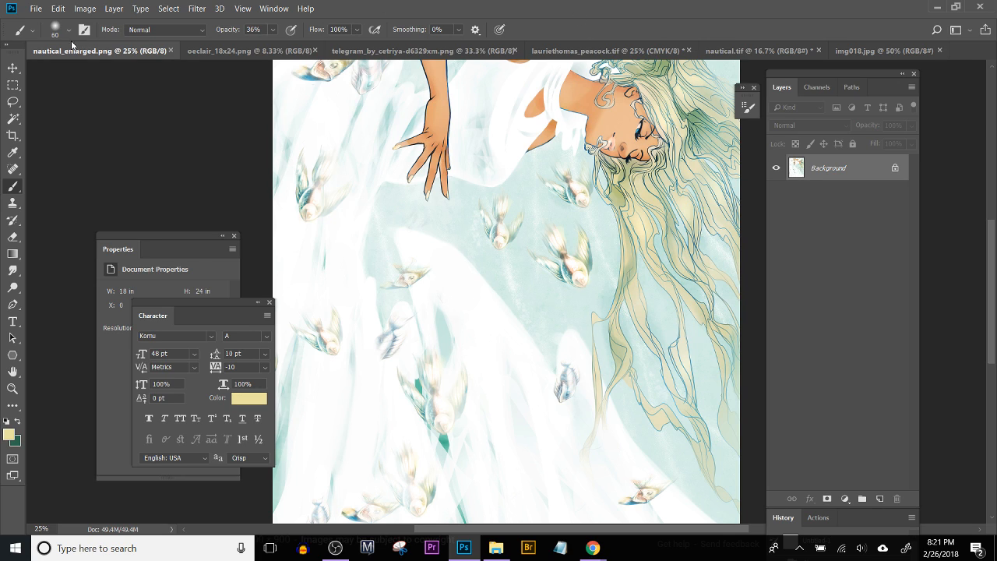
{"action": "left_click", "coordinate": [170, 51]}
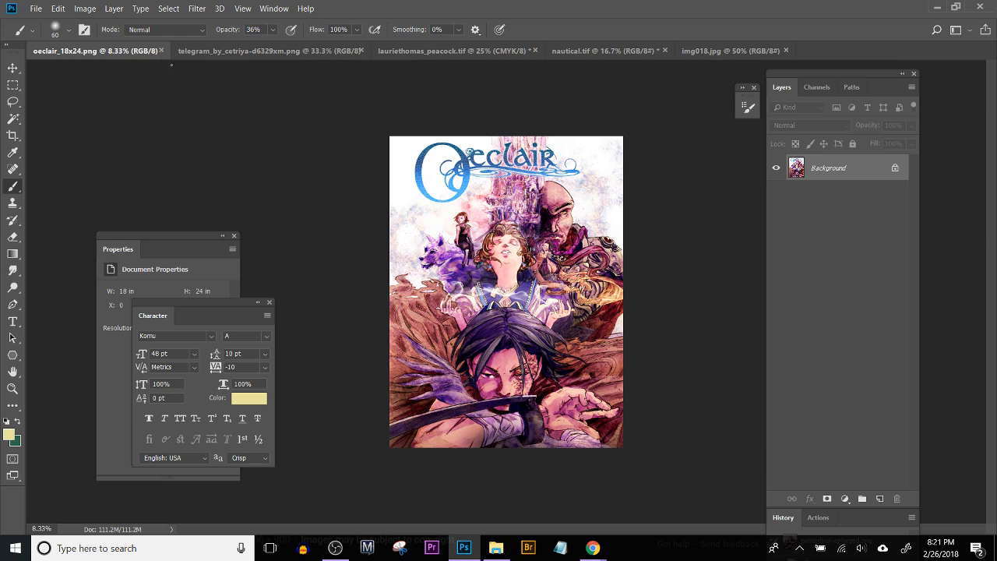
{"action": "left_click", "coordinate": [161, 51]}
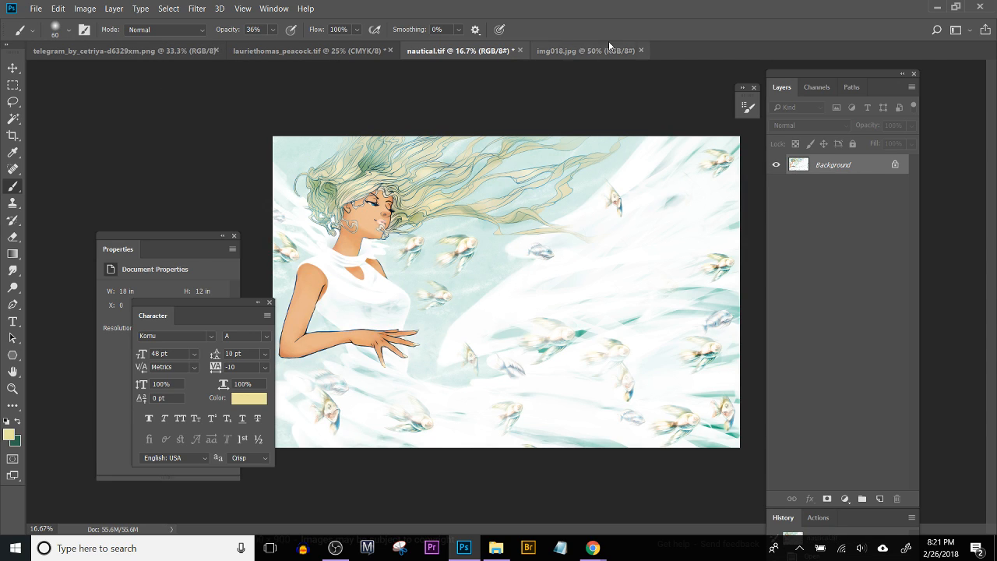
{"action": "left_click", "coordinate": [216, 51]}
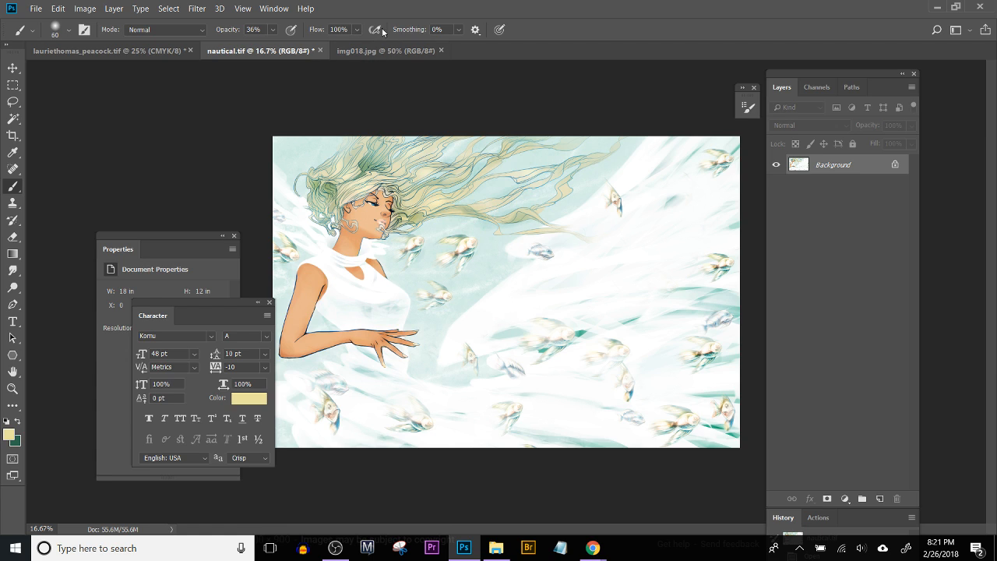
{"action": "left_click", "coordinate": [321, 51]}
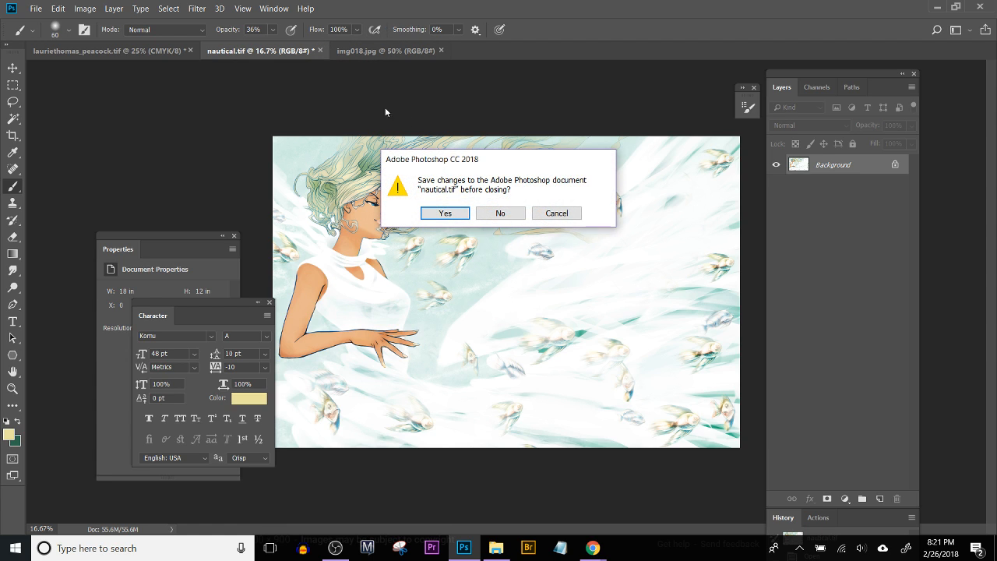
{"action": "left_click", "coordinate": [501, 214]}
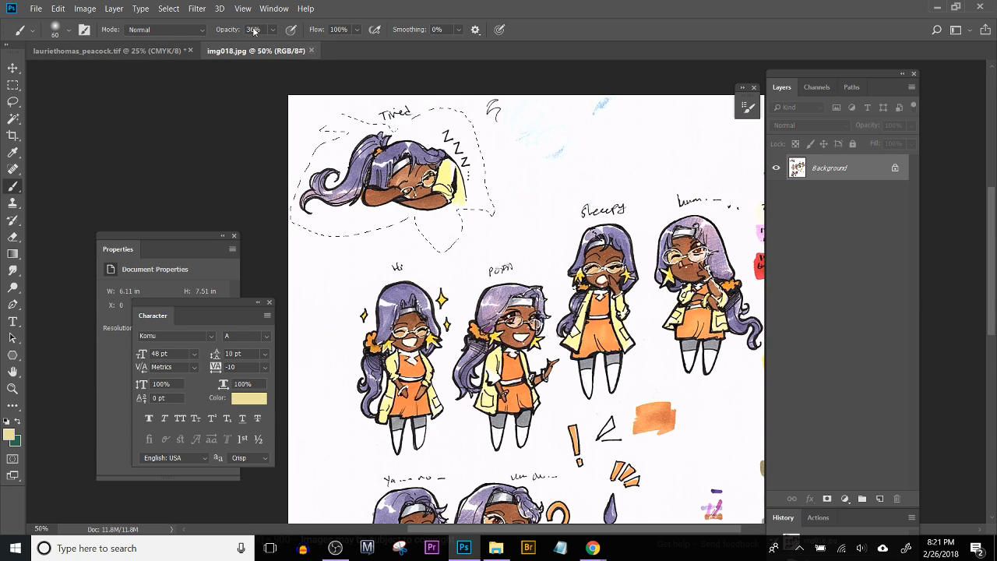
{"action": "left_click", "coordinate": [311, 51]}
{"action": "left_click", "coordinate": [189, 50]}
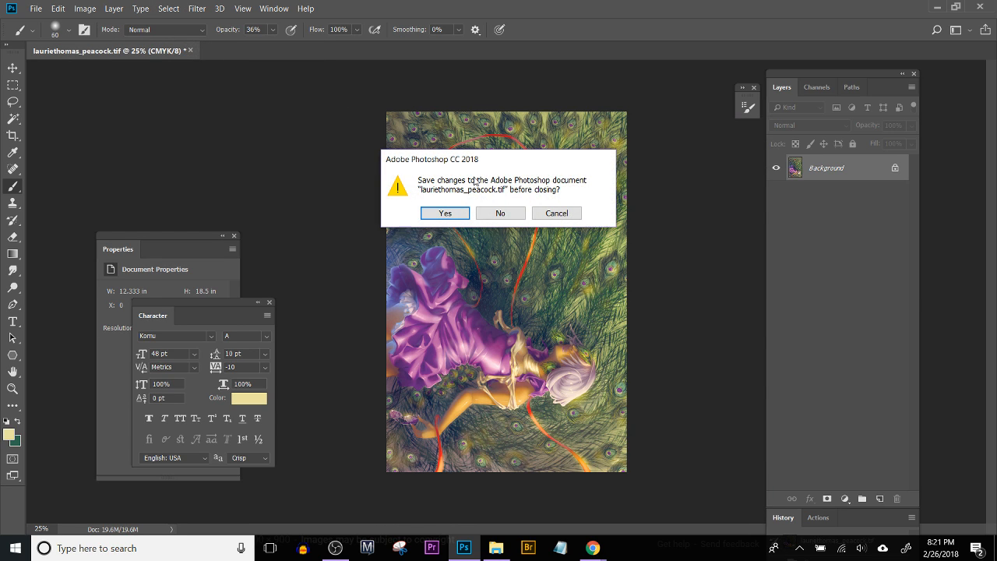
{"action": "left_click", "coordinate": [507, 213]}
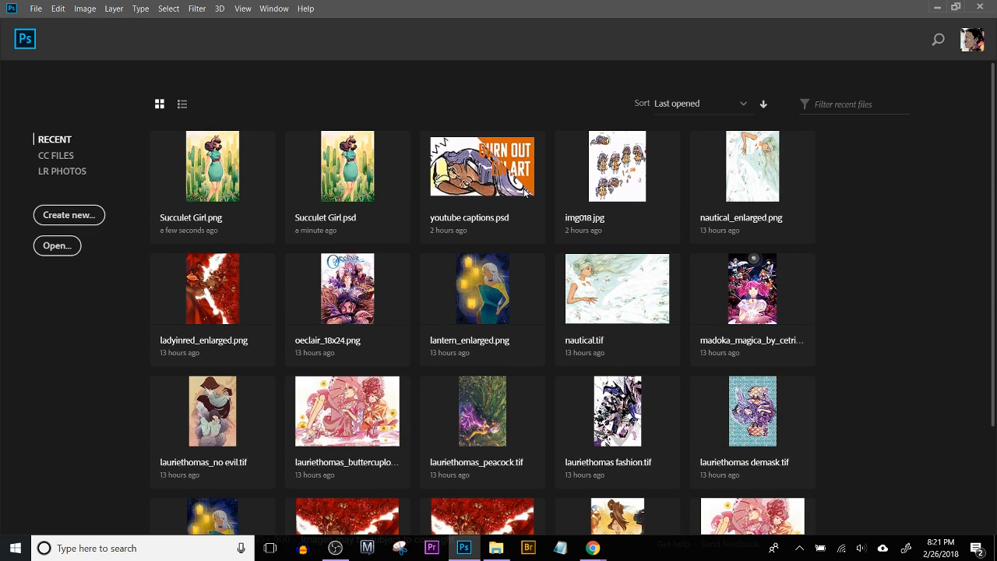
Step: Create a new 18 x 24 inch document at 300 pixels/inch in 8-bit CMYK Color with a white background
{"action": "left_click", "coordinate": [34, 10]}
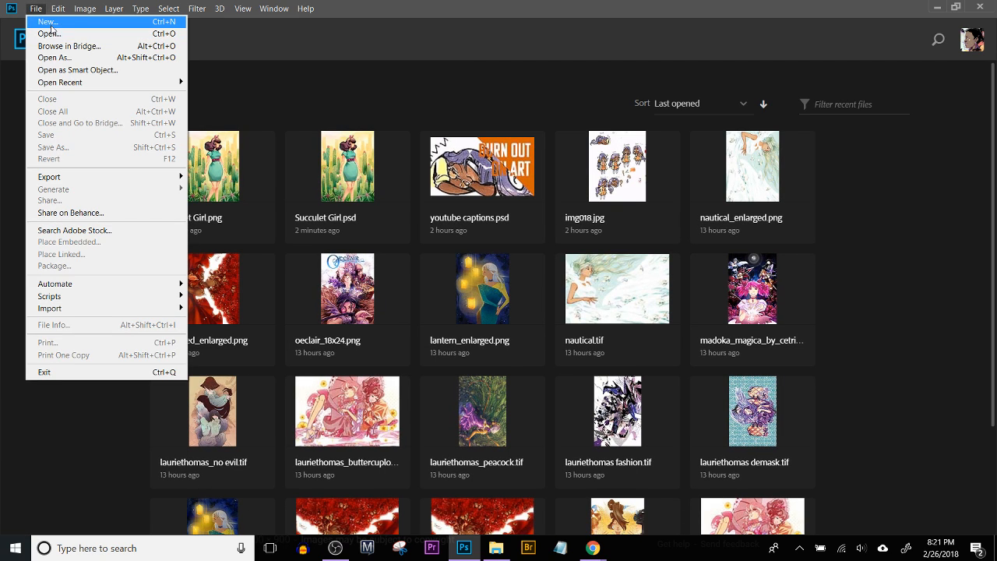
{"action": "key", "text": "Escape"}
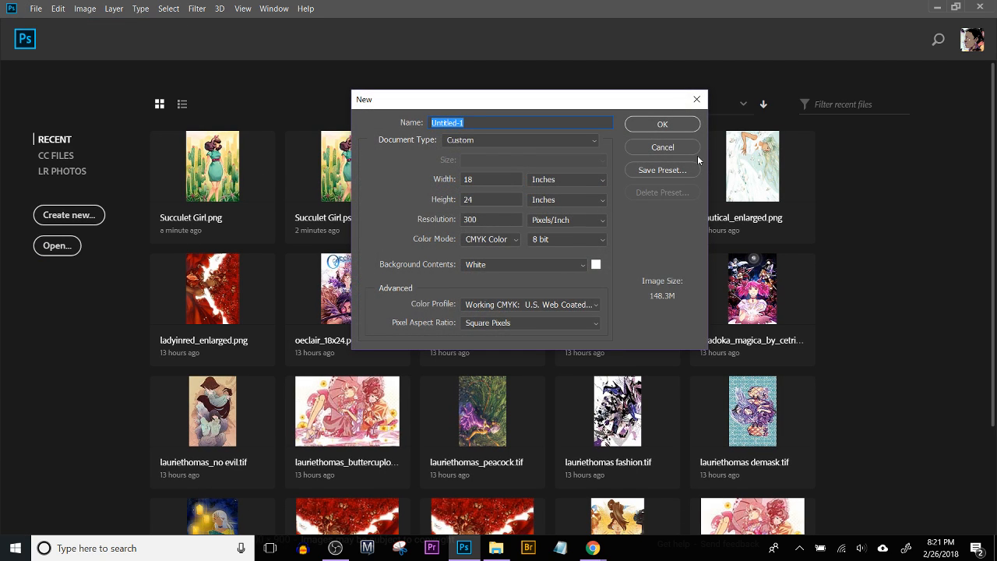
{"action": "left_click", "coordinate": [925, 186]}
{"action": "left_click", "coordinate": [679, 127]}
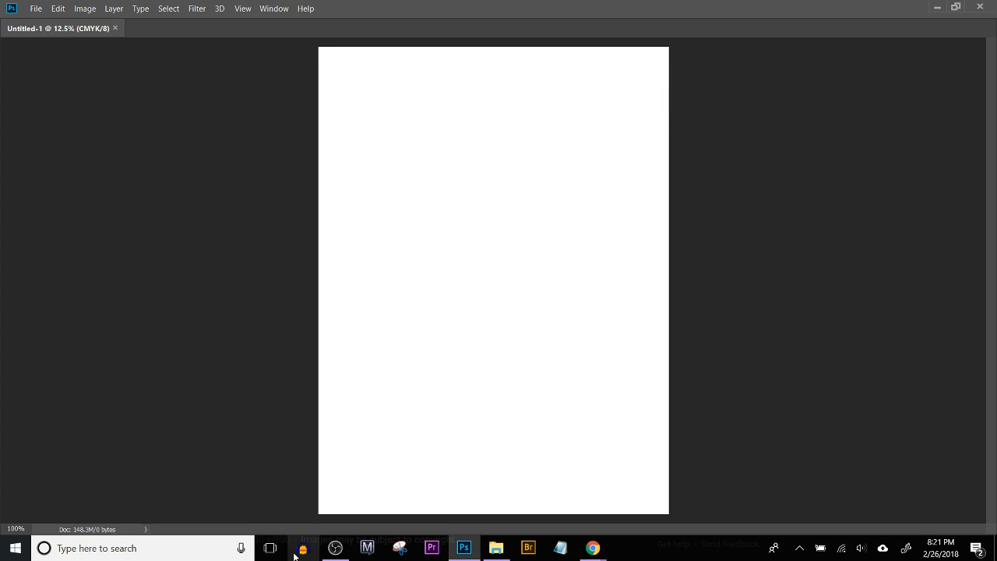
Step: Rotate the blank canvas 90° clockwise into landscape orientation
{"action": "left_click", "coordinate": [85, 9]}
{"action": "mouse_move", "coordinate": [132, 40]}
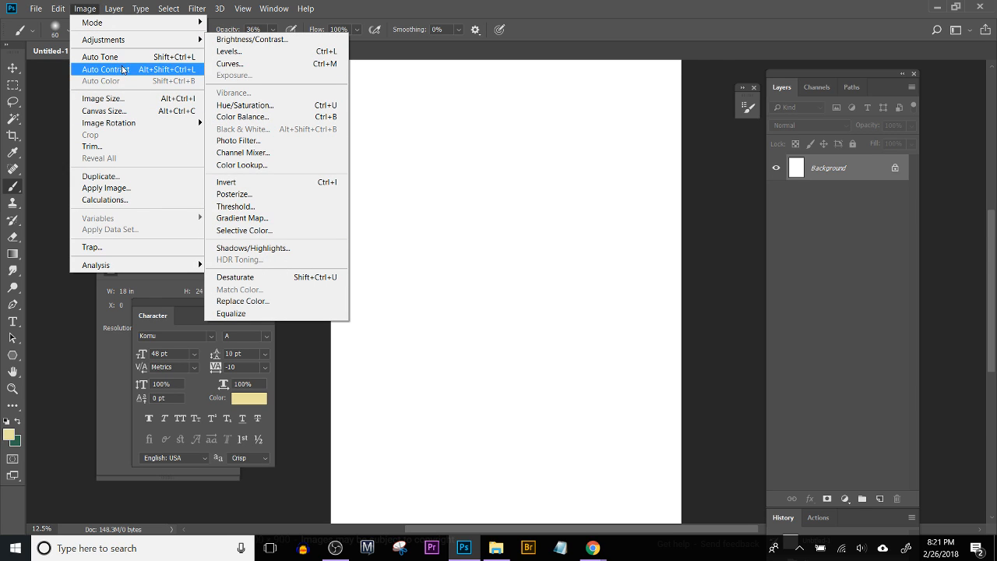
{"action": "mouse_move", "coordinate": [198, 123]}
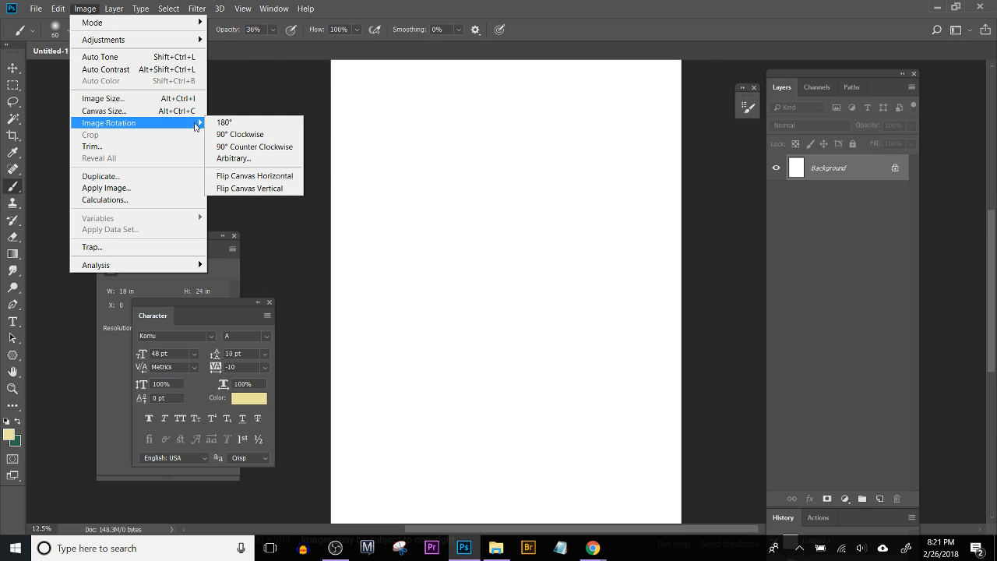
{"action": "left_click", "coordinate": [246, 134]}
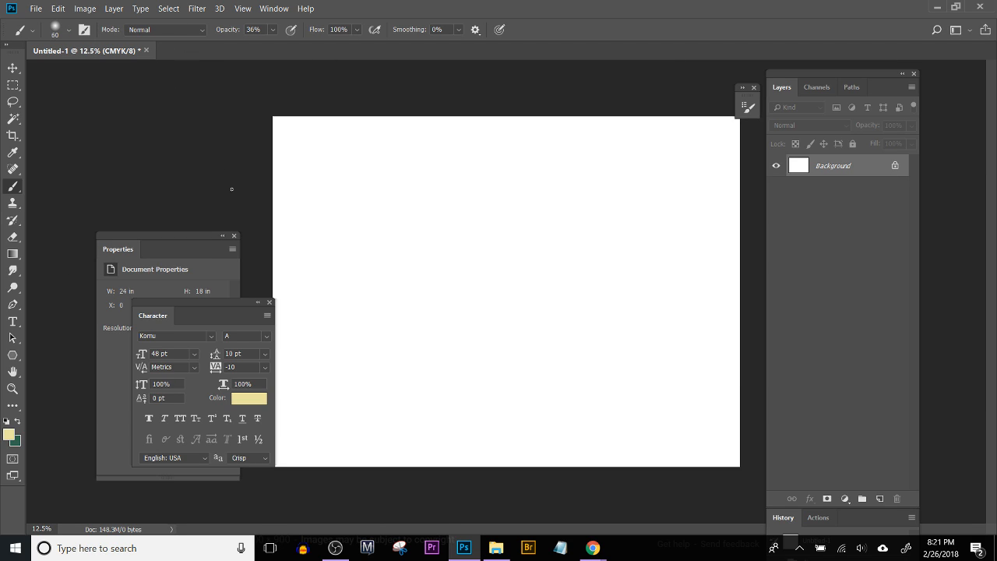
Step: Add a new empty layer above the Background
{"action": "key", "text": "ctrl+plus"}
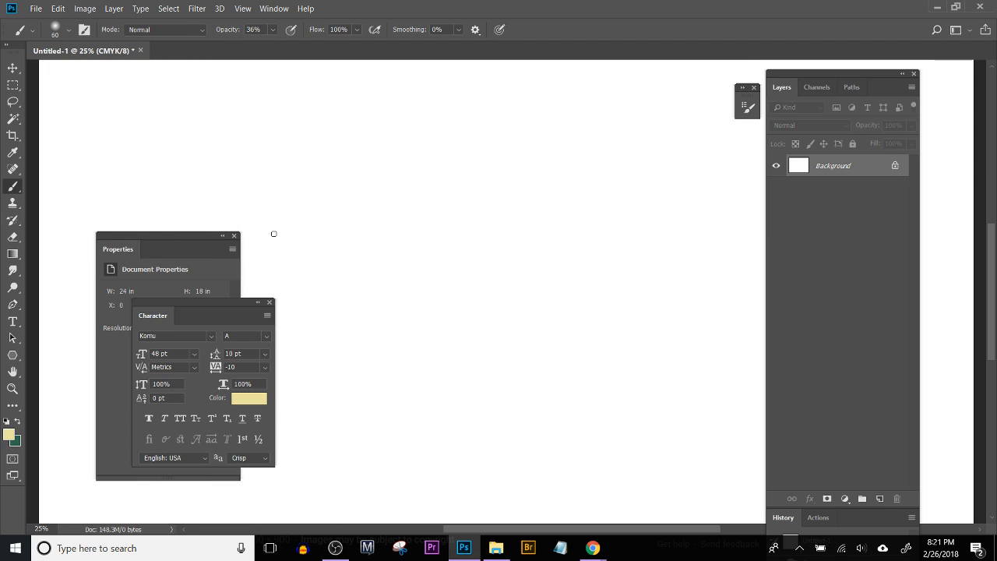
{"action": "left_click", "coordinate": [879, 499]}
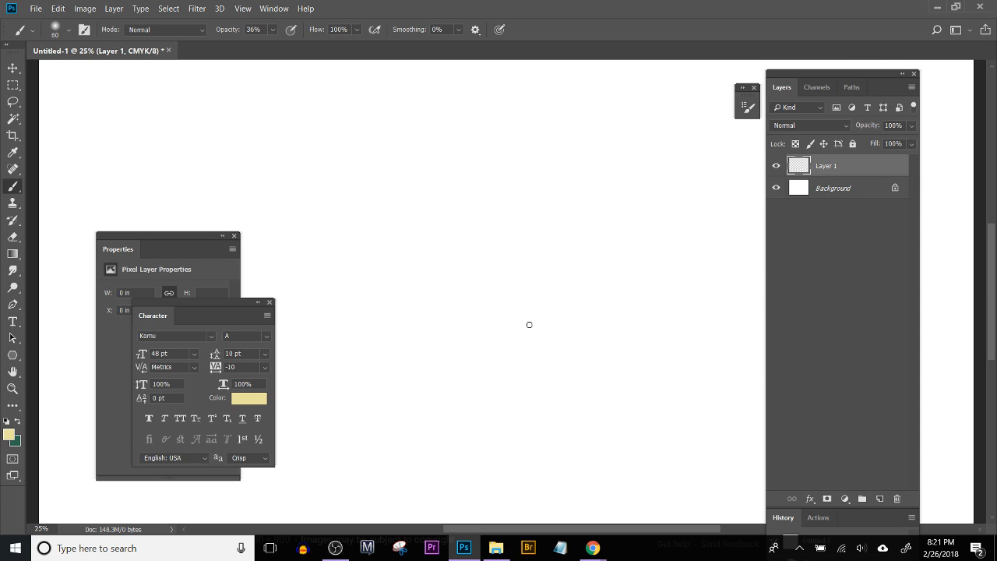
{"action": "key", "text": "ctrl+minus"}
{"action": "key", "text": "ctrl+minus"}
{"action": "key", "text": "ctrl+minus"}
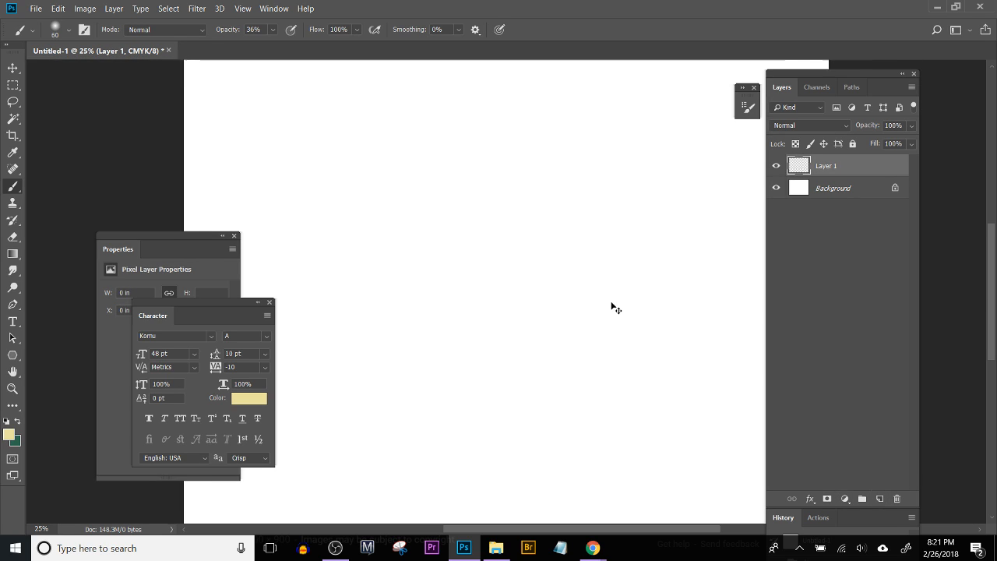
{"action": "key", "text": "ctrl+plus"}
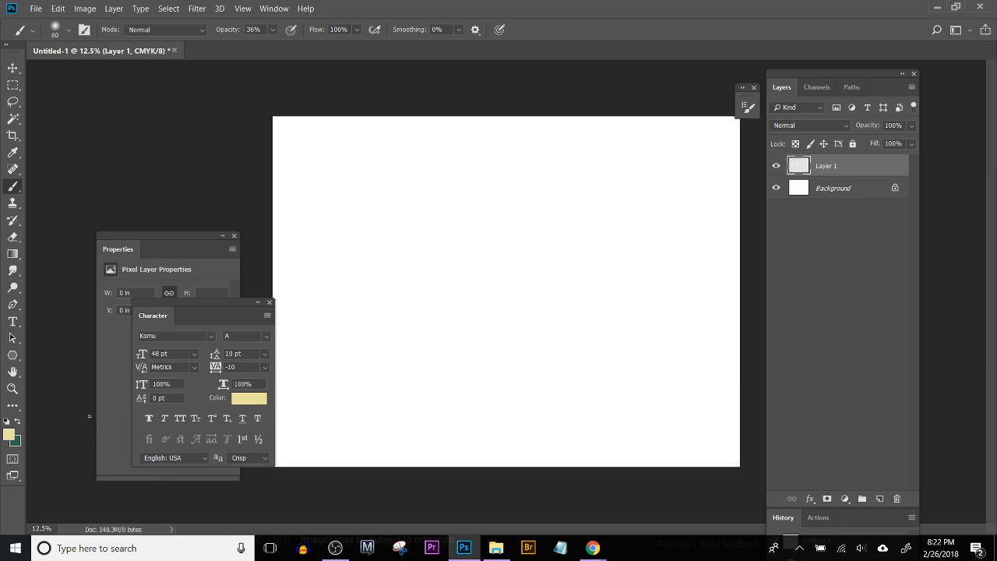
Step: Choose the recently used 70 px textured brush for painting
{"action": "left_click", "coordinate": [31, 33]}
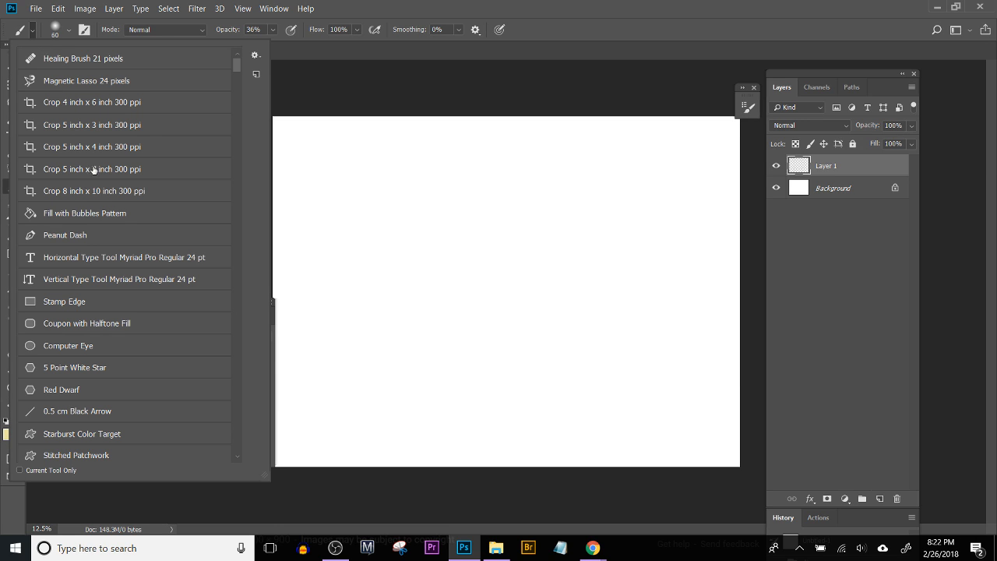
{"action": "left_click", "coordinate": [66, 31]}
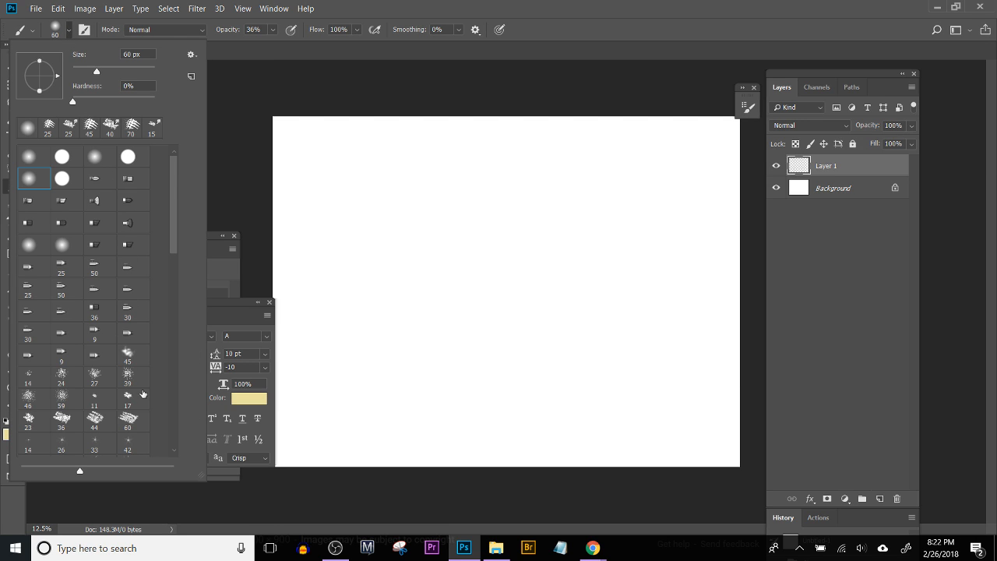
{"action": "left_click_drag", "start_coordinate": [176, 241], "coordinate": [174, 434]}
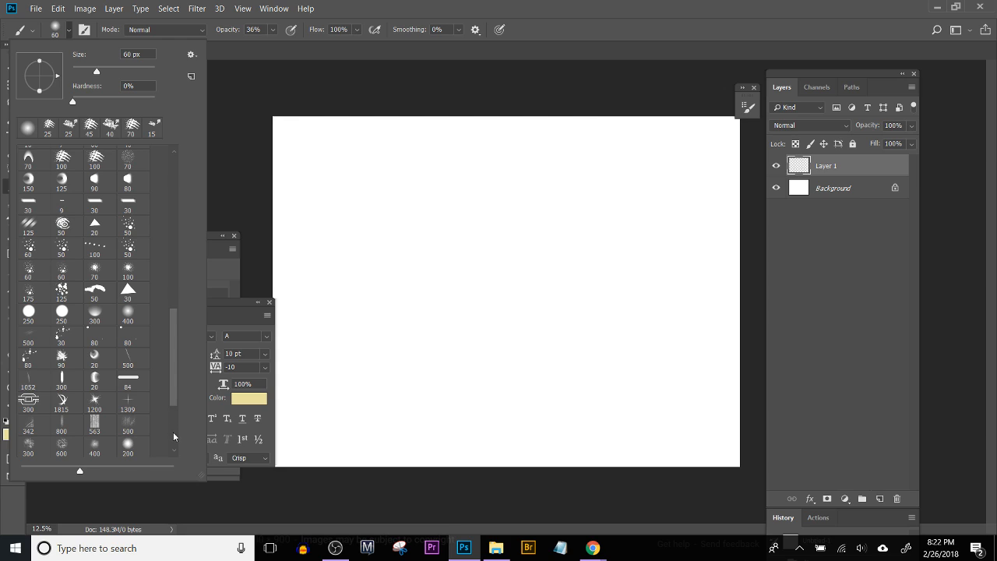
{"action": "left_click", "coordinate": [132, 128]}
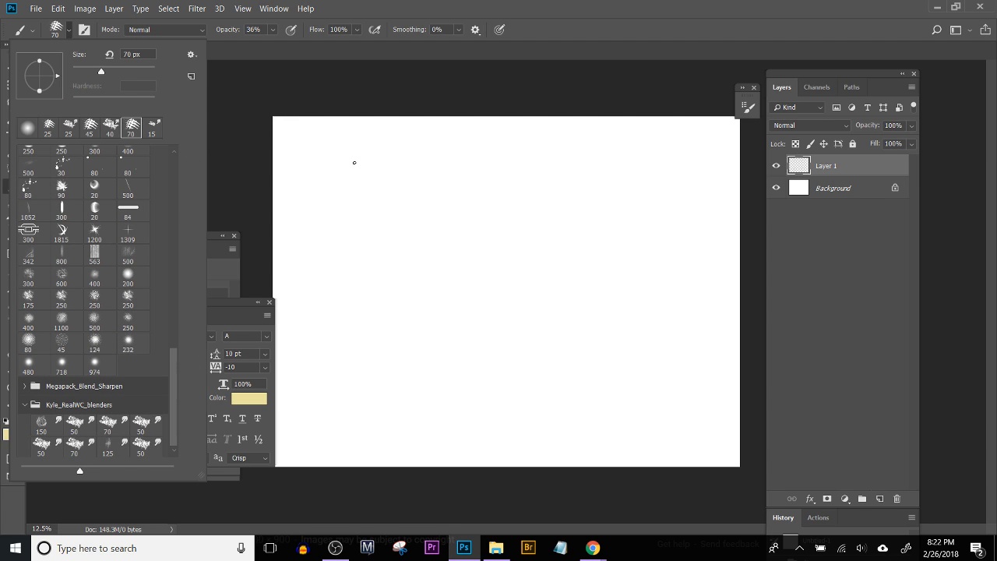
{"action": "left_click", "coordinate": [356, 157]}
Step: Test the 70 px brush with loose cream strokes on Layer 1 and undo them
{"action": "mouse_move", "coordinate": [395, 213]}
{"action": "left_mouse_down"}
{"action": "mouse_move", "coordinate": [442, 176]}
{"action": "mouse_move", "coordinate": [441, 313]}
{"action": "mouse_move", "coordinate": [473, 282]}
{"action": "mouse_move", "coordinate": [480, 222]}
{"action": "left_mouse_up"}
{"action": "left_click_drag", "start_coordinate": [374, 253], "coordinate": [518, 266]}
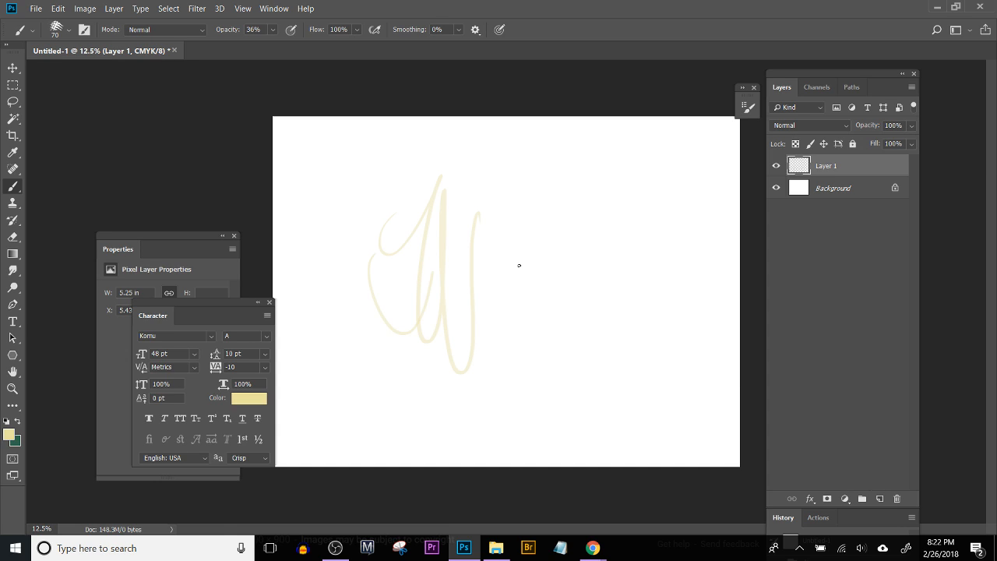
{"action": "key", "text": "ctrl+plus"}
{"action": "key", "text": "ctrl+z"}
{"action": "key", "text": "ctrl+alt+z"}
{"action": "key", "text": "ctrl+alt+z"}
Step: Swap the foreground and background colors and set the foreground to the grey-green 919d98
{"action": "left_click_drag", "start_coordinate": [341, 187], "coordinate": [523, 367]}
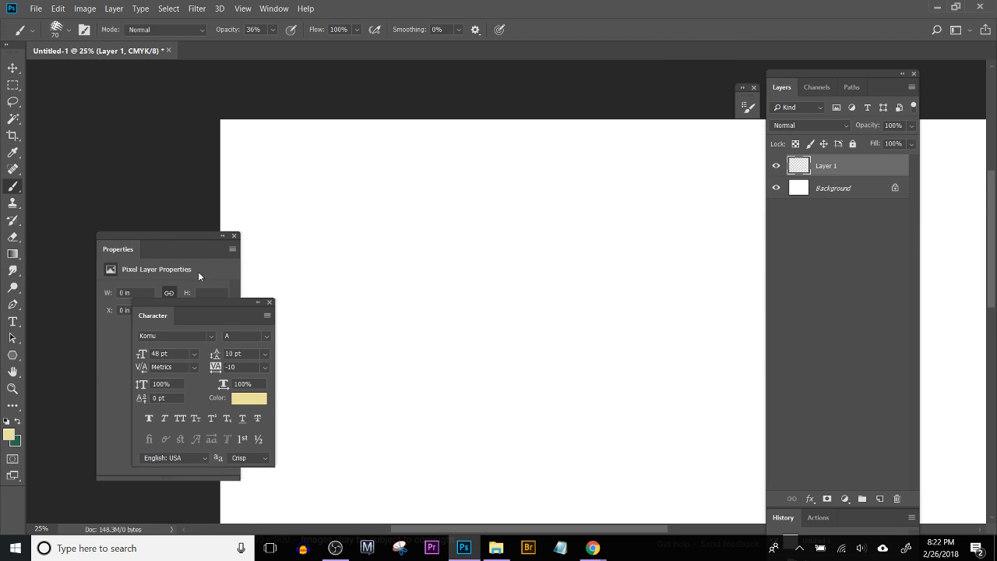
{"action": "key", "text": "x"}
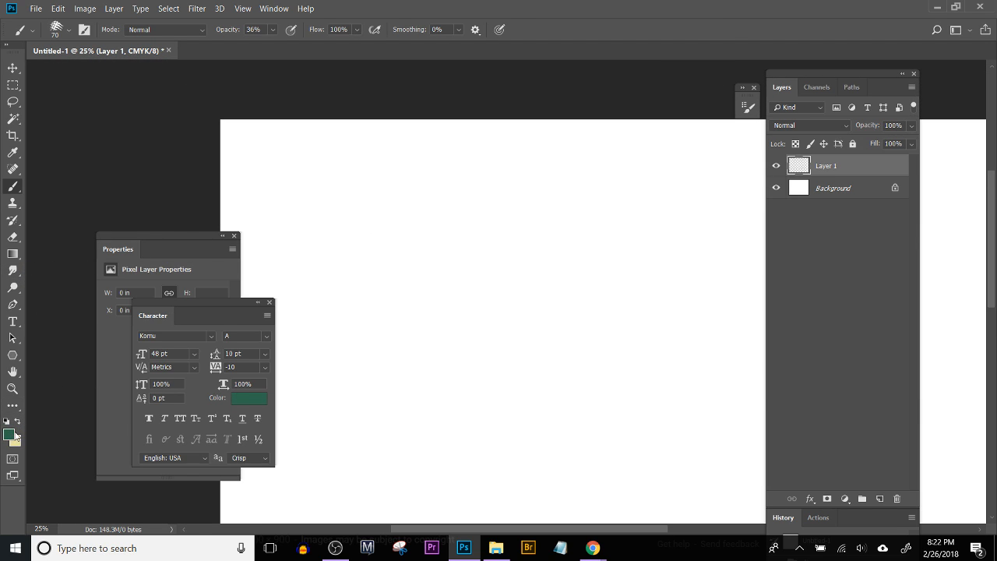
{"action": "left_click", "coordinate": [9, 435]}
{"action": "left_click", "coordinate": [592, 241]}
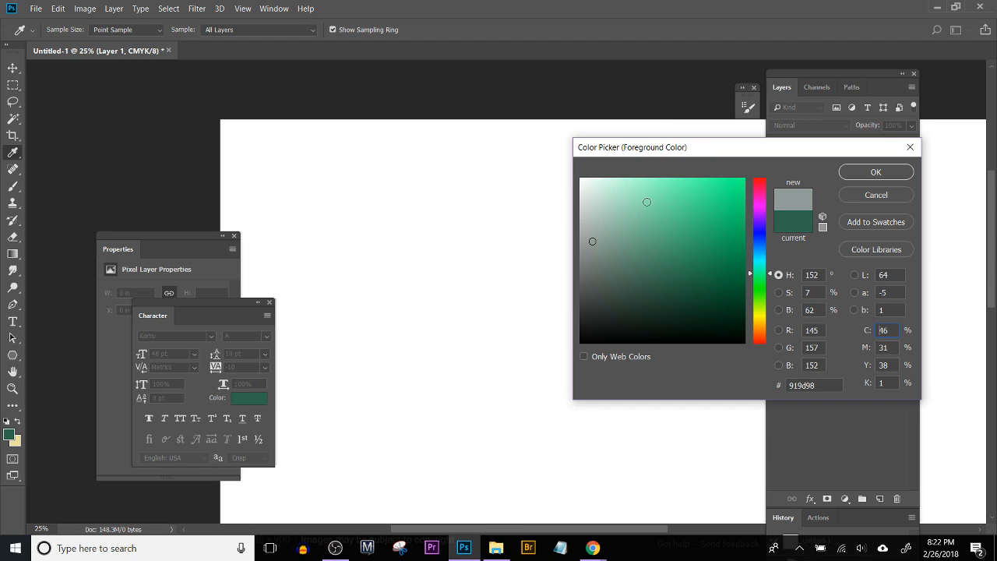
{"action": "left_click", "coordinate": [883, 171]}
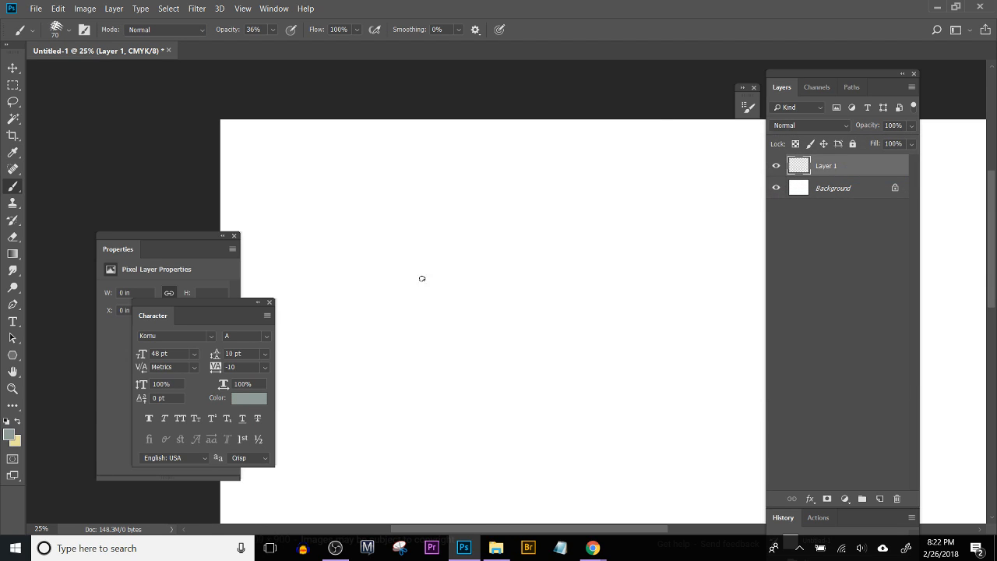
Step: Reduce the brush size to 45 px for sketching at a closer view
{"action": "key", "text": "bracketleft"}
{"action": "key", "text": "bracketleft"}
{"action": "key", "text": "bracketleft"}
{"action": "key", "text": "bracketleft"}
{"action": "key", "text": "bracketleft"}
{"action": "scroll", "coordinate": [553, 232], "scroll_direction": "up", "scroll_amount": 2}
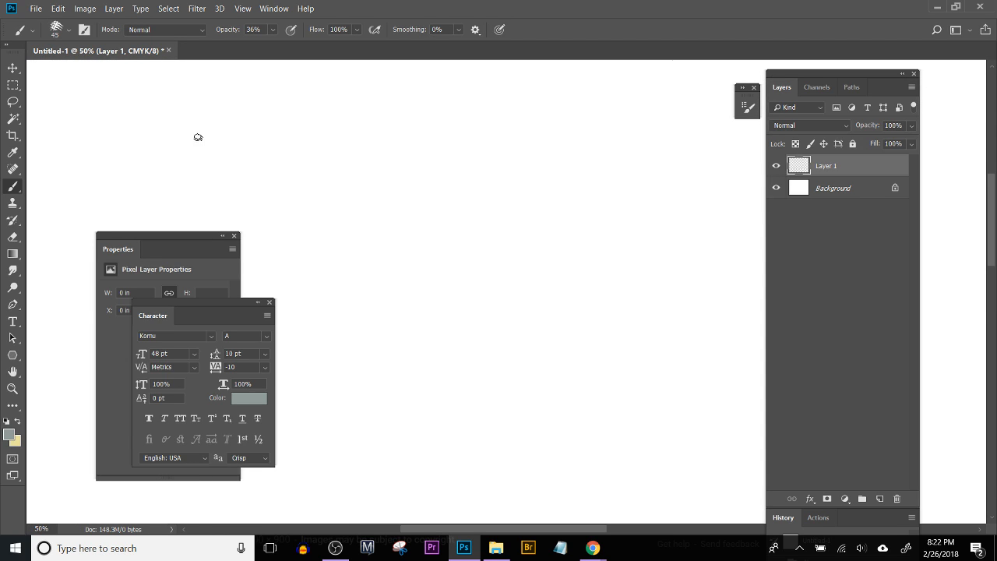
Step: Set the foreground color to the muted teal 80bdbc and return to the Brush tool
{"action": "left_click", "coordinate": [9, 433]}
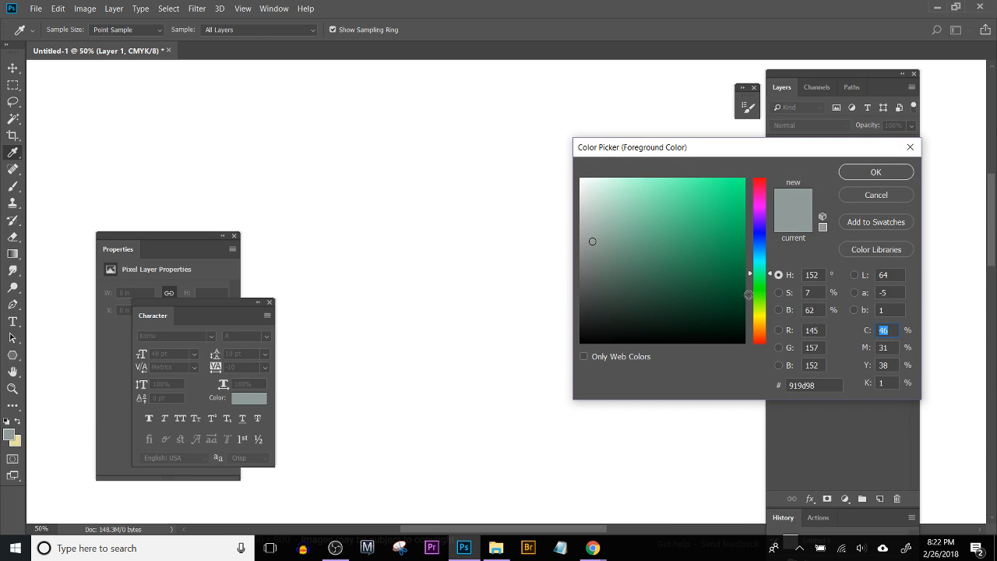
{"action": "left_click", "coordinate": [762, 260]}
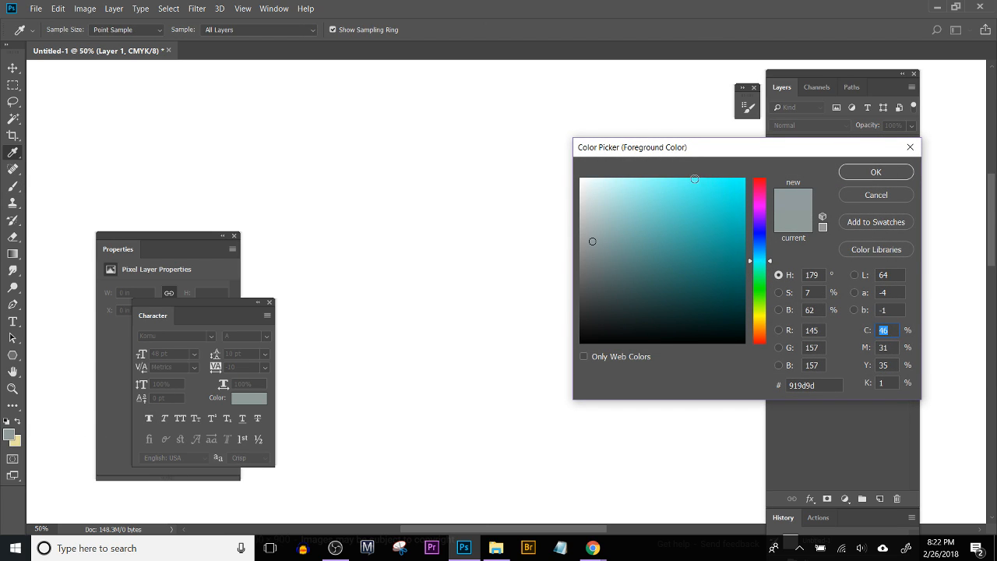
{"action": "left_click", "coordinate": [655, 183]}
{"action": "left_click", "coordinate": [632, 220]}
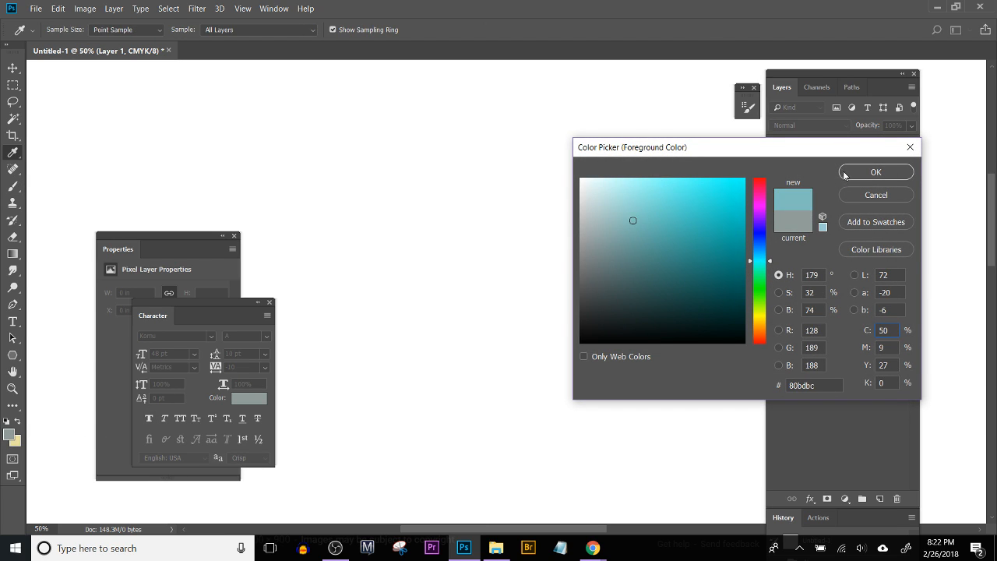
{"action": "left_click", "coordinate": [862, 173]}
{"action": "key", "text": "b"}
Step: Move the Character and Properties panels away from the drawing area and reduce the brush size to 30 px
{"action": "left_click_drag", "start_coordinate": [209, 302], "coordinate": [110, 338]}
{"action": "left_click_drag", "start_coordinate": [180, 232], "coordinate": [120, 242]}
{"action": "key", "text": "bracketleft"}
{"action": "key", "text": "bracketleft"}
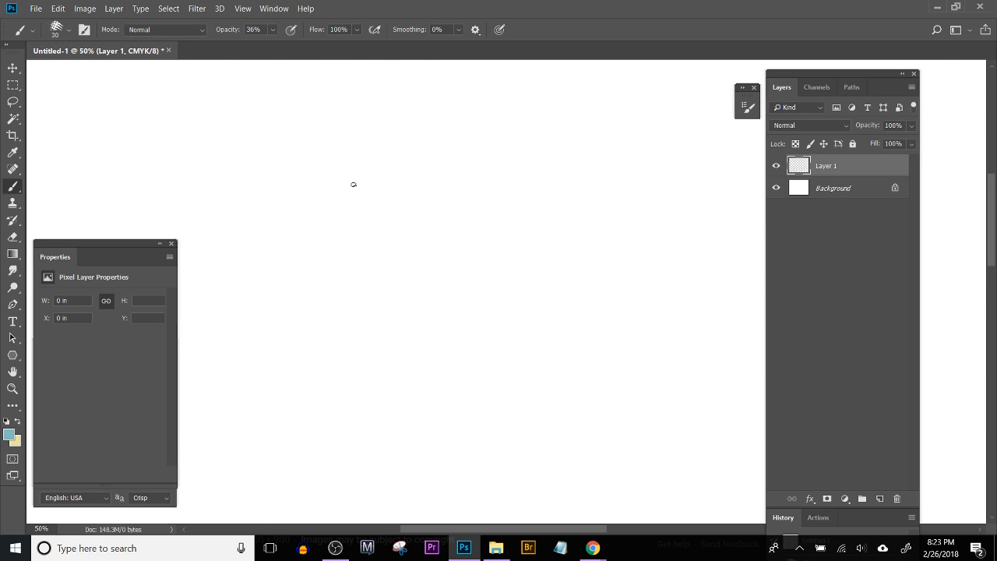
Step: Sketch a stretching cat with a round head, pointed ears, arched body, forward-reaching forelegs and a curled tail
{"action": "mouse_move", "coordinate": [364, 214]}
{"action": "left_mouse_down"}
{"action": "mouse_move", "coordinate": [428, 232]}
{"action": "mouse_move", "coordinate": [388, 262]}
{"action": "mouse_move", "coordinate": [366, 230]}
{"action": "mouse_move", "coordinate": [381, 206]}
{"action": "mouse_move", "coordinate": [502, 211]}
{"action": "mouse_move", "coordinate": [432, 213]}
{"action": "mouse_move", "coordinate": [468, 166]}
{"action": "mouse_move", "coordinate": [467, 190]}
{"action": "mouse_move", "coordinate": [404, 255]}
{"action": "mouse_move", "coordinate": [354, 279]}
{"action": "mouse_move", "coordinate": [350, 263]}
{"action": "mouse_move", "coordinate": [330, 268]}
{"action": "mouse_move", "coordinate": [356, 280]}
{"action": "mouse_move", "coordinate": [369, 273]}
{"action": "mouse_move", "coordinate": [320, 263]}
{"action": "mouse_move", "coordinate": [365, 250]}
{"action": "mouse_move", "coordinate": [324, 248]}
{"action": "mouse_move", "coordinate": [404, 248]}
{"action": "mouse_move", "coordinate": [515, 201]}
{"action": "mouse_move", "coordinate": [511, 190]}
{"action": "mouse_move", "coordinate": [470, 189]}
{"action": "mouse_move", "coordinate": [514, 183]}
{"action": "mouse_move", "coordinate": [494, 224]}
{"action": "mouse_move", "coordinate": [445, 259]}
{"action": "mouse_move", "coordinate": [463, 236]}
{"action": "mouse_move", "coordinate": [433, 267]}
{"action": "mouse_move", "coordinate": [477, 204]}
{"action": "left_mouse_up"}
{"action": "mouse_move", "coordinate": [514, 169]}
{"action": "left_mouse_down"}
{"action": "mouse_move", "coordinate": [499, 110]}
{"action": "mouse_move", "coordinate": [474, 127]}
{"action": "mouse_move", "coordinate": [519, 156]}
{"action": "mouse_move", "coordinate": [528, 145]}
{"action": "mouse_move", "coordinate": [514, 170]}
{"action": "left_mouse_up"}
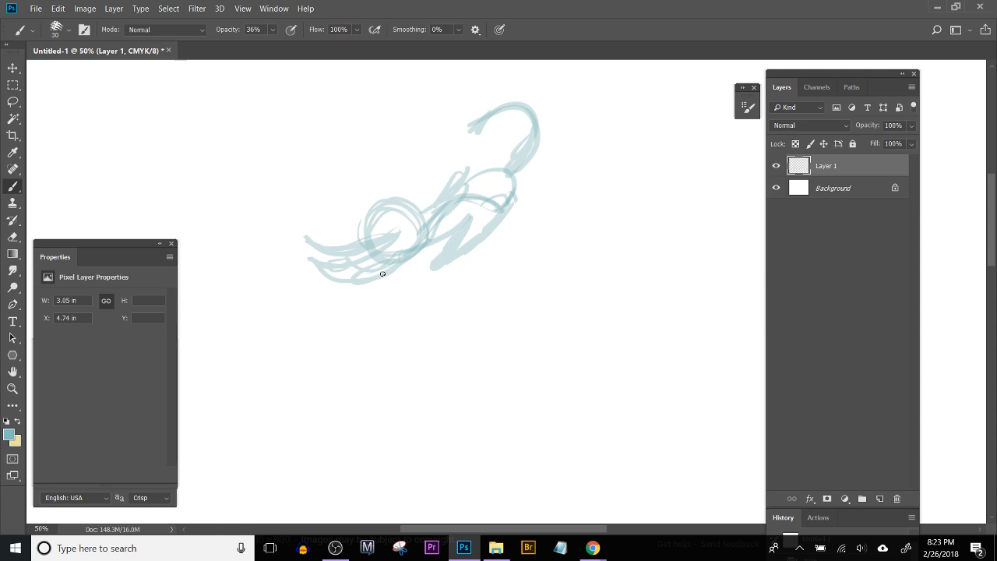
{"action": "left_click_drag", "start_coordinate": [374, 215], "coordinate": [378, 254]}
{"action": "mouse_move", "coordinate": [381, 203]}
{"action": "left_mouse_down"}
{"action": "mouse_move", "coordinate": [420, 198]}
{"action": "mouse_move", "coordinate": [422, 217]}
{"action": "mouse_move", "coordinate": [413, 210]}
{"action": "mouse_move", "coordinate": [436, 195]}
{"action": "mouse_move", "coordinate": [423, 221]}
{"action": "left_mouse_up"}
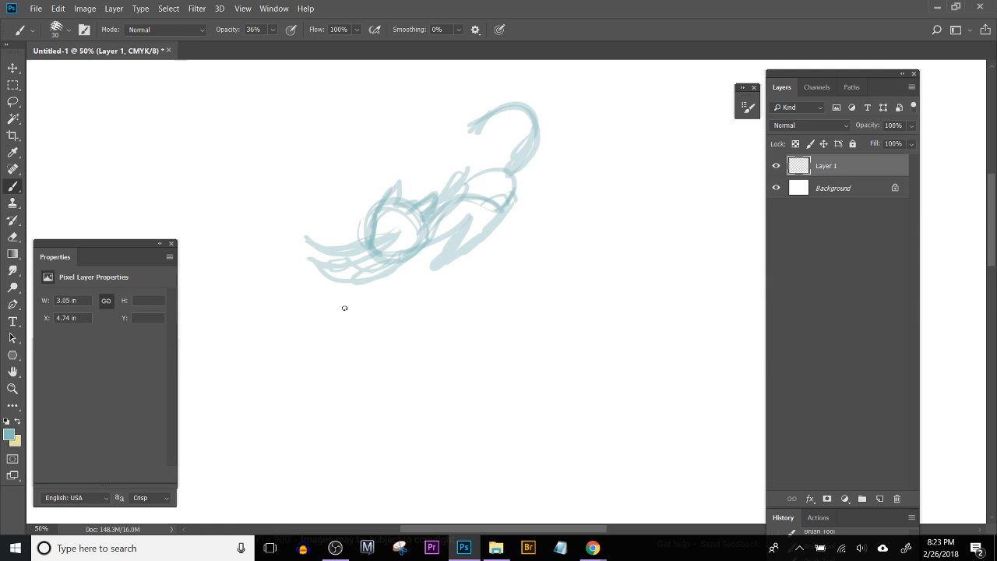
Step: Reinforce the cat's belly, forelegs and curled tail with darker strokes, and add a rounded front paw
{"action": "mouse_move", "coordinate": [379, 282]}
{"action": "left_mouse_down"}
{"action": "mouse_move", "coordinate": [421, 250]}
{"action": "mouse_move", "coordinate": [405, 270]}
{"action": "mouse_move", "coordinate": [423, 234]}
{"action": "mouse_move", "coordinate": [377, 268]}
{"action": "mouse_move", "coordinate": [411, 238]}
{"action": "mouse_move", "coordinate": [372, 263]}
{"action": "mouse_move", "coordinate": [334, 270]}
{"action": "mouse_move", "coordinate": [396, 265]}
{"action": "mouse_move", "coordinate": [470, 218]}
{"action": "left_mouse_up"}
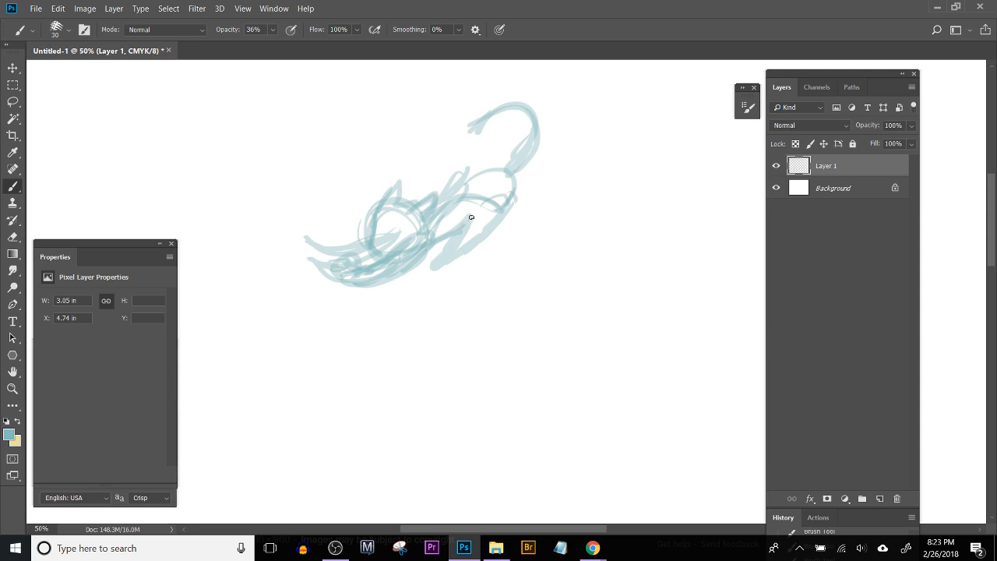
{"action": "mouse_move", "coordinate": [489, 117]}
{"action": "left_mouse_down"}
{"action": "mouse_move", "coordinate": [517, 143]}
{"action": "mouse_move", "coordinate": [511, 172]}
{"action": "mouse_move", "coordinate": [504, 105]}
{"action": "mouse_move", "coordinate": [480, 128]}
{"action": "mouse_move", "coordinate": [528, 126]}
{"action": "mouse_move", "coordinate": [516, 155]}
{"action": "mouse_move", "coordinate": [534, 122]}
{"action": "left_mouse_up"}
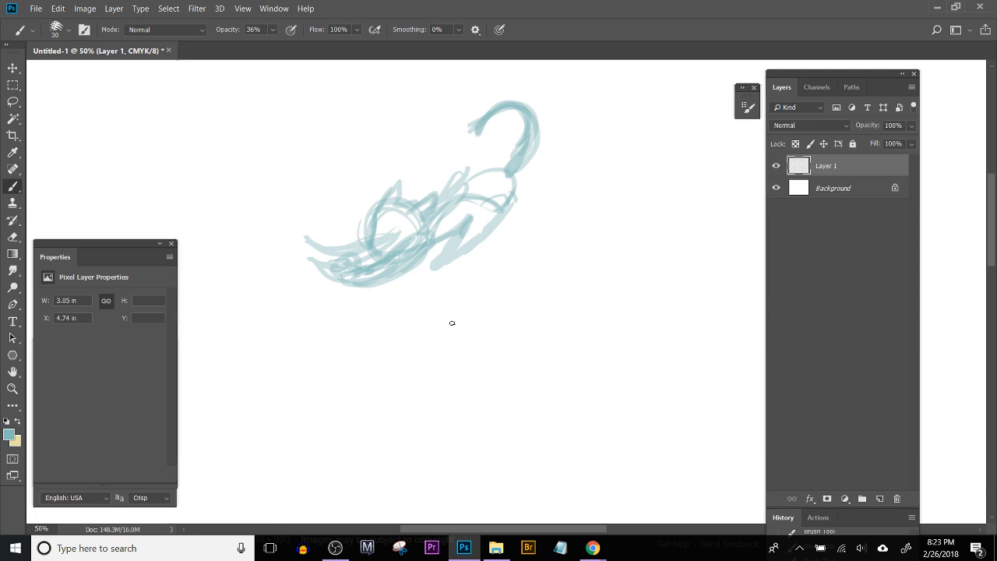
{"action": "left_click_drag", "start_coordinate": [426, 261], "coordinate": [459, 233]}
{"action": "mouse_move", "coordinate": [304, 238]}
{"action": "left_mouse_down"}
{"action": "mouse_move", "coordinate": [351, 251]}
{"action": "mouse_move", "coordinate": [336, 259]}
{"action": "mouse_move", "coordinate": [365, 235]}
{"action": "mouse_move", "coordinate": [408, 234]}
{"action": "left_mouse_up"}
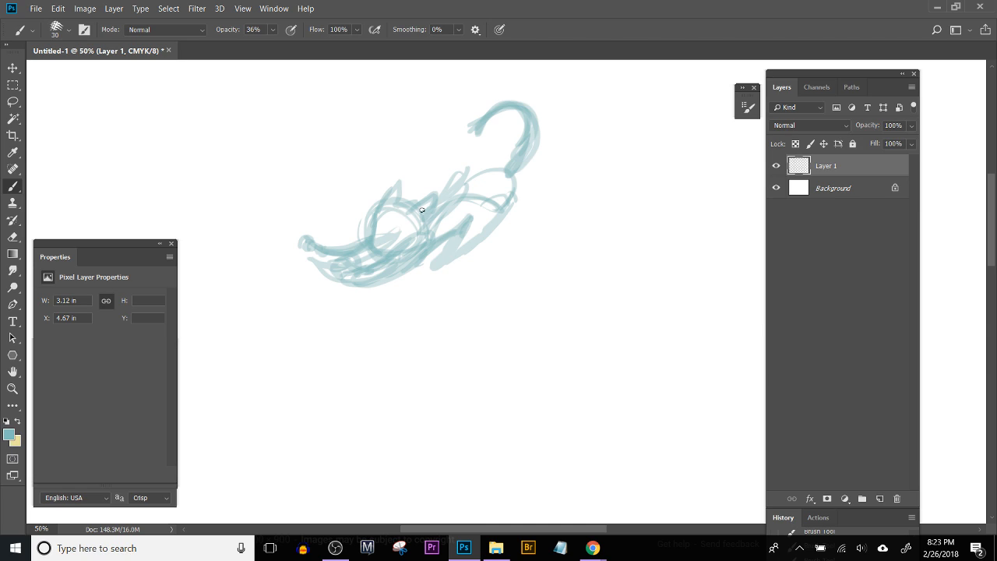
{"action": "left_click_drag", "start_coordinate": [535, 405], "coordinate": [515, 383]}
{"action": "key", "text": "ctrl+z"}
Step: Reduce the brush size to 15 px and sketch the cat's eyes, nose and whiskers, refining both ears
{"action": "key", "text": "ctrl+plus"}
{"action": "key", "text": "ctrl+plus"}
{"action": "mouse_move", "coordinate": [360, 197]}
{"action": "left_mouse_down"}
{"action": "mouse_move", "coordinate": [517, 438]}
{"action": "mouse_move", "coordinate": [532, 392]}
{"action": "mouse_move", "coordinate": [462, 240]}
{"action": "left_mouse_up"}
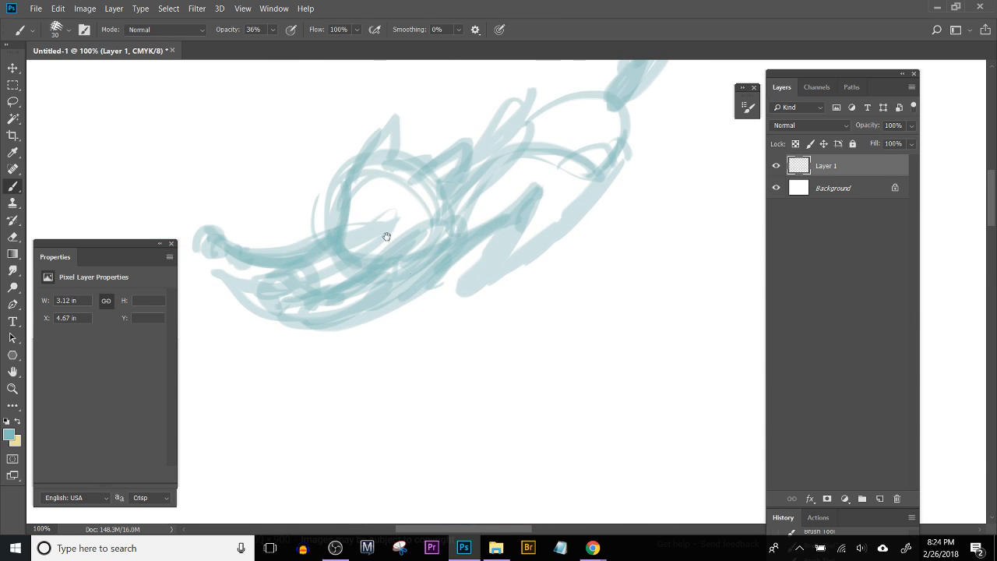
{"action": "left_click_drag", "start_coordinate": [387, 236], "coordinate": [420, 304]}
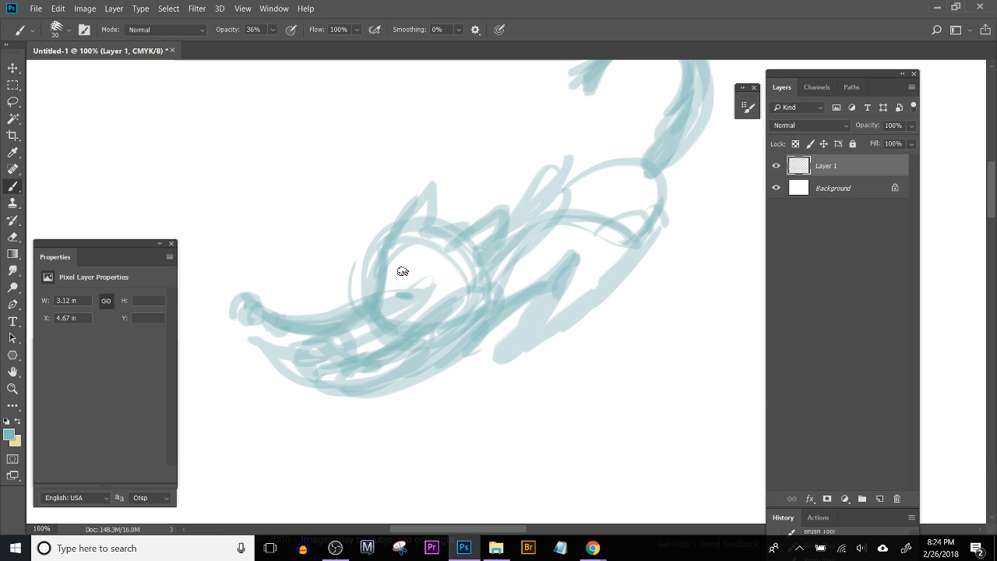
{"action": "key", "text": "bracketleft"}
{"action": "key", "text": "bracketleft"}
{"action": "key", "text": "bracketleft"}
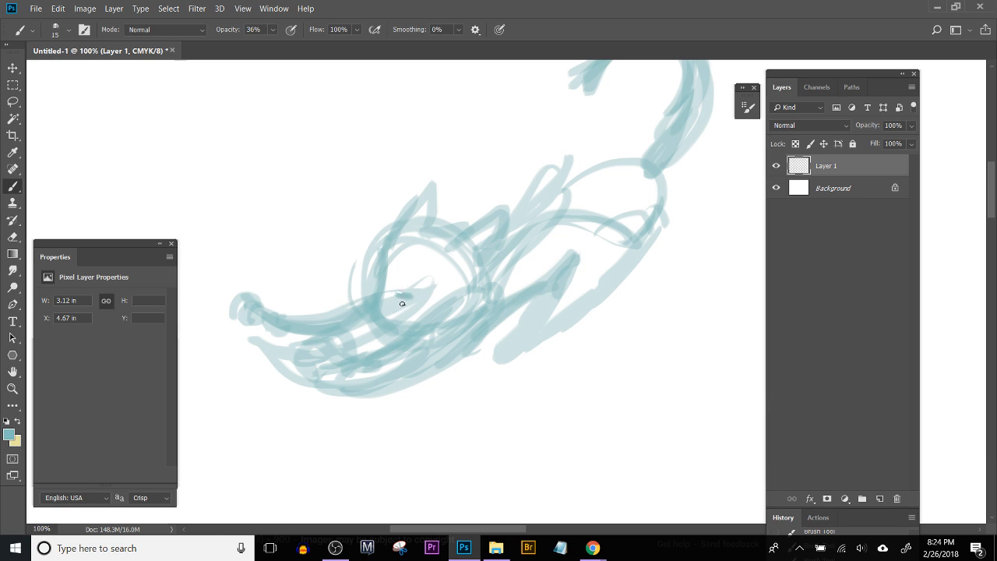
{"action": "mouse_move", "coordinate": [352, 265]}
{"action": "left_mouse_down"}
{"action": "mouse_move", "coordinate": [400, 286]}
{"action": "mouse_move", "coordinate": [377, 302]}
{"action": "mouse_move", "coordinate": [344, 284]}
{"action": "mouse_move", "coordinate": [388, 288]}
{"action": "mouse_move", "coordinate": [359, 310]}
{"action": "mouse_move", "coordinate": [437, 293]}
{"action": "mouse_move", "coordinate": [430, 311]}
{"action": "mouse_move", "coordinate": [406, 321]}
{"action": "left_mouse_up"}
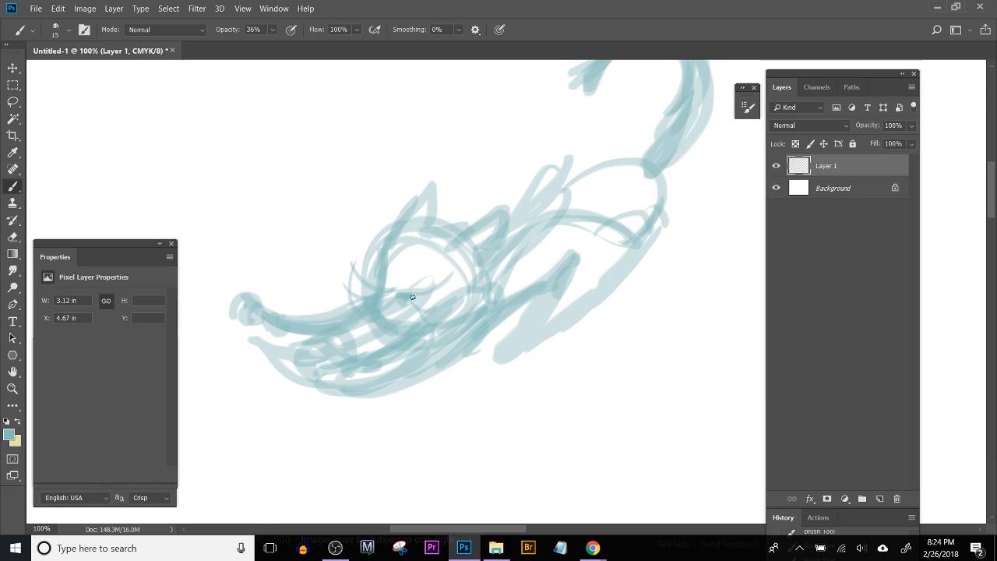
{"action": "left_click_drag", "start_coordinate": [404, 304], "coordinate": [425, 312]}
{"action": "mouse_move", "coordinate": [444, 230]}
{"action": "left_mouse_down"}
{"action": "mouse_move", "coordinate": [379, 232]}
{"action": "mouse_move", "coordinate": [415, 226]}
{"action": "mouse_move", "coordinate": [403, 219]}
{"action": "mouse_move", "coordinate": [386, 247]}
{"action": "mouse_move", "coordinate": [393, 199]}
{"action": "mouse_move", "coordinate": [382, 246]}
{"action": "mouse_move", "coordinate": [447, 212]}
{"action": "mouse_move", "coordinate": [488, 245]}
{"action": "left_mouse_up"}
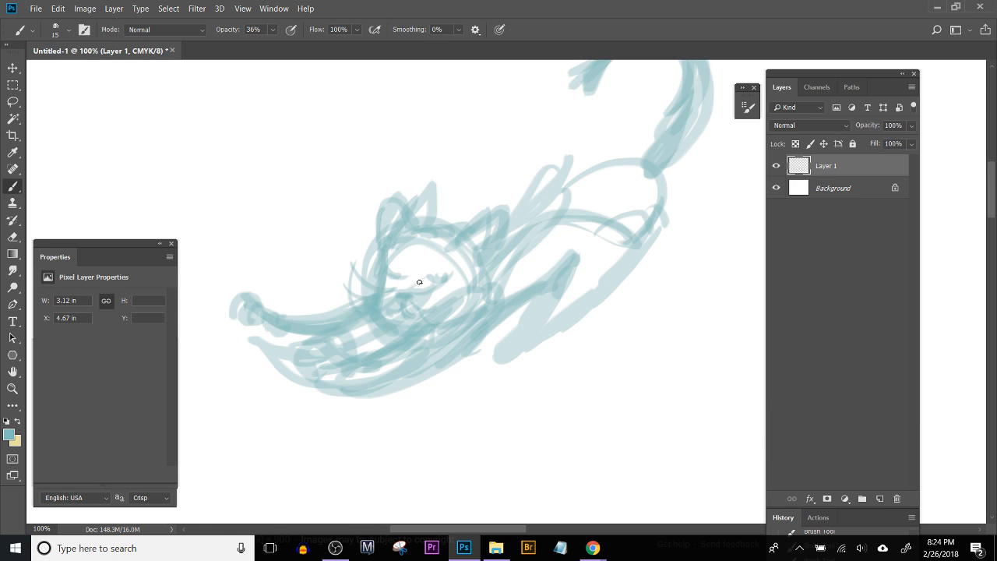
Step: Erase the excess strokes around the cat's ears, leaving clean pointed shapes, and touch up the lines with the Brush tool
{"action": "key", "text": "e"}
{"action": "left_click_drag", "start_coordinate": [425, 216], "coordinate": [429, 199]}
{"action": "mouse_move", "coordinate": [373, 222]}
{"action": "left_mouse_down"}
{"action": "mouse_move", "coordinate": [371, 253]}
{"action": "mouse_move", "coordinate": [372, 225]}
{"action": "left_mouse_up"}
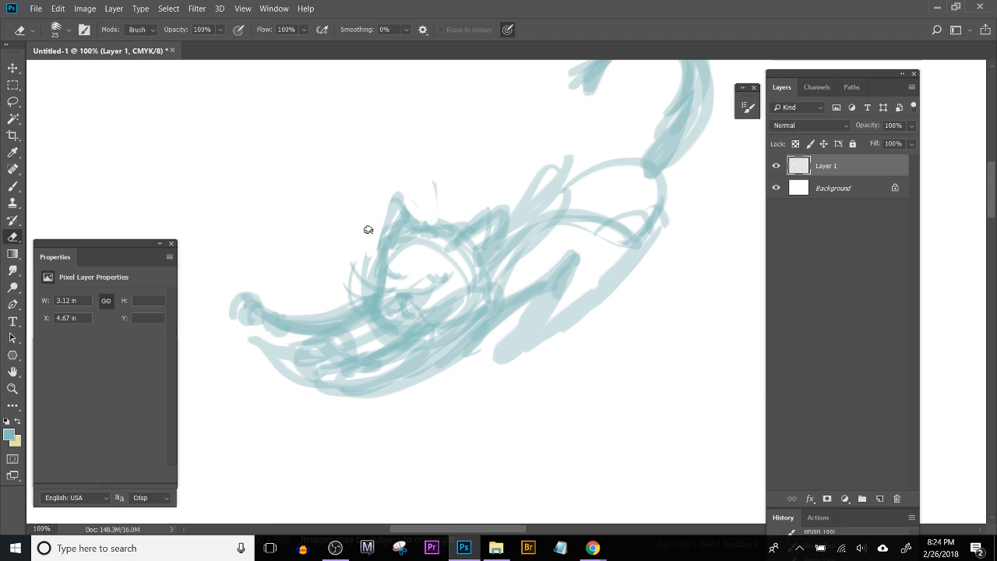
{"action": "mouse_move", "coordinate": [427, 174]}
{"action": "left_mouse_down"}
{"action": "mouse_move", "coordinate": [436, 186]}
{"action": "mouse_move", "coordinate": [429, 218]}
{"action": "mouse_move", "coordinate": [440, 213]}
{"action": "mouse_move", "coordinate": [443, 224]}
{"action": "left_mouse_up"}
{"action": "mouse_move", "coordinate": [502, 193]}
{"action": "left_mouse_down"}
{"action": "mouse_move", "coordinate": [506, 213]}
{"action": "mouse_move", "coordinate": [526, 203]}
{"action": "mouse_move", "coordinate": [512, 209]}
{"action": "mouse_move", "coordinate": [541, 170]}
{"action": "left_mouse_up"}
{"action": "key", "text": "b"}
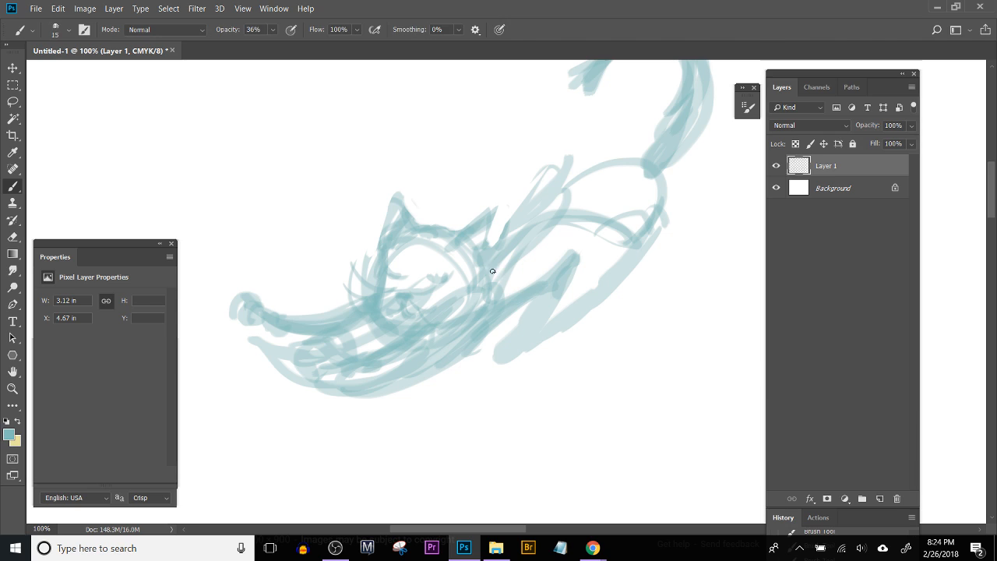
{"action": "left_click_drag", "start_coordinate": [504, 225], "coordinate": [507, 228]}
Step: Rough out a second head below the cat using curved side strokes, a rounded crown and vertical center lines
{"action": "left_click_drag", "start_coordinate": [620, 271], "coordinate": [441, 185]}
{"action": "key", "text": "ctrl+minus"}
{"action": "key", "text": "ctrl+minus"}
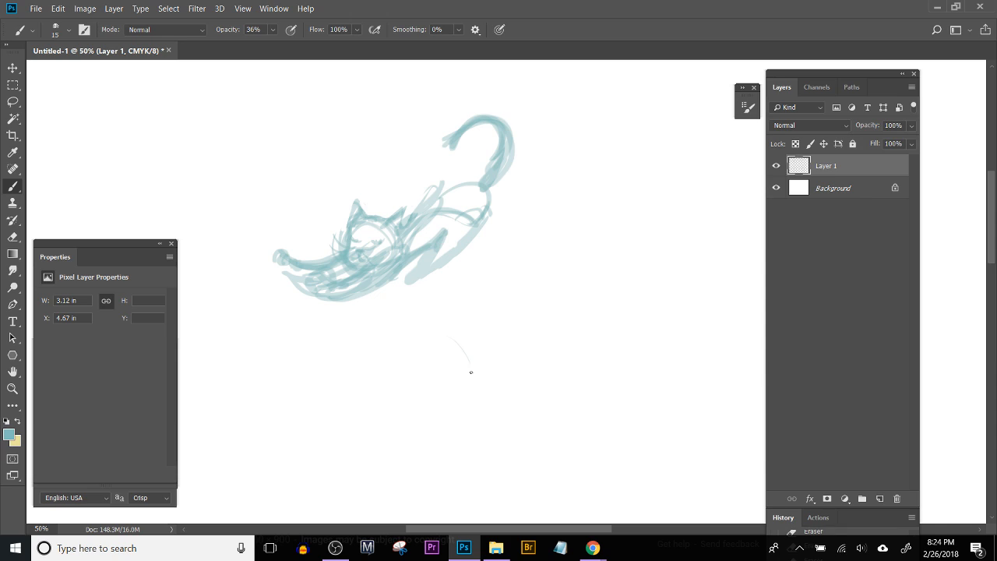
{"action": "left_click_drag", "start_coordinate": [441, 336], "coordinate": [486, 416]}
{"action": "left_click_drag", "start_coordinate": [486, 324], "coordinate": [492, 432]}
{"action": "left_click_drag", "start_coordinate": [485, 309], "coordinate": [491, 428]}
{"action": "left_click_drag", "start_coordinate": [446, 374], "coordinate": [511, 350]}
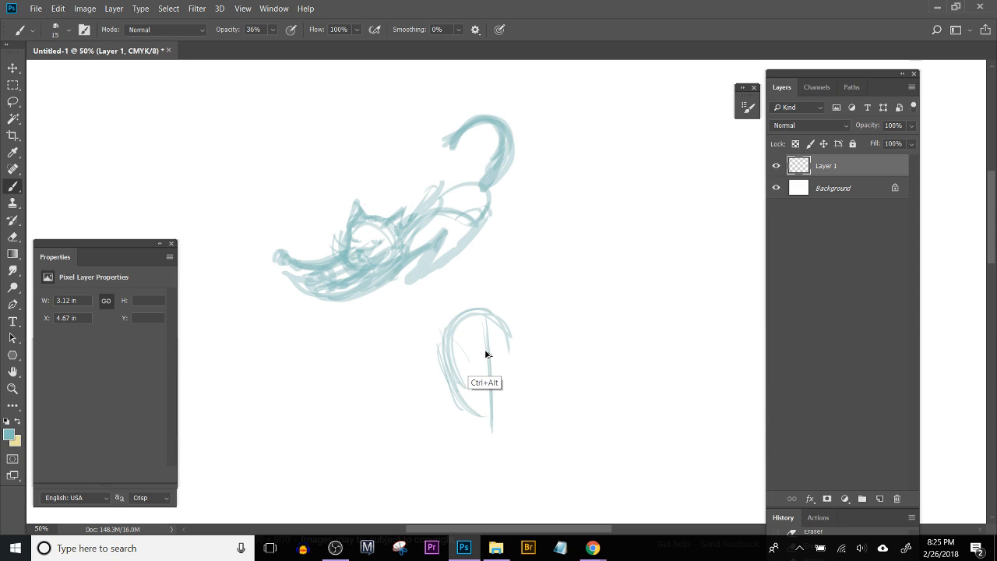
Step: Undo the last curved strokes of the second head and redraw its tall oval outline with curves across the crown and lower face
{"action": "key", "text": "ctrl+alt+z"}
{"action": "key", "text": "ctrl+alt+z"}
{"action": "key", "text": "ctrl+alt+z"}
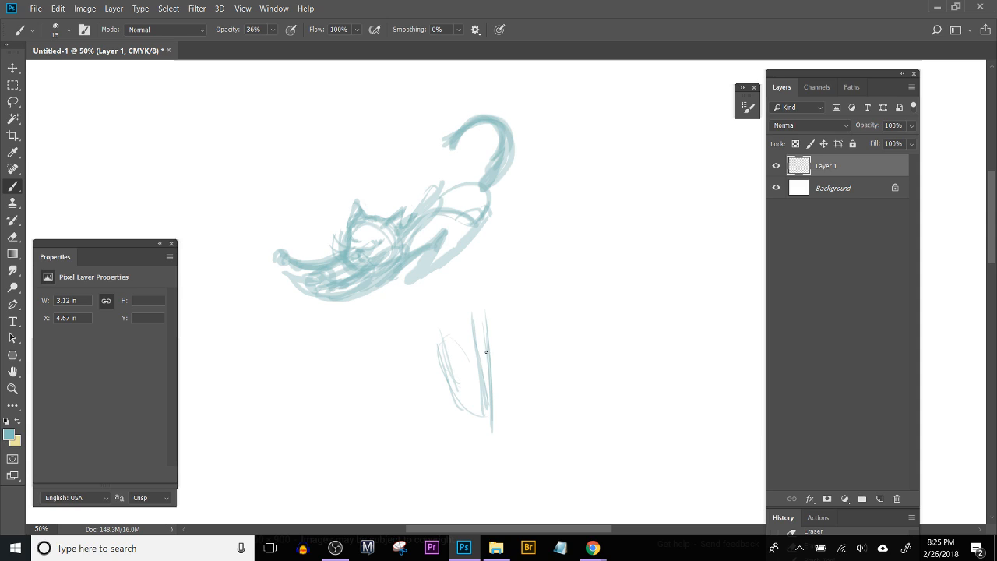
{"action": "left_click_drag", "start_coordinate": [442, 354], "coordinate": [489, 414]}
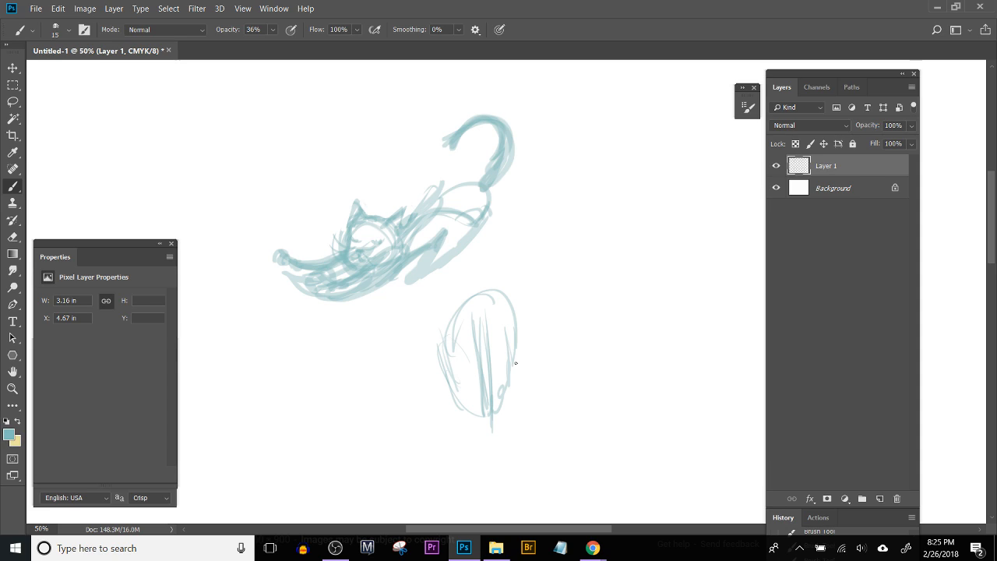
{"action": "left_click_drag", "start_coordinate": [521, 308], "coordinate": [521, 307]}
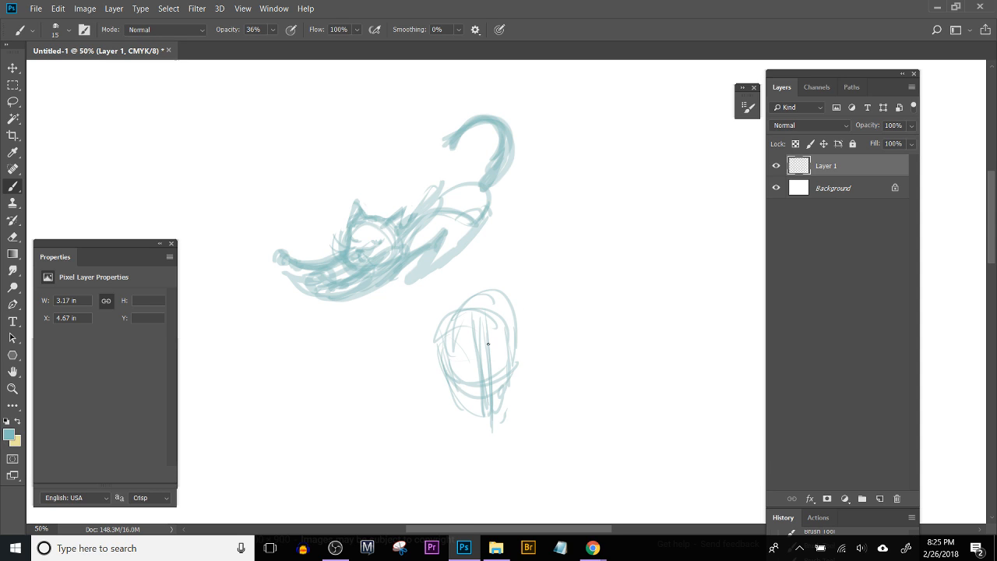
Step: Paint a bold, layered circle over the second head's outline with the Brush tool
{"action": "key", "text": "m"}
{"action": "key", "text": "ctrl+plus"}
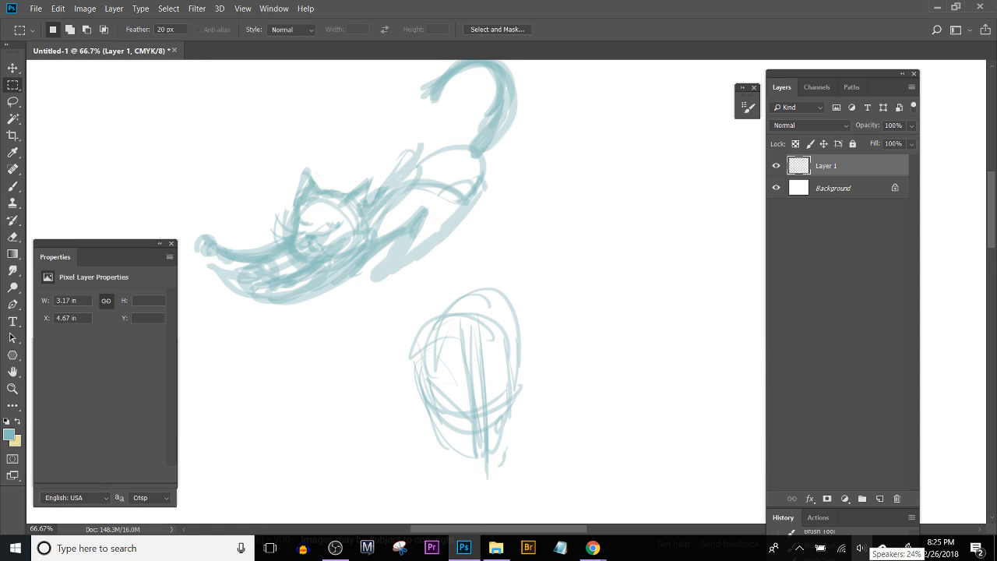
{"action": "key", "text": "ctrl+plus"}
{"action": "key", "text": "ctrl+plus"}
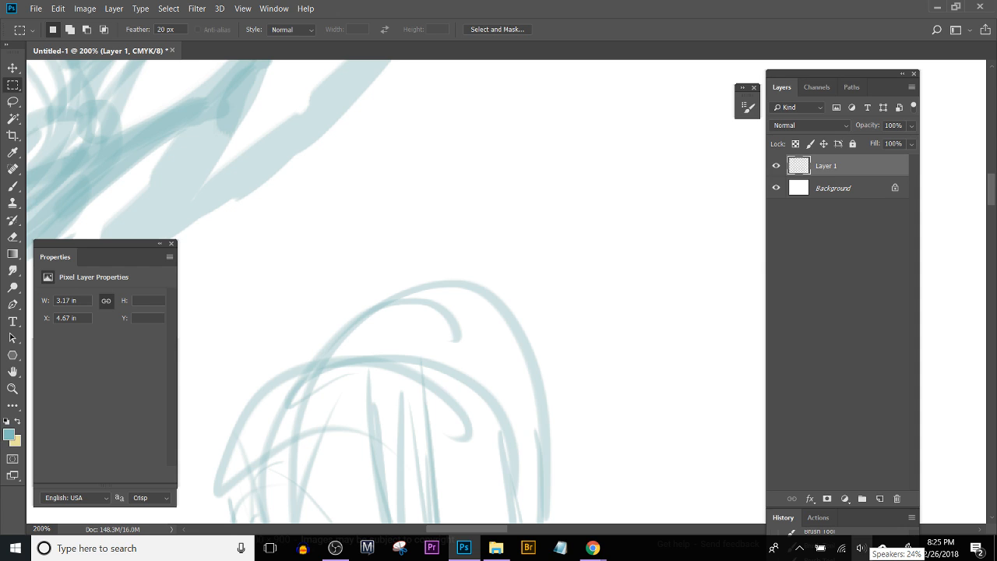
{"action": "scroll", "coordinate": [363, 169], "scroll_direction": "down", "scroll_amount": 5}
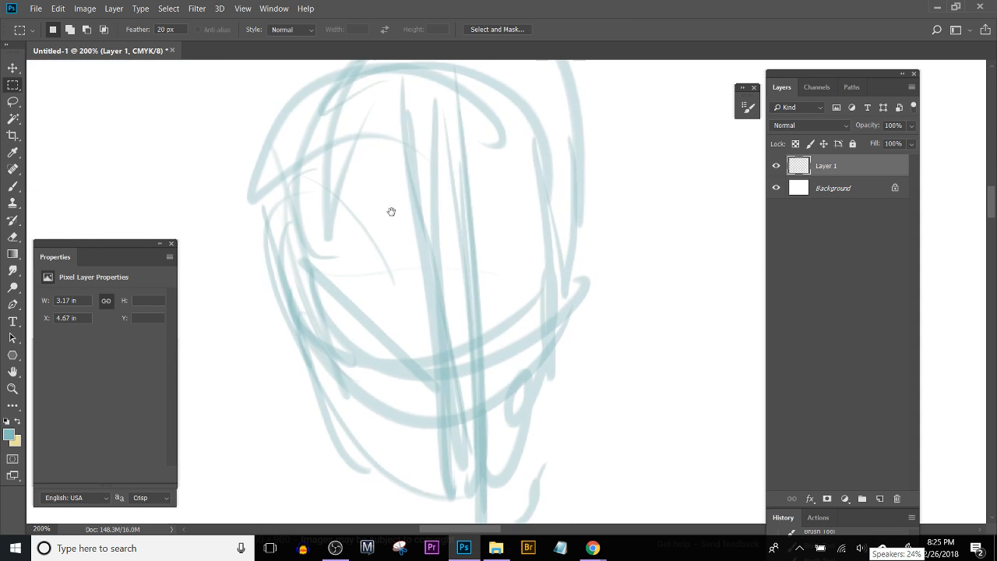
{"action": "scroll", "coordinate": [403, 357], "scroll_direction": "up", "scroll_amount": 2}
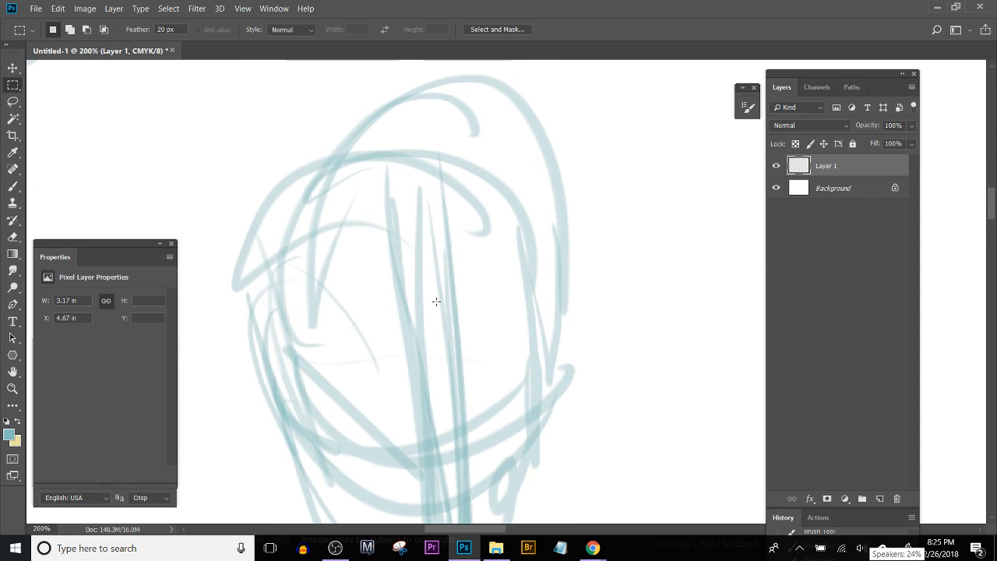
{"action": "key", "text": "b"}
{"action": "mouse_move", "coordinate": [375, 202]}
{"action": "left_mouse_down"}
{"action": "mouse_move", "coordinate": [292, 355]}
{"action": "mouse_move", "coordinate": [530, 268]}
{"action": "mouse_move", "coordinate": [289, 293]}
{"action": "mouse_move", "coordinate": [544, 343]}
{"action": "mouse_move", "coordinate": [299, 227]}
{"action": "mouse_move", "coordinate": [569, 359]}
{"action": "mouse_move", "coordinate": [328, 169]}
{"action": "mouse_move", "coordinate": [525, 391]}
{"action": "mouse_move", "coordinate": [316, 161]}
{"action": "mouse_move", "coordinate": [458, 464]}
{"action": "mouse_move", "coordinate": [387, 174]}
{"action": "mouse_move", "coordinate": [417, 480]}
{"action": "mouse_move", "coordinate": [492, 182]}
{"action": "mouse_move", "coordinate": [311, 415]}
{"action": "mouse_move", "coordinate": [530, 297]}
{"action": "mouse_move", "coordinate": [234, 290]}
{"action": "mouse_move", "coordinate": [443, 245]}
{"action": "left_mouse_up"}
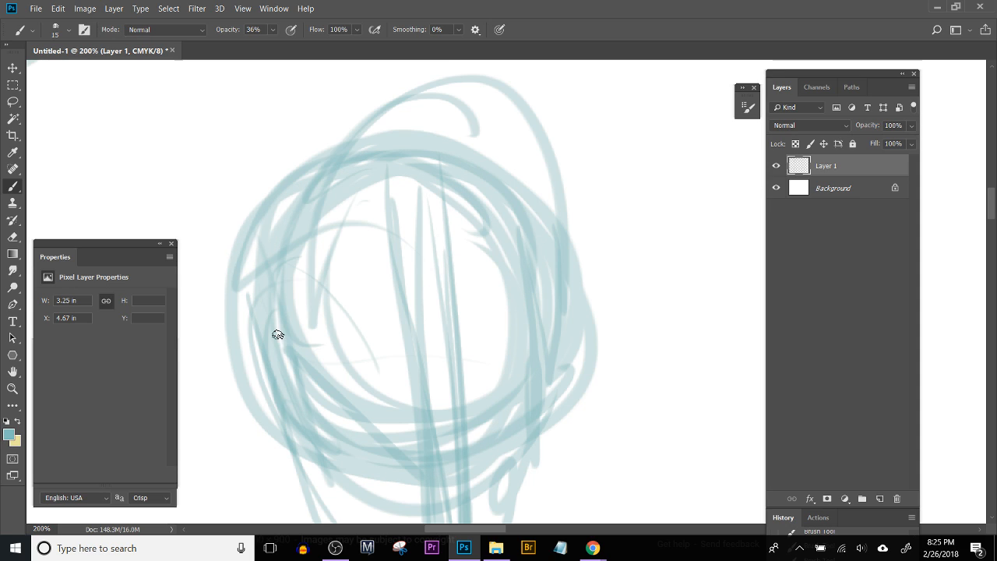
Step: Draw a curved closed eye with an outer lash on the round head and start the matching eye opposite
{"action": "mouse_move", "coordinate": [282, 341]}
{"action": "left_mouse_down"}
{"action": "mouse_move", "coordinate": [373, 348]}
{"action": "mouse_move", "coordinate": [385, 333]}
{"action": "left_mouse_up"}
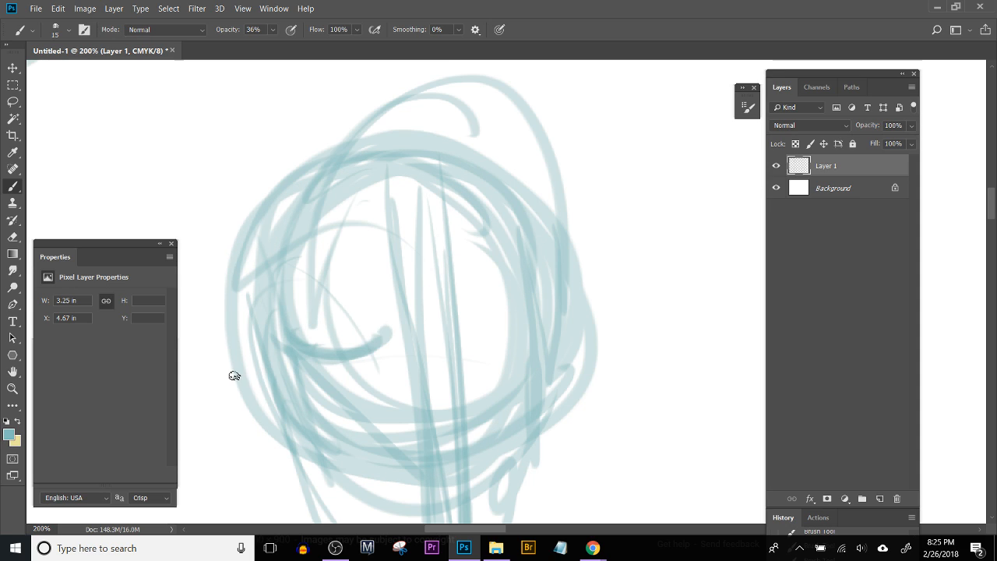
{"action": "left_click_drag", "start_coordinate": [238, 375], "coordinate": [295, 357]}
{"action": "left_click_drag", "start_coordinate": [485, 326], "coordinate": [527, 331]}
Step: Sketch a crown-like tuft of pointed spikes on top of the round head
{"action": "scroll", "coordinate": [501, 347], "scroll_direction": "up", "scroll_amount": 3}
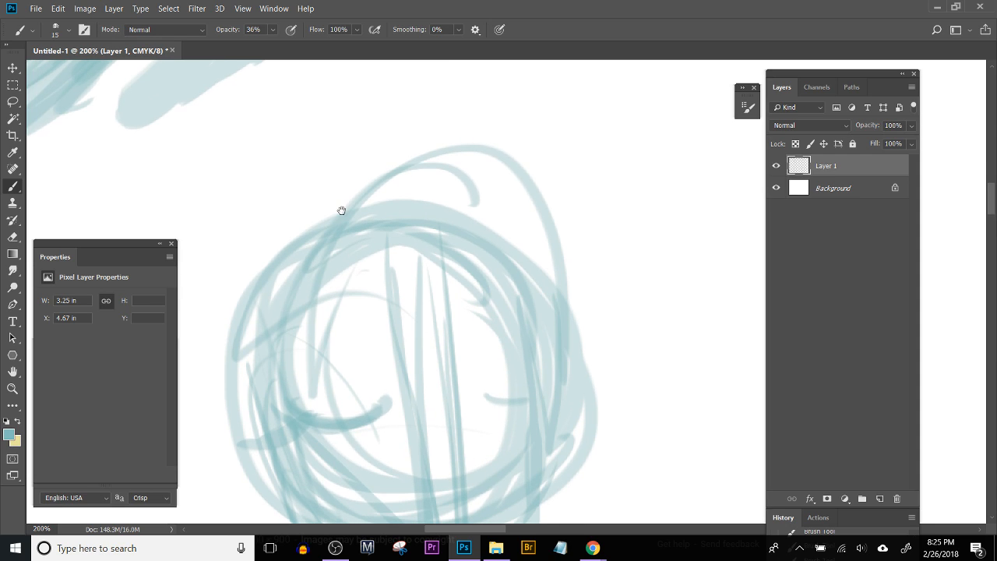
{"action": "left_click_drag", "start_coordinate": [335, 223], "coordinate": [373, 194]}
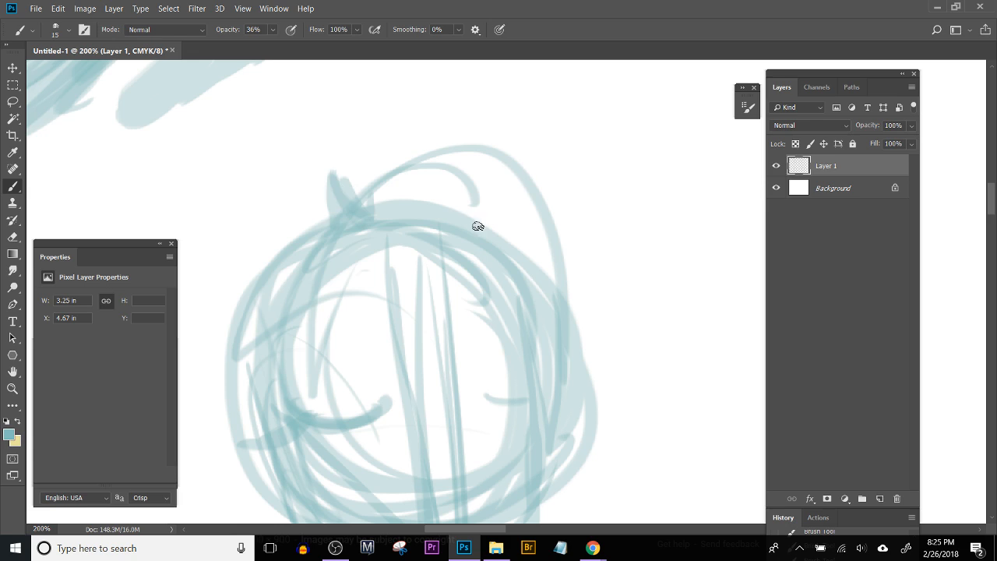
{"action": "left_click_drag", "start_coordinate": [465, 243], "coordinate": [515, 173]}
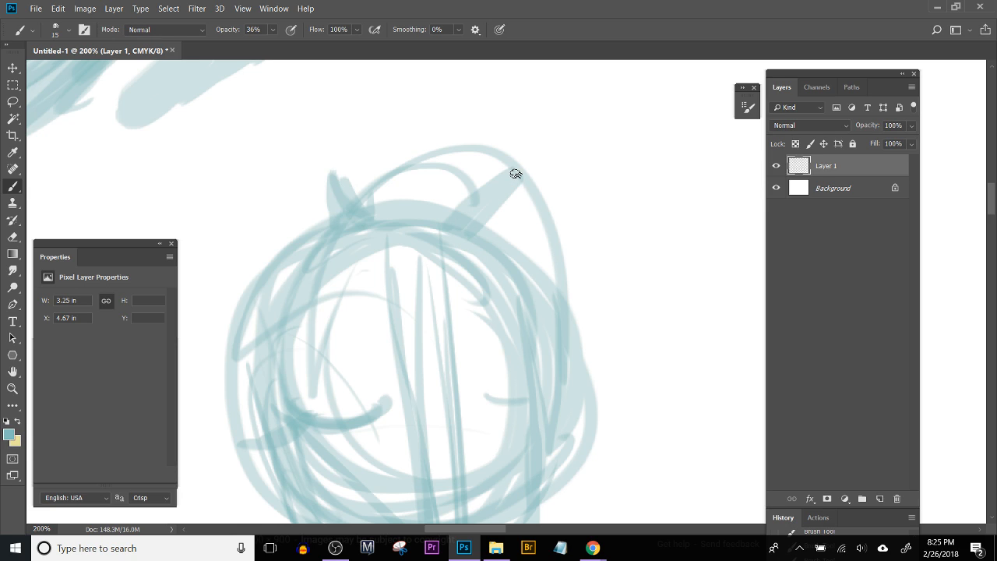
{"action": "mouse_move", "coordinate": [363, 201]}
{"action": "left_mouse_down"}
{"action": "mouse_move", "coordinate": [378, 205]}
{"action": "mouse_move", "coordinate": [392, 187]}
{"action": "mouse_move", "coordinate": [457, 191]}
{"action": "mouse_move", "coordinate": [459, 182]}
{"action": "mouse_move", "coordinate": [459, 202]}
{"action": "mouse_move", "coordinate": [532, 159]}
{"action": "left_mouse_up"}
{"action": "mouse_move", "coordinate": [412, 183]}
{"action": "left_mouse_down"}
{"action": "mouse_move", "coordinate": [420, 209]}
{"action": "mouse_move", "coordinate": [382, 155]}
{"action": "mouse_move", "coordinate": [353, 191]}
{"action": "mouse_move", "coordinate": [355, 205]}
{"action": "mouse_move", "coordinate": [378, 181]}
{"action": "left_mouse_up"}
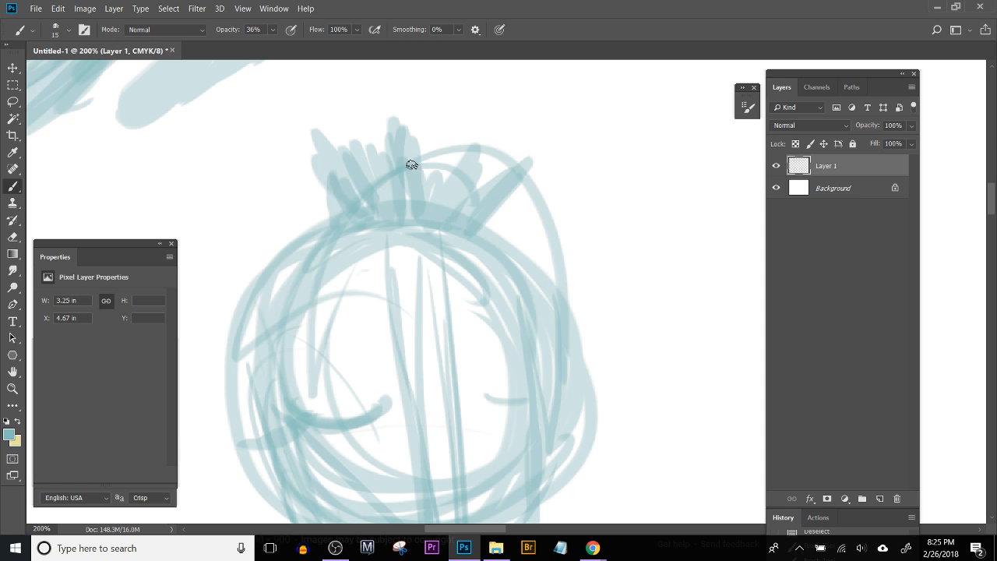
{"action": "left_click_drag", "start_coordinate": [409, 218], "coordinate": [409, 171]}
Step: Darken the second closed eye's curve and thicken both sides of the round head with layered strokes
{"action": "mouse_move", "coordinate": [461, 384]}
{"action": "left_mouse_down"}
{"action": "mouse_move", "coordinate": [502, 401]}
{"action": "mouse_move", "coordinate": [517, 399]}
{"action": "mouse_move", "coordinate": [526, 381]}
{"action": "left_mouse_up"}
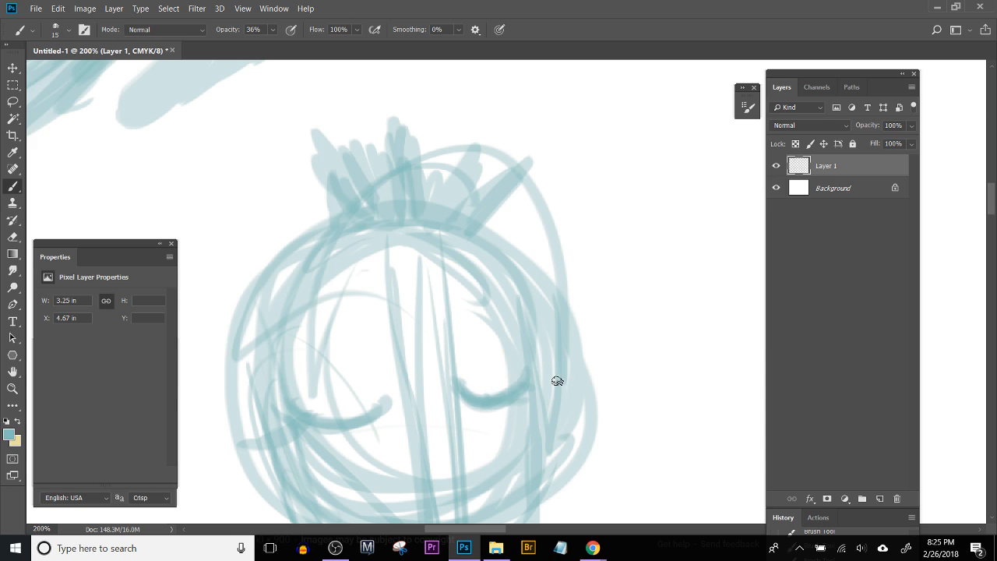
{"action": "left_click_drag", "start_coordinate": [522, 291], "coordinate": [550, 429]}
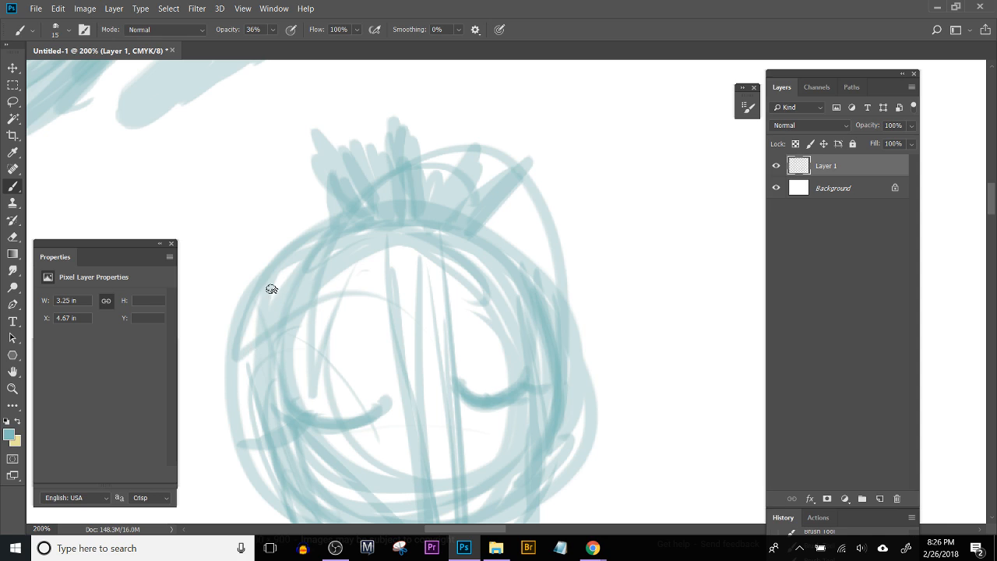
{"action": "left_click_drag", "start_coordinate": [271, 291], "coordinate": [285, 504]}
{"action": "left_click_drag", "start_coordinate": [343, 260], "coordinate": [256, 418]}
{"action": "left_click_drag", "start_coordinate": [348, 229], "coordinate": [270, 472]}
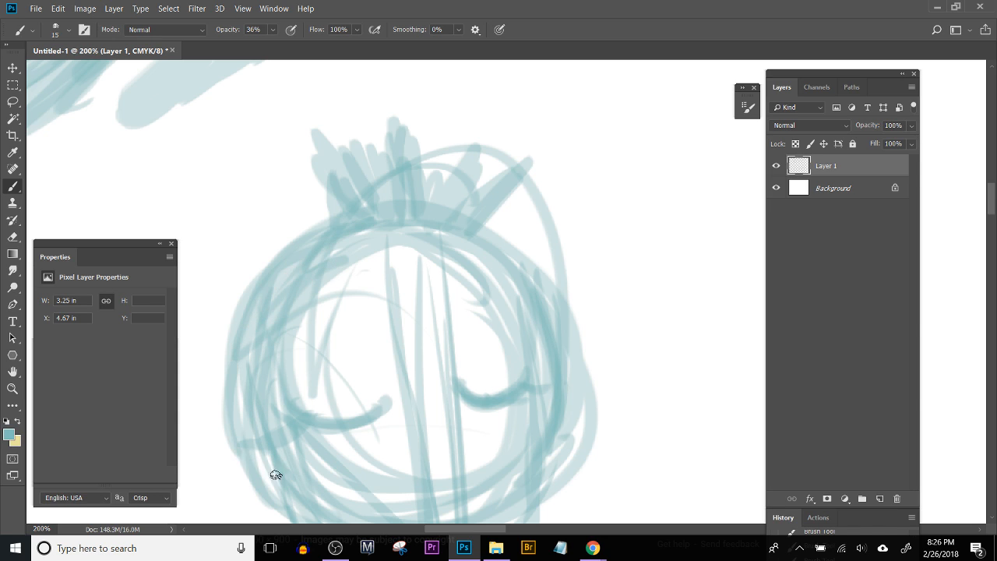
{"action": "left_click_drag", "start_coordinate": [244, 369], "coordinate": [292, 492]}
{"action": "mouse_move", "coordinate": [507, 246]}
{"action": "left_mouse_down"}
{"action": "mouse_move", "coordinate": [547, 322]}
{"action": "mouse_move", "coordinate": [553, 454]}
{"action": "mouse_move", "coordinate": [575, 341]}
{"action": "left_mouse_up"}
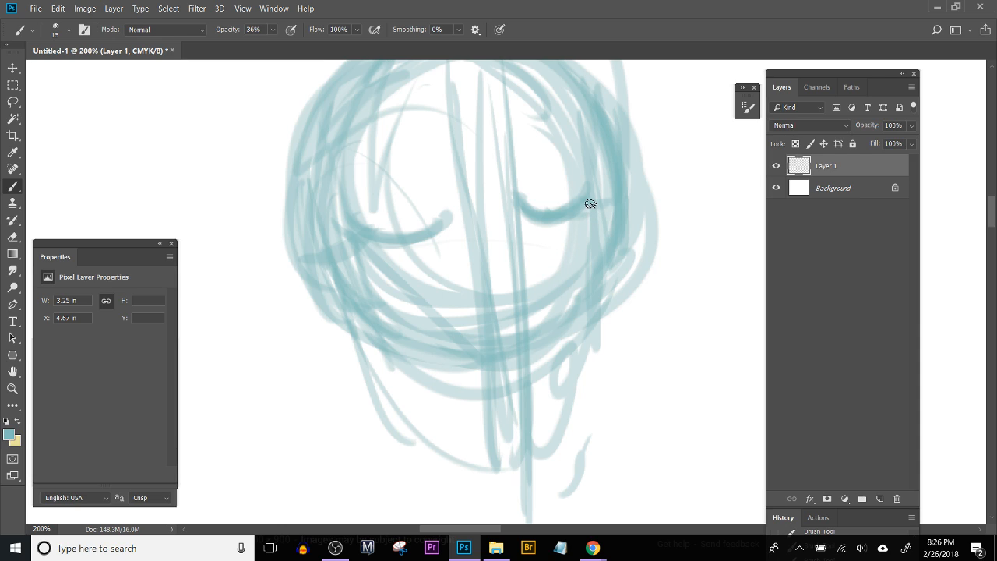
Step: Add outer lashes to both closed eyes and an extra outward-leaning spike to the tuft on the head
{"action": "mouse_move", "coordinate": [643, 185]}
{"action": "left_mouse_down"}
{"action": "mouse_move", "coordinate": [584, 201]}
{"action": "mouse_move", "coordinate": [514, 199]}
{"action": "left_mouse_up"}
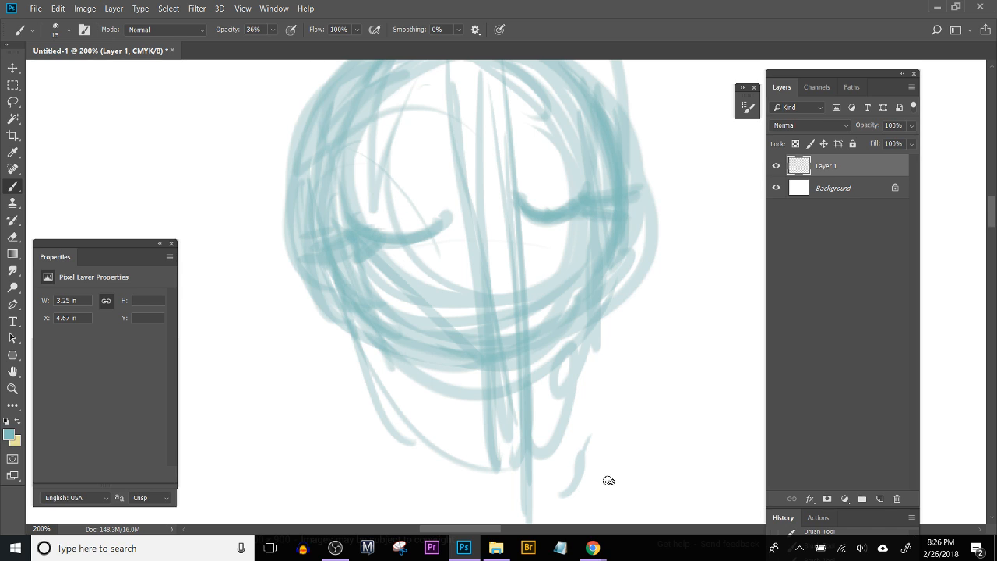
{"action": "mouse_move", "coordinate": [525, 267]}
{"action": "left_mouse_down"}
{"action": "mouse_move", "coordinate": [474, 392]}
{"action": "mouse_move", "coordinate": [457, 474]}
{"action": "left_mouse_up"}
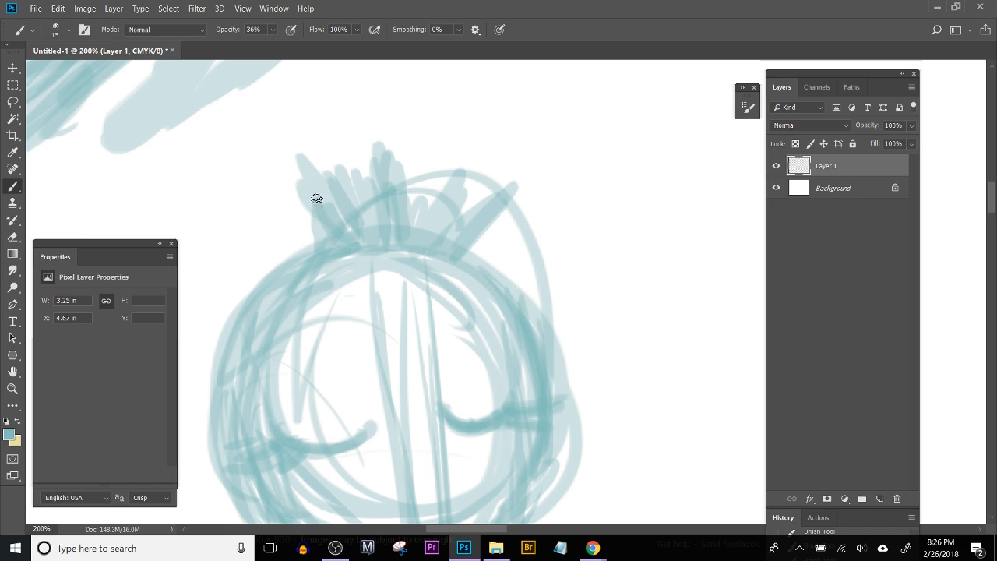
{"action": "left_click_drag", "start_coordinate": [332, 236], "coordinate": [285, 187]}
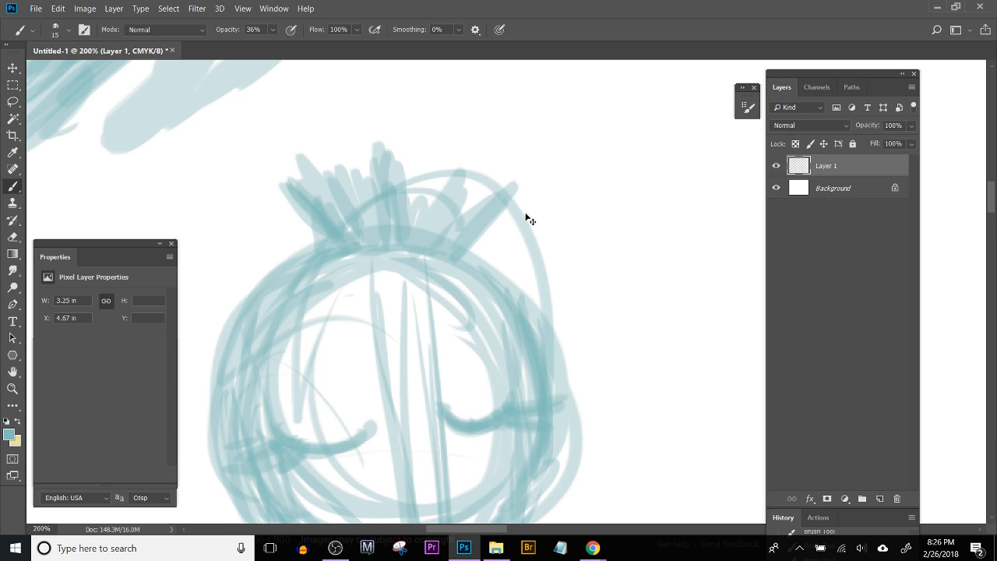
{"action": "key", "text": "ctrl+minus"}
{"action": "key", "text": "ctrl+minus"}
{"action": "key", "text": "ctrl+minus"}
{"action": "key", "text": "ctrl+plus"}
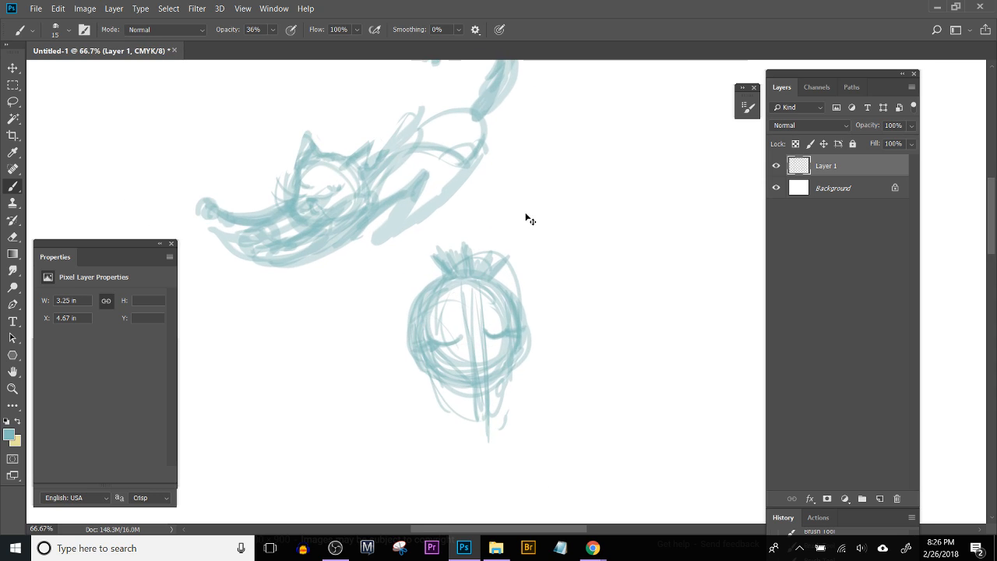
Step: Start a small figure beside the round-headed character with a thick arch, one straight side and a short base stroke
{"action": "key", "text": "ctrl+plus"}
{"action": "mouse_move", "coordinate": [419, 345]}
{"action": "left_mouse_down"}
{"action": "mouse_move", "coordinate": [251, 434]}
{"action": "mouse_move", "coordinate": [363, 407]}
{"action": "mouse_move", "coordinate": [372, 255]}
{"action": "left_mouse_up"}
{"action": "mouse_move", "coordinate": [441, 269]}
{"action": "left_mouse_down"}
{"action": "mouse_move", "coordinate": [394, 247]}
{"action": "mouse_move", "coordinate": [438, 259]}
{"action": "left_mouse_up"}
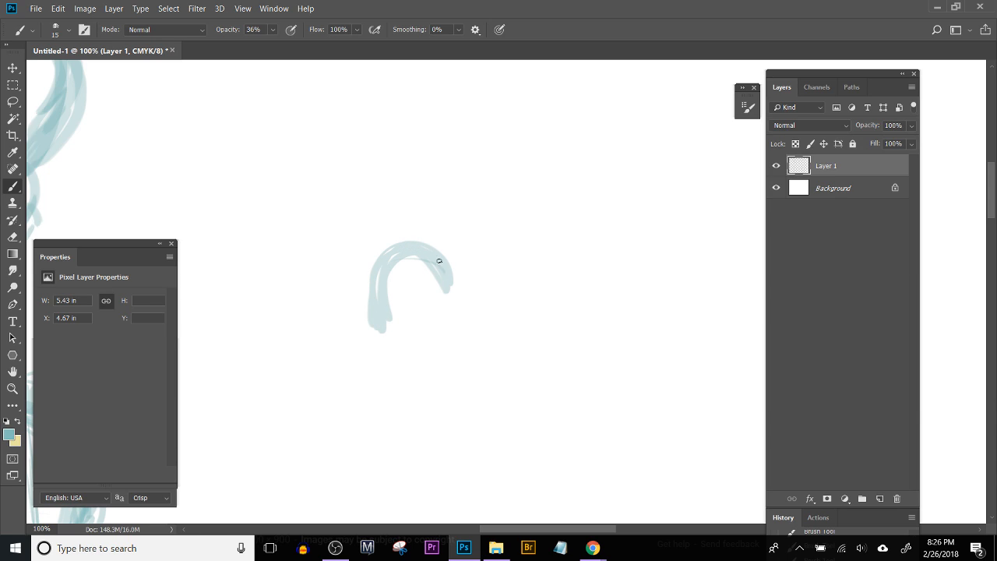
{"action": "mouse_move", "coordinate": [452, 268]}
{"action": "left_mouse_down"}
{"action": "mouse_move", "coordinate": [377, 281]}
{"action": "mouse_move", "coordinate": [436, 299]}
{"action": "left_mouse_up"}
{"action": "left_click_drag", "start_coordinate": [443, 343], "coordinate": [441, 305]}
{"action": "left_click_drag", "start_coordinate": [406, 340], "coordinate": [440, 274]}
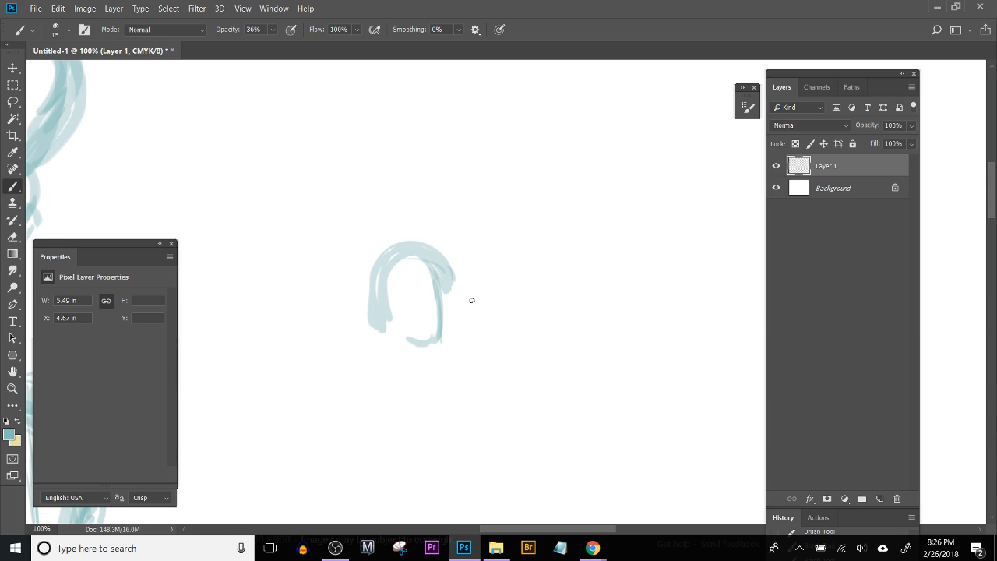
Step: Add two pointed horn-like shapes on top of the small arch and a rounded bulge on its outer side
{"action": "left_click_drag", "start_coordinate": [456, 261], "coordinate": [389, 233]}
{"action": "mouse_move", "coordinate": [377, 207]}
{"action": "left_mouse_down"}
{"action": "mouse_move", "coordinate": [447, 269]}
{"action": "mouse_move", "coordinate": [380, 321]}
{"action": "left_mouse_up"}
{"action": "left_click_drag", "start_coordinate": [436, 257], "coordinate": [433, 233]}
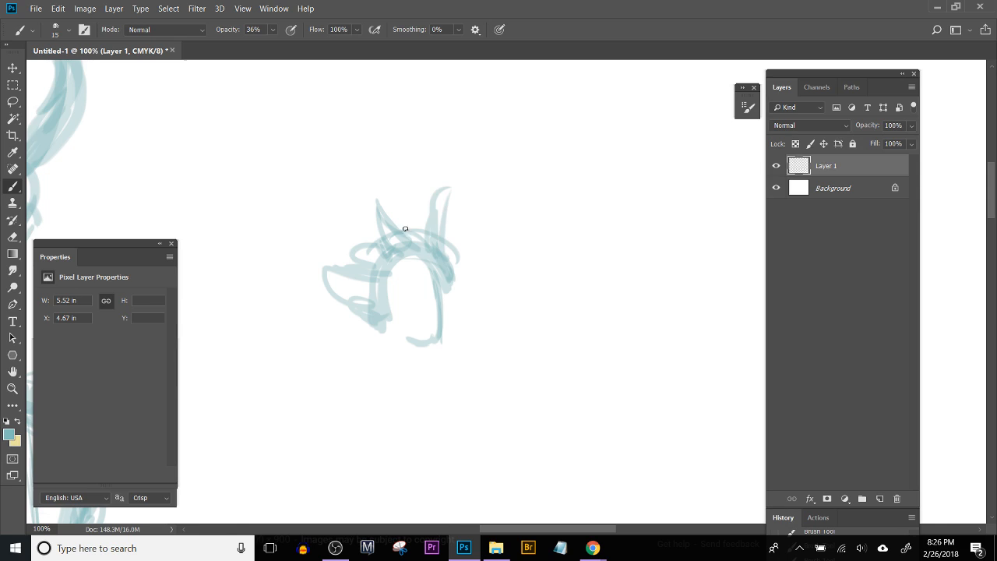
Step: Sketch layered curved bands across the small figure's top and wide sweeping arcs above its points
{"action": "mouse_move", "coordinate": [364, 281]}
{"action": "left_mouse_down"}
{"action": "mouse_move", "coordinate": [350, 248]}
{"action": "mouse_move", "coordinate": [442, 215]}
{"action": "left_mouse_up"}
{"action": "left_click_drag", "start_coordinate": [305, 194], "coordinate": [467, 193]}
{"action": "left_click_drag", "start_coordinate": [352, 240], "coordinate": [456, 243]}
{"action": "left_click_drag", "start_coordinate": [351, 161], "coordinate": [469, 214]}
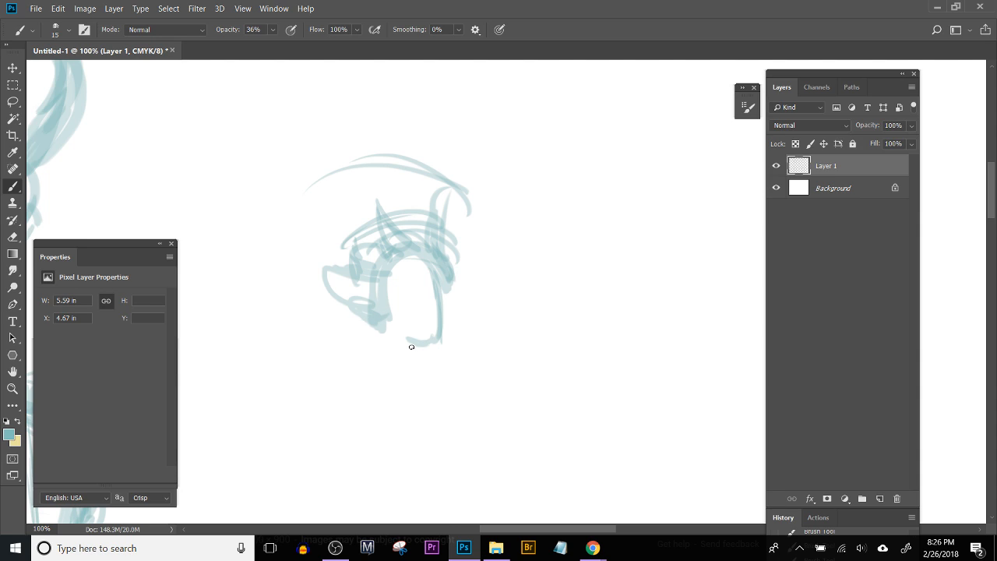
Step: Fill the opening of the small arch with short inner strokes and a shaded vertical shape near its base
{"action": "mouse_move", "coordinate": [409, 303]}
{"action": "left_mouse_down"}
{"action": "mouse_move", "coordinate": [405, 273]}
{"action": "mouse_move", "coordinate": [408, 292]}
{"action": "mouse_move", "coordinate": [388, 302]}
{"action": "left_mouse_up"}
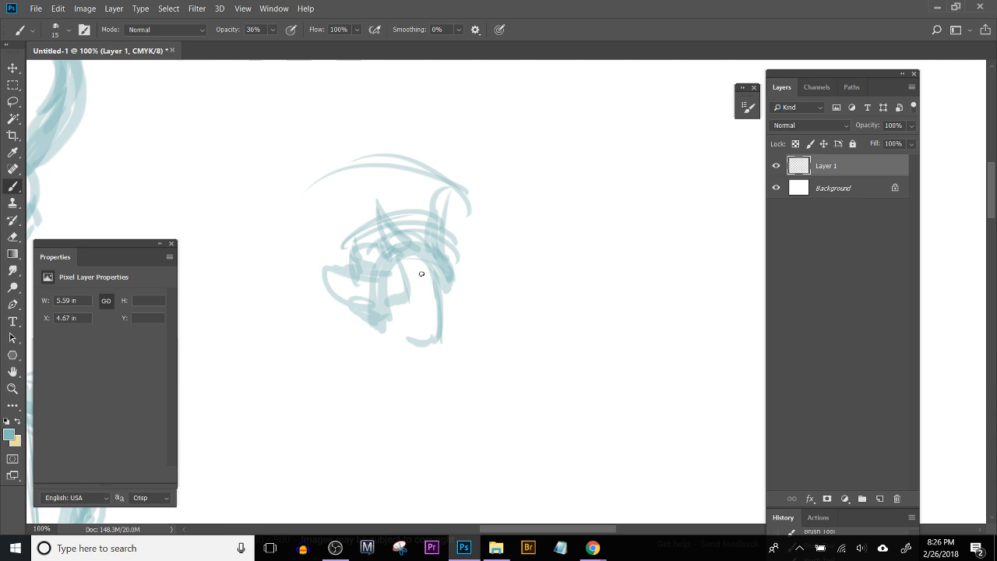
{"action": "mouse_move", "coordinate": [406, 257]}
{"action": "left_mouse_down"}
{"action": "mouse_move", "coordinate": [420, 295]}
{"action": "mouse_move", "coordinate": [431, 292]}
{"action": "left_mouse_up"}
{"action": "mouse_move", "coordinate": [384, 313]}
{"action": "left_mouse_down"}
{"action": "mouse_move", "coordinate": [414, 326]}
{"action": "mouse_move", "coordinate": [414, 312]}
{"action": "mouse_move", "coordinate": [425, 310]}
{"action": "mouse_move", "coordinate": [421, 338]}
{"action": "left_mouse_up"}
{"action": "left_click_drag", "start_coordinate": [426, 301], "coordinate": [428, 339]}
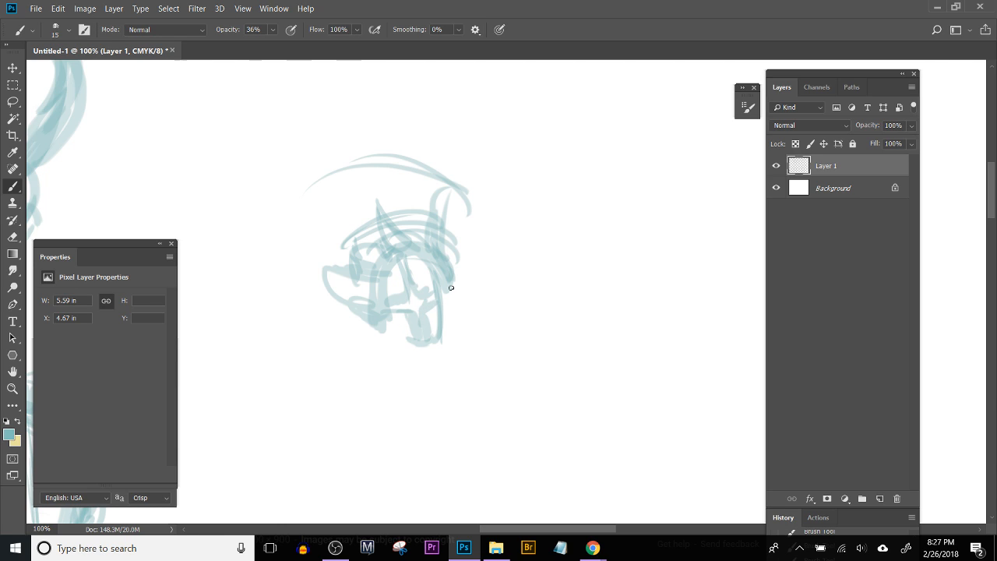
Step: Build up the small figure's side bulge, base and lower edges with extra strokes
{"action": "left_click_drag", "start_coordinate": [353, 316], "coordinate": [379, 301]}
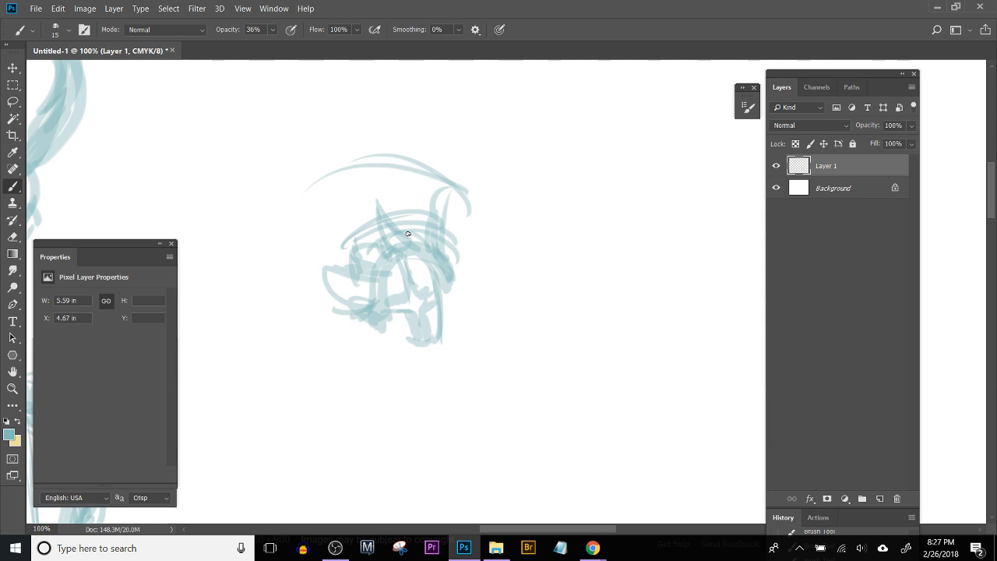
{"action": "left_click_drag", "start_coordinate": [343, 288], "coordinate": [388, 263]}
{"action": "left_click_drag", "start_coordinate": [401, 347], "coordinate": [440, 341]}
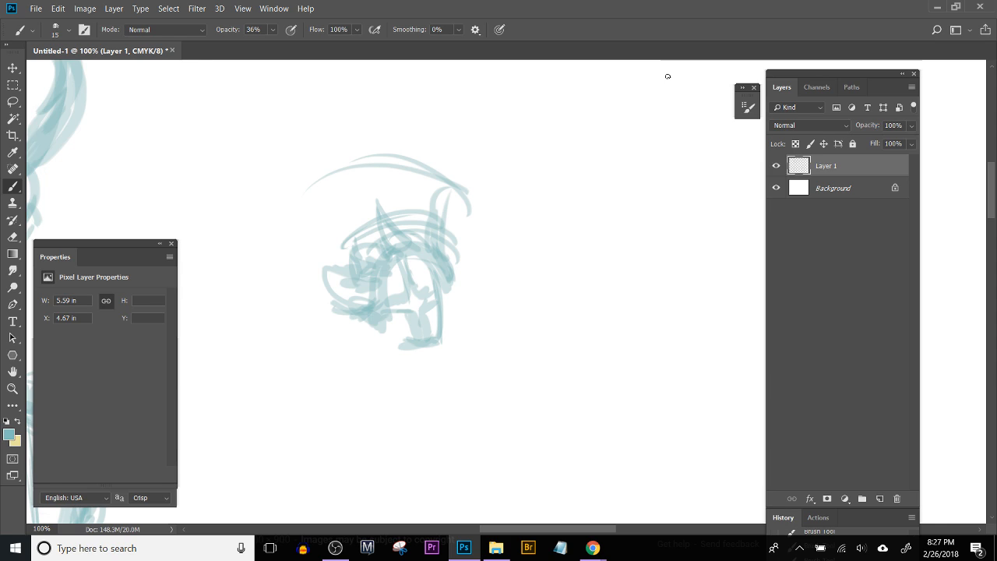
{"action": "left_click_drag", "start_coordinate": [433, 274], "coordinate": [446, 287]}
{"action": "left_click_drag", "start_coordinate": [374, 319], "coordinate": [376, 328]}
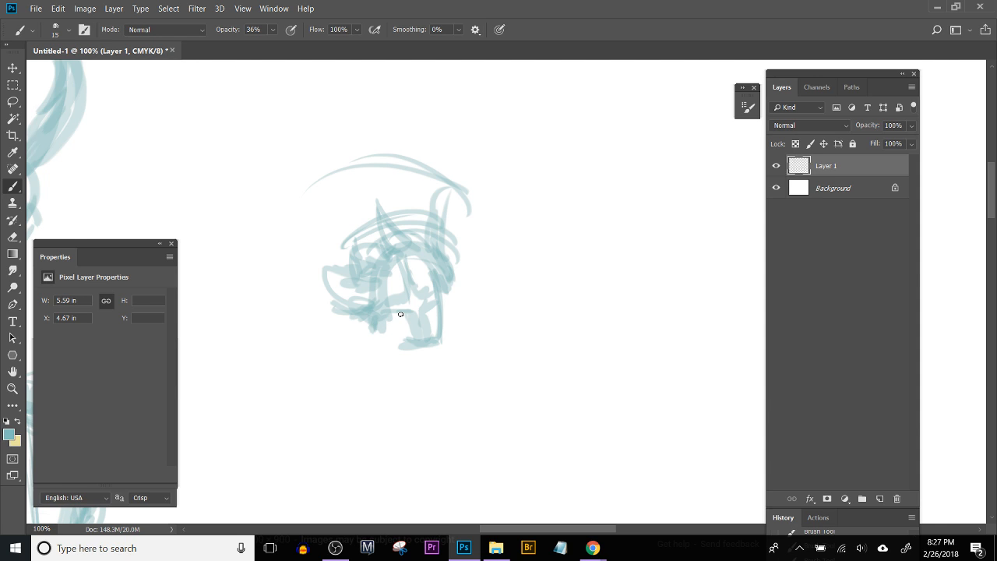
{"action": "key", "text": "ctrl+minus"}
{"action": "key", "text": "ctrl+minus"}
{"action": "key", "text": "ctrl+minus"}
{"action": "key", "text": "ctrl+minus"}
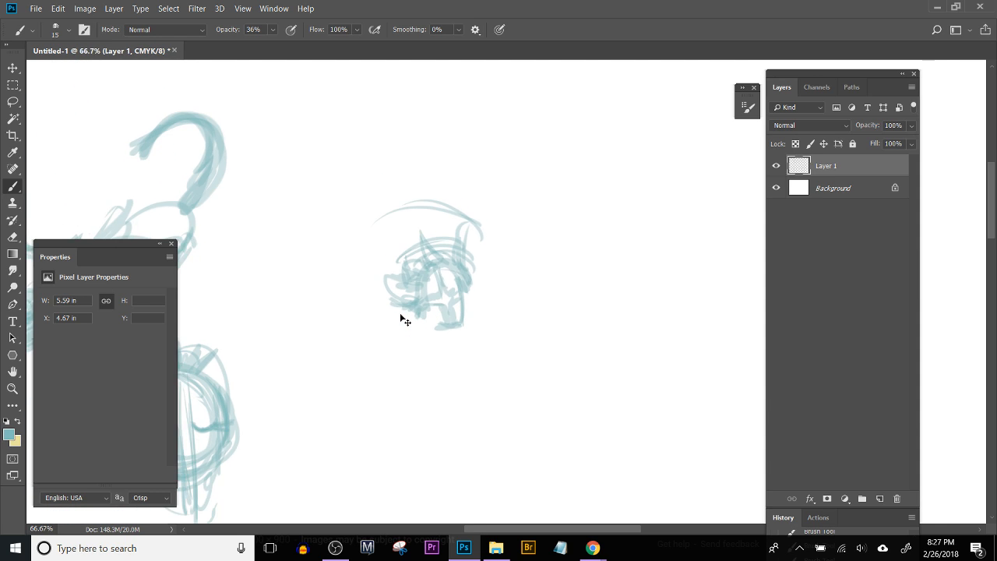
{"action": "key", "text": "ctrl+plus"}
{"action": "key", "text": "ctrl+plus"}
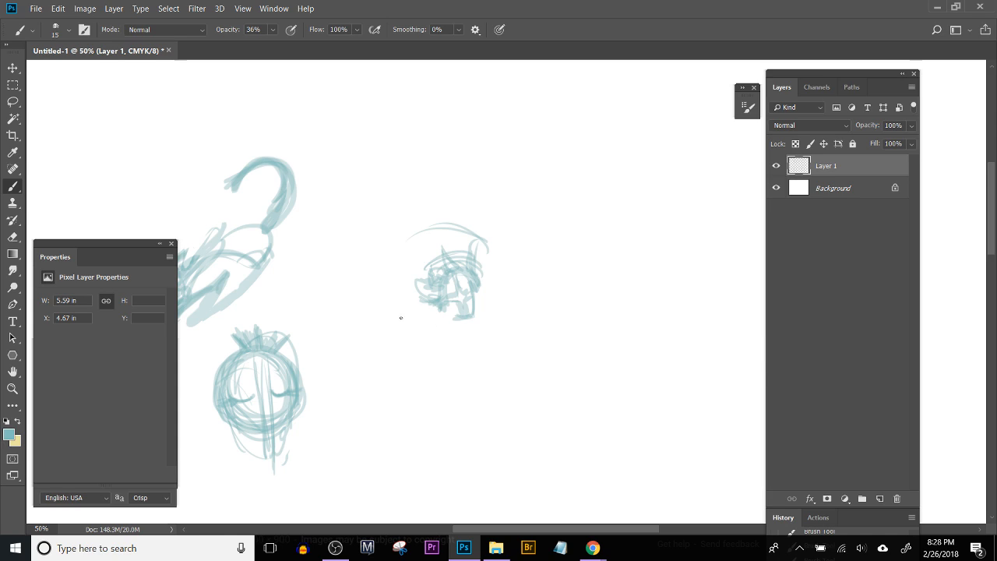
{"action": "left_click_drag", "start_coordinate": [343, 340], "coordinate": [413, 347]}
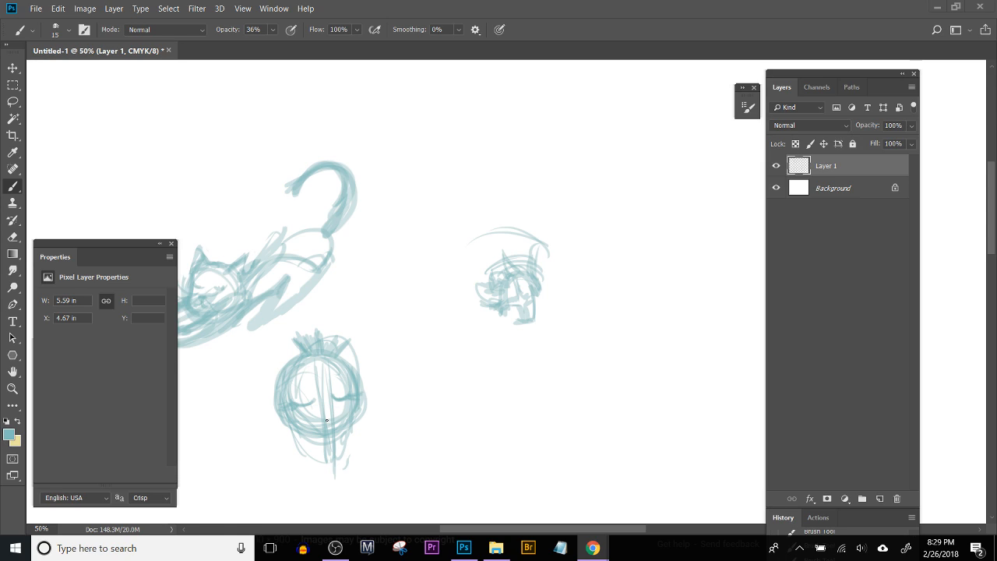
{"action": "left_click_drag", "start_coordinate": [339, 342], "coordinate": [421, 358]}
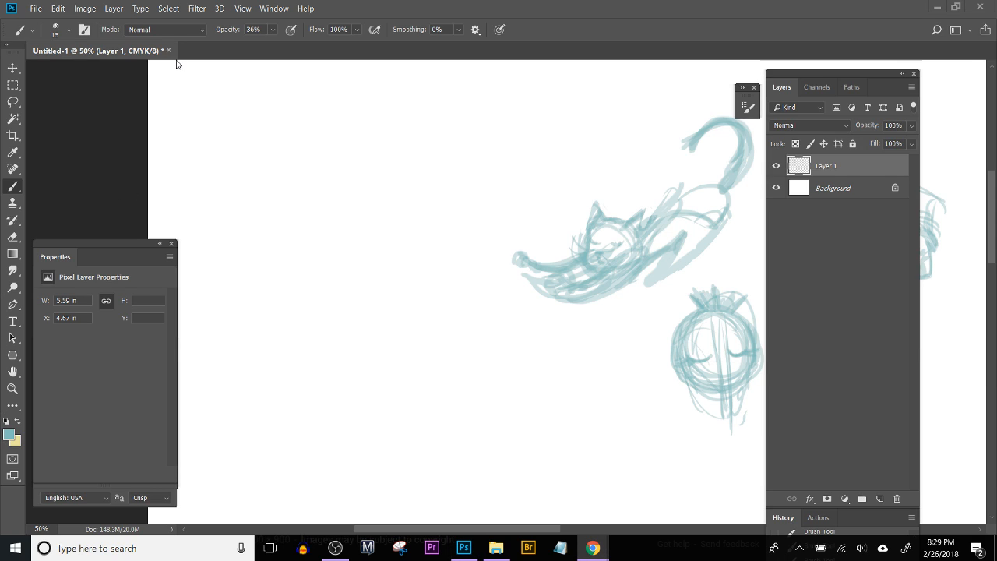
{"action": "left_click_drag", "start_coordinate": [355, 238], "coordinate": [383, 215]}
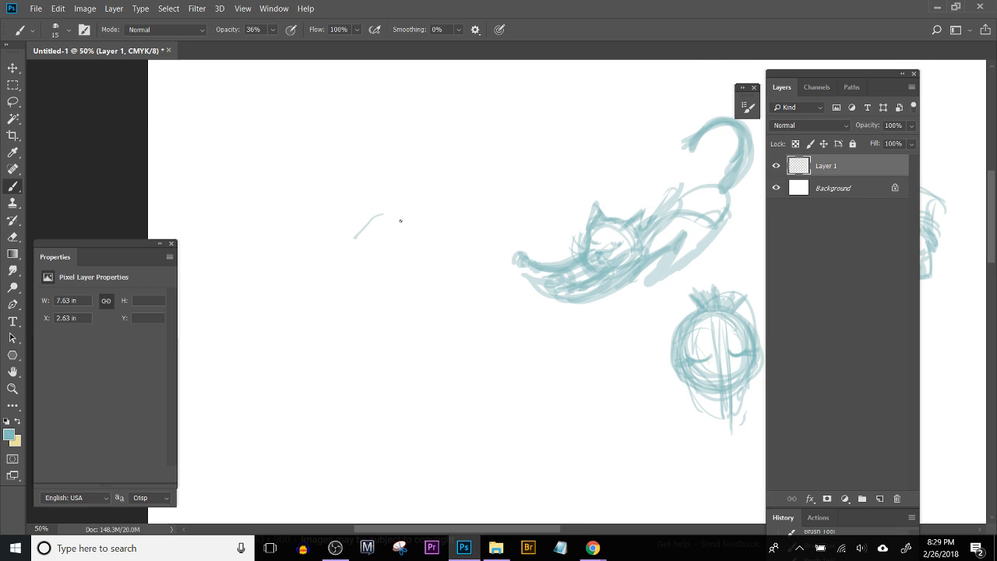
{"action": "key", "text": "ctrl+z"}
{"action": "left_click_drag", "start_coordinate": [547, 257], "coordinate": [330, 238]}
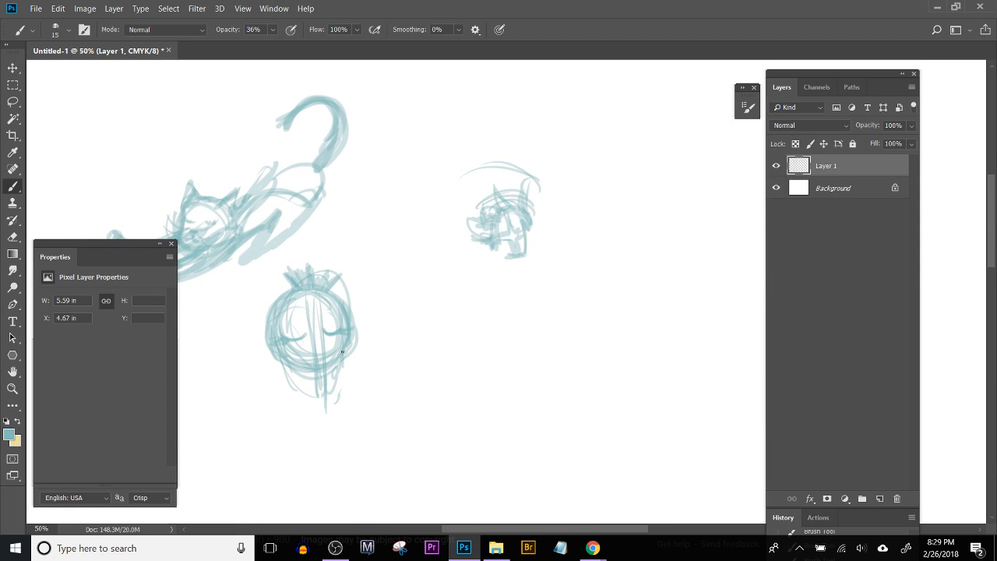
Step: Lasso the loose neck strokes below the round head and cut them away
{"action": "key", "text": "l"}
{"action": "mouse_move", "coordinate": [278, 367]}
{"action": "left_mouse_down"}
{"action": "mouse_move", "coordinate": [361, 405]}
{"action": "mouse_move", "coordinate": [261, 385]}
{"action": "left_mouse_up"}
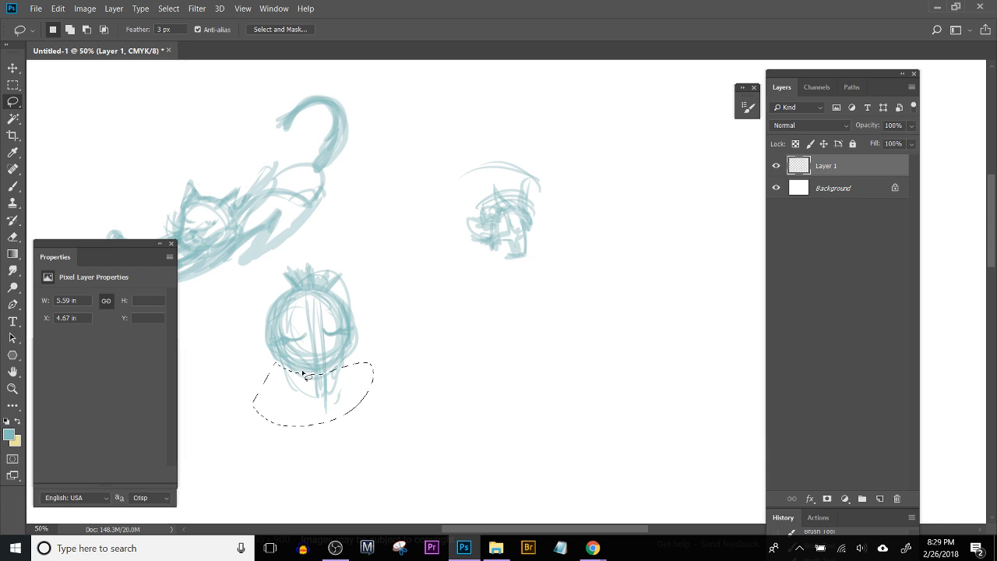
{"action": "key", "text": "ctrl+x"}
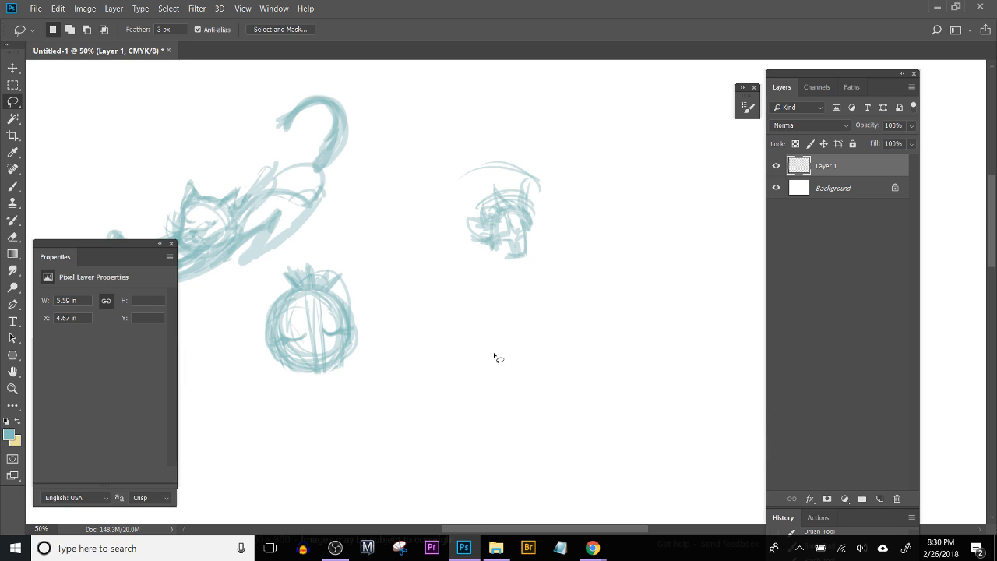
Step: Rough out the front leg and the arched underside of a new cat body below the small figure with long curved strokes
{"action": "key", "text": "ctrl+plus"}
{"action": "key", "text": "ctrl+plus"}
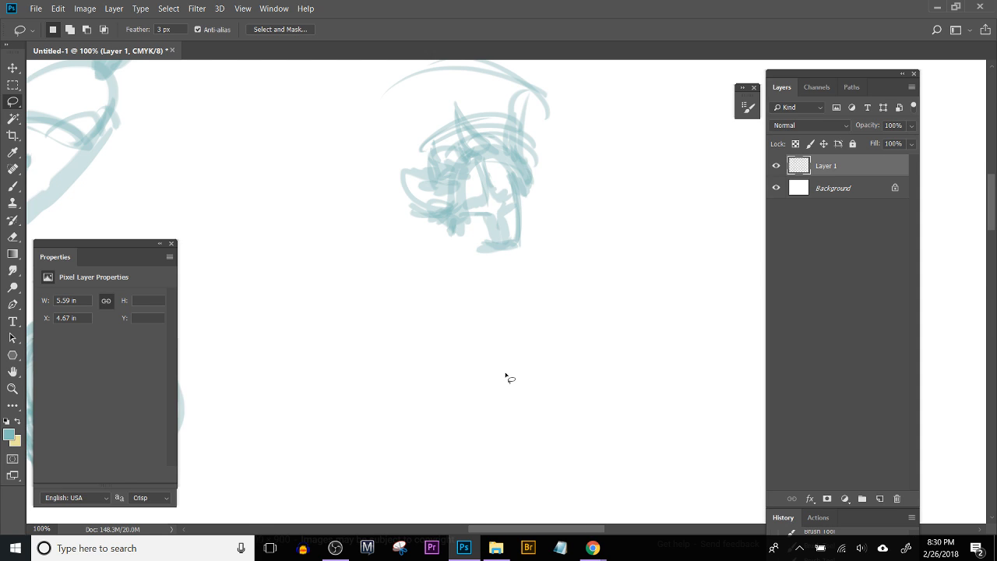
{"action": "left_click_drag", "start_coordinate": [324, 330], "coordinate": [408, 293]}
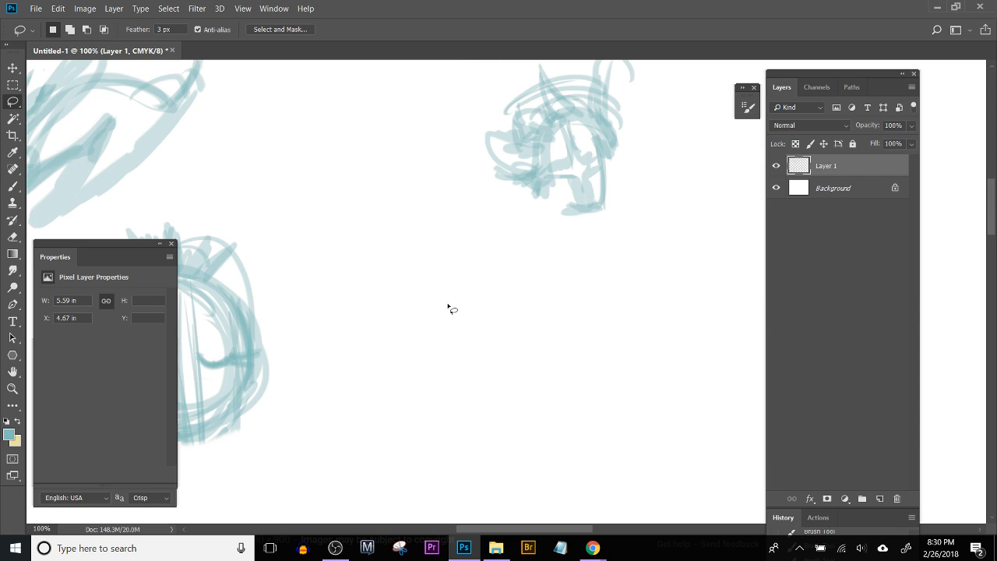
{"action": "key", "text": "b"}
{"action": "mouse_move", "coordinate": [392, 316]}
{"action": "left_mouse_down"}
{"action": "mouse_move", "coordinate": [338, 245]}
{"action": "mouse_move", "coordinate": [407, 205]}
{"action": "mouse_move", "coordinate": [373, 269]}
{"action": "left_mouse_up"}
{"action": "key", "text": "ctrl+z"}
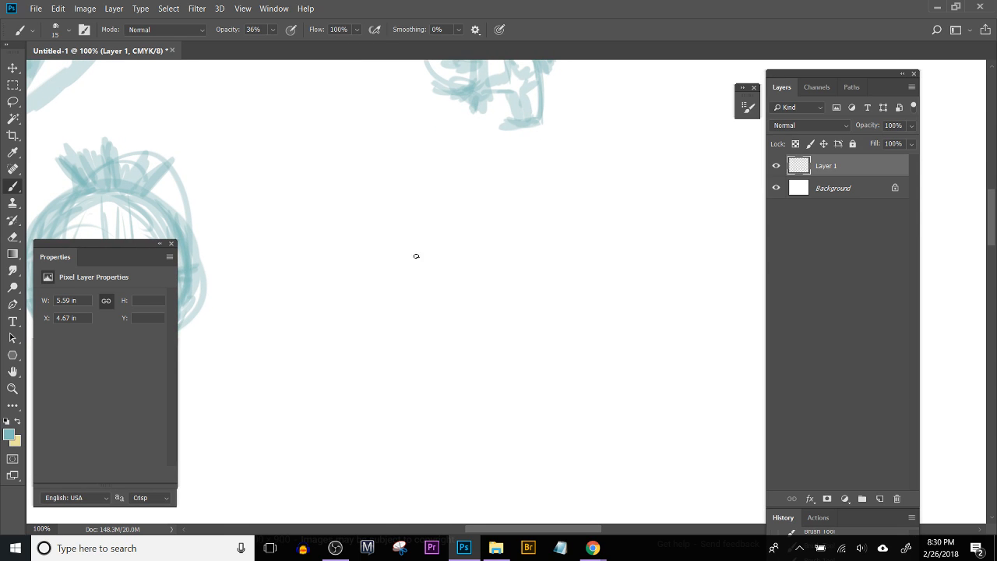
{"action": "mouse_move", "coordinate": [374, 215]}
{"action": "left_mouse_down"}
{"action": "mouse_move", "coordinate": [370, 275]}
{"action": "mouse_move", "coordinate": [377, 221]}
{"action": "mouse_move", "coordinate": [376, 269]}
{"action": "mouse_move", "coordinate": [435, 198]}
{"action": "left_mouse_up"}
{"action": "mouse_move", "coordinate": [416, 160]}
{"action": "left_mouse_down"}
{"action": "mouse_move", "coordinate": [385, 311]}
{"action": "mouse_move", "coordinate": [576, 207]}
{"action": "left_mouse_up"}
{"action": "mouse_move", "coordinate": [462, 238]}
{"action": "left_mouse_down"}
{"action": "mouse_move", "coordinate": [662, 189]}
{"action": "mouse_move", "coordinate": [686, 237]}
{"action": "left_mouse_up"}
{"action": "left_click_drag", "start_coordinate": [609, 182], "coordinate": [584, 331]}
{"action": "mouse_move", "coordinate": [584, 330]}
{"action": "left_mouse_down"}
{"action": "mouse_move", "coordinate": [599, 168]}
{"action": "mouse_move", "coordinate": [426, 286]}
{"action": "left_mouse_up"}
{"action": "mouse_move", "coordinate": [426, 296]}
{"action": "left_mouse_down"}
{"action": "mouse_move", "coordinate": [582, 177]}
{"action": "mouse_move", "coordinate": [665, 218]}
{"action": "mouse_move", "coordinate": [679, 267]}
{"action": "left_mouse_up"}
{"action": "mouse_move", "coordinate": [679, 268]}
{"action": "left_mouse_down"}
{"action": "mouse_move", "coordinate": [684, 227]}
{"action": "mouse_move", "coordinate": [683, 261]}
{"action": "left_mouse_up"}
Step: Sketch the arched back line, the rounded hindquarters and a long curved tail on the new cat body
{"action": "left_click_drag", "start_coordinate": [463, 160], "coordinate": [639, 148]}
{"action": "mouse_move", "coordinate": [536, 141]}
{"action": "left_mouse_down"}
{"action": "mouse_move", "coordinate": [652, 166]}
{"action": "mouse_move", "coordinate": [703, 202]}
{"action": "left_mouse_up"}
{"action": "mouse_move", "coordinate": [661, 162]}
{"action": "left_mouse_down"}
{"action": "mouse_move", "coordinate": [705, 207]}
{"action": "mouse_move", "coordinate": [671, 243]}
{"action": "left_mouse_up"}
{"action": "left_click_drag", "start_coordinate": [684, 179], "coordinate": [678, 215]}
{"action": "left_click_drag", "start_coordinate": [520, 184], "coordinate": [421, 299]}
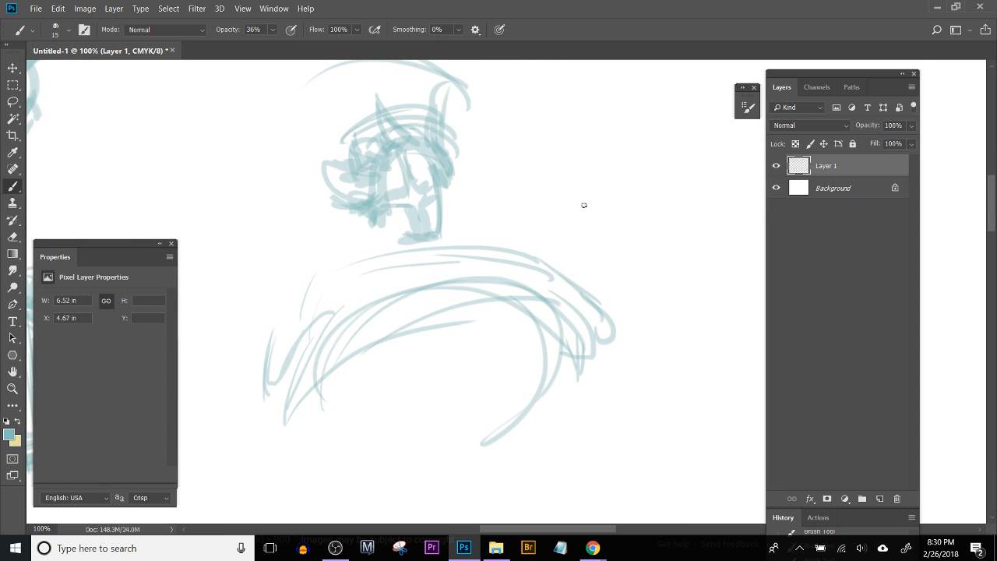
{"action": "left_click_drag", "start_coordinate": [504, 269], "coordinate": [678, 229]}
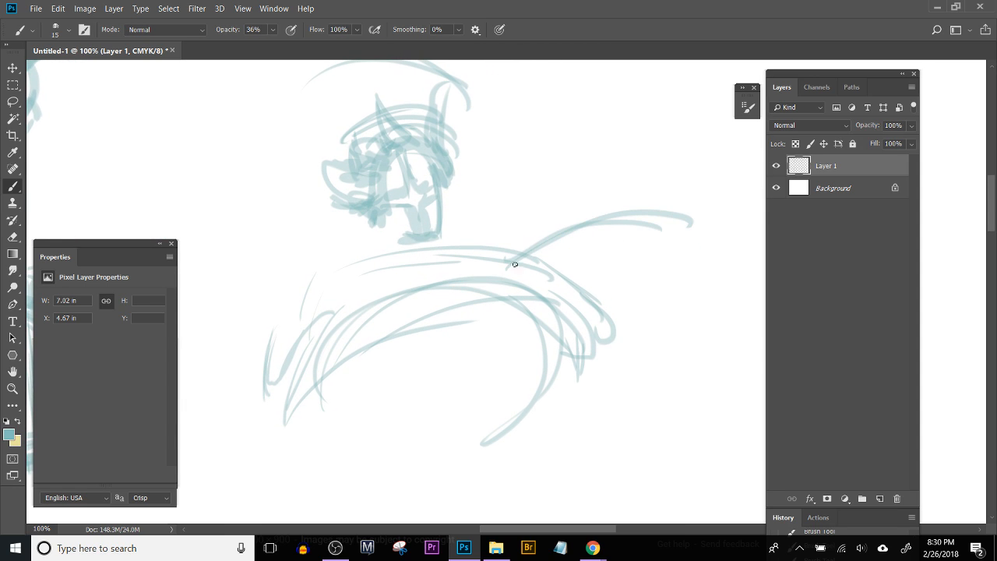
Step: Lasso the arched cat body and move it down into the empty space away from the small figure, clearing the selection
{"action": "scroll", "coordinate": [445, 278], "scroll_direction": "down", "scroll_amount": 5}
{"action": "key", "text": "ctrl+minus"}
{"action": "key", "text": "ctrl+minus"}
{"action": "key", "text": "l"}
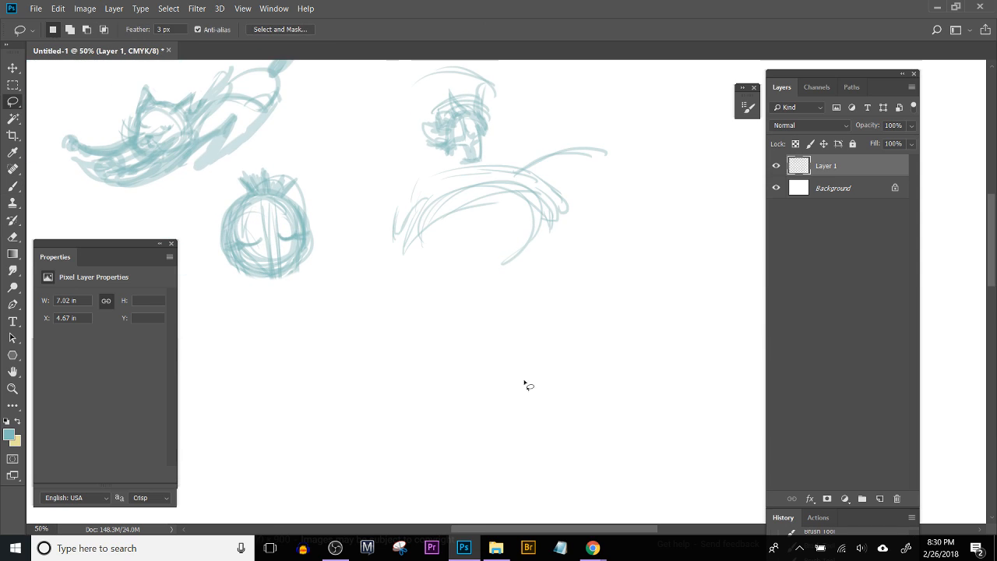
{"action": "mouse_move", "coordinate": [446, 163]}
{"action": "left_mouse_down"}
{"action": "mouse_move", "coordinate": [381, 190]}
{"action": "mouse_move", "coordinate": [476, 303]}
{"action": "mouse_move", "coordinate": [631, 201]}
{"action": "mouse_move", "coordinate": [583, 131]}
{"action": "mouse_move", "coordinate": [488, 164]}
{"action": "mouse_move", "coordinate": [424, 173]}
{"action": "left_mouse_up"}
{"action": "key", "text": "v"}
{"action": "left_click_drag", "start_coordinate": [440, 209], "coordinate": [394, 338]}
{"action": "key", "text": "ctrl+d"}
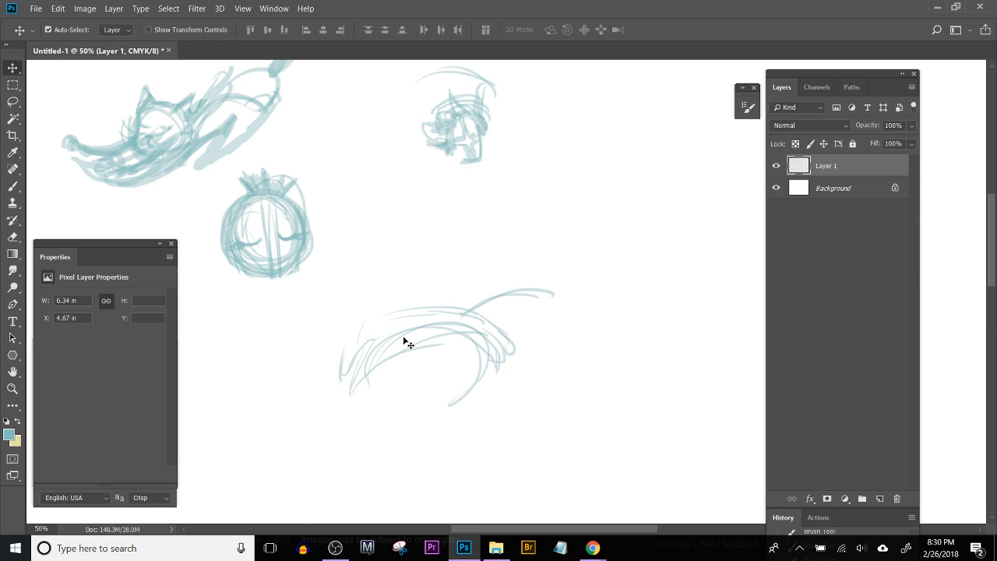
Step: Draw a cat head with two pointed ears, a nose and whiskers at the front of the arched body, and darken the foreleg line
{"action": "key", "text": "ctrl+plus"}
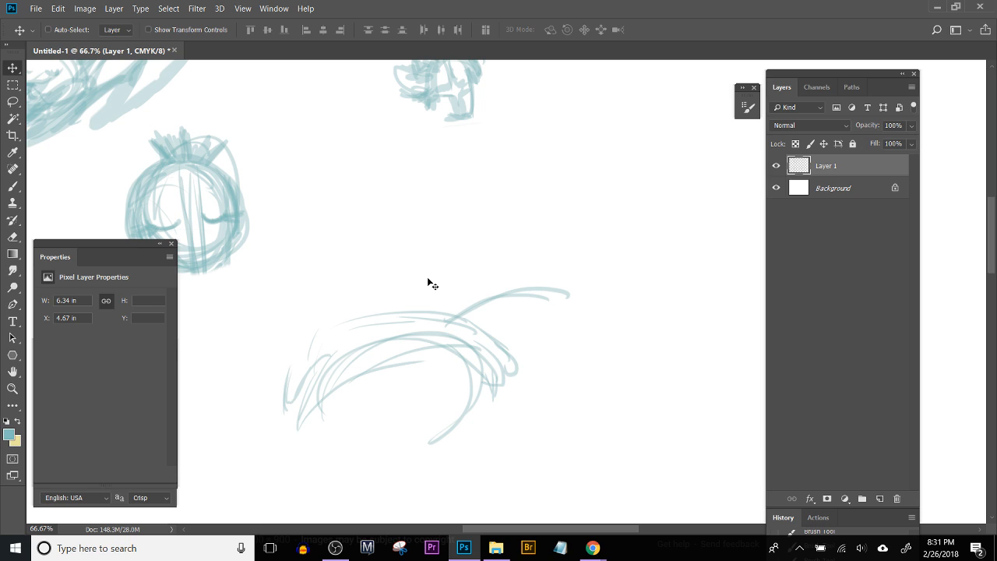
{"action": "key", "text": "ctrl+1"}
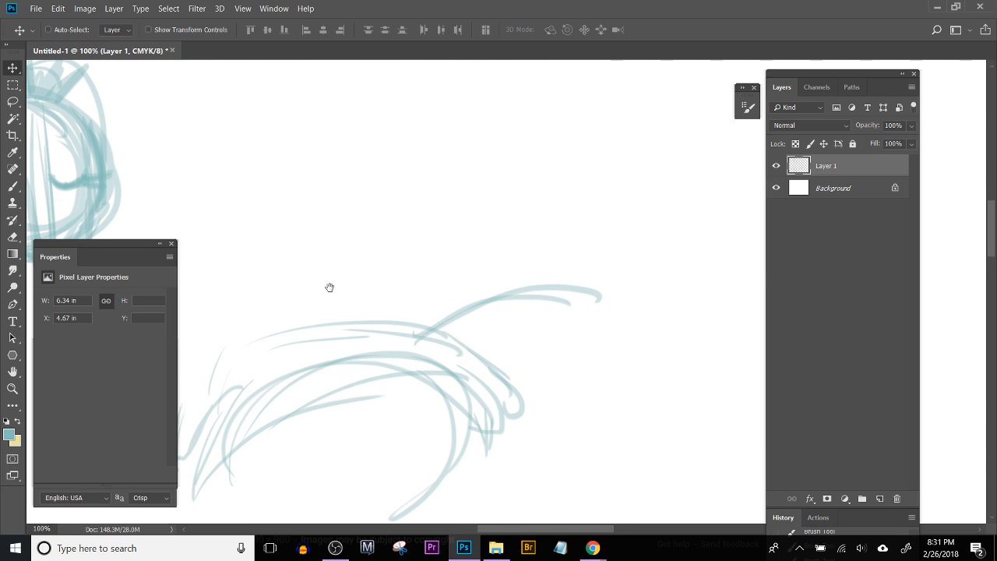
{"action": "left_click_drag", "start_coordinate": [330, 287], "coordinate": [521, 303]}
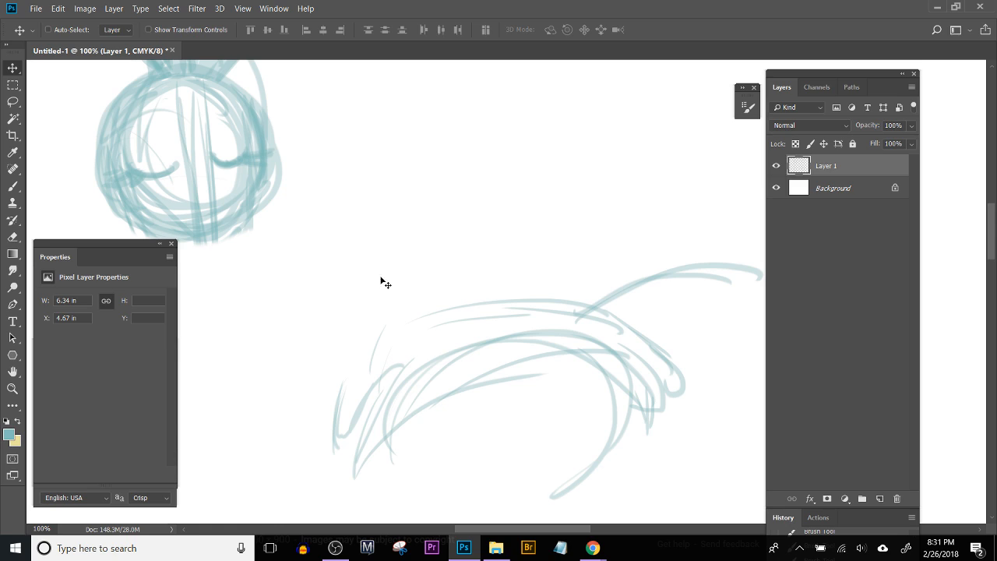
{"action": "key", "text": "b"}
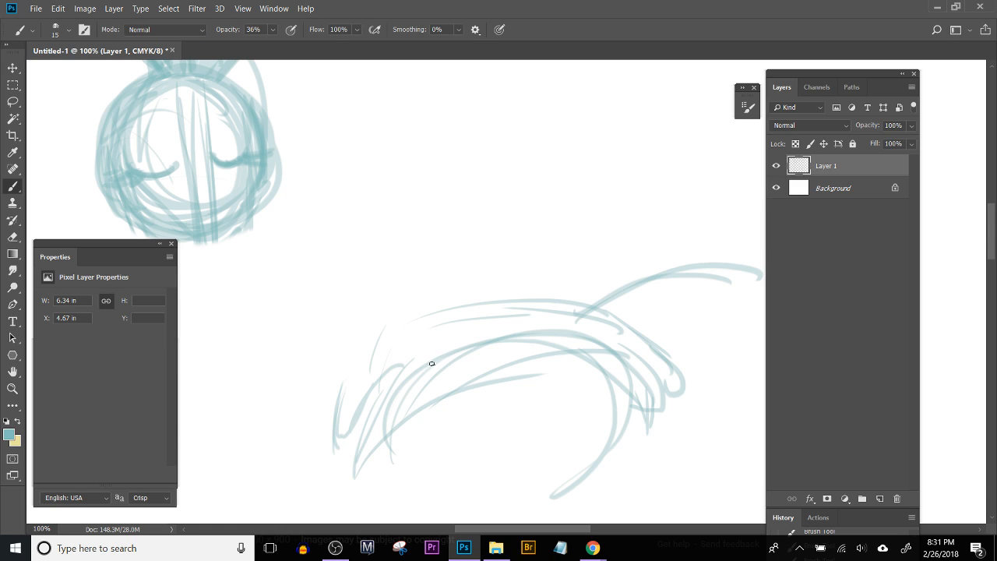
{"action": "mouse_move", "coordinate": [372, 320]}
{"action": "left_mouse_down"}
{"action": "mouse_move", "coordinate": [367, 371]}
{"action": "mouse_move", "coordinate": [398, 373]}
{"action": "left_mouse_up"}
{"action": "mouse_move", "coordinate": [374, 364]}
{"action": "left_mouse_down"}
{"action": "mouse_move", "coordinate": [369, 326]}
{"action": "mouse_move", "coordinate": [372, 305]}
{"action": "mouse_move", "coordinate": [394, 282]}
{"action": "mouse_move", "coordinate": [402, 307]}
{"action": "mouse_move", "coordinate": [389, 311]}
{"action": "mouse_move", "coordinate": [412, 316]}
{"action": "left_mouse_up"}
{"action": "mouse_move", "coordinate": [399, 309]}
{"action": "left_mouse_down"}
{"action": "mouse_move", "coordinate": [434, 293]}
{"action": "mouse_move", "coordinate": [404, 365]}
{"action": "mouse_move", "coordinate": [416, 357]}
{"action": "mouse_move", "coordinate": [362, 342]}
{"action": "mouse_move", "coordinate": [334, 408]}
{"action": "left_mouse_up"}
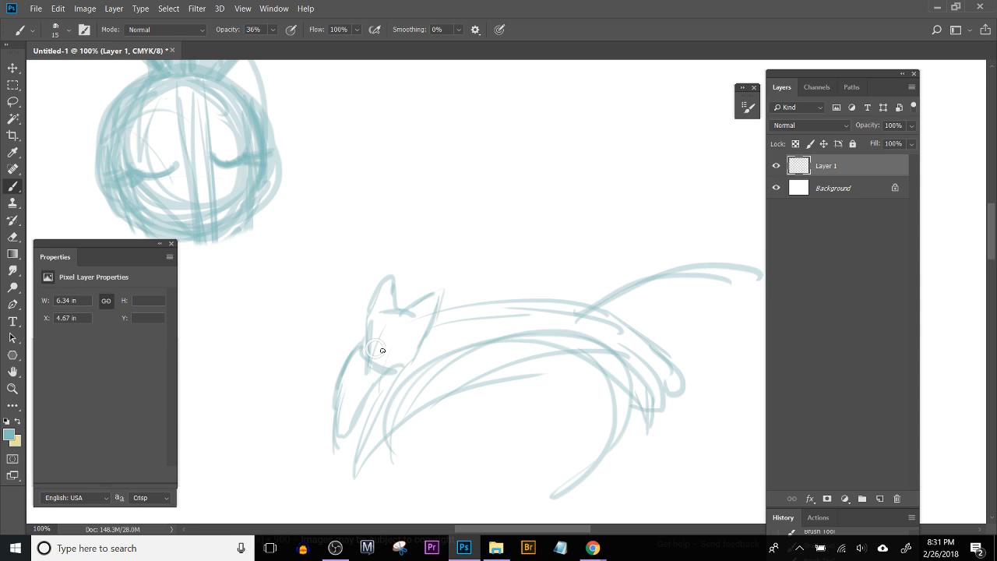
{"action": "mouse_move", "coordinate": [380, 349]}
{"action": "left_mouse_down"}
{"action": "mouse_move", "coordinate": [419, 340]}
{"action": "mouse_move", "coordinate": [386, 350]}
{"action": "mouse_move", "coordinate": [412, 352]}
{"action": "mouse_move", "coordinate": [416, 363]}
{"action": "mouse_move", "coordinate": [352, 327]}
{"action": "mouse_move", "coordinate": [336, 330]}
{"action": "mouse_move", "coordinate": [368, 337]}
{"action": "mouse_move", "coordinate": [340, 350]}
{"action": "left_mouse_up"}
Step: Erase the stray strokes beneath the cat's belly and the long curve hanging from its hindquarters
{"action": "left_click_drag", "start_coordinate": [460, 389], "coordinate": [425, 305]}
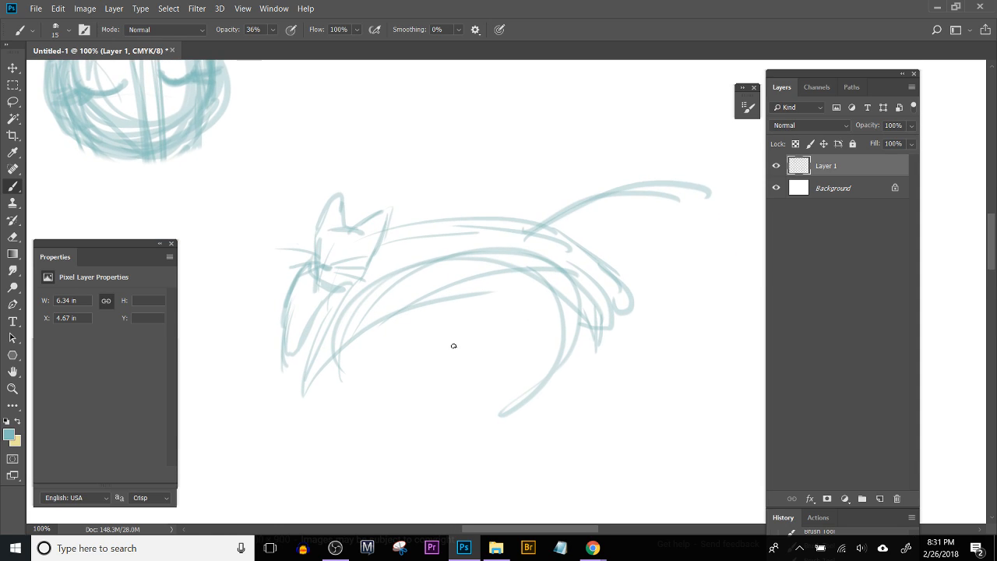
{"action": "key", "text": "e"}
{"action": "mouse_move", "coordinate": [342, 363]}
{"action": "left_mouse_down"}
{"action": "mouse_move", "coordinate": [393, 332]}
{"action": "mouse_move", "coordinate": [351, 350]}
{"action": "left_mouse_up"}
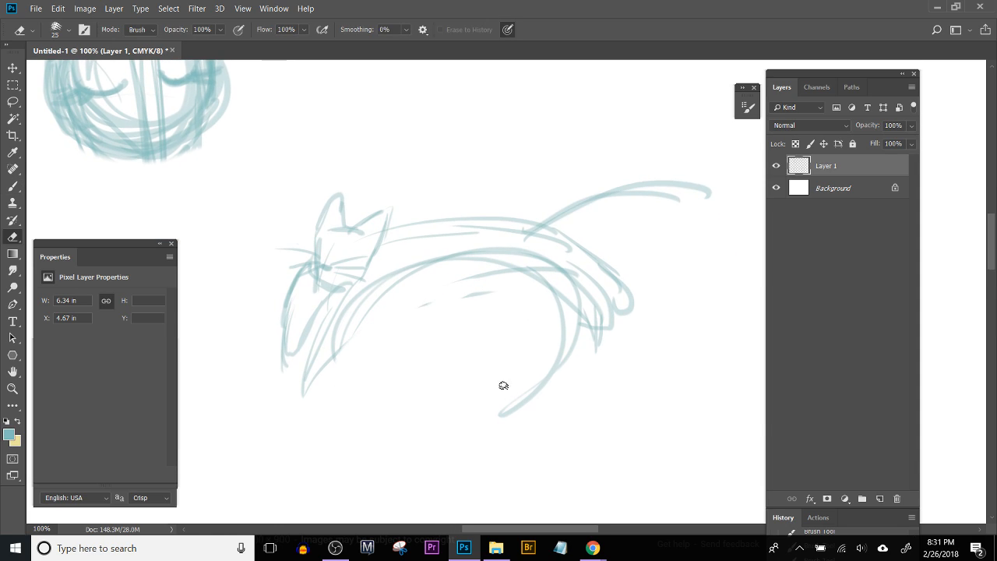
{"action": "mouse_move", "coordinate": [536, 369]}
{"action": "left_mouse_down"}
{"action": "mouse_move", "coordinate": [560, 381]}
{"action": "mouse_move", "coordinate": [539, 394]}
{"action": "mouse_move", "coordinate": [532, 369]}
{"action": "left_mouse_up"}
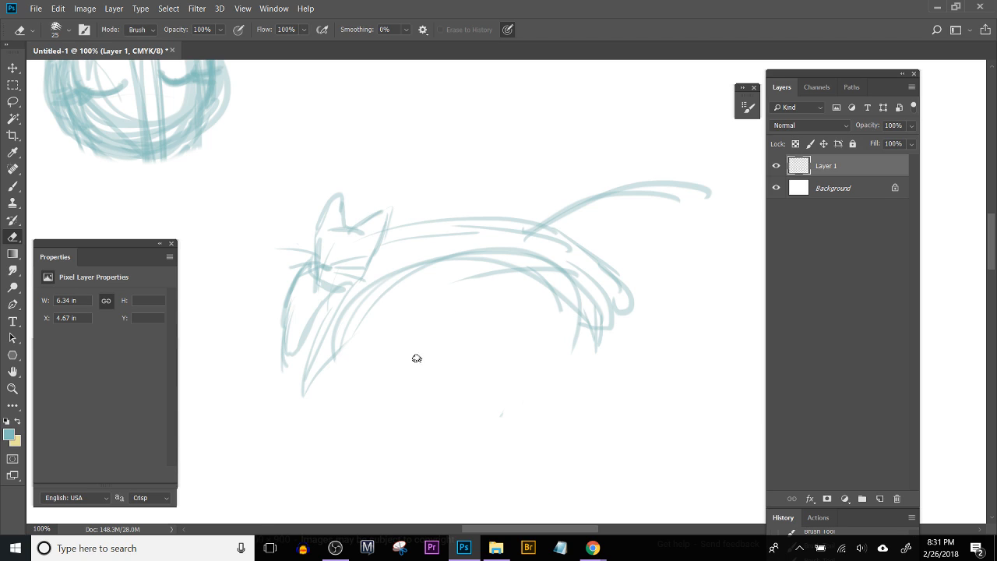
Step: Lasso the cat's rear half with the tail and move it slightly toward the head to shorten the body
{"action": "key", "text": "l"}
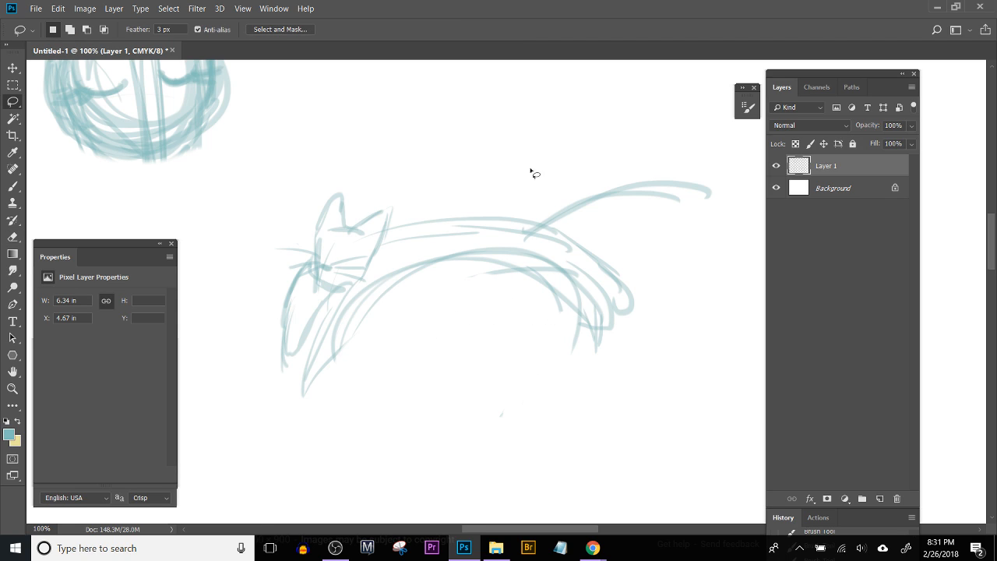
{"action": "mouse_move", "coordinate": [478, 161]}
{"action": "left_mouse_down"}
{"action": "mouse_move", "coordinate": [490, 388]}
{"action": "mouse_move", "coordinate": [437, 256]}
{"action": "mouse_move", "coordinate": [479, 245]}
{"action": "mouse_move", "coordinate": [460, 253]}
{"action": "mouse_move", "coordinate": [491, 260]}
{"action": "mouse_move", "coordinate": [474, 258]}
{"action": "left_mouse_up"}
{"action": "key", "text": "v"}
{"action": "key", "text": "ctrl+d"}
Step: Brush over the cat's back line where the shifted rear half meets the front
{"action": "key", "text": "e"}
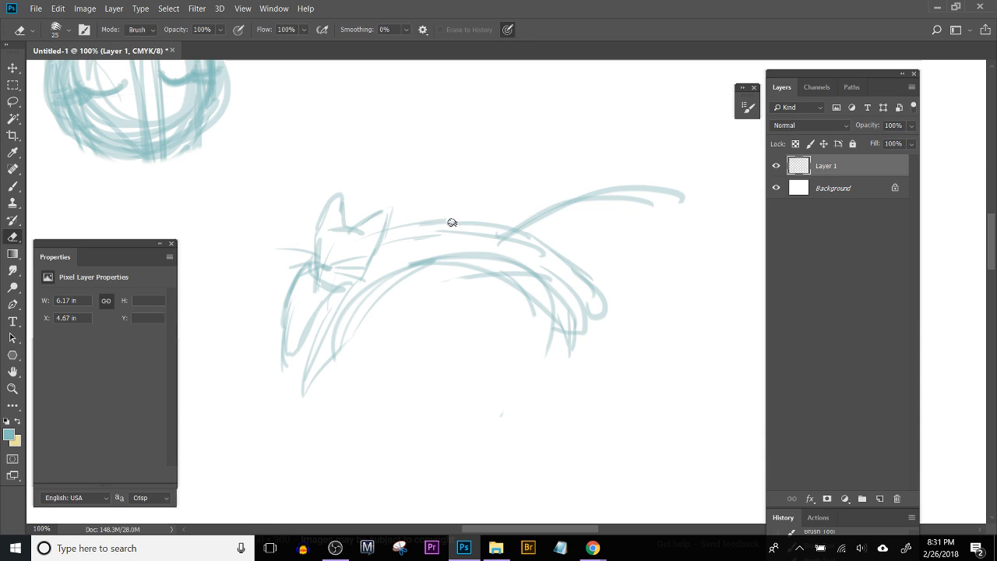
{"action": "key", "text": "b"}
{"action": "left_click_drag", "start_coordinate": [425, 223], "coordinate": [452, 223]}
{"action": "left_click_drag", "start_coordinate": [424, 348], "coordinate": [414, 287]}
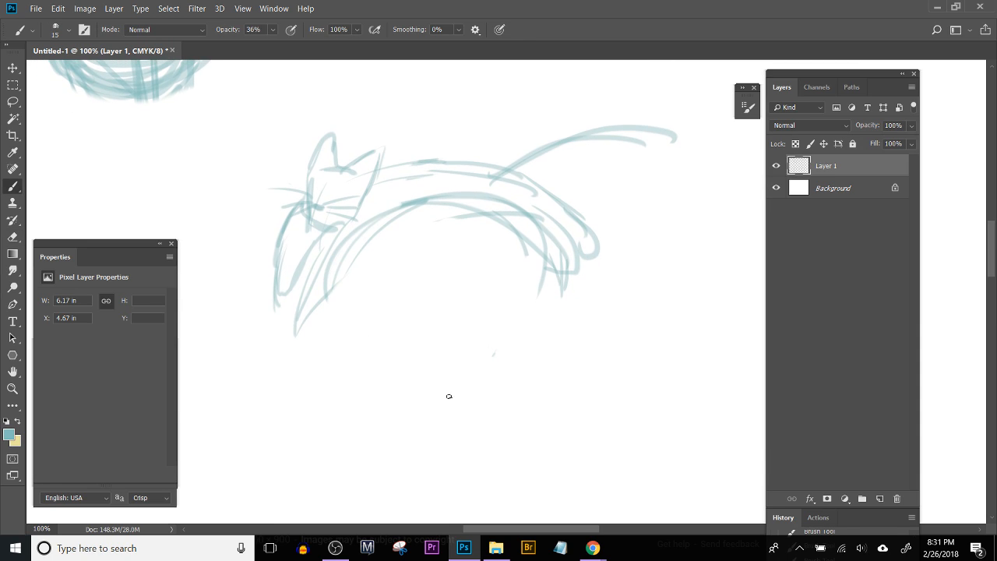
Step: Rough out a circular crescent shape beneath the cat's arched belly with loose brush strokes
{"action": "mouse_move", "coordinate": [458, 251]}
{"action": "left_mouse_down"}
{"action": "mouse_move", "coordinate": [355, 323]}
{"action": "mouse_move", "coordinate": [490, 256]}
{"action": "mouse_move", "coordinate": [387, 281]}
{"action": "mouse_move", "coordinate": [470, 309]}
{"action": "mouse_move", "coordinate": [360, 287]}
{"action": "mouse_move", "coordinate": [436, 389]}
{"action": "left_mouse_up"}
{"action": "mouse_move", "coordinate": [352, 374]}
{"action": "left_mouse_down"}
{"action": "mouse_move", "coordinate": [389, 398]}
{"action": "mouse_move", "coordinate": [471, 351]}
{"action": "left_mouse_up"}
{"action": "left_click_drag", "start_coordinate": [377, 282], "coordinate": [383, 325]}
{"action": "left_click_drag", "start_coordinate": [368, 296], "coordinate": [435, 364]}
Step: Handwrite a loose note with the brush in the empty canvas area above the existing sketches
{"action": "key", "text": "space"}
{"action": "left_click_drag", "start_coordinate": [475, 255], "coordinate": [423, 332]}
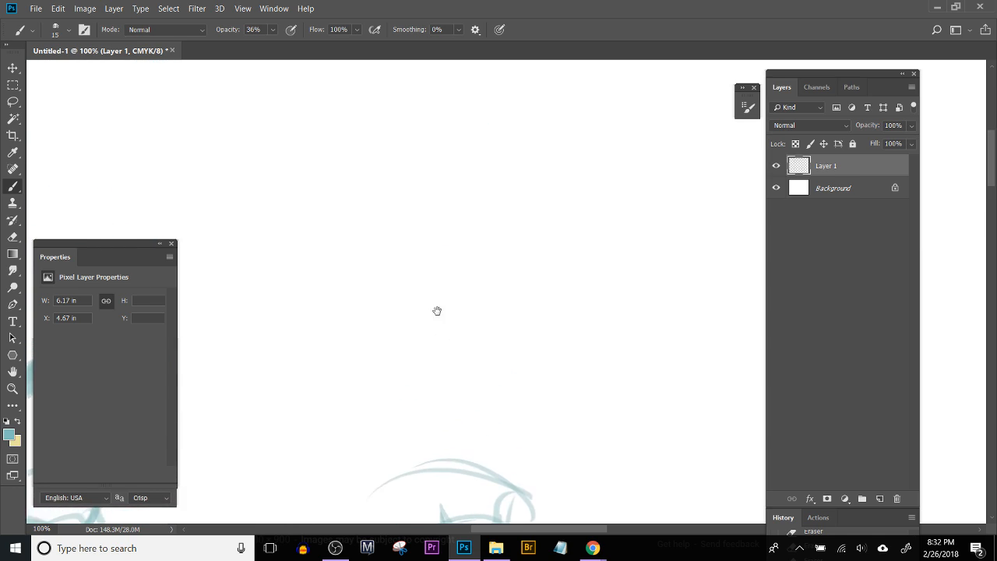
{"action": "left_click_drag", "start_coordinate": [336, 261], "coordinate": [361, 240]}
{"action": "mouse_move", "coordinate": [374, 228]}
{"action": "left_mouse_down"}
{"action": "mouse_move", "coordinate": [383, 244]}
{"action": "mouse_move", "coordinate": [408, 205]}
{"action": "mouse_move", "coordinate": [435, 234]}
{"action": "left_mouse_up"}
{"action": "left_click_drag", "start_coordinate": [469, 176], "coordinate": [429, 274]}
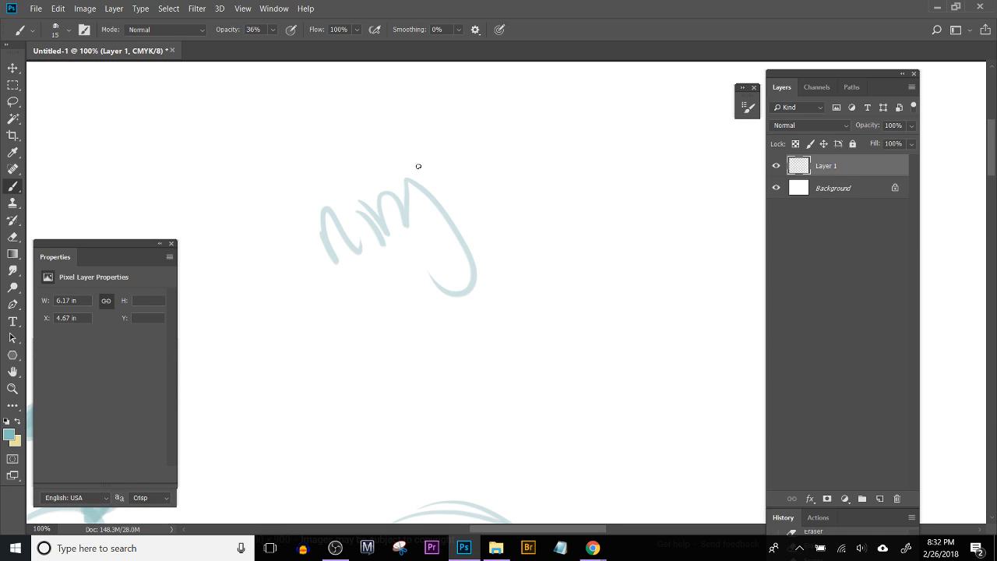
{"action": "left_click_drag", "start_coordinate": [460, 205], "coordinate": [511, 189]}
{"action": "left_click_drag", "start_coordinate": [533, 155], "coordinate": [492, 167]}
{"action": "left_click_drag", "start_coordinate": [552, 141], "coordinate": [559, 156]}
{"action": "left_click_drag", "start_coordinate": [602, 110], "coordinate": [617, 176]}
{"action": "left_click_drag", "start_coordinate": [600, 116], "coordinate": [620, 174]}
{"action": "mouse_move", "coordinate": [656, 134]}
{"action": "left_mouse_down"}
{"action": "mouse_move", "coordinate": [671, 131]}
{"action": "mouse_move", "coordinate": [693, 154]}
{"action": "left_mouse_up"}
{"action": "left_click_drag", "start_coordinate": [718, 100], "coordinate": [731, 147]}
{"action": "left_click_drag", "start_coordinate": [735, 125], "coordinate": [744, 149]}
{"action": "key", "text": "space"}
{"action": "mouse_move", "coordinate": [616, 236]}
{"action": "left_mouse_down"}
{"action": "mouse_move", "coordinate": [465, 262]}
{"action": "mouse_move", "coordinate": [477, 259]}
{"action": "left_mouse_up"}
{"action": "left_click", "coordinate": [391, 310]}
{"action": "mouse_move", "coordinate": [375, 277]}
{"action": "left_mouse_down"}
{"action": "mouse_move", "coordinate": [394, 303]}
{"action": "mouse_move", "coordinate": [426, 293]}
{"action": "left_mouse_up"}
{"action": "left_click_drag", "start_coordinate": [407, 255], "coordinate": [443, 262]}
{"action": "mouse_move", "coordinate": [447, 307]}
{"action": "left_mouse_down"}
{"action": "mouse_move", "coordinate": [488, 279]}
{"action": "mouse_move", "coordinate": [491, 258]}
{"action": "left_mouse_up"}
{"action": "mouse_move", "coordinate": [537, 242]}
{"action": "left_mouse_down"}
{"action": "mouse_move", "coordinate": [503, 283]}
{"action": "mouse_move", "coordinate": [557, 265]}
{"action": "left_mouse_up"}
{"action": "left_click_drag", "start_coordinate": [561, 225], "coordinate": [563, 258]}
{"action": "mouse_move", "coordinate": [577, 208]}
{"action": "left_mouse_down"}
{"action": "mouse_move", "coordinate": [575, 253]}
{"action": "mouse_move", "coordinate": [626, 239]}
{"action": "left_mouse_up"}
Step: Shape the circle under the cat into a crescent moon with darkened edges and add oval craters along it
{"action": "key", "text": "space"}
{"action": "mouse_move", "coordinate": [440, 344]}
{"action": "left_mouse_down"}
{"action": "mouse_move", "coordinate": [491, 267]}
{"action": "mouse_move", "coordinate": [410, 241]}
{"action": "left_mouse_up"}
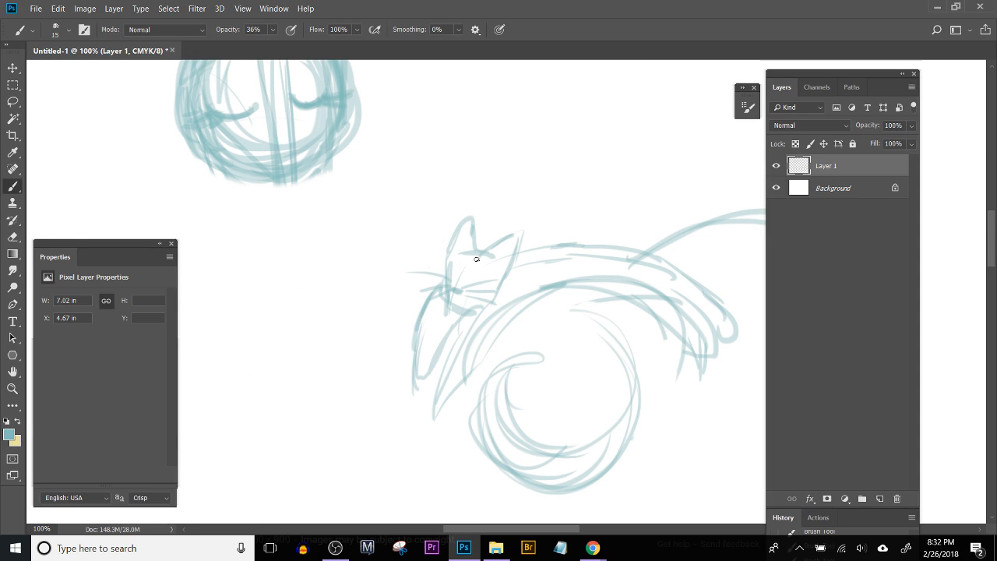
{"action": "mouse_move", "coordinate": [496, 356]}
{"action": "left_mouse_down"}
{"action": "mouse_move", "coordinate": [456, 287]}
{"action": "mouse_move", "coordinate": [444, 310]}
{"action": "mouse_move", "coordinate": [469, 360]}
{"action": "mouse_move", "coordinate": [454, 351]}
{"action": "mouse_move", "coordinate": [547, 348]}
{"action": "mouse_move", "coordinate": [552, 332]}
{"action": "mouse_move", "coordinate": [523, 374]}
{"action": "mouse_move", "coordinate": [540, 309]}
{"action": "mouse_move", "coordinate": [527, 267]}
{"action": "mouse_move", "coordinate": [540, 265]}
{"action": "mouse_move", "coordinate": [567, 315]}
{"action": "mouse_move", "coordinate": [575, 374]}
{"action": "mouse_move", "coordinate": [536, 415]}
{"action": "mouse_move", "coordinate": [559, 399]}
{"action": "mouse_move", "coordinate": [472, 415]}
{"action": "mouse_move", "coordinate": [439, 389]}
{"action": "mouse_move", "coordinate": [507, 423]}
{"action": "mouse_move", "coordinate": [480, 397]}
{"action": "left_mouse_up"}
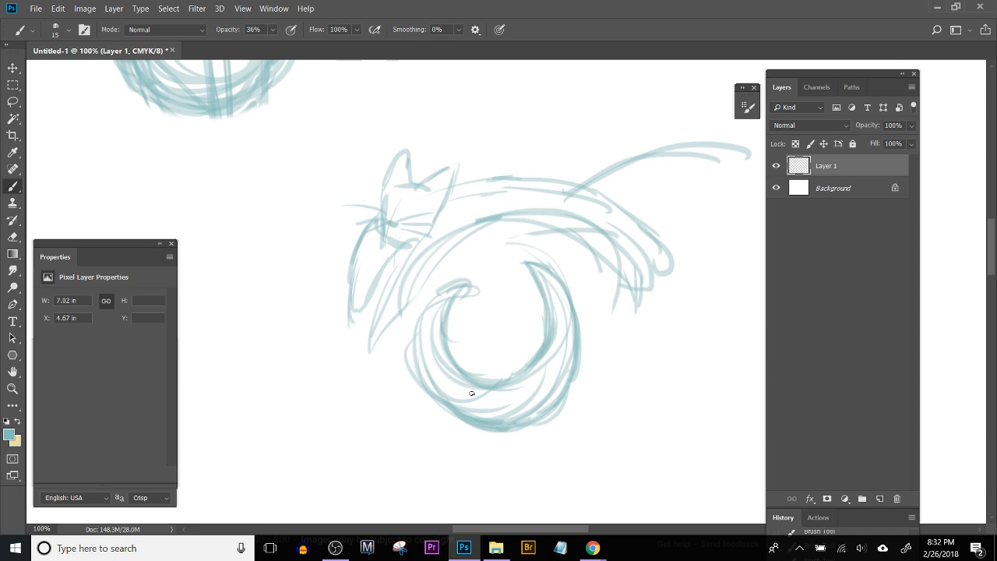
{"action": "left_click_drag", "start_coordinate": [421, 378], "coordinate": [448, 380]}
{"action": "left_click_drag", "start_coordinate": [423, 386], "coordinate": [477, 419]}
{"action": "mouse_move", "coordinate": [413, 358]}
{"action": "left_mouse_down"}
{"action": "mouse_move", "coordinate": [421, 316]}
{"action": "mouse_move", "coordinate": [450, 287]}
{"action": "left_mouse_up"}
{"action": "left_click_drag", "start_coordinate": [416, 324], "coordinate": [469, 283]}
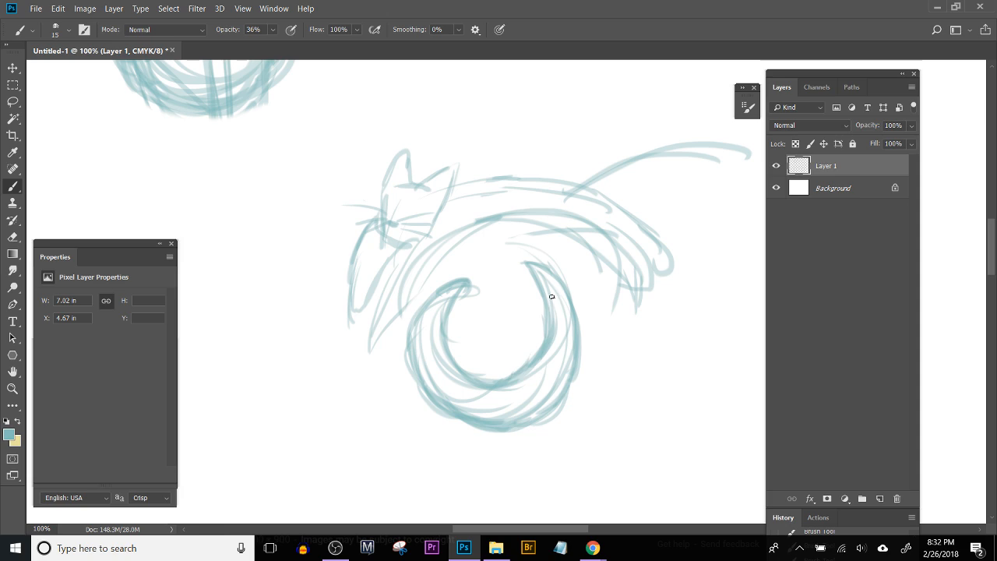
{"action": "mouse_move", "coordinate": [538, 387]}
{"action": "left_mouse_down"}
{"action": "mouse_move", "coordinate": [527, 389]}
{"action": "mouse_move", "coordinate": [549, 403]}
{"action": "mouse_move", "coordinate": [530, 400]}
{"action": "mouse_move", "coordinate": [552, 407]}
{"action": "mouse_move", "coordinate": [464, 395]}
{"action": "mouse_move", "coordinate": [426, 354]}
{"action": "mouse_move", "coordinate": [423, 375]}
{"action": "mouse_move", "coordinate": [440, 310]}
{"action": "left_mouse_up"}
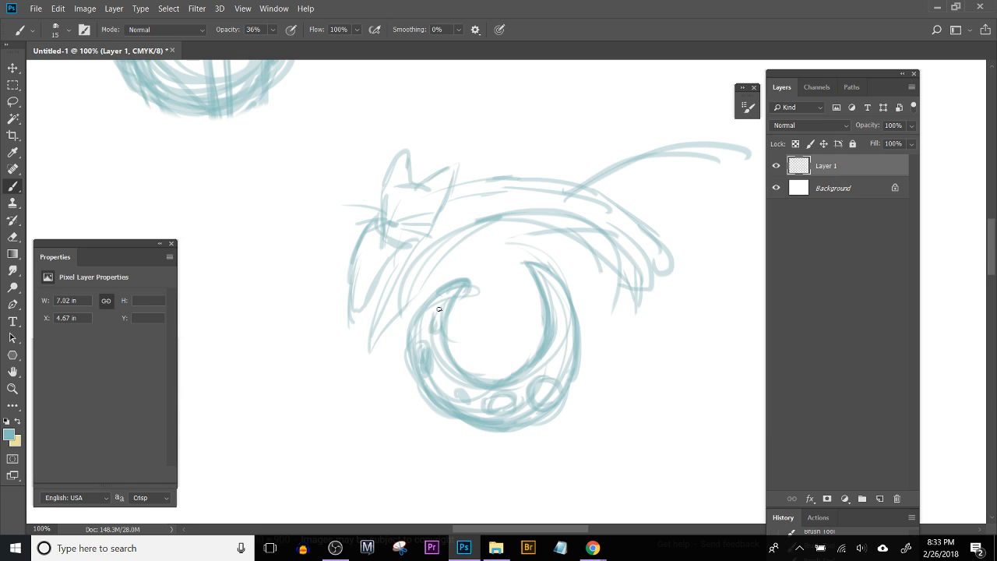
{"action": "mouse_move", "coordinate": [547, 334]}
{"action": "left_mouse_down"}
{"action": "mouse_move", "coordinate": [565, 339]}
{"action": "mouse_move", "coordinate": [549, 285]}
{"action": "mouse_move", "coordinate": [558, 284]}
{"action": "mouse_move", "coordinate": [560, 358]}
{"action": "mouse_move", "coordinate": [575, 309]}
{"action": "left_mouse_up"}
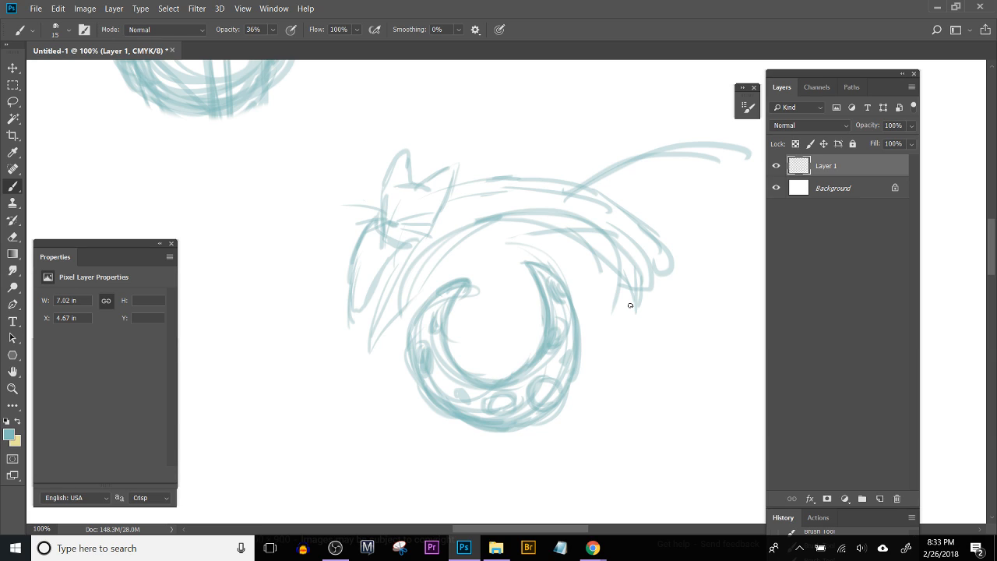
Step: Darken and thicken the upper cat's foreleg lines from the paw up to the chest
{"action": "scroll", "coordinate": [586, 314], "scroll_direction": "down", "scroll_amount": 3}
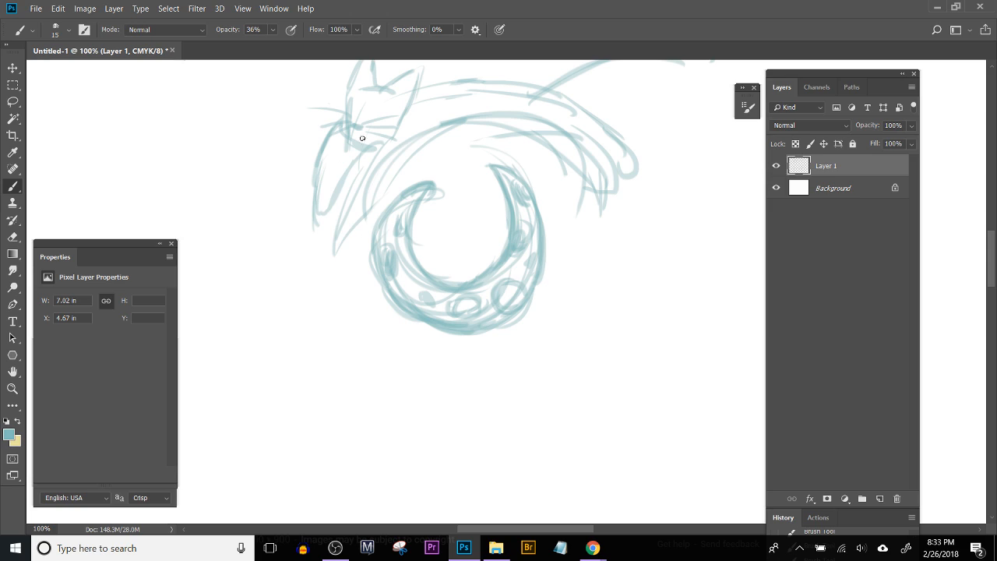
{"action": "mouse_move", "coordinate": [397, 128]}
{"action": "left_mouse_down"}
{"action": "mouse_move", "coordinate": [336, 218]}
{"action": "mouse_move", "coordinate": [363, 162]}
{"action": "mouse_move", "coordinate": [325, 247]}
{"action": "left_mouse_up"}
{"action": "left_click_drag", "start_coordinate": [363, 165], "coordinate": [321, 262]}
{"action": "left_click_drag", "start_coordinate": [336, 204], "coordinate": [352, 229]}
{"action": "left_click_drag", "start_coordinate": [326, 266], "coordinate": [372, 195]}
{"action": "mouse_move", "coordinate": [339, 251]}
{"action": "left_mouse_down"}
{"action": "mouse_move", "coordinate": [404, 158]}
{"action": "mouse_move", "coordinate": [358, 219]}
{"action": "mouse_move", "coordinate": [436, 138]}
{"action": "left_mouse_up"}
{"action": "left_click_drag", "start_coordinate": [340, 257], "coordinate": [436, 138]}
Step: Strengthen the upper cat's arched belly line and rework the overlapping hind leg strokes
{"action": "mouse_move", "coordinate": [379, 193]}
{"action": "left_mouse_down"}
{"action": "mouse_move", "coordinate": [504, 115]}
{"action": "mouse_move", "coordinate": [494, 119]}
{"action": "mouse_move", "coordinate": [542, 124]}
{"action": "mouse_move", "coordinate": [584, 173]}
{"action": "left_mouse_up"}
{"action": "left_click_drag", "start_coordinate": [526, 130], "coordinate": [614, 194]}
{"action": "left_click_drag", "start_coordinate": [546, 145], "coordinate": [614, 190]}
{"action": "key", "text": "ctrl+alt+z"}
{"action": "key", "text": "ctrl+alt+z"}
{"action": "left_click_drag", "start_coordinate": [512, 135], "coordinate": [578, 173]}
{"action": "left_click_drag", "start_coordinate": [528, 131], "coordinate": [616, 203]}
{"action": "left_click_drag", "start_coordinate": [552, 116], "coordinate": [622, 181]}
{"action": "left_click_drag", "start_coordinate": [570, 126], "coordinate": [625, 192]}
{"action": "left_click_drag", "start_coordinate": [598, 153], "coordinate": [625, 198]}
{"action": "mouse_move", "coordinate": [568, 103]}
{"action": "left_mouse_down"}
{"action": "mouse_move", "coordinate": [620, 145]}
{"action": "mouse_move", "coordinate": [626, 176]}
{"action": "left_mouse_up"}
Step: Start a second cat curving beneath the moon, with a belly curve, an eared head and an upward-reaching foreleg
{"action": "key", "text": "space"}
{"action": "left_click_drag", "start_coordinate": [494, 370], "coordinate": [472, 466]}
{"action": "left_click_drag", "start_coordinate": [510, 322], "coordinate": [518, 276]}
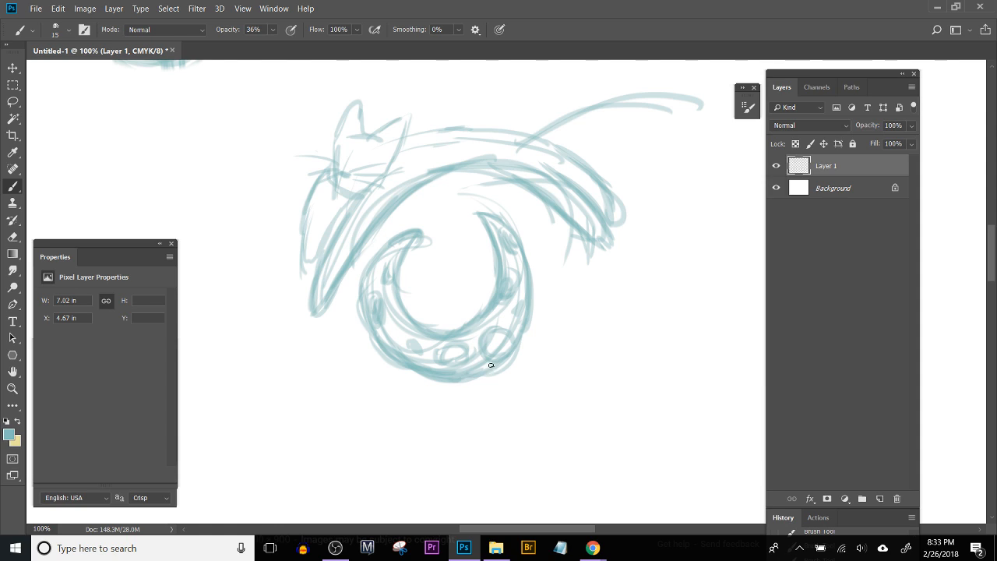
{"action": "left_click_drag", "start_coordinate": [538, 385], "coordinate": [461, 439]}
{"action": "mouse_move", "coordinate": [376, 403]}
{"action": "left_mouse_down"}
{"action": "mouse_move", "coordinate": [545, 368]}
{"action": "mouse_move", "coordinate": [476, 428]}
{"action": "mouse_move", "coordinate": [547, 335]}
{"action": "mouse_move", "coordinate": [542, 361]}
{"action": "mouse_move", "coordinate": [557, 321]}
{"action": "left_mouse_up"}
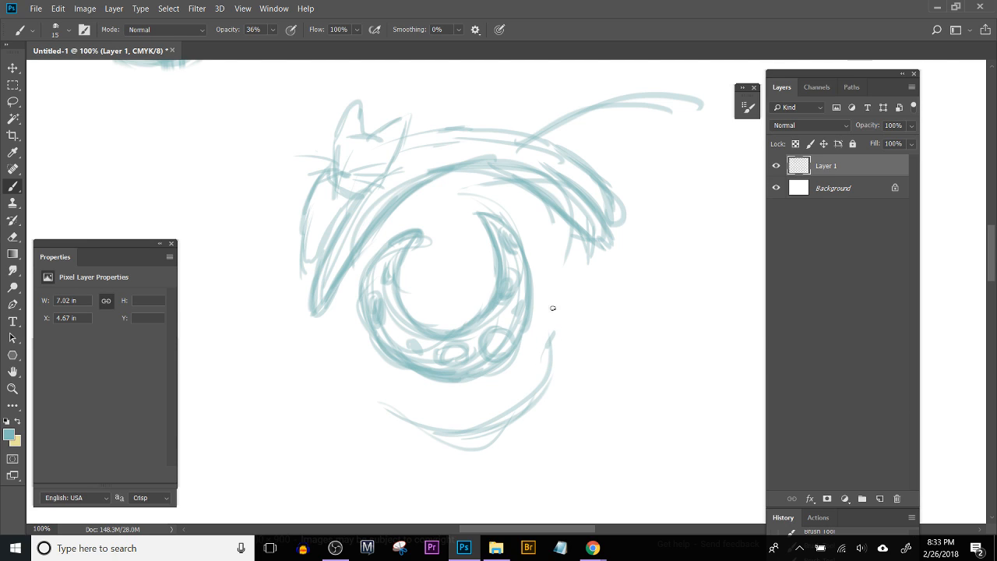
{"action": "mouse_move", "coordinate": [551, 317]}
{"action": "left_mouse_down"}
{"action": "mouse_move", "coordinate": [548, 278]}
{"action": "mouse_move", "coordinate": [561, 293]}
{"action": "mouse_move", "coordinate": [591, 291]}
{"action": "mouse_move", "coordinate": [556, 278]}
{"action": "mouse_move", "coordinate": [558, 301]}
{"action": "mouse_move", "coordinate": [588, 325]}
{"action": "left_mouse_up"}
{"action": "left_click_drag", "start_coordinate": [573, 363], "coordinate": [630, 274]}
{"action": "left_click_drag", "start_coordinate": [585, 341], "coordinate": [630, 278]}
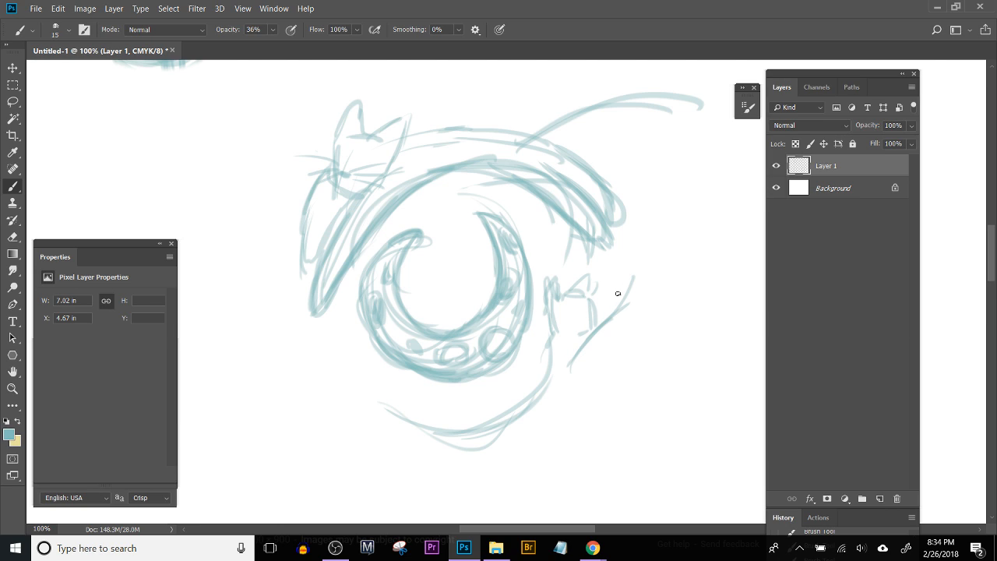
Step: Build up the lower cat's belly and hindquarters, then draw its long back line down from the raised foreleg
{"action": "mouse_move", "coordinate": [605, 344]}
{"action": "left_mouse_down"}
{"action": "mouse_move", "coordinate": [614, 295]}
{"action": "mouse_move", "coordinate": [525, 391]}
{"action": "mouse_move", "coordinate": [451, 419]}
{"action": "mouse_move", "coordinate": [468, 405]}
{"action": "mouse_move", "coordinate": [426, 412]}
{"action": "mouse_move", "coordinate": [514, 399]}
{"action": "left_mouse_up"}
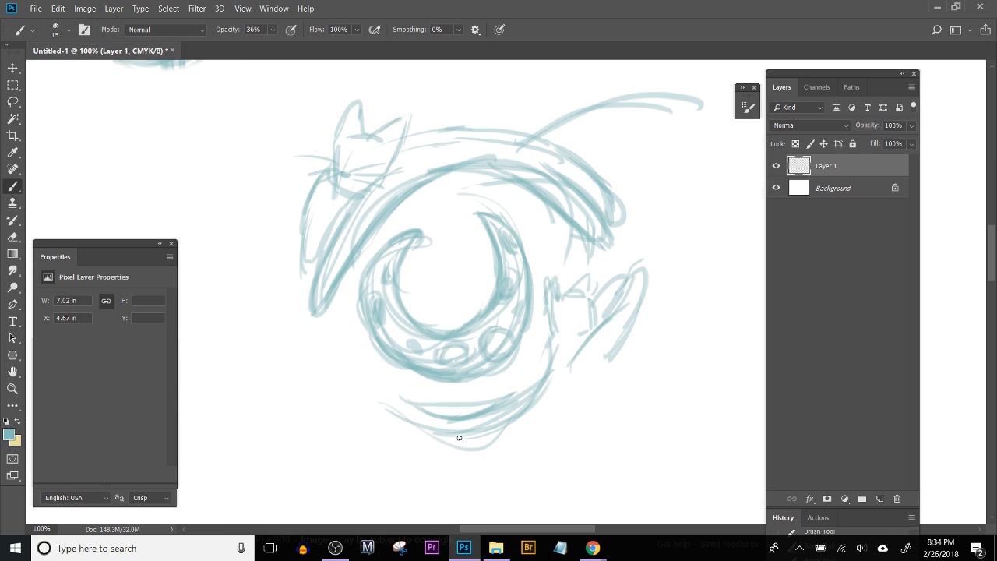
{"action": "mouse_move", "coordinate": [467, 431]}
{"action": "left_mouse_down"}
{"action": "mouse_move", "coordinate": [412, 432]}
{"action": "mouse_move", "coordinate": [472, 444]}
{"action": "left_mouse_up"}
{"action": "mouse_move", "coordinate": [410, 439]}
{"action": "left_mouse_down"}
{"action": "mouse_move", "coordinate": [463, 430]}
{"action": "mouse_move", "coordinate": [453, 435]}
{"action": "mouse_move", "coordinate": [464, 432]}
{"action": "mouse_move", "coordinate": [470, 454]}
{"action": "mouse_move", "coordinate": [519, 434]}
{"action": "mouse_move", "coordinate": [430, 444]}
{"action": "mouse_move", "coordinate": [521, 426]}
{"action": "mouse_move", "coordinate": [487, 436]}
{"action": "mouse_move", "coordinate": [503, 434]}
{"action": "mouse_move", "coordinate": [504, 444]}
{"action": "mouse_move", "coordinate": [541, 421]}
{"action": "left_mouse_up"}
{"action": "key", "text": "ctrl+alt+z"}
{"action": "key", "text": "ctrl+alt+z"}
{"action": "key", "text": "ctrl+alt+z"}
{"action": "key", "text": "ctrl+alt+z"}
{"action": "key", "text": "ctrl+alt+z"}
{"action": "left_click_drag", "start_coordinate": [614, 336], "coordinate": [582, 393]}
{"action": "mouse_move", "coordinate": [602, 358]}
{"action": "left_mouse_down"}
{"action": "mouse_move", "coordinate": [567, 396]}
{"action": "mouse_move", "coordinate": [552, 428]}
{"action": "left_mouse_up"}
{"action": "left_click_drag", "start_coordinate": [589, 379], "coordinate": [497, 447]}
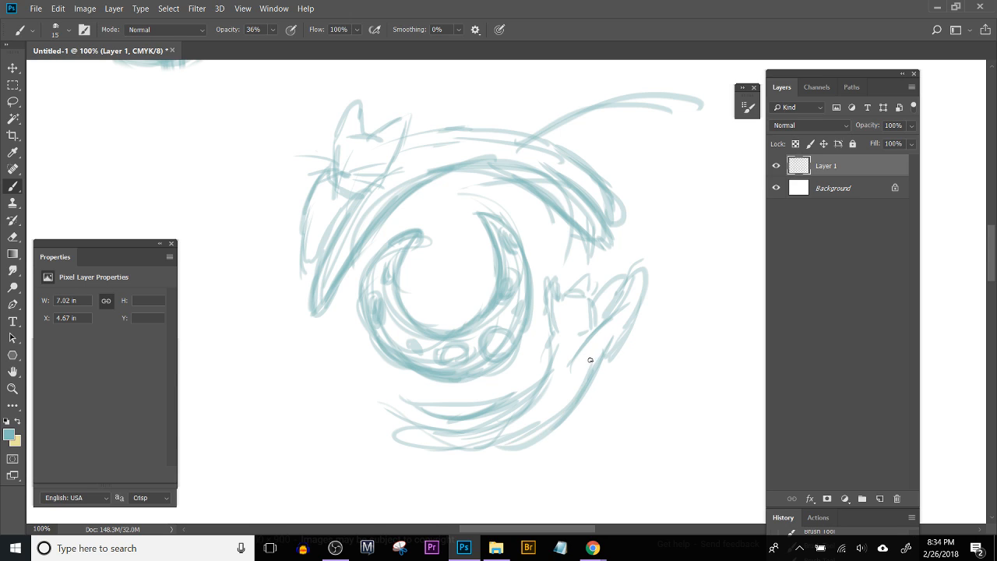
Step: Erase the lower cat's head and outer foreleg lines and redraw the inner foreleg line
{"action": "key", "text": "e"}
{"action": "mouse_move", "coordinate": [628, 314]}
{"action": "left_mouse_down"}
{"action": "mouse_move", "coordinate": [649, 274]}
{"action": "mouse_move", "coordinate": [637, 273]}
{"action": "mouse_move", "coordinate": [594, 333]}
{"action": "mouse_move", "coordinate": [634, 269]}
{"action": "mouse_move", "coordinate": [623, 275]}
{"action": "mouse_move", "coordinate": [645, 284]}
{"action": "left_mouse_up"}
{"action": "key", "text": "b"}
{"action": "mouse_move", "coordinate": [579, 355]}
{"action": "left_mouse_down"}
{"action": "mouse_move", "coordinate": [614, 263]}
{"action": "mouse_move", "coordinate": [608, 344]}
{"action": "mouse_move", "coordinate": [611, 315]}
{"action": "mouse_move", "coordinate": [581, 325]}
{"action": "mouse_move", "coordinate": [563, 317]}
{"action": "mouse_move", "coordinate": [570, 273]}
{"action": "mouse_move", "coordinate": [576, 294]}
{"action": "mouse_move", "coordinate": [560, 321]}
{"action": "mouse_move", "coordinate": [599, 297]}
{"action": "left_mouse_up"}
{"action": "key", "text": "e"}
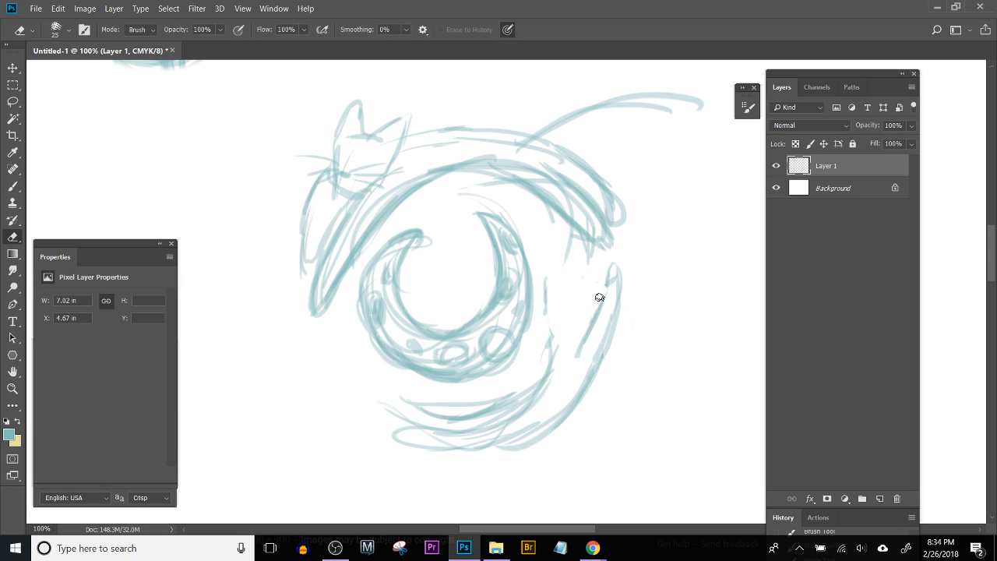
Step: Try a smaller tilted head with ears between the moon and the lower cat's raised foreleg
{"action": "key", "text": "b"}
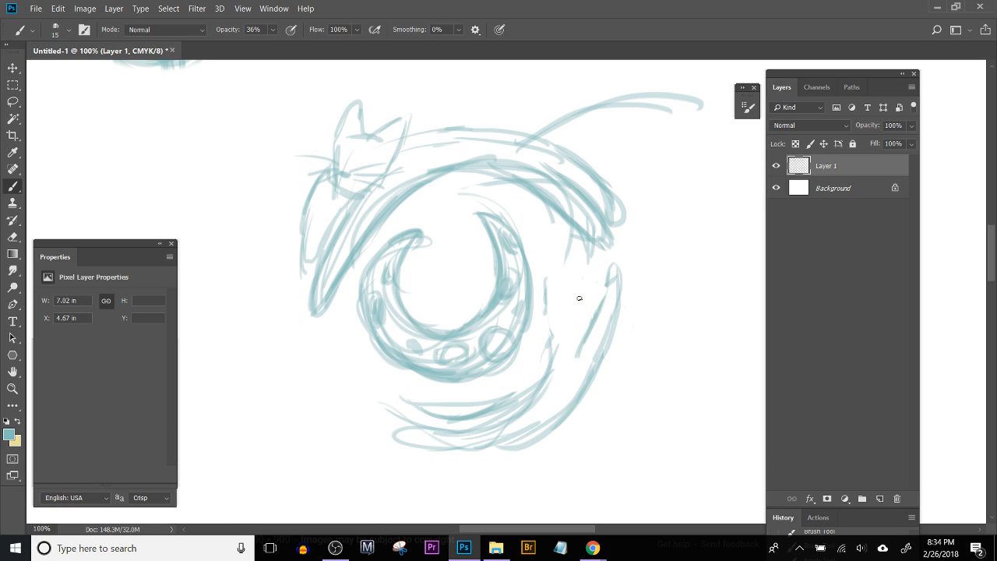
{"action": "left_click_drag", "start_coordinate": [584, 319], "coordinate": [564, 322]}
{"action": "mouse_move", "coordinate": [541, 278]}
{"action": "left_mouse_down"}
{"action": "mouse_move", "coordinate": [556, 294]}
{"action": "mouse_move", "coordinate": [551, 305]}
{"action": "left_mouse_up"}
{"action": "mouse_move", "coordinate": [577, 268]}
{"action": "left_mouse_down"}
{"action": "mouse_move", "coordinate": [588, 293]}
{"action": "mouse_move", "coordinate": [585, 282]}
{"action": "mouse_move", "coordinate": [588, 309]}
{"action": "mouse_move", "coordinate": [556, 355]}
{"action": "mouse_move", "coordinate": [558, 338]}
{"action": "mouse_move", "coordinate": [549, 371]}
{"action": "left_mouse_up"}
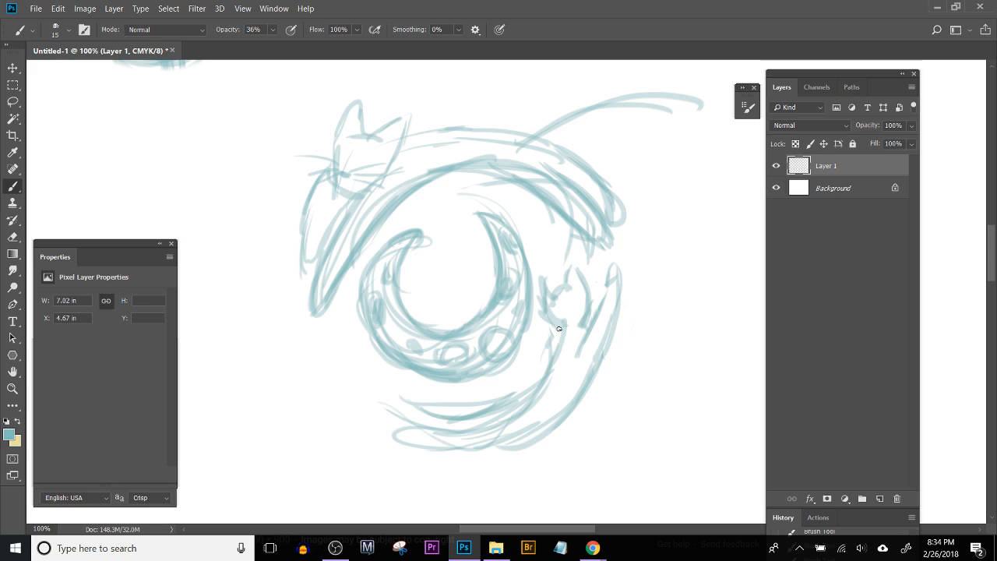
Step: Erase the lower cat's head and upper foreleg, and draw a curled tail sweeping up from its hindquarters
{"action": "key", "text": "e"}
{"action": "mouse_move", "coordinate": [556, 283]}
{"action": "left_mouse_down"}
{"action": "mouse_move", "coordinate": [546, 315]}
{"action": "mouse_move", "coordinate": [561, 333]}
{"action": "mouse_move", "coordinate": [593, 279]}
{"action": "mouse_move", "coordinate": [601, 301]}
{"action": "mouse_move", "coordinate": [586, 391]}
{"action": "mouse_move", "coordinate": [560, 411]}
{"action": "mouse_move", "coordinate": [575, 367]}
{"action": "mouse_move", "coordinate": [519, 412]}
{"action": "mouse_move", "coordinate": [378, 395]}
{"action": "mouse_move", "coordinate": [342, 348]}
{"action": "left_mouse_up"}
{"action": "key", "text": "b"}
{"action": "mouse_move", "coordinate": [333, 366]}
{"action": "left_mouse_down"}
{"action": "mouse_move", "coordinate": [321, 334]}
{"action": "mouse_move", "coordinate": [311, 358]}
{"action": "mouse_move", "coordinate": [313, 326]}
{"action": "mouse_move", "coordinate": [342, 335]}
{"action": "mouse_move", "coordinate": [321, 362]}
{"action": "mouse_move", "coordinate": [326, 343]}
{"action": "mouse_move", "coordinate": [349, 392]}
{"action": "mouse_move", "coordinate": [395, 417]}
{"action": "mouse_move", "coordinate": [382, 407]}
{"action": "mouse_move", "coordinate": [467, 424]}
{"action": "left_mouse_up"}
{"action": "left_click_drag", "start_coordinate": [326, 327], "coordinate": [371, 411]}
{"action": "mouse_move", "coordinate": [319, 362]}
{"action": "left_mouse_down"}
{"action": "mouse_move", "coordinate": [492, 448]}
{"action": "mouse_move", "coordinate": [507, 445]}
{"action": "left_mouse_up"}
Step: Darken the lower cat's inner body curve and redraw its foreleg and outer body line lower down
{"action": "left_click_drag", "start_coordinate": [465, 418], "coordinate": [553, 360]}
{"action": "left_click_drag", "start_coordinate": [498, 402], "coordinate": [564, 335]}
{"action": "mouse_move", "coordinate": [570, 383]}
{"action": "left_mouse_down"}
{"action": "mouse_move", "coordinate": [597, 334]}
{"action": "mouse_move", "coordinate": [605, 371]}
{"action": "mouse_move", "coordinate": [579, 405]}
{"action": "left_mouse_up"}
{"action": "left_click_drag", "start_coordinate": [601, 363], "coordinate": [531, 439]}
{"action": "mouse_move", "coordinate": [573, 399]}
{"action": "left_mouse_down"}
{"action": "mouse_move", "coordinate": [500, 456]}
{"action": "mouse_move", "coordinate": [488, 448]}
{"action": "left_mouse_up"}
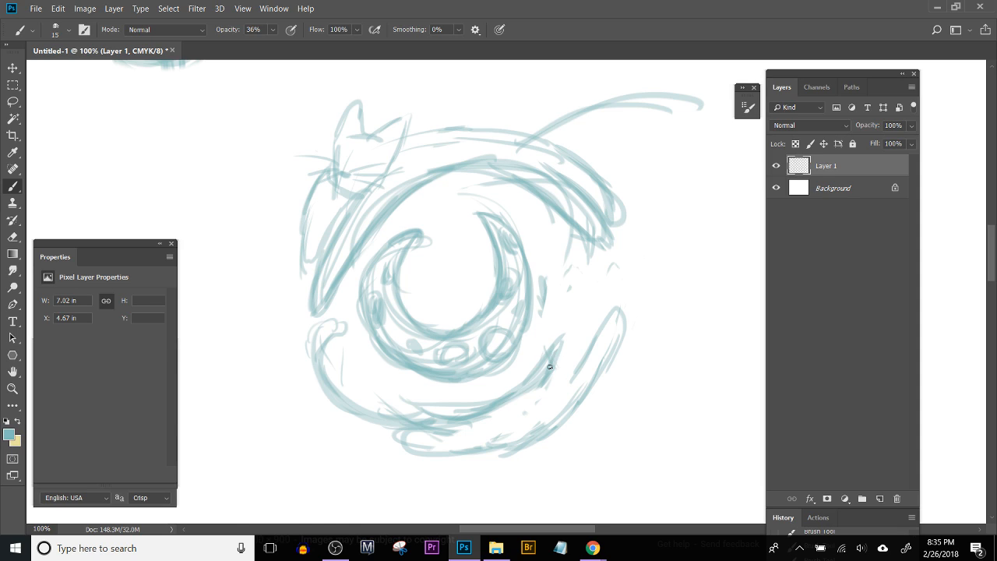
Step: Draw pointed ears at the end of the lower cat's neck and erase the upward-pointing foreleg
{"action": "mouse_move", "coordinate": [550, 365]}
{"action": "left_mouse_down"}
{"action": "mouse_move", "coordinate": [548, 315]}
{"action": "mouse_move", "coordinate": [583, 322]}
{"action": "mouse_move", "coordinate": [586, 335]}
{"action": "left_mouse_up"}
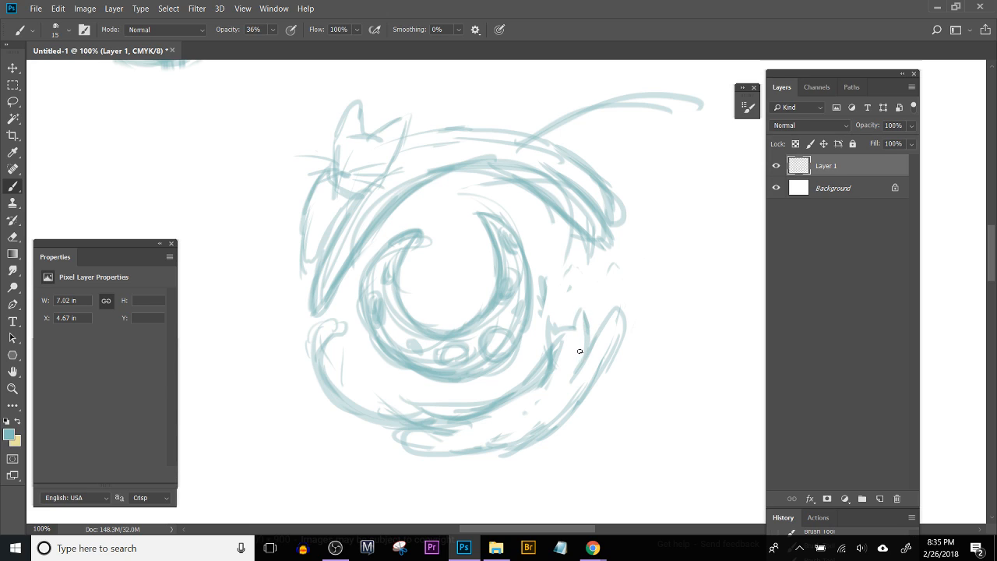
{"action": "left_click_drag", "start_coordinate": [576, 297], "coordinate": [580, 314]}
{"action": "key", "text": "e"}
{"action": "mouse_move", "coordinate": [618, 312]}
{"action": "left_mouse_down"}
{"action": "mouse_move", "coordinate": [589, 320]}
{"action": "mouse_move", "coordinate": [586, 311]}
{"action": "left_mouse_up"}
Step: Redraw the lower cat's foreleg stretching forward at a shallow angle, undoing the extra strokes around the paw
{"action": "key", "text": "b"}
{"action": "mouse_move", "coordinate": [573, 381]}
{"action": "left_mouse_down"}
{"action": "mouse_move", "coordinate": [613, 363]}
{"action": "mouse_move", "coordinate": [608, 386]}
{"action": "mouse_move", "coordinate": [626, 358]}
{"action": "mouse_move", "coordinate": [615, 379]}
{"action": "mouse_move", "coordinate": [633, 367]}
{"action": "left_mouse_up"}
{"action": "key", "text": "ctrl+alt+z"}
{"action": "key", "text": "ctrl+alt+z"}
{"action": "left_click_drag", "start_coordinate": [585, 396], "coordinate": [622, 375]}
{"action": "left_click_drag", "start_coordinate": [579, 398], "coordinate": [620, 356]}
{"action": "mouse_move", "coordinate": [620, 357]}
{"action": "left_mouse_down"}
{"action": "mouse_move", "coordinate": [600, 351]}
{"action": "mouse_move", "coordinate": [614, 343]}
{"action": "left_mouse_up"}
{"action": "left_click_drag", "start_coordinate": [613, 343], "coordinate": [590, 358]}
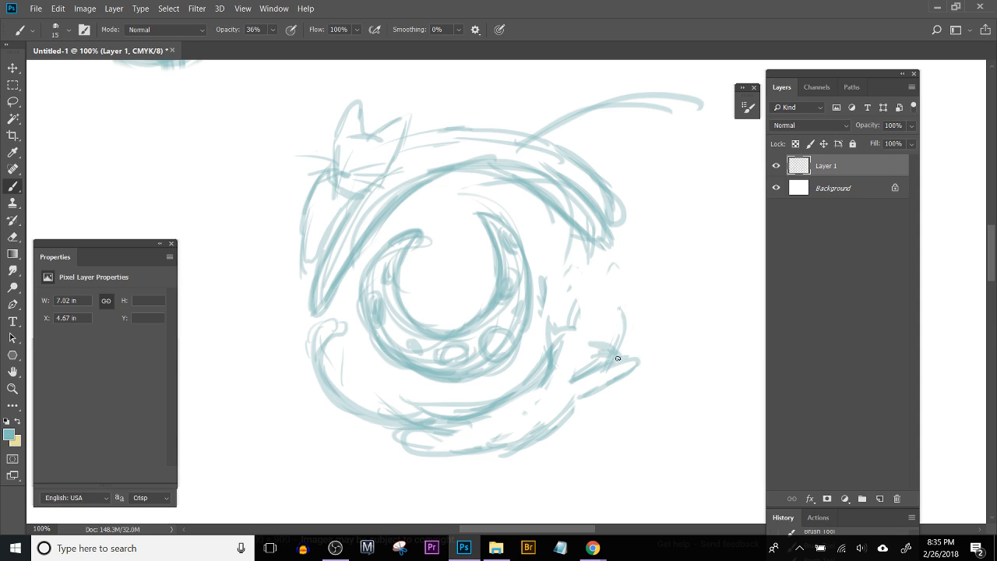
{"action": "key", "text": "ctrl+alt+z"}
{"action": "key", "text": "ctrl+alt+z"}
{"action": "key", "text": "ctrl+alt+z"}
Step: Sketch a hind leg on the lower cat's body and erase the lines crossing through it
{"action": "mouse_move", "coordinate": [493, 421]}
{"action": "left_mouse_down"}
{"action": "mouse_move", "coordinate": [501, 441]}
{"action": "mouse_move", "coordinate": [470, 461]}
{"action": "mouse_move", "coordinate": [459, 438]}
{"action": "left_mouse_up"}
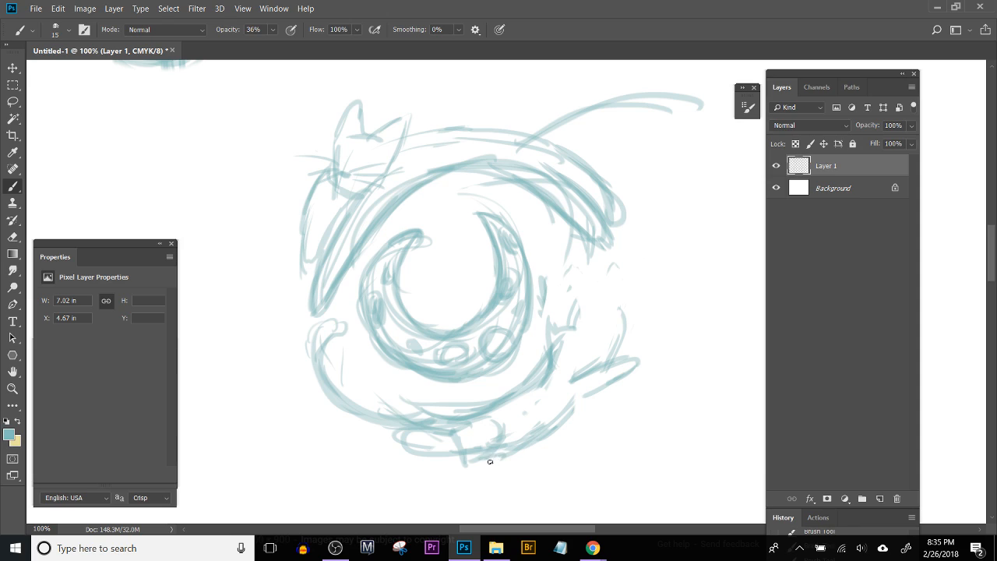
{"action": "mouse_move", "coordinate": [486, 458]}
{"action": "left_mouse_down"}
{"action": "mouse_move", "coordinate": [465, 479]}
{"action": "mouse_move", "coordinate": [489, 444]}
{"action": "mouse_move", "coordinate": [461, 487]}
{"action": "mouse_move", "coordinate": [463, 429]}
{"action": "mouse_move", "coordinate": [444, 457]}
{"action": "mouse_move", "coordinate": [442, 440]}
{"action": "mouse_move", "coordinate": [458, 473]}
{"action": "left_mouse_up"}
{"action": "key", "text": "e"}
{"action": "mouse_move", "coordinate": [494, 439]}
{"action": "left_mouse_down"}
{"action": "mouse_move", "coordinate": [496, 420]}
{"action": "mouse_move", "coordinate": [485, 454]}
{"action": "mouse_move", "coordinate": [447, 482]}
{"action": "mouse_move", "coordinate": [449, 447]}
{"action": "mouse_move", "coordinate": [469, 435]}
{"action": "mouse_move", "coordinate": [458, 458]}
{"action": "mouse_move", "coordinate": [425, 452]}
{"action": "left_mouse_up"}
Step: Complete the lower cat's ear and cheek line and add a second pointed foreleg above the first
{"action": "key", "text": "b"}
{"action": "left_click_drag", "start_coordinate": [573, 404], "coordinate": [632, 357]}
{"action": "mouse_move", "coordinate": [577, 371]}
{"action": "left_mouse_down"}
{"action": "mouse_move", "coordinate": [592, 349]}
{"action": "mouse_move", "coordinate": [567, 307]}
{"action": "mouse_move", "coordinate": [591, 360]}
{"action": "mouse_move", "coordinate": [552, 321]}
{"action": "mouse_move", "coordinate": [633, 354]}
{"action": "mouse_move", "coordinate": [641, 369]}
{"action": "mouse_move", "coordinate": [632, 372]}
{"action": "left_mouse_up"}
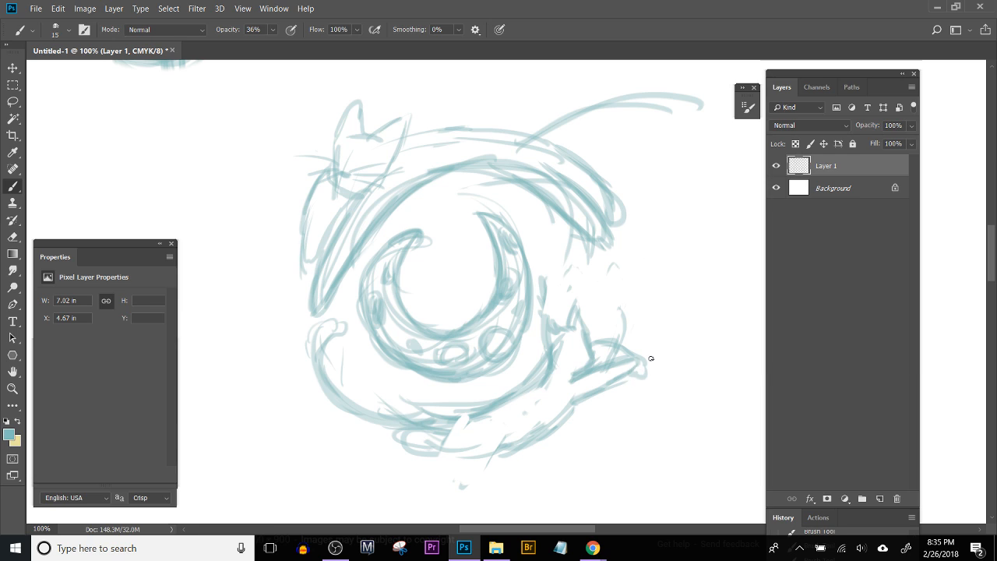
{"action": "key", "text": "ctrl+alt+z"}
{"action": "key", "text": "ctrl+alt+z"}
{"action": "left_click_drag", "start_coordinate": [589, 341], "coordinate": [642, 356]}
{"action": "left_click_drag", "start_coordinate": [642, 357], "coordinate": [595, 362]}
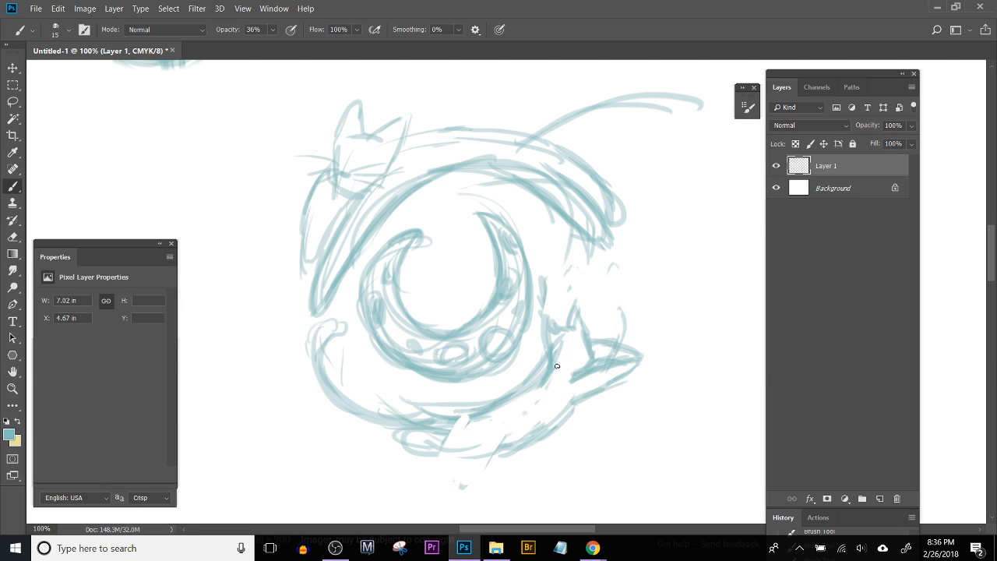
Step: Erase the overlapping lines around the lower cat's neck and forelegs and touch up its body curve
{"action": "key", "text": "e"}
{"action": "mouse_move", "coordinate": [527, 371]}
{"action": "left_mouse_down"}
{"action": "mouse_move", "coordinate": [521, 400]}
{"action": "mouse_move", "coordinate": [544, 357]}
{"action": "left_mouse_up"}
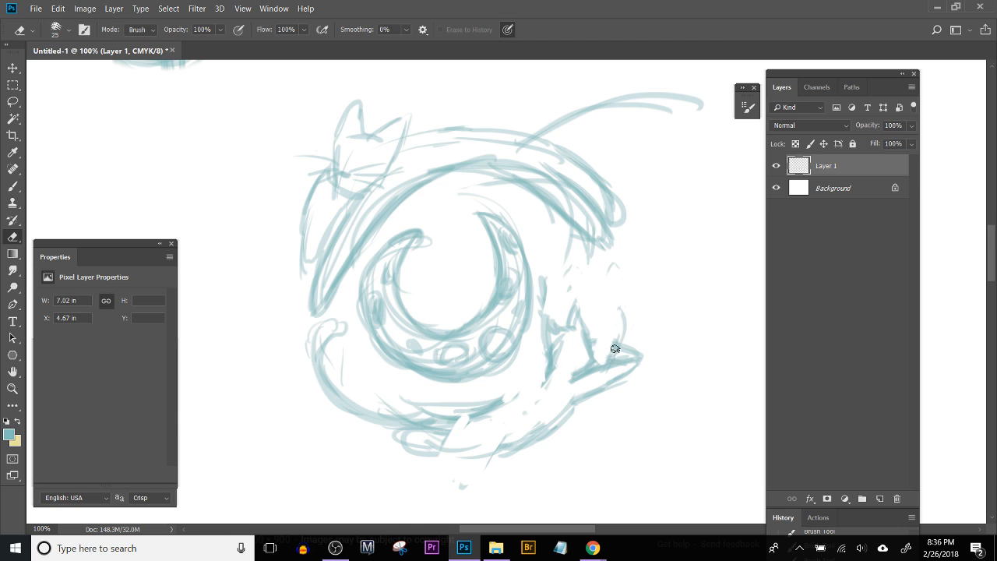
{"action": "key", "text": "b"}
{"action": "mouse_move", "coordinate": [603, 335]}
{"action": "left_mouse_down"}
{"action": "mouse_move", "coordinate": [596, 344]}
{"action": "mouse_move", "coordinate": [612, 319]}
{"action": "mouse_move", "coordinate": [602, 347]}
{"action": "mouse_move", "coordinate": [615, 331]}
{"action": "mouse_move", "coordinate": [617, 342]}
{"action": "mouse_move", "coordinate": [599, 357]}
{"action": "left_mouse_up"}
{"action": "key", "text": "ctrl+alt+z"}
{"action": "key", "text": "ctrl+alt+z"}
{"action": "mouse_move", "coordinate": [501, 410]}
{"action": "left_mouse_down"}
{"action": "mouse_move", "coordinate": [517, 396]}
{"action": "mouse_move", "coordinate": [463, 408]}
{"action": "left_mouse_up"}
Step: Lasso the whole lower cat, scale it to about 111% and rotate it about 5.3° around the moon
{"action": "key", "text": "ctrl+minus"}
{"action": "key", "text": "ctrl+minus"}
{"action": "key", "text": "ctrl+minus"}
{"action": "key", "text": "ctrl+minus"}
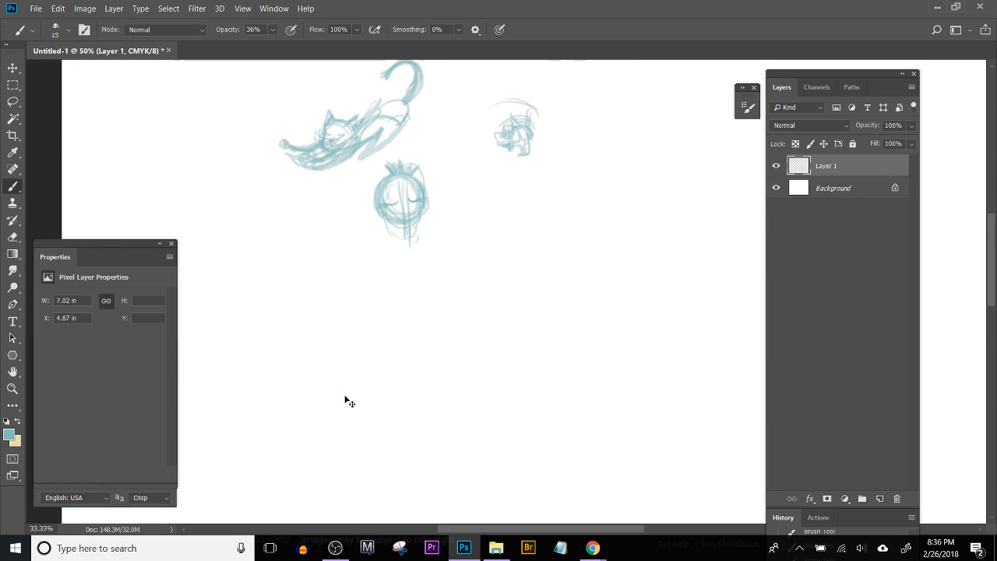
{"action": "key", "text": "ctrl+plus"}
{"action": "key", "text": "ctrl+plus"}
{"action": "key", "text": "l"}
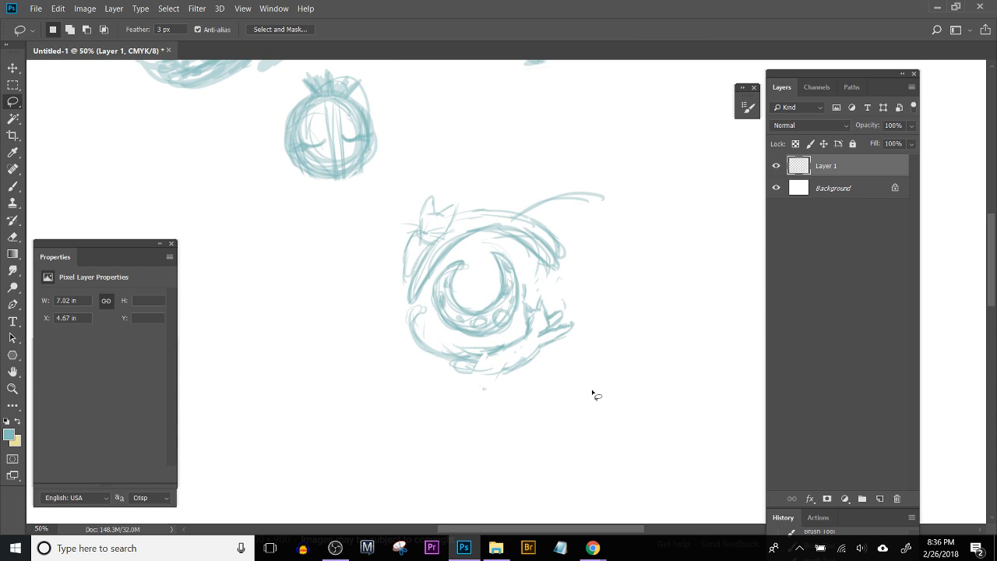
{"action": "mouse_move", "coordinate": [516, 325]}
{"action": "left_mouse_down"}
{"action": "mouse_move", "coordinate": [555, 286]}
{"action": "mouse_move", "coordinate": [439, 385]}
{"action": "mouse_move", "coordinate": [401, 318]}
{"action": "mouse_move", "coordinate": [415, 304]}
{"action": "mouse_move", "coordinate": [460, 345]}
{"action": "mouse_move", "coordinate": [518, 327]}
{"action": "left_mouse_up"}
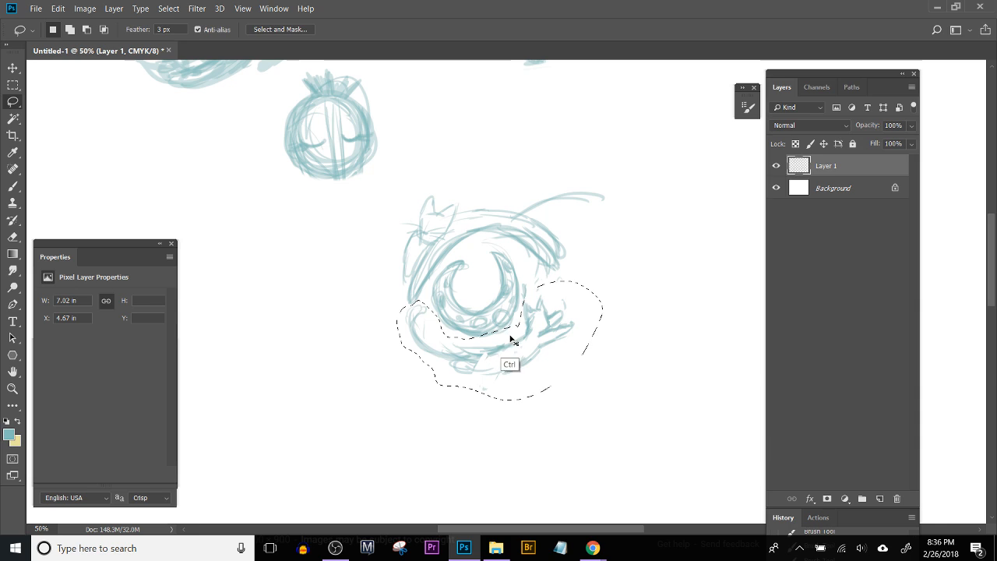
{"action": "key", "text": "ctrl+t"}
{"action": "left_click_drag", "start_coordinate": [395, 402], "coordinate": [372, 415]}
{"action": "left_click_drag", "start_coordinate": [613, 270], "coordinate": [623, 274]}
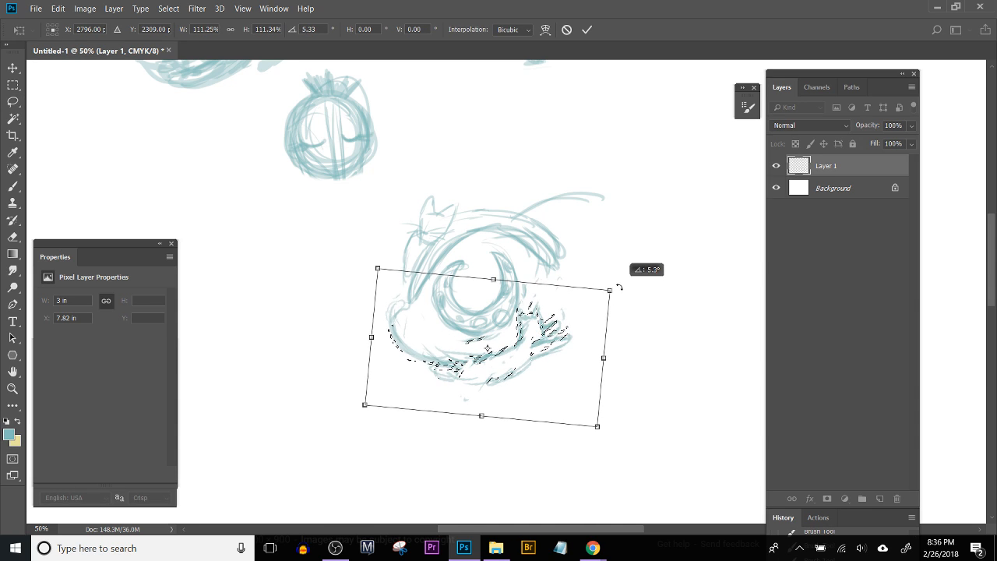
{"action": "key", "text": "Return"}
{"action": "key", "text": "ctrl+d"}
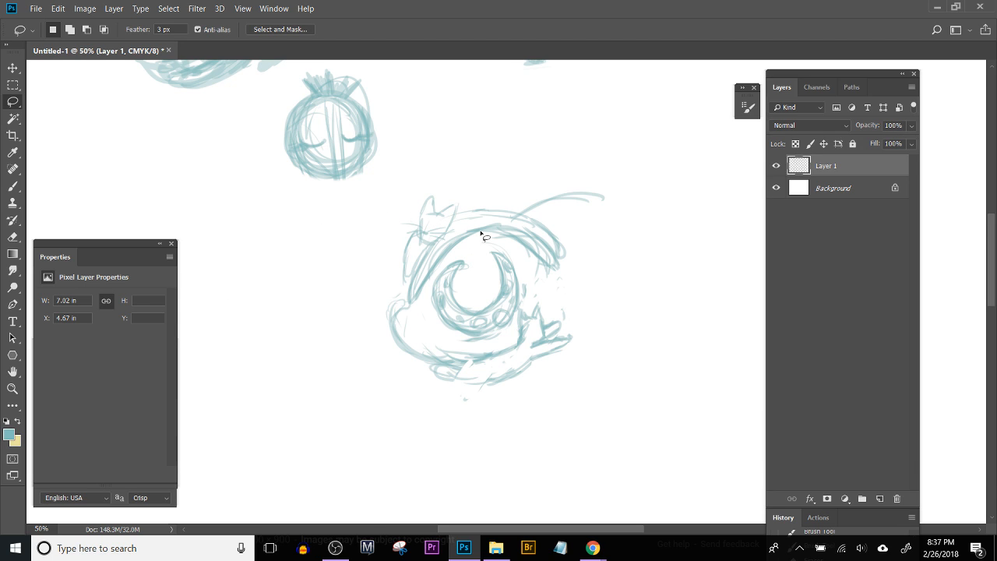
Step: Remove the stray marks above the lower cat's head and forelegs
{"action": "scroll", "coordinate": [480, 234], "scroll_direction": "up", "scroll_amount": 4}
{"action": "left_click_drag", "start_coordinate": [503, 336], "coordinate": [358, 317]}
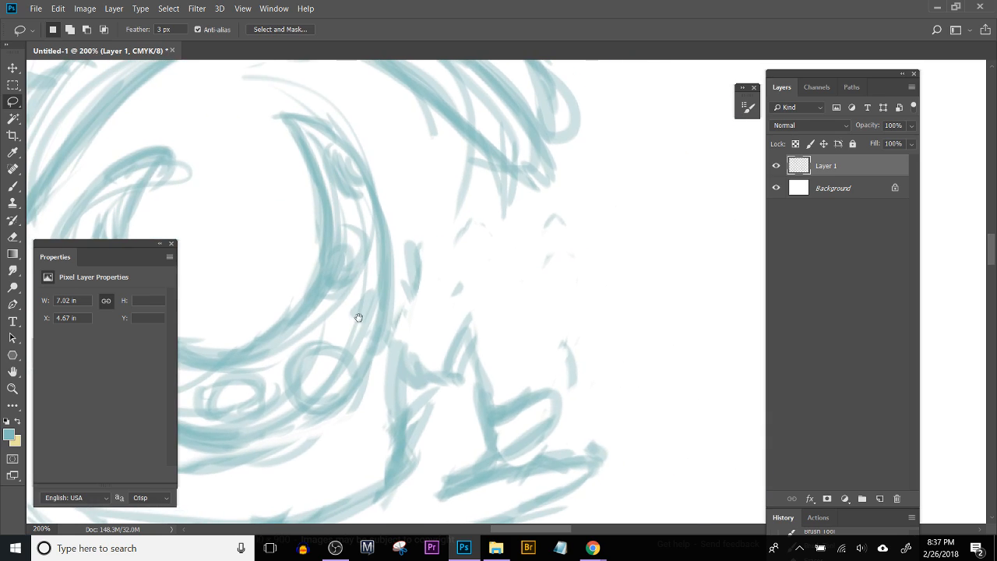
{"action": "mouse_move", "coordinate": [388, 351]}
{"action": "left_mouse_down"}
{"action": "mouse_move", "coordinate": [407, 222]}
{"action": "mouse_move", "coordinate": [456, 236]}
{"action": "mouse_move", "coordinate": [468, 216]}
{"action": "mouse_move", "coordinate": [515, 265]}
{"action": "mouse_move", "coordinate": [572, 207]}
{"action": "mouse_move", "coordinate": [615, 281]}
{"action": "mouse_move", "coordinate": [609, 377]}
{"action": "mouse_move", "coordinate": [583, 396]}
{"action": "mouse_move", "coordinate": [543, 374]}
{"action": "mouse_move", "coordinate": [506, 312]}
{"action": "mouse_move", "coordinate": [461, 311]}
{"action": "mouse_move", "coordinate": [418, 338]}
{"action": "left_mouse_up"}
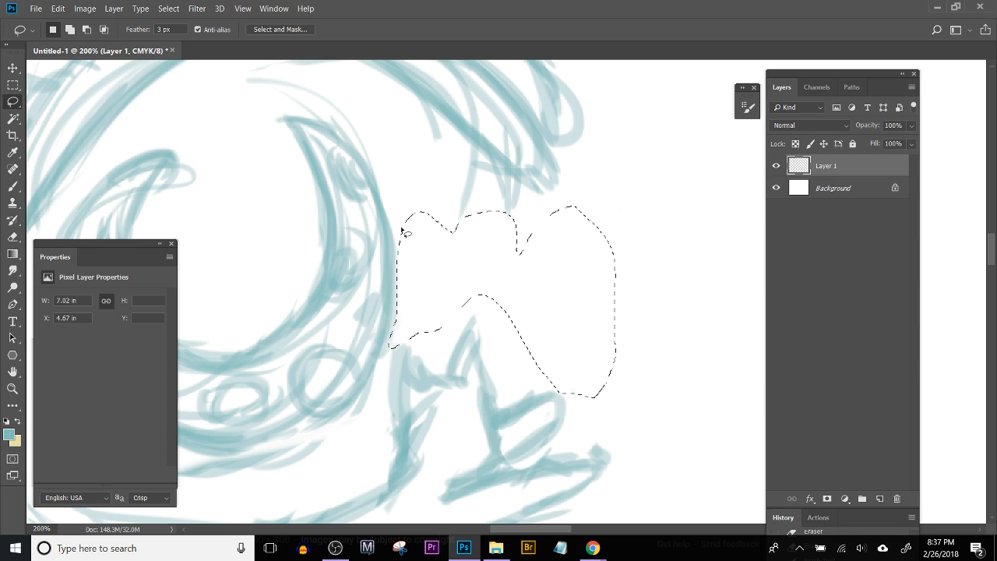
{"action": "key", "text": "ctrl+d"}
Step: Lasso the lower cat's curled tail and scale it down toward the body
{"action": "key", "text": "ctrl+minus"}
{"action": "key", "text": "ctrl+minus"}
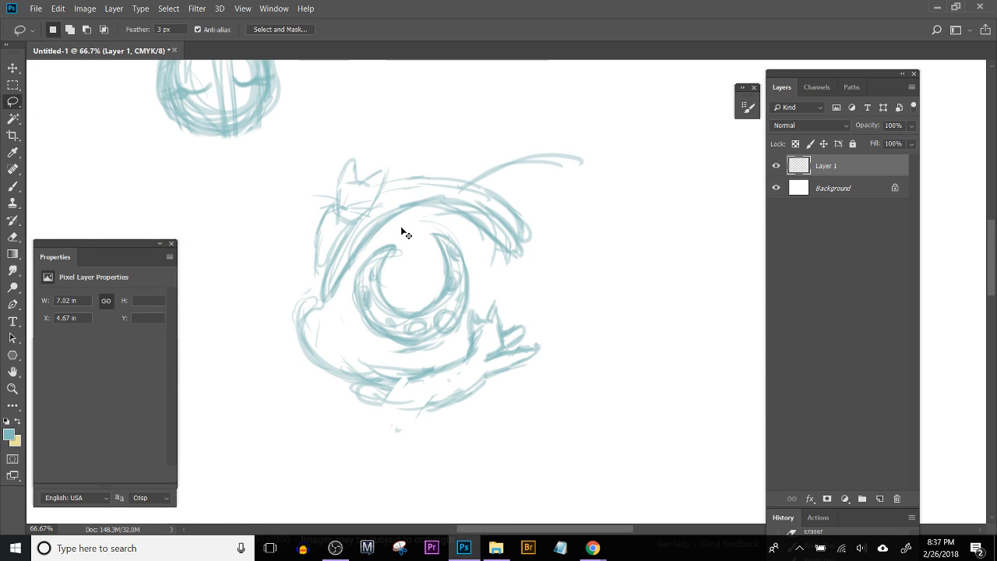
{"action": "key", "text": "ctrl+plus"}
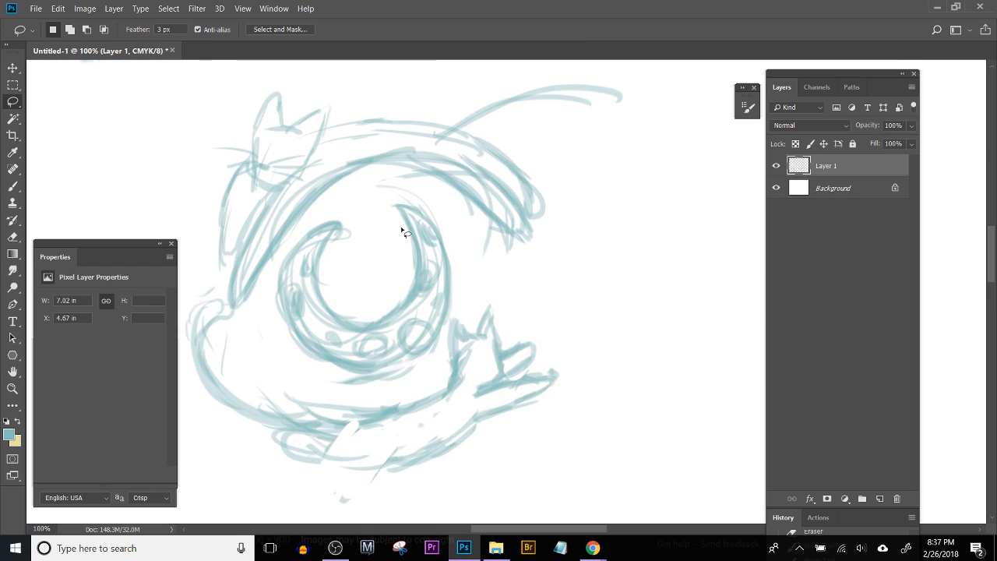
{"action": "left_click_drag", "start_coordinate": [356, 407], "coordinate": [433, 381]}
{"action": "mouse_move", "coordinate": [257, 287]}
{"action": "left_mouse_down"}
{"action": "mouse_move", "coordinate": [295, 262]}
{"action": "mouse_move", "coordinate": [345, 353]}
{"action": "mouse_move", "coordinate": [387, 382]}
{"action": "mouse_move", "coordinate": [368, 373]}
{"action": "mouse_move", "coordinate": [360, 389]}
{"action": "mouse_move", "coordinate": [396, 408]}
{"action": "mouse_move", "coordinate": [284, 416]}
{"action": "mouse_move", "coordinate": [239, 328]}
{"action": "mouse_move", "coordinate": [253, 294]}
{"action": "left_mouse_up"}
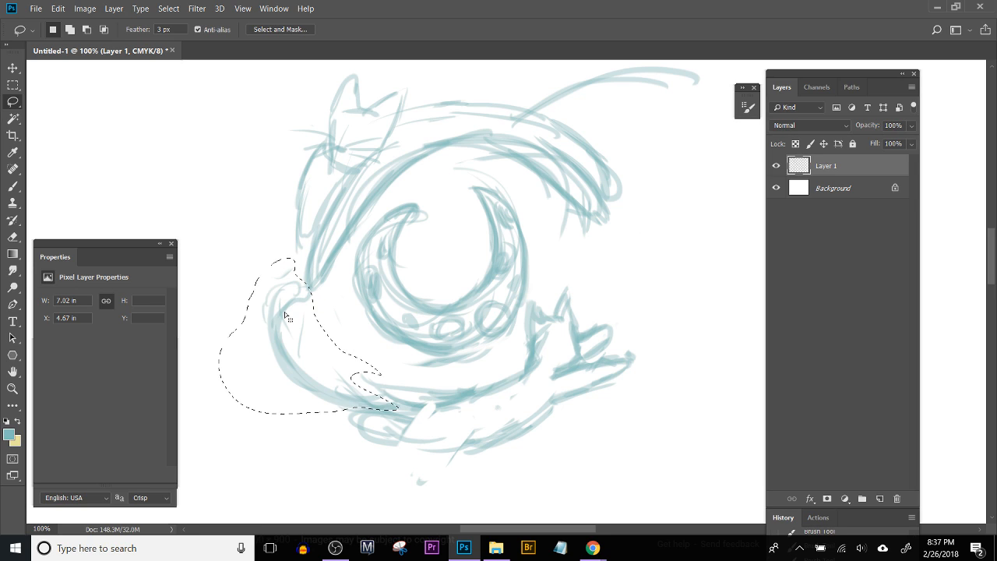
{"action": "key", "text": "ctrl+t"}
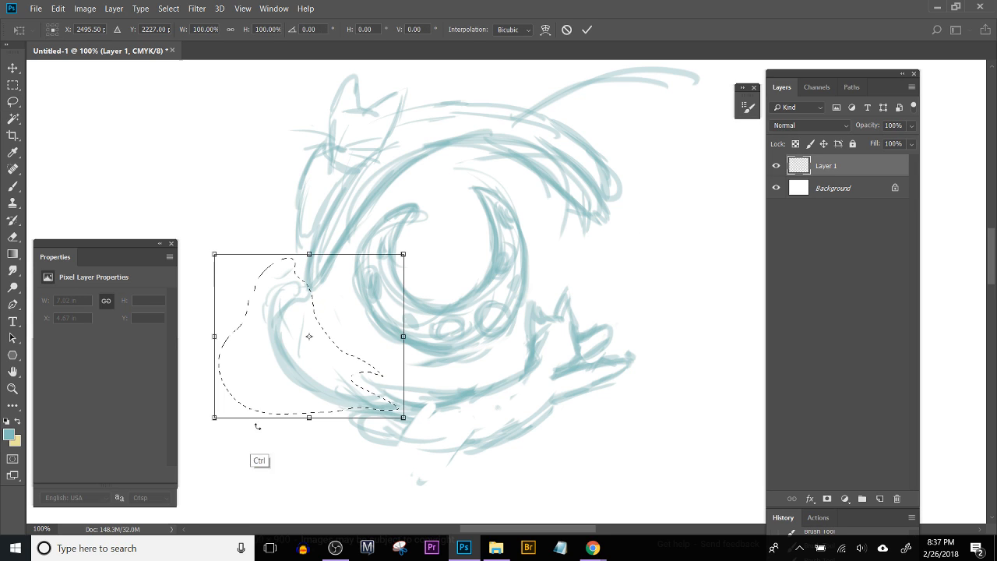
{"action": "left_click_drag", "start_coordinate": [214, 254], "coordinate": [257, 291]}
{"action": "key", "text": "Return"}
{"action": "key", "text": "ctrl+d"}
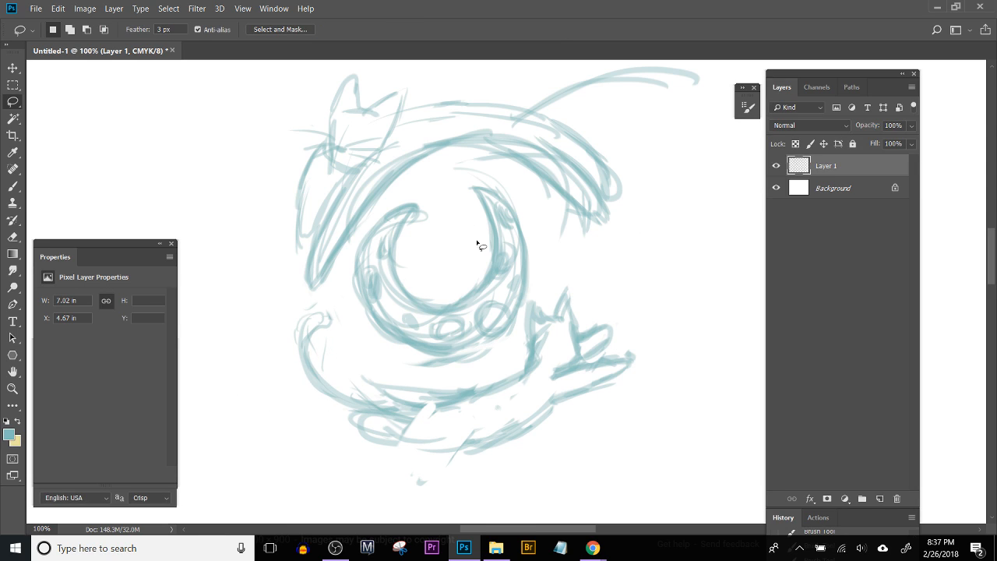
Step: Lasso the lower cat's head and forelegs, move them up and away from the body, and rotate them about -8.9°
{"action": "mouse_move", "coordinate": [501, 378]}
{"action": "left_mouse_down"}
{"action": "mouse_move", "coordinate": [499, 419]}
{"action": "mouse_move", "coordinate": [632, 419]}
{"action": "mouse_move", "coordinate": [691, 319]}
{"action": "mouse_move", "coordinate": [593, 257]}
{"action": "mouse_move", "coordinate": [556, 269]}
{"action": "mouse_move", "coordinate": [532, 285]}
{"action": "mouse_move", "coordinate": [500, 383]}
{"action": "left_mouse_up"}
{"action": "key", "text": "v"}
{"action": "left_click_drag", "start_coordinate": [570, 324], "coordinate": [602, 291]}
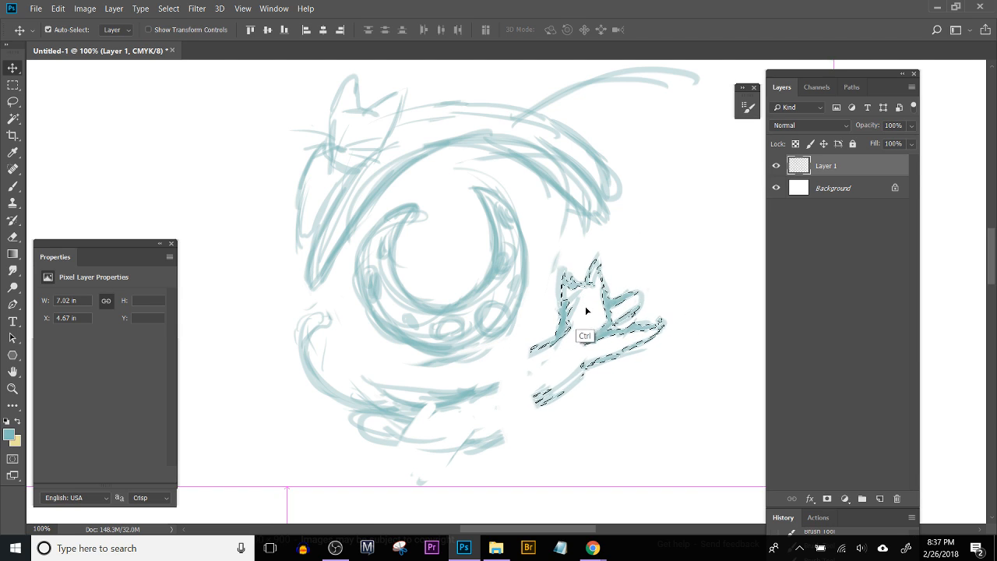
{"action": "key", "text": "ctrl+t"}
{"action": "left_click_drag", "start_coordinate": [692, 197], "coordinate": [671, 183]}
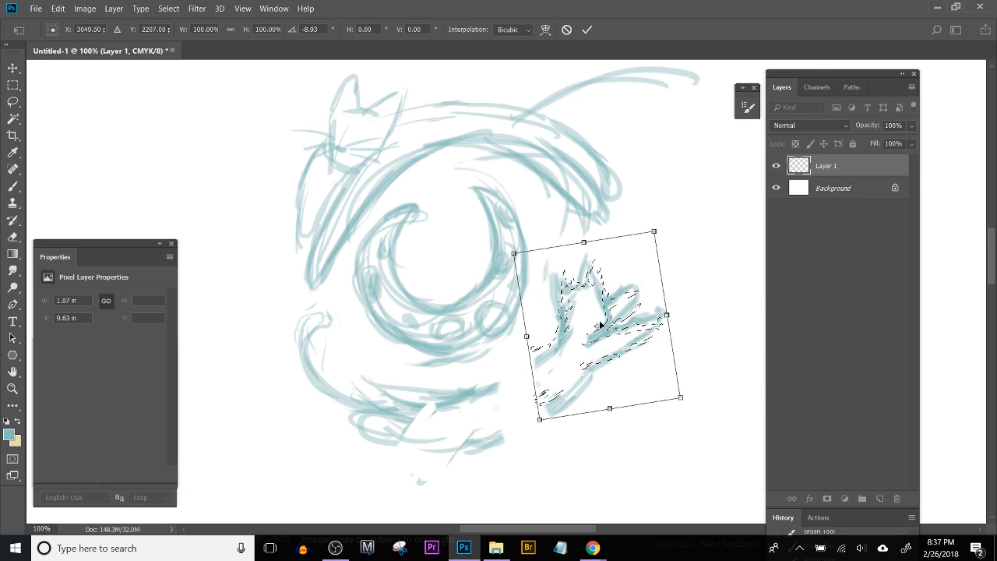
{"action": "key", "text": "Return"}
{"action": "key", "text": "ctrl+d"}
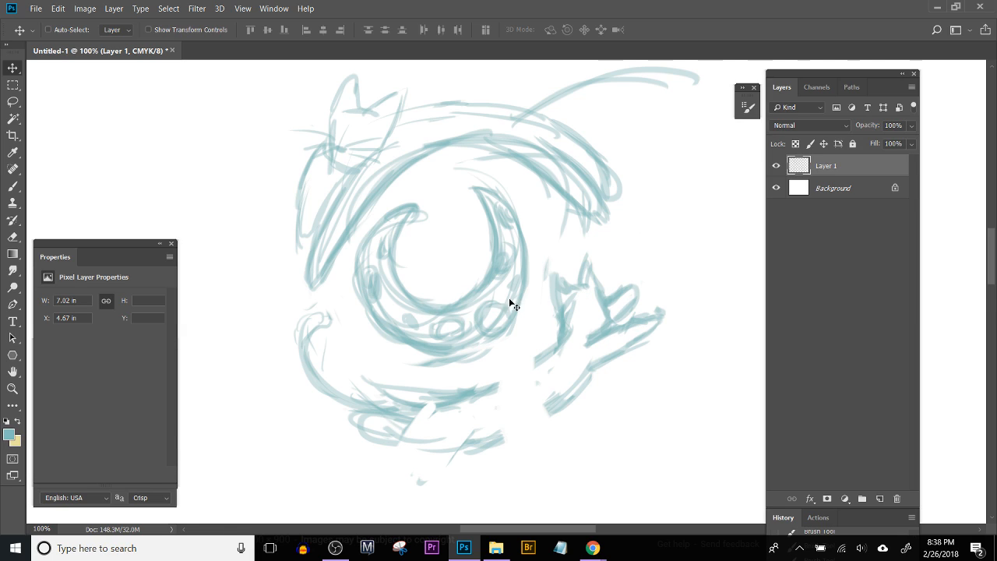
Step: Reselect the lower cat's head and forelegs and move them slightly down and back toward the body
{"action": "mouse_move", "coordinate": [551, 345]}
{"action": "left_mouse_down"}
{"action": "mouse_move", "coordinate": [537, 277]}
{"action": "mouse_move", "coordinate": [576, 253]}
{"action": "mouse_move", "coordinate": [610, 239]}
{"action": "mouse_move", "coordinate": [686, 275]}
{"action": "mouse_move", "coordinate": [667, 358]}
{"action": "mouse_move", "coordinate": [578, 426]}
{"action": "mouse_move", "coordinate": [534, 416]}
{"action": "mouse_move", "coordinate": [574, 338]}
{"action": "left_mouse_up"}
{"action": "key", "text": "ctrl+z"}
{"action": "key", "text": "l"}
{"action": "key", "text": "v"}
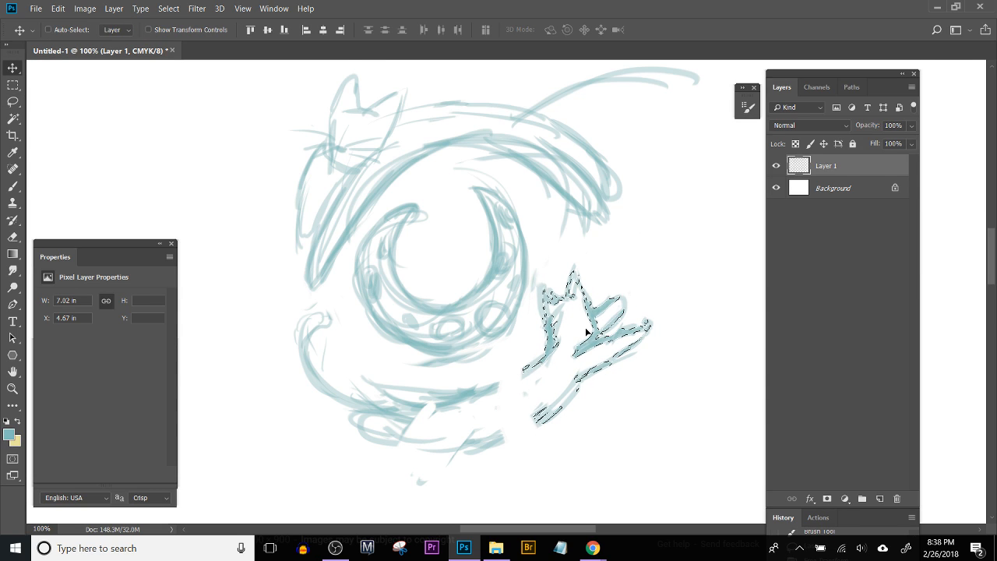
{"action": "key", "text": "ctrl+t"}
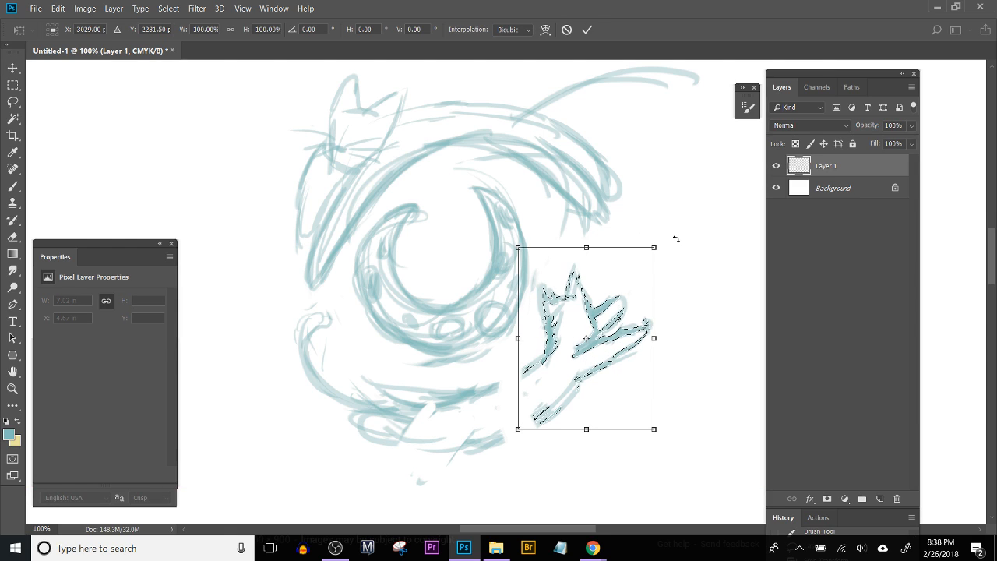
{"action": "key", "text": "Return"}
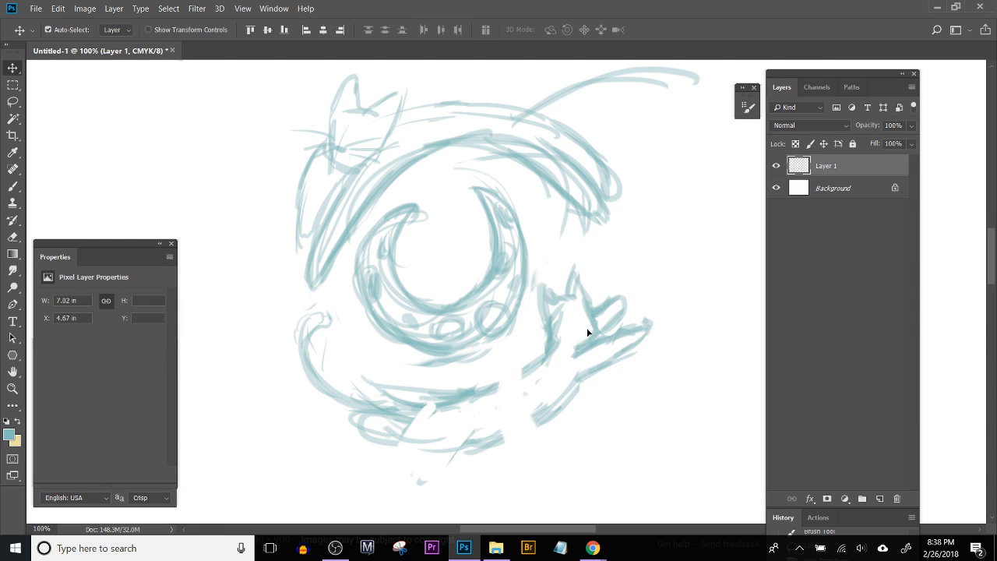
{"action": "key", "text": "ctrl+d"}
Step: Brush in the missing back and belly lines that join the lower cat's forequarters to its body
{"action": "key", "text": "b"}
{"action": "mouse_move", "coordinate": [487, 393]}
{"action": "left_mouse_down"}
{"action": "mouse_move", "coordinate": [532, 360]}
{"action": "mouse_move", "coordinate": [510, 382]}
{"action": "mouse_move", "coordinate": [539, 366]}
{"action": "left_mouse_up"}
{"action": "left_click_drag", "start_coordinate": [499, 441], "coordinate": [559, 401]}
{"action": "mouse_move", "coordinate": [422, 442]}
{"action": "left_mouse_down"}
{"action": "mouse_move", "coordinate": [465, 429]}
{"action": "mouse_move", "coordinate": [462, 439]}
{"action": "mouse_move", "coordinate": [401, 447]}
{"action": "left_mouse_up"}
{"action": "mouse_move", "coordinate": [456, 411]}
{"action": "left_mouse_down"}
{"action": "mouse_move", "coordinate": [398, 429]}
{"action": "mouse_move", "coordinate": [365, 423]}
{"action": "mouse_move", "coordinate": [377, 416]}
{"action": "mouse_move", "coordinate": [347, 435]}
{"action": "mouse_move", "coordinate": [376, 431]}
{"action": "mouse_move", "coordinate": [365, 431]}
{"action": "mouse_move", "coordinate": [382, 416]}
{"action": "mouse_move", "coordinate": [339, 434]}
{"action": "mouse_move", "coordinate": [394, 429]}
{"action": "mouse_move", "coordinate": [381, 431]}
{"action": "mouse_move", "coordinate": [433, 444]}
{"action": "mouse_move", "coordinate": [439, 414]}
{"action": "mouse_move", "coordinate": [406, 400]}
{"action": "mouse_move", "coordinate": [460, 397]}
{"action": "mouse_move", "coordinate": [414, 402]}
{"action": "mouse_move", "coordinate": [457, 393]}
{"action": "left_mouse_up"}
{"action": "key", "text": "ctrl+alt+z"}
Step: Rough out the round head and hair outline of a new figure in the blank area beyond the small helmeted sketch
{"action": "key", "text": "ctrl+minus"}
{"action": "key", "text": "ctrl+minus"}
{"action": "key", "text": "ctrl+minus"}
{"action": "key", "text": "ctrl+minus"}
{"action": "key", "text": "ctrl+minus"}
{"action": "key", "text": "ctrl+minus"}
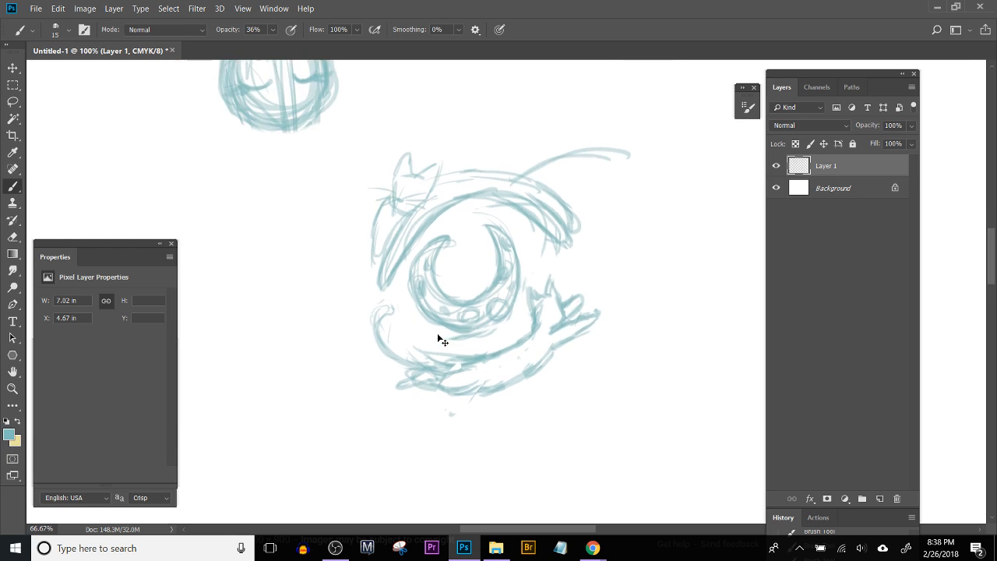
{"action": "key", "text": "ctrl+plus"}
{"action": "key", "text": "ctrl+plus"}
{"action": "key", "text": "ctrl+plus"}
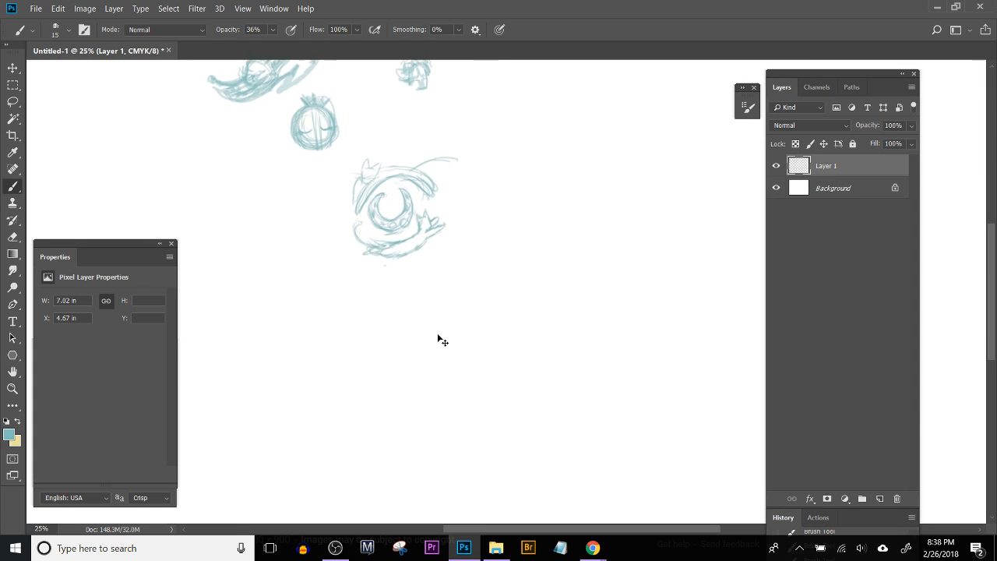
{"action": "mouse_move", "coordinate": [459, 154]}
{"action": "left_mouse_down"}
{"action": "mouse_move", "coordinate": [472, 378]}
{"action": "mouse_move", "coordinate": [488, 381]}
{"action": "mouse_move", "coordinate": [503, 352]}
{"action": "left_mouse_up"}
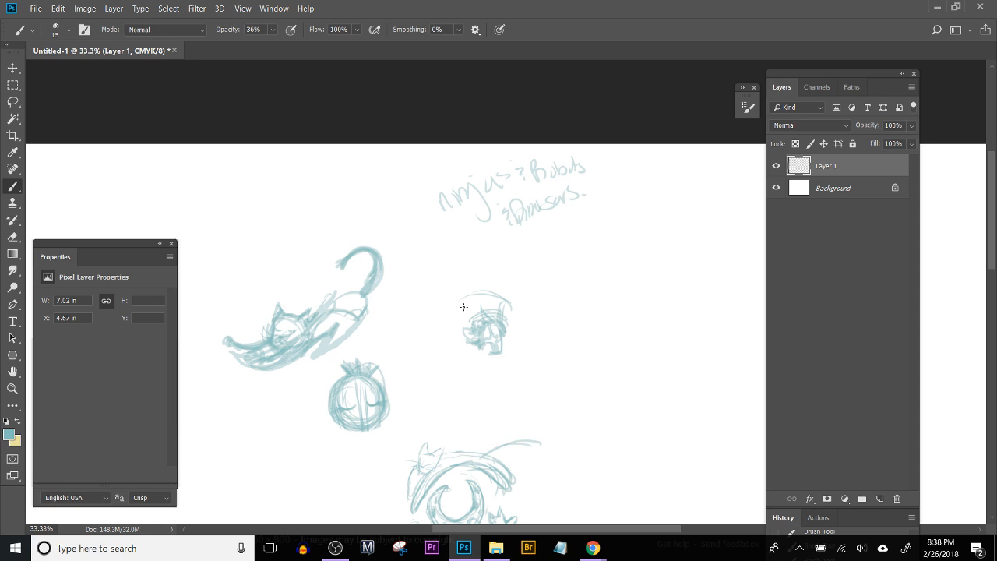
{"action": "key", "text": "ctrl+plus"}
{"action": "key", "text": "ctrl+plus"}
{"action": "left_click_drag", "start_coordinate": [409, 220], "coordinate": [187, 176]}
{"action": "mouse_move", "coordinate": [371, 264]}
{"action": "left_mouse_down"}
{"action": "mouse_move", "coordinate": [419, 289]}
{"action": "mouse_move", "coordinate": [406, 295]}
{"action": "left_mouse_up"}
{"action": "mouse_move", "coordinate": [367, 250]}
{"action": "left_mouse_down"}
{"action": "mouse_move", "coordinate": [397, 273]}
{"action": "mouse_move", "coordinate": [393, 254]}
{"action": "mouse_move", "coordinate": [411, 277]}
{"action": "mouse_move", "coordinate": [417, 244]}
{"action": "mouse_move", "coordinate": [452, 204]}
{"action": "mouse_move", "coordinate": [441, 193]}
{"action": "mouse_move", "coordinate": [462, 245]}
{"action": "left_mouse_up"}
{"action": "left_click_drag", "start_coordinate": [421, 165], "coordinate": [379, 169]}
{"action": "mouse_move", "coordinate": [356, 201]}
{"action": "left_mouse_down"}
{"action": "mouse_move", "coordinate": [352, 229]}
{"action": "mouse_move", "coordinate": [377, 191]}
{"action": "mouse_move", "coordinate": [362, 248]}
{"action": "mouse_move", "coordinate": [393, 194]}
{"action": "left_mouse_up"}
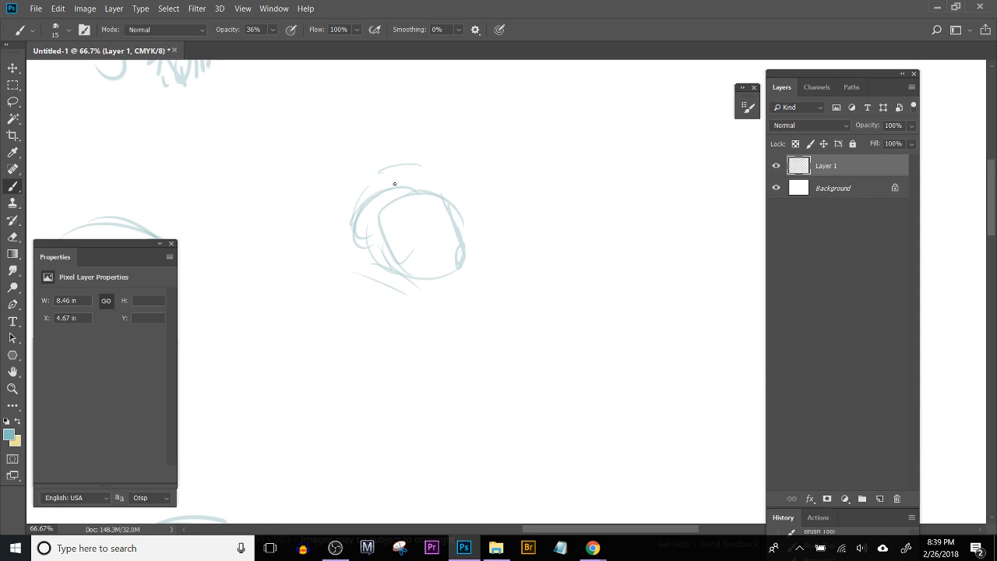
Step: Sketch two pointed ear shapes on top of the new figure's head and folded arms under its chin
{"action": "mouse_move", "coordinate": [376, 201]}
{"action": "left_mouse_down"}
{"action": "mouse_move", "coordinate": [396, 144]}
{"action": "mouse_move", "coordinate": [378, 161]}
{"action": "mouse_move", "coordinate": [384, 146]}
{"action": "mouse_move", "coordinate": [394, 185]}
{"action": "mouse_move", "coordinate": [384, 193]}
{"action": "mouse_move", "coordinate": [415, 164]}
{"action": "mouse_move", "coordinate": [400, 173]}
{"action": "mouse_move", "coordinate": [408, 187]}
{"action": "mouse_move", "coordinate": [383, 211]}
{"action": "mouse_move", "coordinate": [377, 202]}
{"action": "mouse_move", "coordinate": [378, 249]}
{"action": "mouse_move", "coordinate": [361, 248]}
{"action": "mouse_move", "coordinate": [386, 277]}
{"action": "mouse_move", "coordinate": [423, 289]}
{"action": "mouse_move", "coordinate": [382, 268]}
{"action": "mouse_move", "coordinate": [400, 257]}
{"action": "mouse_move", "coordinate": [410, 271]}
{"action": "mouse_move", "coordinate": [366, 274]}
{"action": "mouse_move", "coordinate": [357, 313]}
{"action": "mouse_move", "coordinate": [390, 285]}
{"action": "mouse_move", "coordinate": [433, 301]}
{"action": "mouse_move", "coordinate": [472, 286]}
{"action": "left_mouse_up"}
{"action": "key", "text": "ctrl+alt+z"}
{"action": "key", "text": "ctrl+alt+z"}
{"action": "mouse_move", "coordinate": [402, 301]}
{"action": "left_mouse_down"}
{"action": "mouse_move", "coordinate": [459, 271]}
{"action": "mouse_move", "coordinate": [469, 278]}
{"action": "mouse_move", "coordinate": [439, 301]}
{"action": "mouse_move", "coordinate": [415, 296]}
{"action": "left_mouse_up"}
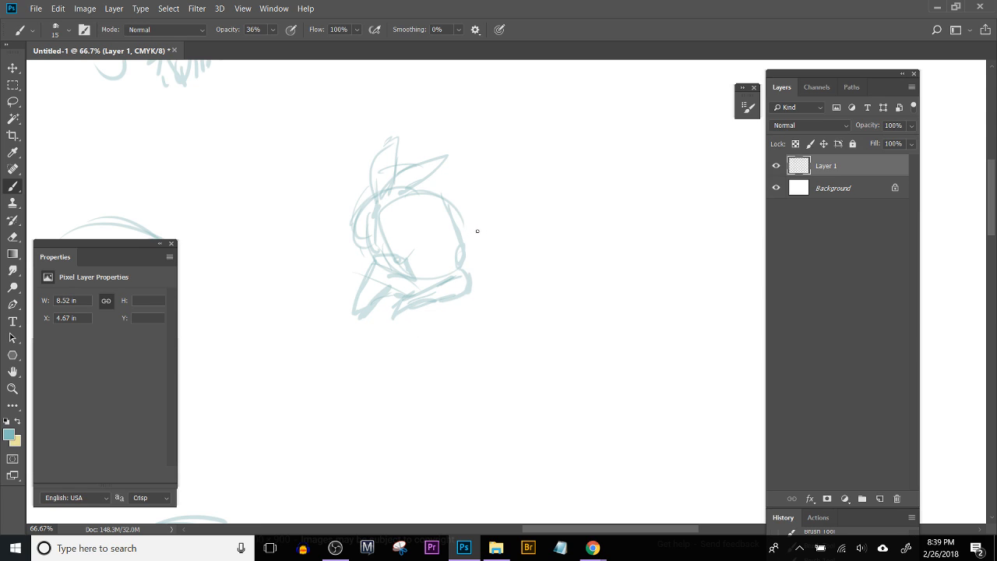
Step: Sketch the figure's curved back and the pointed wing-like shape rising behind its head, erasing overlapping lines
{"action": "left_click_drag", "start_coordinate": [468, 278], "coordinate": [492, 268]}
{"action": "left_click_drag", "start_coordinate": [457, 228], "coordinate": [490, 221]}
{"action": "mouse_move", "coordinate": [473, 170]}
{"action": "left_mouse_down"}
{"action": "mouse_move", "coordinate": [488, 222]}
{"action": "mouse_move", "coordinate": [470, 165]}
{"action": "mouse_move", "coordinate": [511, 204]}
{"action": "mouse_move", "coordinate": [525, 243]}
{"action": "mouse_move", "coordinate": [499, 265]}
{"action": "left_mouse_up"}
{"action": "mouse_move", "coordinate": [463, 208]}
{"action": "left_mouse_down"}
{"action": "mouse_move", "coordinate": [473, 172]}
{"action": "mouse_move", "coordinate": [490, 167]}
{"action": "mouse_move", "coordinate": [470, 185]}
{"action": "mouse_move", "coordinate": [501, 172]}
{"action": "left_mouse_up"}
{"action": "key", "text": "ctrl+alt+z"}
{"action": "key", "text": "e"}
{"action": "mouse_move", "coordinate": [494, 248]}
{"action": "left_mouse_down"}
{"action": "mouse_move", "coordinate": [498, 232]}
{"action": "mouse_move", "coordinate": [523, 249]}
{"action": "left_mouse_up"}
{"action": "key", "text": "b"}
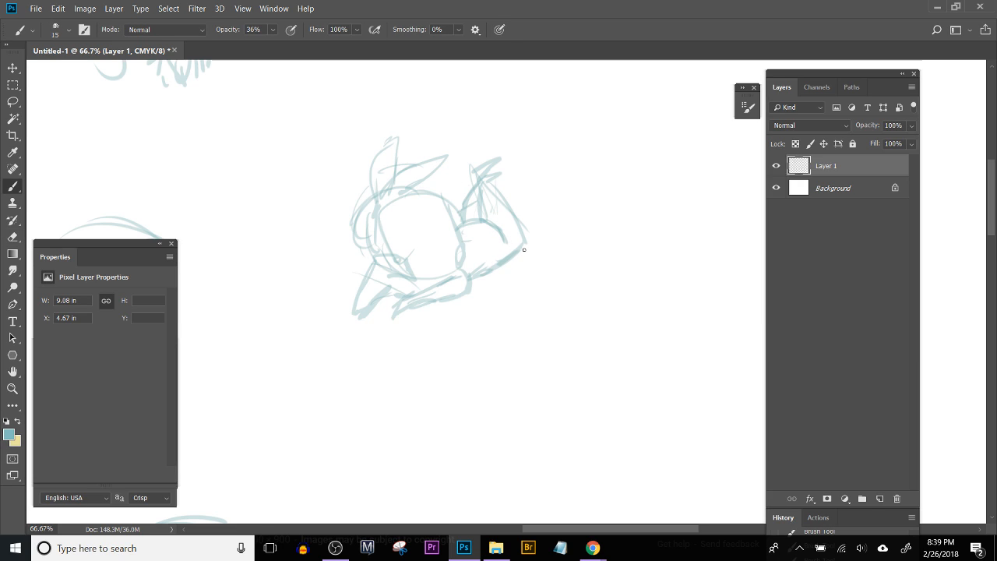
Step: Draw the figure's closed eye and a blunt fringe across its forehead
{"action": "mouse_move", "coordinate": [403, 247]}
{"action": "left_mouse_down"}
{"action": "mouse_move", "coordinate": [413, 255]}
{"action": "mouse_move", "coordinate": [452, 228]}
{"action": "left_mouse_up"}
{"action": "key", "text": "ctrl+alt+z"}
{"action": "key", "text": "ctrl+alt+z"}
{"action": "mouse_move", "coordinate": [400, 248]}
{"action": "left_mouse_down"}
{"action": "mouse_move", "coordinate": [427, 246]}
{"action": "mouse_move", "coordinate": [411, 250]}
{"action": "left_mouse_up"}
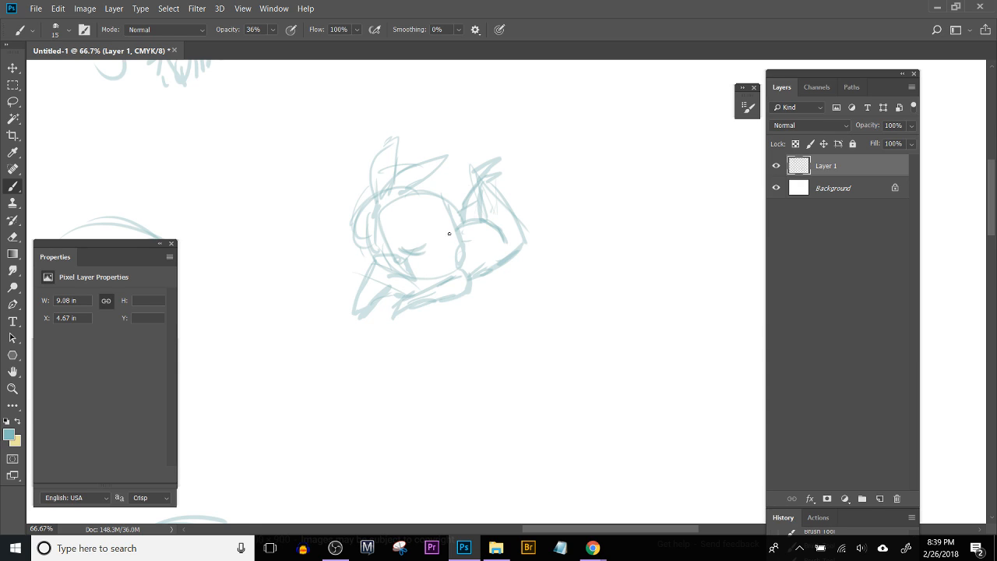
{"action": "mouse_move", "coordinate": [442, 194]}
{"action": "left_mouse_down"}
{"action": "mouse_move", "coordinate": [454, 214]}
{"action": "mouse_move", "coordinate": [429, 221]}
{"action": "left_mouse_up"}
{"action": "mouse_move", "coordinate": [429, 223]}
{"action": "left_mouse_down"}
{"action": "mouse_move", "coordinate": [458, 218]}
{"action": "mouse_move", "coordinate": [392, 231]}
{"action": "left_mouse_up"}
Step: Draw a round coil with inner ovals beside the figure's cheek and refine the lower face
{"action": "left_click_drag", "start_coordinate": [439, 244], "coordinate": [465, 229]}
{"action": "mouse_move", "coordinate": [397, 247]}
{"action": "left_mouse_down"}
{"action": "mouse_move", "coordinate": [452, 257]}
{"action": "mouse_move", "coordinate": [441, 261]}
{"action": "mouse_move", "coordinate": [449, 270]}
{"action": "left_mouse_up"}
{"action": "mouse_move", "coordinate": [460, 243]}
{"action": "left_mouse_down"}
{"action": "mouse_move", "coordinate": [474, 267]}
{"action": "mouse_move", "coordinate": [443, 271]}
{"action": "left_mouse_up"}
{"action": "mouse_move", "coordinate": [467, 238]}
{"action": "left_mouse_down"}
{"action": "mouse_move", "coordinate": [474, 266]}
{"action": "mouse_move", "coordinate": [448, 276]}
{"action": "left_mouse_up"}
{"action": "left_click_drag", "start_coordinate": [440, 249], "coordinate": [415, 275]}
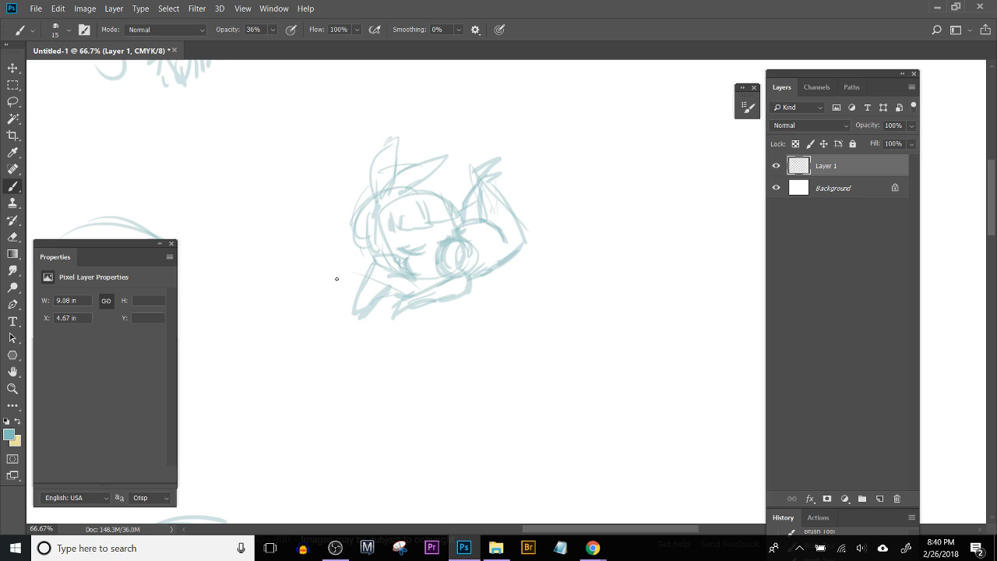
Step: Add a rounded bunch of hair at the far side of the figure's head and strengthen the face-framing strands
{"action": "mouse_move", "coordinate": [376, 197]}
{"action": "left_mouse_down"}
{"action": "mouse_move", "coordinate": [349, 229]}
{"action": "mouse_move", "coordinate": [366, 203]}
{"action": "mouse_move", "coordinate": [359, 245]}
{"action": "mouse_move", "coordinate": [351, 224]}
{"action": "mouse_move", "coordinate": [376, 248]}
{"action": "left_mouse_up"}
{"action": "mouse_move", "coordinate": [369, 194]}
{"action": "left_mouse_down"}
{"action": "mouse_move", "coordinate": [343, 232]}
{"action": "mouse_move", "coordinate": [358, 197]}
{"action": "left_mouse_up"}
{"action": "mouse_move", "coordinate": [415, 185]}
{"action": "left_mouse_down"}
{"action": "mouse_move", "coordinate": [370, 234]}
{"action": "mouse_move", "coordinate": [394, 222]}
{"action": "mouse_move", "coordinate": [402, 236]}
{"action": "mouse_move", "coordinate": [396, 215]}
{"action": "mouse_move", "coordinate": [393, 236]}
{"action": "mouse_move", "coordinate": [393, 247]}
{"action": "left_mouse_up"}
{"action": "mouse_move", "coordinate": [379, 211]}
{"action": "left_mouse_down"}
{"action": "mouse_move", "coordinate": [373, 246]}
{"action": "mouse_move", "coordinate": [390, 252]}
{"action": "left_mouse_up"}
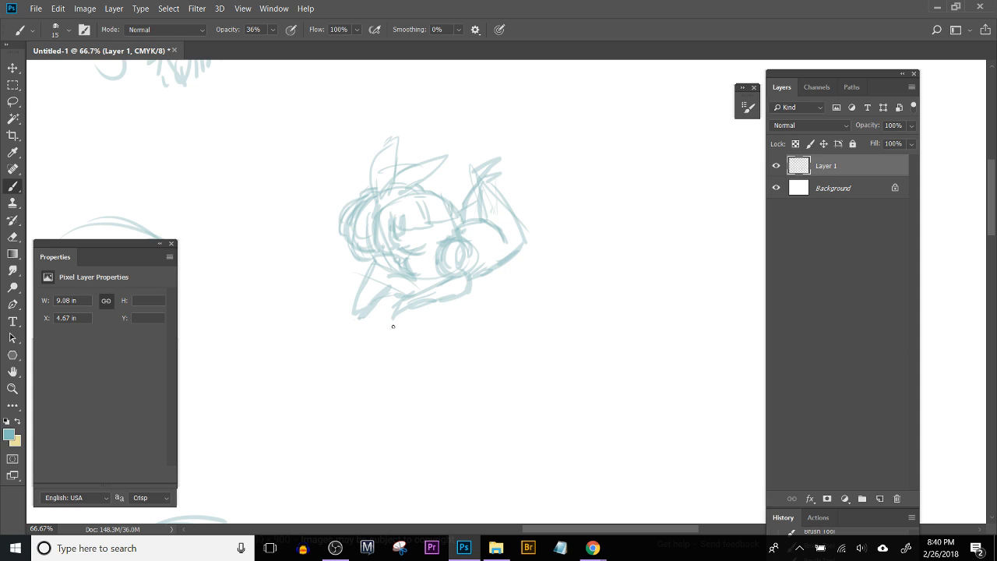
Step: Draw scalloped, pointed sleeve edges hanging beneath the figure's folded arms, undoing the unwanted strokes
{"action": "left_click_drag", "start_coordinate": [400, 322], "coordinate": [465, 308]}
{"action": "mouse_move", "coordinate": [433, 319]}
{"action": "left_mouse_down"}
{"action": "mouse_move", "coordinate": [391, 320]}
{"action": "mouse_move", "coordinate": [461, 311]}
{"action": "left_mouse_up"}
{"action": "key", "text": "ctrl+z"}
{"action": "mouse_move", "coordinate": [409, 322]}
{"action": "left_mouse_down"}
{"action": "mouse_move", "coordinate": [439, 323]}
{"action": "mouse_move", "coordinate": [412, 321]}
{"action": "mouse_move", "coordinate": [445, 318]}
{"action": "mouse_move", "coordinate": [465, 301]}
{"action": "mouse_move", "coordinate": [389, 300]}
{"action": "mouse_move", "coordinate": [385, 323]}
{"action": "mouse_move", "coordinate": [376, 312]}
{"action": "mouse_move", "coordinate": [342, 318]}
{"action": "mouse_move", "coordinate": [348, 308]}
{"action": "mouse_move", "coordinate": [393, 310]}
{"action": "mouse_move", "coordinate": [371, 309]}
{"action": "mouse_move", "coordinate": [392, 295]}
{"action": "mouse_move", "coordinate": [452, 297]}
{"action": "mouse_move", "coordinate": [411, 319]}
{"action": "mouse_move", "coordinate": [407, 305]}
{"action": "mouse_move", "coordinate": [420, 289]}
{"action": "mouse_move", "coordinate": [403, 308]}
{"action": "left_mouse_up"}
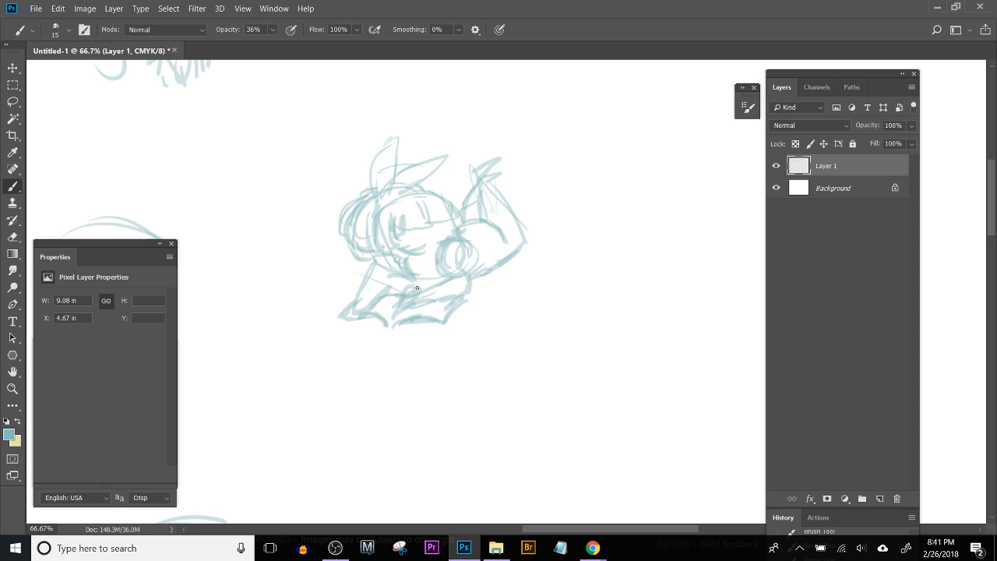
{"action": "key", "text": "ctrl+alt+z"}
{"action": "mouse_move", "coordinate": [414, 296]}
{"action": "left_mouse_down"}
{"action": "mouse_move", "coordinate": [435, 295]}
{"action": "mouse_move", "coordinate": [407, 280]}
{"action": "mouse_move", "coordinate": [534, 322]}
{"action": "mouse_move", "coordinate": [665, 348]}
{"action": "mouse_move", "coordinate": [563, 258]}
{"action": "left_mouse_up"}
{"action": "key", "text": "ctrl+alt+z"}
{"action": "key", "text": "ctrl+alt+z"}
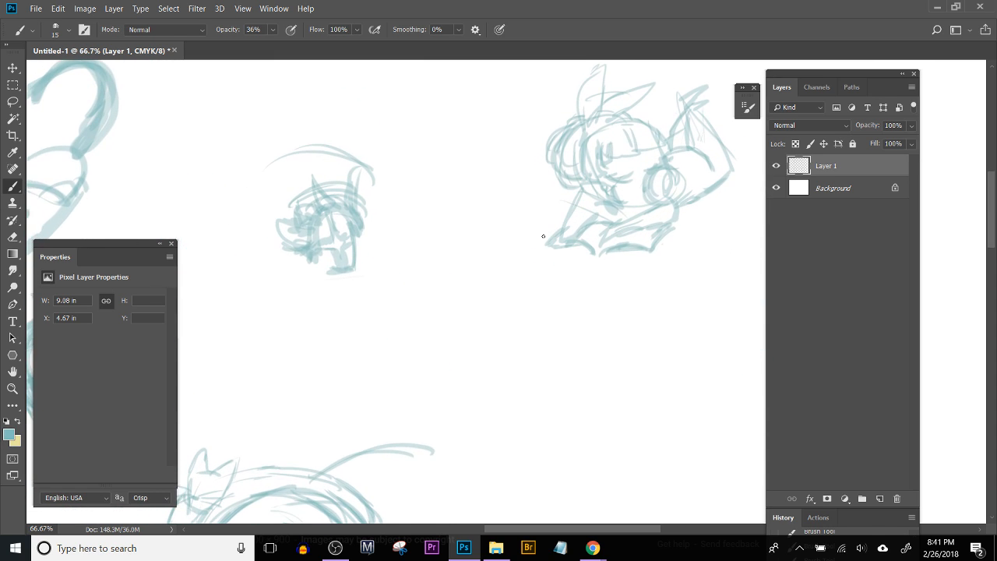
Step: Switch to the browser to examine the bubble dress reference image, and return to the sketch in Photoshop
{"action": "left_click_drag", "start_coordinate": [413, 390], "coordinate": [338, 379]}
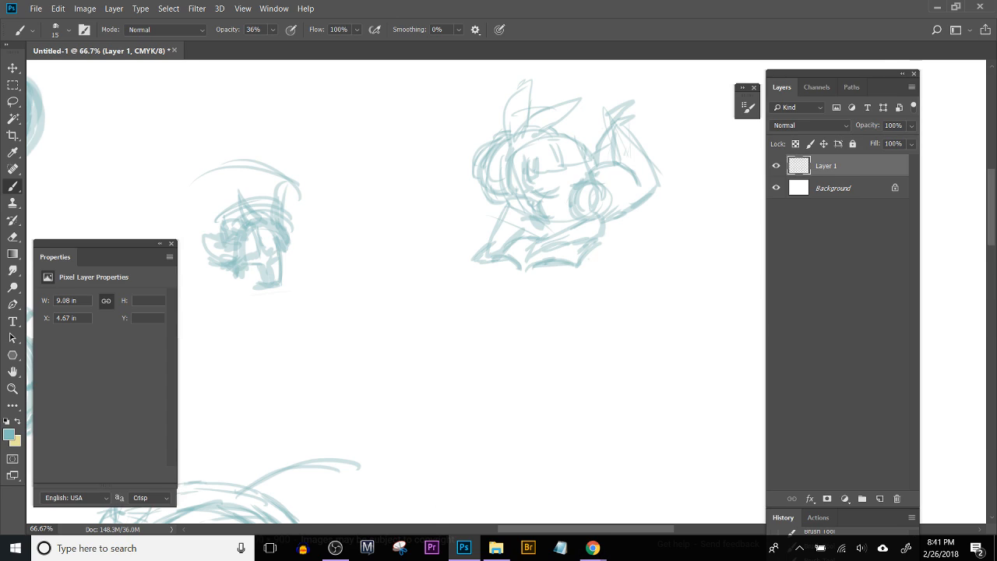
{"action": "key", "text": "alt+Tab"}
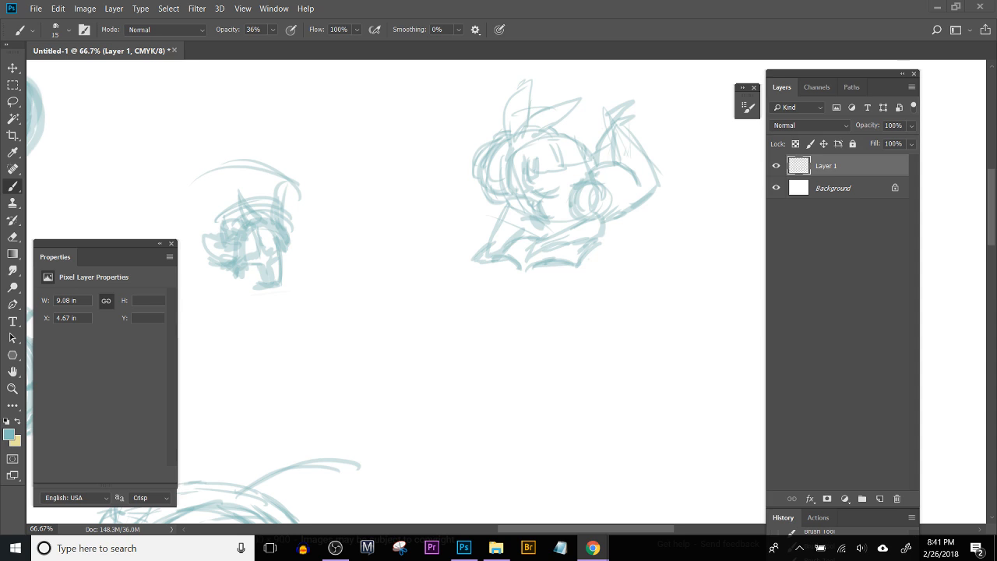
{"action": "key", "text": "alt+Tab"}
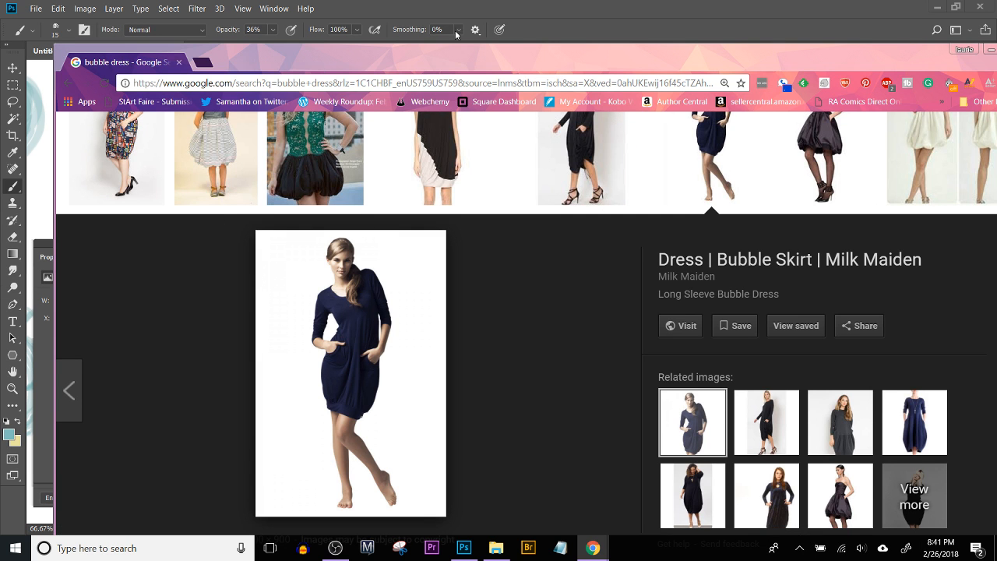
{"action": "key", "text": "alt+Tab"}
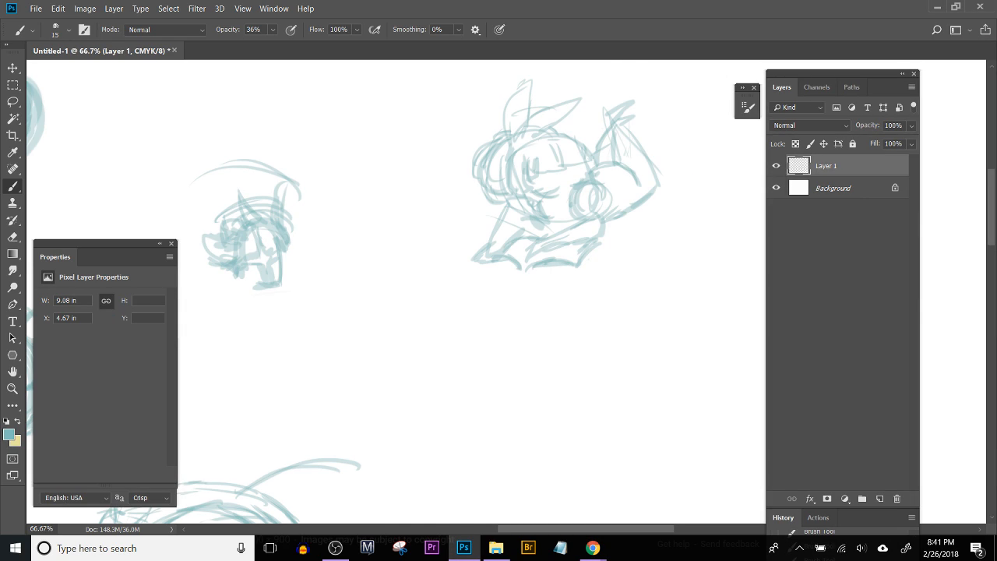
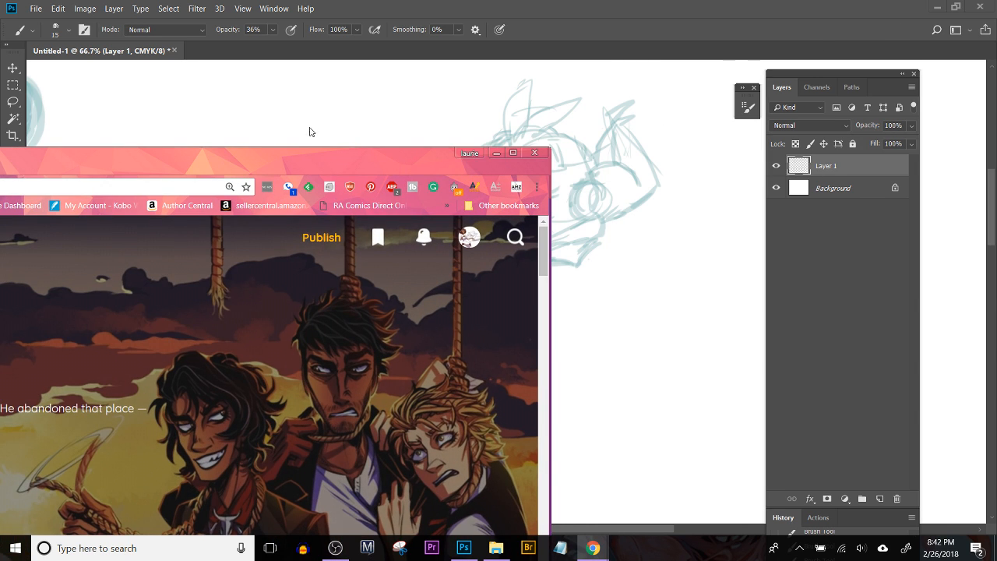
Step: Bring the browser window into full view, open the Tapas dashboard, and open the Oeclair series in a new tab
{"action": "left_click_drag", "start_coordinate": [348, 161], "coordinate": [769, 35]}
{"action": "left_click", "coordinate": [896, 113]}
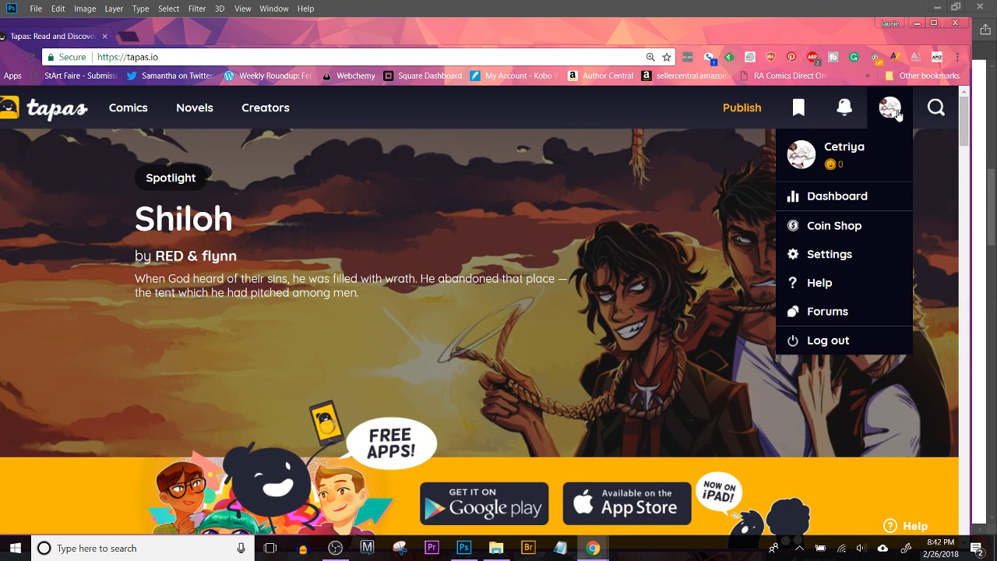
{"action": "left_click", "coordinate": [847, 199]}
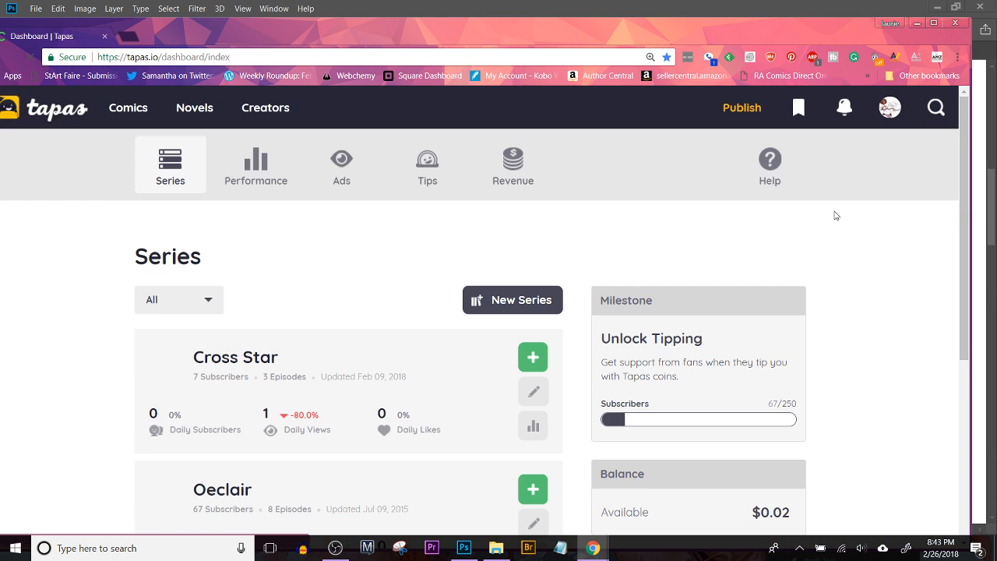
{"action": "scroll", "coordinate": [231, 242], "scroll_direction": "down", "scroll_amount": 3}
{"action": "right_click", "coordinate": [227, 300]}
{"action": "left_click", "coordinate": [247, 307]}
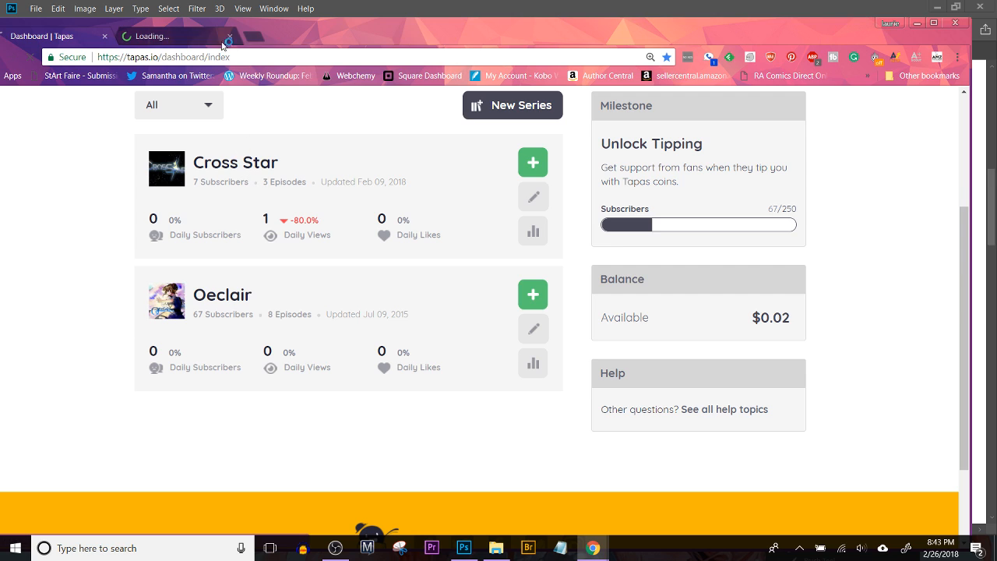
Step: Look through the comic pages of the Oeclair episode Drowning
{"action": "left_click", "coordinate": [183, 37]}
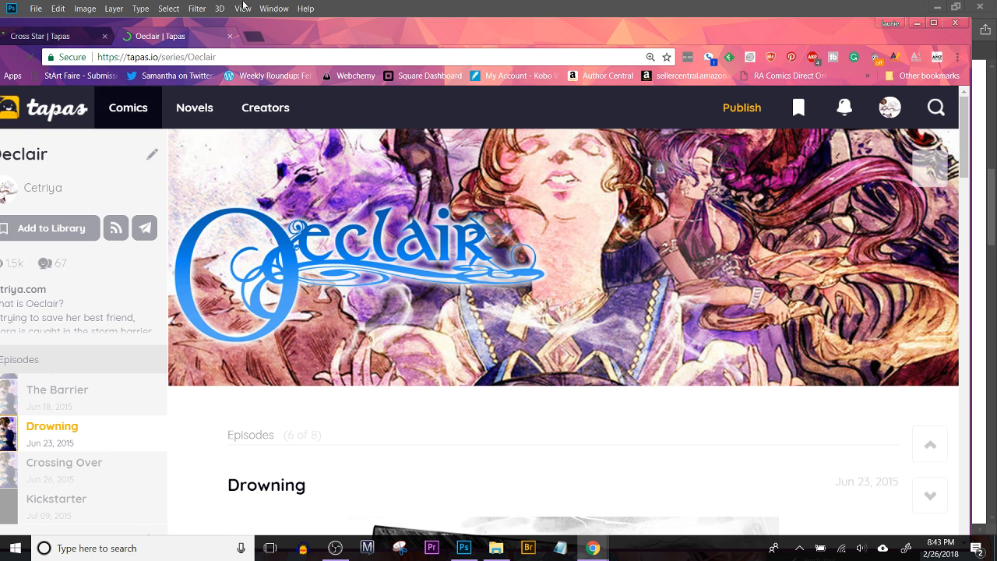
{"action": "left_click_drag", "start_coordinate": [441, 39], "coordinate": [486, 25]}
{"action": "scroll", "coordinate": [456, 369], "scroll_direction": "down", "scroll_amount": 6}
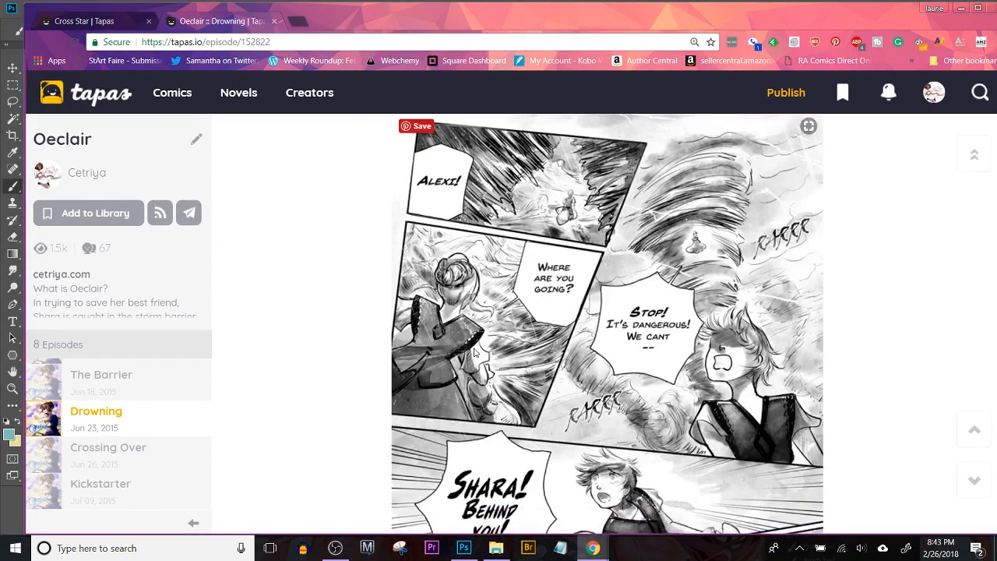
{"action": "scroll", "coordinate": [369, 375], "scroll_direction": "down", "scroll_amount": 15}
{"action": "scroll", "coordinate": [397, 444], "scroll_direction": "up", "scroll_amount": 6}
{"action": "scroll", "coordinate": [420, 432], "scroll_direction": "up", "scroll_amount": 4}
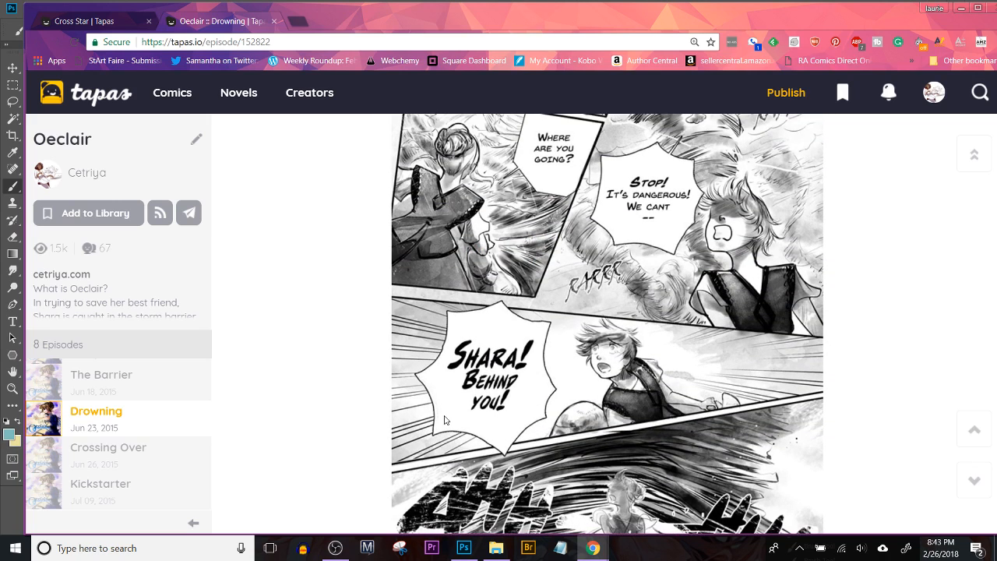
Step: Close the Oeclair page and read through the Cross Star episode ch. 2 pt 2
{"action": "left_click", "coordinate": [274, 21]}
{"action": "scroll", "coordinate": [483, 250], "scroll_direction": "down", "scroll_amount": 8}
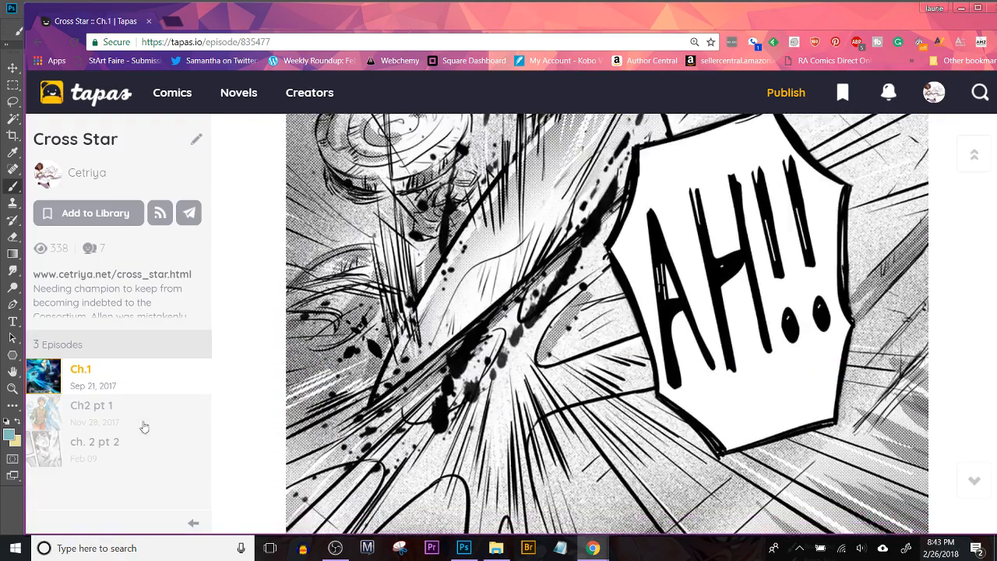
{"action": "left_click", "coordinate": [98, 443]}
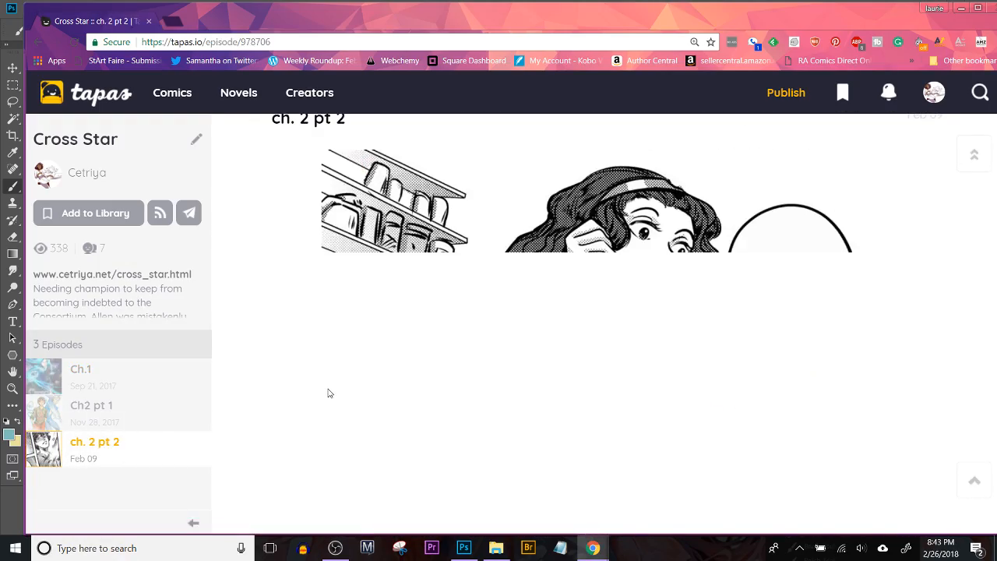
{"action": "scroll", "coordinate": [335, 402], "scroll_direction": "down", "scroll_amount": 15}
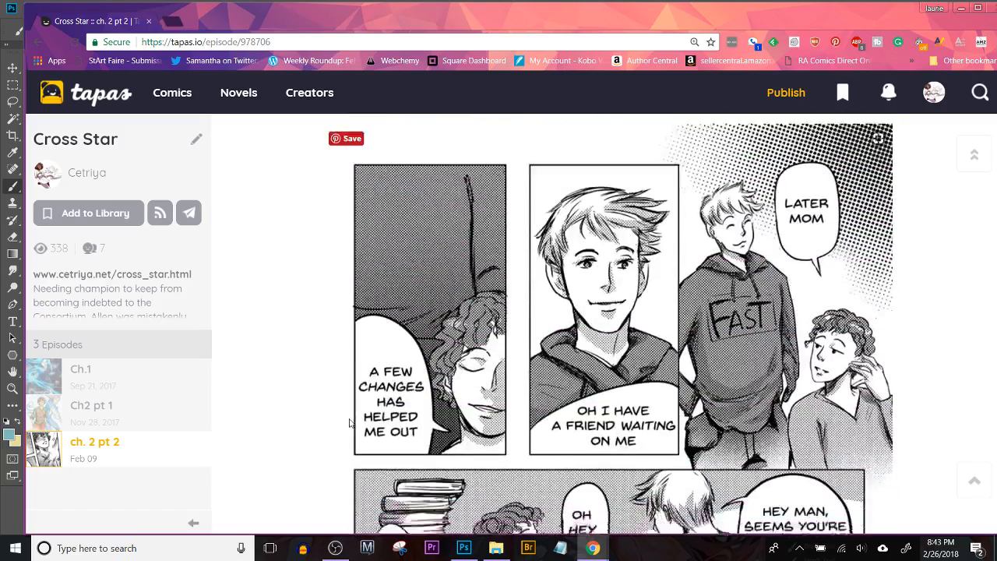
{"action": "scroll", "coordinate": [349, 414], "scroll_direction": "down", "scroll_amount": 15}
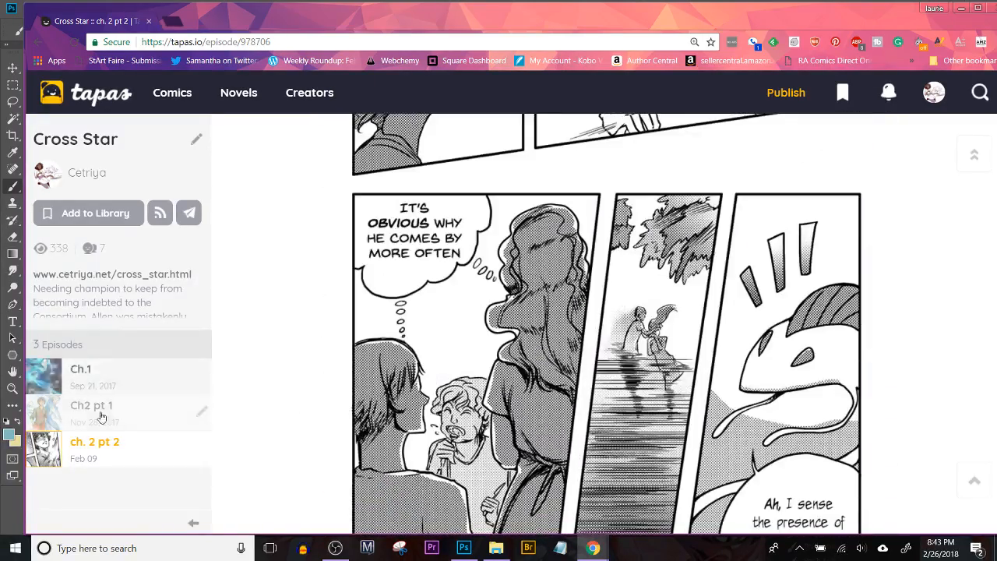
Step: Look over Cross Star episodes Ch.1 and Ch2 pt 1, and leave the browser to return to Photoshop
{"action": "left_click", "coordinate": [109, 378]}
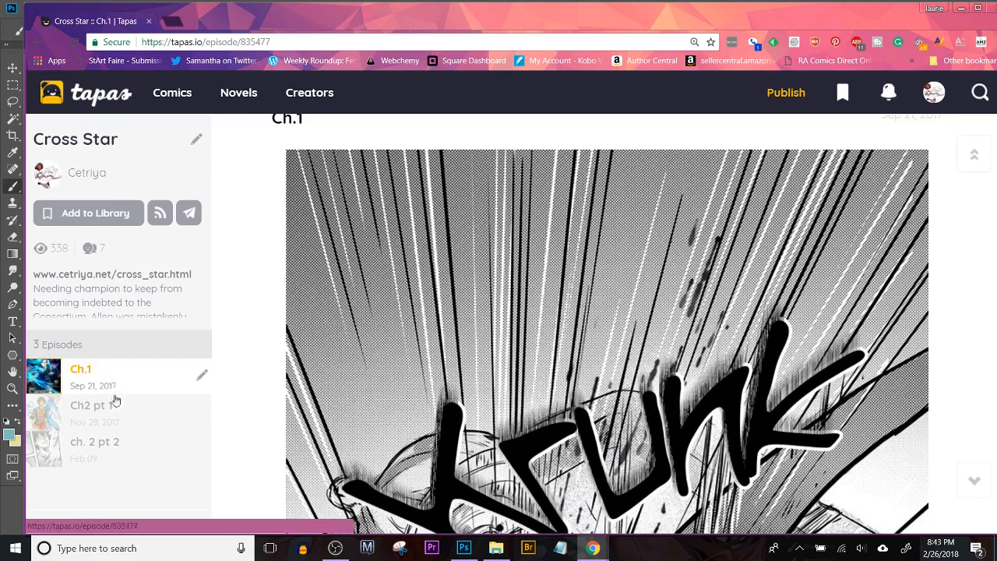
{"action": "left_click", "coordinate": [107, 418]}
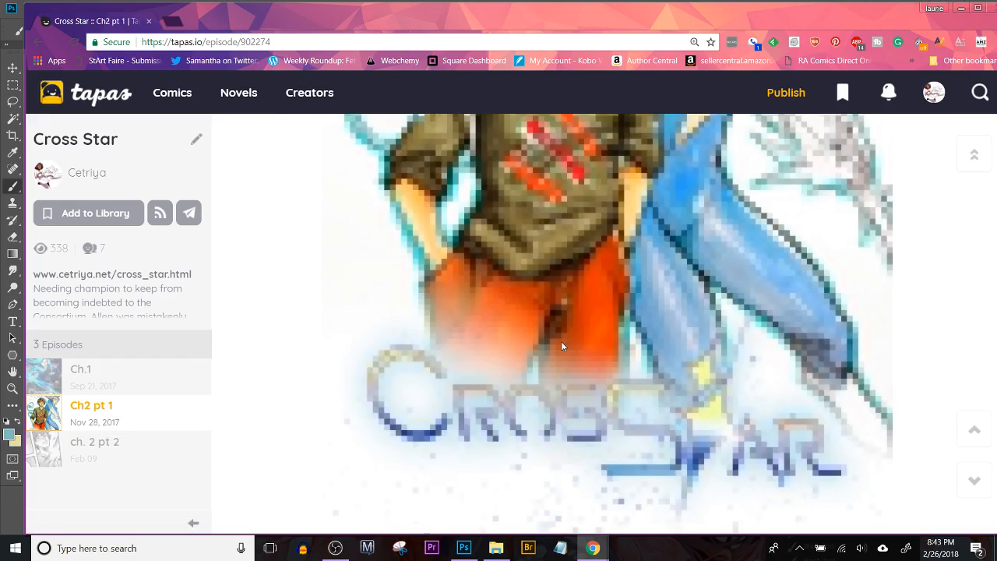
{"action": "scroll", "coordinate": [565, 343], "scroll_direction": "down", "scroll_amount": 10}
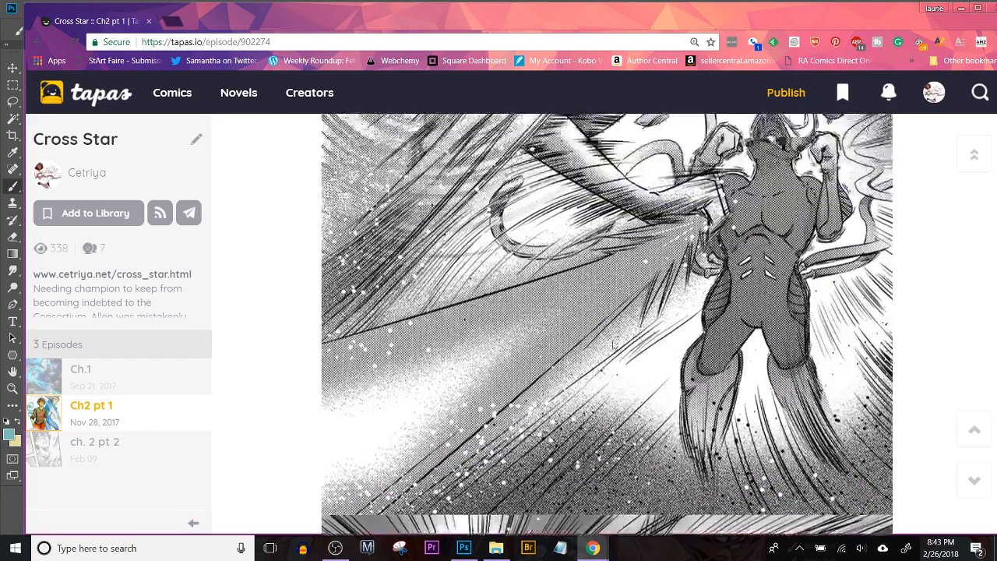
{"action": "scroll", "coordinate": [619, 356], "scroll_direction": "up", "scroll_amount": 5}
{"action": "scroll", "coordinate": [621, 353], "scroll_direction": "down", "scroll_amount": 13}
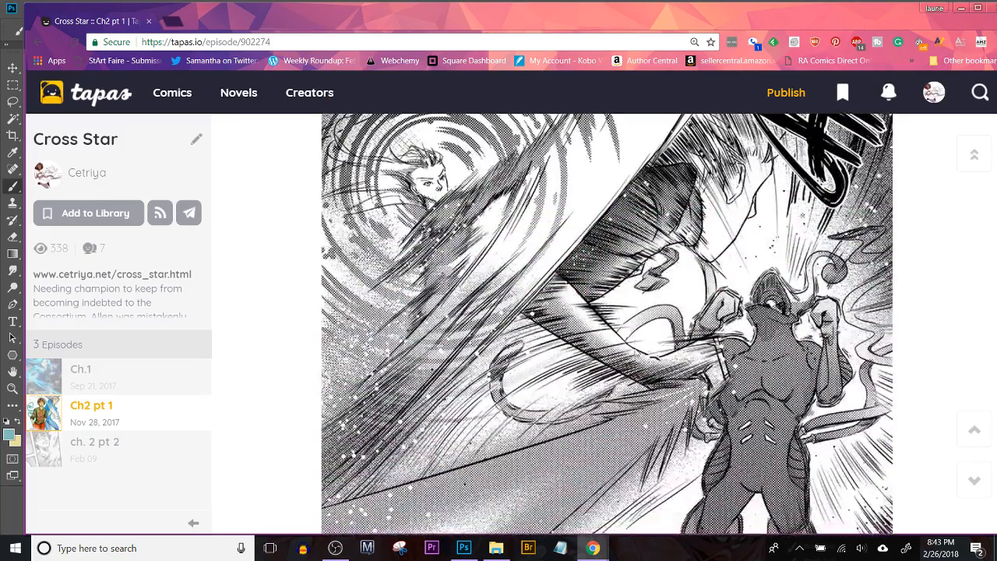
{"action": "scroll", "coordinate": [638, 352], "scroll_direction": "down", "scroll_amount": 10}
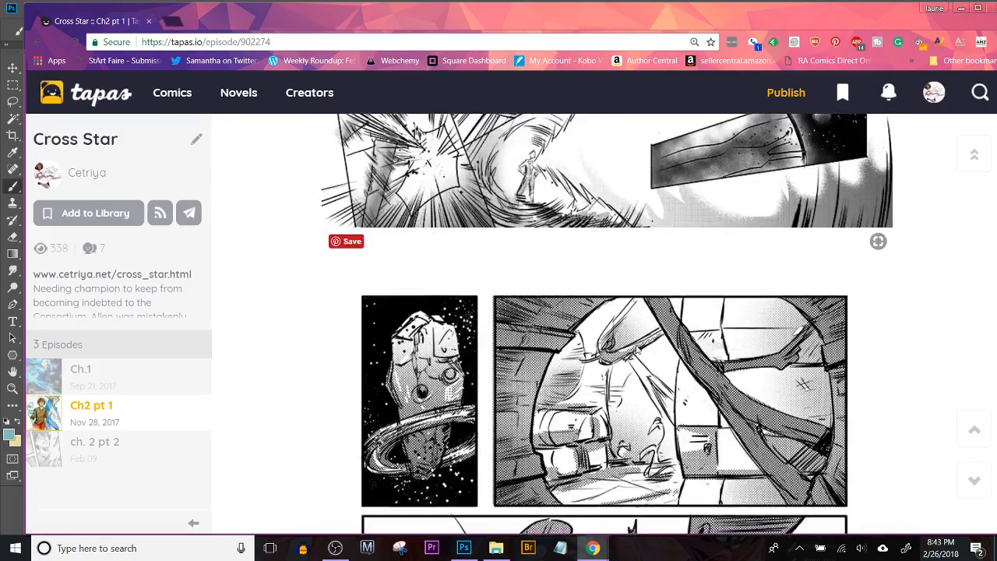
{"action": "scroll", "coordinate": [638, 352], "scroll_direction": "down", "scroll_amount": 4}
{"action": "left_click", "coordinate": [991, 7]}
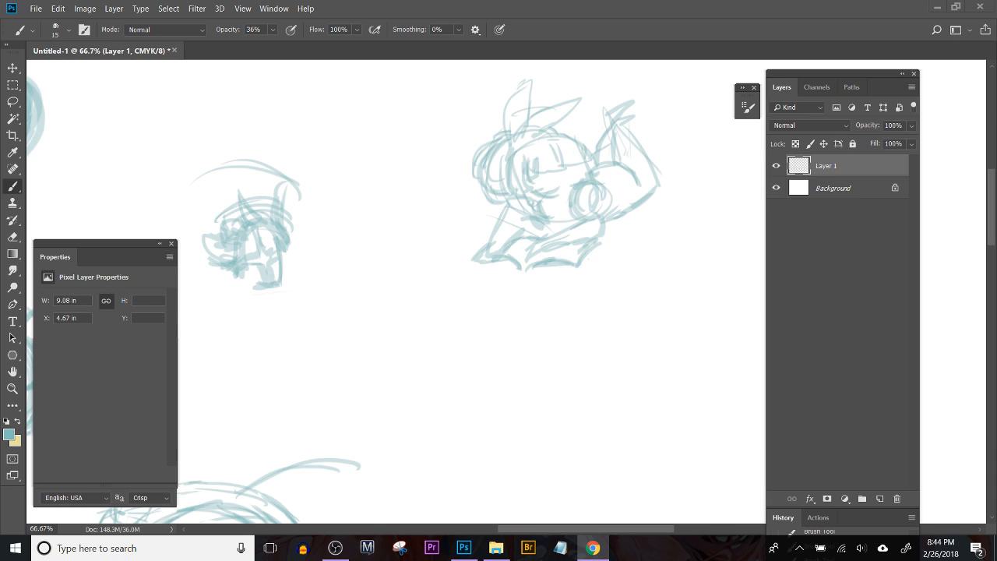
Step: Sketch a small round head with two pointed ears in the empty area below the reclining eared figure
{"action": "left_click", "coordinate": [651, 269]}
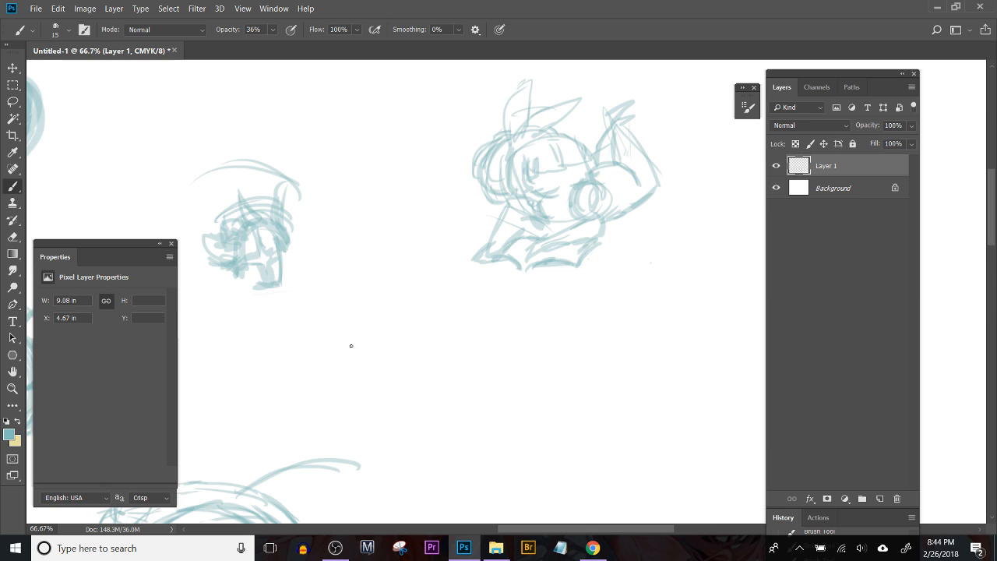
{"action": "key", "text": "space"}
{"action": "left_click_drag", "start_coordinate": [552, 328], "coordinate": [489, 299]}
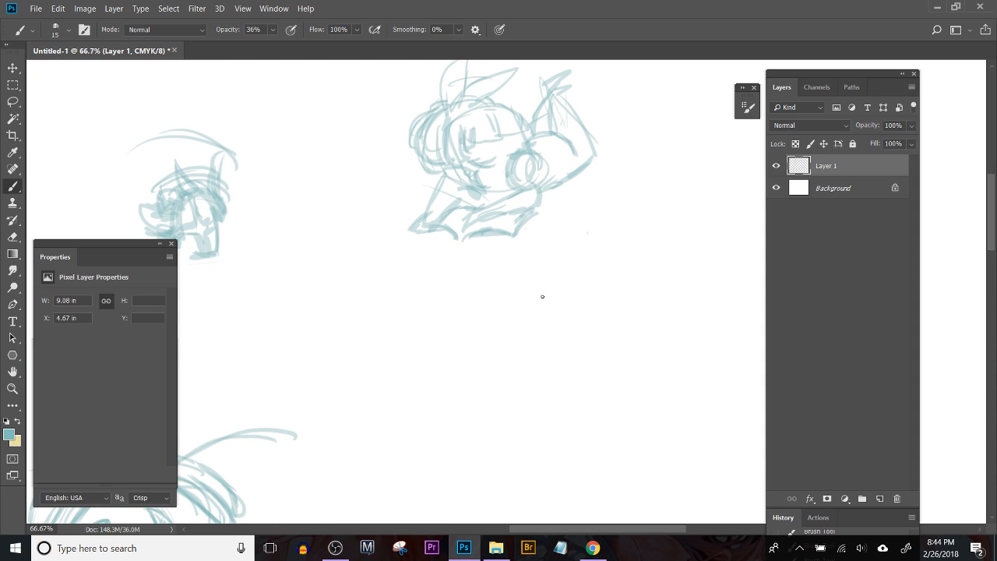
{"action": "key", "text": "space"}
{"action": "mouse_move", "coordinate": [547, 316]}
{"action": "left_mouse_down"}
{"action": "mouse_move", "coordinate": [501, 252]}
{"action": "mouse_move", "coordinate": [459, 232]}
{"action": "left_mouse_up"}
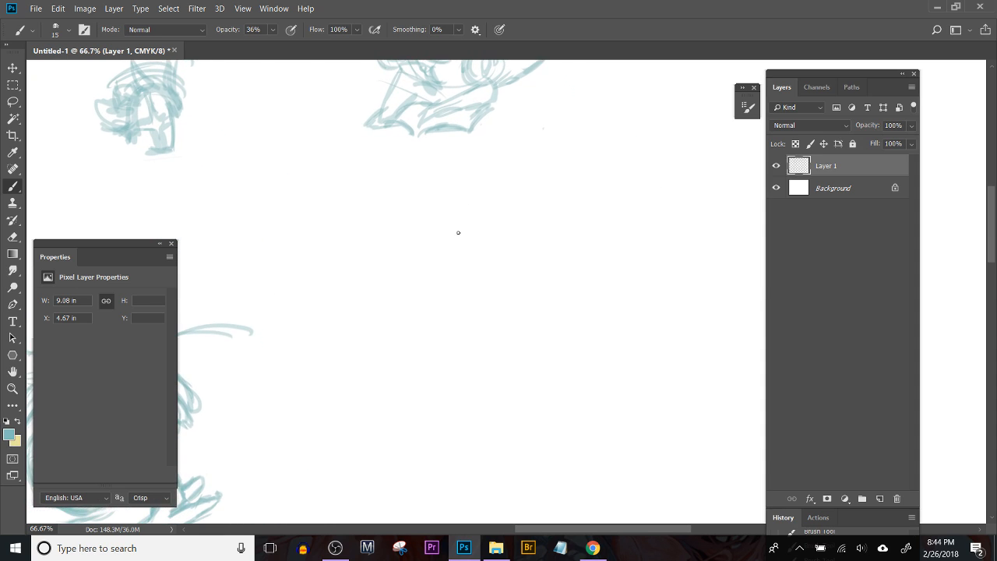
{"action": "left_click_drag", "start_coordinate": [538, 255], "coordinate": [514, 247]}
{"action": "mouse_move", "coordinate": [499, 257]}
{"action": "left_mouse_down"}
{"action": "mouse_move", "coordinate": [541, 249]}
{"action": "mouse_move", "coordinate": [510, 247]}
{"action": "left_mouse_up"}
{"action": "left_click_drag", "start_coordinate": [491, 236], "coordinate": [492, 257]}
{"action": "mouse_move", "coordinate": [494, 251]}
{"action": "left_mouse_down"}
{"action": "mouse_move", "coordinate": [518, 238]}
{"action": "mouse_move", "coordinate": [545, 226]}
{"action": "mouse_move", "coordinate": [548, 237]}
{"action": "mouse_move", "coordinate": [542, 255]}
{"action": "mouse_move", "coordinate": [501, 247]}
{"action": "mouse_move", "coordinate": [508, 280]}
{"action": "left_mouse_up"}
{"action": "mouse_move", "coordinate": [500, 262]}
{"action": "left_mouse_down"}
{"action": "mouse_move", "coordinate": [514, 285]}
{"action": "mouse_move", "coordinate": [505, 246]}
{"action": "mouse_move", "coordinate": [547, 272]}
{"action": "mouse_move", "coordinate": [516, 292]}
{"action": "left_mouse_up"}
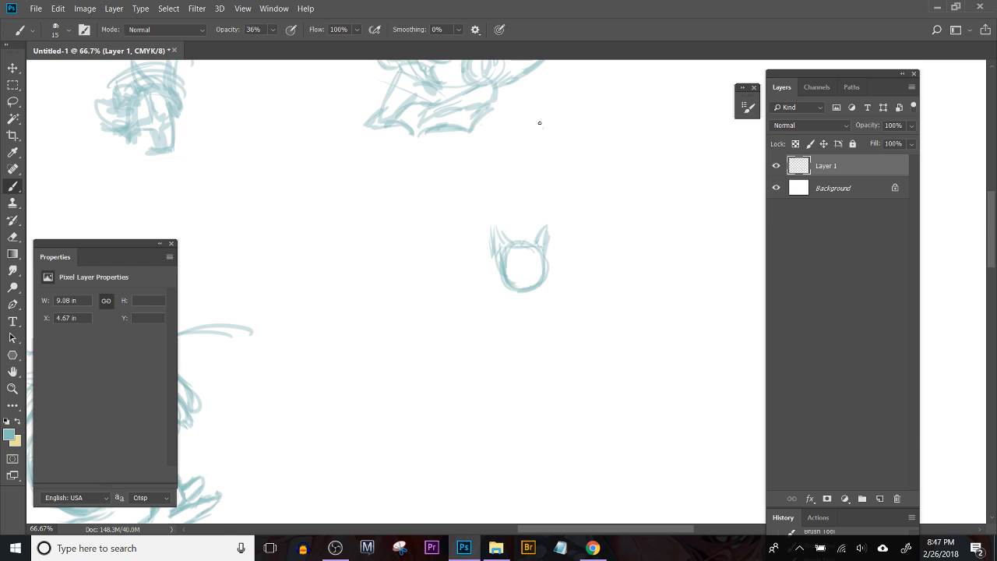
Step: Lasso the small hunched figure with the arc above it and move it to the empty area beside the crescent moon cats
{"action": "left_click_drag", "start_coordinate": [327, 260], "coordinate": [527, 432]}
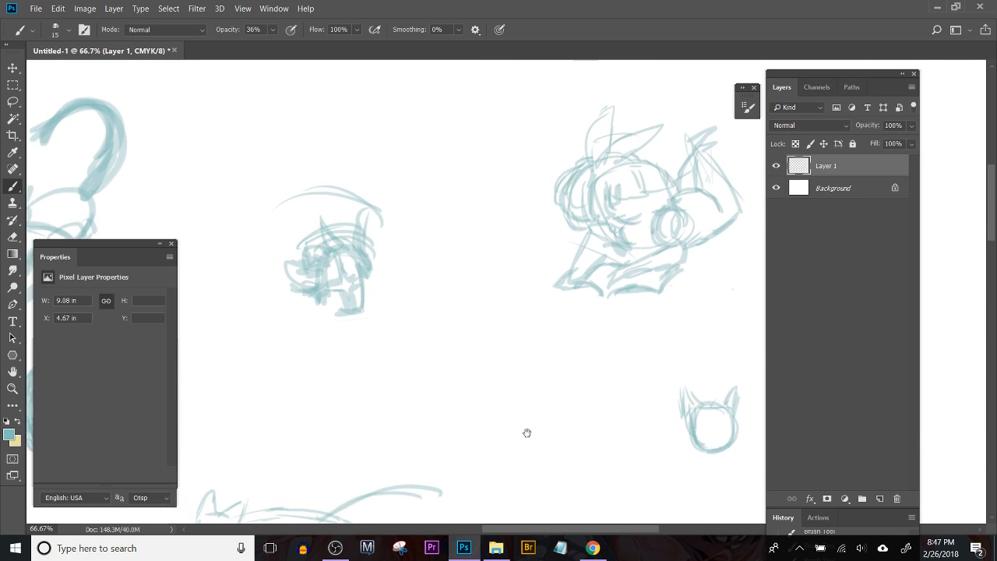
{"action": "key", "text": "ctrl+plus"}
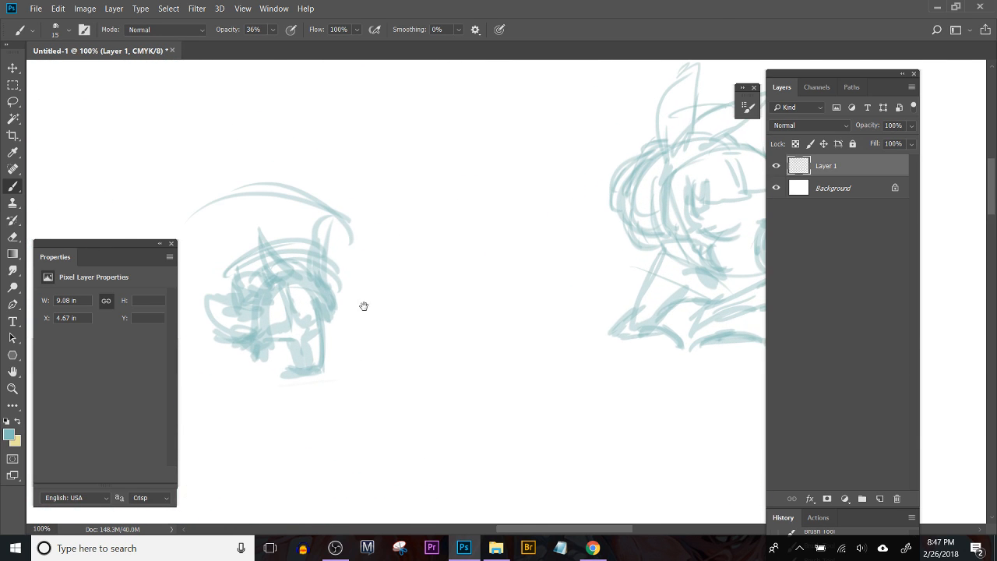
{"action": "left_click_drag", "start_coordinate": [364, 306], "coordinate": [456, 321]}
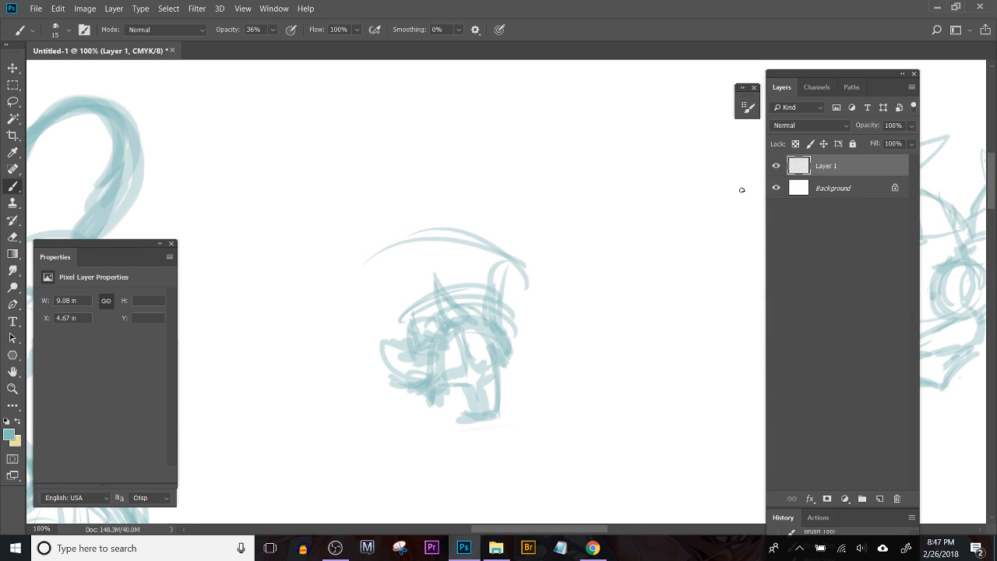
{"action": "key", "text": "ctrl+minus"}
{"action": "key", "text": "ctrl+minus"}
{"action": "key", "text": "ctrl+minus"}
{"action": "key", "text": "ctrl+minus"}
{"action": "key", "text": "ctrl+plus"}
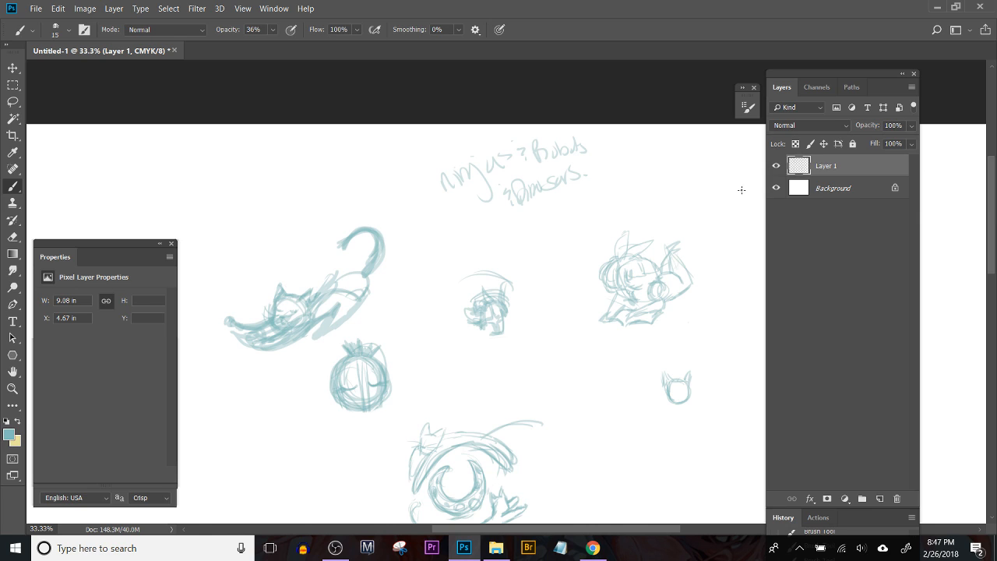
{"action": "key", "text": "l"}
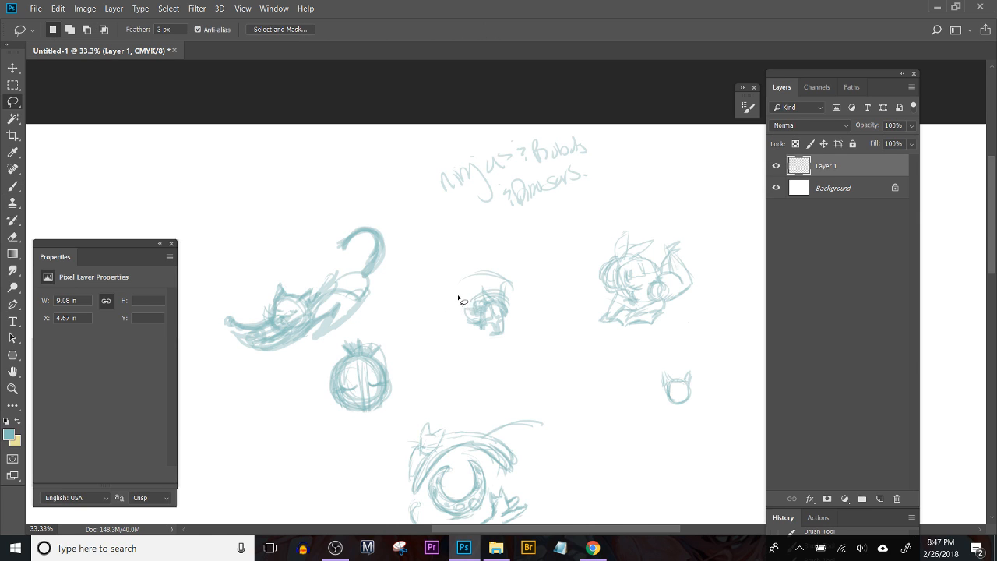
{"action": "mouse_move", "coordinate": [458, 320]}
{"action": "left_mouse_down"}
{"action": "mouse_move", "coordinate": [394, 283]}
{"action": "mouse_move", "coordinate": [374, 206]}
{"action": "mouse_move", "coordinate": [419, 300]}
{"action": "left_mouse_up"}
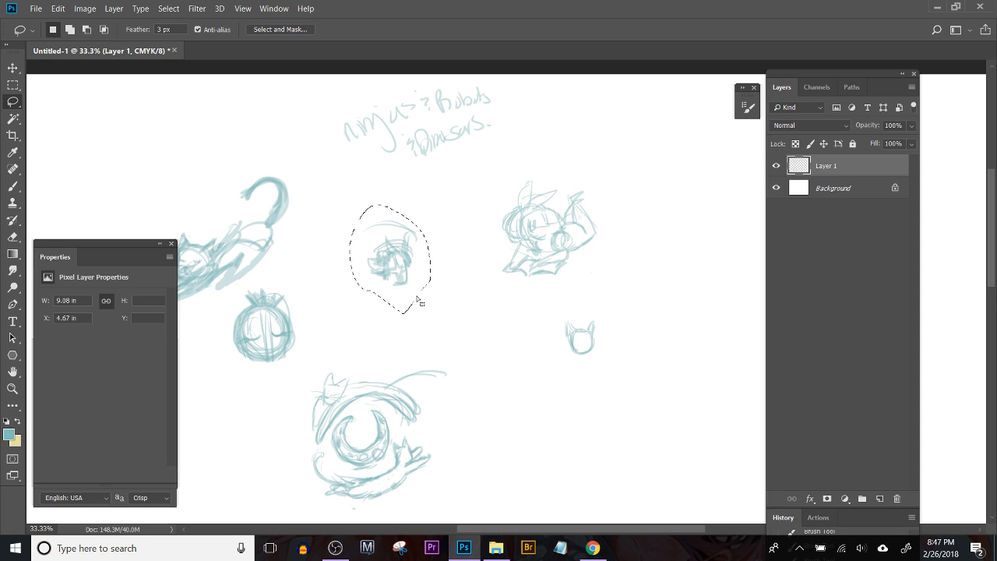
{"action": "key", "text": "v"}
{"action": "left_click_drag", "start_coordinate": [390, 261], "coordinate": [508, 456]}
{"action": "mouse_move", "coordinate": [495, 421]}
{"action": "left_mouse_down"}
{"action": "mouse_move", "coordinate": [372, 340]}
{"action": "mouse_move", "coordinate": [332, 260]}
{"action": "left_mouse_up"}
Step: Enlarge the moved figure with two free transforms, the first to about 221%, shifting it further into the empty space, and deselect it
{"action": "key", "text": "ctrl+t"}
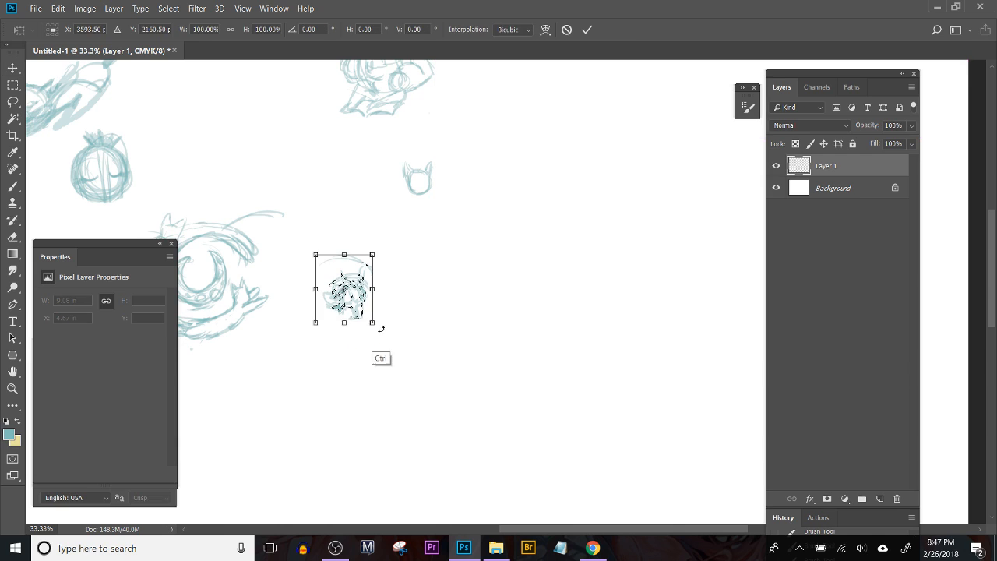
{"action": "left_click_drag", "start_coordinate": [375, 323], "coordinate": [441, 400]}
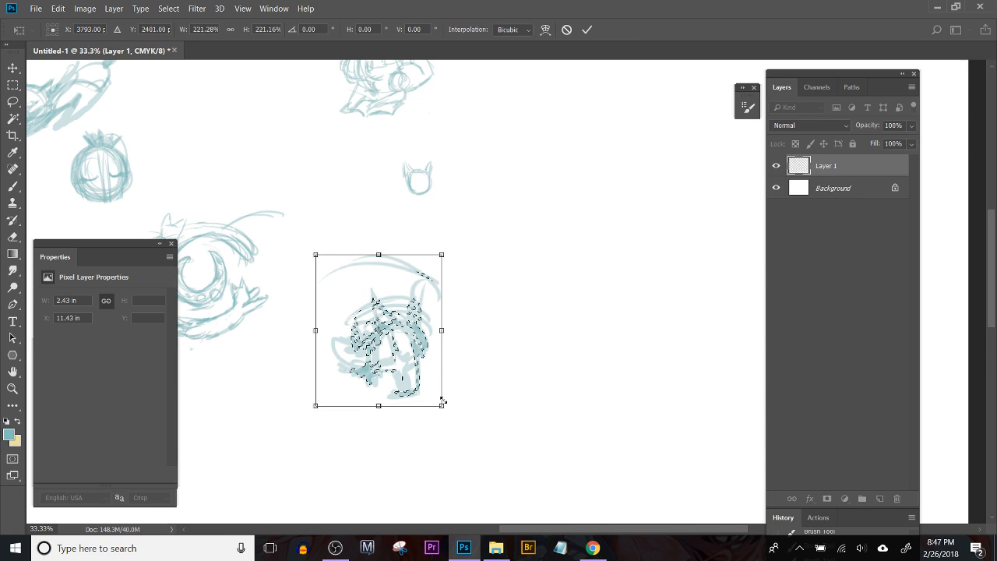
{"action": "key", "text": "Return"}
{"action": "mouse_move", "coordinate": [408, 313]}
{"action": "left_mouse_down"}
{"action": "mouse_move", "coordinate": [446, 334]}
{"action": "mouse_move", "coordinate": [453, 324]}
{"action": "left_mouse_up"}
{"action": "key", "text": "ctrl+t"}
{"action": "left_click_drag", "start_coordinate": [486, 418], "coordinate": [594, 532]}
{"action": "key", "text": "Return"}
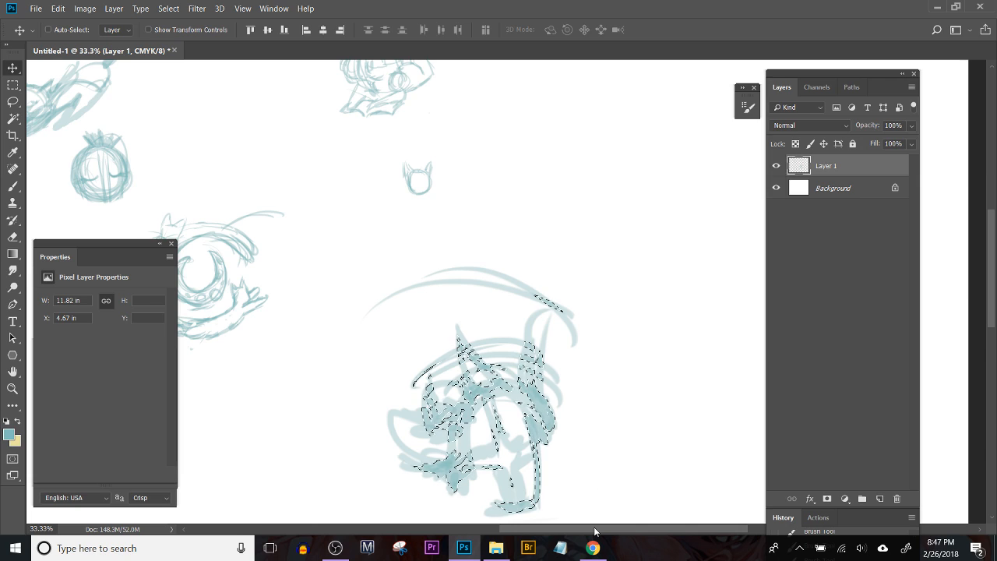
{"action": "key", "text": "ctrl+d"}
Step: Lower the fill of Layer 1 to fade the sketches and add a new layer above it
{"action": "left_click", "coordinate": [912, 148]}
{"action": "left_click", "coordinate": [910, 144]}
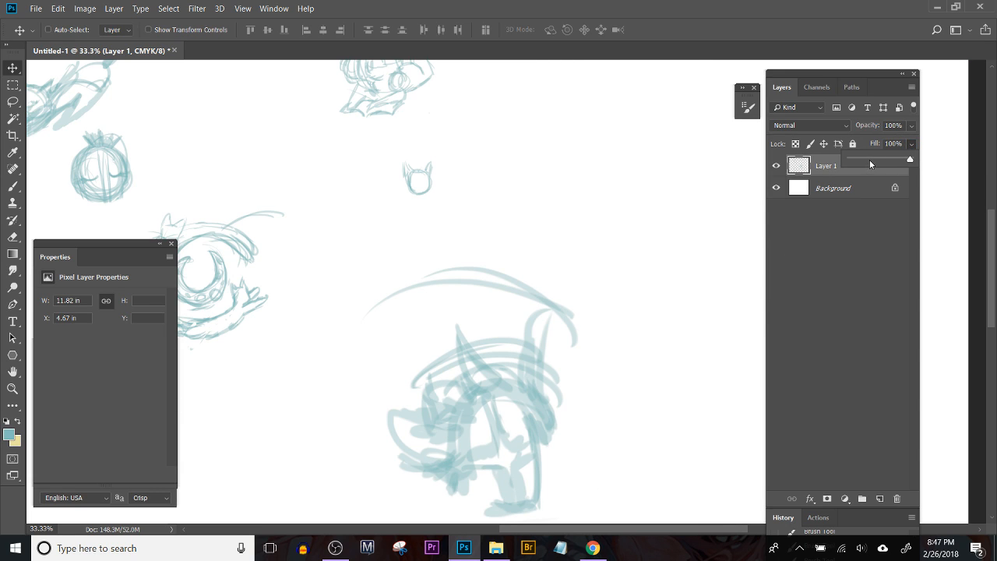
{"action": "left_click", "coordinate": [866, 161]}
{"action": "left_click", "coordinate": [838, 249]}
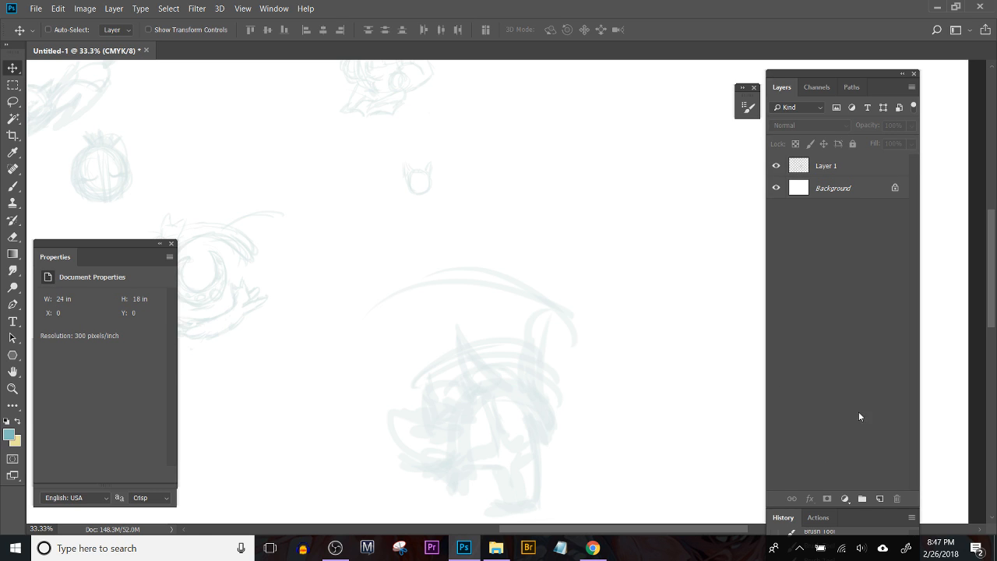
{"action": "left_click", "coordinate": [856, 174]}
{"action": "left_click", "coordinate": [880, 498]}
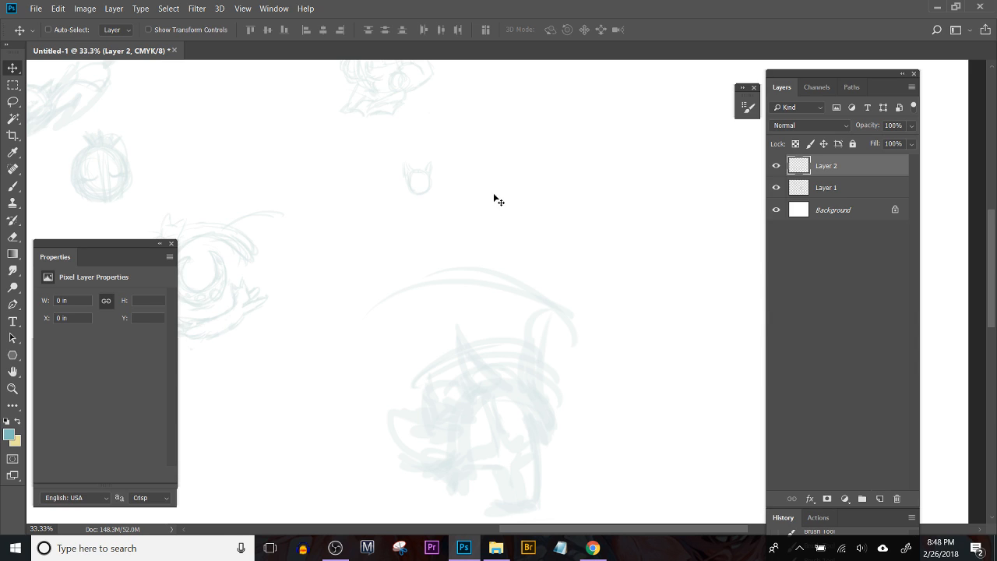
Step: Switch to the Brush tool, undo a test stroke, and set the foreground color to black
{"action": "key", "text": "b"}
{"action": "mouse_move", "coordinate": [472, 335]}
{"action": "left_mouse_down"}
{"action": "mouse_move", "coordinate": [574, 429]}
{"action": "mouse_move", "coordinate": [559, 369]}
{"action": "left_mouse_up"}
{"action": "key", "text": "ctrl+z"}
{"action": "key", "text": "x"}
{"action": "left_click", "coordinate": [9, 435]}
{"action": "left_click", "coordinate": [580, 342]}
{"action": "left_click", "coordinate": [876, 171]}
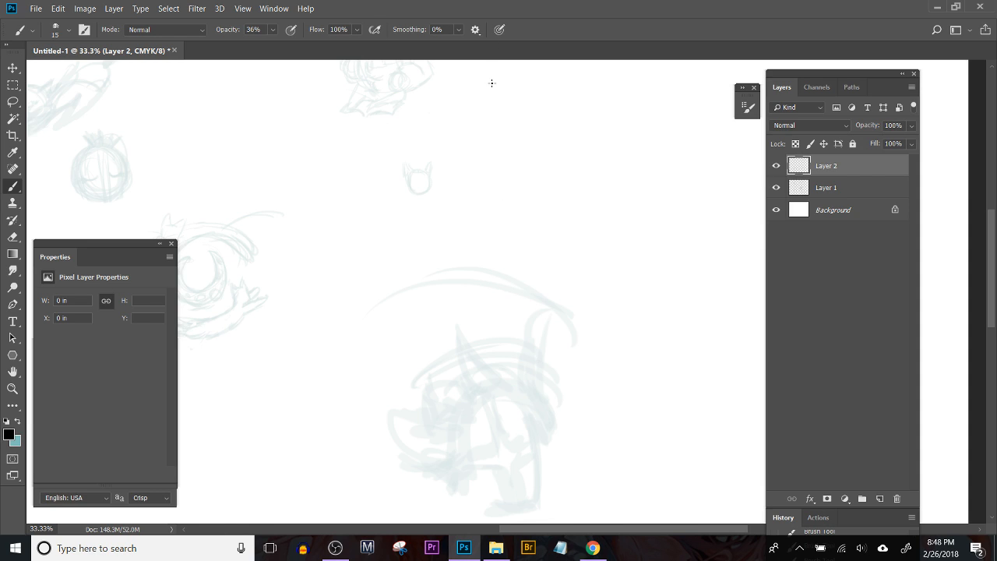
Step: Set the brush smoothing to 11% and try two strokes on Layer 2, undoing both
{"action": "left_click", "coordinate": [459, 29]}
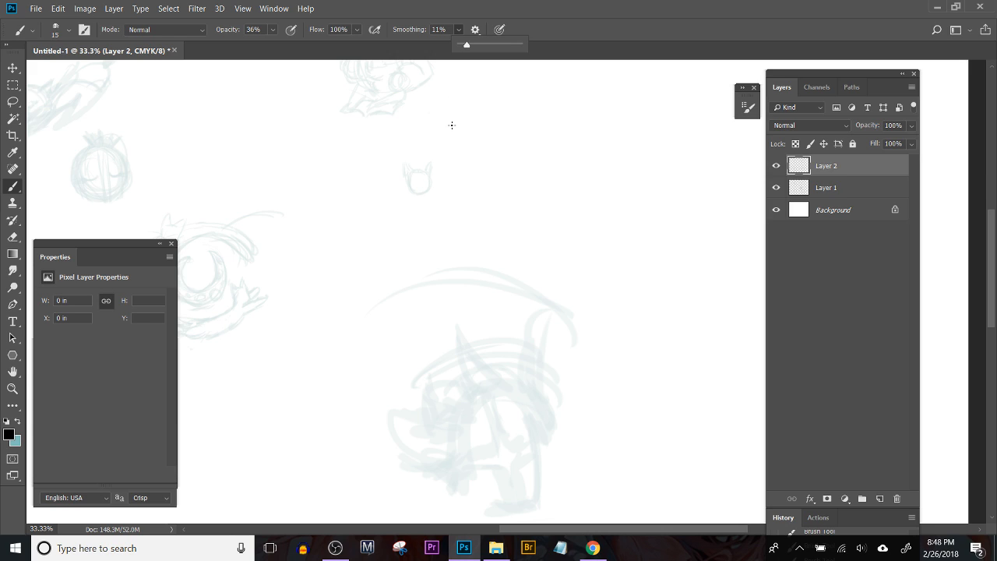
{"action": "mouse_move", "coordinate": [333, 201]}
{"action": "left_mouse_down"}
{"action": "mouse_move", "coordinate": [374, 198]}
{"action": "mouse_move", "coordinate": [380, 231]}
{"action": "left_mouse_up"}
{"action": "mouse_move", "coordinate": [396, 238]}
{"action": "left_mouse_down"}
{"action": "mouse_move", "coordinate": [468, 248]}
{"action": "mouse_move", "coordinate": [497, 225]}
{"action": "left_mouse_up"}
{"action": "key", "text": "ctrl+alt+z"}
{"action": "key", "text": "ctrl+alt+z"}
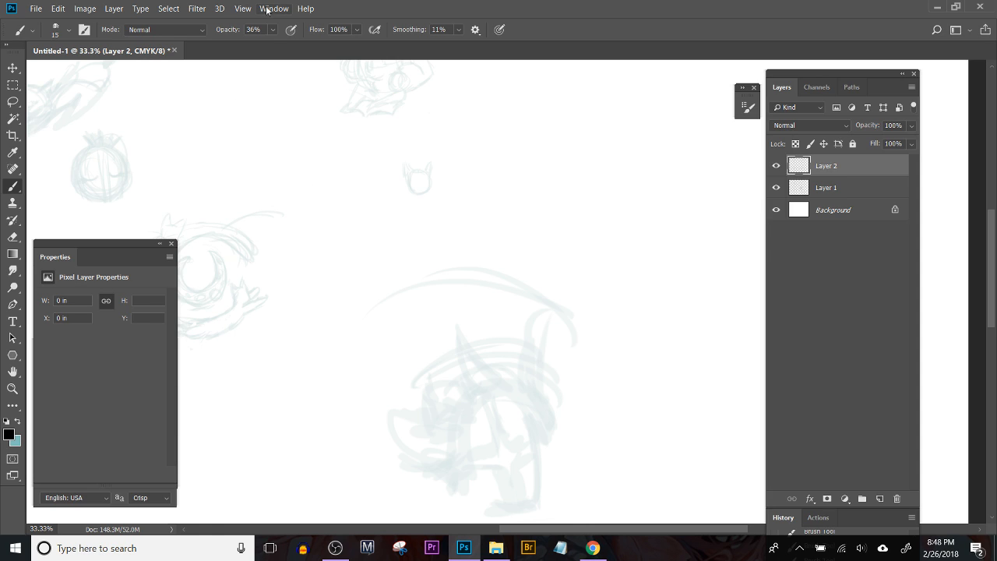
Step: Set the brush opacity to 100% and try two long strokes on Layer 2, undoing them
{"action": "left_click", "coordinate": [272, 30]}
{"action": "mouse_move", "coordinate": [284, 45]}
{"action": "left_mouse_down"}
{"action": "mouse_move", "coordinate": [312, 69]}
{"action": "mouse_move", "coordinate": [351, 13]}
{"action": "left_mouse_up"}
{"action": "left_click_drag", "start_coordinate": [256, 190], "coordinate": [281, 218]}
{"action": "mouse_move", "coordinate": [296, 289]}
{"action": "left_mouse_down"}
{"action": "mouse_move", "coordinate": [421, 324]}
{"action": "mouse_move", "coordinate": [701, 348]}
{"action": "left_mouse_up"}
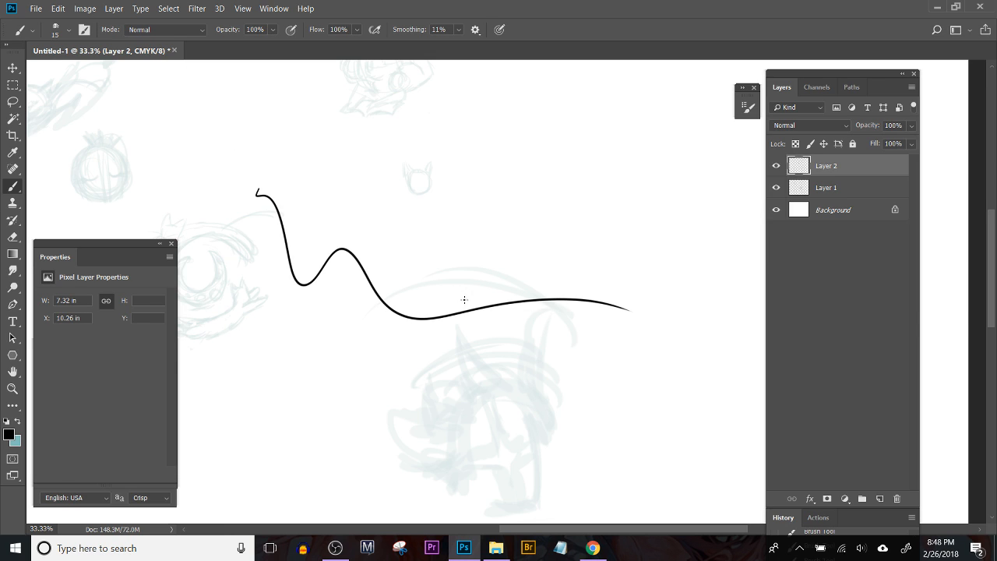
{"action": "key", "text": "ctrl+z"}
{"action": "mouse_move", "coordinate": [224, 288]}
{"action": "left_mouse_down"}
{"action": "mouse_move", "coordinate": [272, 240]}
{"action": "mouse_move", "coordinate": [372, 233]}
{"action": "mouse_move", "coordinate": [459, 253]}
{"action": "mouse_move", "coordinate": [544, 185]}
{"action": "mouse_move", "coordinate": [473, 356]}
{"action": "mouse_move", "coordinate": [311, 335]}
{"action": "mouse_move", "coordinate": [360, 454]}
{"action": "mouse_move", "coordinate": [491, 372]}
{"action": "mouse_move", "coordinate": [506, 323]}
{"action": "left_mouse_up"}
{"action": "key", "text": "ctrl+z"}
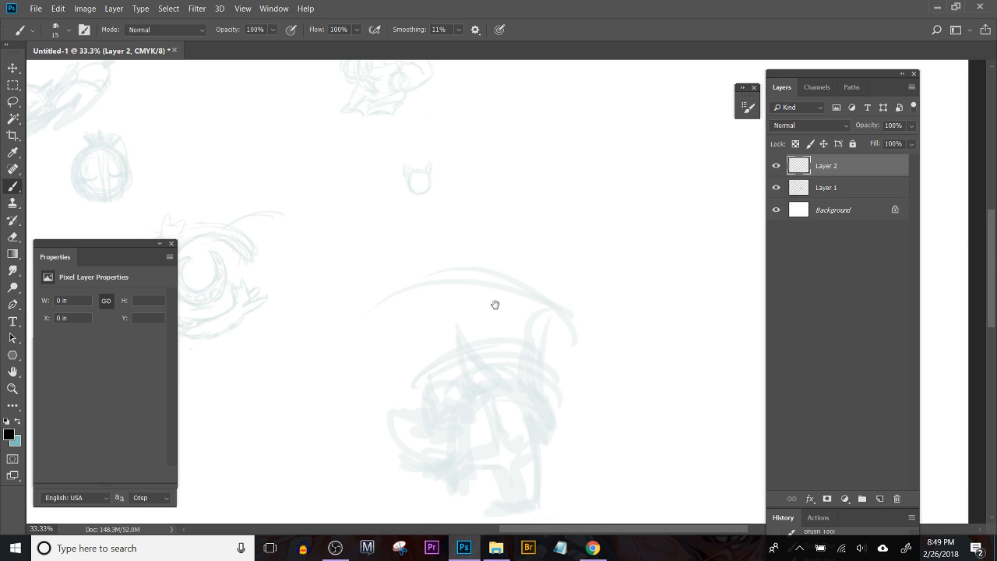
Step: Try a thin black arc on Layer 2 along the large curve above the faded figure
{"action": "left_click_drag", "start_coordinate": [496, 303], "coordinate": [447, 272]}
{"action": "left_click", "coordinate": [513, 278]}
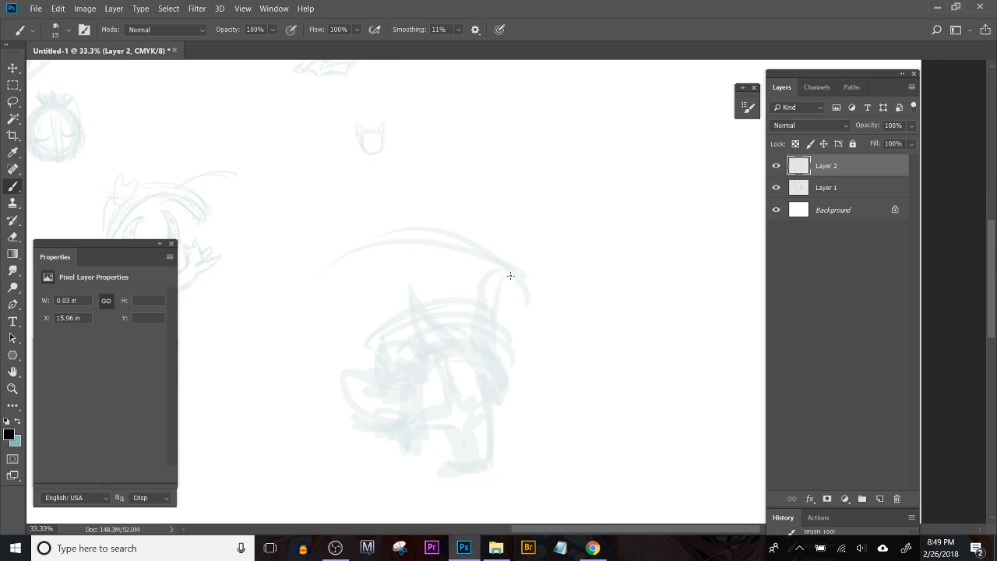
{"action": "mouse_move", "coordinate": [343, 320]}
{"action": "left_mouse_down"}
{"action": "mouse_move", "coordinate": [409, 245]}
{"action": "mouse_move", "coordinate": [478, 247]}
{"action": "left_mouse_up"}
{"action": "key", "text": "ctrl+z"}
{"action": "left_click_drag", "start_coordinate": [328, 329], "coordinate": [480, 238]}
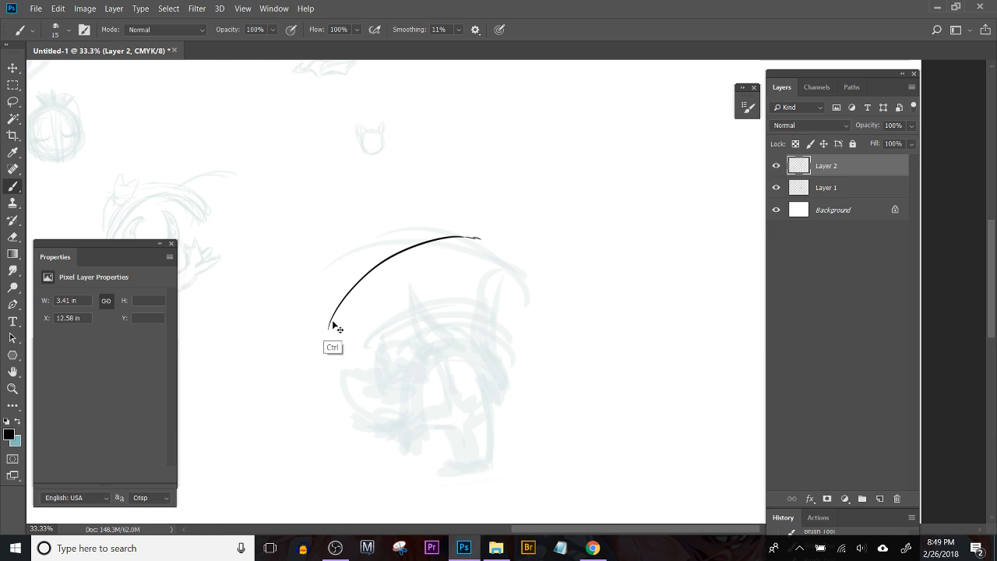
Step: Increase the brush size to 40, undo the thin arc, and redraw it as a thick brow-like arc above the figure
{"action": "key", "text": "bracketright"}
{"action": "key", "text": "bracketright"}
{"action": "key", "text": "bracketright"}
{"action": "key", "text": "bracketright"}
{"action": "key", "text": "bracketright"}
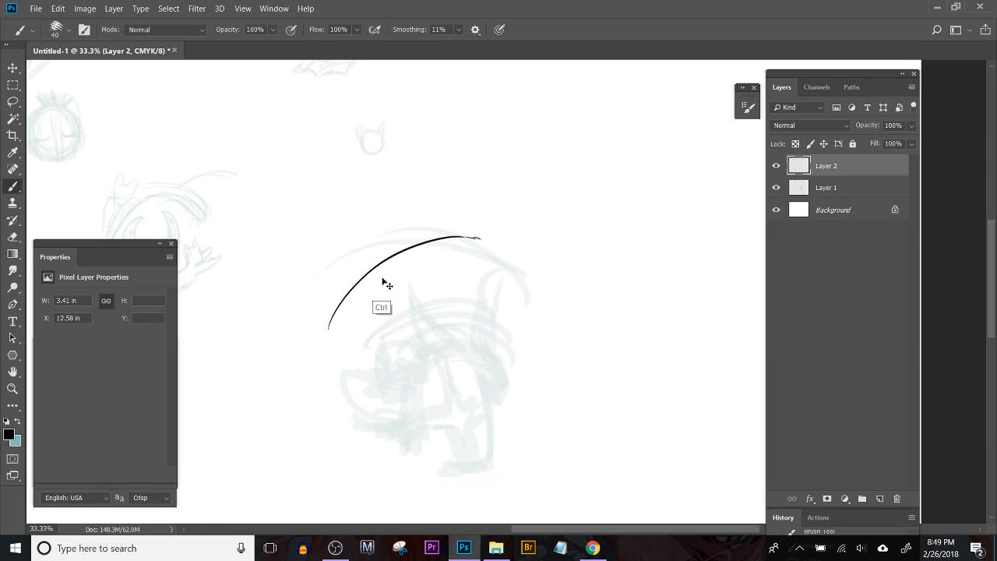
{"action": "key", "text": "ctrl+alt+z"}
{"action": "key", "text": "ctrl+alt+z"}
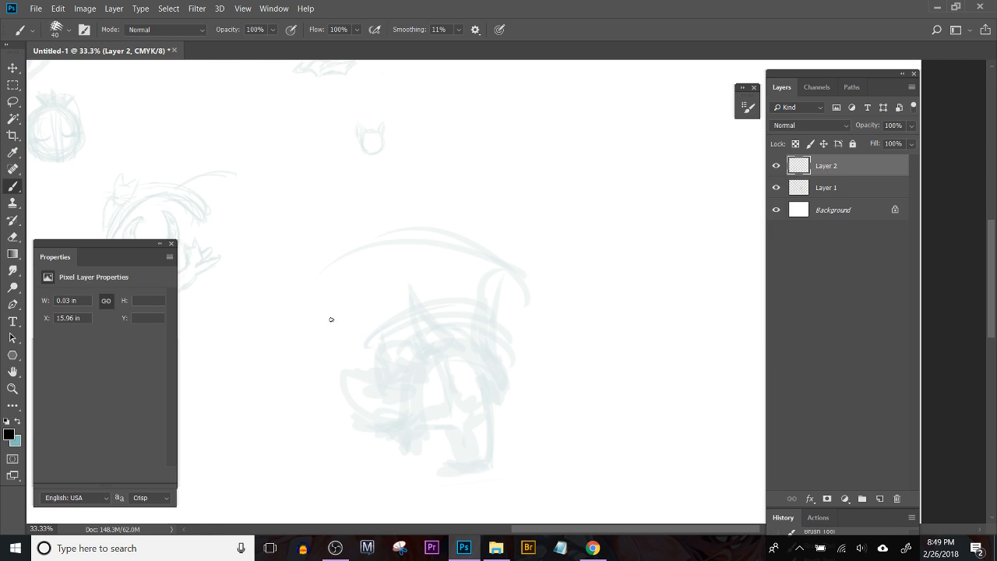
{"action": "mouse_move", "coordinate": [323, 331]}
{"action": "left_mouse_down"}
{"action": "mouse_move", "coordinate": [461, 239]}
{"action": "mouse_move", "coordinate": [489, 249]}
{"action": "left_mouse_up"}
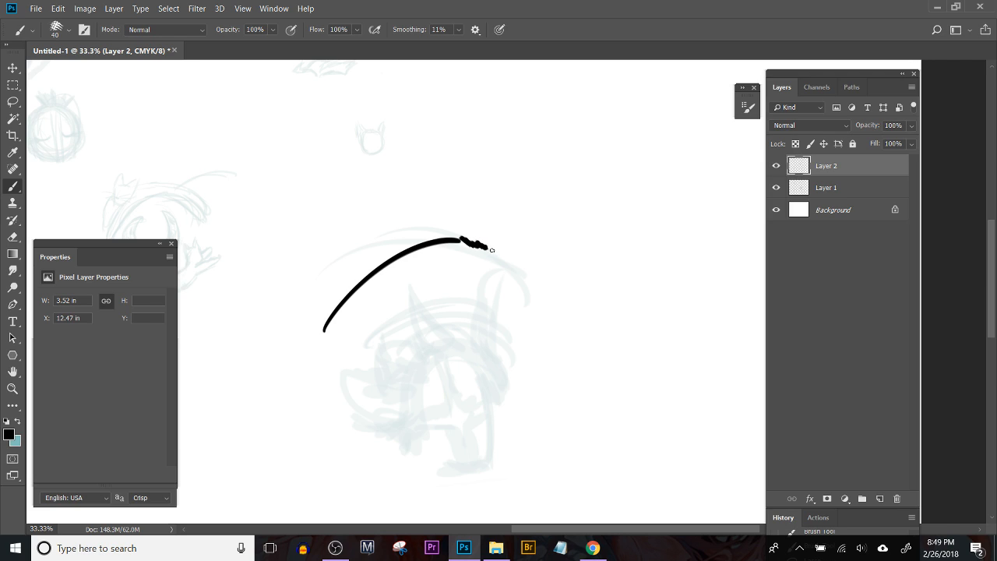
Step: Draw a thick arch over the figure's back as the upper eyelid, extending it down one side, and undo the extra stroke
{"action": "mouse_move", "coordinate": [409, 369]}
{"action": "left_mouse_down"}
{"action": "mouse_move", "coordinate": [407, 450]}
{"action": "mouse_move", "coordinate": [430, 346]}
{"action": "mouse_move", "coordinate": [459, 339]}
{"action": "mouse_move", "coordinate": [500, 396]}
{"action": "left_mouse_up"}
{"action": "left_click_drag", "start_coordinate": [404, 421], "coordinate": [404, 459]}
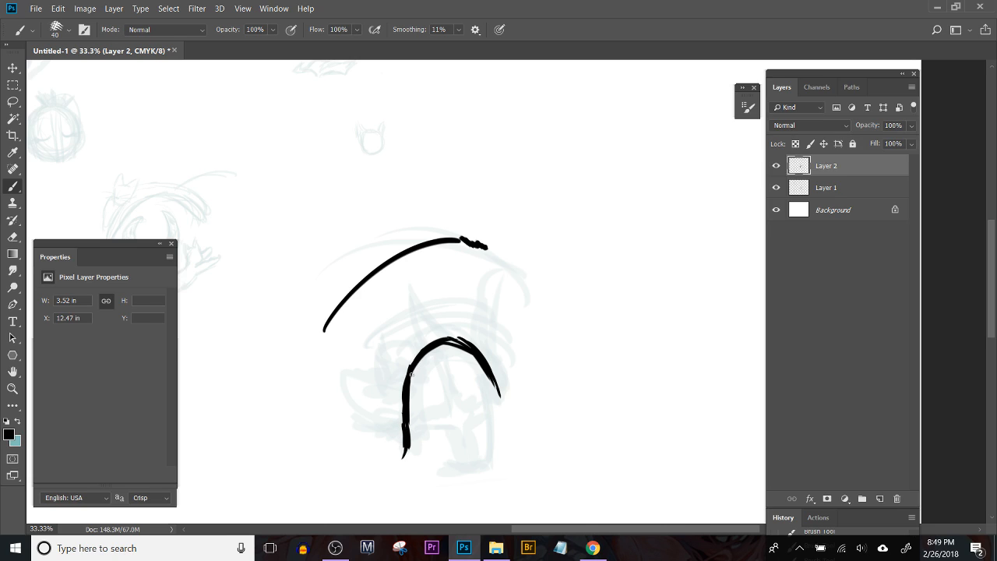
{"action": "mouse_move", "coordinate": [404, 381]}
{"action": "left_mouse_down"}
{"action": "mouse_move", "coordinate": [431, 351]}
{"action": "mouse_move", "coordinate": [463, 343]}
{"action": "left_mouse_up"}
{"action": "key", "text": "ctrl+z"}
Step: Try several crease lines between the brow arc and the thick eyelid arch, undoing each one
{"action": "left_click_drag", "start_coordinate": [438, 317], "coordinate": [480, 310]}
{"action": "key", "text": "ctrl+z"}
{"action": "left_click_drag", "start_coordinate": [379, 375], "coordinate": [492, 311]}
{"action": "key", "text": "ctrl+z"}
{"action": "mouse_move", "coordinate": [366, 372]}
{"action": "left_mouse_down"}
{"action": "mouse_move", "coordinate": [425, 317]}
{"action": "mouse_move", "coordinate": [489, 310]}
{"action": "left_mouse_up"}
{"action": "key", "text": "ctrl+z"}
{"action": "left_click_drag", "start_coordinate": [369, 350], "coordinate": [490, 312]}
{"action": "key", "text": "ctrl+z"}
Step: Reduce the brush size to 30 and draw a thin crease line above the eyelid arch, undoing two attempts first
{"action": "key", "text": "bracketleft"}
{"action": "key", "text": "bracketleft"}
{"action": "left_click_drag", "start_coordinate": [369, 355], "coordinate": [499, 302]}
{"action": "key", "text": "ctrl+z"}
{"action": "left_click_drag", "start_coordinate": [376, 348], "coordinate": [486, 322]}
{"action": "key", "text": "ctrl+alt+z"}
{"action": "mouse_move", "coordinate": [374, 352]}
{"action": "left_mouse_down"}
{"action": "mouse_move", "coordinate": [390, 329]}
{"action": "mouse_move", "coordinate": [460, 307]}
{"action": "mouse_move", "coordinate": [488, 317]}
{"action": "left_mouse_up"}
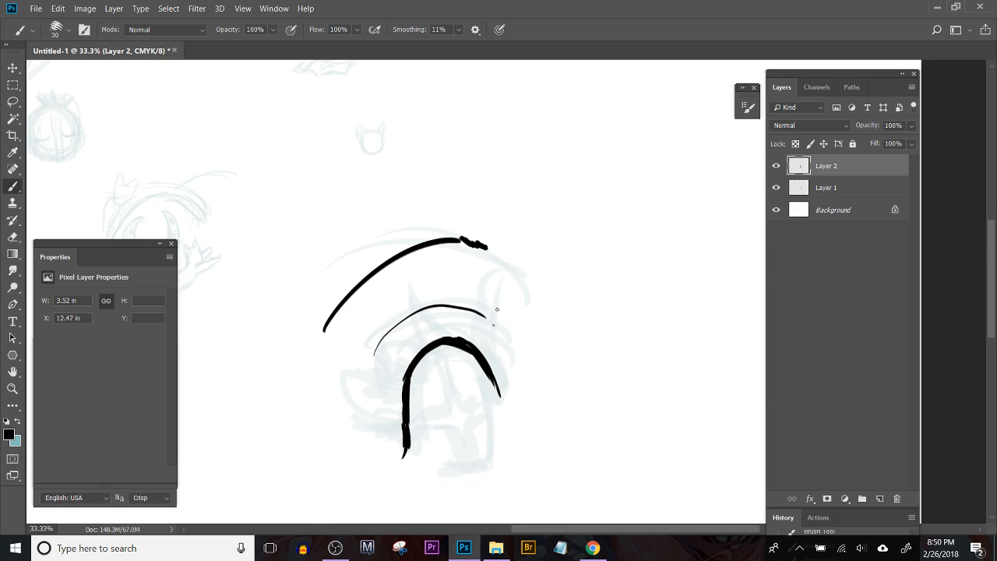
Step: Draw a short line inside the eye and a curved bottom edge, undoing and redrawing the end of the curve
{"action": "left_click_drag", "start_coordinate": [433, 360], "coordinate": [441, 394]}
{"action": "mouse_move", "coordinate": [417, 442]}
{"action": "left_mouse_down"}
{"action": "mouse_move", "coordinate": [466, 469]}
{"action": "mouse_move", "coordinate": [444, 463]}
{"action": "mouse_move", "coordinate": [495, 441]}
{"action": "left_mouse_up"}
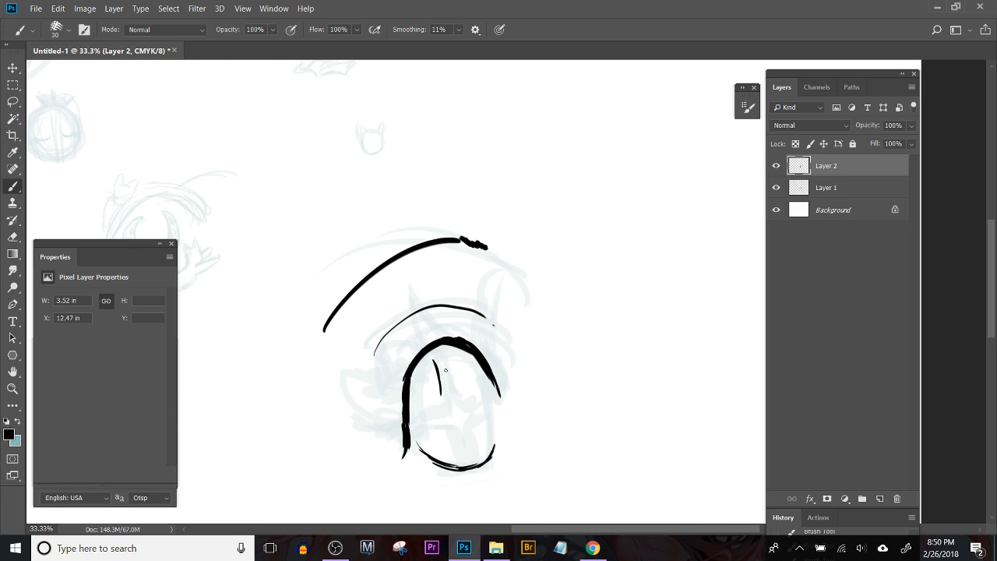
{"action": "key", "text": "ctrl+alt"}
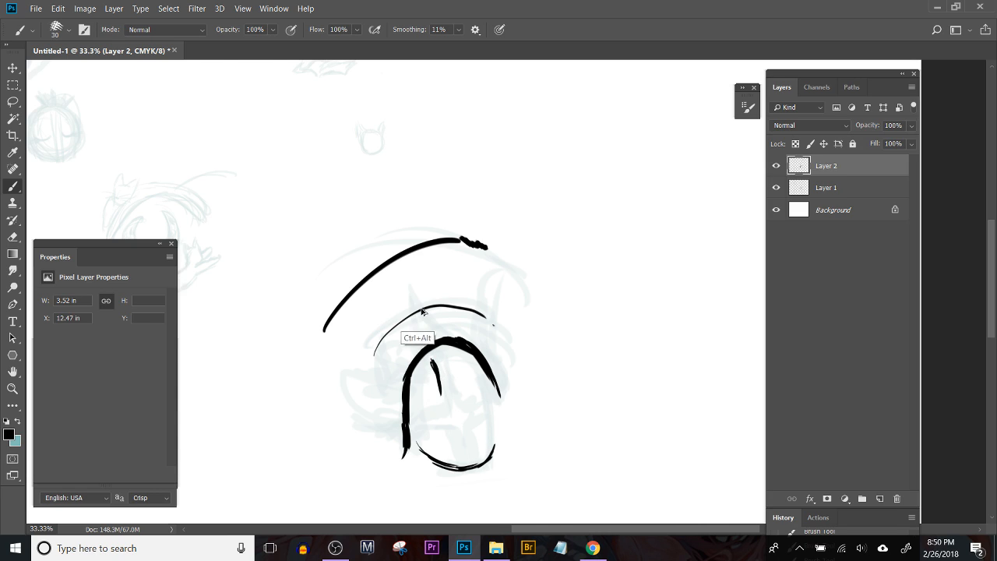
{"action": "key", "text": "ctrl+alt+z"}
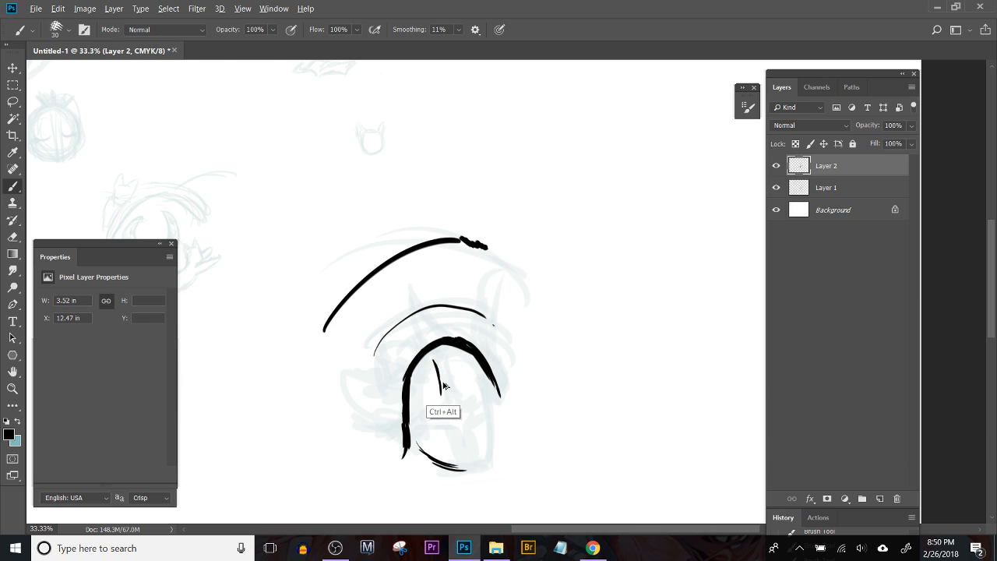
{"action": "mouse_move", "coordinate": [468, 465]}
{"action": "left_mouse_down"}
{"action": "mouse_move", "coordinate": [486, 466]}
{"action": "mouse_move", "coordinate": [493, 451]}
{"action": "left_mouse_up"}
Step: Draw the inner side of the eye down to the bottom curve, redoing it twice, and reinforce the lower edge
{"action": "left_click_drag", "start_coordinate": [481, 375], "coordinate": [493, 436]}
{"action": "key", "text": "ctrl+alt+z"}
{"action": "left_click_drag", "start_coordinate": [475, 361], "coordinate": [490, 436]}
{"action": "key", "text": "ctrl+alt+z"}
{"action": "mouse_move", "coordinate": [477, 362]}
{"action": "left_mouse_down"}
{"action": "mouse_move", "coordinate": [493, 455]}
{"action": "mouse_move", "coordinate": [501, 452]}
{"action": "left_mouse_up"}
{"action": "left_click_drag", "start_coordinate": [425, 464], "coordinate": [447, 470]}
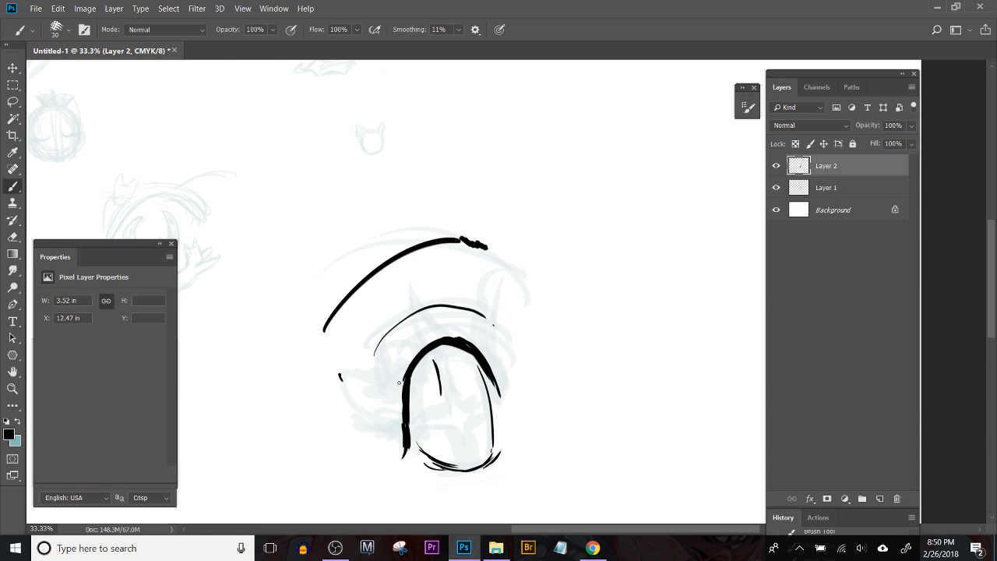
Step: Try curved eyelashes sweeping outward from the thick side of the eye, undoing and redrawing the strokes
{"action": "mouse_move", "coordinate": [404, 384]}
{"action": "left_mouse_down"}
{"action": "mouse_move", "coordinate": [350, 363]}
{"action": "mouse_move", "coordinate": [404, 382]}
{"action": "left_mouse_up"}
{"action": "key", "text": "ctrl+z"}
{"action": "key", "text": "ctrl+z"}
{"action": "mouse_move", "coordinate": [345, 380]}
{"action": "left_mouse_down"}
{"action": "mouse_move", "coordinate": [411, 377]}
{"action": "mouse_move", "coordinate": [569, 411]}
{"action": "left_mouse_up"}
{"action": "left_click", "coordinate": [471, 415]}
{"action": "key", "text": "ctrl+z"}
{"action": "key", "text": "ctrl+alt+z"}
{"action": "key", "text": "ctrl+alt+z"}
{"action": "mouse_move", "coordinate": [405, 380]}
{"action": "left_mouse_down"}
{"action": "mouse_move", "coordinate": [351, 375]}
{"action": "mouse_move", "coordinate": [378, 400]}
{"action": "mouse_move", "coordinate": [354, 398]}
{"action": "left_mouse_up"}
{"action": "key", "text": "ctrl+z"}
{"action": "key", "text": "ctrl+z"}
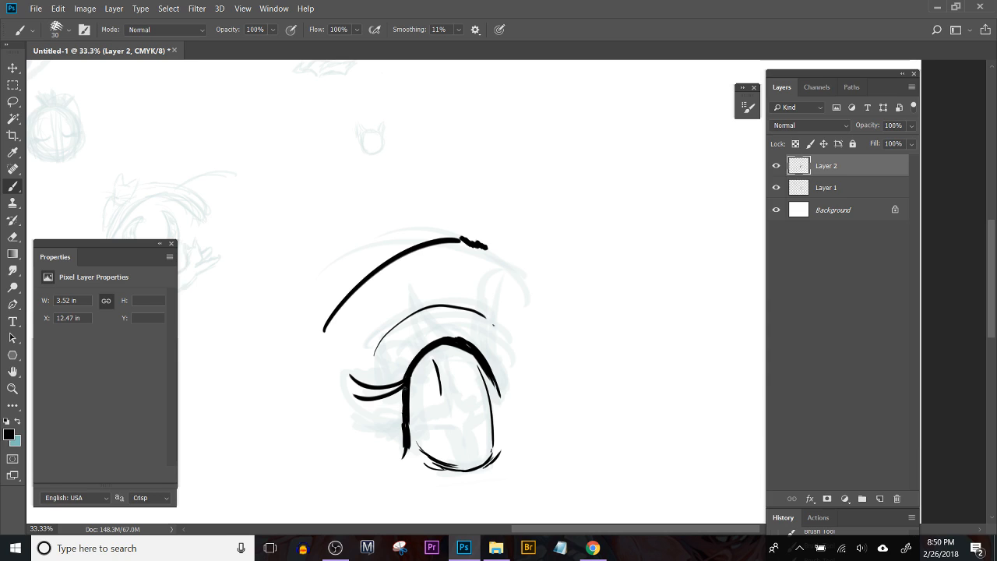
Step: Add more lashes down the thick side of the eye, and undo back to the first lash
{"action": "left_click_drag", "start_coordinate": [404, 391], "coordinate": [369, 412]}
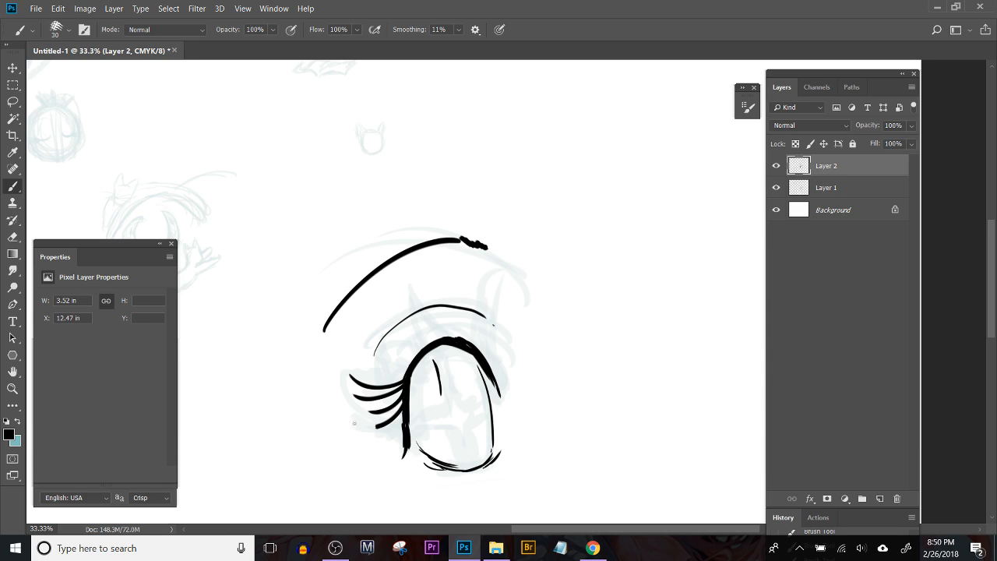
{"action": "key", "text": "ctrl+alt+z"}
{"action": "key", "text": "ctrl+alt+z"}
{"action": "key", "text": "ctrl+alt+z"}
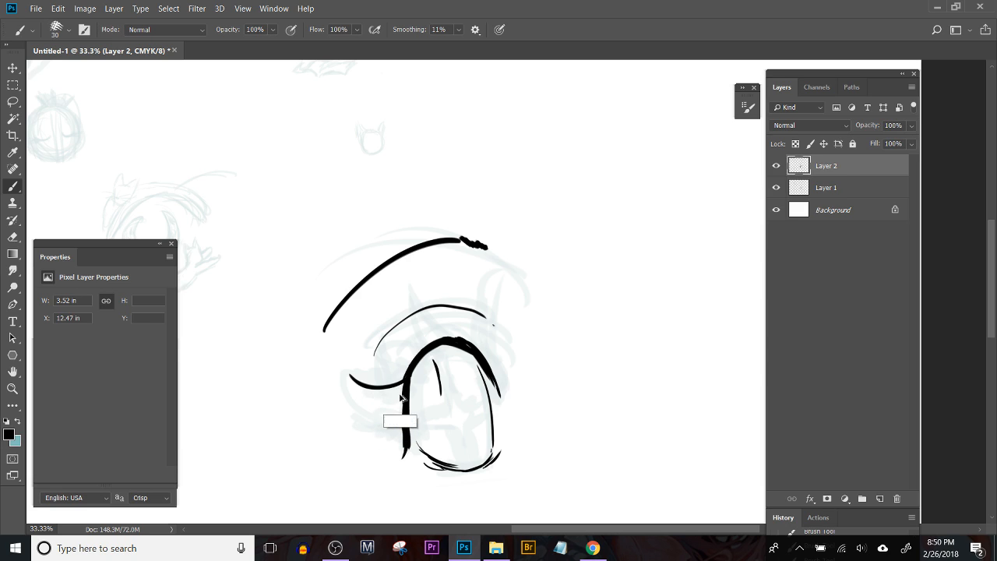
Step: Redraw the top lash longer from the eye's outer corner and try further lashes beneath it
{"action": "left_click_drag", "start_coordinate": [406, 376], "coordinate": [339, 378]}
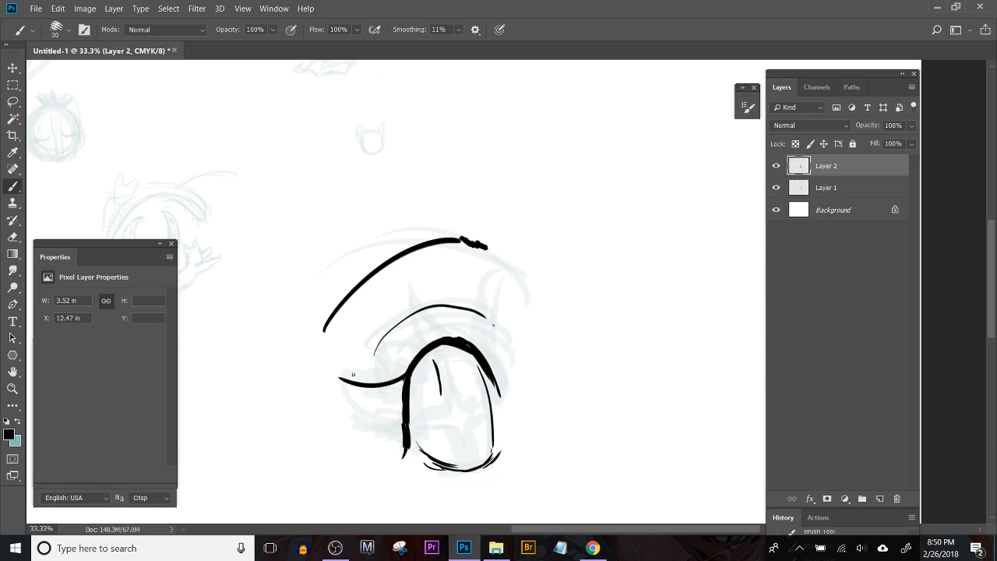
{"action": "mouse_move", "coordinate": [399, 384]}
{"action": "left_mouse_down"}
{"action": "mouse_move", "coordinate": [369, 379]}
{"action": "mouse_move", "coordinate": [403, 380]}
{"action": "mouse_move", "coordinate": [390, 400]}
{"action": "mouse_move", "coordinate": [363, 406]}
{"action": "mouse_move", "coordinate": [403, 385]}
{"action": "left_mouse_up"}
{"action": "key", "text": "ctrl+alt+z"}
{"action": "key", "text": "ctrl+alt+z"}
{"action": "key", "text": "ctrl+alt+z"}
{"action": "mouse_move", "coordinate": [345, 405]}
{"action": "left_mouse_down"}
{"action": "mouse_move", "coordinate": [399, 392]}
{"action": "mouse_move", "coordinate": [375, 395]}
{"action": "mouse_move", "coordinate": [400, 398]}
{"action": "mouse_move", "coordinate": [358, 416]}
{"action": "left_mouse_up"}
{"action": "key", "text": "ctrl+alt+z"}
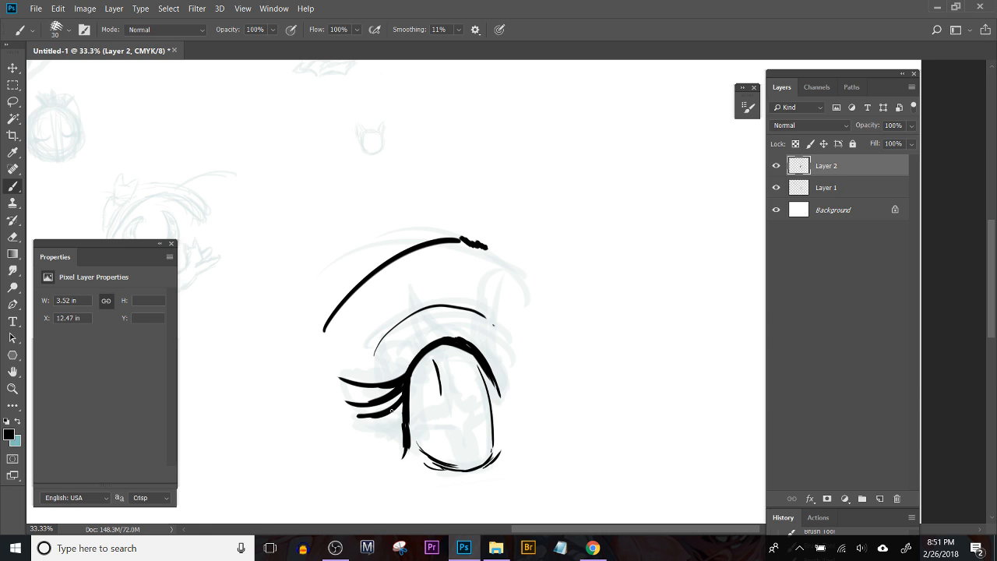
Step: Redraw the third lash, add a fourth below it, and undo all lashes except the top one
{"action": "key", "text": "ctrl+alt+z"}
{"action": "mouse_move", "coordinate": [403, 390]}
{"action": "left_mouse_down"}
{"action": "mouse_move", "coordinate": [370, 418]}
{"action": "mouse_move", "coordinate": [391, 412]}
{"action": "mouse_move", "coordinate": [358, 426]}
{"action": "left_mouse_up"}
{"action": "key", "text": "ctrl+alt+z"}
{"action": "key", "text": "ctrl+alt+z"}
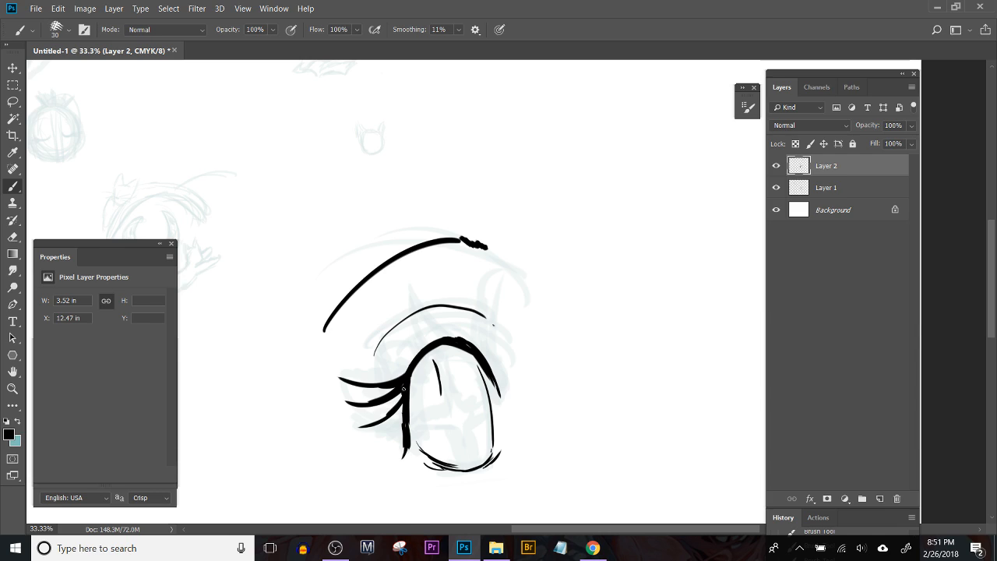
{"action": "left_click_drag", "start_coordinate": [404, 421], "coordinate": [357, 438]}
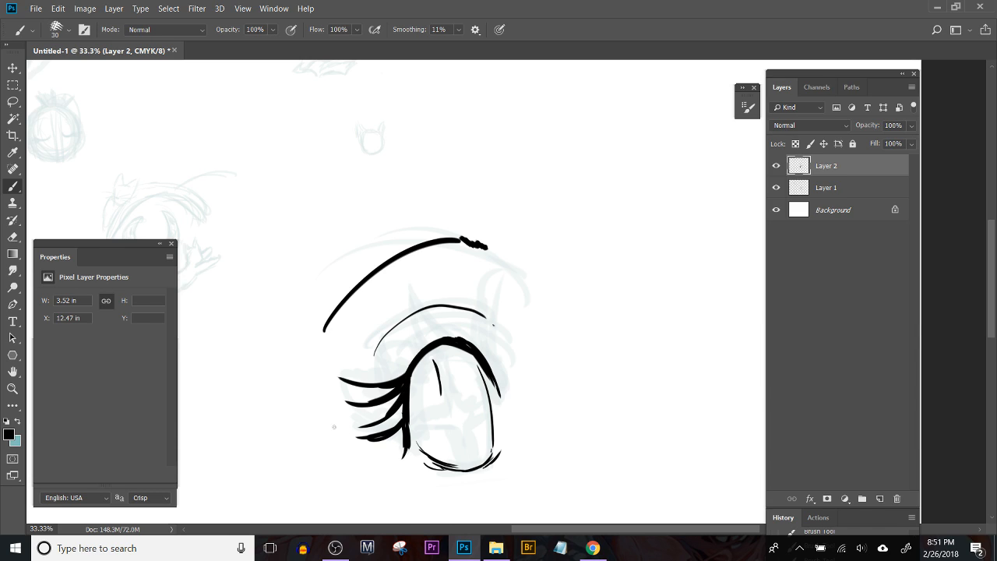
{"action": "key", "text": "ctrl+alt+z"}
{"action": "key", "text": "ctrl+alt+z"}
{"action": "key", "text": "ctrl+alt+z"}
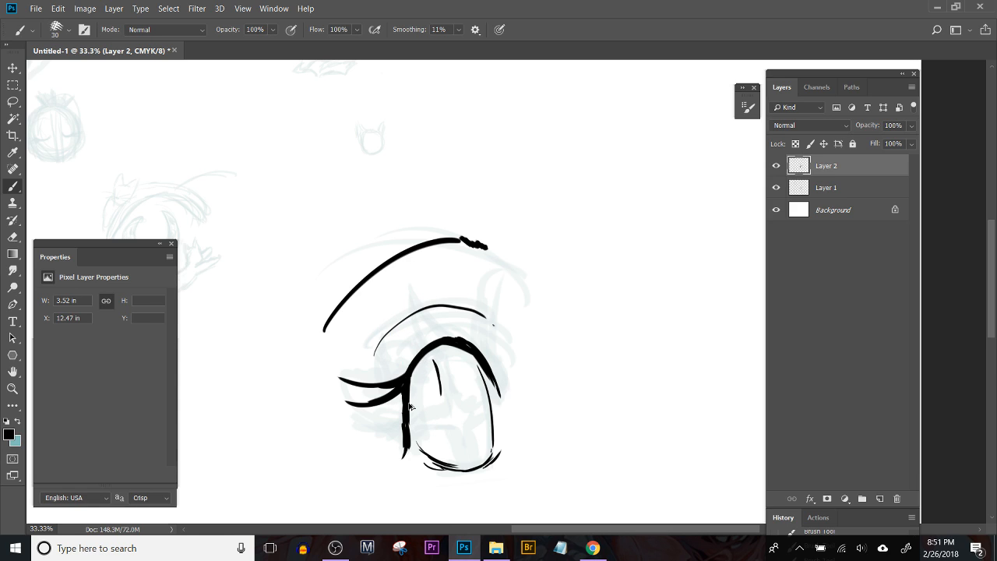
{"action": "key", "text": "ctrl+alt+z"}
{"action": "key", "text": "ctrl+alt+z"}
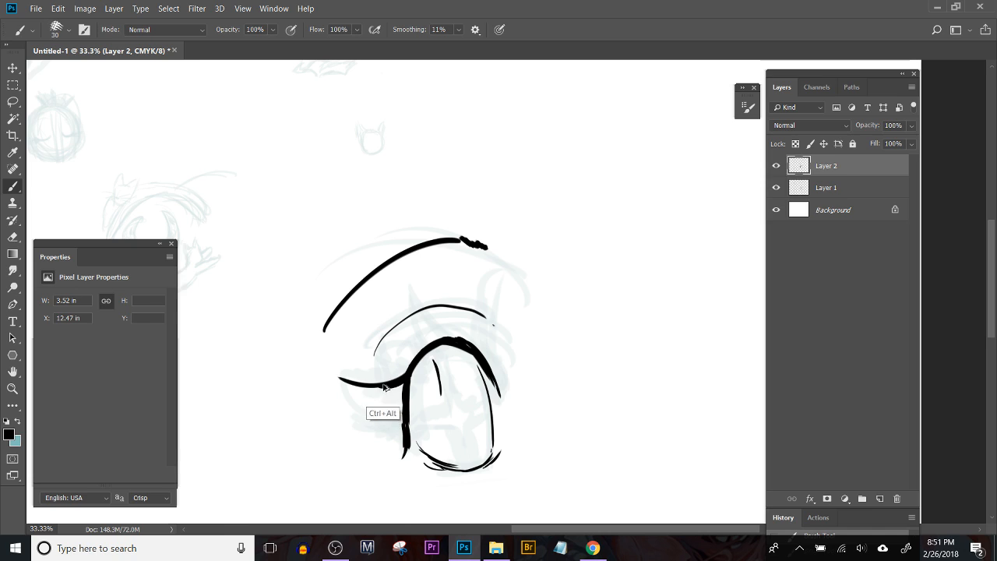
Step: Lasso the remaining top lash, delete it, and deselect
{"action": "key", "text": "l"}
{"action": "mouse_move", "coordinate": [387, 372]}
{"action": "left_mouse_down"}
{"action": "mouse_move", "coordinate": [323, 375]}
{"action": "mouse_move", "coordinate": [374, 425]}
{"action": "mouse_move", "coordinate": [398, 366]}
{"action": "left_mouse_up"}
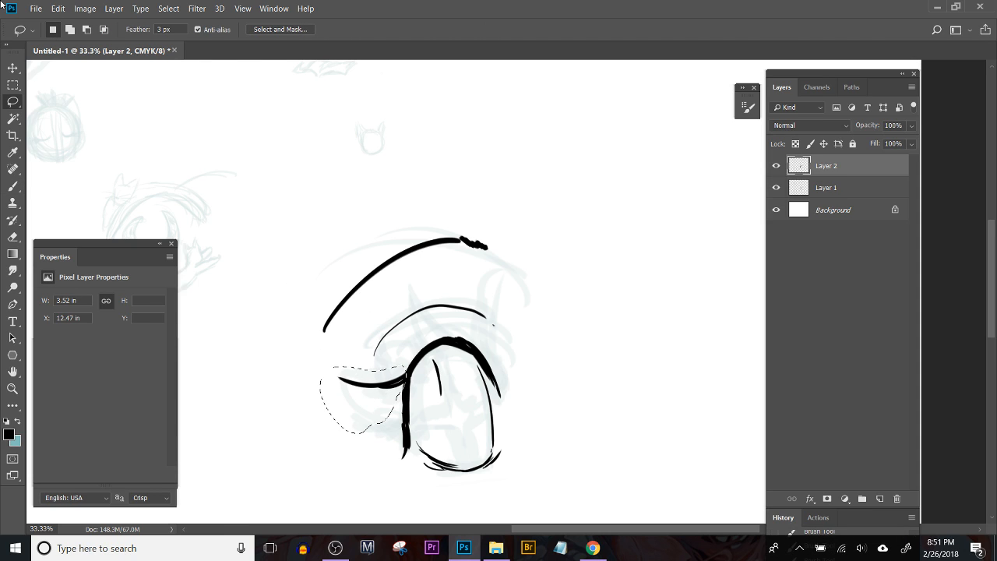
{"action": "key", "text": "Delete"}
{"action": "key", "text": "ctrl+d"}
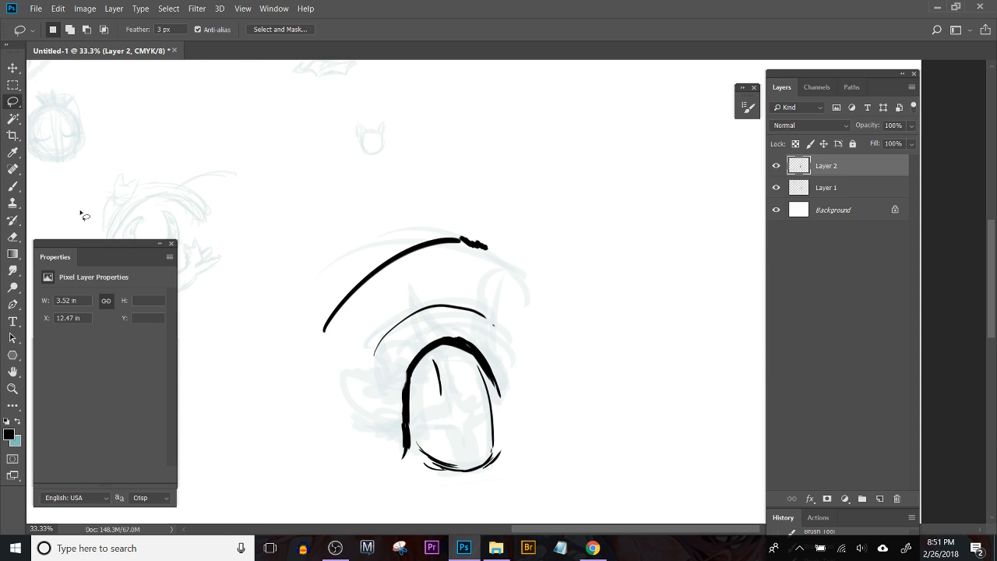
Step: Return to the Brush tool and browse the brush presets down to the Kyle_RealWC_blenders group without changing the brush
{"action": "key", "text": "b"}
{"action": "left_click", "coordinate": [70, 33]}
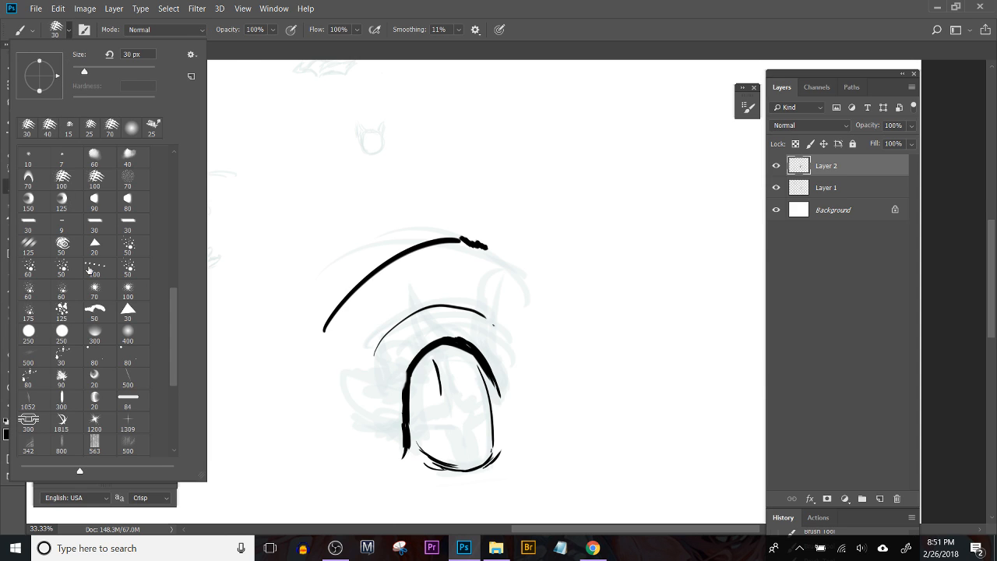
{"action": "left_click_drag", "start_coordinate": [171, 347], "coordinate": [170, 415]}
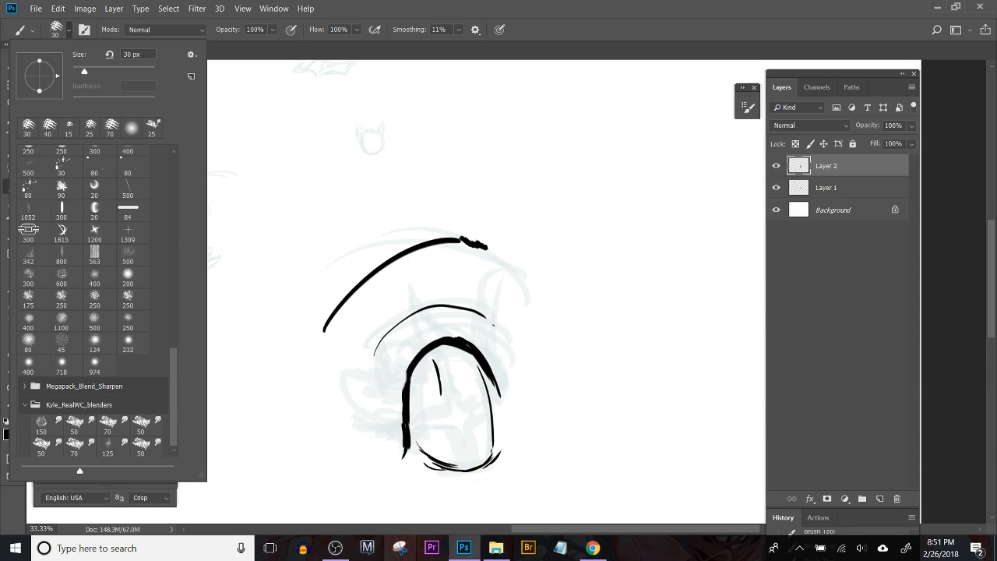
{"action": "key", "text": "Escape"}
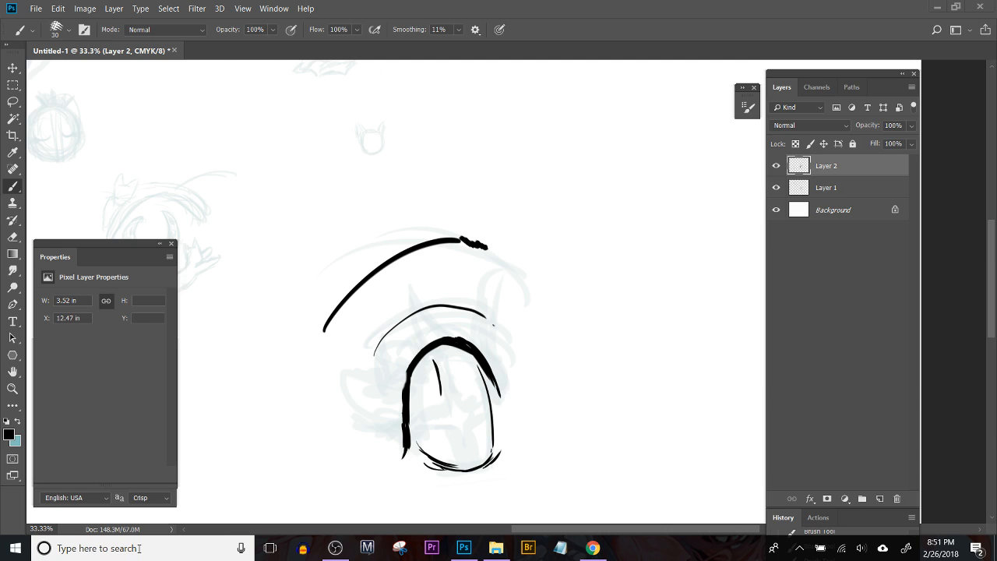
Step: Search Windows for Adobe Illustrator and dismiss the search
{"action": "left_click", "coordinate": [140, 548]}
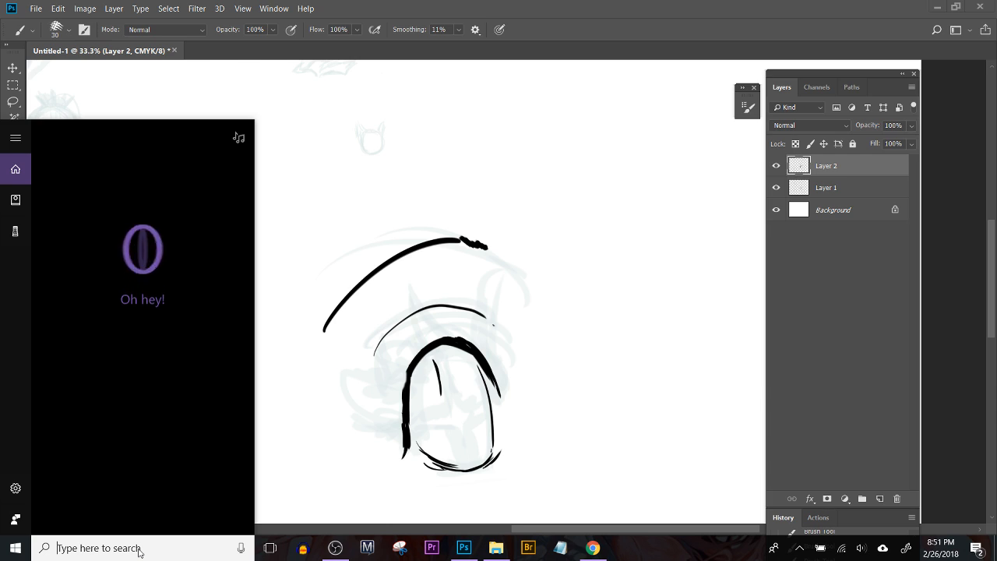
{"action": "type", "text": "i"}
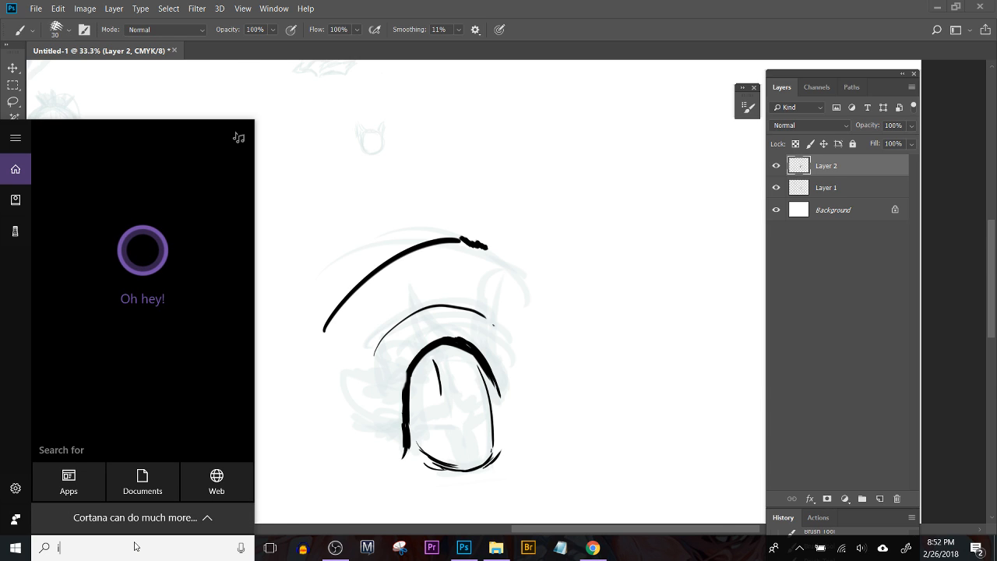
{"action": "type", "text": "l"}
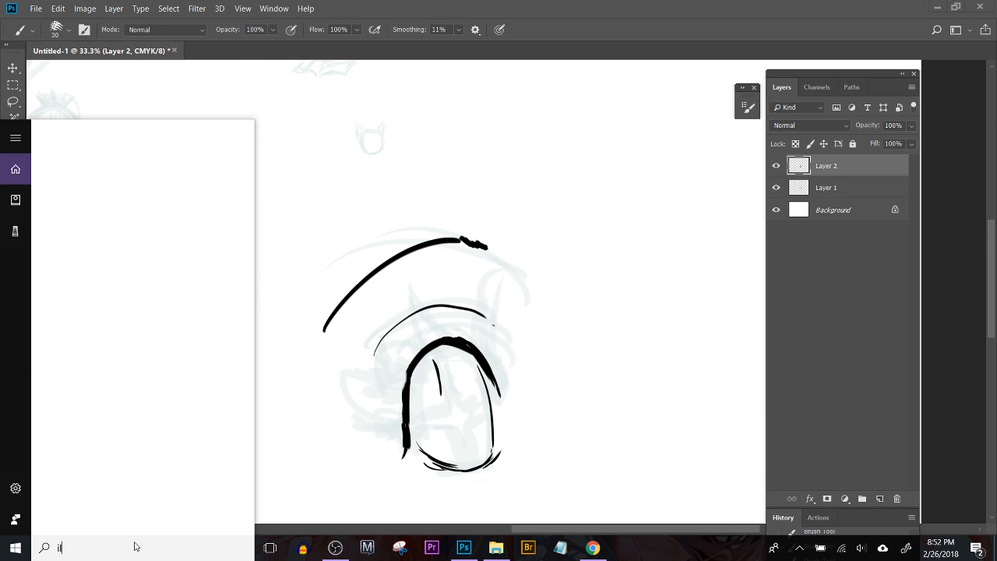
{"action": "type", "text": "llu"}
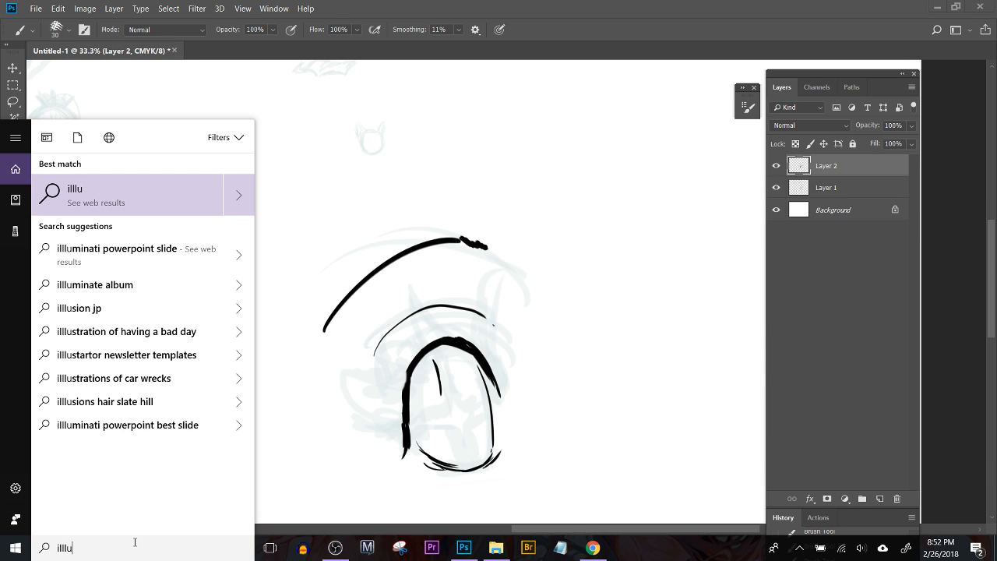
{"action": "key", "text": "BackSpace"}
{"action": "key", "text": "BackSpace"}
{"action": "key", "text": "BackSpace"}
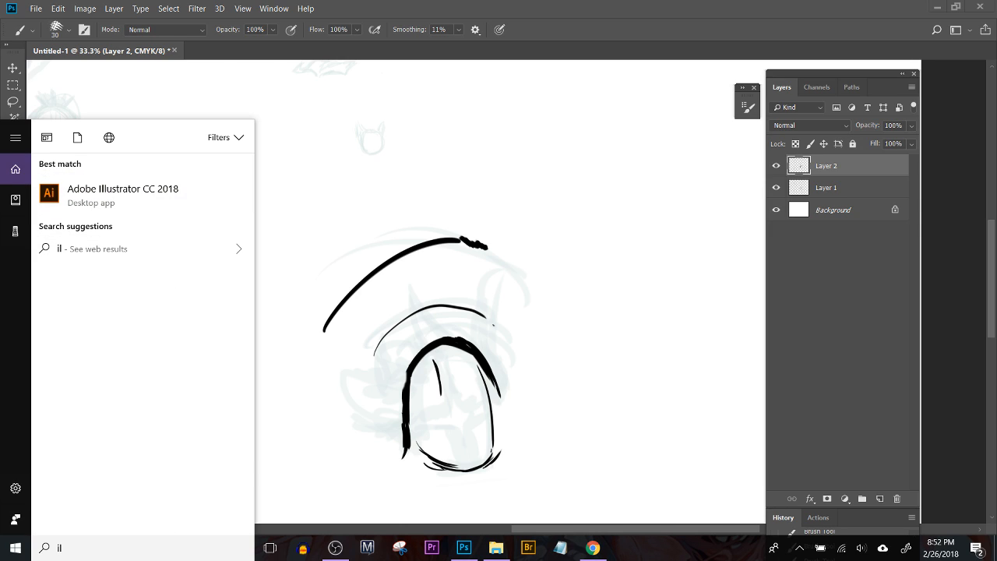
{"action": "left_click", "coordinate": [771, 39]}
Step: Hide Layer 2 with the black eye drawing and make Layer 1 the active layer
{"action": "scroll", "coordinate": [630, 258], "scroll_direction": "down", "scroll_amount": 4}
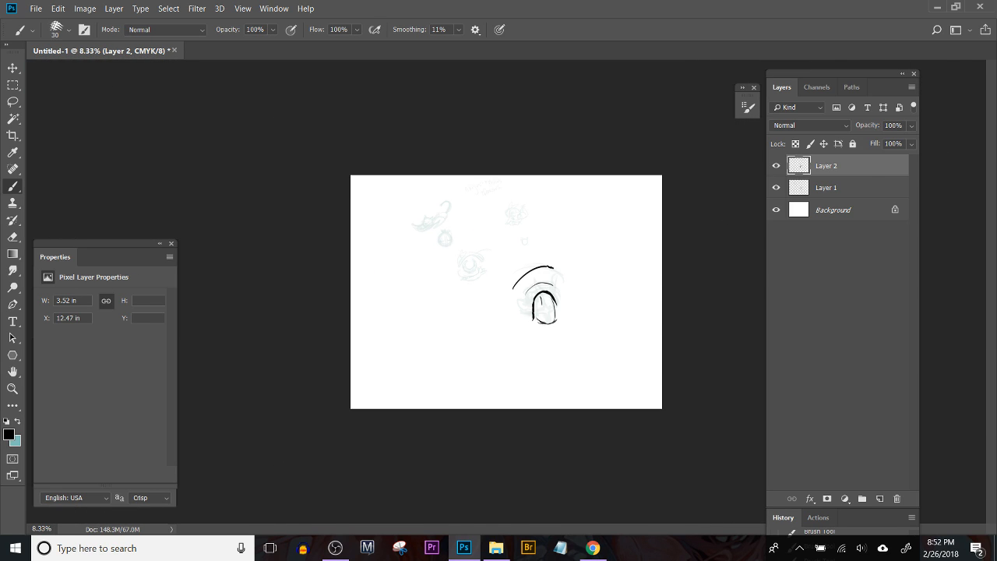
{"action": "left_click", "coordinate": [776, 165]}
{"action": "left_click", "coordinate": [828, 189]}
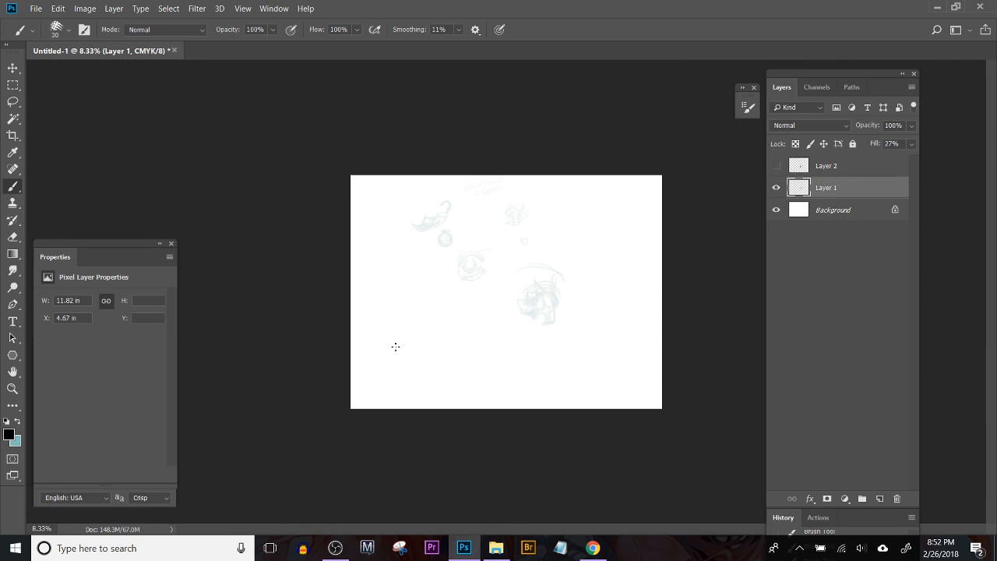
{"action": "scroll", "coordinate": [395, 346], "scroll_direction": "up", "scroll_amount": 2}
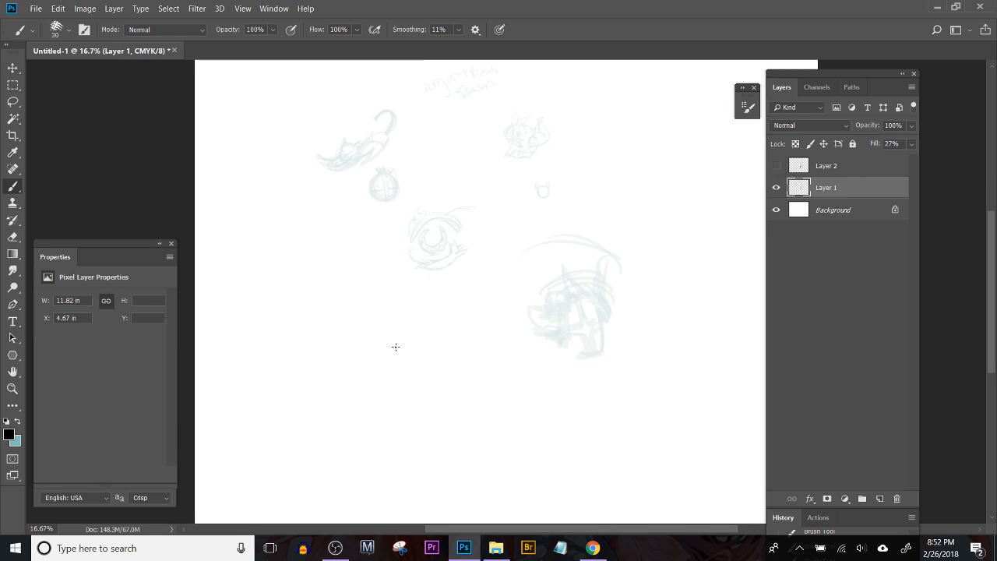
{"action": "key", "text": "l"}
{"action": "mouse_move", "coordinate": [318, 111]}
{"action": "left_mouse_down"}
{"action": "mouse_move", "coordinate": [674, 349]}
{"action": "mouse_move", "coordinate": [659, 40]}
{"action": "mouse_move", "coordinate": [604, 2]}
{"action": "mouse_move", "coordinate": [389, 29]}
{"action": "mouse_move", "coordinate": [354, 75]}
{"action": "mouse_move", "coordinate": [378, 438]}
{"action": "mouse_move", "coordinate": [464, 452]}
{"action": "mouse_move", "coordinate": [411, 243]}
{"action": "mouse_move", "coordinate": [403, 50]}
{"action": "mouse_move", "coordinate": [310, 369]}
{"action": "mouse_move", "coordinate": [602, 483]}
{"action": "mouse_move", "coordinate": [684, 198]}
{"action": "mouse_move", "coordinate": [645, 95]}
{"action": "mouse_move", "coordinate": [529, 90]}
{"action": "mouse_move", "coordinate": [517, 78]}
{"action": "mouse_move", "coordinate": [426, 115]}
{"action": "mouse_move", "coordinate": [392, 91]}
{"action": "mouse_move", "coordinate": [316, 117]}
{"action": "left_mouse_up"}
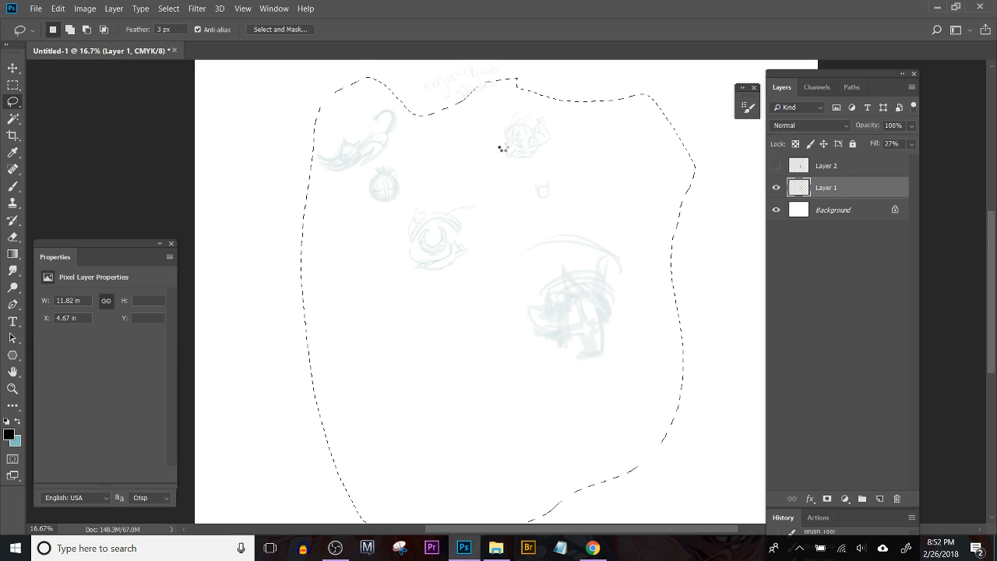
{"action": "key", "text": "ctrl+d"}
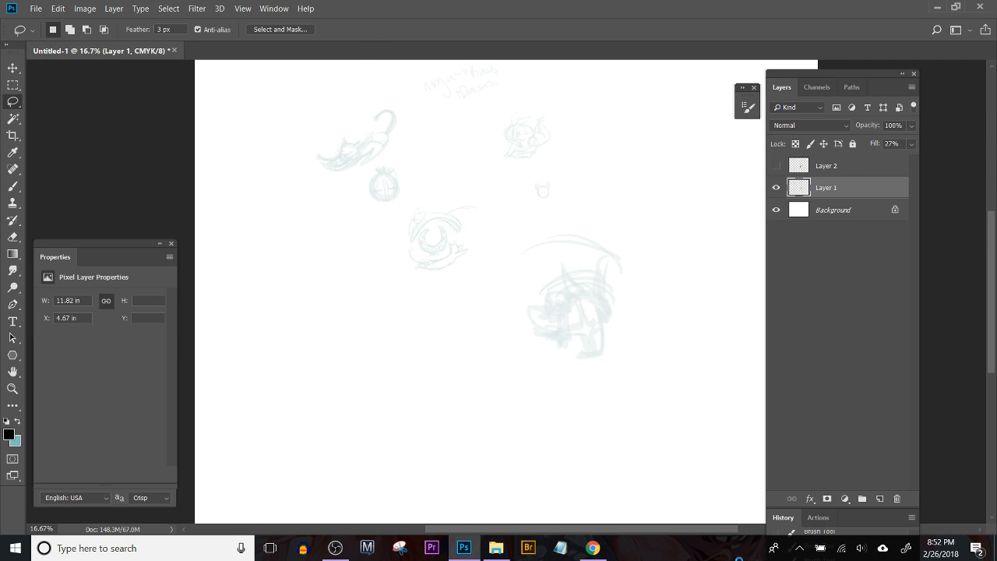
{"action": "left_click", "coordinate": [505, 556]}
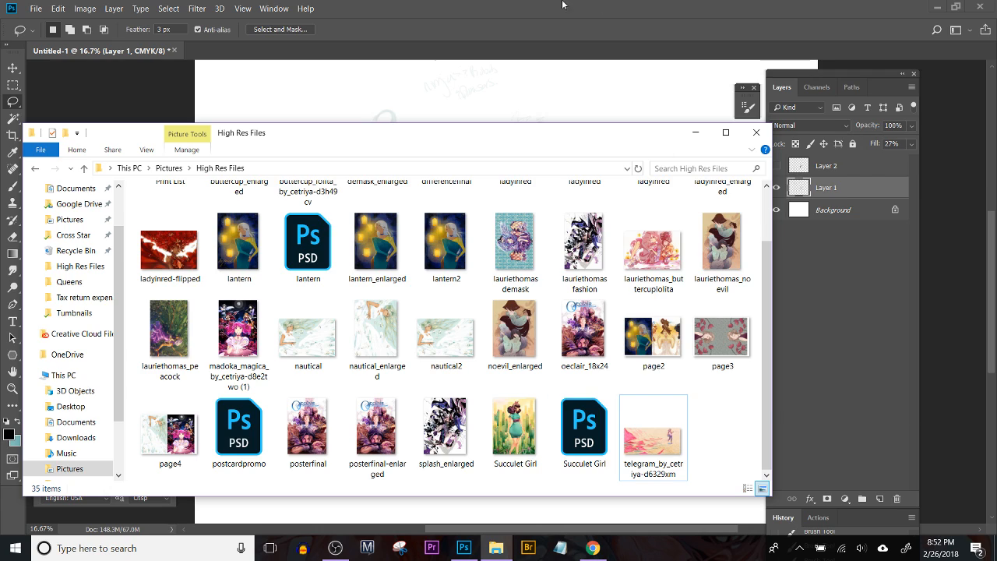
{"action": "left_click", "coordinate": [558, 74]}
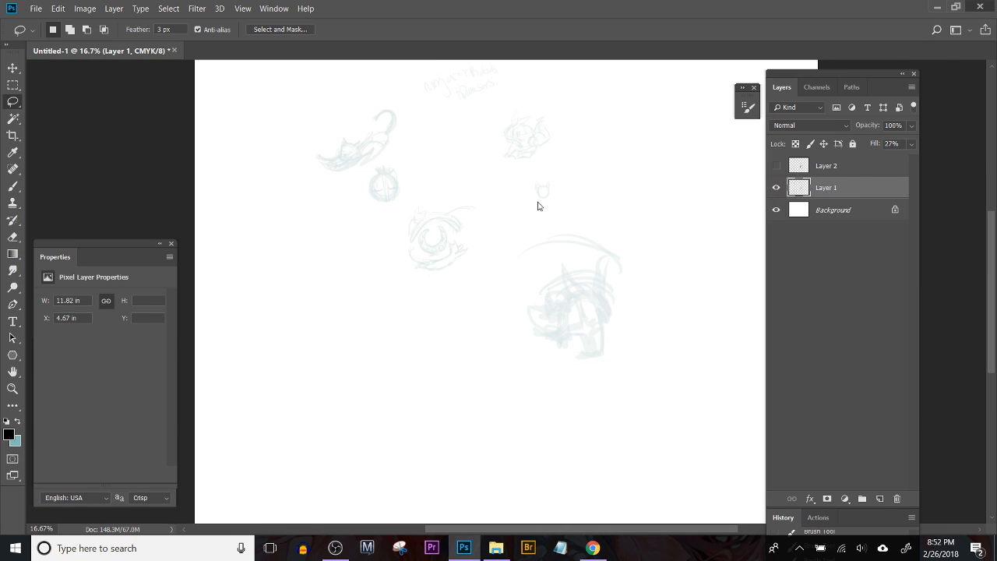
Step: Close the untitled sketch document and quit Photoshop
{"action": "key", "text": "ctrl+q"}
{"action": "left_click", "coordinate": [489, 216]}
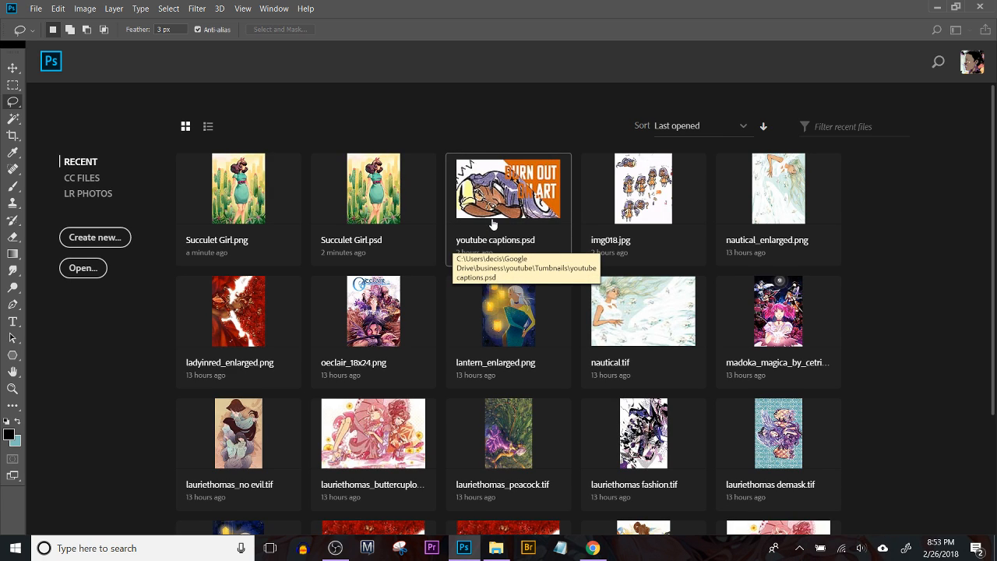
{"action": "left_click", "coordinate": [492, 224]}
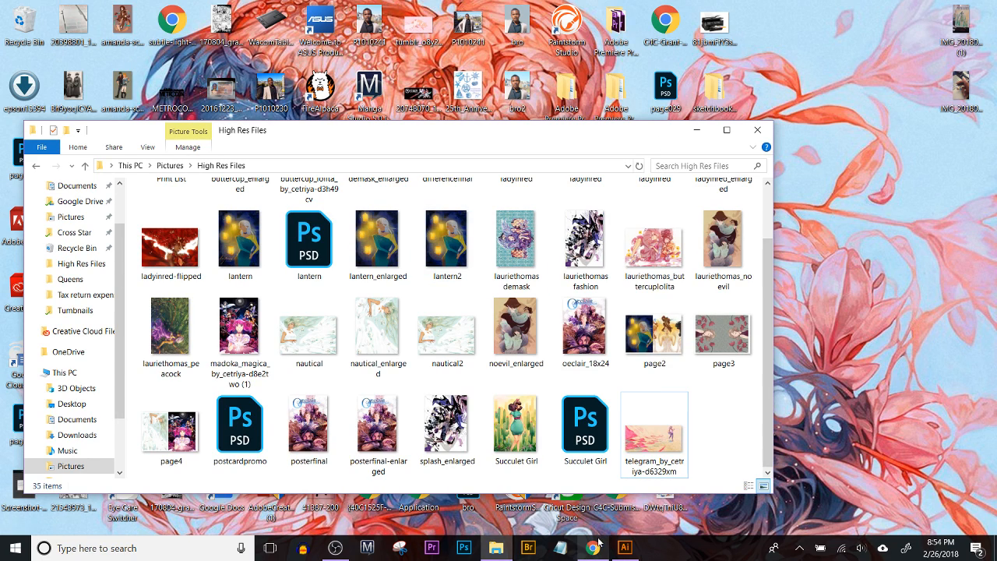
Step: Open the desktop images IMG_20180213_220309.jpg and unnamed.jpg in Photos and spread their windows apart
{"action": "left_click", "coordinate": [624, 547]}
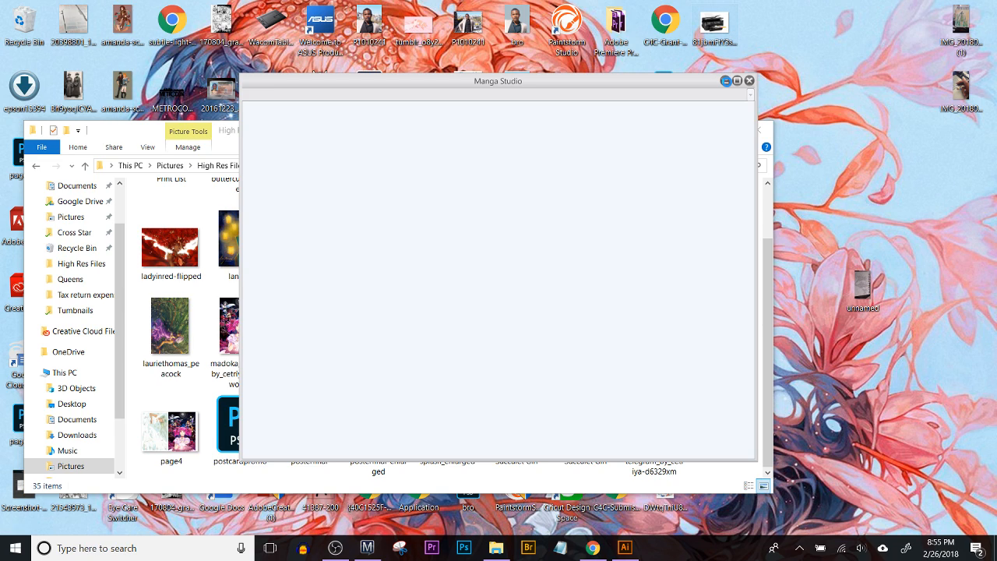
{"action": "left_click", "coordinate": [960, 91]}
{"action": "left_click", "coordinate": [994, 548]}
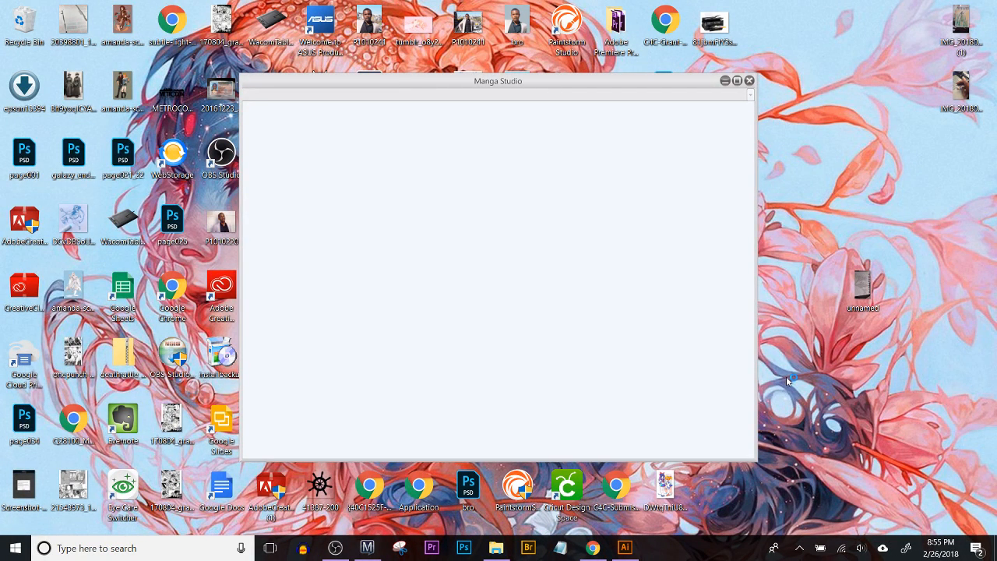
{"action": "left_click", "coordinate": [861, 285]}
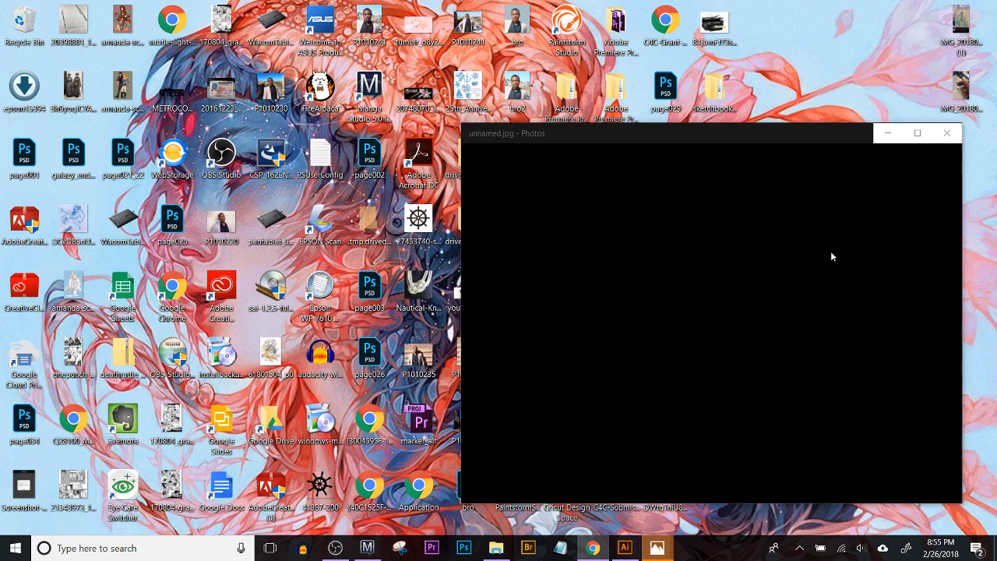
{"action": "left_click", "coordinate": [839, 140]}
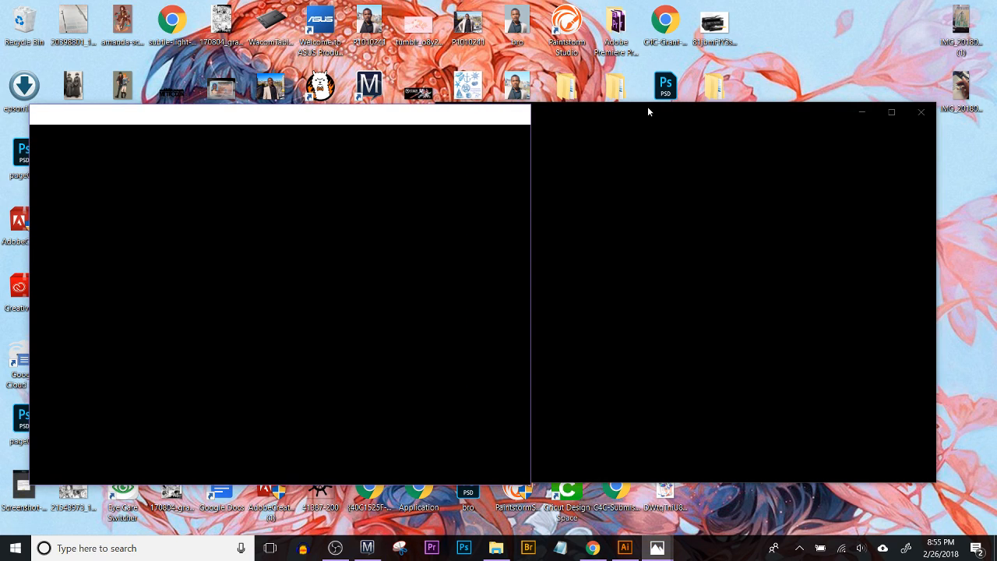
{"action": "mouse_move", "coordinate": [279, 123]}
{"action": "left_mouse_down"}
{"action": "mouse_move", "coordinate": [296, 145]}
{"action": "mouse_move", "coordinate": [371, 157]}
{"action": "mouse_move", "coordinate": [547, 134]}
{"action": "left_mouse_up"}
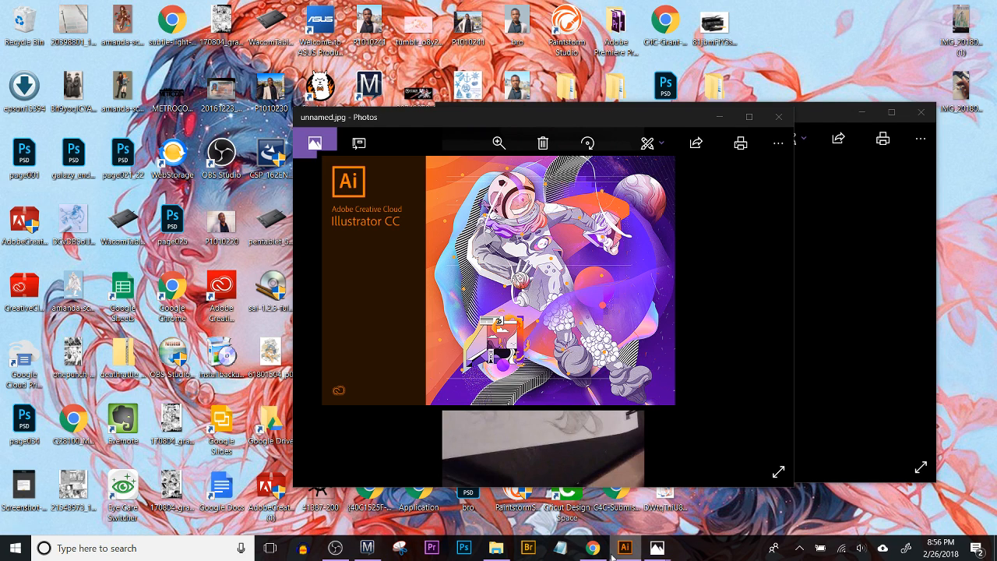
Step: Switch to Manga Studio, show the Desktop folder in File Explorer, and restore Manga Studio to a smaller window
{"action": "left_click", "coordinate": [369, 548]}
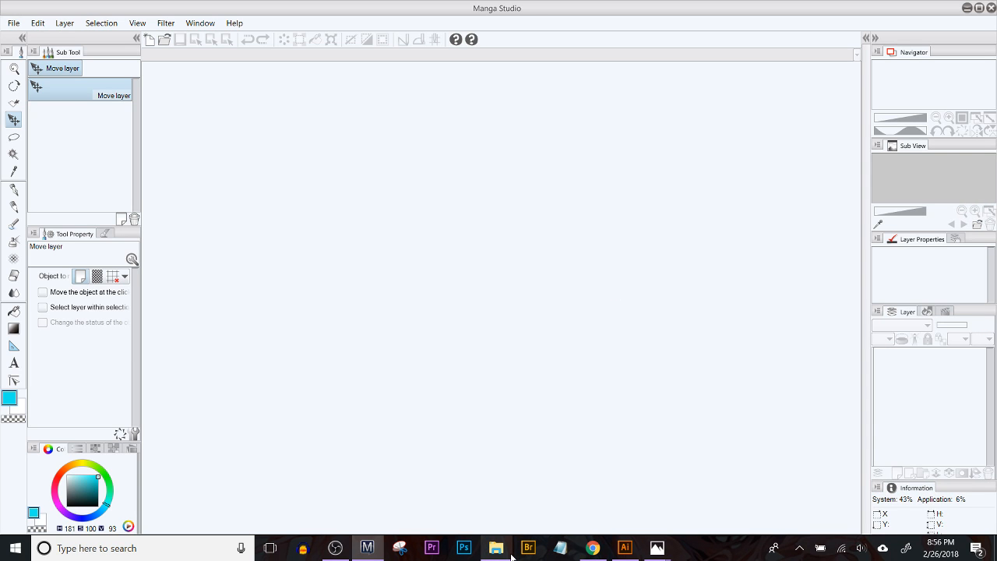
{"action": "left_click", "coordinate": [508, 551]}
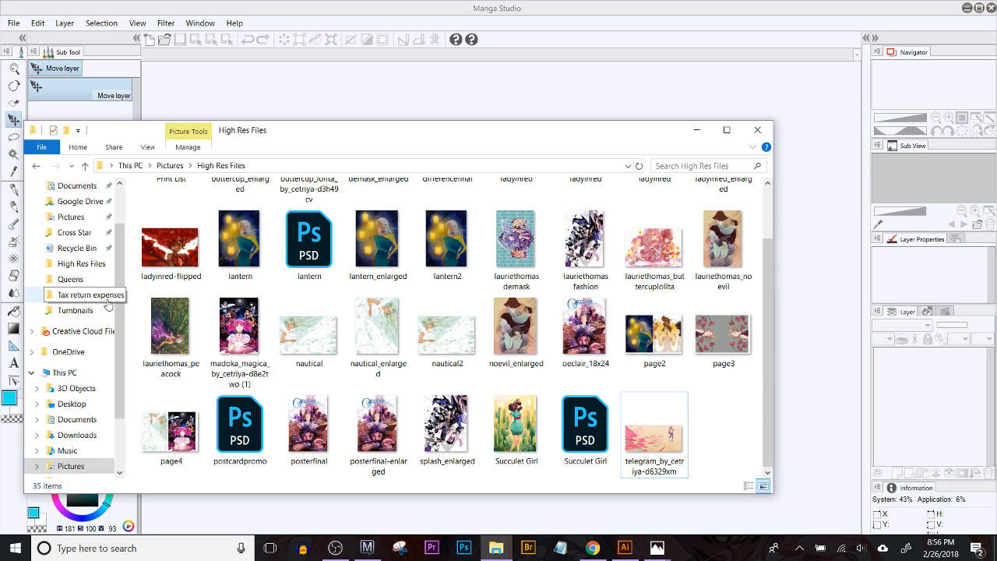
{"action": "scroll", "coordinate": [107, 304], "scroll_direction": "up", "scroll_amount": 2}
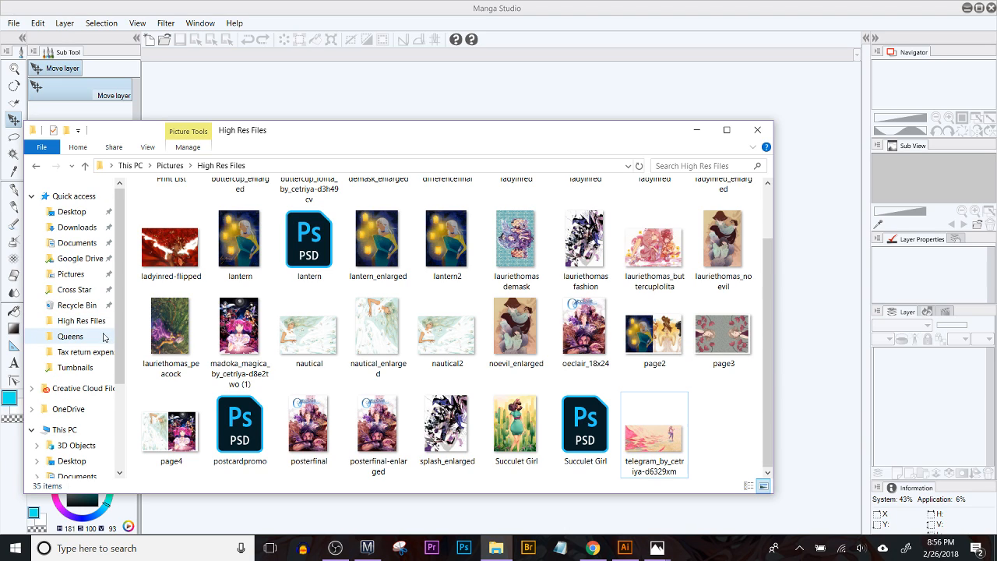
{"action": "left_click", "coordinate": [71, 211]}
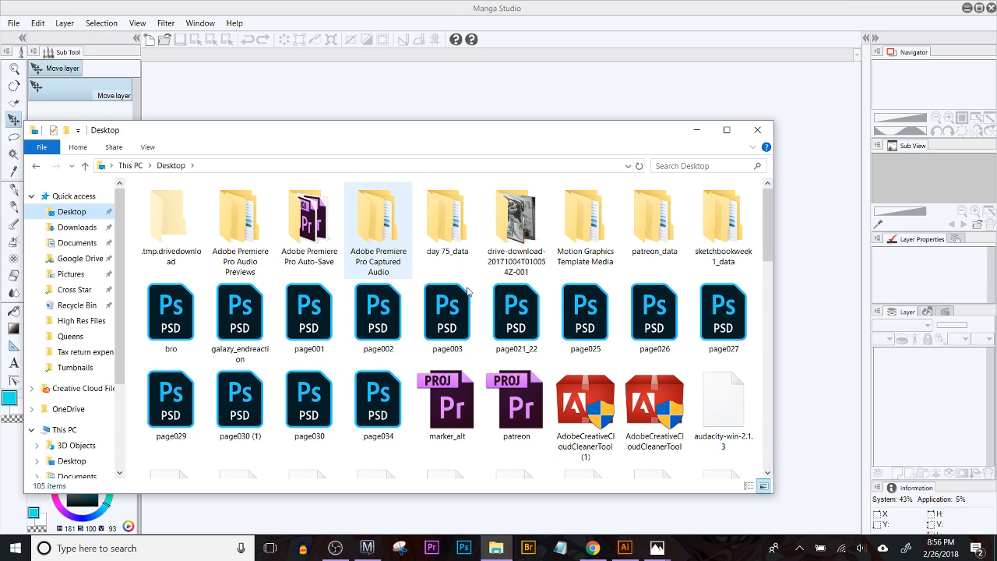
{"action": "left_click", "coordinate": [978, 9]}
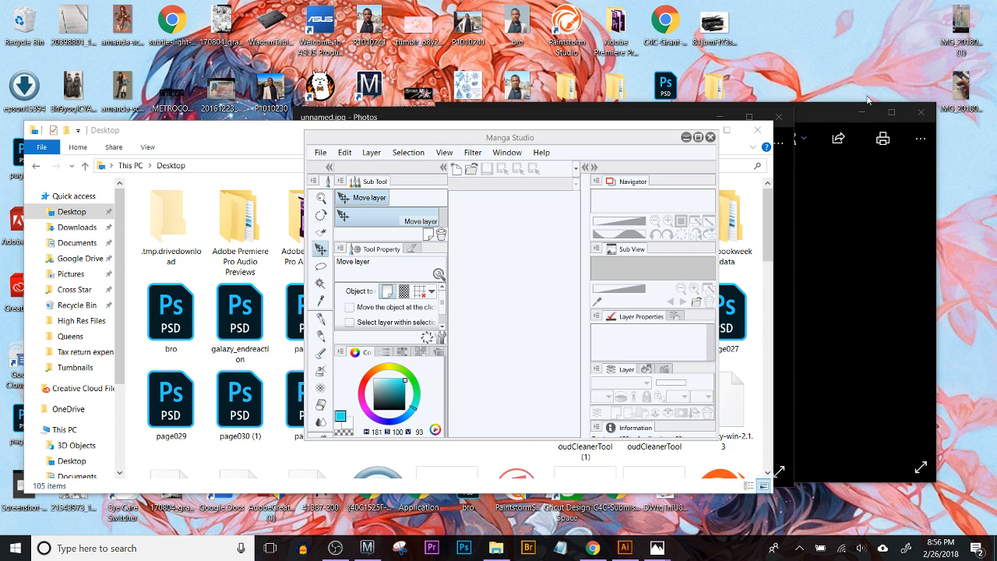
Step: Close the IMG_20180213_220309.jpg photo and load unnamed.jpg into a maximized Manga Studio window
{"action": "left_click", "coordinate": [903, 115]}
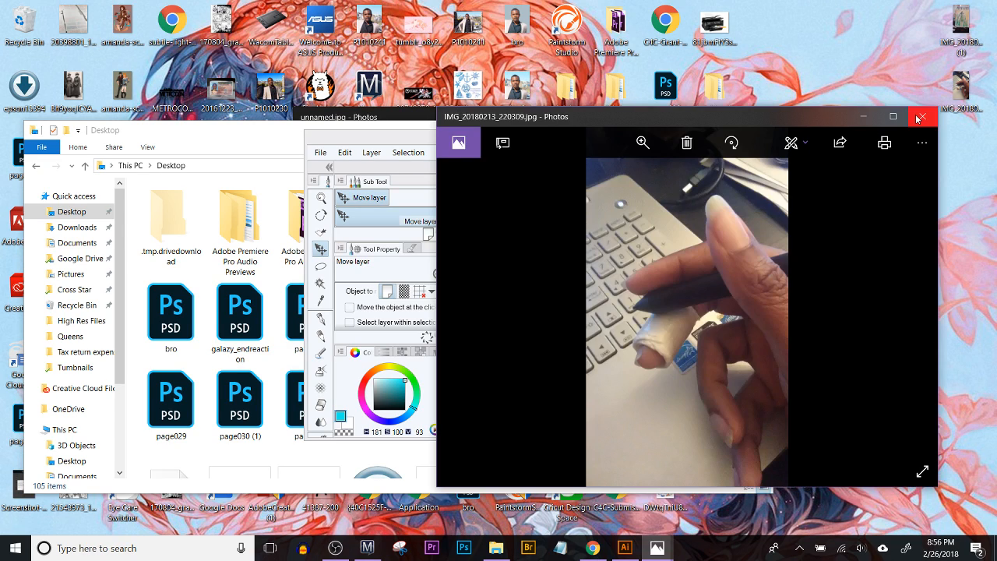
{"action": "left_click", "coordinate": [918, 117]}
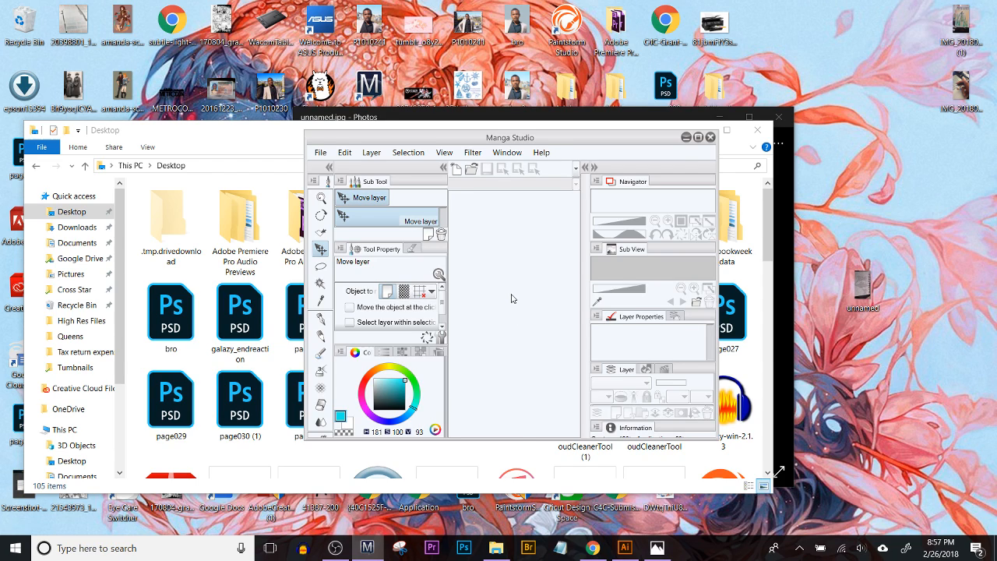
{"action": "left_click", "coordinate": [698, 137]}
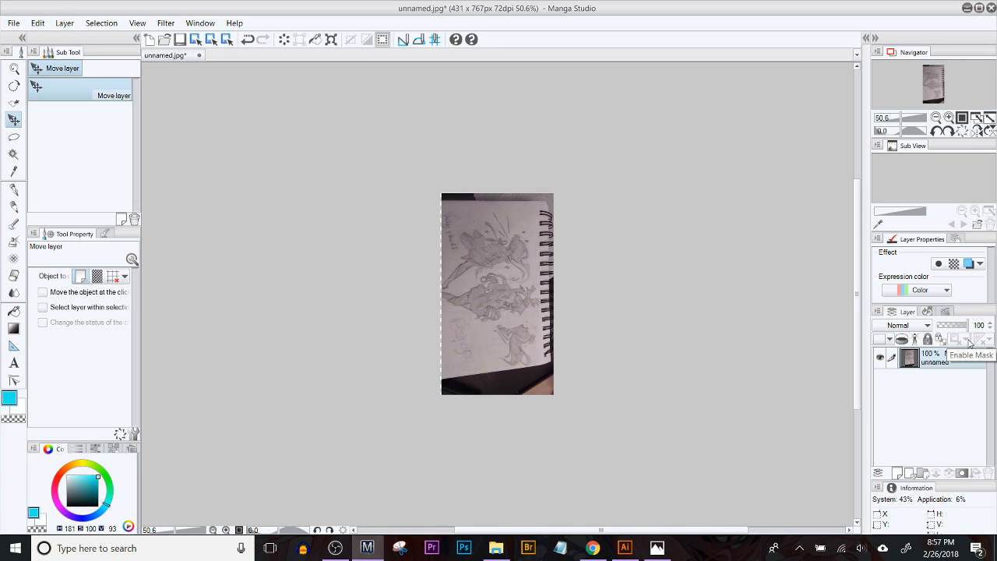
Step: Lower the opacity of the unnamed photo layer to 31%
{"action": "key", "text": "ctrl+minus"}
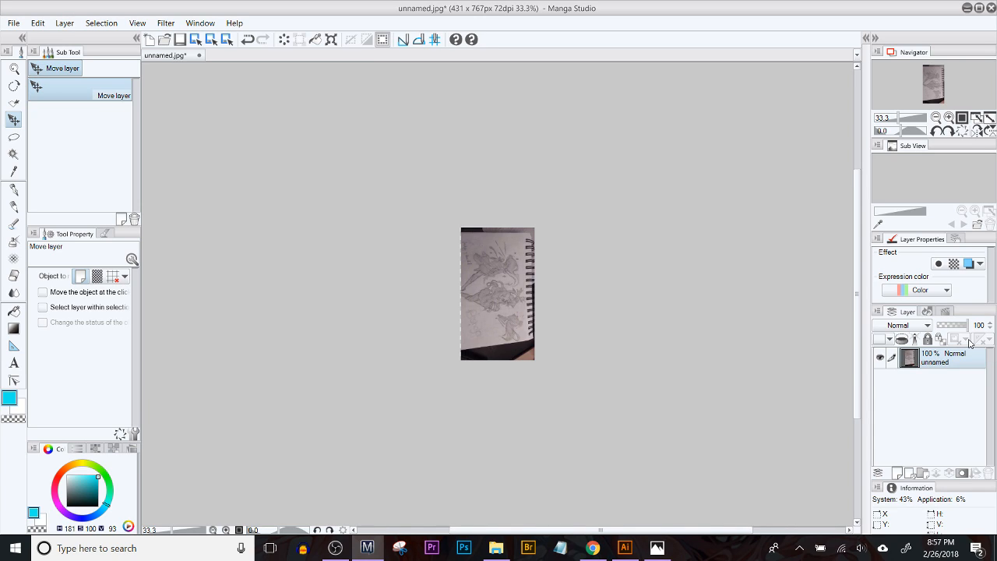
{"action": "key", "text": "ctrl+plus"}
{"action": "key", "text": "ctrl+plus"}
{"action": "key", "text": "ctrl+plus"}
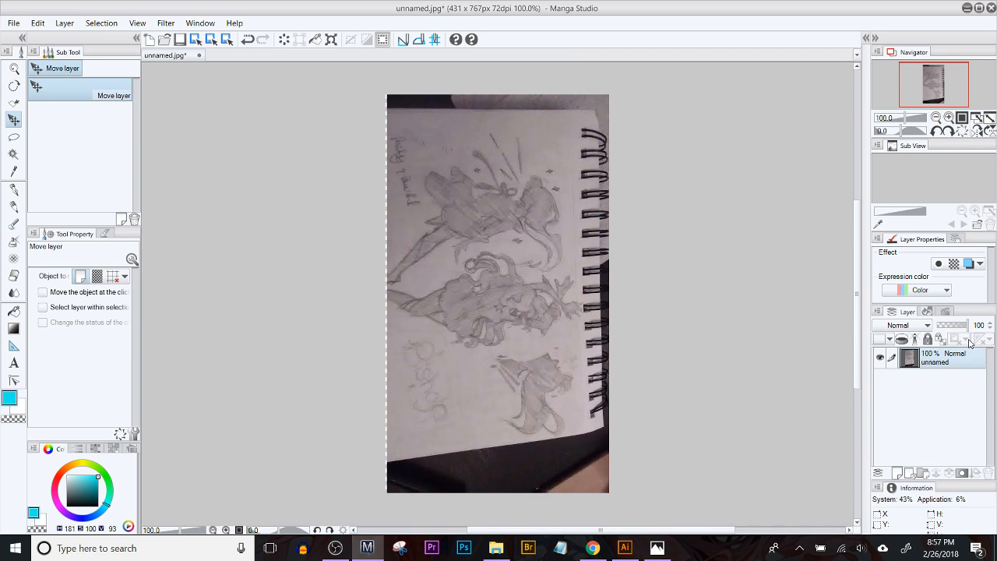
{"action": "mouse_move", "coordinate": [969, 325]}
{"action": "left_mouse_down"}
{"action": "mouse_move", "coordinate": [952, 330]}
{"action": "mouse_move", "coordinate": [977, 326]}
{"action": "left_mouse_up"}
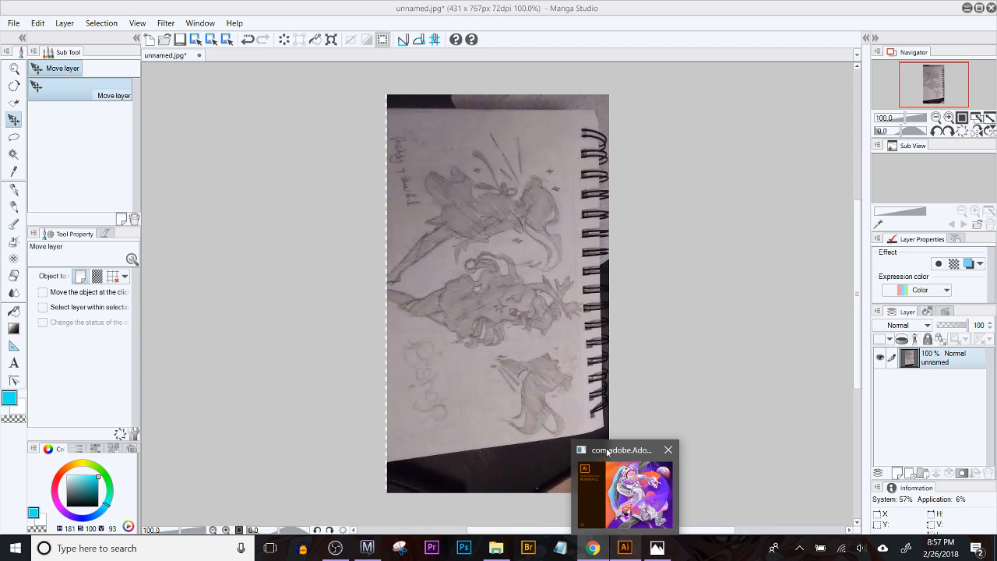
{"action": "left_click", "coordinate": [672, 356]}
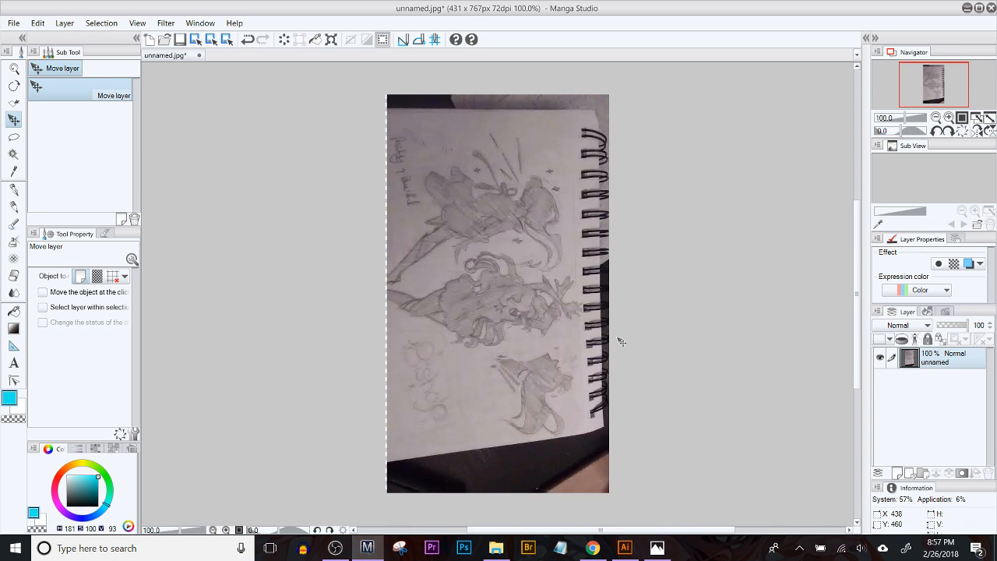
{"action": "left_click", "coordinate": [949, 328]}
Step: Add a new layer, place it beneath the unnamed photo layer, and fill it with white
{"action": "left_click", "coordinate": [901, 473]}
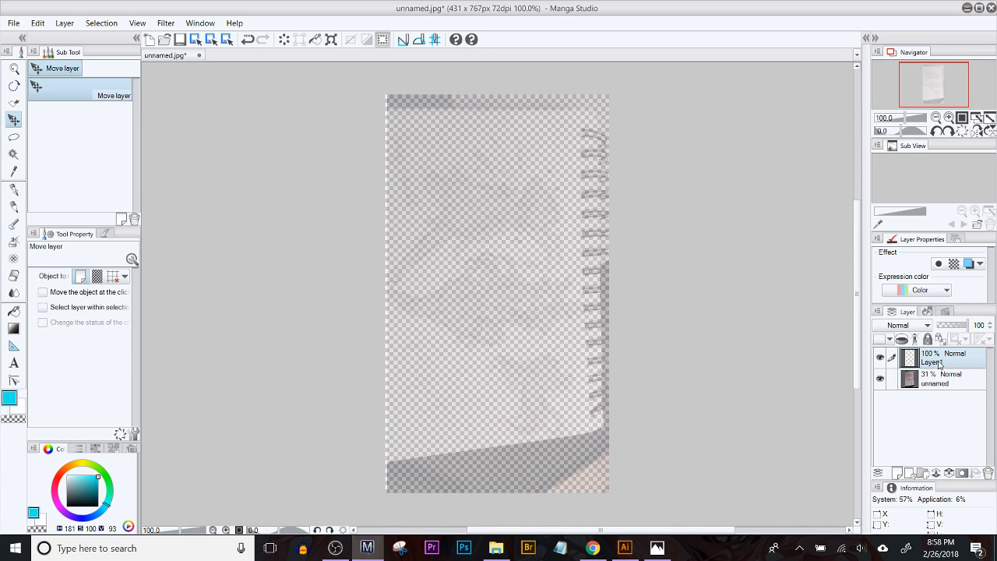
{"action": "left_click", "coordinate": [972, 383]}
{"action": "mouse_move", "coordinate": [964, 365]}
{"action": "left_mouse_down"}
{"action": "mouse_move", "coordinate": [958, 395]}
{"action": "mouse_move", "coordinate": [951, 379]}
{"action": "left_mouse_up"}
{"action": "key", "text": "alt+BackSpace"}
{"action": "key", "text": "ctrl+z"}
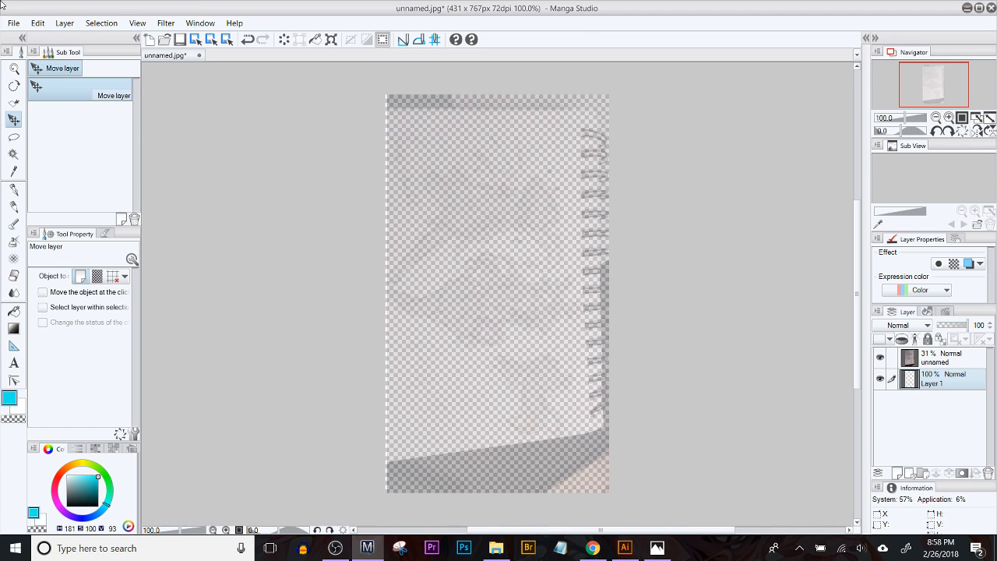
{"action": "key", "text": "x"}
{"action": "key", "text": "alt+BackSpace"}
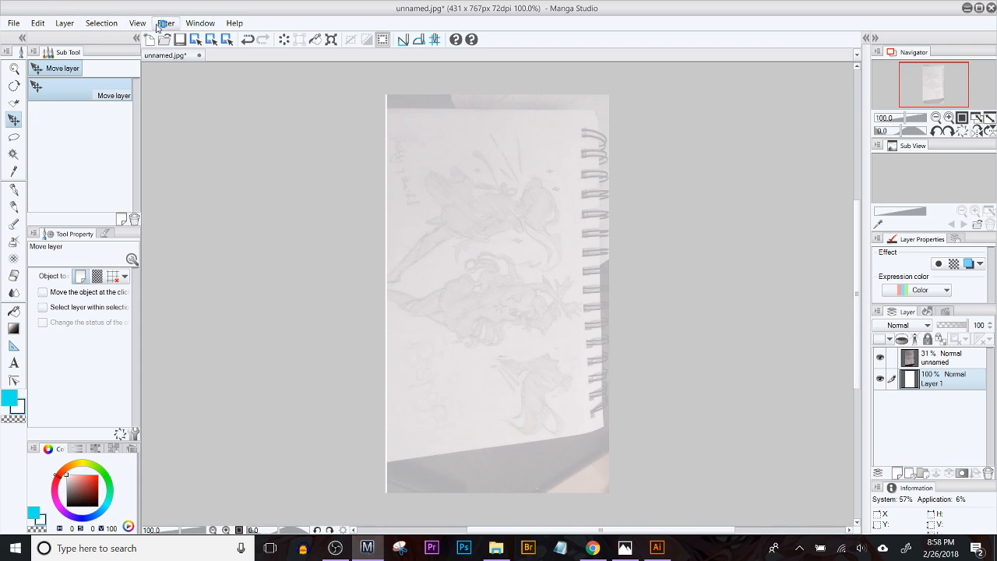
Step: Rotate the whole canvas by 90 degrees counterclockwise
{"action": "left_click", "coordinate": [36, 23]}
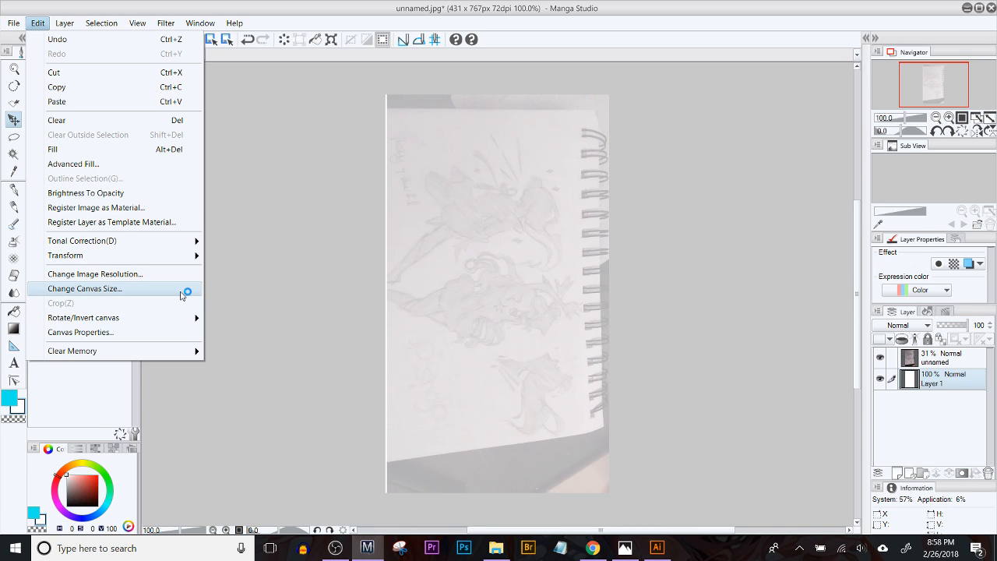
{"action": "mouse_move", "coordinate": [193, 317]}
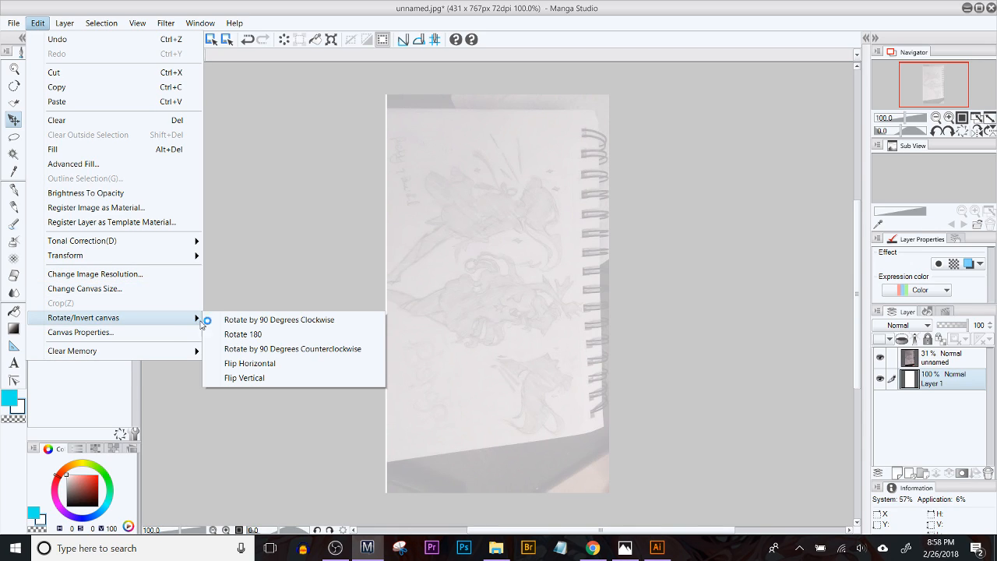
{"action": "left_click", "coordinate": [294, 349]}
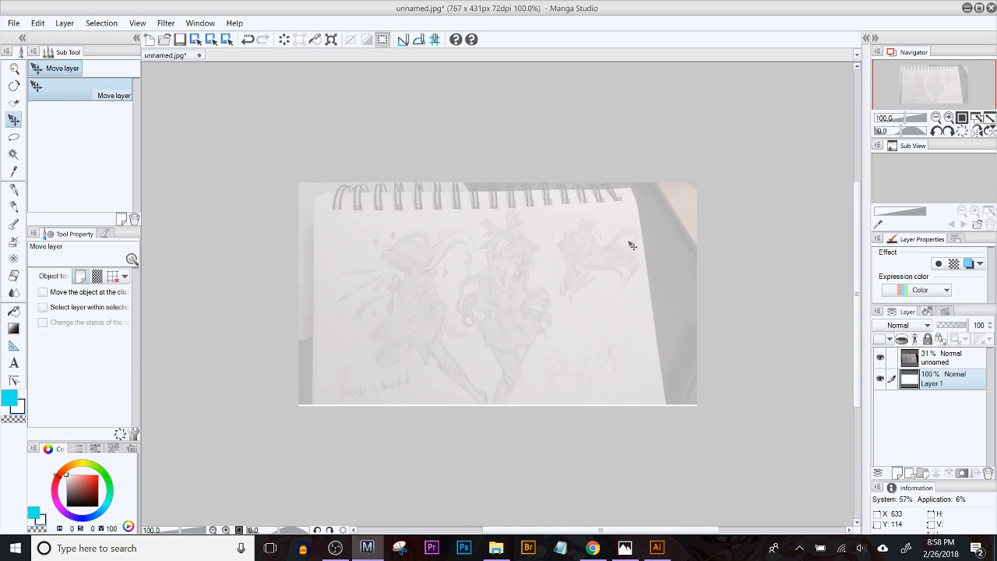
Step: Add a new empty layer directly above the unnamed photo layer
{"action": "scroll", "coordinate": [602, 211], "scroll_direction": "up", "scroll_amount": 2}
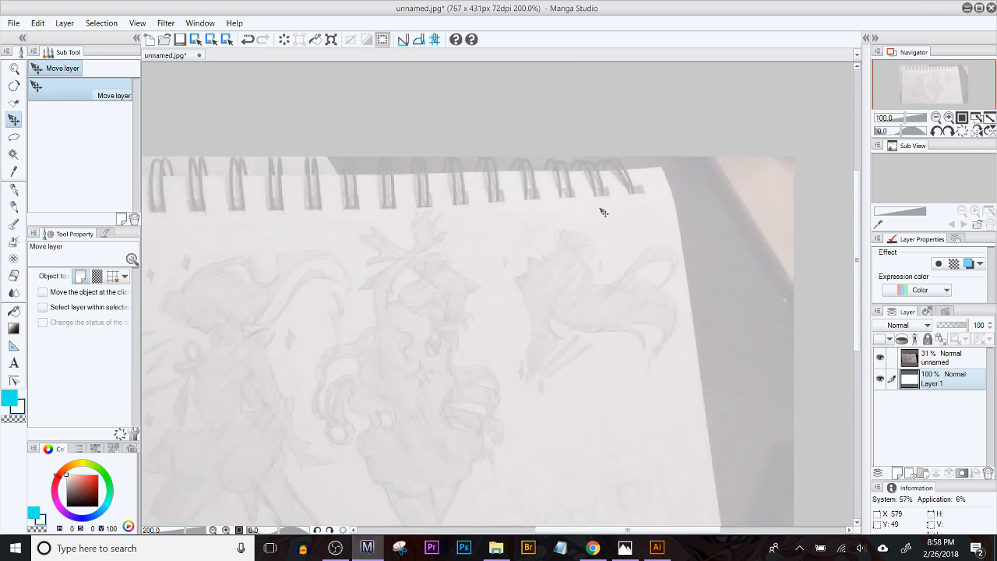
{"action": "left_click", "coordinate": [942, 358]}
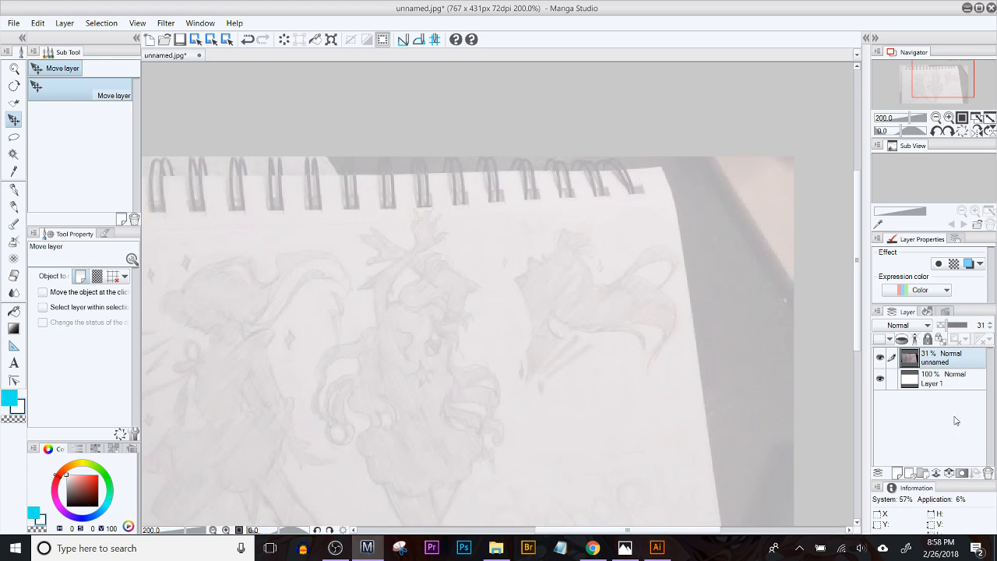
{"action": "left_click", "coordinate": [907, 472]}
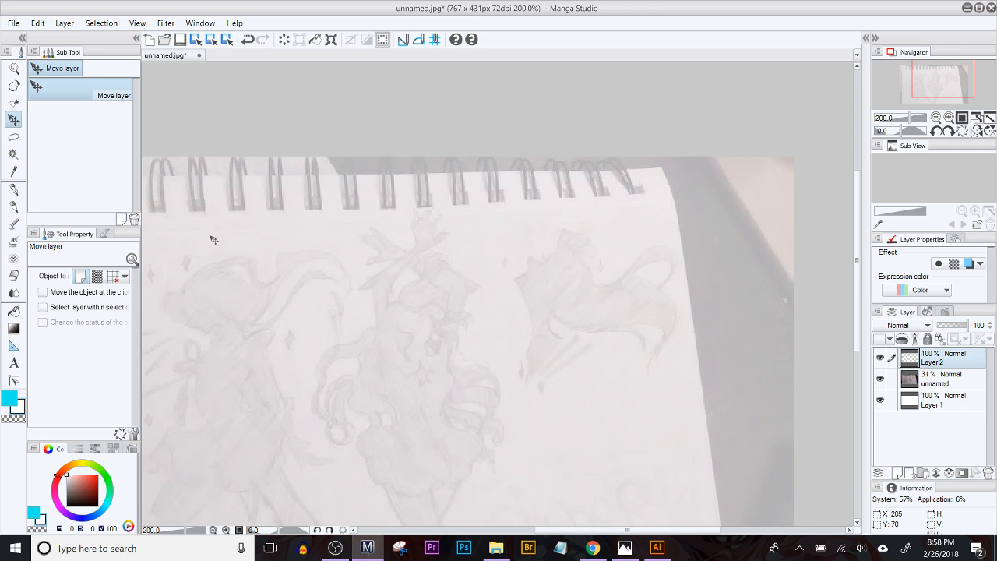
Step: Change the main drawing colour from the basic cyan to black using the first custom colour
{"action": "left_click_drag", "start_coordinate": [232, 322], "coordinate": [401, 271]}
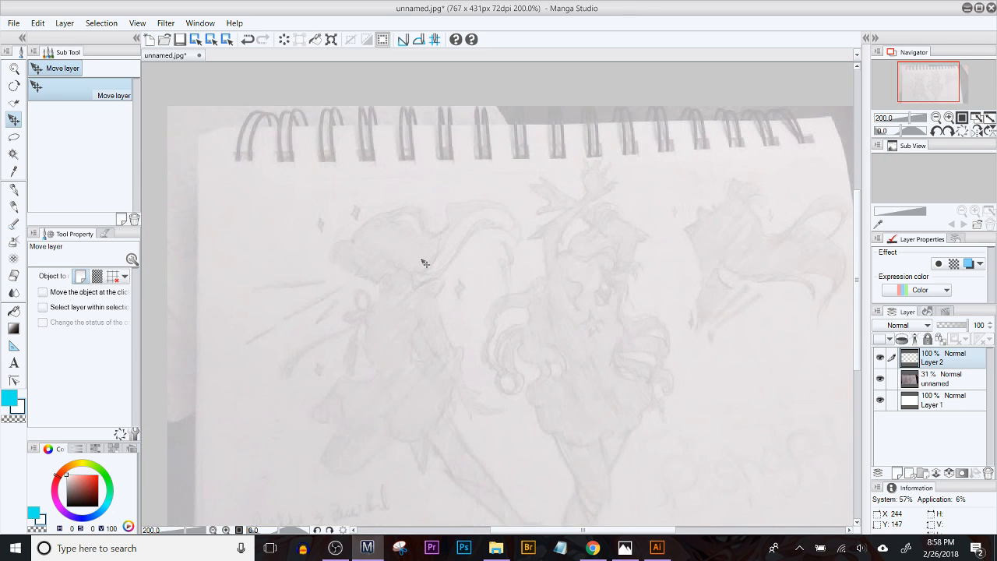
{"action": "scroll", "coordinate": [421, 264], "scroll_direction": "up", "scroll_amount": 2}
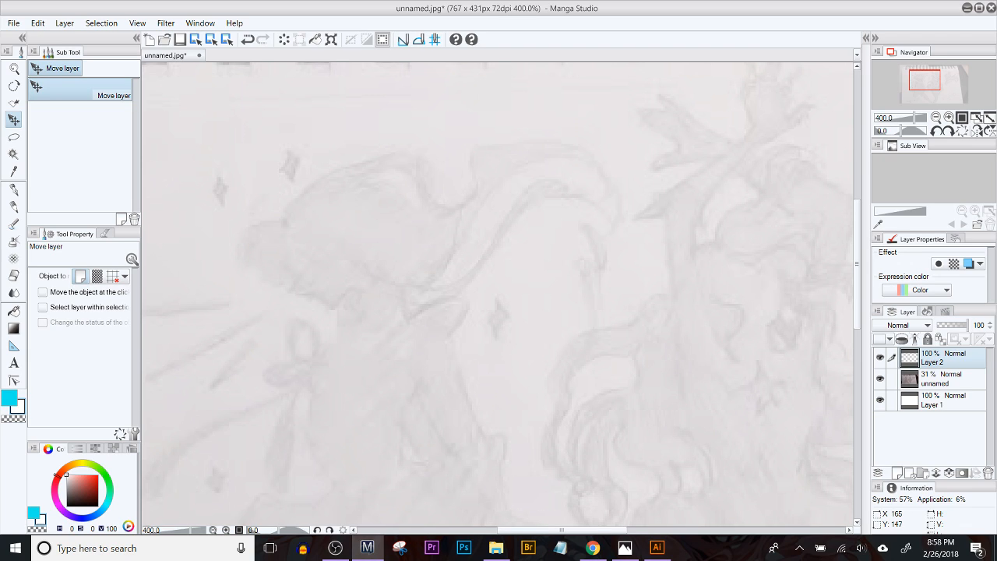
{"action": "key", "text": "ctrl+alt+Delete"}
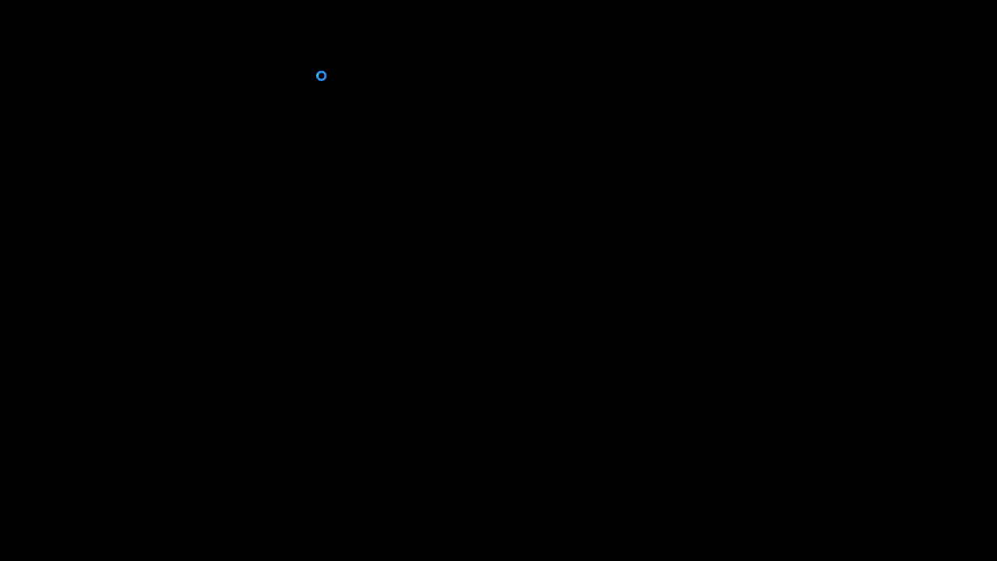
{"action": "key", "text": "Escape"}
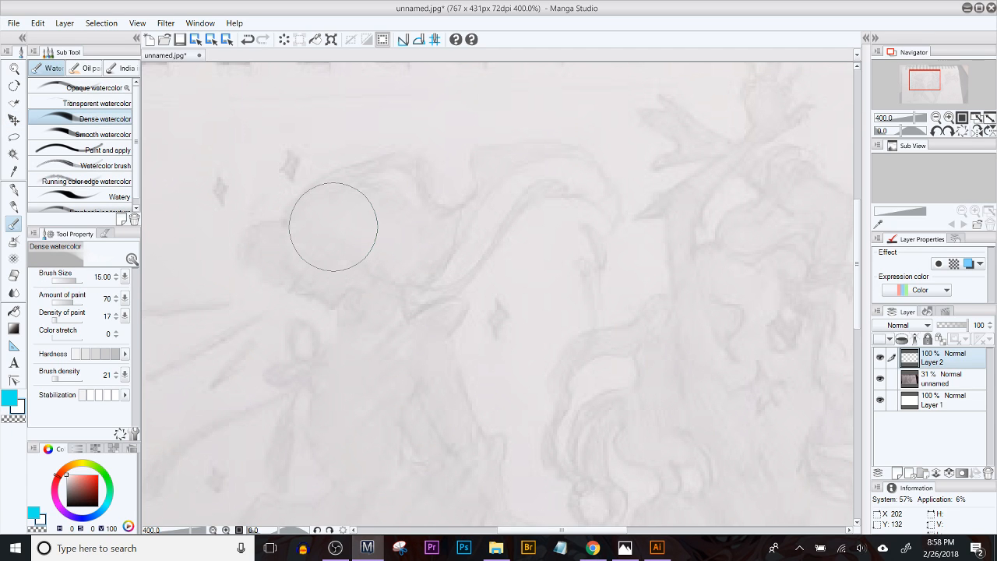
{"action": "left_click", "coordinate": [13, 189]}
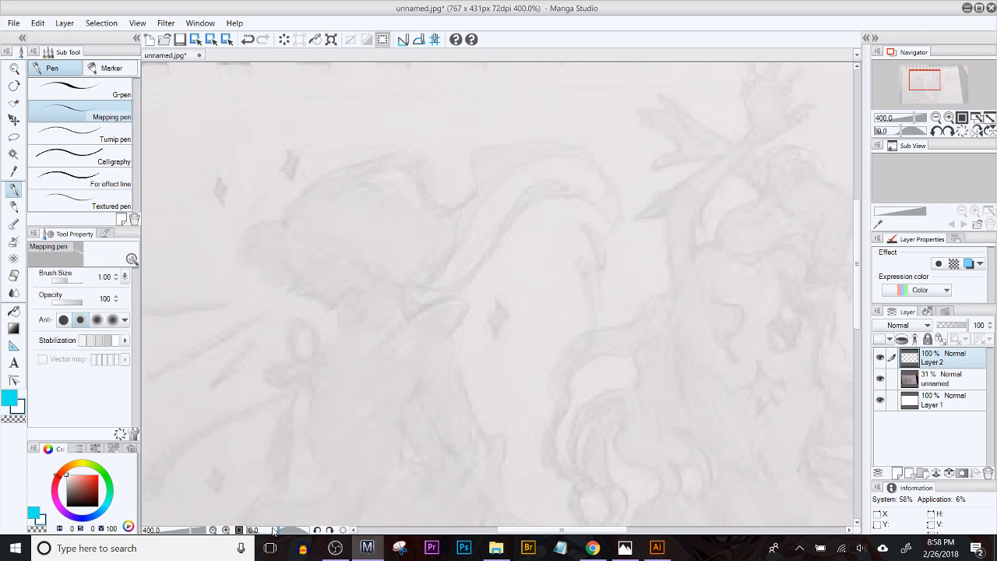
{"action": "key", "text": "o"}
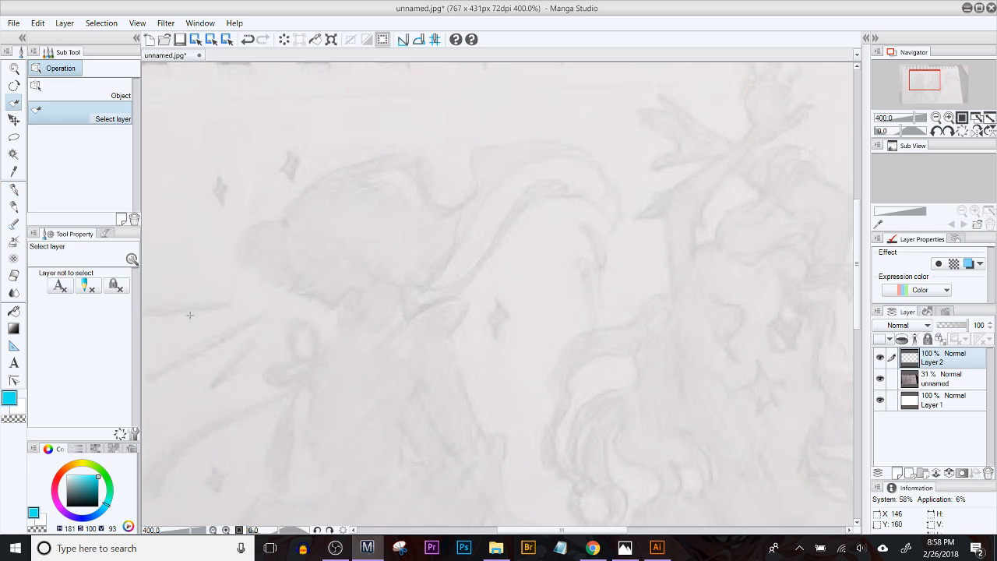
{"action": "left_click", "coordinate": [12, 397]}
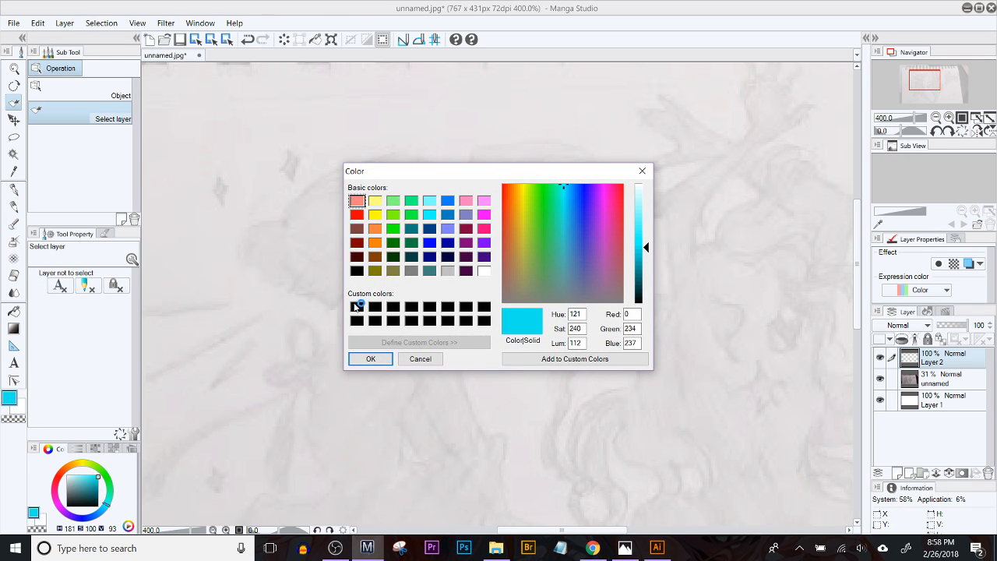
{"action": "left_click", "coordinate": [356, 306]}
{"action": "left_click", "coordinate": [370, 359]}
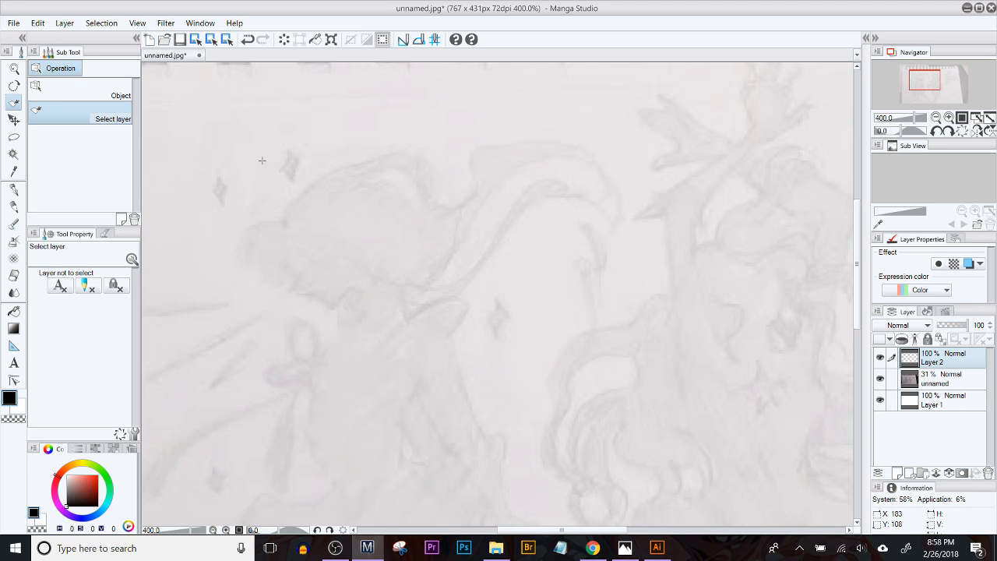
Step: Switch to the Mapping pen and reduce its brush size to 0.40
{"action": "key", "text": "ctrl+z"}
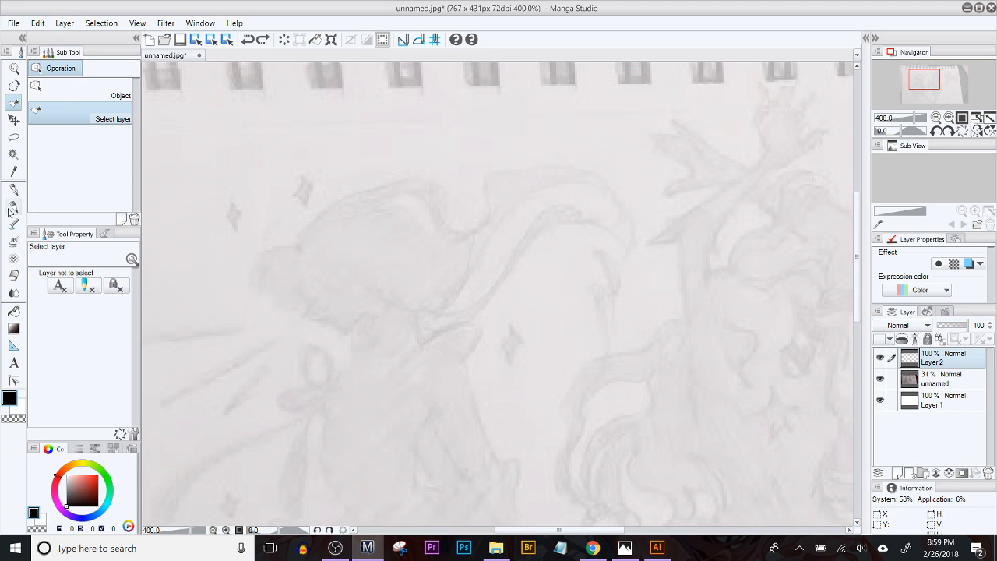
{"action": "left_click", "coordinate": [13, 189]}
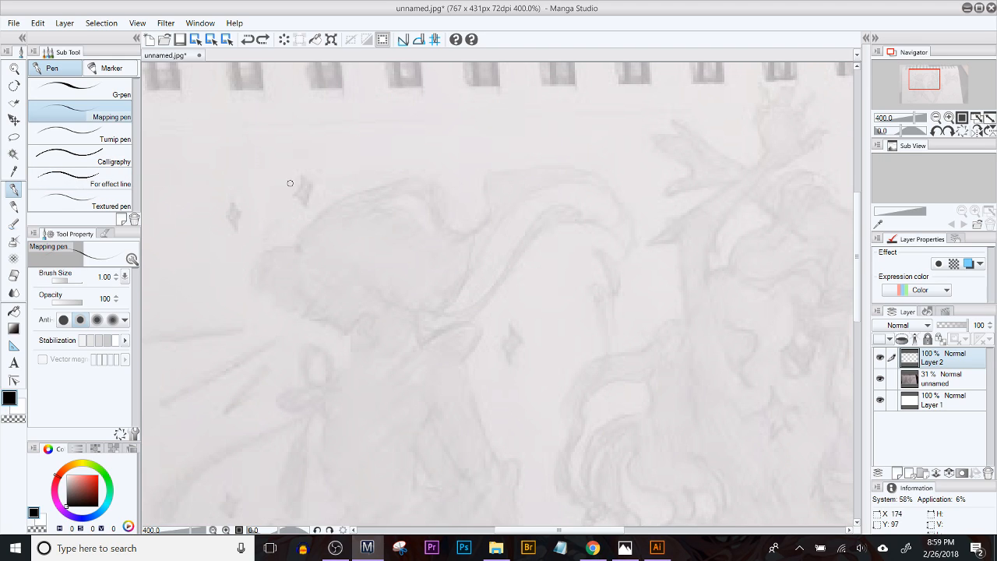
{"action": "key", "text": "bracketleft"}
Step: Try to apply Free Transform to the empty layer above the unnamed photo layer
{"action": "left_click", "coordinate": [15, 24]}
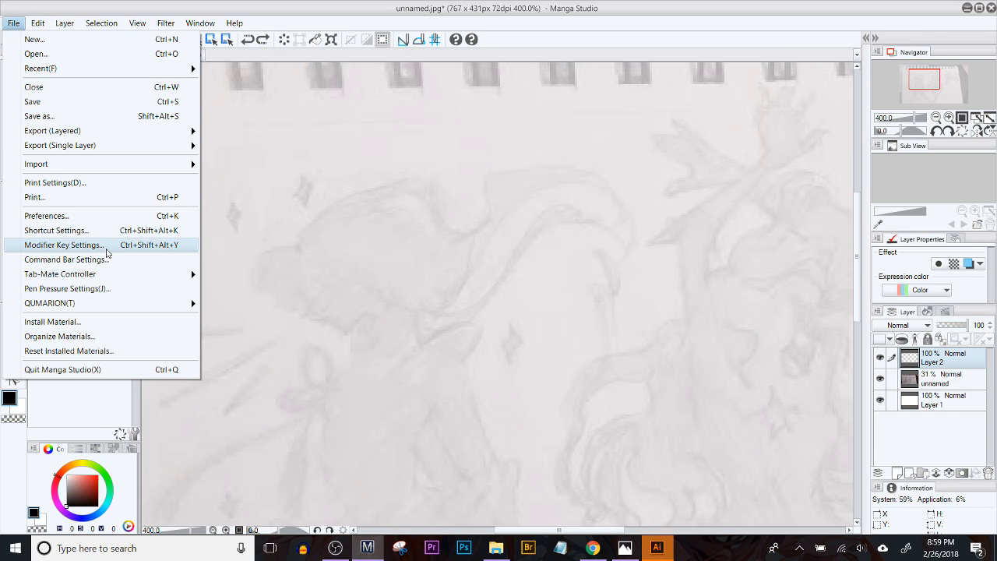
{"action": "mouse_move", "coordinate": [41, 29]}
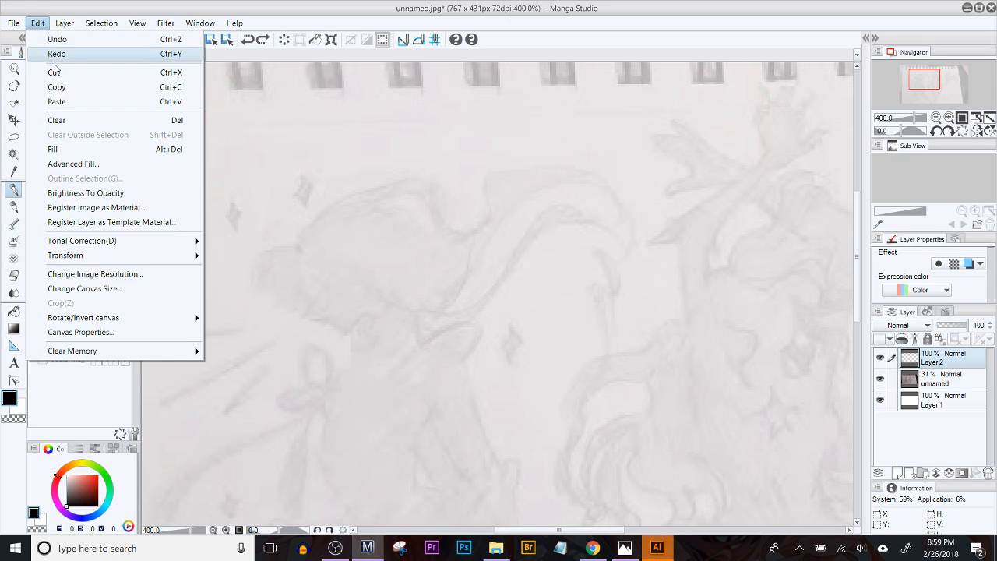
{"action": "mouse_move", "coordinate": [101, 258]}
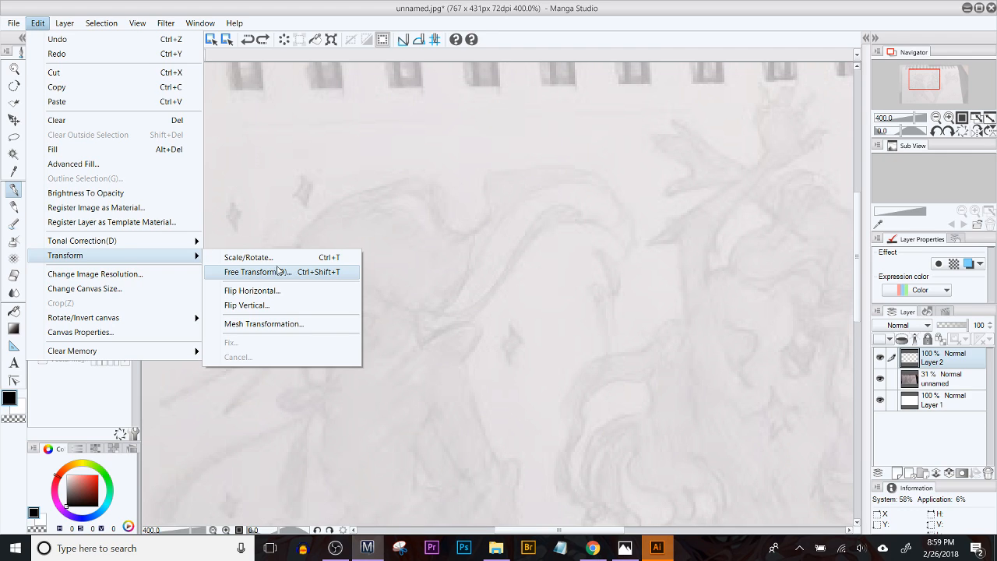
{"action": "left_click", "coordinate": [282, 271]}
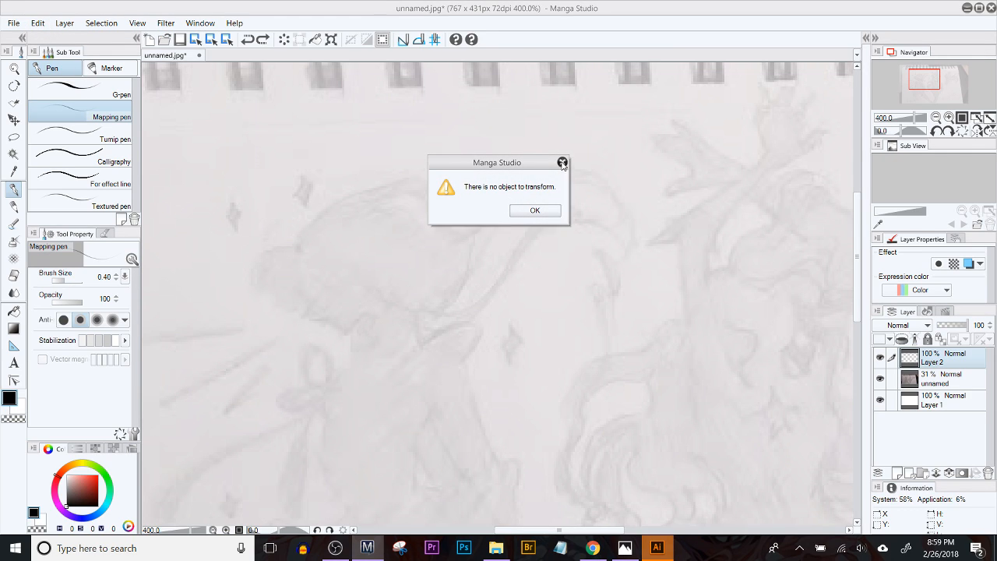
{"action": "left_click", "coordinate": [533, 211]}
Step: Change the image resolution to 150 dpi
{"action": "left_click", "coordinate": [37, 22]}
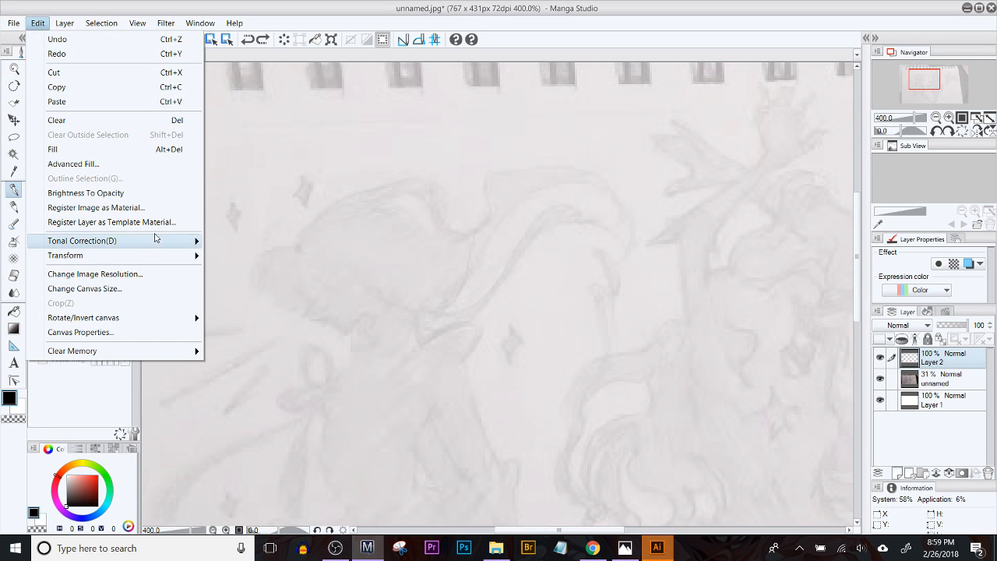
{"action": "left_click", "coordinate": [155, 278]}
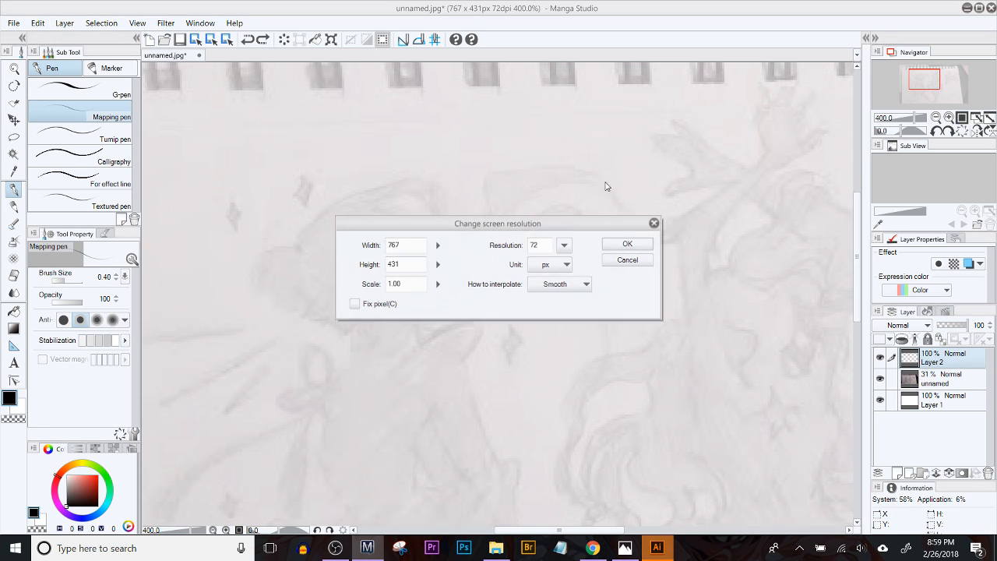
{"action": "double_click", "coordinate": [545, 244]}
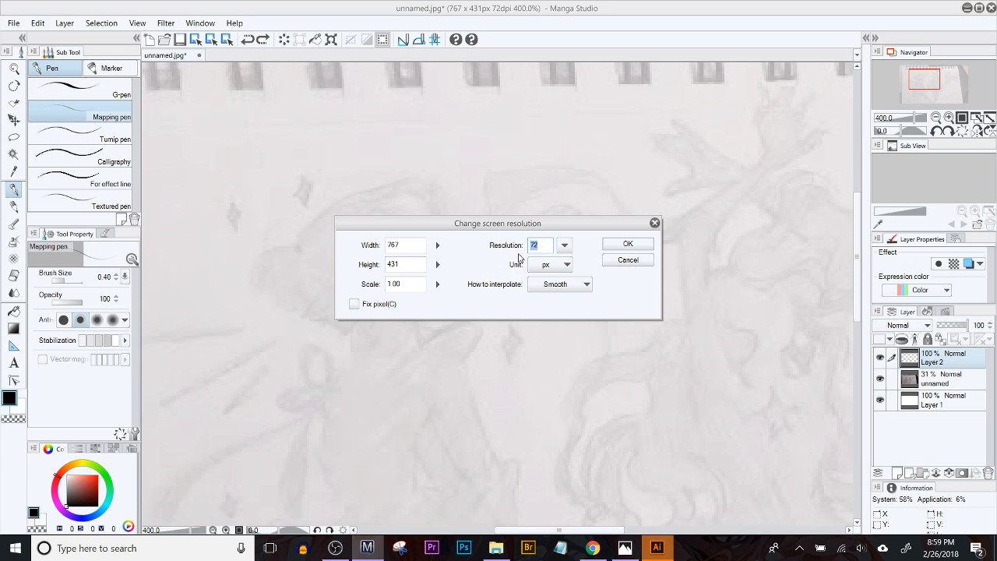
{"action": "type", "text": "300"}
{"action": "double_click", "coordinate": [542, 245]}
{"action": "type", "text": "150"}
{"action": "left_click", "coordinate": [628, 244]}
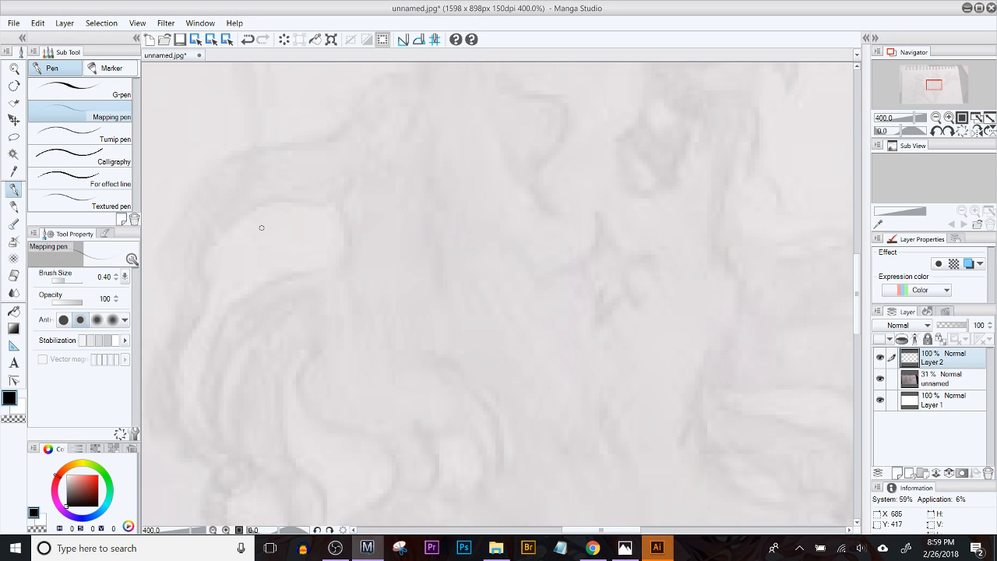
{"action": "key", "text": "b"}
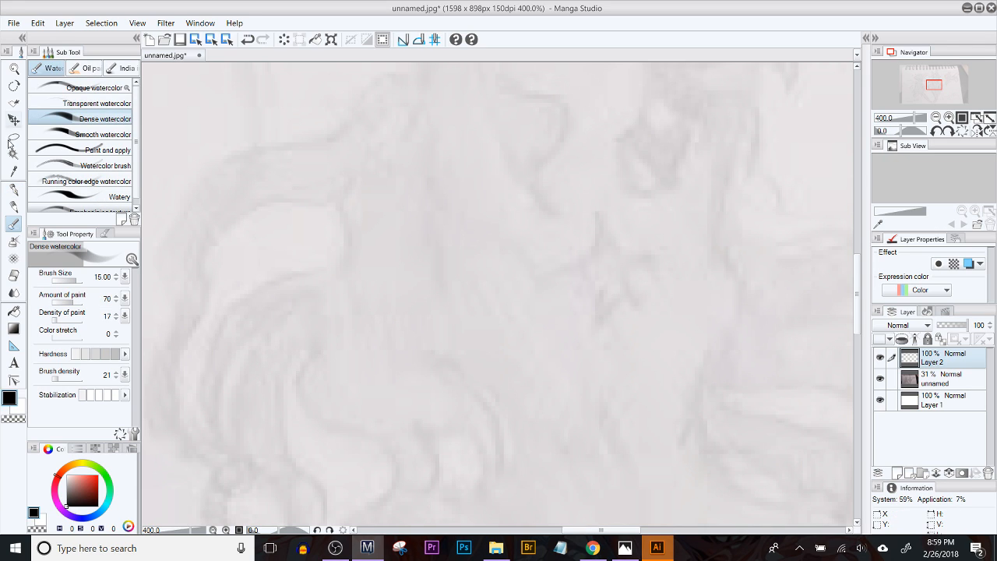
{"action": "left_click", "coordinate": [13, 189]}
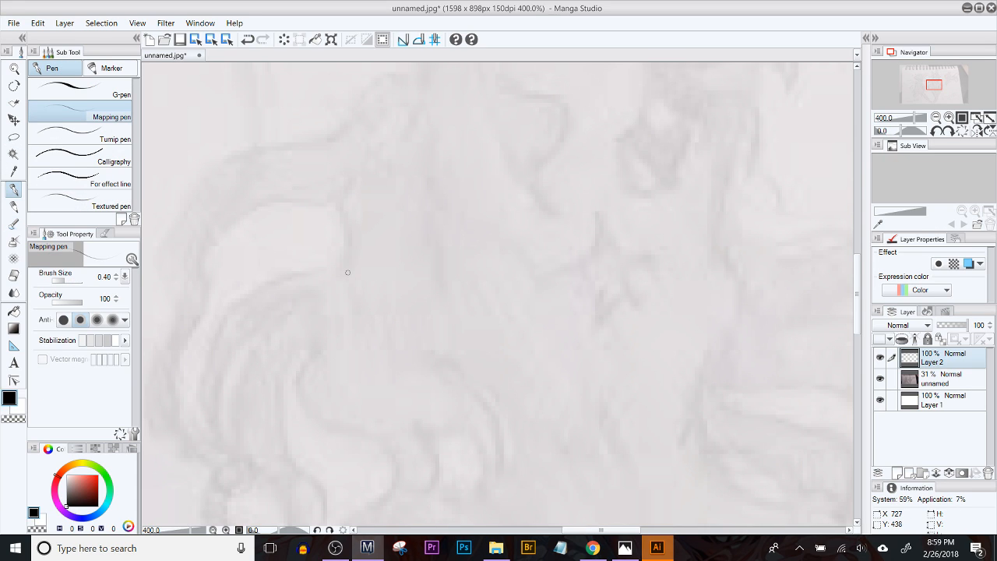
{"action": "scroll", "coordinate": [347, 272], "scroll_direction": "down", "scroll_amount": 3}
{"action": "left_click_drag", "start_coordinate": [331, 269], "coordinate": [248, 345]}
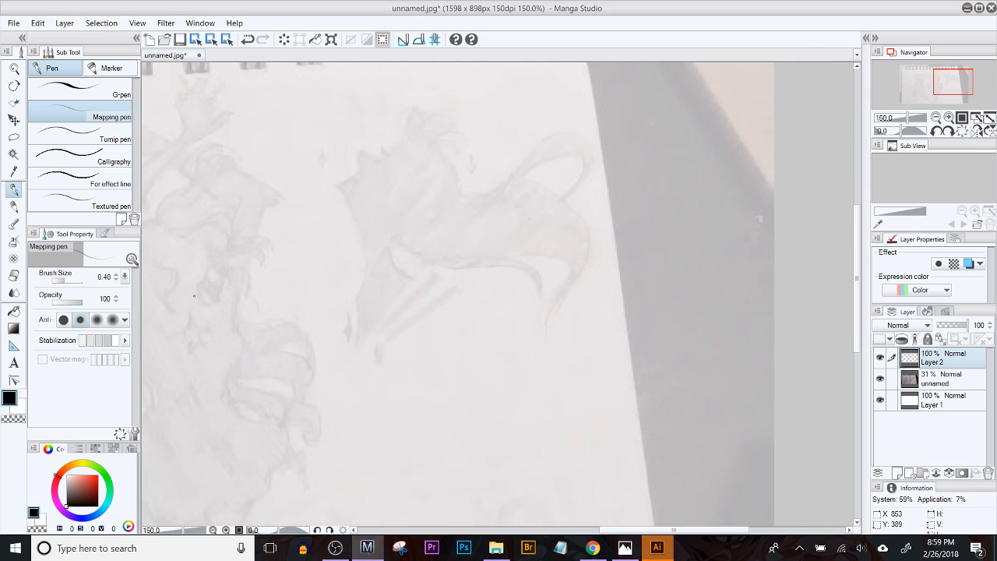
{"action": "scroll", "coordinate": [194, 301], "scroll_direction": "up", "scroll_amount": 1}
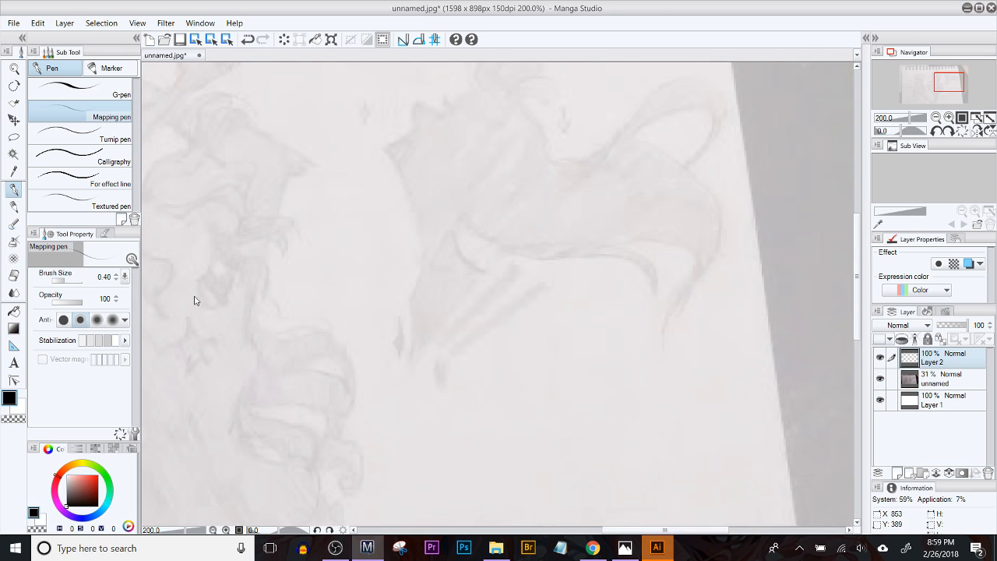
{"action": "scroll", "coordinate": [195, 300], "scroll_direction": "up", "scroll_amount": 2}
{"action": "left_click_drag", "start_coordinate": [531, 160], "coordinate": [259, 418]}
{"action": "mouse_move", "coordinate": [428, 171]}
{"action": "left_mouse_down"}
{"action": "mouse_move", "coordinate": [424, 141]}
{"action": "mouse_move", "coordinate": [404, 148]}
{"action": "mouse_move", "coordinate": [414, 162]}
{"action": "left_mouse_up"}
Step: Undo the resolution change, the added top layer, the canvas rotation and the white fill of Layer 1
{"action": "key", "text": "ctrl+z"}
{"action": "left_click_drag", "start_coordinate": [760, 68], "coordinate": [482, 247]}
{"action": "mouse_move", "coordinate": [403, 246]}
{"action": "left_mouse_down"}
{"action": "mouse_move", "coordinate": [394, 228]}
{"action": "mouse_move", "coordinate": [517, 308]}
{"action": "mouse_move", "coordinate": [531, 283]}
{"action": "left_mouse_up"}
{"action": "key", "text": "ctrl+z"}
{"action": "key", "text": "ctrl+z"}
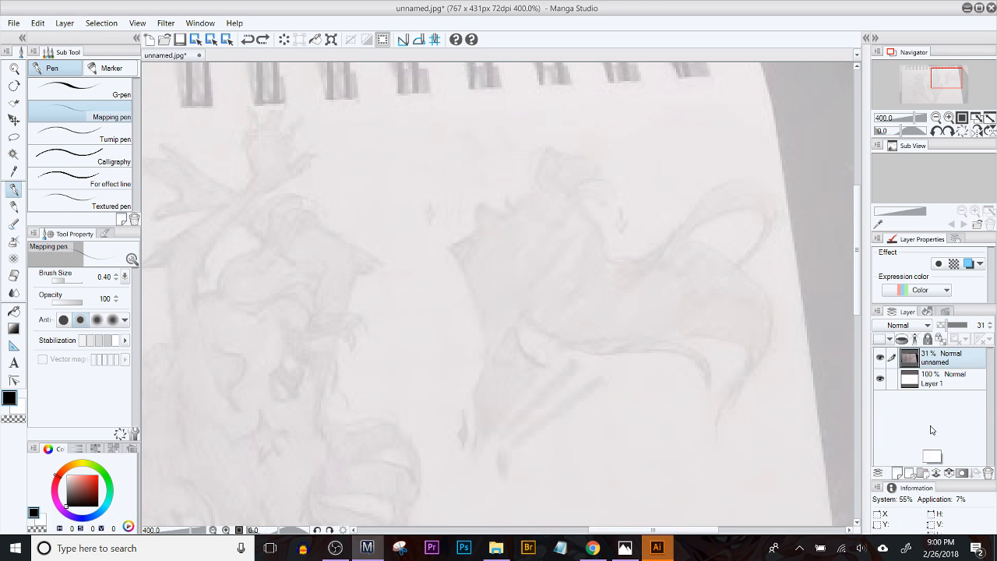
{"action": "key", "text": "ctrl+z"}
{"action": "key", "text": "ctrl+z"}
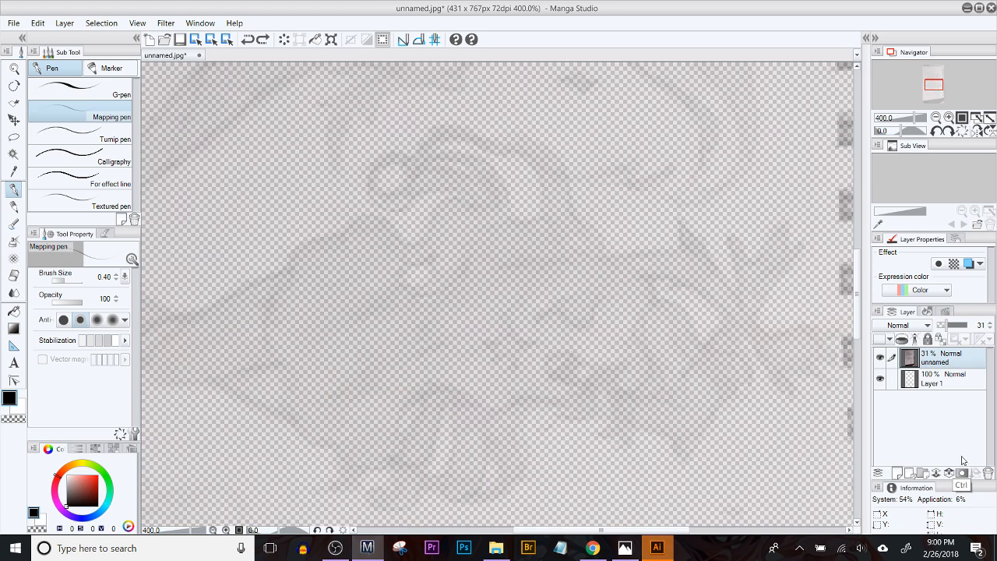
{"action": "key", "text": "ctrl+z"}
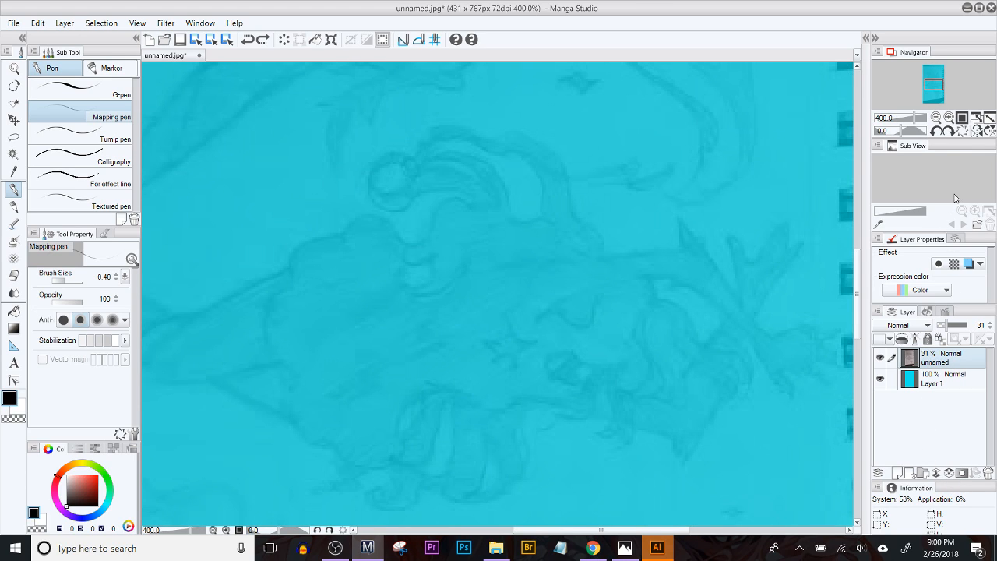
Step: Redo the white fill and the canvas rotation, and add a new empty layer above the unnamed photo layer
{"action": "left_click", "coordinate": [951, 132]}
{"action": "left_click", "coordinate": [951, 132]}
{"action": "left_click", "coordinate": [951, 132]}
{"action": "left_click", "coordinate": [951, 133]}
{"action": "left_click", "coordinate": [951, 132]}
{"action": "left_click", "coordinate": [951, 133]}
{"action": "left_click", "coordinate": [951, 132]}
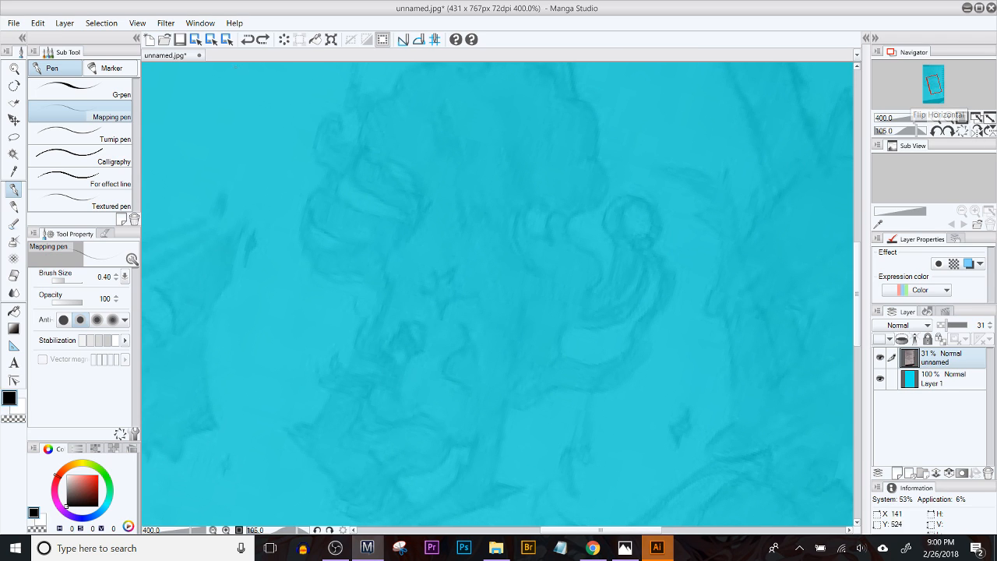
{"action": "left_click", "coordinate": [263, 39]}
{"action": "left_click", "coordinate": [262, 39]}
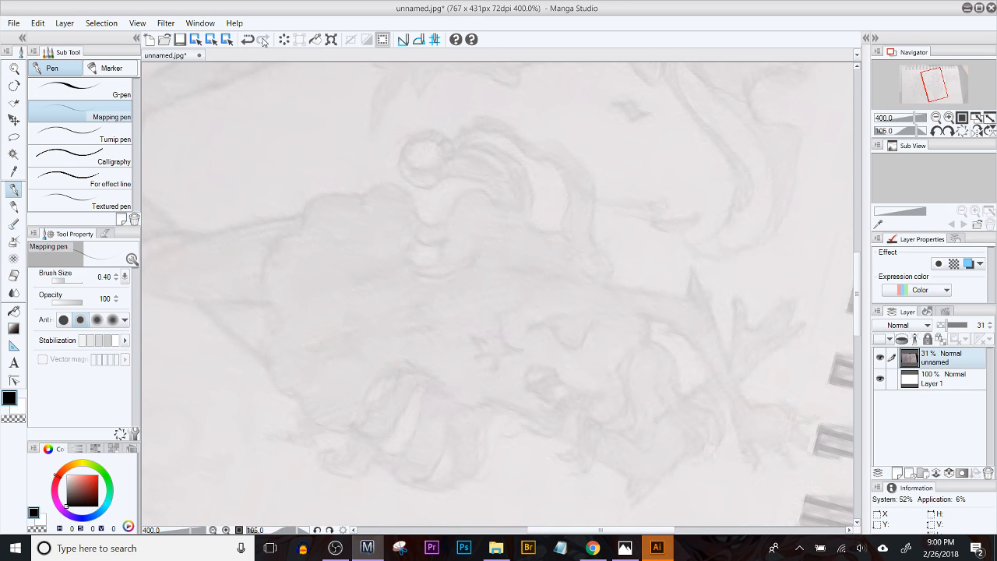
{"action": "left_click", "coordinate": [246, 39]}
{"action": "left_click", "coordinate": [898, 473]}
Step: Set the image resolution of the landscape canvas to 150 dpi with smooth interpolation
{"action": "mouse_move", "coordinate": [479, 289]}
{"action": "left_mouse_down"}
{"action": "mouse_move", "coordinate": [377, 102]}
{"action": "mouse_move", "coordinate": [576, 10]}
{"action": "mouse_move", "coordinate": [570, 4]}
{"action": "left_mouse_up"}
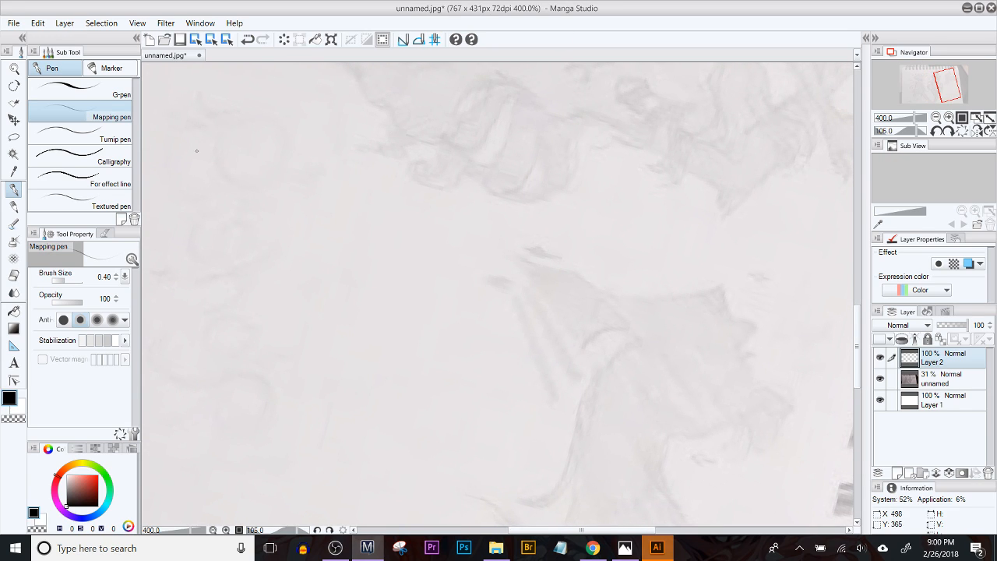
{"action": "left_click", "coordinate": [14, 22]}
{"action": "mouse_move", "coordinate": [35, 25]}
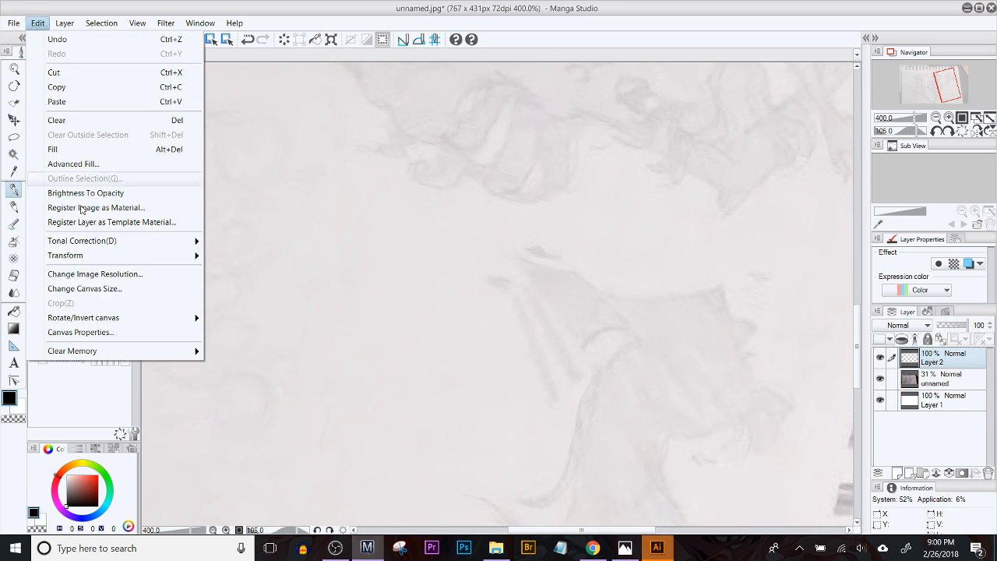
{"action": "left_click", "coordinate": [123, 274]}
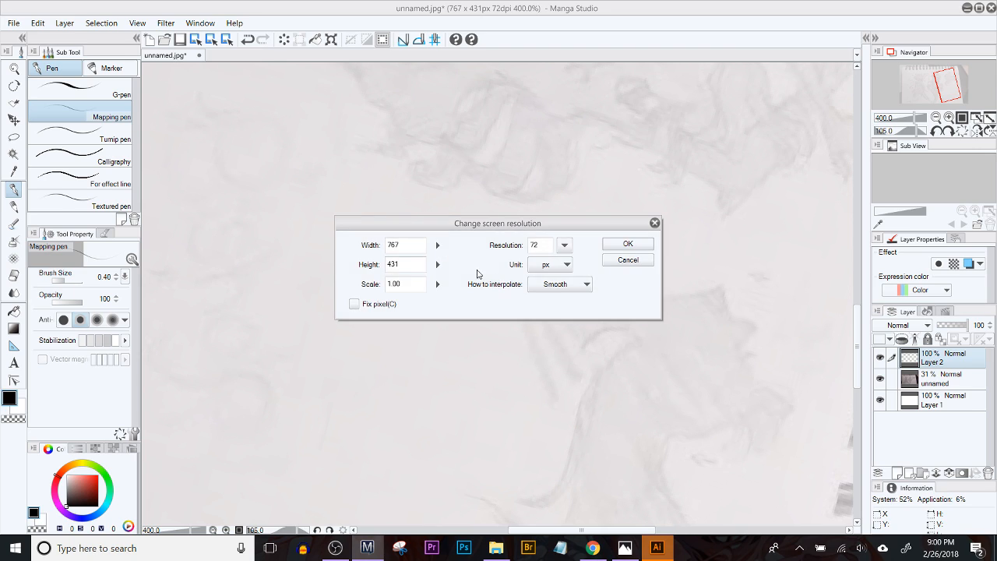
{"action": "left_click", "coordinate": [538, 244]}
{"action": "type", "text": "1"}
{"action": "left_click", "coordinate": [643, 245]}
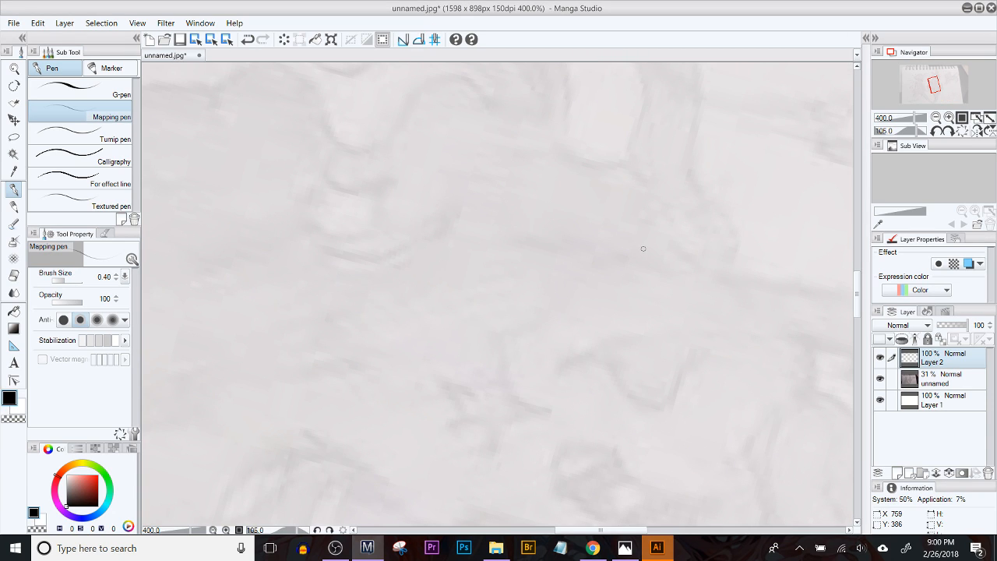
{"action": "left_click", "coordinate": [37, 26]}
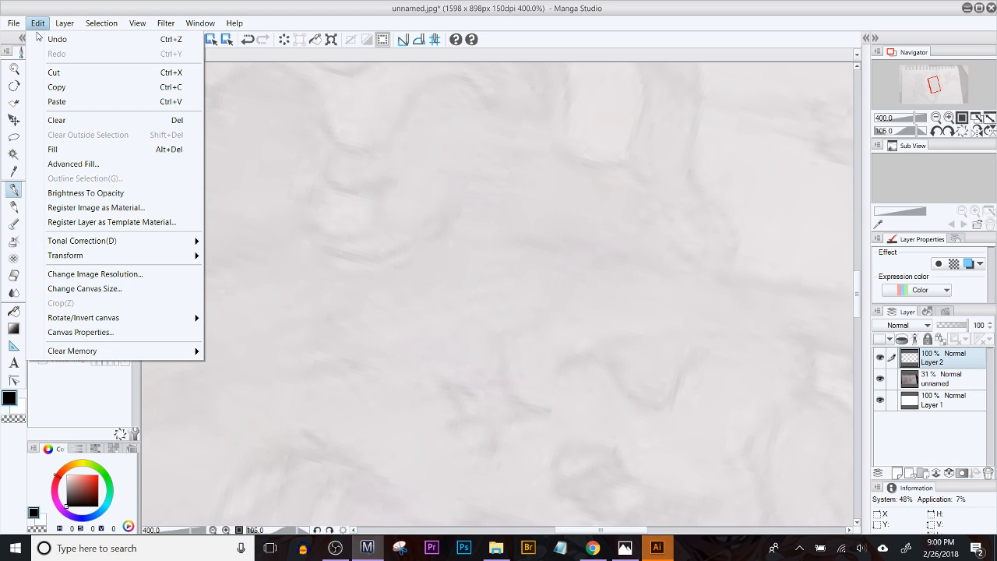
{"action": "left_click", "coordinate": [118, 276]}
{"action": "left_click", "coordinate": [643, 263]}
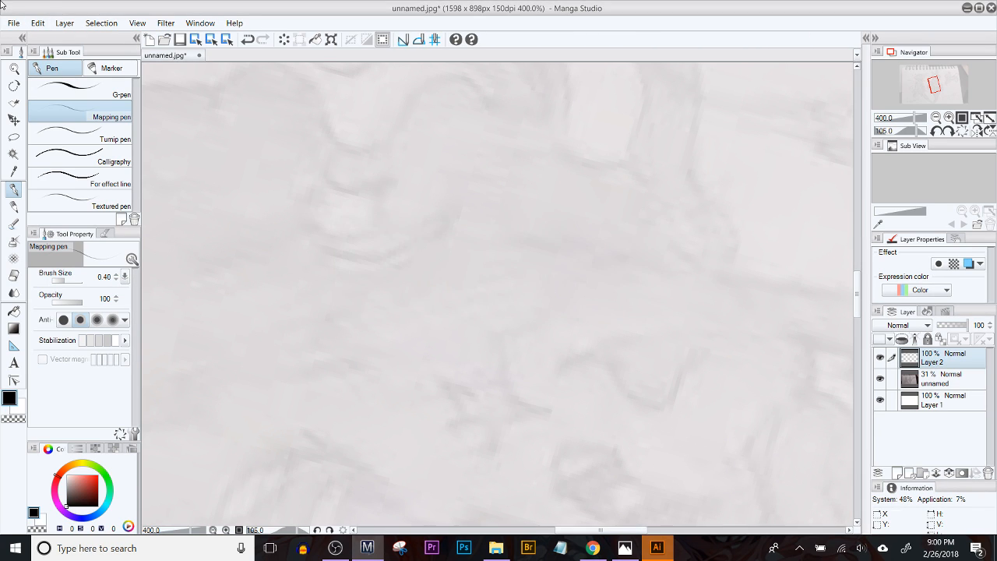
Step: Rotate the whole canvas by 90 degrees counterclockwise
{"action": "left_click", "coordinate": [37, 23]}
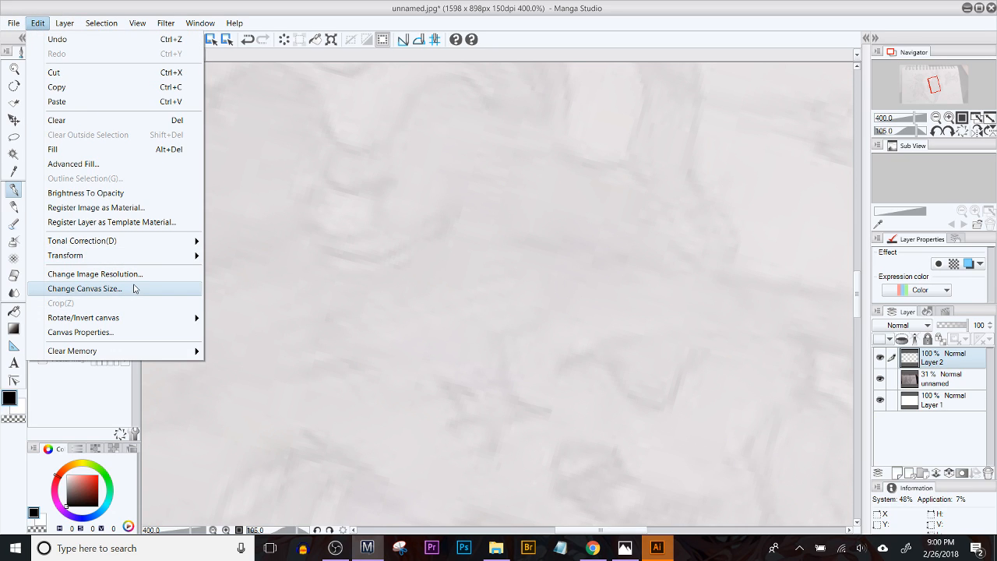
{"action": "mouse_move", "coordinate": [133, 318]}
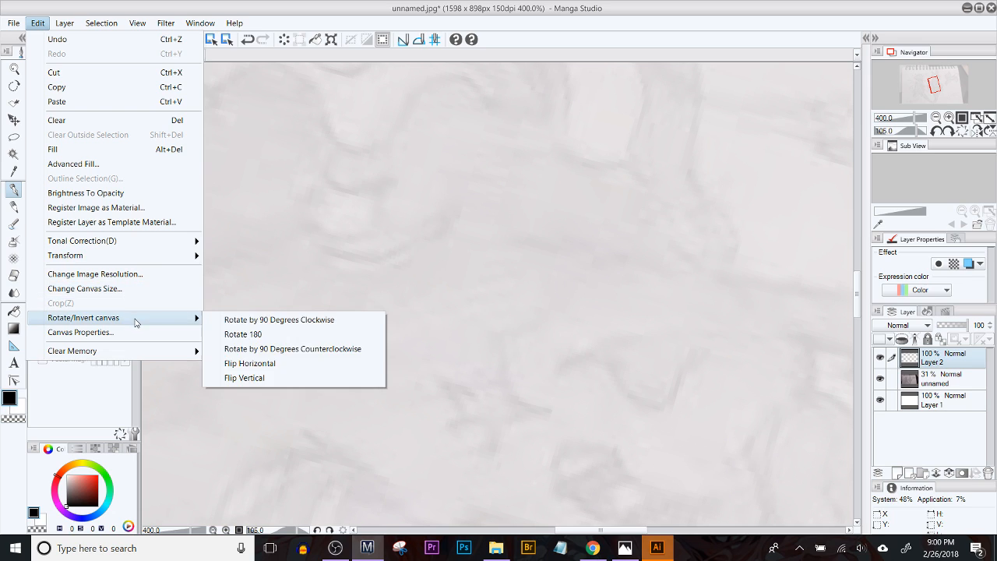
{"action": "left_click", "coordinate": [280, 350]}
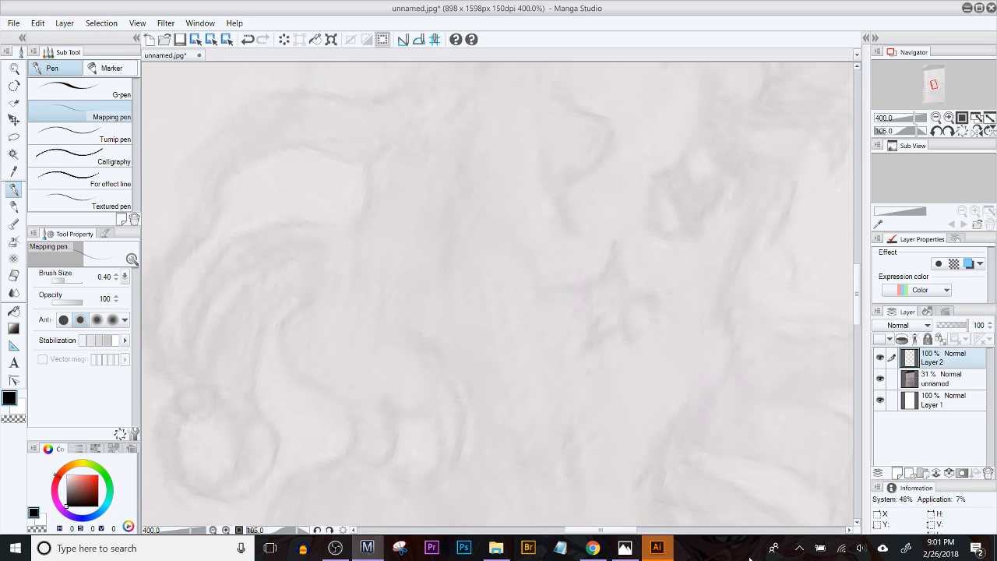
Step: Switch to Adobe Illustrator, open the recent file junkies title.ai and keep the current workspace instead of the Touch workspace
{"action": "left_click", "coordinate": [668, 548]}
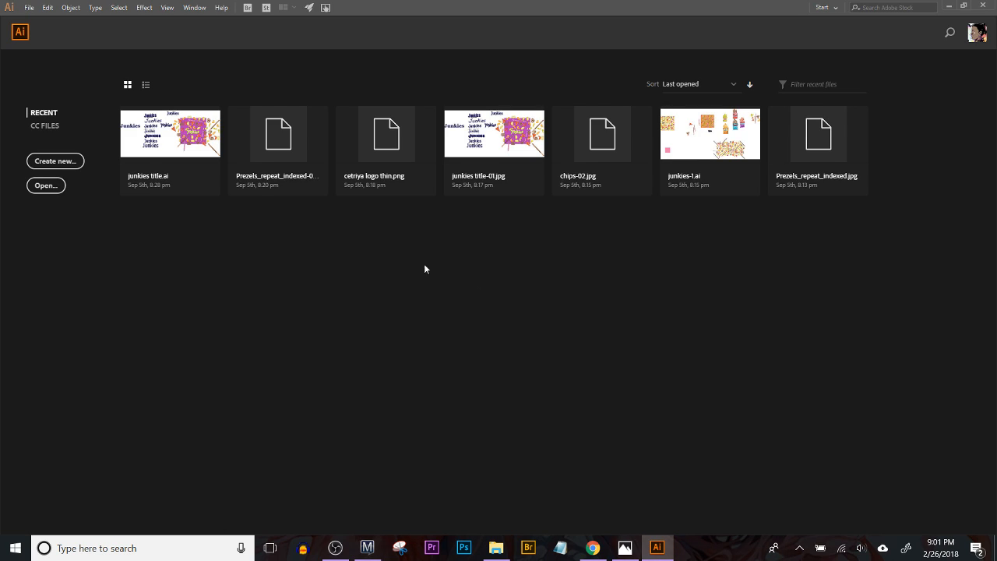
{"action": "left_click", "coordinate": [170, 138]}
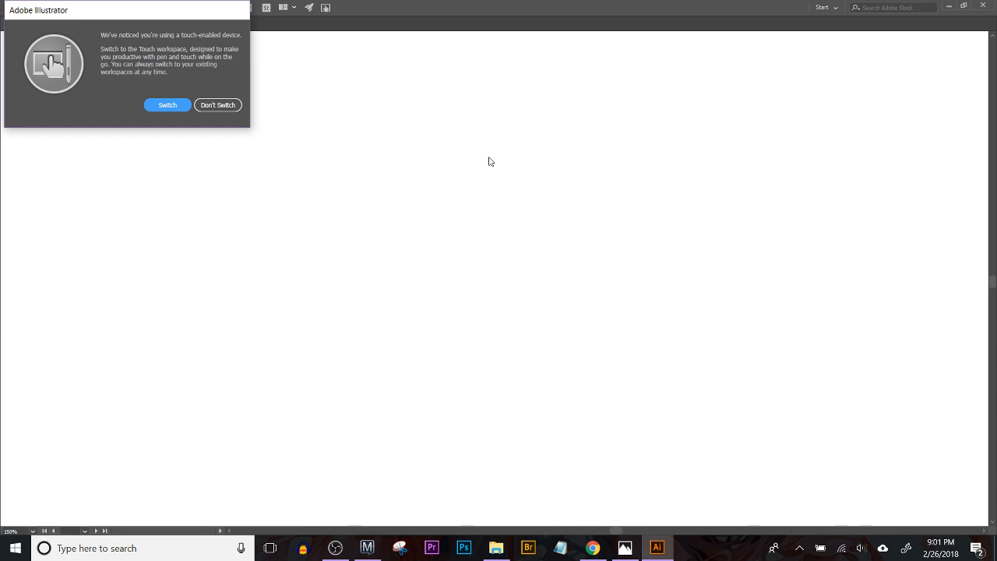
{"action": "left_click", "coordinate": [211, 104]}
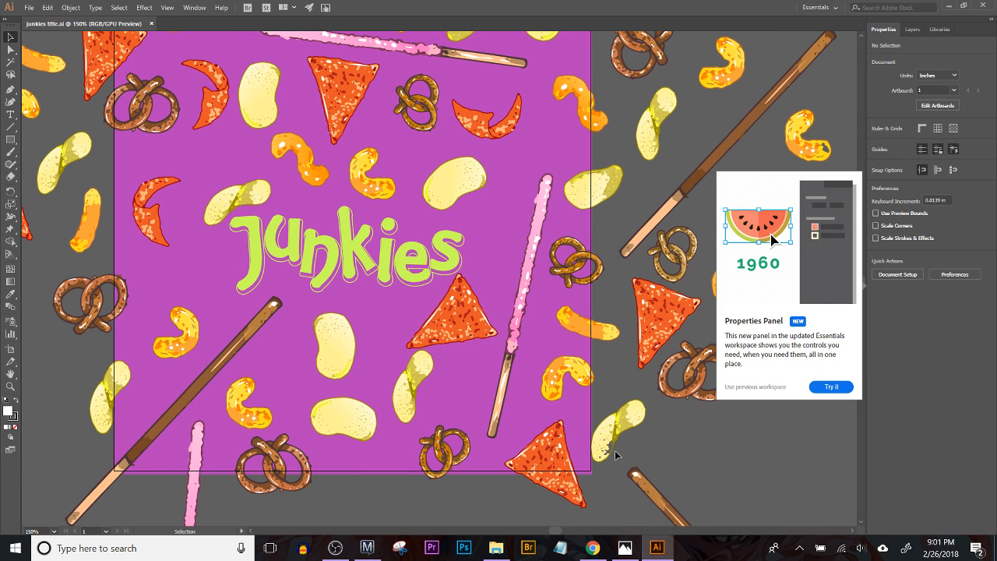
Step: Examine the Junkies lettering variants and the snack pattern artwork at several magnifications
{"action": "key", "text": "ctrl+minus"}
{"action": "key", "text": "ctrl+minus"}
{"action": "key", "text": "ctrl+minus"}
{"action": "key", "text": "ctrl+minus"}
{"action": "key", "text": "ctrl+minus"}
{"action": "key", "text": "ctrl+minus"}
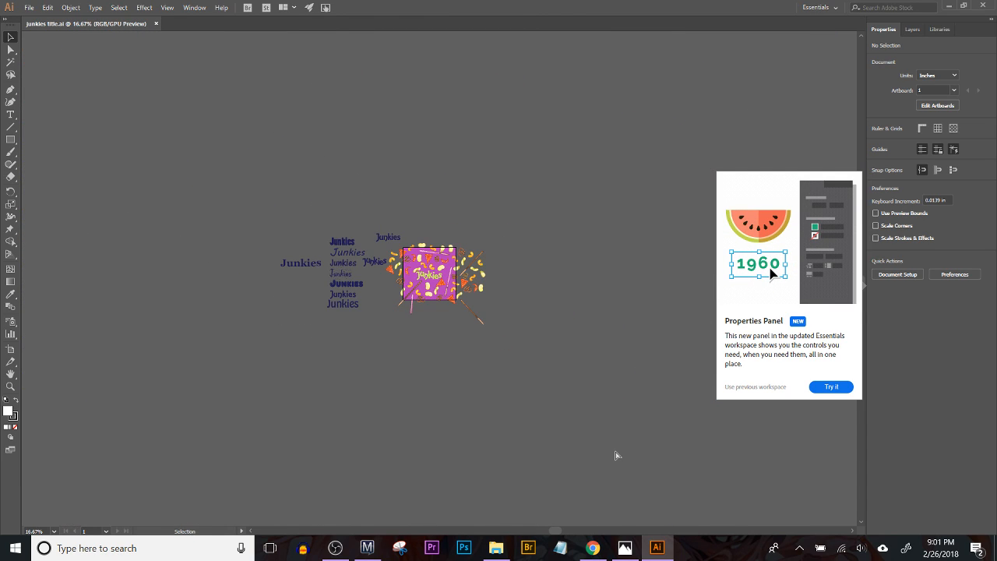
{"action": "key", "text": "ctrl+equal"}
{"action": "key", "text": "ctrl+equal"}
{"action": "key", "text": "ctrl+equal"}
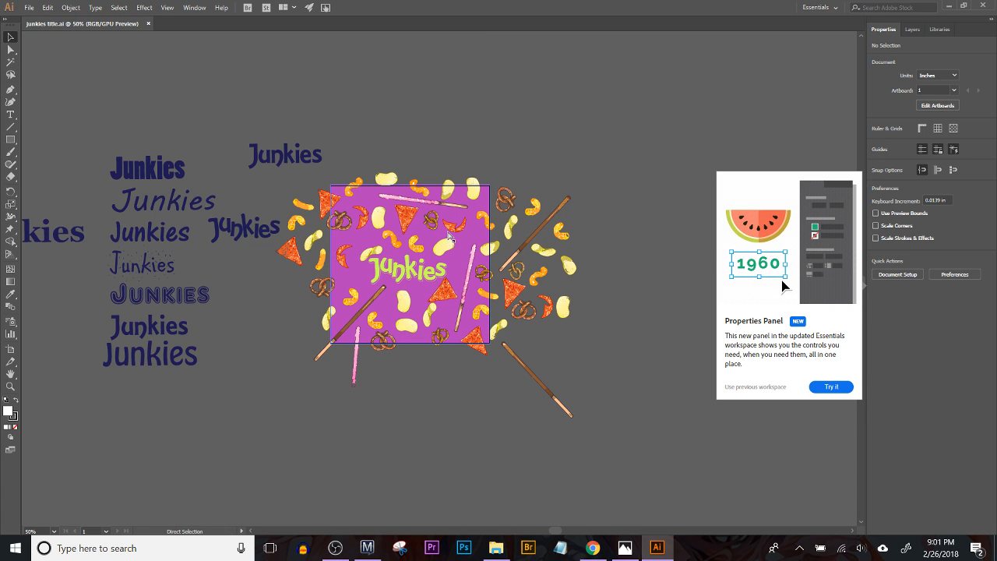
{"action": "key", "text": "ctrl+equal"}
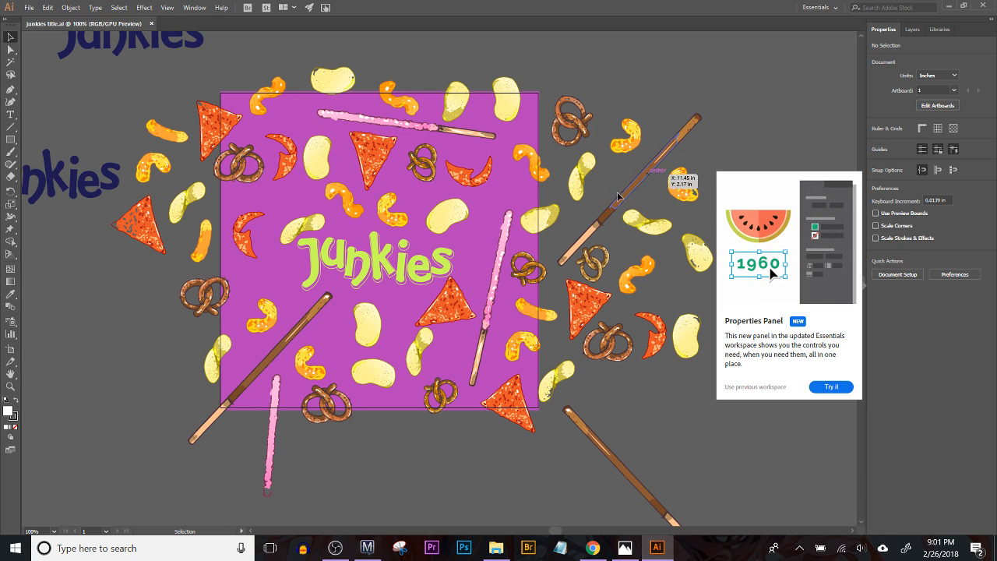
{"action": "left_click_drag", "start_coordinate": [527, 357], "coordinate": [588, 287]}
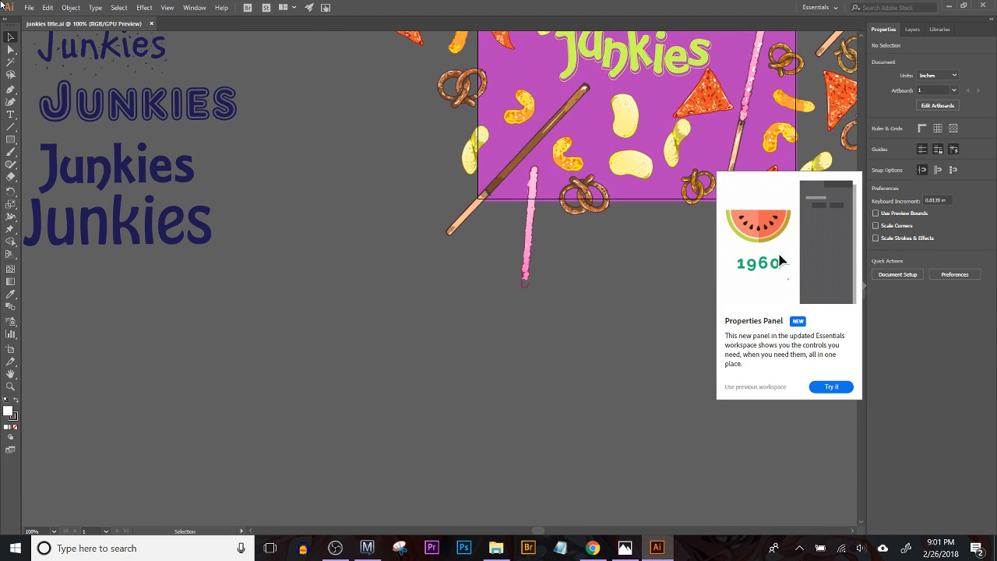
Step: Create a new portrait print document of 612 x 792 pt with one artboard
{"action": "left_click", "coordinate": [28, 7]}
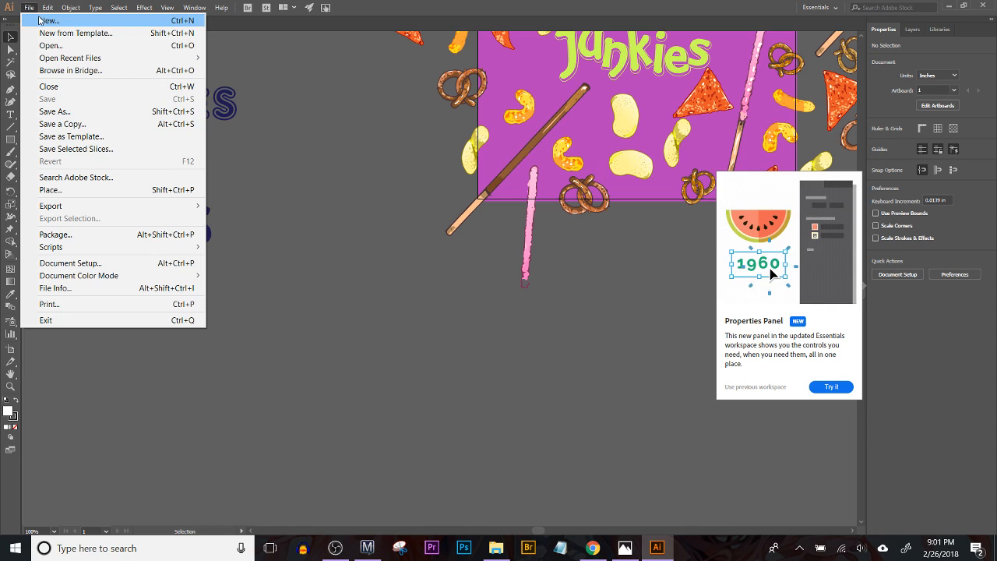
{"action": "left_click", "coordinate": [38, 20]}
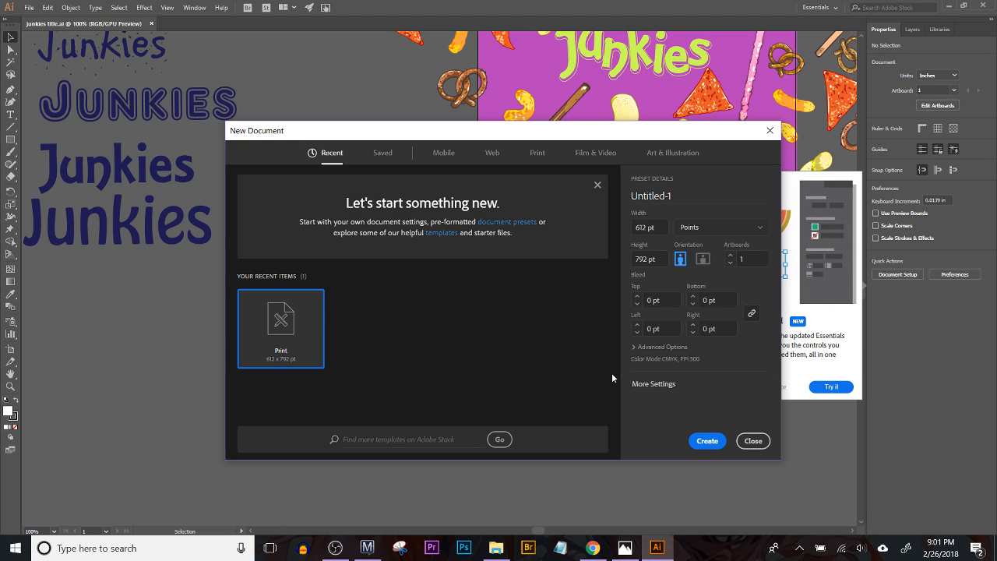
{"action": "left_click", "coordinate": [715, 442]}
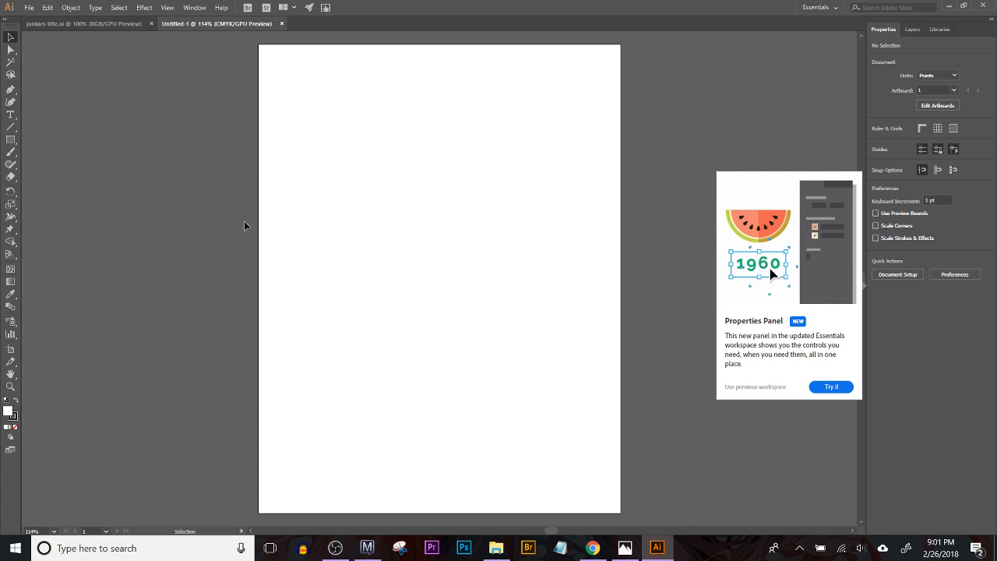
Step: Paste the copied teal sketch image into the new document and move it off the artboard to the right
{"action": "key", "text": "a"}
{"action": "key", "text": "v"}
{"action": "key", "text": "ctrl+v"}
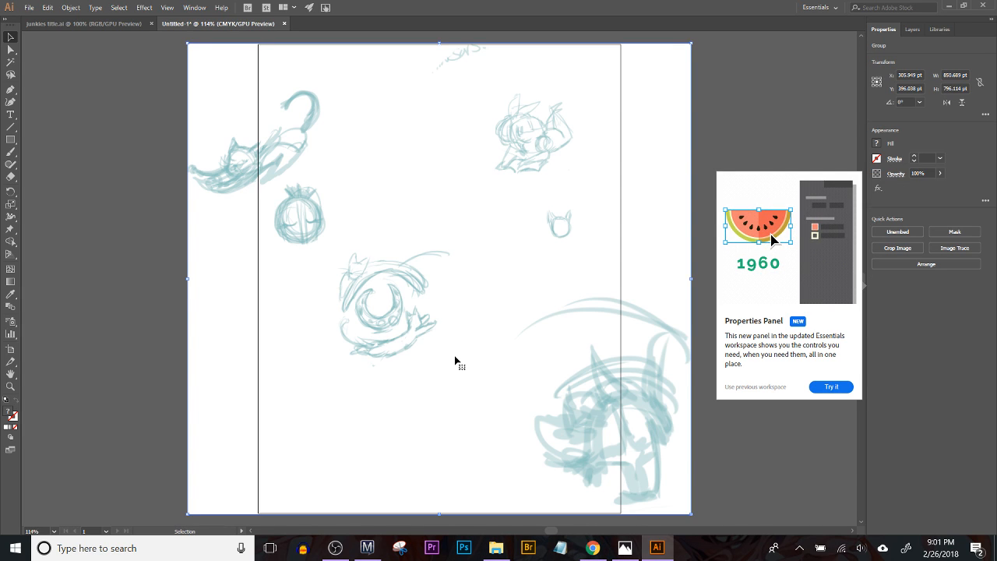
{"action": "mouse_move", "coordinate": [576, 369]}
{"action": "left_mouse_down"}
{"action": "mouse_move", "coordinate": [550, 359]}
{"action": "mouse_move", "coordinate": [194, 459]}
{"action": "left_mouse_up"}
{"action": "left_click_drag", "start_coordinate": [152, 288], "coordinate": [655, 213]}
{"action": "left_click_drag", "start_coordinate": [621, 240], "coordinate": [434, 274]}
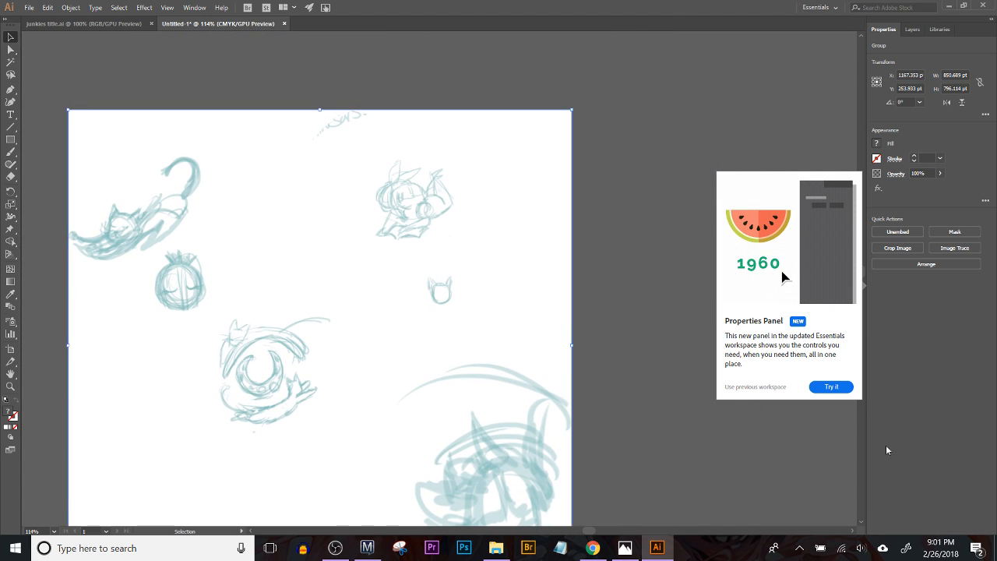
Step: Dismiss the Properties Panel introduction, select the sketch image and switch to the Essentials Classic workspace
{"action": "left_click", "coordinate": [755, 409]}
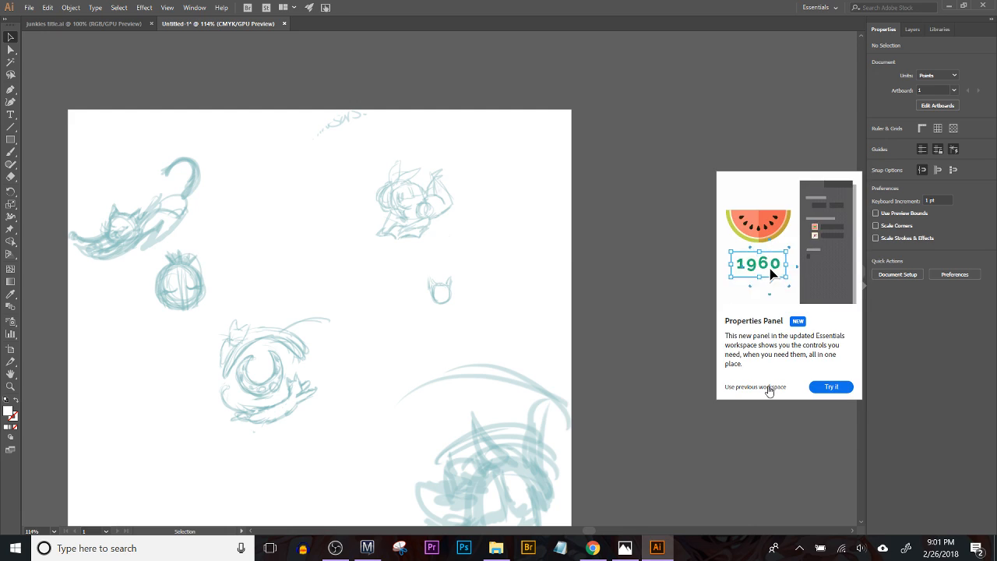
{"action": "left_click", "coordinate": [767, 387]}
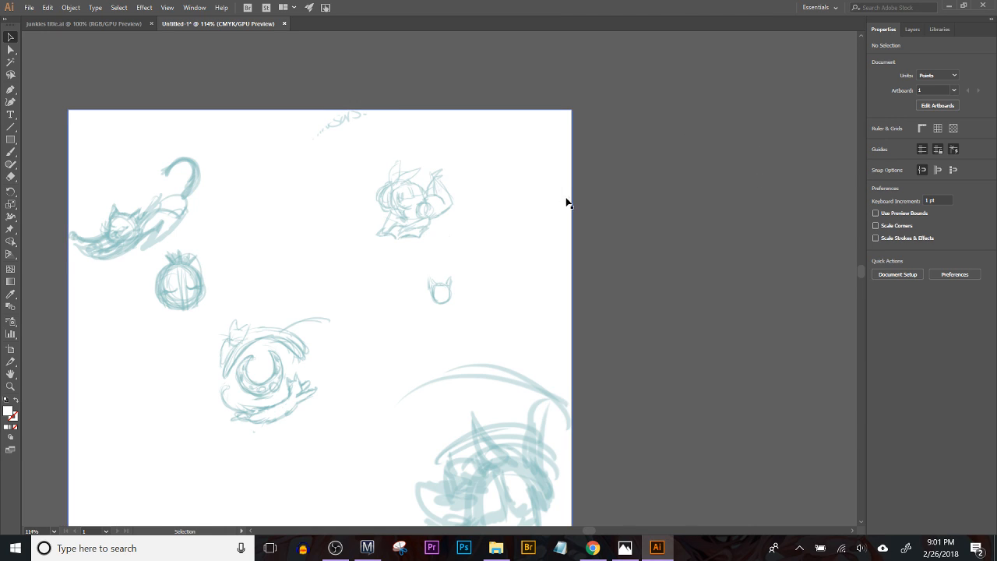
{"action": "left_click_drag", "start_coordinate": [514, 244], "coordinate": [523, 210]}
{"action": "left_click", "coordinate": [438, 226]}
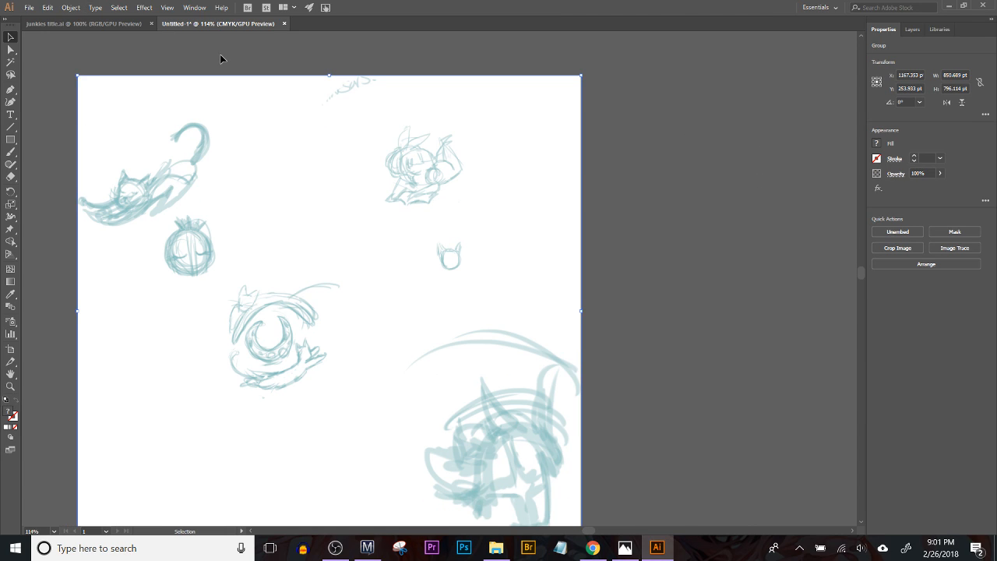
{"action": "left_click", "coordinate": [194, 7]}
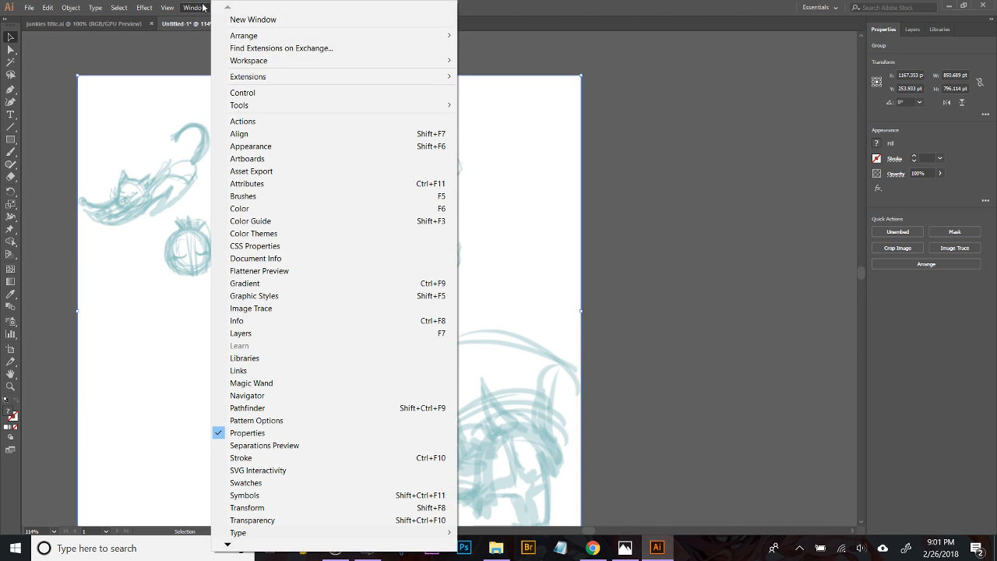
{"action": "mouse_move", "coordinate": [250, 60]}
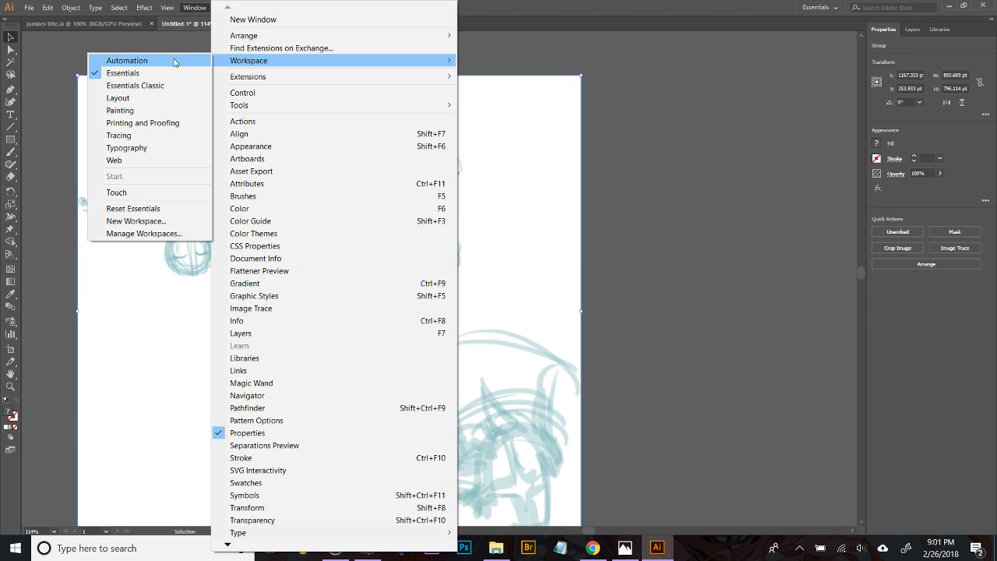
{"action": "left_click", "coordinate": [164, 89]}
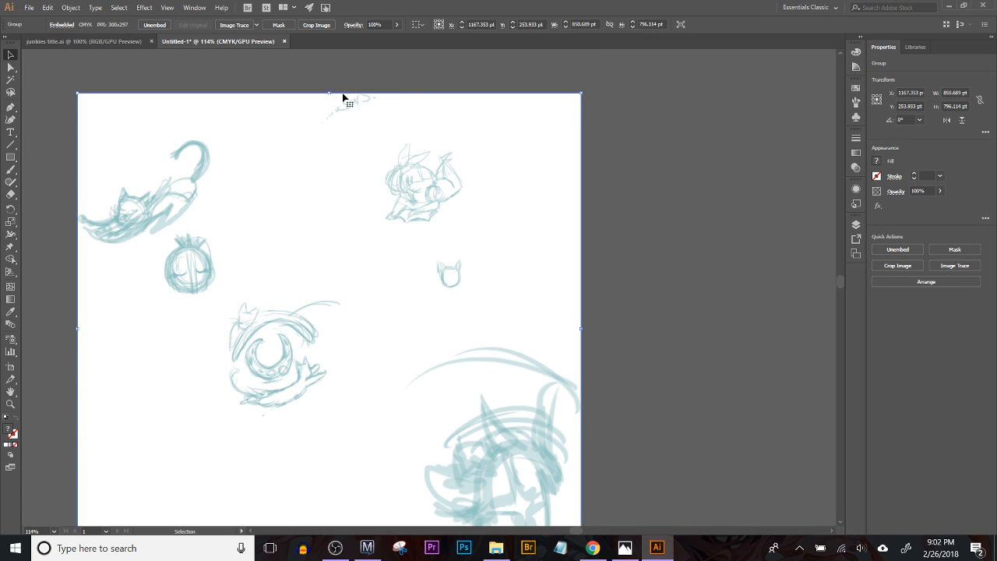
Step: Fade the sketch image to 32% opacity and lock it in place
{"action": "left_click", "coordinate": [397, 25]}
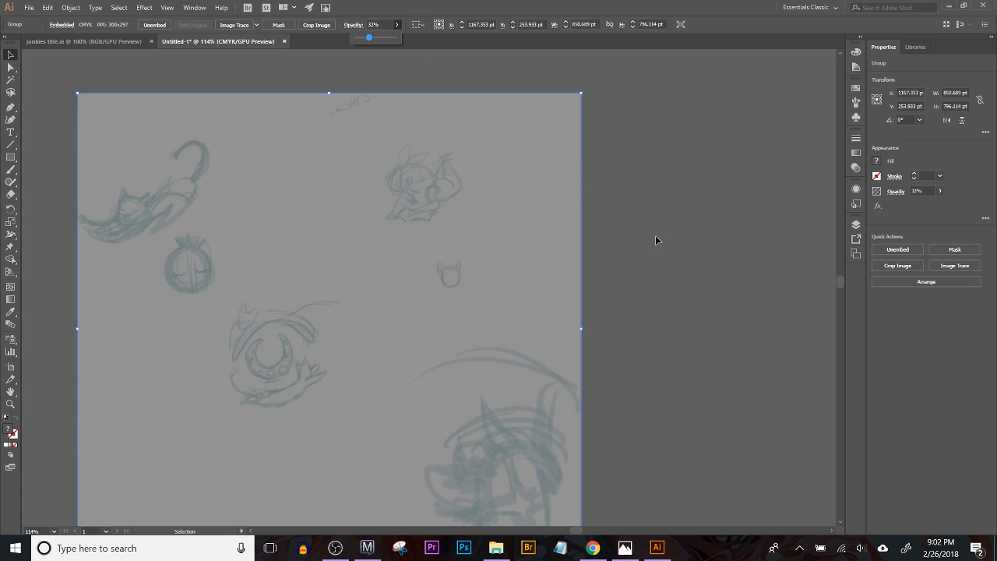
{"action": "left_click", "coordinate": [655, 236]}
{"action": "left_click", "coordinate": [375, 234]}
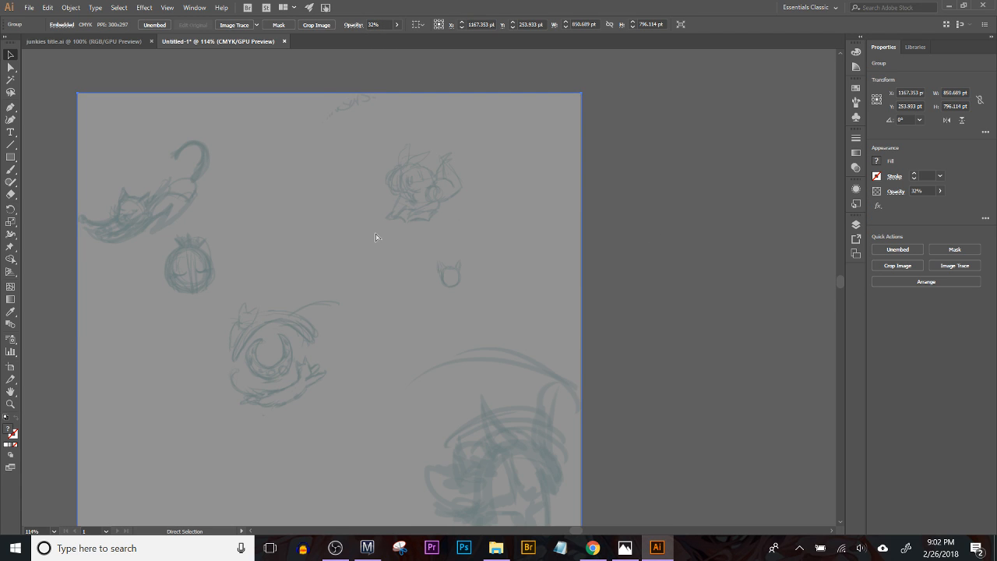
{"action": "key", "text": "ctrl+2"}
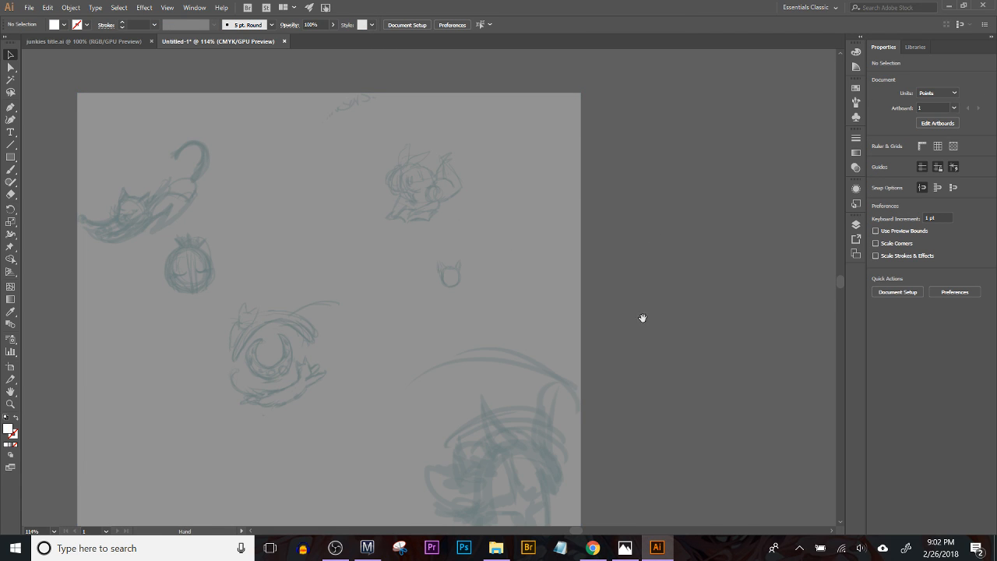
Step: Set the fill colour to black for inking the large eared figure in the sketch's lower right corner
{"action": "left_click_drag", "start_coordinate": [641, 320], "coordinate": [640, 273]}
{"action": "key", "text": "ctrl+equal"}
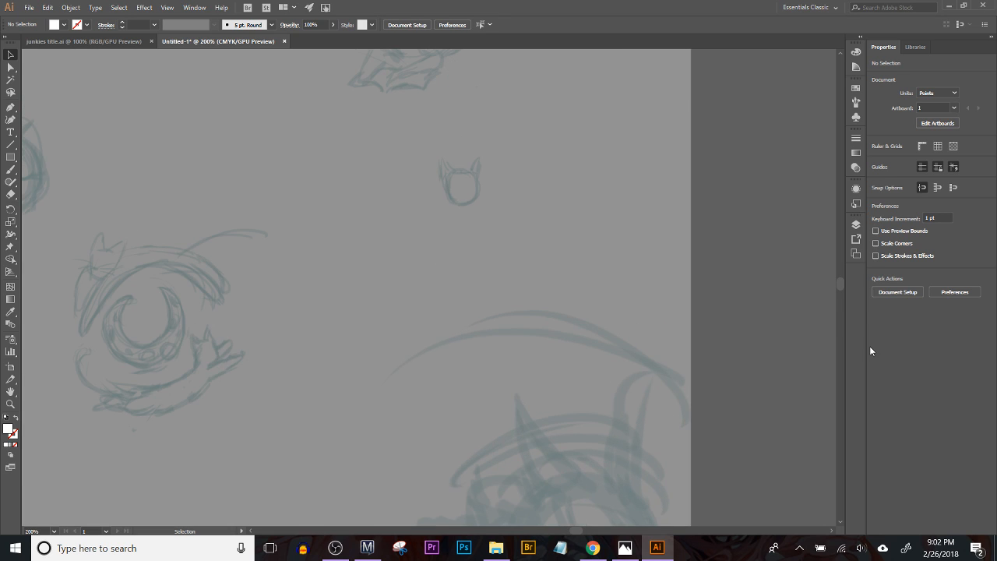
{"action": "left_click_drag", "start_coordinate": [505, 361], "coordinate": [386, 186]}
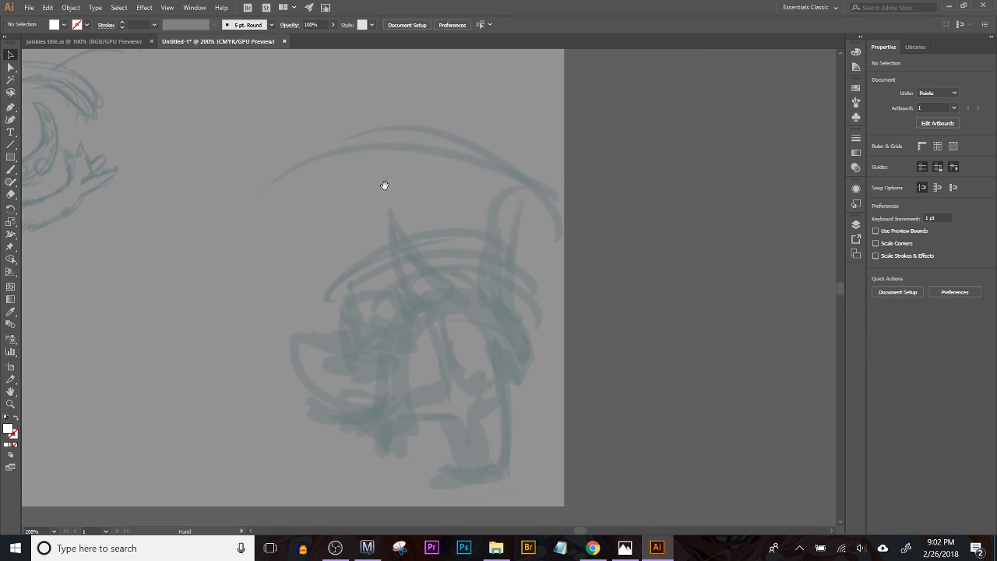
{"action": "double_click", "coordinate": [9, 428]}
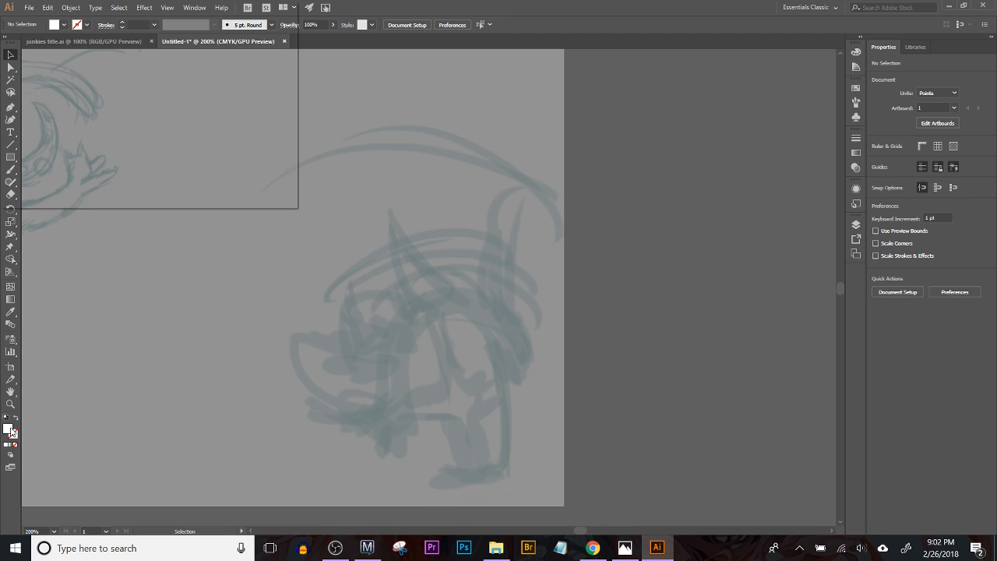
{"action": "type", "text": "000000"}
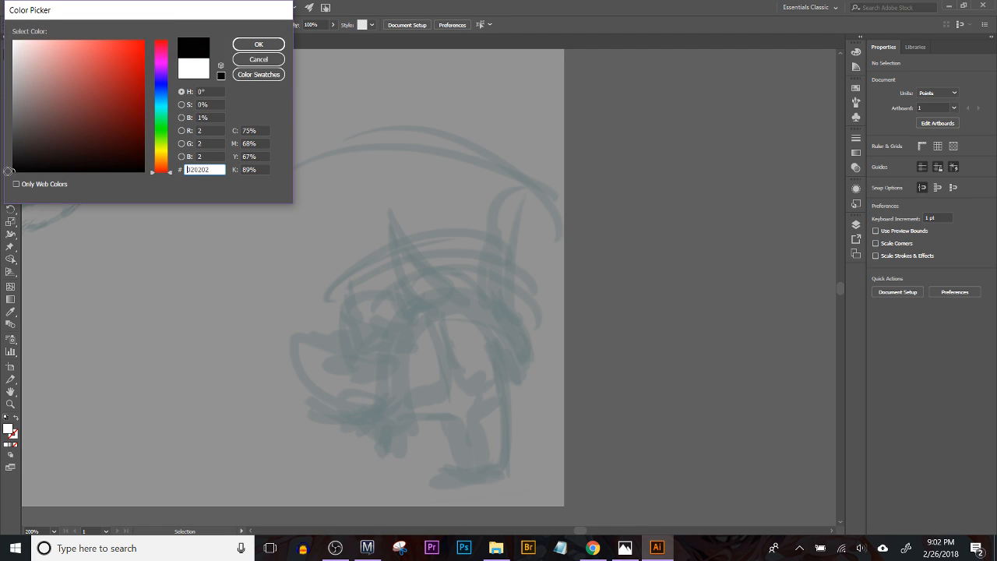
{"action": "left_click", "coordinate": [259, 44]}
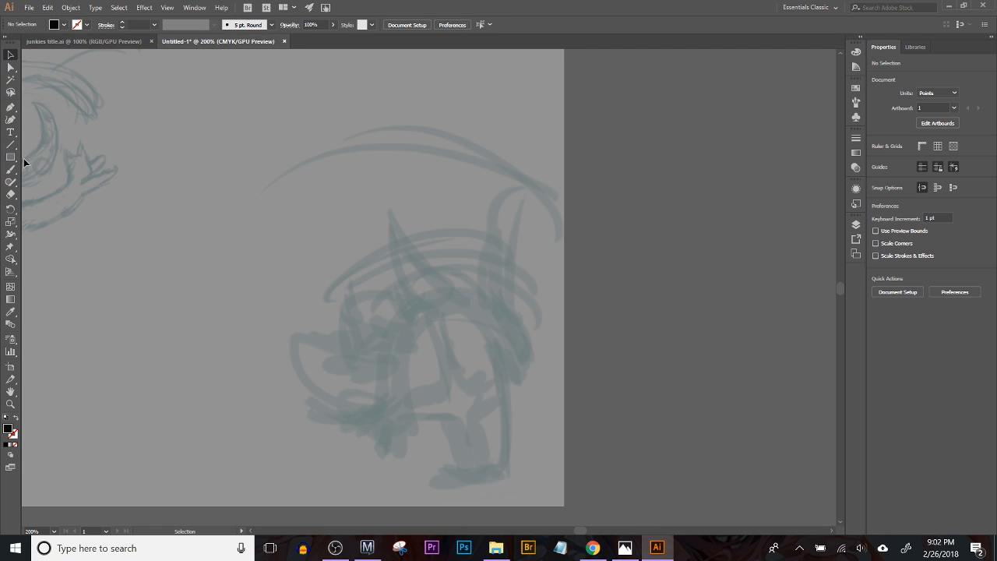
Step: Choose the Blob Brush and make its 7 pt size vary with pen pressure
{"action": "left_click", "coordinate": [11, 172]}
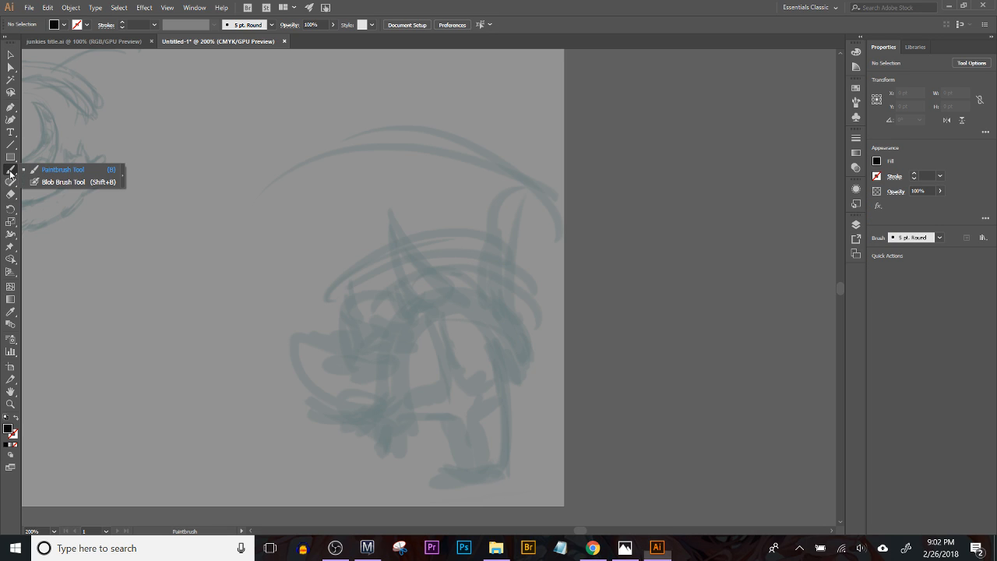
{"action": "mouse_move", "coordinate": [94, 305]}
{"action": "left_mouse_down"}
{"action": "mouse_move", "coordinate": [203, 323]}
{"action": "mouse_move", "coordinate": [391, 229]}
{"action": "left_mouse_up"}
{"action": "key", "text": "ctrl+z"}
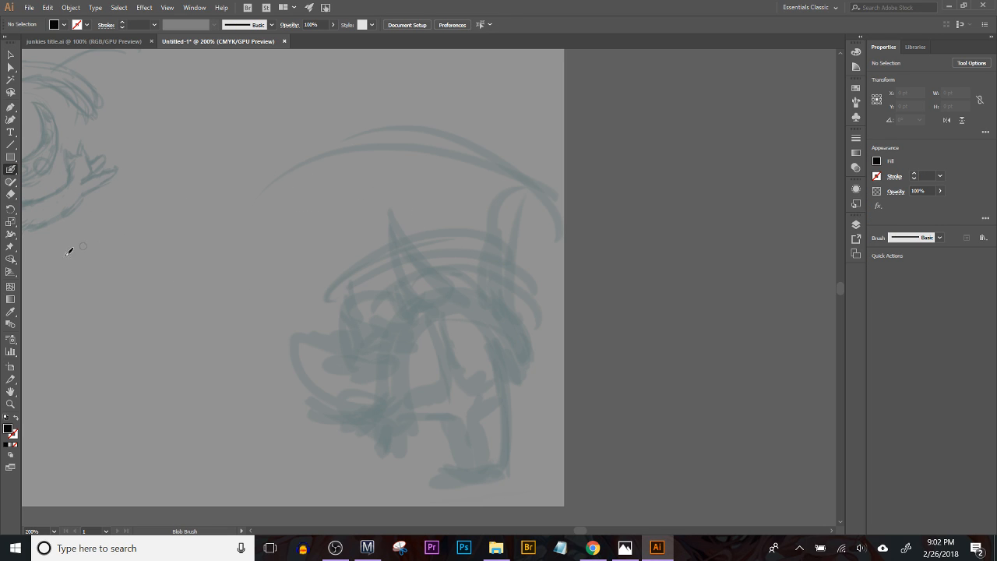
{"action": "double_click", "coordinate": [10, 170]}
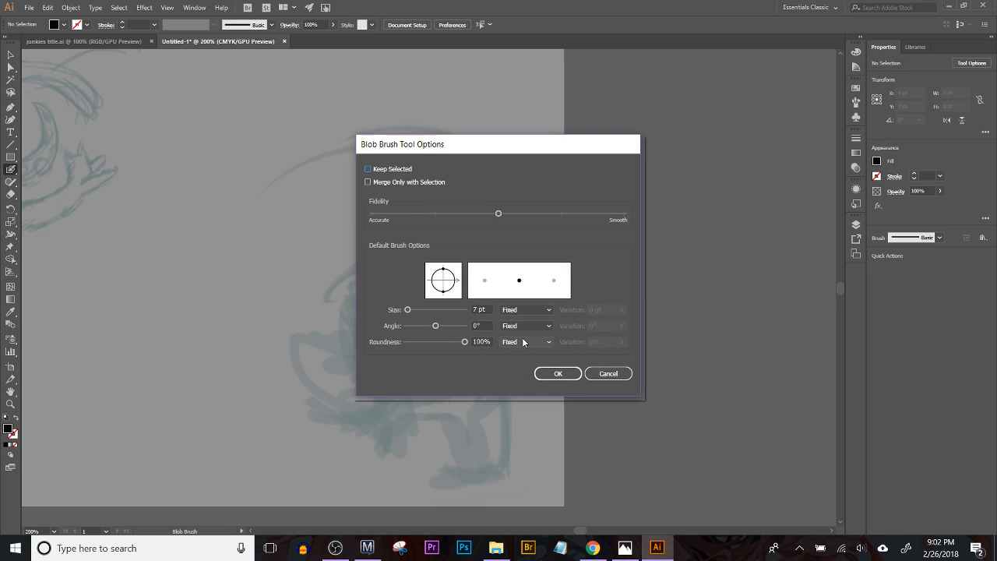
{"action": "left_click", "coordinate": [528, 309]}
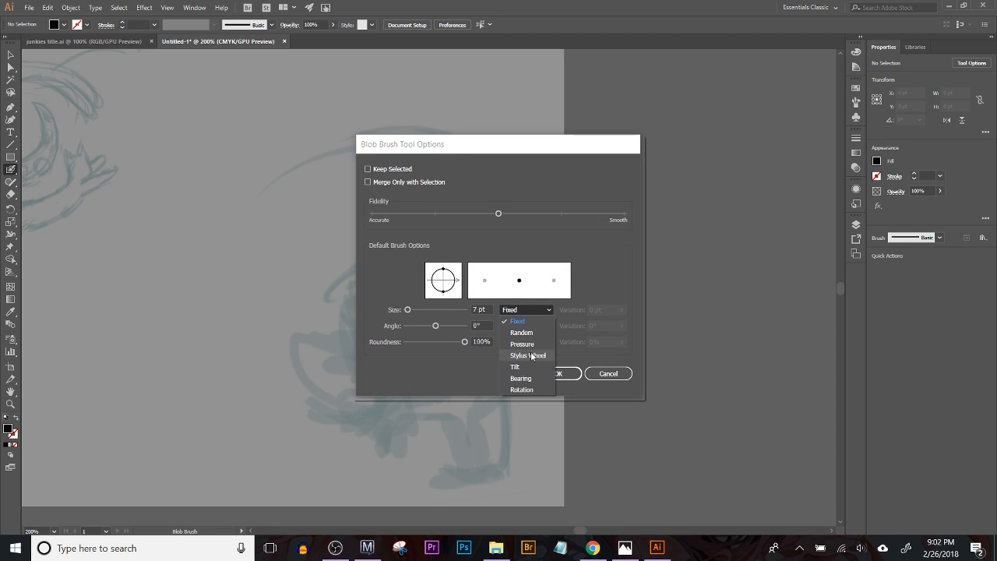
{"action": "left_click", "coordinate": [534, 344]}
{"action": "left_click", "coordinate": [622, 310]}
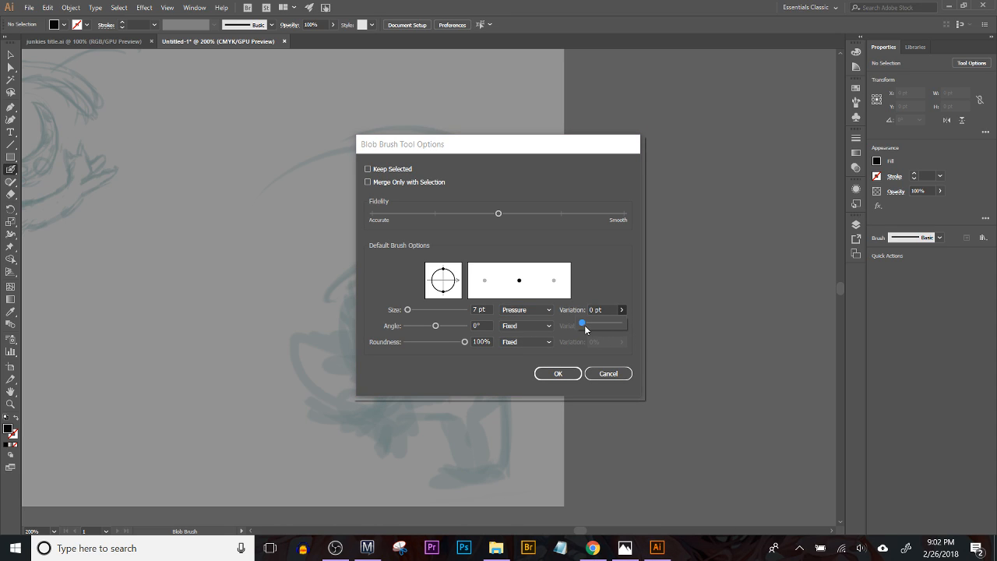
{"action": "left_click", "coordinate": [557, 373]}
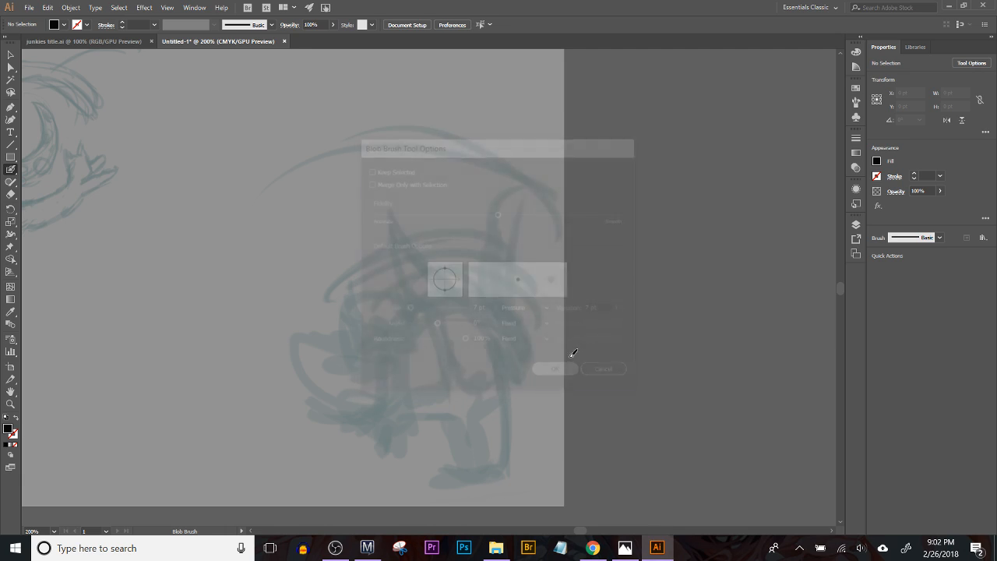
Step: Swap the black fill to the stroke and test the brush with a hook-shaped squiggle beside the sketch, undoing the extra strokes
{"action": "key", "text": "shift+x"}
{"action": "left_click_drag", "start_coordinate": [633, 253], "coordinate": [690, 329]}
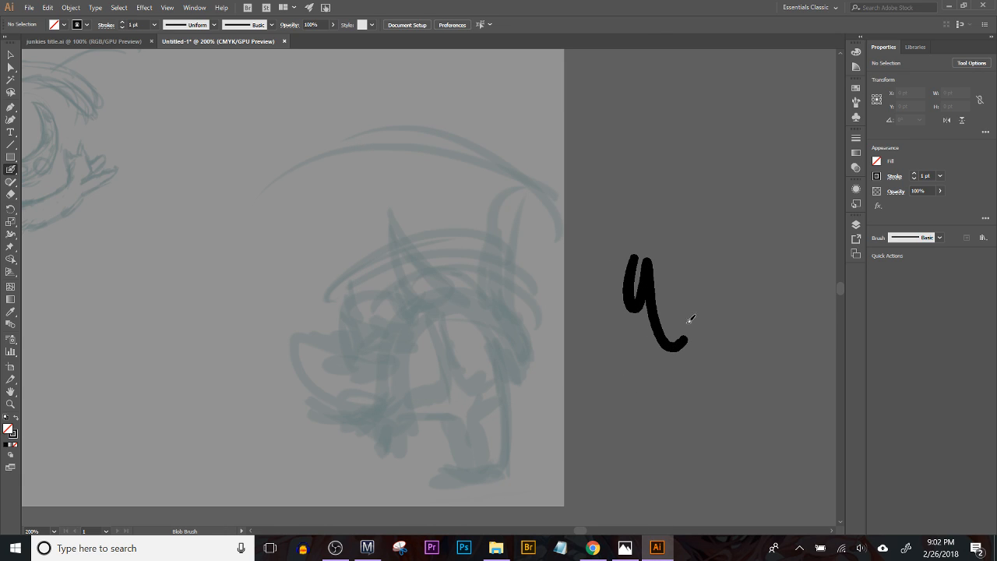
{"action": "mouse_move", "coordinate": [644, 213]}
{"action": "left_mouse_down"}
{"action": "mouse_move", "coordinate": [668, 209]}
{"action": "mouse_move", "coordinate": [676, 226]}
{"action": "left_mouse_up"}
{"action": "left_click_drag", "start_coordinate": [713, 214], "coordinate": [715, 290]}
{"action": "key", "text": "ctrl+z"}
{"action": "key", "text": "ctrl+z"}
{"action": "left_click_drag", "start_coordinate": [634, 209], "coordinate": [715, 212]}
Step: Ink one long tapered arc above the eared figure, undoing and redrawing it until the curve is smooth
{"action": "key", "text": "ctrl+z"}
{"action": "mouse_move", "coordinate": [277, 228]}
{"action": "left_mouse_down"}
{"action": "mouse_move", "coordinate": [497, 170]}
{"action": "mouse_move", "coordinate": [508, 181]}
{"action": "left_mouse_up"}
{"action": "key", "text": "ctrl+z"}
{"action": "left_click_drag", "start_coordinate": [257, 295], "coordinate": [535, 145]}
{"action": "key", "text": "ctrl+z"}
{"action": "mouse_move", "coordinate": [267, 252]}
{"action": "left_mouse_down"}
{"action": "mouse_move", "coordinate": [482, 148]}
{"action": "mouse_move", "coordinate": [539, 148]}
{"action": "left_mouse_up"}
{"action": "key", "text": "ctrl+z"}
{"action": "mouse_move", "coordinate": [260, 269]}
{"action": "left_mouse_down"}
{"action": "mouse_move", "coordinate": [444, 154]}
{"action": "mouse_move", "coordinate": [522, 152]}
{"action": "left_mouse_up"}
{"action": "key", "text": "ctrl+z"}
{"action": "mouse_move", "coordinate": [248, 271]}
{"action": "left_mouse_down"}
{"action": "mouse_move", "coordinate": [477, 148]}
{"action": "mouse_move", "coordinate": [521, 151]}
{"action": "left_mouse_up"}
{"action": "key", "text": "ctrl+z"}
{"action": "mouse_move", "coordinate": [248, 270]}
{"action": "left_mouse_down"}
{"action": "mouse_move", "coordinate": [277, 233]}
{"action": "mouse_move", "coordinate": [519, 141]}
{"action": "left_mouse_up"}
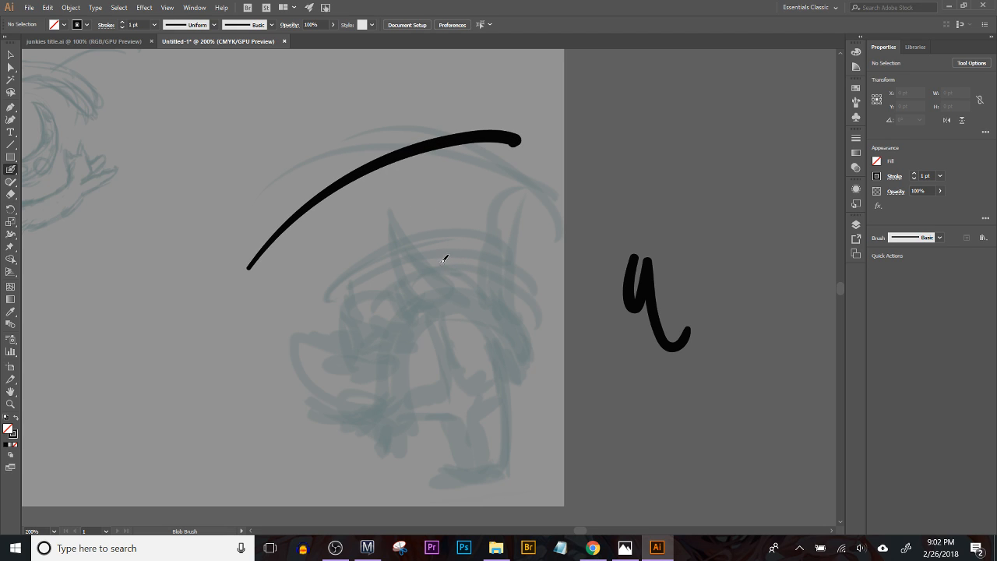
Step: Draw an arch-shaped stroke over the eared figure's head, replacing the first attempt
{"action": "left_click_drag", "start_coordinate": [396, 413], "coordinate": [426, 320]}
{"action": "key", "text": "ctrl+z"}
{"action": "mouse_move", "coordinate": [400, 415]}
{"action": "left_mouse_down"}
{"action": "mouse_move", "coordinate": [407, 345]}
{"action": "mouse_move", "coordinate": [463, 302]}
{"action": "mouse_move", "coordinate": [528, 352]}
{"action": "mouse_move", "coordinate": [412, 313]}
{"action": "mouse_move", "coordinate": [524, 353]}
{"action": "left_mouse_up"}
{"action": "key", "text": "ctrl+z"}
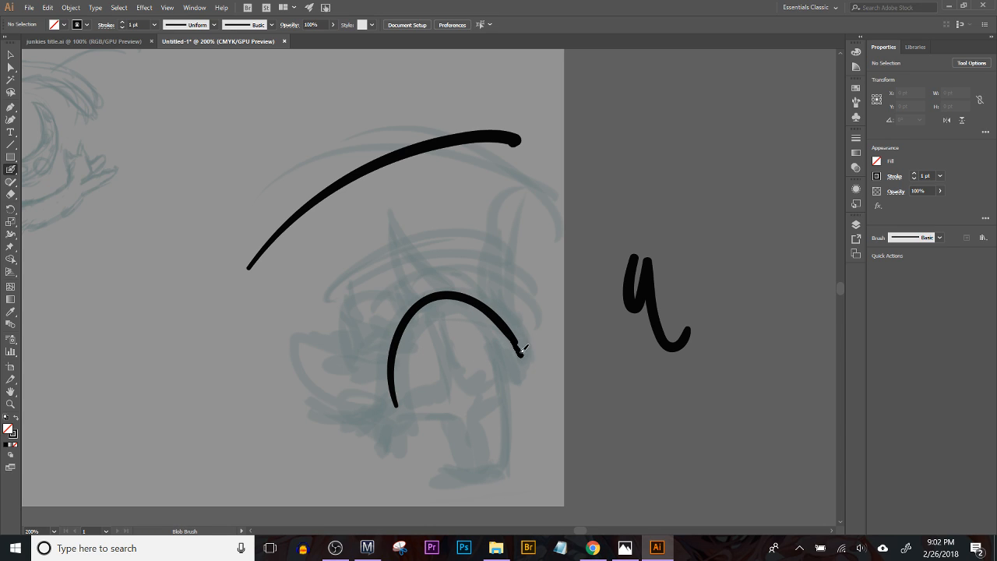
Step: Ink the sides and base of the tall eye outline below the arch, undoing the stray strokes
{"action": "left_click_drag", "start_coordinate": [485, 327], "coordinate": [509, 381]}
{"action": "left_click_drag", "start_coordinate": [512, 440], "coordinate": [508, 457]}
{"action": "key", "text": "ctrl+z"}
{"action": "left_click_drag", "start_coordinate": [508, 382], "coordinate": [504, 471]}
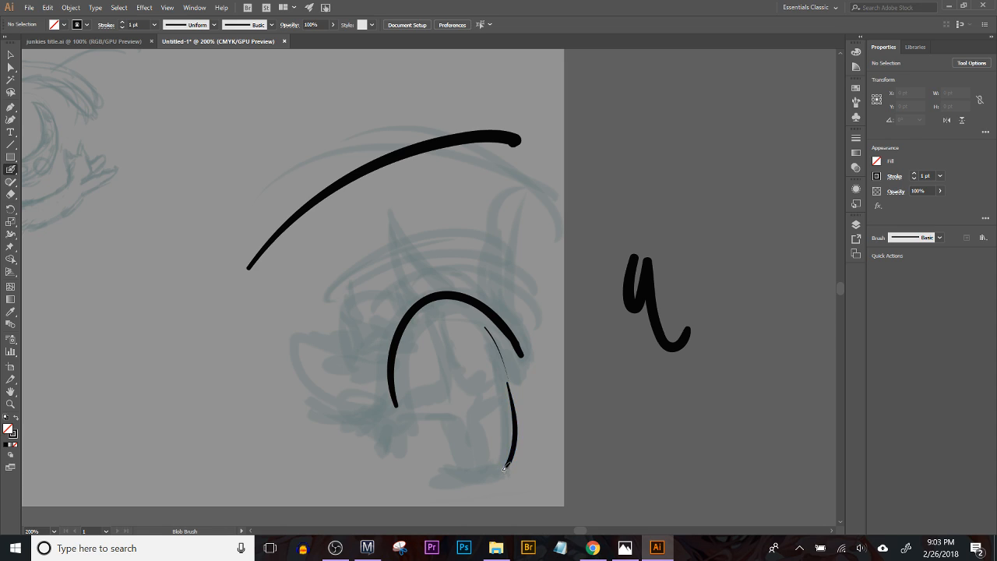
{"action": "mouse_move", "coordinate": [403, 386]}
{"action": "left_mouse_down"}
{"action": "mouse_move", "coordinate": [439, 460]}
{"action": "mouse_move", "coordinate": [488, 477]}
{"action": "mouse_move", "coordinate": [438, 466]}
{"action": "mouse_move", "coordinate": [505, 471]}
{"action": "left_mouse_up"}
{"action": "mouse_move", "coordinate": [396, 401]}
{"action": "left_mouse_down"}
{"action": "mouse_move", "coordinate": [324, 413]}
{"action": "mouse_move", "coordinate": [318, 382]}
{"action": "mouse_move", "coordinate": [394, 408]}
{"action": "left_mouse_up"}
{"action": "key", "text": "ctrl+z"}
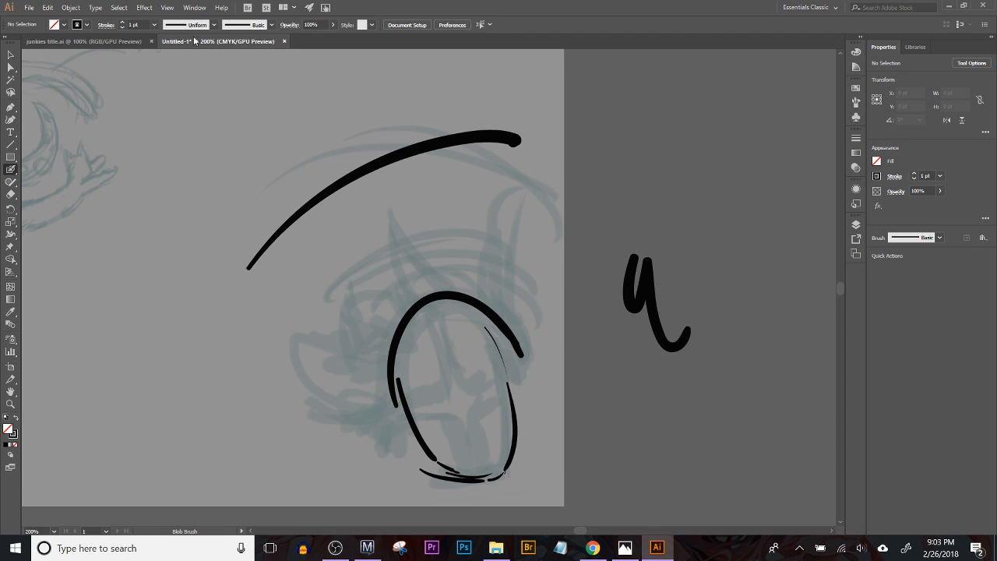
Step: Choose a tapered width profile for the stroke and try lash curves at the eye's outer corner, undoing them
{"action": "left_click", "coordinate": [215, 25]}
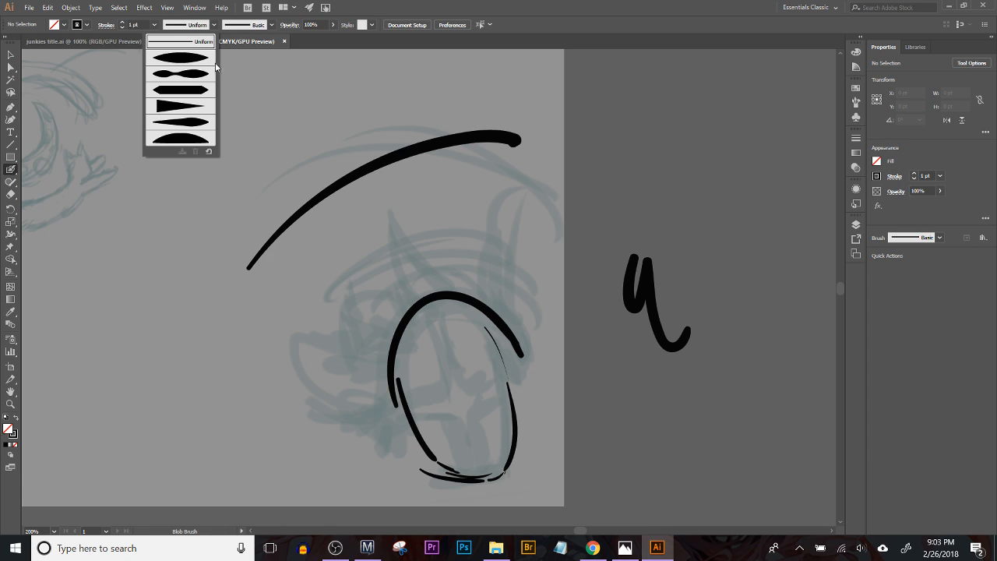
{"action": "left_click", "coordinate": [205, 140]}
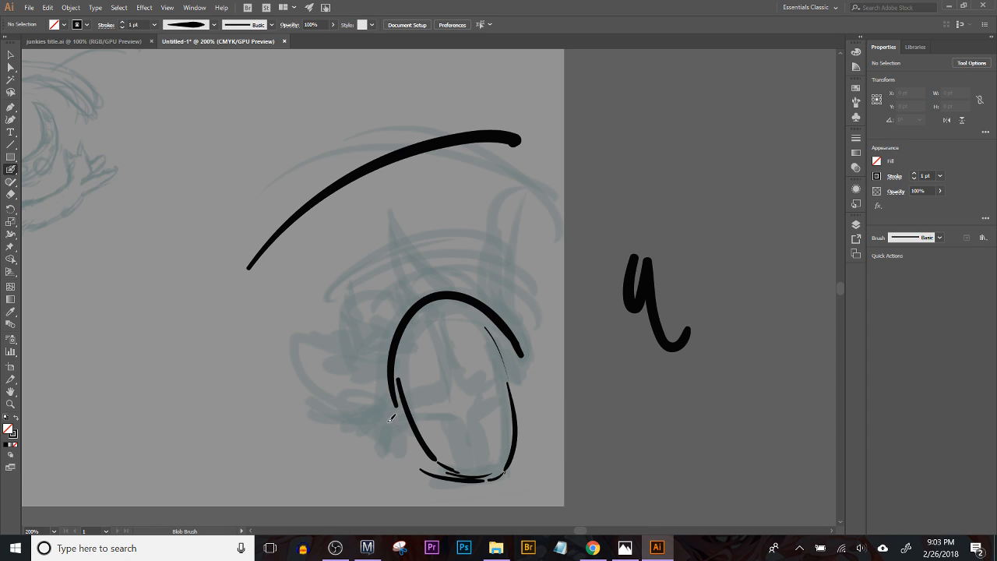
{"action": "left_click_drag", "start_coordinate": [320, 395], "coordinate": [399, 399]}
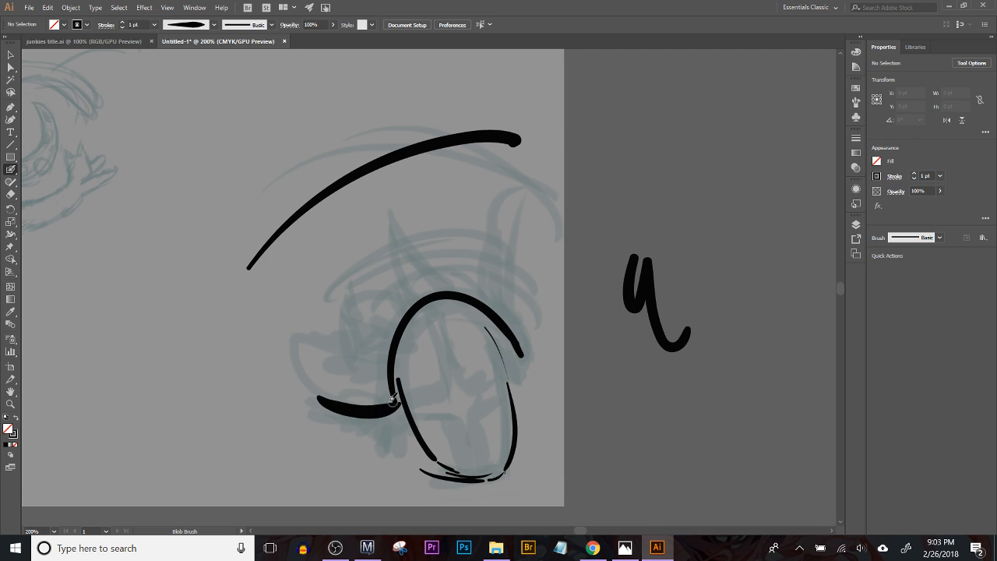
{"action": "key", "text": "ctrl+z"}
{"action": "mouse_move", "coordinate": [312, 393]}
{"action": "left_mouse_down"}
{"action": "mouse_move", "coordinate": [387, 387]}
{"action": "mouse_move", "coordinate": [302, 377]}
{"action": "left_mouse_up"}
{"action": "key", "text": "ctrl+z"}
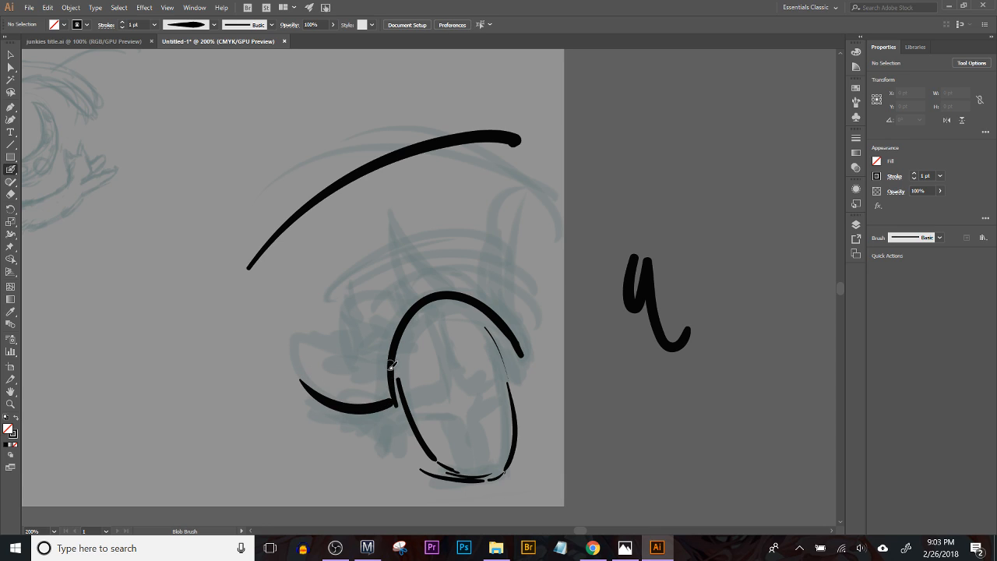
{"action": "key", "text": "ctrl+z"}
Step: Thicken the upper lid arch into a heavy black line with a flared outer corner
{"action": "mouse_move", "coordinate": [385, 371]}
{"action": "left_mouse_down"}
{"action": "mouse_move", "coordinate": [364, 419]}
{"action": "mouse_move", "coordinate": [381, 412]}
{"action": "left_mouse_up"}
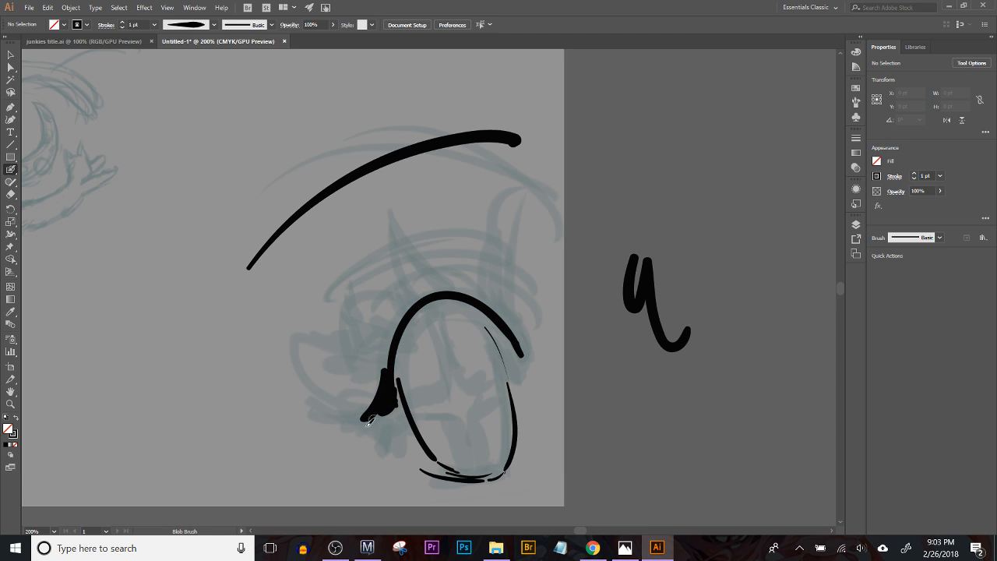
{"action": "mouse_move", "coordinate": [385, 376]}
{"action": "left_mouse_down"}
{"action": "mouse_move", "coordinate": [418, 302]}
{"action": "mouse_move", "coordinate": [407, 338]}
{"action": "mouse_move", "coordinate": [390, 344]}
{"action": "mouse_move", "coordinate": [435, 317]}
{"action": "left_mouse_up"}
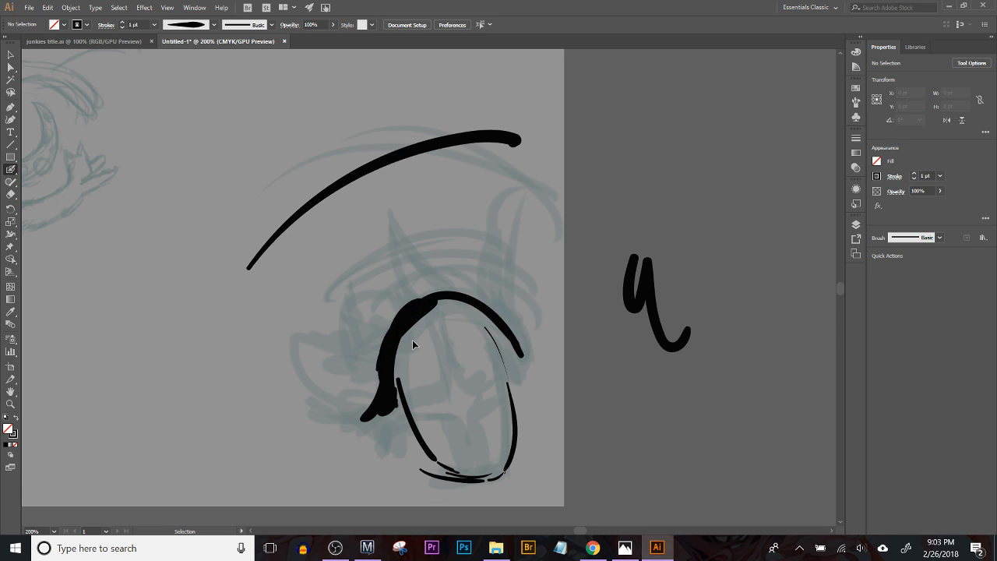
{"action": "mouse_move", "coordinate": [390, 378]}
{"action": "left_mouse_down"}
{"action": "mouse_move", "coordinate": [434, 294]}
{"action": "mouse_move", "coordinate": [387, 365]}
{"action": "mouse_move", "coordinate": [458, 291]}
{"action": "mouse_move", "coordinate": [424, 310]}
{"action": "mouse_move", "coordinate": [505, 316]}
{"action": "mouse_move", "coordinate": [447, 291]}
{"action": "mouse_move", "coordinate": [512, 331]}
{"action": "mouse_move", "coordinate": [458, 289]}
{"action": "mouse_move", "coordinate": [523, 350]}
{"action": "left_mouse_up"}
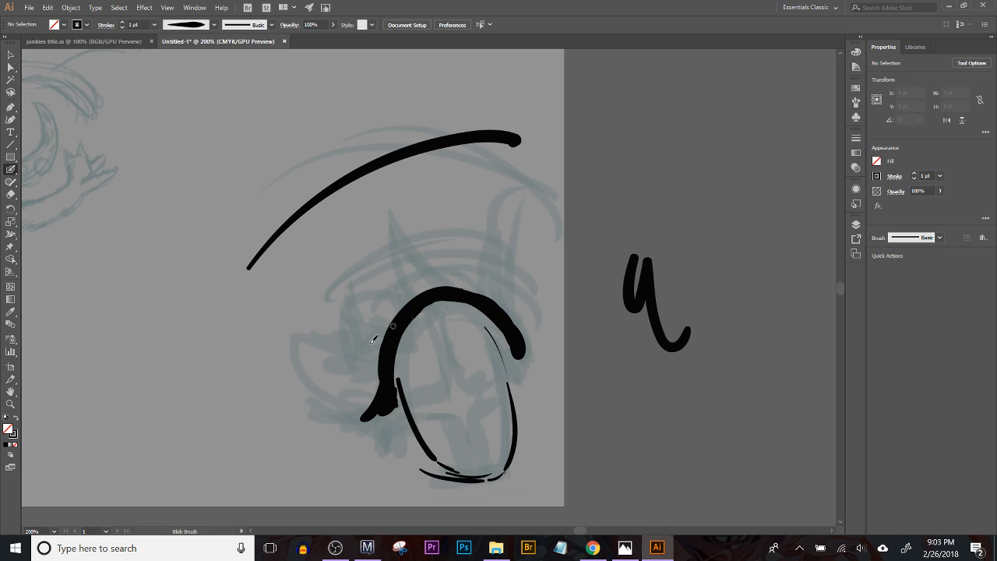
Step: Ink tapered lashes fanning from the eye's outer corner, erasing and redrawing part of the lowest ones
{"action": "mouse_move", "coordinate": [381, 390]}
{"action": "left_mouse_down"}
{"action": "mouse_move", "coordinate": [327, 411]}
{"action": "mouse_move", "coordinate": [312, 406]}
{"action": "mouse_move", "coordinate": [323, 388]}
{"action": "left_mouse_up"}
{"action": "mouse_move", "coordinate": [387, 393]}
{"action": "left_mouse_down"}
{"action": "mouse_move", "coordinate": [351, 408]}
{"action": "mouse_move", "coordinate": [335, 426]}
{"action": "left_mouse_up"}
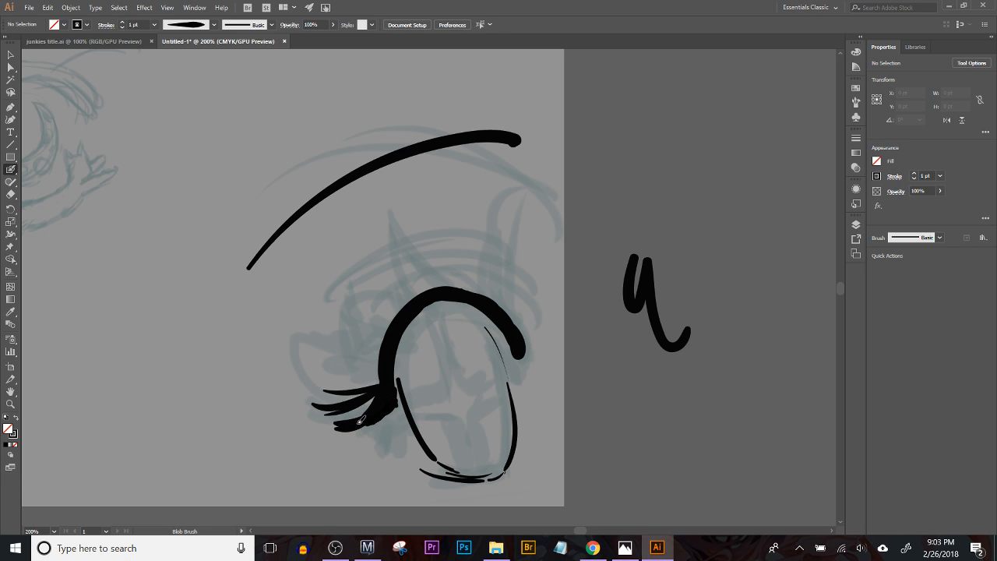
{"action": "left_click_drag", "start_coordinate": [389, 352], "coordinate": [330, 363]}
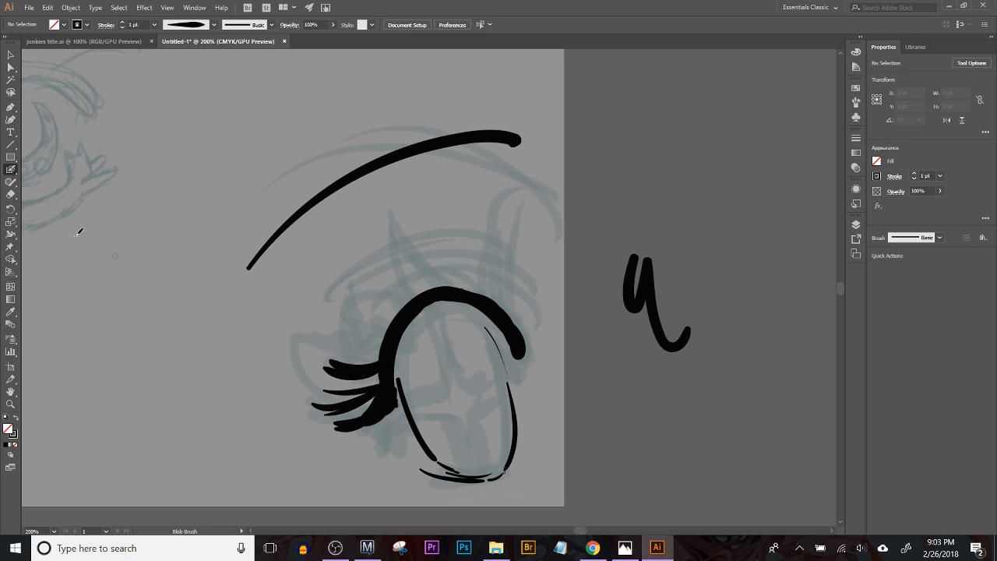
{"action": "left_click", "coordinate": [10, 194]}
{"action": "mouse_move", "coordinate": [350, 423]}
{"action": "left_mouse_down"}
{"action": "mouse_move", "coordinate": [326, 427]}
{"action": "mouse_move", "coordinate": [356, 419]}
{"action": "mouse_move", "coordinate": [332, 430]}
{"action": "mouse_move", "coordinate": [342, 435]}
{"action": "mouse_move", "coordinate": [376, 403]}
{"action": "mouse_move", "coordinate": [375, 423]}
{"action": "mouse_move", "coordinate": [394, 399]}
{"action": "left_mouse_up"}
{"action": "left_click", "coordinate": [10, 169]}
{"action": "mouse_move", "coordinate": [349, 422]}
{"action": "left_mouse_down"}
{"action": "mouse_move", "coordinate": [388, 391]}
{"action": "mouse_move", "coordinate": [369, 407]}
{"action": "mouse_move", "coordinate": [390, 399]}
{"action": "mouse_move", "coordinate": [351, 343]}
{"action": "left_mouse_up"}
Step: Add curved lashes along the outer side of the upper lid, redrawing the first one
{"action": "mouse_move", "coordinate": [384, 338]}
{"action": "left_mouse_down"}
{"action": "mouse_move", "coordinate": [347, 340]}
{"action": "mouse_move", "coordinate": [345, 297]}
{"action": "left_mouse_up"}
{"action": "key", "text": "ctrl+z"}
{"action": "left_click_drag", "start_coordinate": [389, 329], "coordinate": [350, 292]}
{"action": "mouse_move", "coordinate": [397, 316]}
{"action": "left_mouse_down"}
{"action": "mouse_move", "coordinate": [362, 299]}
{"action": "mouse_move", "coordinate": [378, 269]}
{"action": "mouse_move", "coordinate": [405, 304]}
{"action": "left_mouse_up"}
{"action": "left_click_drag", "start_coordinate": [376, 355], "coordinate": [317, 351]}
{"action": "mouse_move", "coordinate": [372, 351]}
{"action": "left_mouse_down"}
{"action": "mouse_move", "coordinate": [318, 341]}
{"action": "mouse_move", "coordinate": [320, 330]}
{"action": "left_mouse_up"}
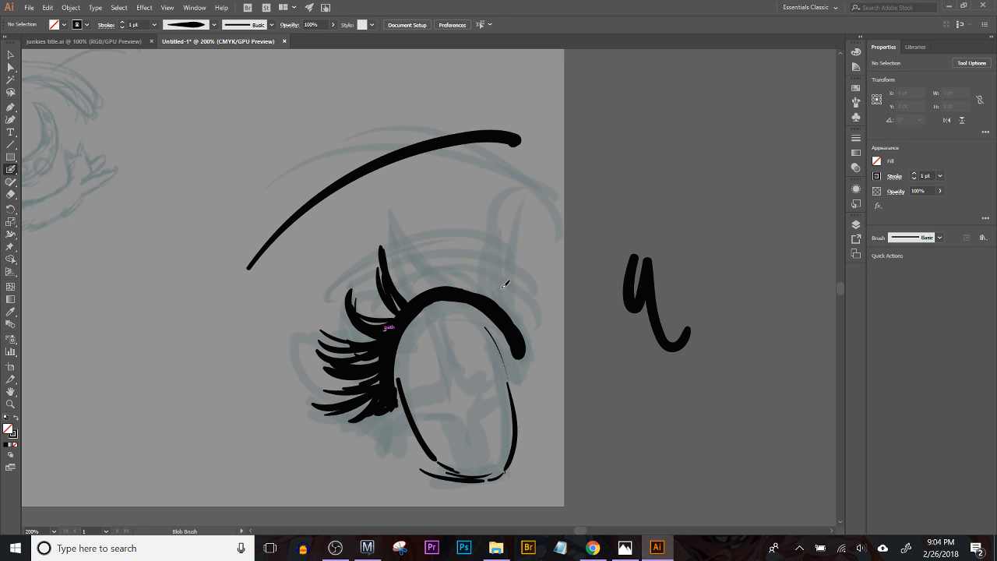
Step: Draw long thin lashes rising from the top of the upper lid, undoing and redrawing the weak ones
{"action": "left_click_drag", "start_coordinate": [399, 254], "coordinate": [434, 295]}
{"action": "key", "text": "ctrl+z"}
{"action": "left_click_drag", "start_coordinate": [394, 239], "coordinate": [428, 289]}
{"action": "key", "text": "ctrl+z"}
{"action": "mouse_move", "coordinate": [394, 243]}
{"action": "left_mouse_down"}
{"action": "mouse_move", "coordinate": [425, 295]}
{"action": "mouse_move", "coordinate": [438, 287]}
{"action": "left_mouse_up"}
{"action": "key", "text": "ctrl+z"}
{"action": "left_click_drag", "start_coordinate": [408, 232], "coordinate": [437, 289]}
{"action": "left_click_drag", "start_coordinate": [422, 250], "coordinate": [450, 287]}
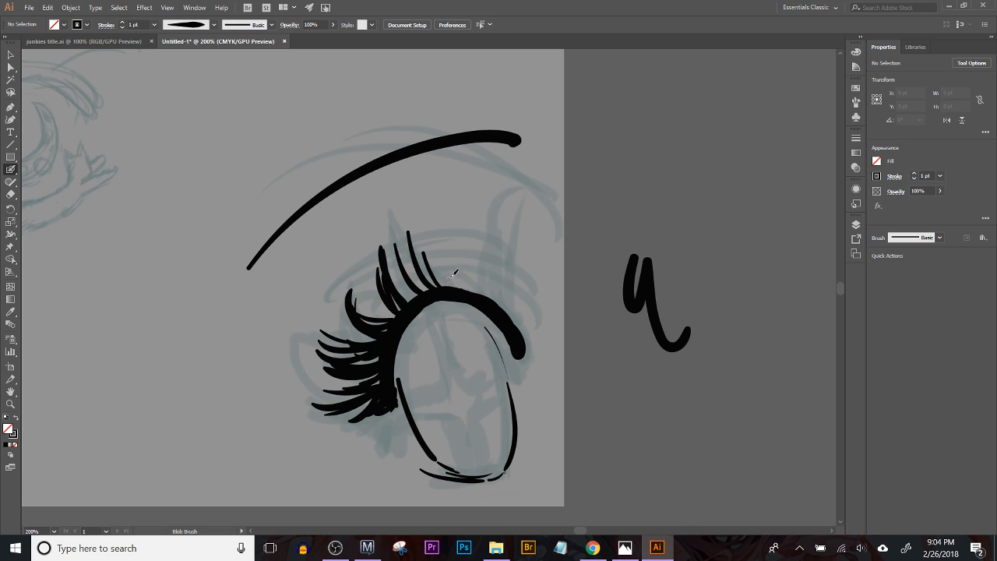
Step: Fill the gaps between the outer lashes with extra thin lash strokes
{"action": "left_click_drag", "start_coordinate": [360, 286], "coordinate": [388, 310]}
{"action": "mouse_move", "coordinate": [327, 319]}
{"action": "left_mouse_down"}
{"action": "mouse_move", "coordinate": [373, 341]}
{"action": "mouse_move", "coordinate": [370, 331]}
{"action": "left_mouse_up"}
{"action": "left_click_drag", "start_coordinate": [321, 387], "coordinate": [372, 380]}
Step: Fill the upper iris with black and thicken the inner side of the eye outline
{"action": "mouse_move", "coordinate": [395, 426]}
{"action": "left_mouse_down"}
{"action": "mouse_move", "coordinate": [394, 368]}
{"action": "mouse_move", "coordinate": [426, 309]}
{"action": "mouse_move", "coordinate": [499, 307]}
{"action": "mouse_move", "coordinate": [519, 334]}
{"action": "mouse_move", "coordinate": [471, 300]}
{"action": "mouse_move", "coordinate": [503, 324]}
{"action": "mouse_move", "coordinate": [519, 307]}
{"action": "mouse_move", "coordinate": [411, 334]}
{"action": "mouse_move", "coordinate": [466, 315]}
{"action": "mouse_move", "coordinate": [400, 374]}
{"action": "mouse_move", "coordinate": [452, 372]}
{"action": "mouse_move", "coordinate": [441, 401]}
{"action": "left_mouse_up"}
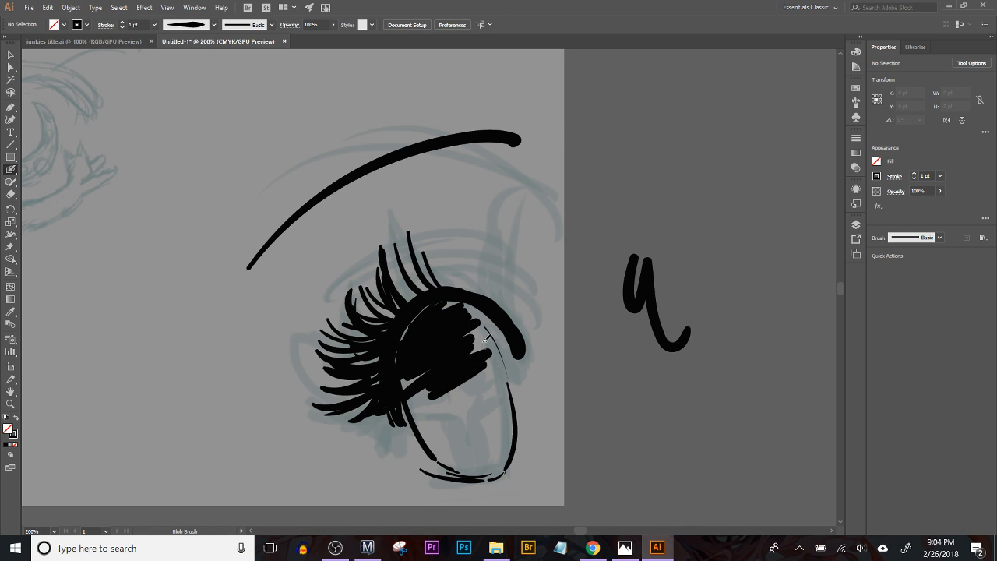
{"action": "mouse_move", "coordinate": [481, 327]}
{"action": "left_mouse_down"}
{"action": "mouse_move", "coordinate": [466, 363]}
{"action": "mouse_move", "coordinate": [469, 376]}
{"action": "mouse_move", "coordinate": [479, 369]}
{"action": "mouse_move", "coordinate": [442, 374]}
{"action": "mouse_move", "coordinate": [445, 392]}
{"action": "mouse_move", "coordinate": [493, 392]}
{"action": "left_mouse_up"}
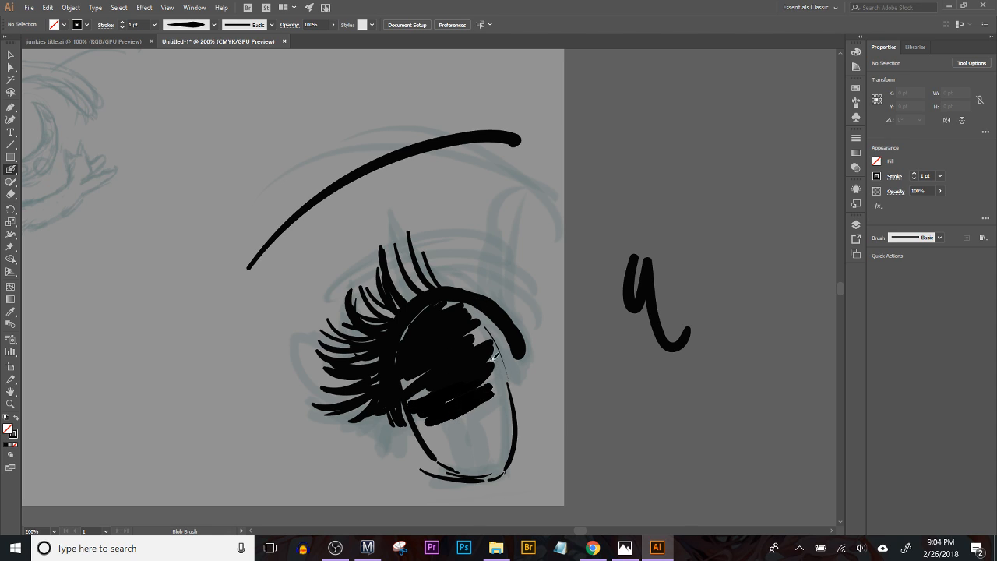
{"action": "left_click_drag", "start_coordinate": [486, 327], "coordinate": [497, 359]}
{"action": "left_click_drag", "start_coordinate": [472, 311], "coordinate": [510, 400]}
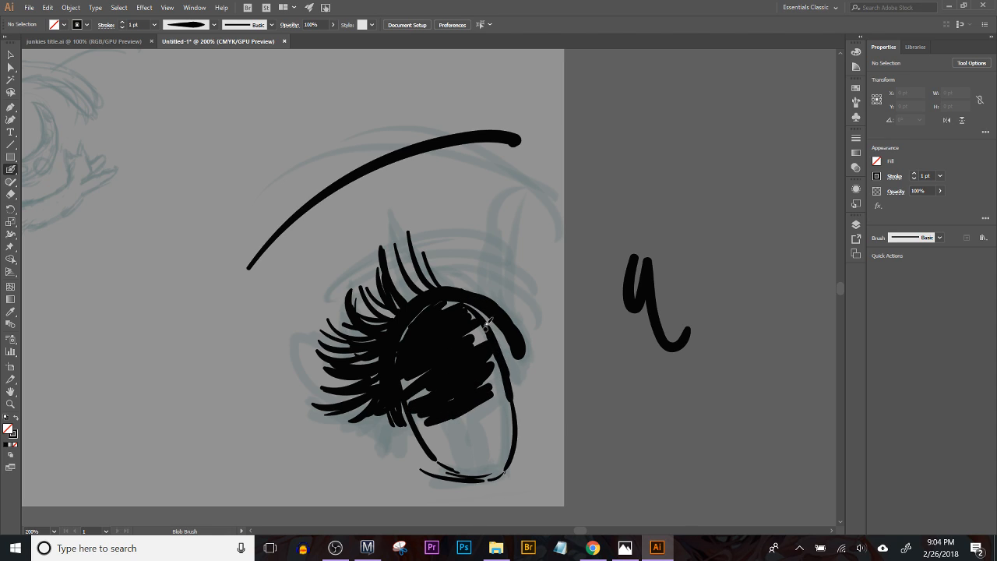
{"action": "left_click_drag", "start_coordinate": [465, 300], "coordinate": [511, 338]}
Step: Draw a curved eyelid crease across the upper lashes, replacing the first attempt
{"action": "left_click_drag", "start_coordinate": [336, 348], "coordinate": [496, 286]}
{"action": "key", "text": "ctrl+z"}
{"action": "left_click_drag", "start_coordinate": [339, 359], "coordinate": [497, 281]}
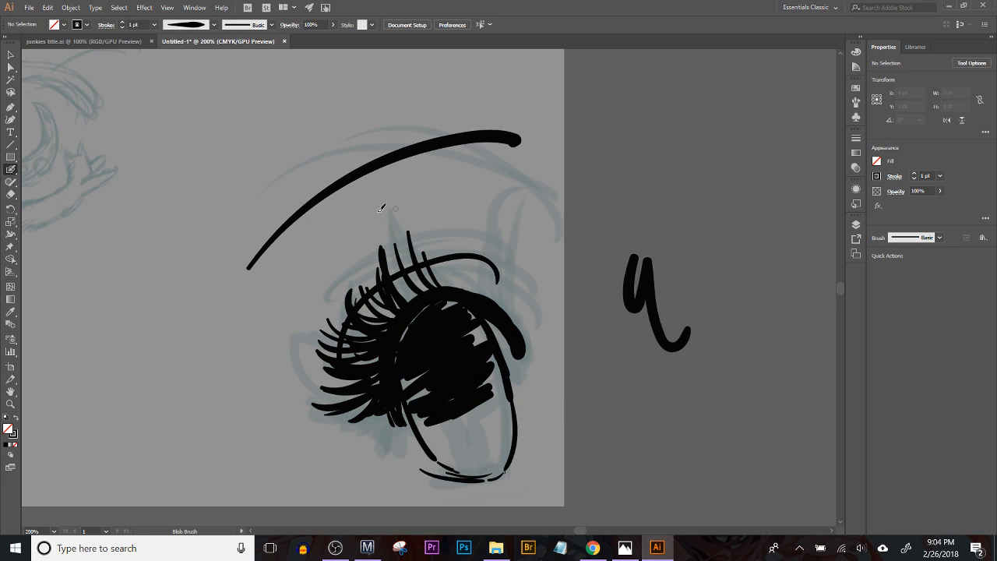
Step: Thicken both sides of the iris outline with heavier black strokes
{"action": "left_click_drag", "start_coordinate": [509, 368], "coordinate": [496, 318]}
{"action": "left_click_drag", "start_coordinate": [393, 355], "coordinate": [419, 403]}
{"action": "left_click_drag", "start_coordinate": [389, 320], "coordinate": [427, 409]}
{"action": "left_click_drag", "start_coordinate": [390, 342], "coordinate": [441, 421]}
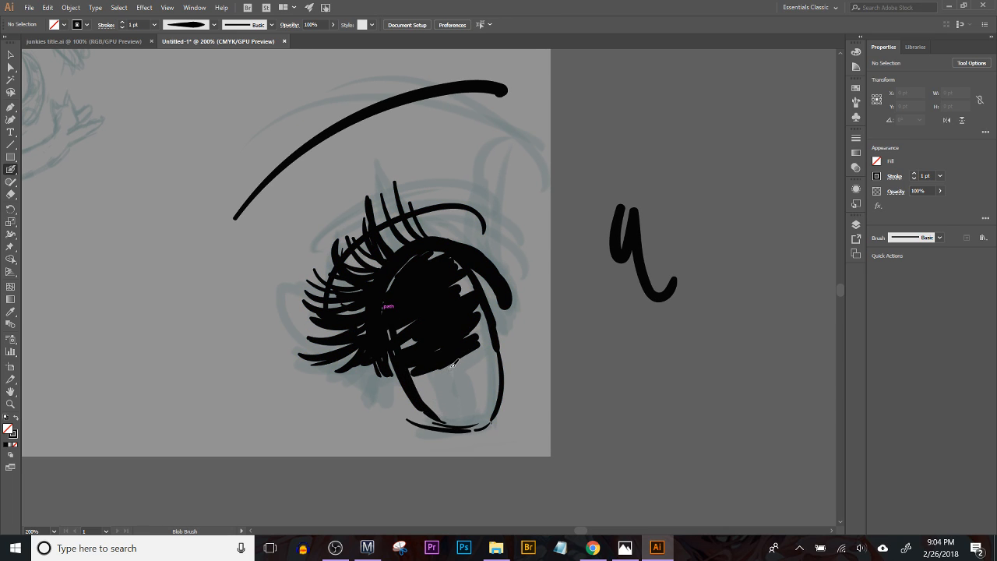
Step: Ink angled lines in the lower iris and extend the inner end of the upper lid
{"action": "mouse_move", "coordinate": [416, 373]}
{"action": "left_mouse_down"}
{"action": "mouse_move", "coordinate": [436, 372]}
{"action": "mouse_move", "coordinate": [457, 421]}
{"action": "mouse_move", "coordinate": [459, 363]}
{"action": "mouse_move", "coordinate": [478, 343]}
{"action": "mouse_move", "coordinate": [487, 352]}
{"action": "mouse_move", "coordinate": [482, 340]}
{"action": "left_mouse_up"}
{"action": "key", "text": "ctrl+z"}
{"action": "left_click_drag", "start_coordinate": [458, 259], "coordinate": [488, 332]}
{"action": "left_click_drag", "start_coordinate": [477, 275], "coordinate": [504, 320]}
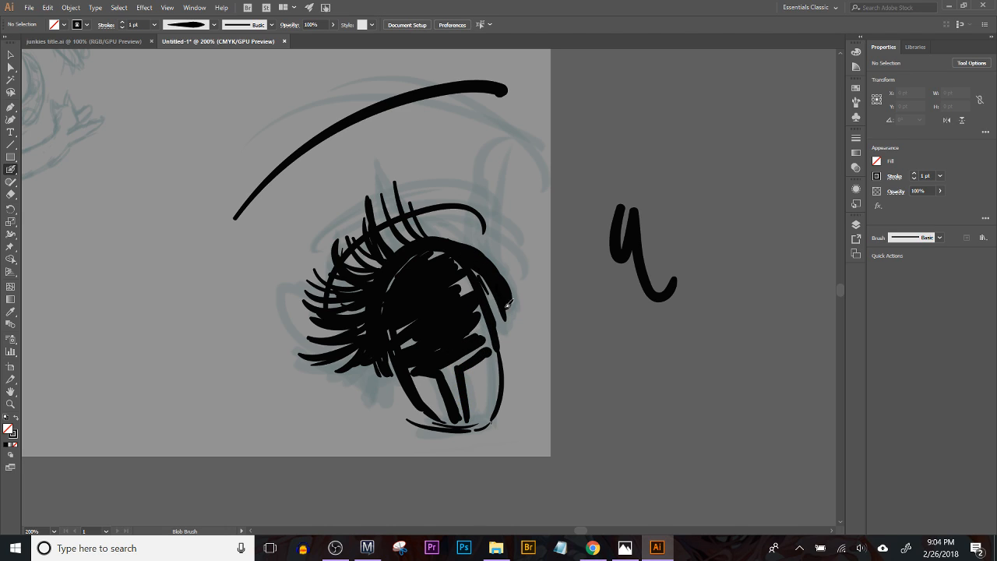
Step: Add lashes toward the inner corner of the eye and touch up the outer corner
{"action": "left_click_drag", "start_coordinate": [448, 240], "coordinate": [426, 196]}
{"action": "mouse_move", "coordinate": [456, 243]}
{"action": "left_mouse_down"}
{"action": "mouse_move", "coordinate": [436, 179]}
{"action": "mouse_move", "coordinate": [460, 226]}
{"action": "left_mouse_up"}
{"action": "mouse_move", "coordinate": [501, 270]}
{"action": "left_mouse_down"}
{"action": "mouse_move", "coordinate": [466, 214]}
{"action": "mouse_move", "coordinate": [504, 265]}
{"action": "mouse_move", "coordinate": [506, 237]}
{"action": "mouse_move", "coordinate": [530, 295]}
{"action": "mouse_move", "coordinate": [517, 311]}
{"action": "left_mouse_up"}
{"action": "mouse_move", "coordinate": [381, 354]}
{"action": "left_mouse_down"}
{"action": "mouse_move", "coordinate": [385, 388]}
{"action": "mouse_move", "coordinate": [376, 382]}
{"action": "left_mouse_up"}
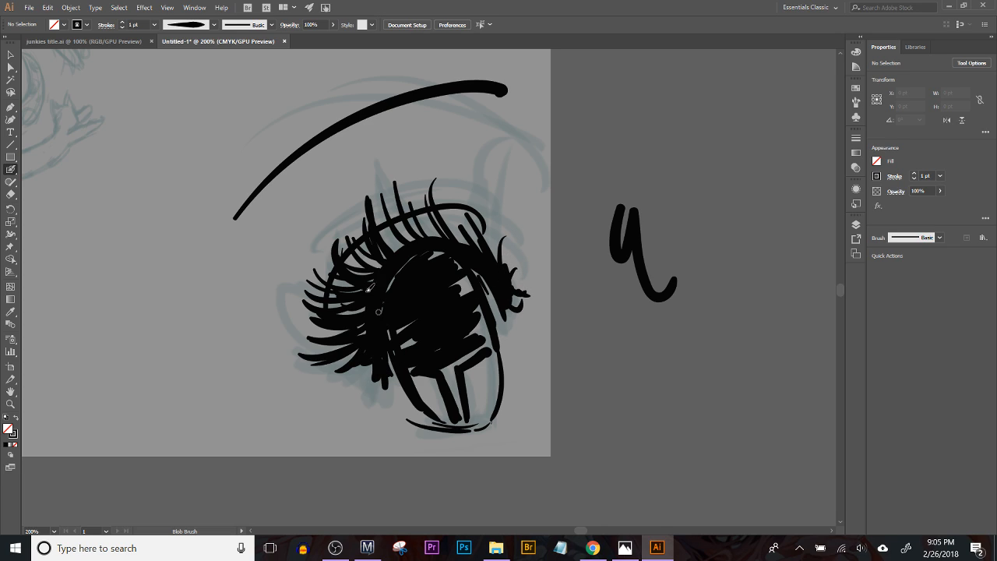
Step: Try to erase an oval highlight out of the black iris and undo it
{"action": "left_click", "coordinate": [10, 194]}
{"action": "mouse_move", "coordinate": [401, 315]}
{"action": "left_mouse_down"}
{"action": "mouse_move", "coordinate": [408, 288]}
{"action": "mouse_move", "coordinate": [407, 320]}
{"action": "mouse_move", "coordinate": [415, 295]}
{"action": "mouse_move", "coordinate": [399, 323]}
{"action": "mouse_move", "coordinate": [409, 281]}
{"action": "mouse_move", "coordinate": [401, 299]}
{"action": "left_mouse_up"}
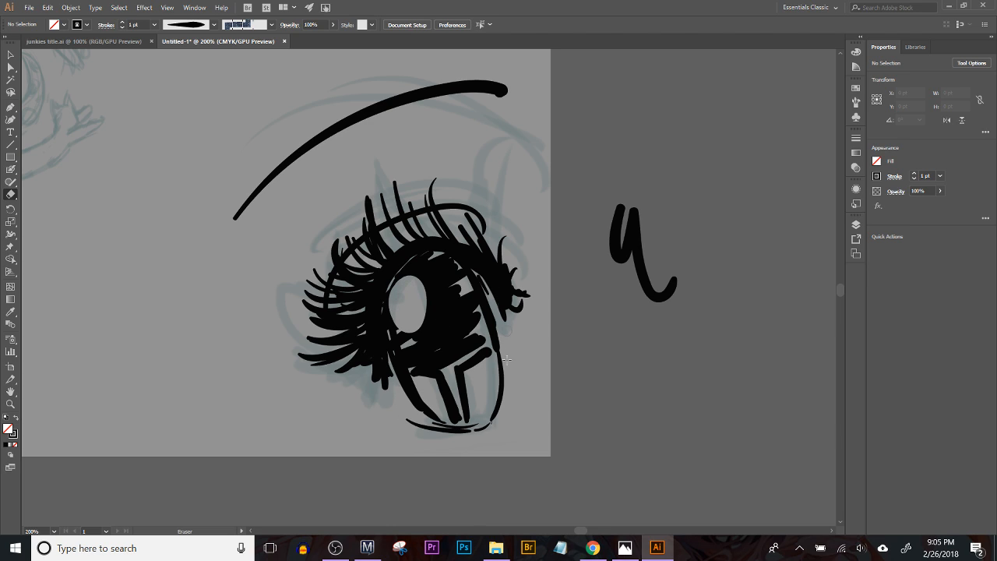
{"action": "key", "text": "v"}
{"action": "left_click", "coordinate": [434, 315]}
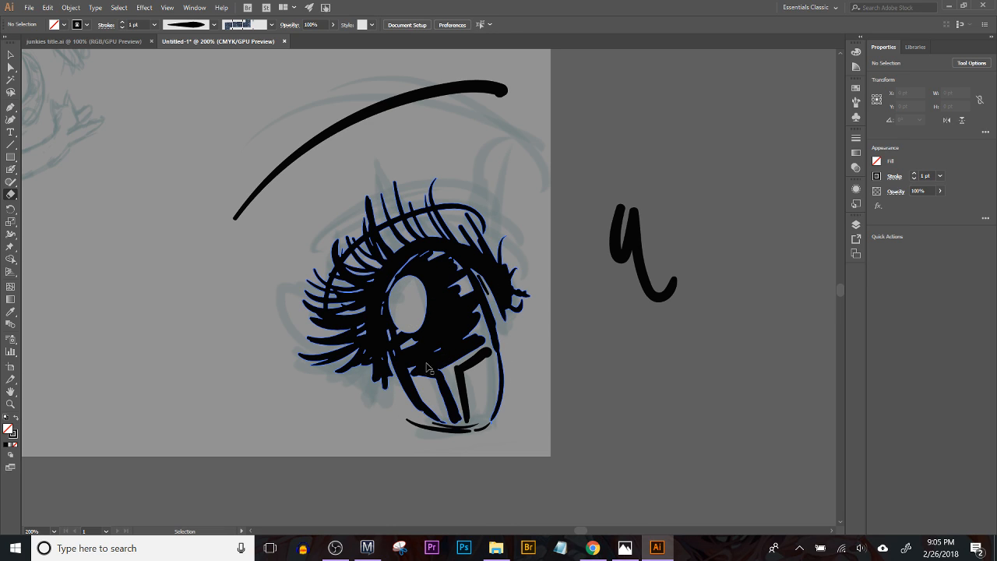
{"action": "key", "text": "ctrl+z"}
Step: Erase a star-shaped highlight in the middle of the iris and refine its edges with the Blob Brush
{"action": "key", "text": "shift+e"}
{"action": "mouse_move", "coordinate": [422, 280]}
{"action": "left_mouse_down"}
{"action": "mouse_move", "coordinate": [460, 413]}
{"action": "mouse_move", "coordinate": [446, 346]}
{"action": "mouse_move", "coordinate": [471, 340]}
{"action": "mouse_move", "coordinate": [443, 349]}
{"action": "mouse_move", "coordinate": [476, 341]}
{"action": "mouse_move", "coordinate": [424, 358]}
{"action": "mouse_move", "coordinate": [438, 358]}
{"action": "left_mouse_up"}
{"action": "left_click", "coordinate": [10, 169]}
{"action": "mouse_move", "coordinate": [448, 331]}
{"action": "left_mouse_down"}
{"action": "mouse_move", "coordinate": [477, 321]}
{"action": "mouse_move", "coordinate": [469, 365]}
{"action": "mouse_move", "coordinate": [483, 349]}
{"action": "mouse_move", "coordinate": [468, 372]}
{"action": "mouse_move", "coordinate": [466, 421]}
{"action": "left_mouse_up"}
{"action": "mouse_move", "coordinate": [434, 373]}
{"action": "left_mouse_down"}
{"action": "mouse_move", "coordinate": [457, 413]}
{"action": "mouse_move", "coordinate": [426, 357]}
{"action": "mouse_move", "coordinate": [409, 353]}
{"action": "mouse_move", "coordinate": [426, 313]}
{"action": "mouse_move", "coordinate": [423, 264]}
{"action": "left_mouse_up"}
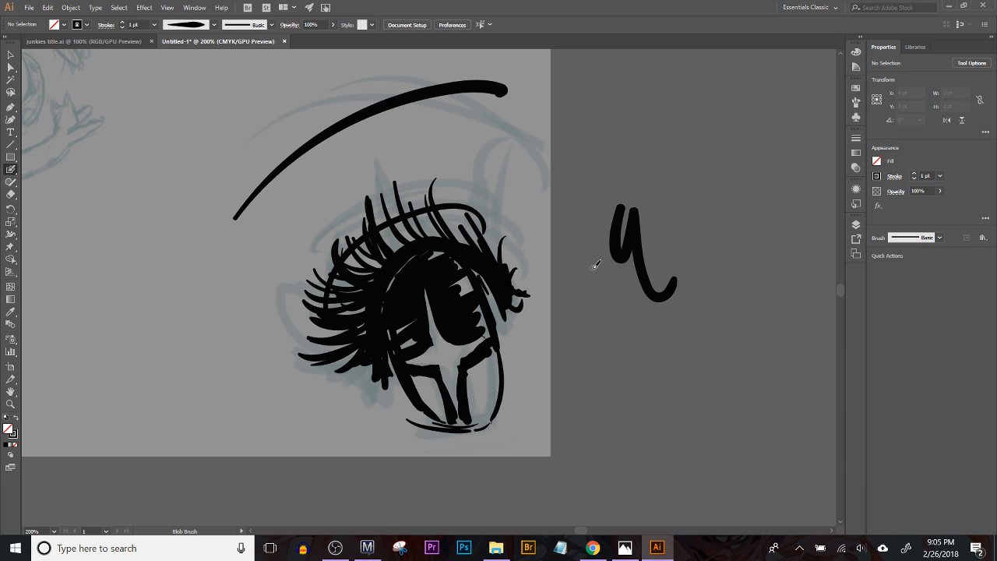
{"action": "mouse_move", "coordinate": [437, 377]}
{"action": "left_mouse_down"}
{"action": "mouse_move", "coordinate": [441, 397]}
{"action": "mouse_move", "coordinate": [434, 374]}
{"action": "mouse_move", "coordinate": [473, 393]}
{"action": "mouse_move", "coordinate": [477, 368]}
{"action": "left_mouse_up"}
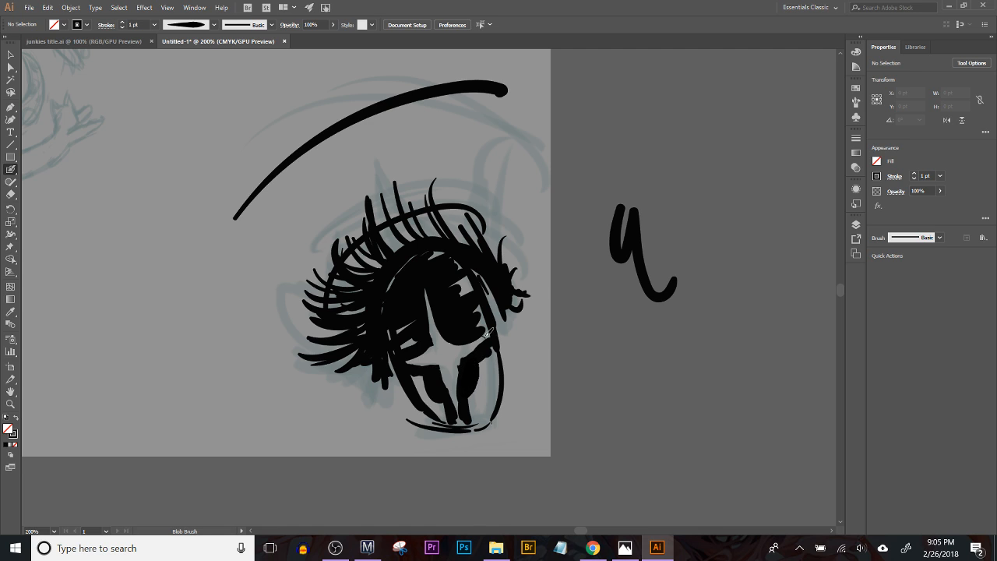
Step: Select the inked eye and brow and move them off the artboard, beyond the test squiggle
{"action": "key", "text": "space"}
{"action": "left_click_drag", "start_coordinate": [531, 427], "coordinate": [530, 435]}
{"action": "key", "text": "space"}
{"action": "left_click_drag", "start_coordinate": [513, 371], "coordinate": [496, 341]}
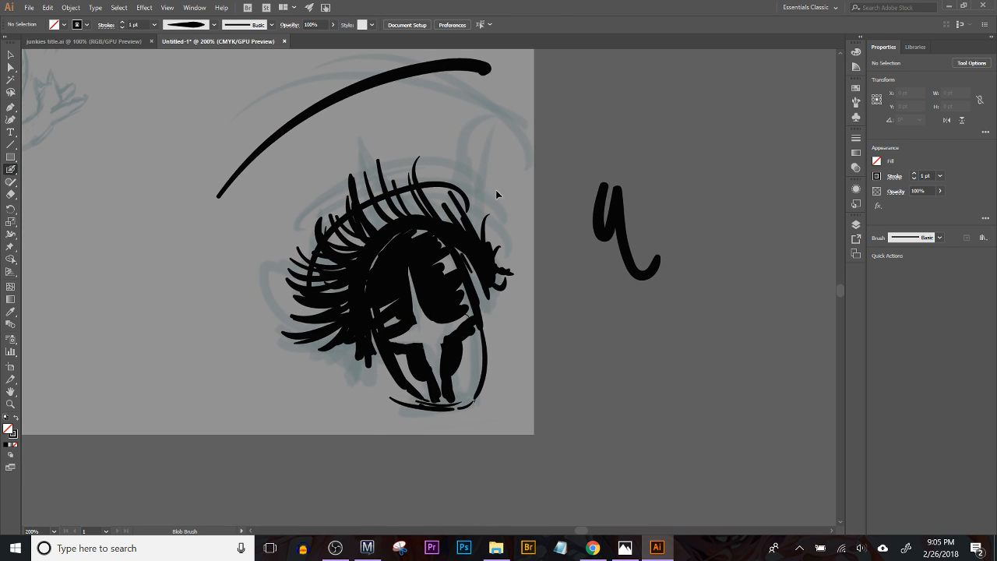
{"action": "key", "text": "ctrl+1"}
{"action": "left_click", "coordinate": [10, 55]}
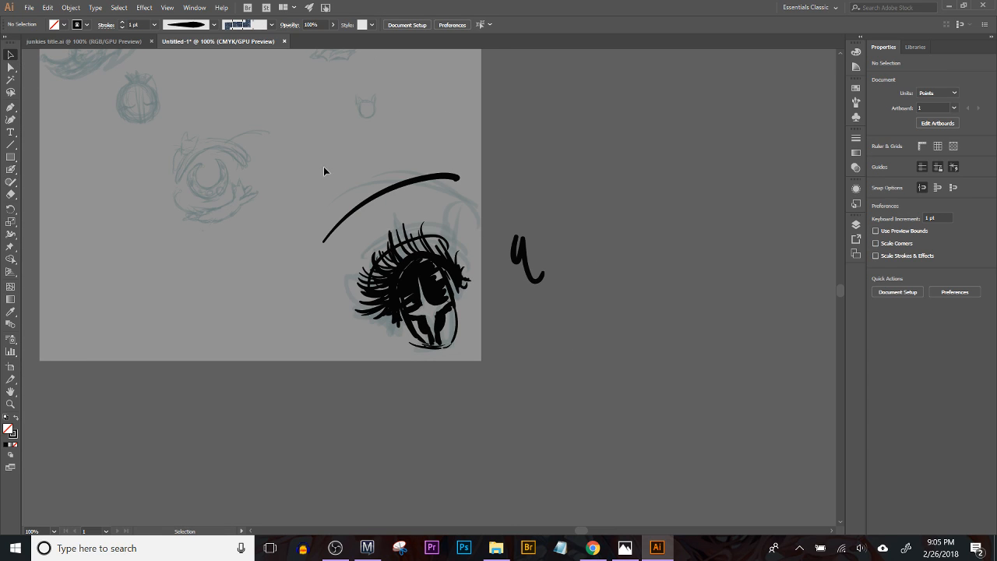
{"action": "left_click_drag", "start_coordinate": [373, 255], "coordinate": [457, 361]}
{"action": "left_click_drag", "start_coordinate": [420, 303], "coordinate": [694, 224]}
{"action": "left_click_drag", "start_coordinate": [611, 332], "coordinate": [568, 293]}
{"action": "left_click", "coordinate": [576, 308]}
{"action": "key", "text": "ctrl+plus"}
Step: Move the brow closer over the eye and duplicate the eye and brow beside the original
{"action": "left_click_drag", "start_coordinate": [378, 144], "coordinate": [613, 448]}
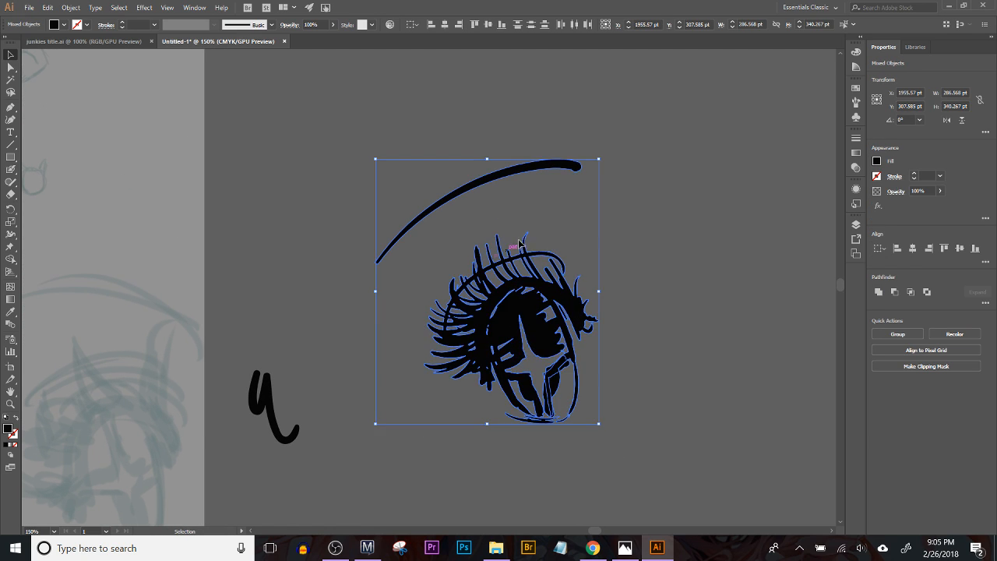
{"action": "left_click", "coordinate": [509, 185]}
{"action": "mouse_move", "coordinate": [514, 174]}
{"action": "left_mouse_down"}
{"action": "mouse_move", "coordinate": [511, 201]}
{"action": "mouse_move", "coordinate": [545, 191]}
{"action": "left_mouse_up"}
{"action": "left_click_drag", "start_coordinate": [605, 314], "coordinate": [458, 302]}
{"action": "left_click_drag", "start_coordinate": [252, 152], "coordinate": [476, 512]}
{"action": "left_click_drag", "start_coordinate": [392, 314], "coordinate": [691, 313]}
Step: Reflect the copied eye and brow across the vertical axis and move them nearer the original eye
{"action": "left_click", "coordinate": [70, 7]}
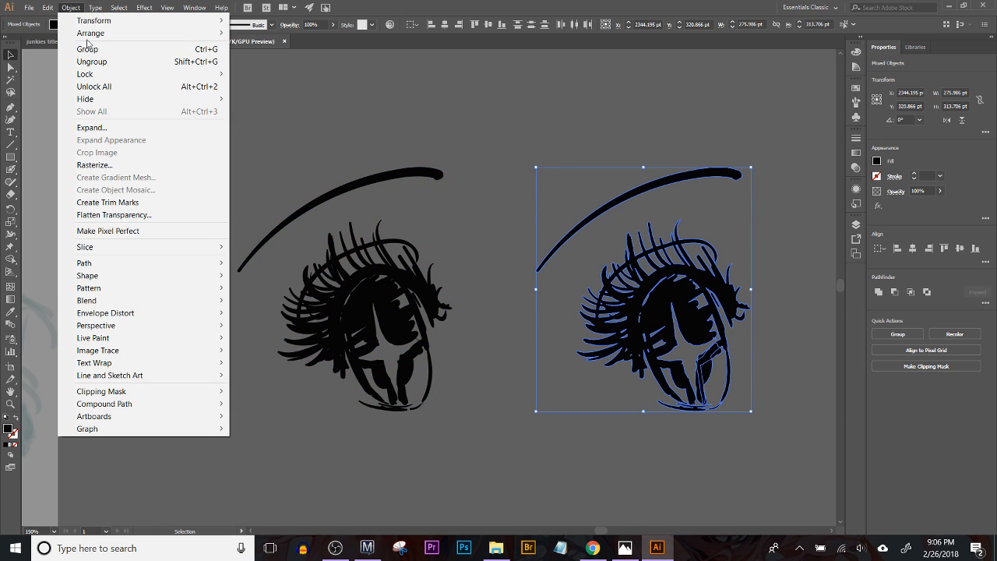
{"action": "mouse_move", "coordinate": [218, 21]}
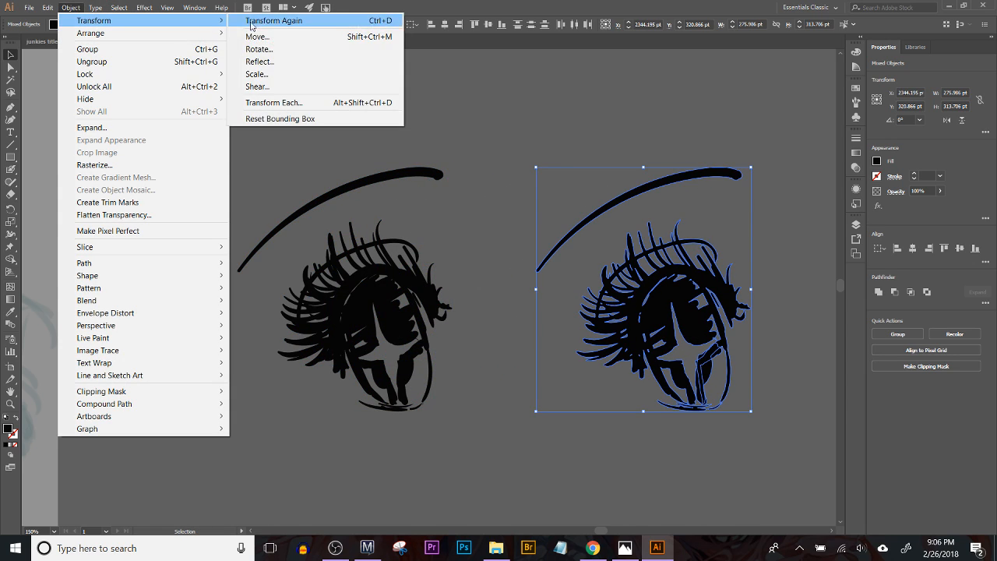
{"action": "left_click", "coordinate": [257, 63]}
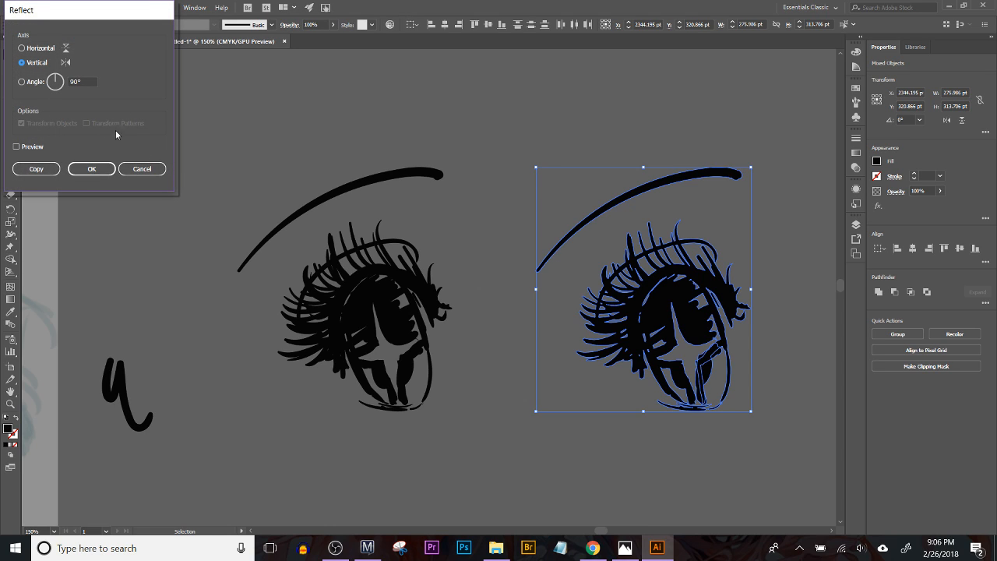
{"action": "left_click", "coordinate": [91, 169]}
{"action": "left_click_drag", "start_coordinate": [594, 310], "coordinate": [554, 310]}
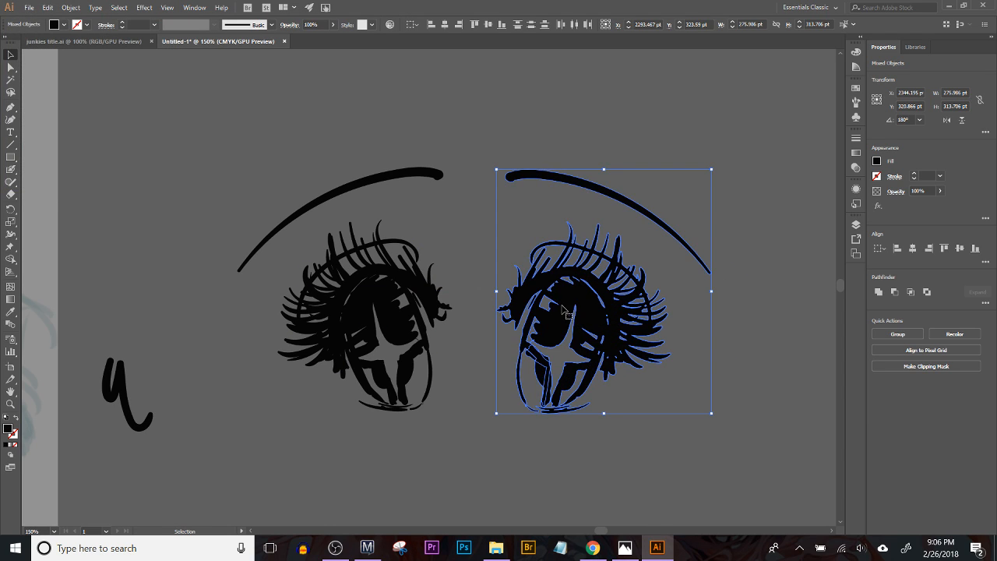
{"action": "left_click", "coordinate": [680, 421]}
Step: Fill the remaining gaps in the upper part of both irises with black using the Blob Brush
{"action": "key", "text": "b"}
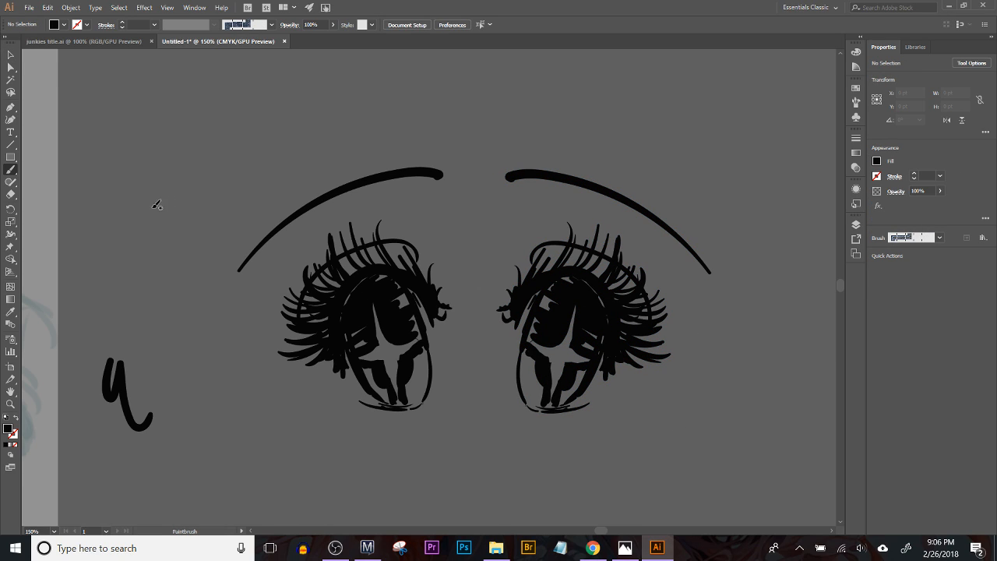
{"action": "double_click", "coordinate": [15, 170]}
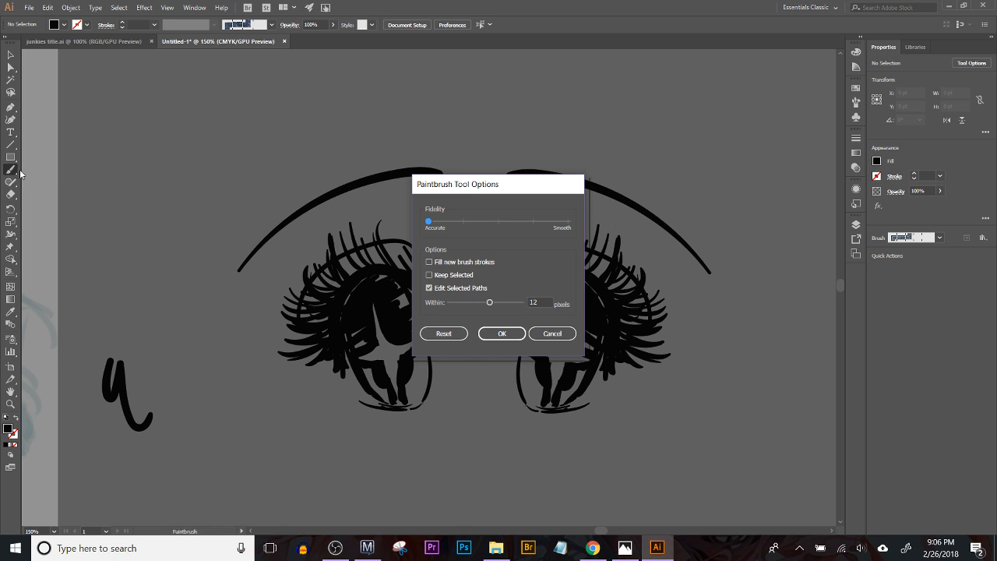
{"action": "left_click", "coordinate": [506, 335]}
{"action": "left_click_drag", "start_coordinate": [13, 173], "coordinate": [45, 183]}
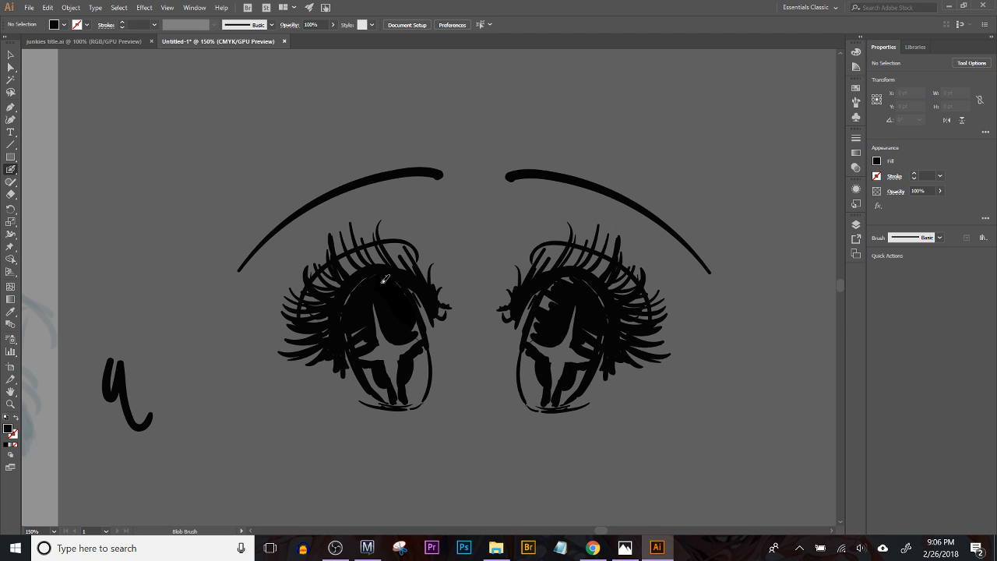
{"action": "key", "text": "shift+x"}
{"action": "left_click_drag", "start_coordinate": [554, 288], "coordinate": [572, 278]}
Step: Erase an oval highlight from the upper part of each iris and add black shading to the lower irises with the Blob Brush
{"action": "left_click", "coordinate": [10, 194]}
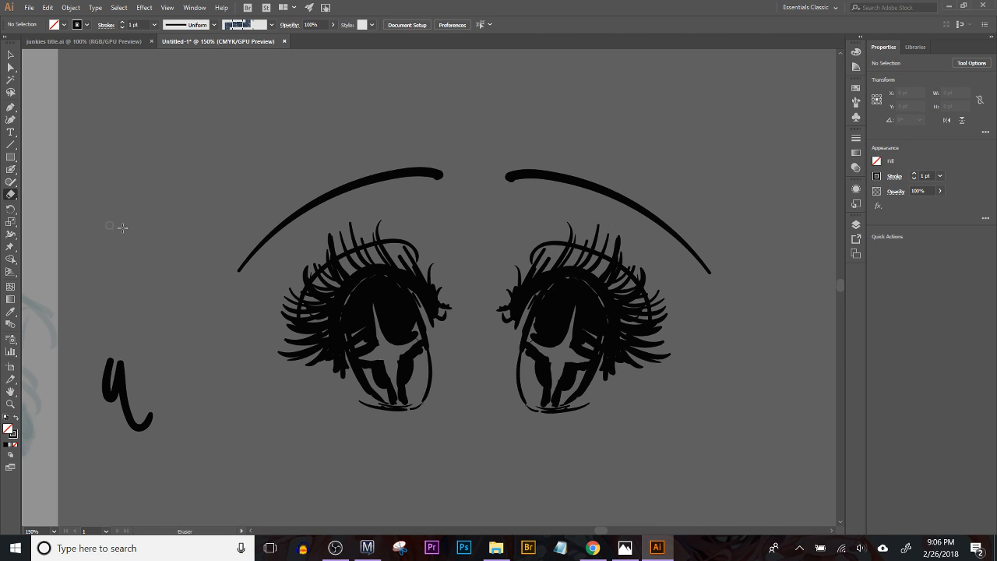
{"action": "mouse_move", "coordinate": [394, 294]}
{"action": "left_mouse_down"}
{"action": "mouse_move", "coordinate": [386, 307]}
{"action": "mouse_move", "coordinate": [392, 295]}
{"action": "left_mouse_up"}
{"action": "mouse_move", "coordinate": [557, 294]}
{"action": "left_mouse_down"}
{"action": "mouse_move", "coordinate": [549, 307]}
{"action": "mouse_move", "coordinate": [557, 295]}
{"action": "left_mouse_up"}
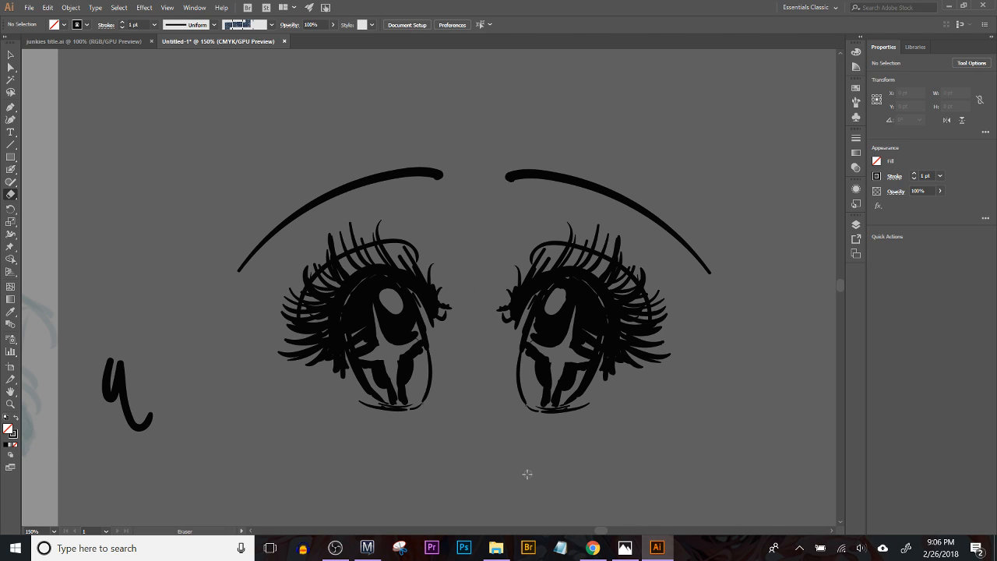
{"action": "left_click", "coordinate": [11, 170]}
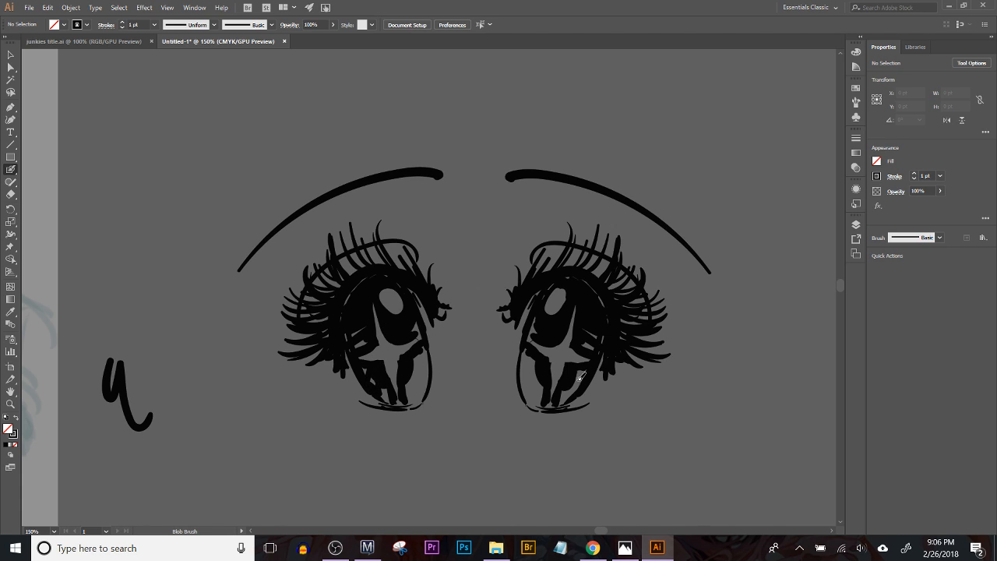
{"action": "left_click_drag", "start_coordinate": [573, 384], "coordinate": [582, 374]}
Step: Configure the Eraser tool so its size responds to pen pressure with a 10 pt variation
{"action": "left_click", "coordinate": [11, 194]}
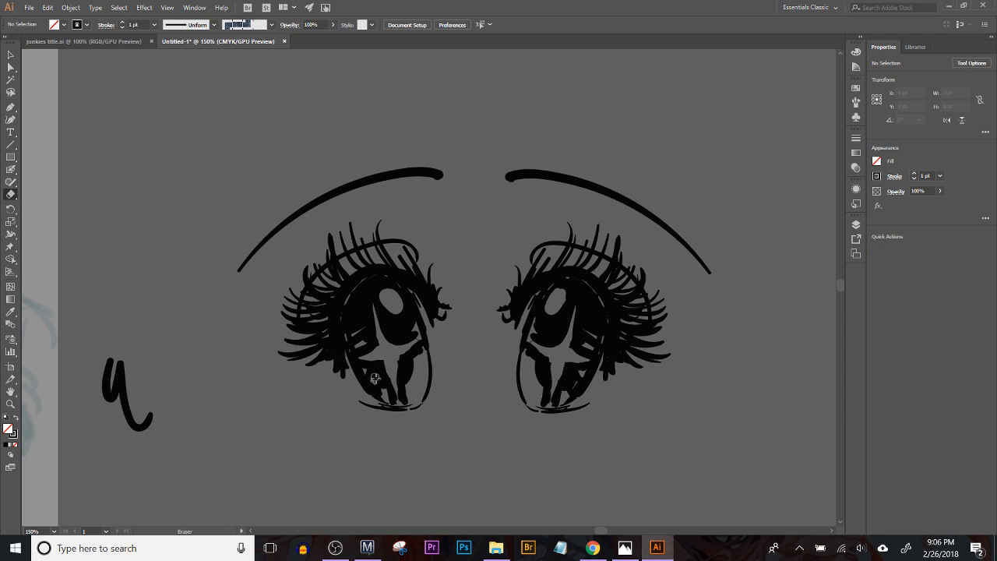
{"action": "double_click", "coordinate": [10, 194]}
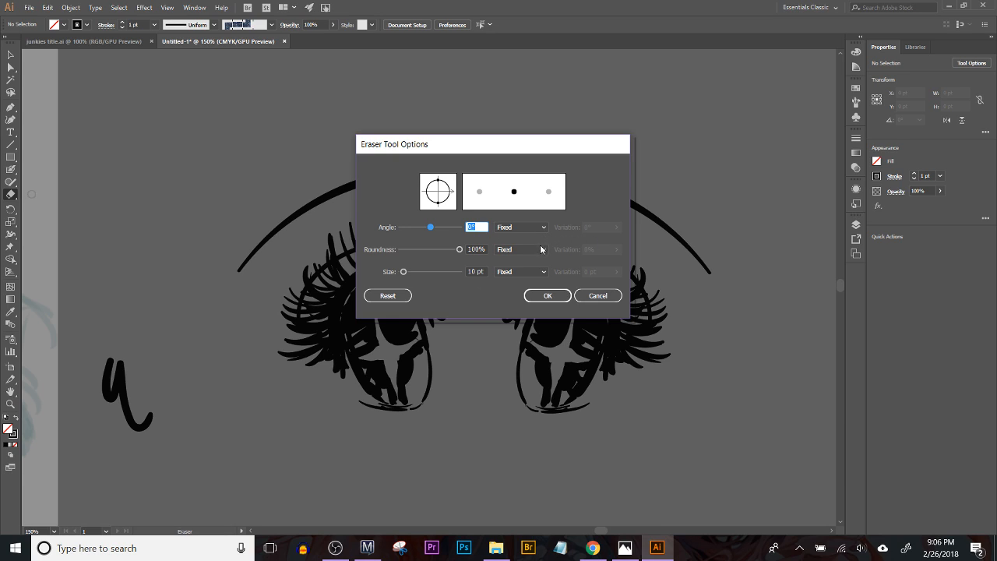
{"action": "left_click", "coordinate": [523, 272]}
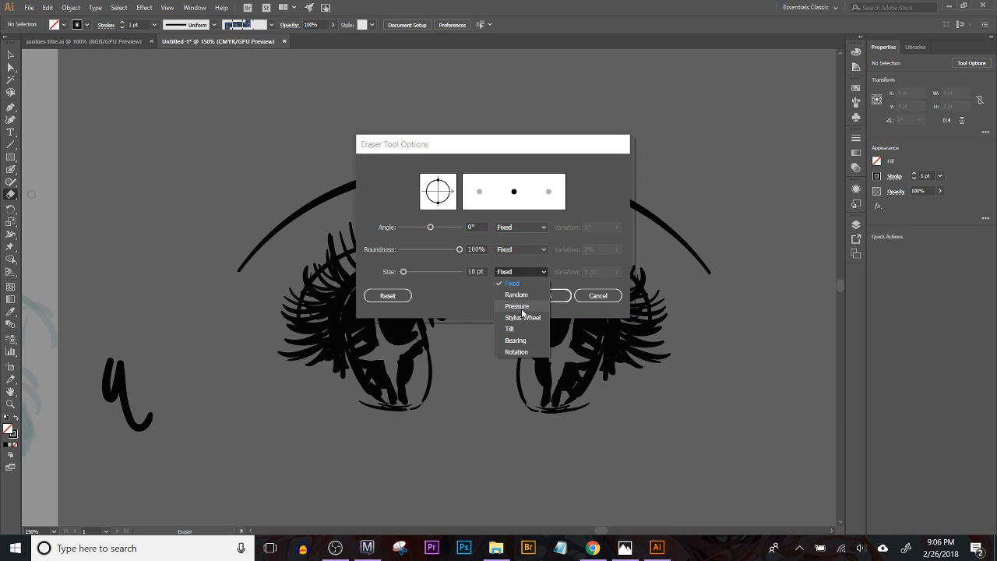
{"action": "left_click", "coordinate": [529, 307]}
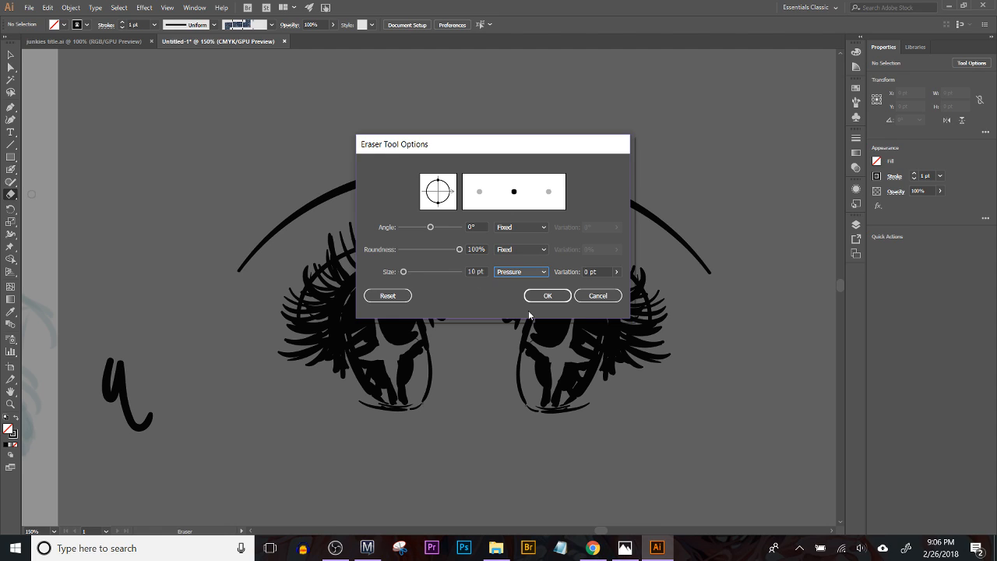
{"action": "left_click", "coordinate": [616, 271]}
{"action": "left_click", "coordinate": [616, 284]}
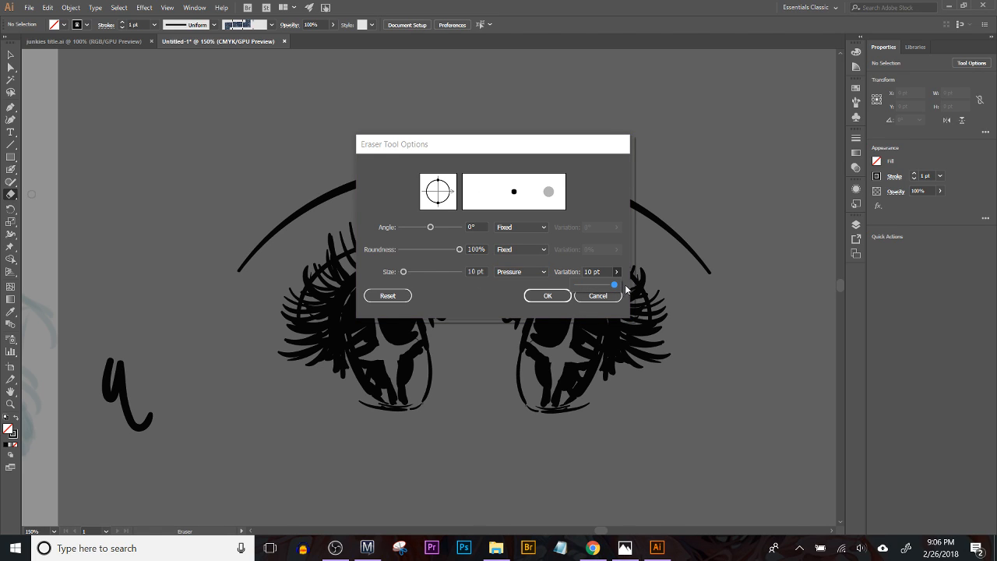
{"action": "left_click", "coordinate": [594, 376]}
{"action": "left_click", "coordinate": [548, 296]}
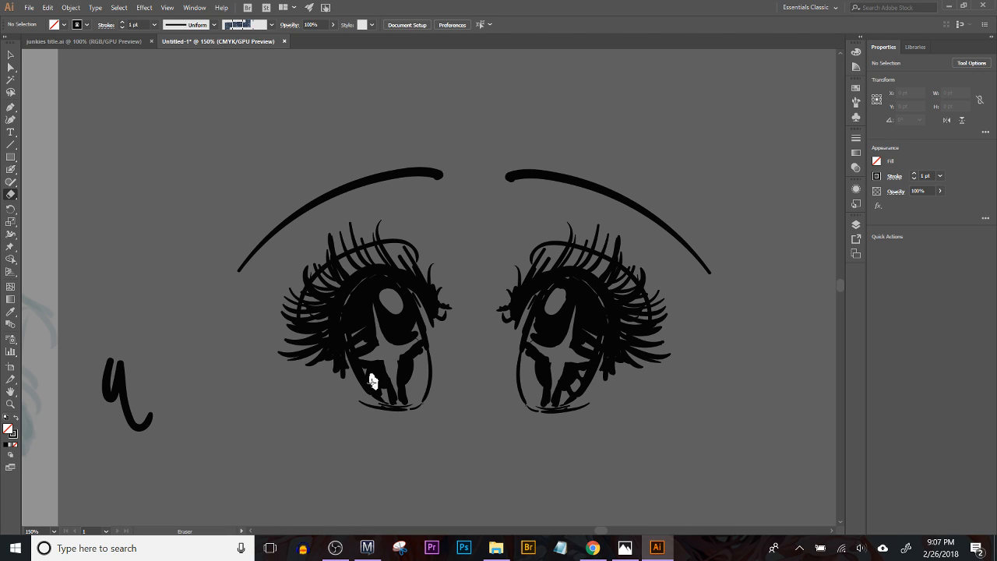
Step: Add black shading to the lower irises and thicken the lower lid lines of both eyes with the Blob Brush
{"action": "left_click", "coordinate": [11, 169]}
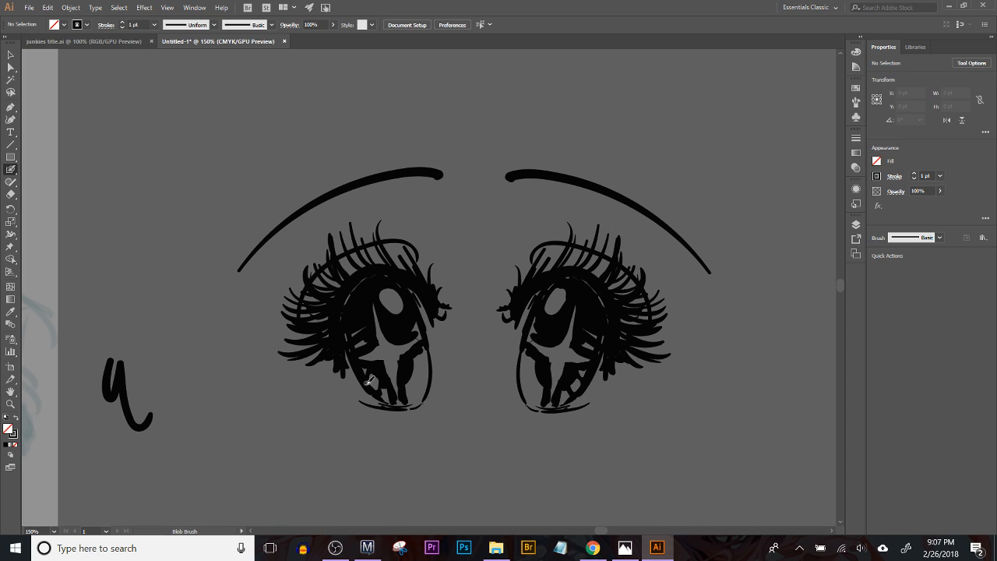
{"action": "left_click_drag", "start_coordinate": [376, 368], "coordinate": [379, 388]}
{"action": "left_click_drag", "start_coordinate": [406, 408], "coordinate": [432, 401]}
{"action": "mouse_move", "coordinate": [533, 399]}
{"action": "left_mouse_down"}
{"action": "mouse_move", "coordinate": [520, 408]}
{"action": "mouse_move", "coordinate": [545, 406]}
{"action": "left_mouse_up"}
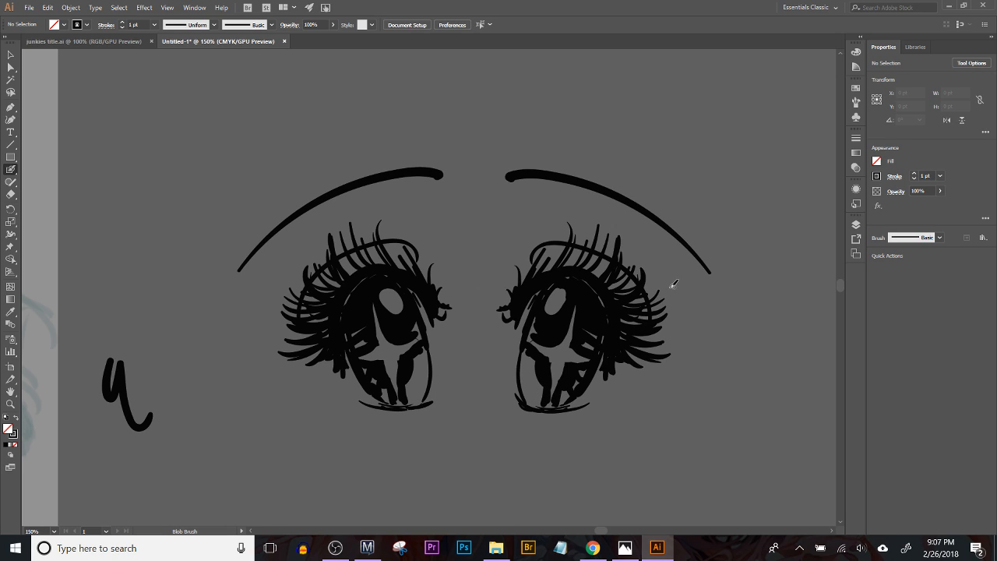
{"action": "left_click", "coordinate": [10, 194]}
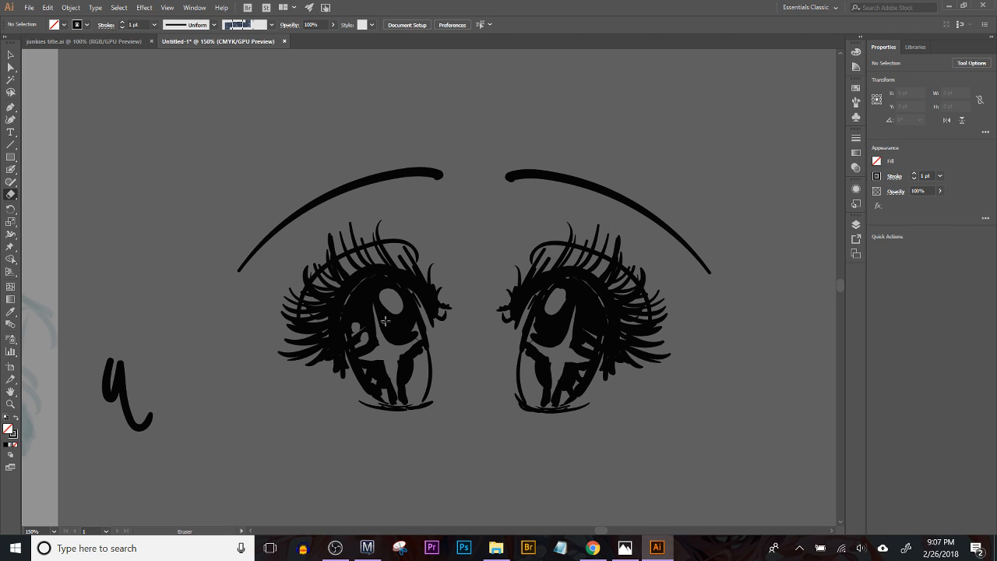
{"action": "key", "text": "v"}
{"action": "key", "text": "ctrl+z"}
Step: Set the stroke color to a medium blue, hex 2645A5
{"action": "double_click", "coordinate": [13, 434]}
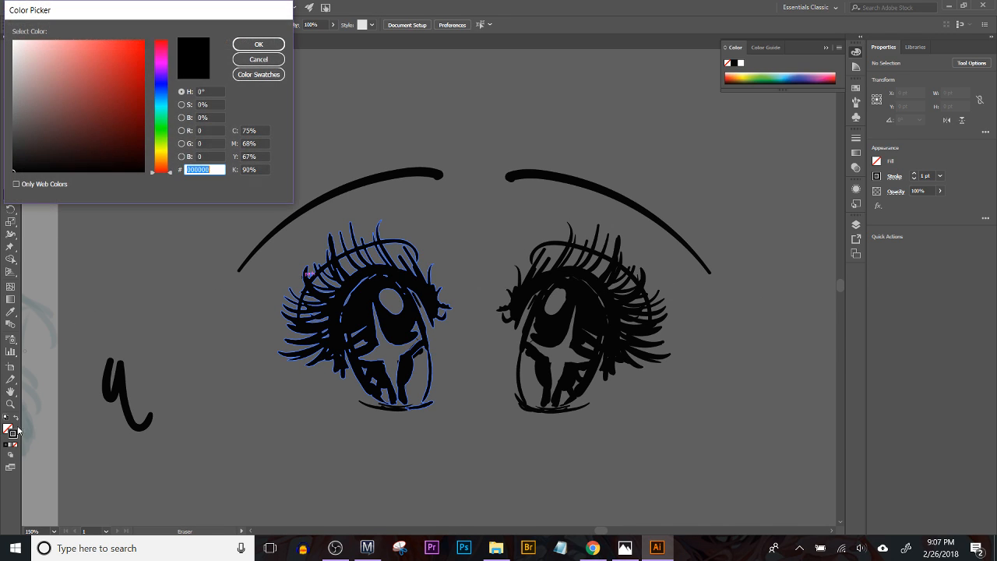
{"action": "left_click", "coordinate": [160, 100]}
{"action": "mouse_move", "coordinate": [118, 67]}
{"action": "left_mouse_down"}
{"action": "mouse_move", "coordinate": [114, 87]}
{"action": "mouse_move", "coordinate": [156, 69]}
{"action": "mouse_move", "coordinate": [157, 95]}
{"action": "left_mouse_up"}
{"action": "left_click", "coordinate": [160, 91]}
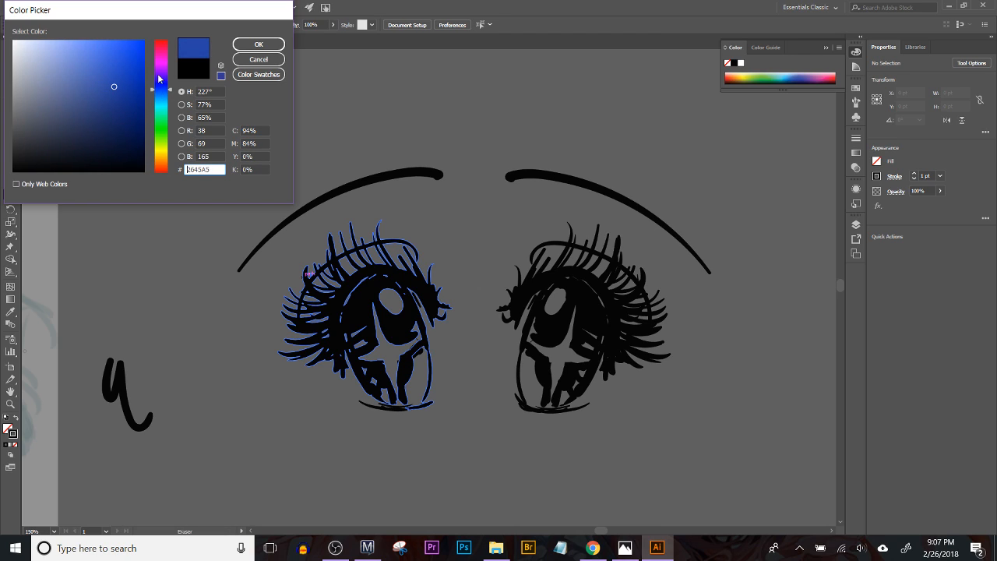
{"action": "left_click", "coordinate": [259, 45]}
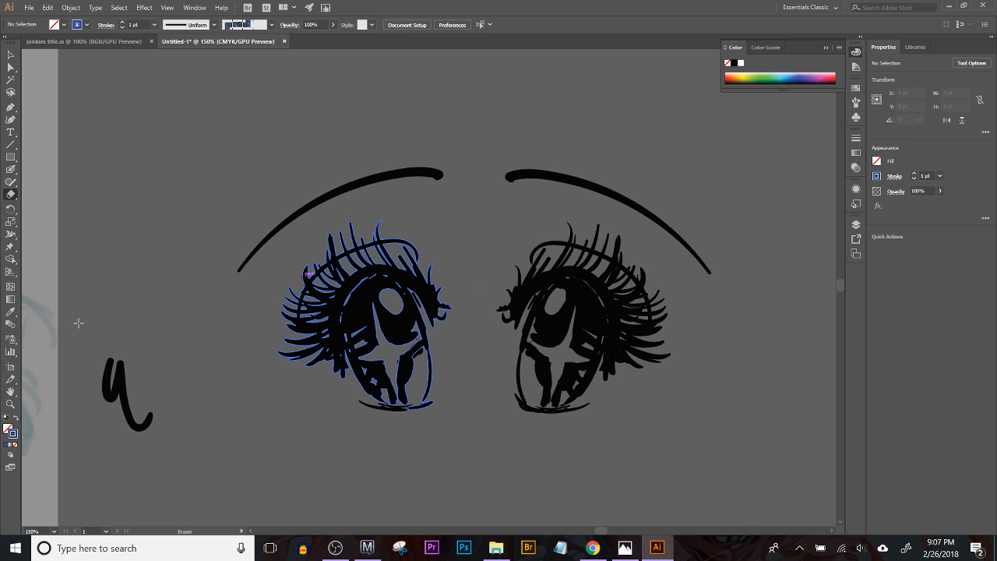
Step: Draw a closed outline about 122 by 180 pt around the left-hand eye's iris with the Pencil tool
{"action": "key", "text": "p"}
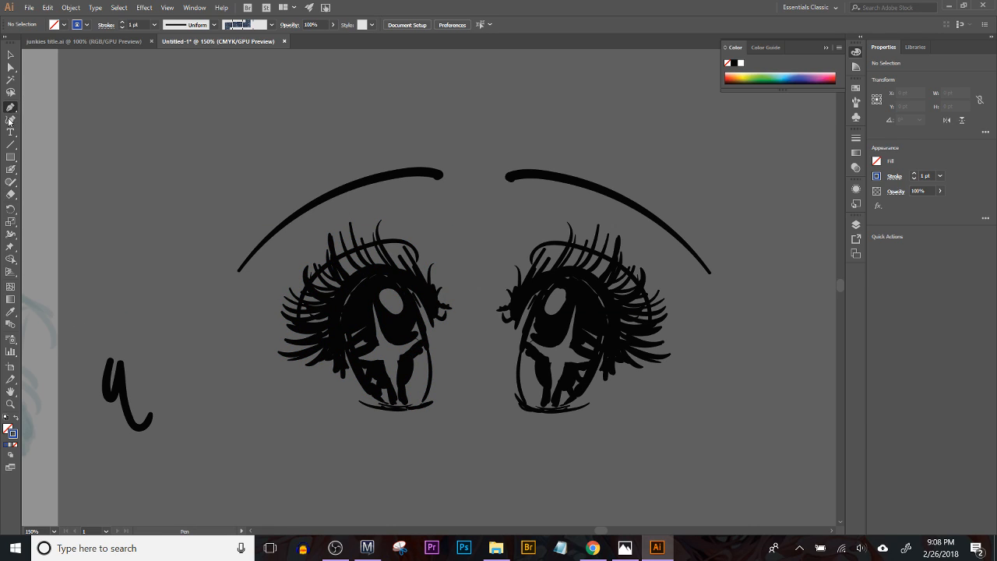
{"action": "left_click", "coordinate": [11, 183]}
{"action": "left_click", "coordinate": [12, 183]}
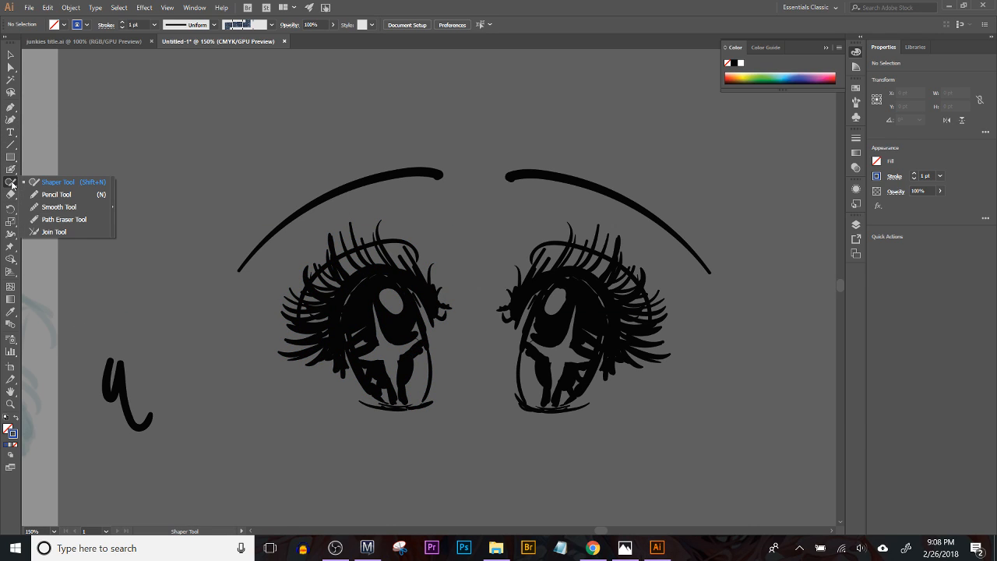
{"action": "left_click", "coordinate": [48, 194]}
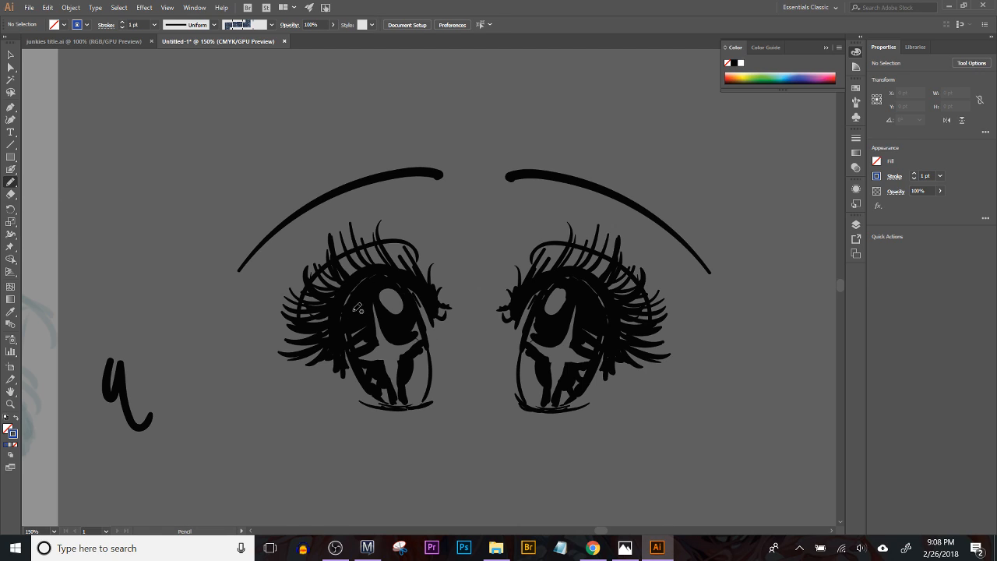
{"action": "mouse_move", "coordinate": [339, 310]}
{"action": "left_mouse_down"}
{"action": "mouse_move", "coordinate": [361, 380]}
{"action": "mouse_move", "coordinate": [380, 401]}
{"action": "mouse_move", "coordinate": [412, 406]}
{"action": "mouse_move", "coordinate": [426, 395]}
{"action": "mouse_move", "coordinate": [434, 366]}
{"action": "mouse_move", "coordinate": [407, 283]}
{"action": "mouse_move", "coordinate": [370, 266]}
{"action": "mouse_move", "coordinate": [340, 296]}
{"action": "left_mouse_up"}
{"action": "key", "text": "ctrl"}
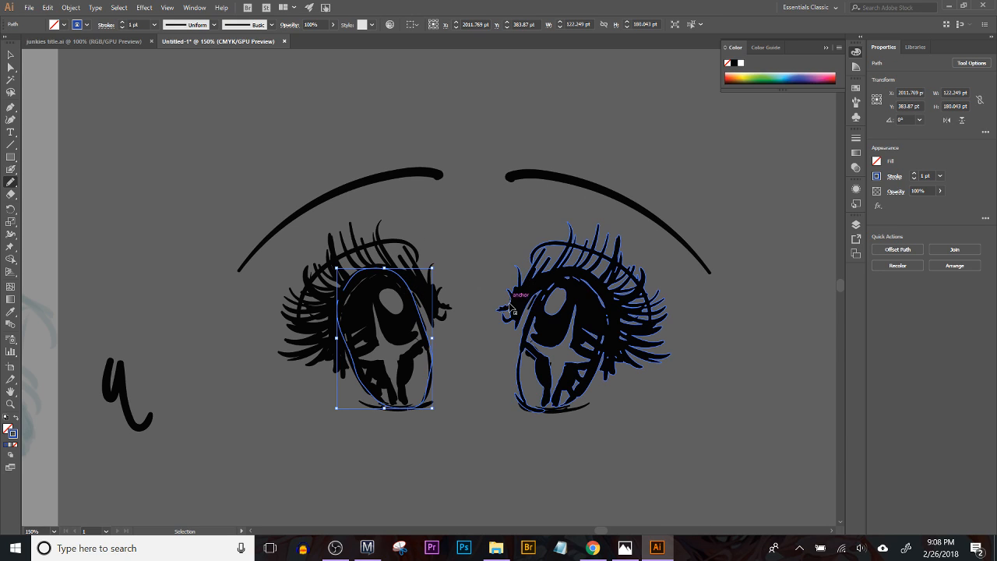
Step: Swap the iris outline's fill and stroke so it is filled blue, and send the shape behind the linework
{"action": "left_click", "coordinate": [16, 419]}
{"action": "key", "text": "ctrl"}
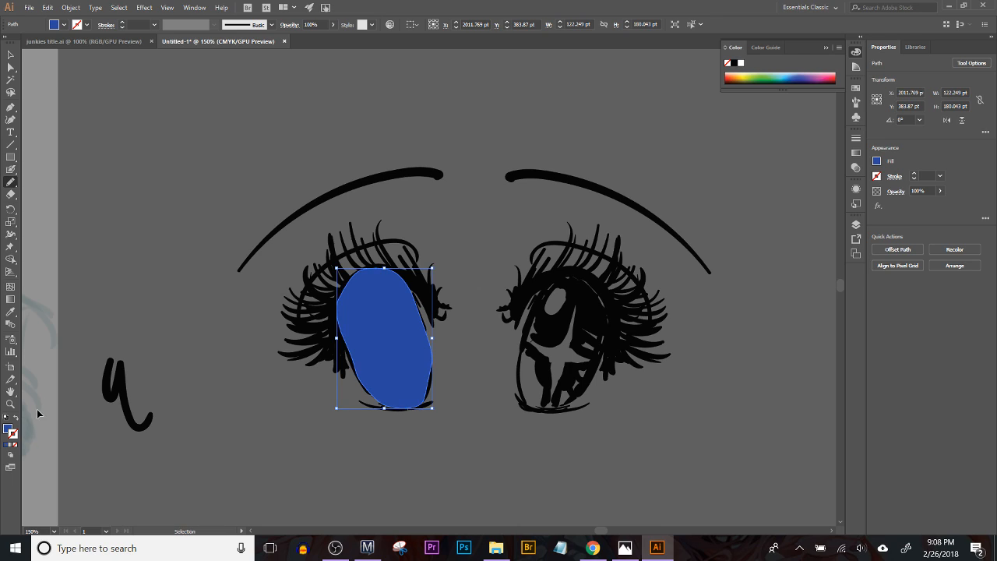
{"action": "key", "text": "ctrl+shift+bracketleft"}
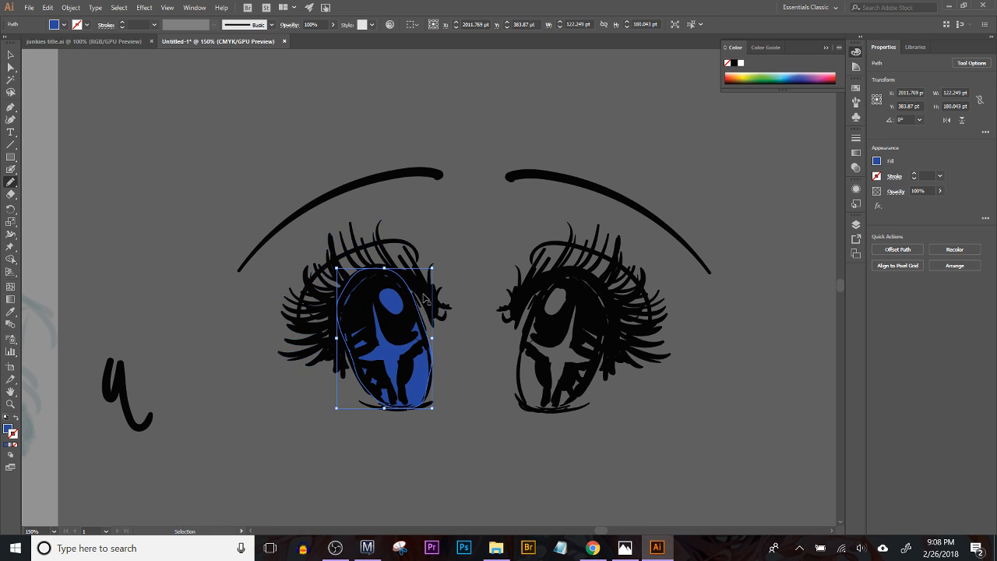
Step: Change the iris shape's fill to a lighter blue, hex 3098E5
{"action": "double_click", "coordinate": [8, 429]}
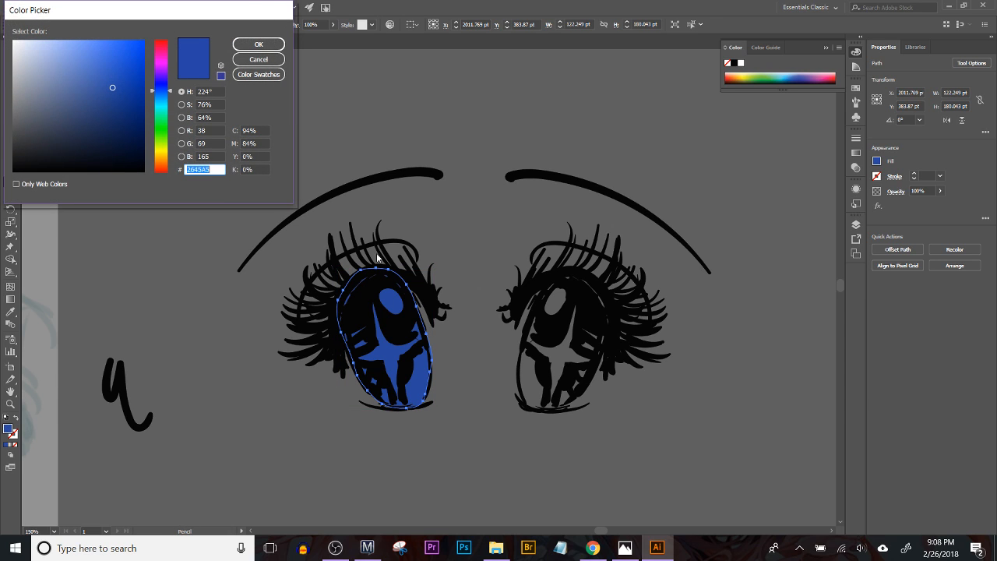
{"action": "left_click_drag", "start_coordinate": [154, 109], "coordinate": [159, 96]}
{"action": "left_click", "coordinate": [117, 52]}
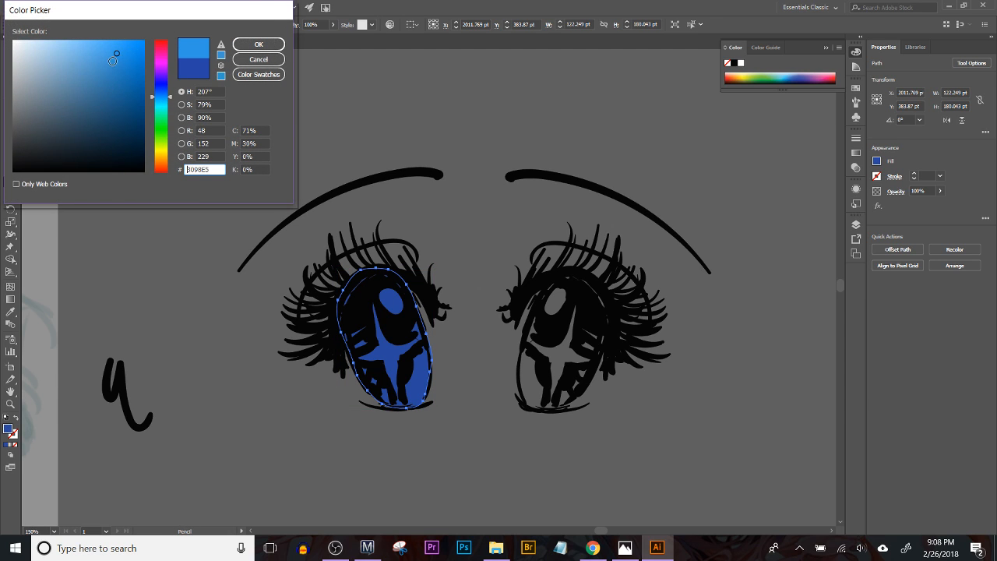
{"action": "left_click", "coordinate": [259, 44]}
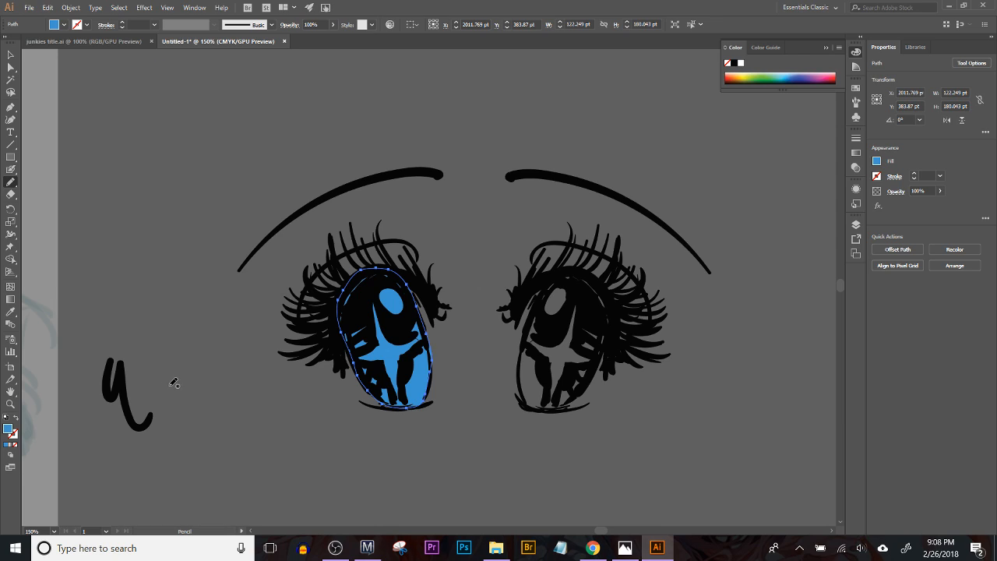
Step: Fill the iris shape with a linear gradient from bright blue to dark blue (C=100 M=95 Y=5 K=0)
{"action": "left_click", "coordinate": [11, 443]}
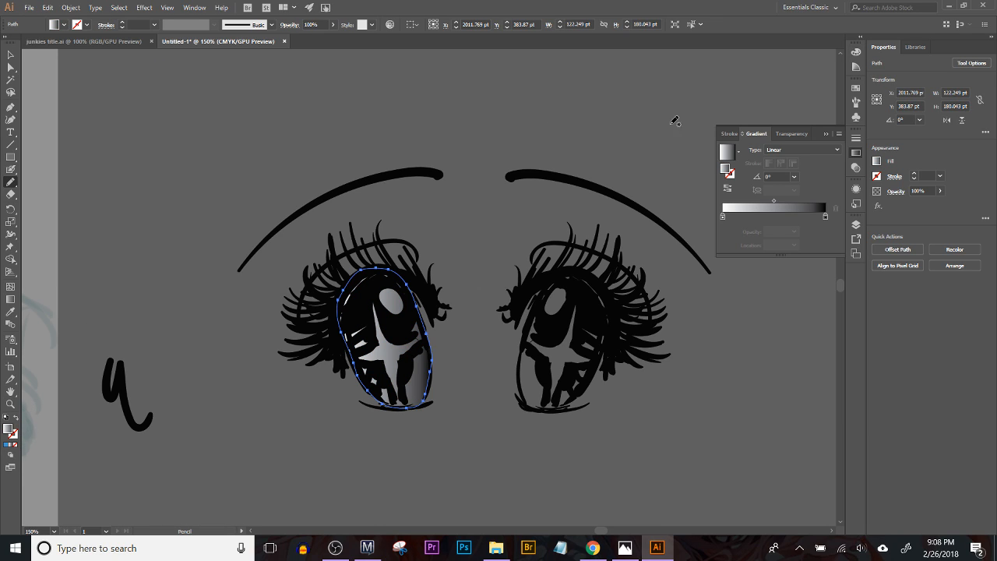
{"action": "double_click", "coordinate": [826, 216]}
{"action": "left_click", "coordinate": [690, 271]}
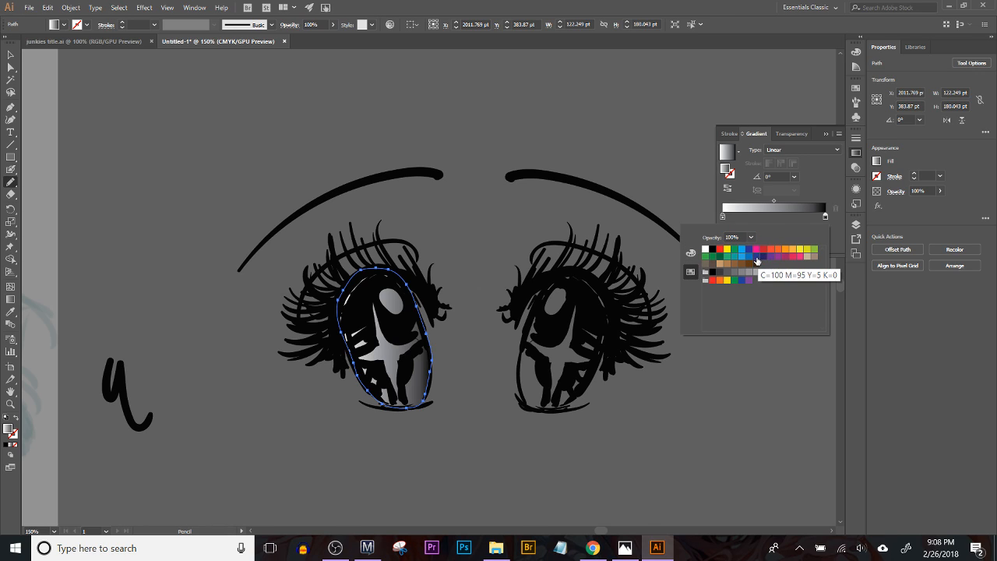
{"action": "left_click", "coordinate": [757, 259]}
{"action": "double_click", "coordinate": [722, 218]}
{"action": "left_click", "coordinate": [742, 249]}
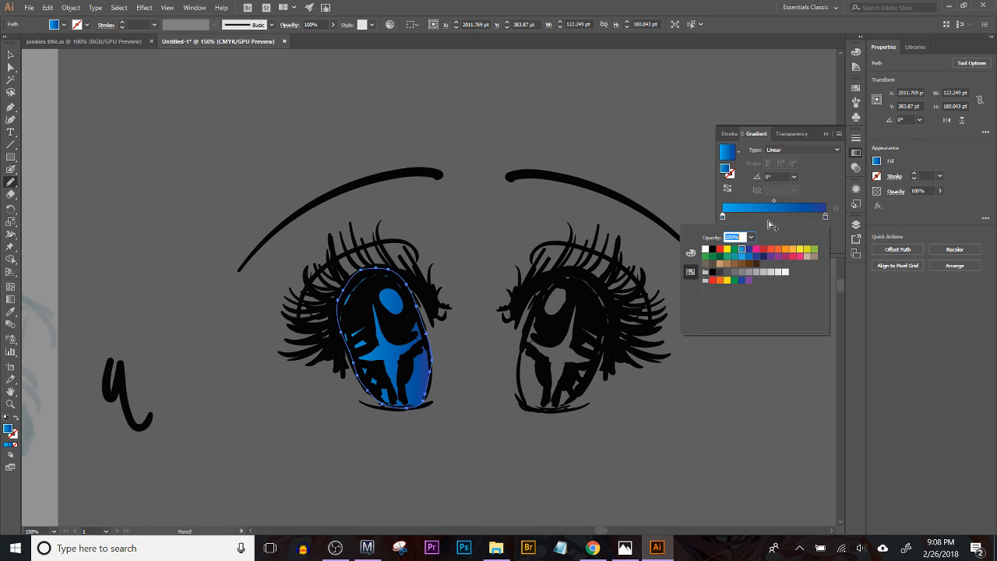
{"action": "left_click", "coordinate": [772, 219]}
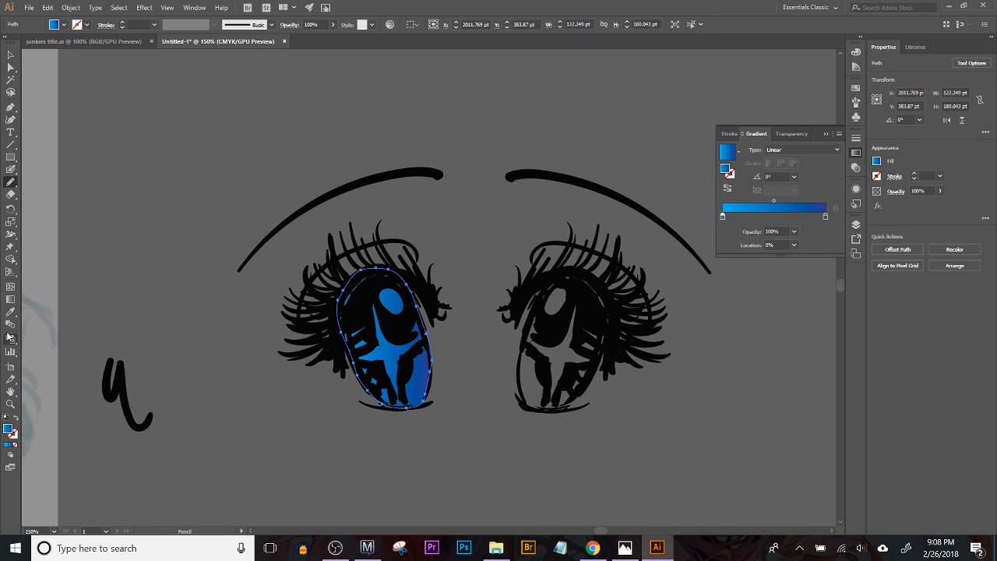
Step: Angle the iris gradient at about 109° so it runs from bright blue at the base to dark blue at the top
{"action": "left_click", "coordinate": [10, 299]}
{"action": "mouse_move", "coordinate": [362, 264]}
{"action": "left_mouse_down"}
{"action": "mouse_move", "coordinate": [405, 406]}
{"action": "mouse_move", "coordinate": [346, 201]}
{"action": "left_mouse_up"}
{"action": "left_click_drag", "start_coordinate": [416, 407], "coordinate": [359, 254]}
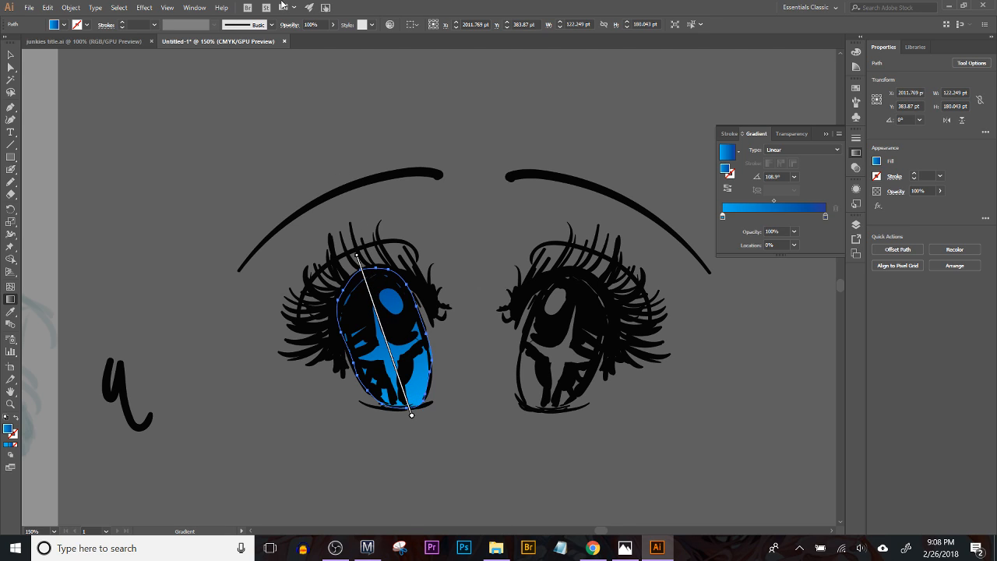
Step: Recolor the gradient's dark blue to a near-black teal with hue 186, saturation 100% and very low brightness
{"action": "left_click", "coordinate": [390, 24]}
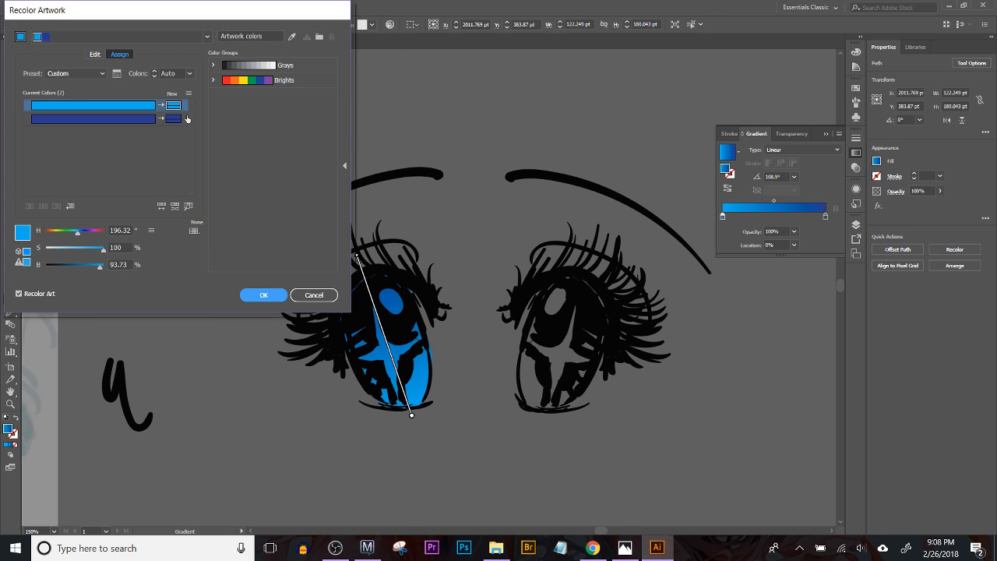
{"action": "left_click", "coordinate": [173, 118]}
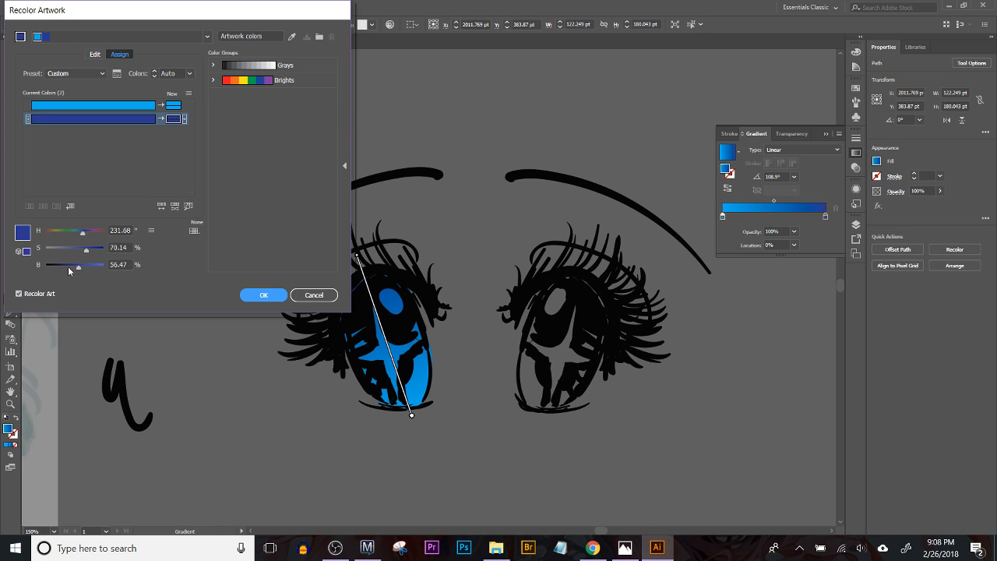
{"action": "left_click_drag", "start_coordinate": [72, 271], "coordinate": [61, 267]}
{"action": "left_click_drag", "start_coordinate": [82, 232], "coordinate": [56, 268]}
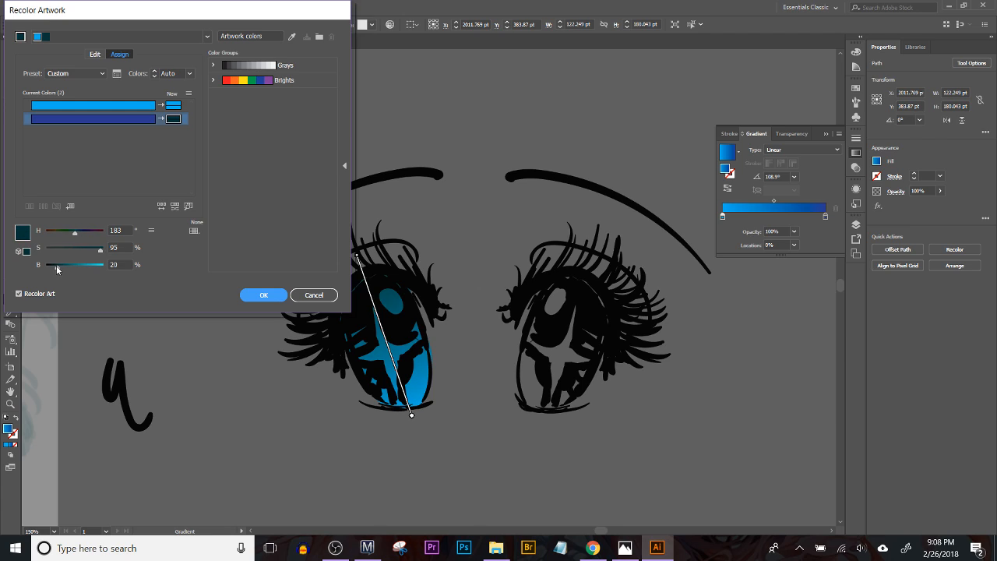
{"action": "left_click_drag", "start_coordinate": [74, 235], "coordinate": [75, 230]}
{"action": "left_click", "coordinate": [103, 251]}
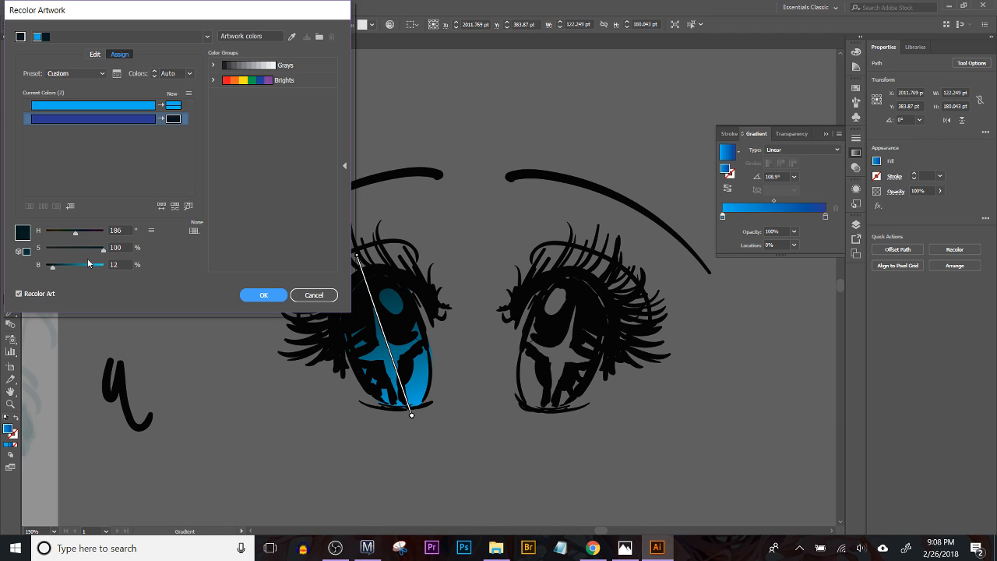
{"action": "left_click_drag", "start_coordinate": [52, 268], "coordinate": [47, 267]}
Step: Recolor the gradient's bright blue to hue 207, saturation 100% and brightness 86%, and apply the recoloring
{"action": "left_click", "coordinate": [174, 106]}
{"action": "left_click_drag", "start_coordinate": [79, 236], "coordinate": [77, 236]}
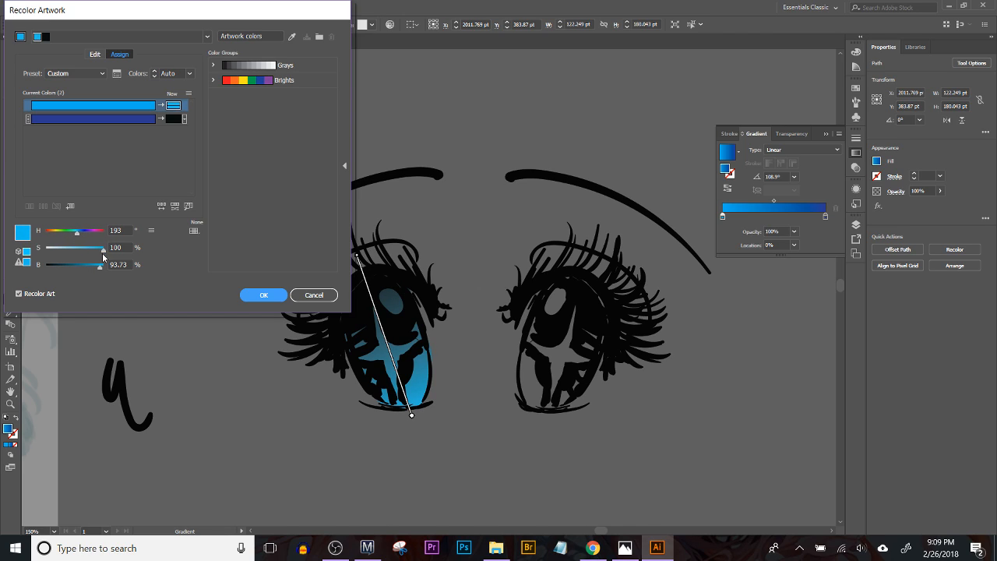
{"action": "left_click_drag", "start_coordinate": [99, 265], "coordinate": [79, 237]}
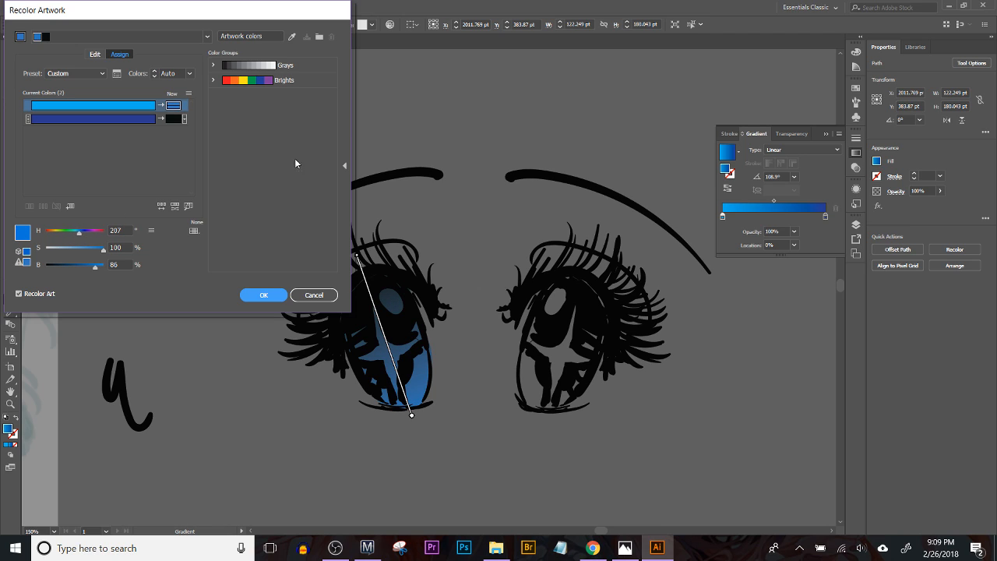
{"action": "left_click", "coordinate": [263, 295]}
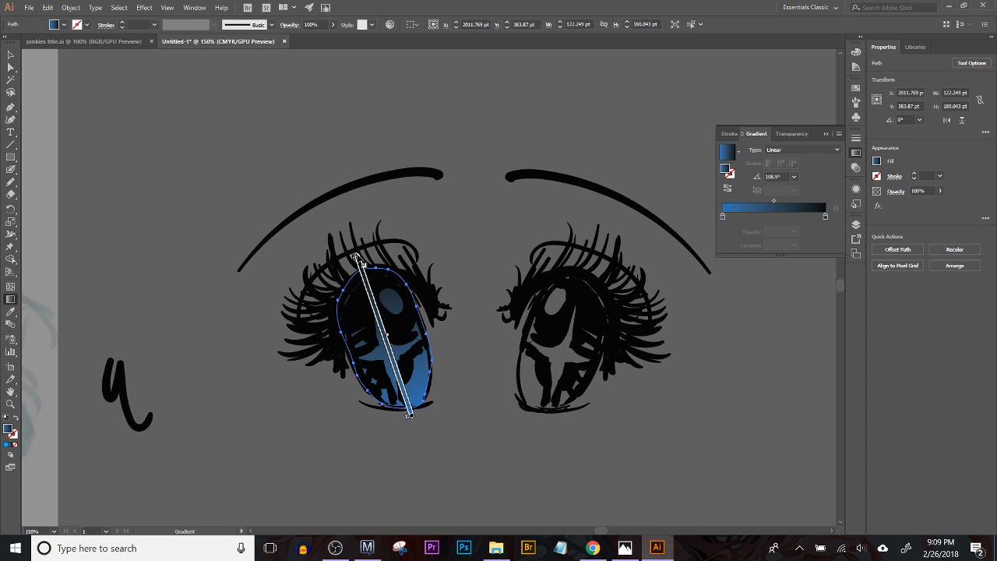
Step: Shorten the iris gradient so its dark end sits inside the top of the iris, then deselect the shape
{"action": "left_click_drag", "start_coordinate": [365, 282], "coordinate": [368, 288]}
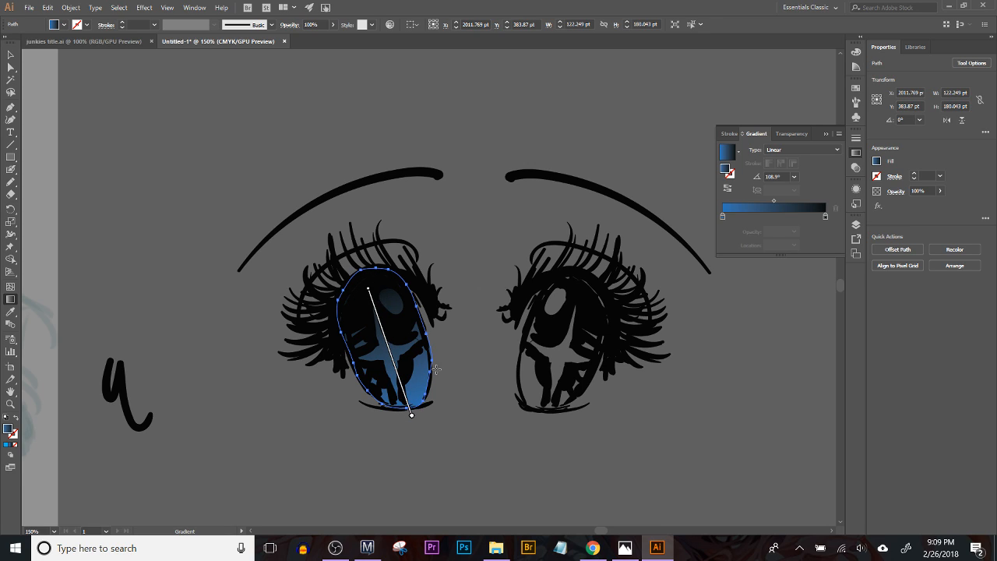
{"action": "left_click", "coordinate": [480, 437]}
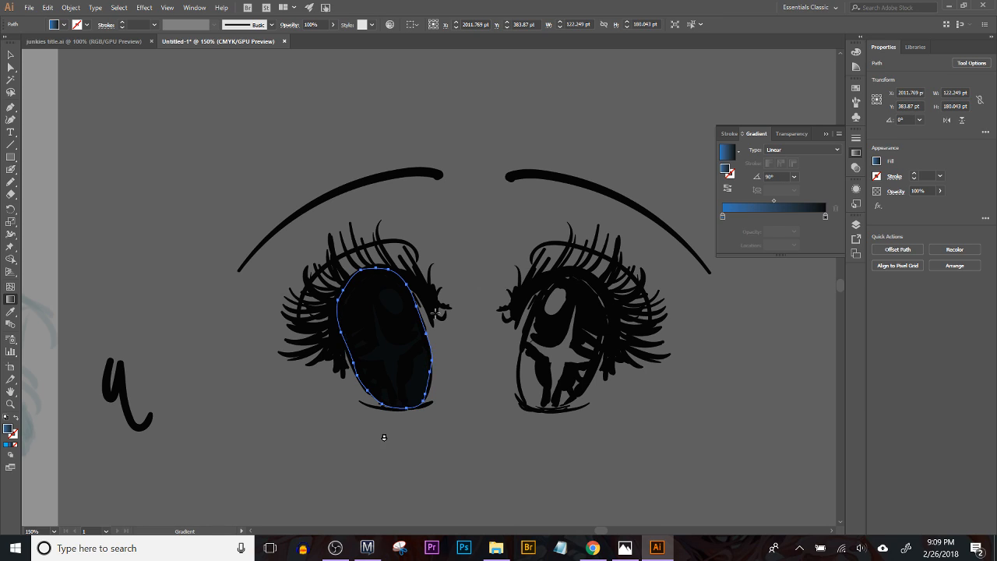
{"action": "key", "text": "ctrl+z"}
{"action": "left_click", "coordinate": [11, 55]}
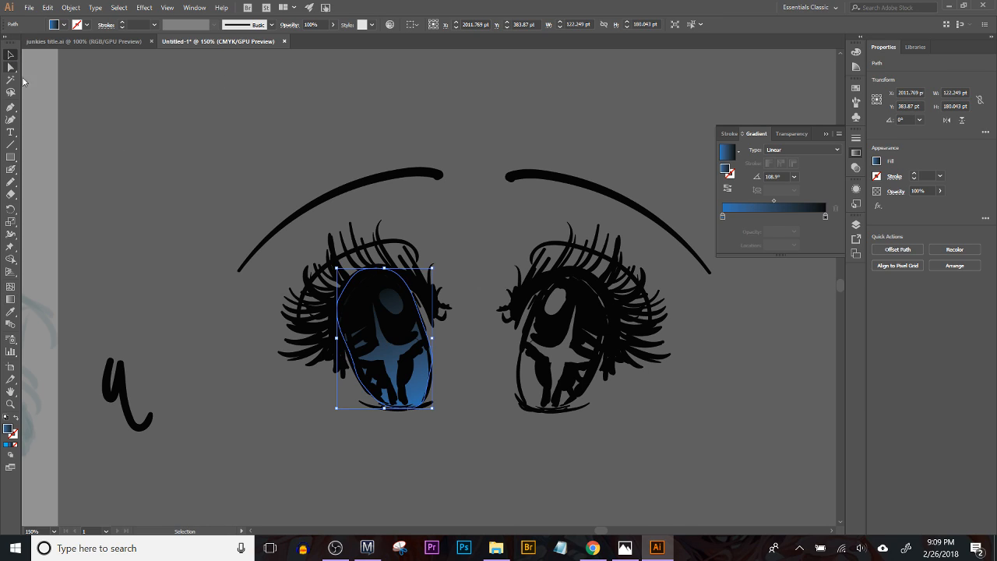
{"action": "left_click", "coordinate": [229, 342]}
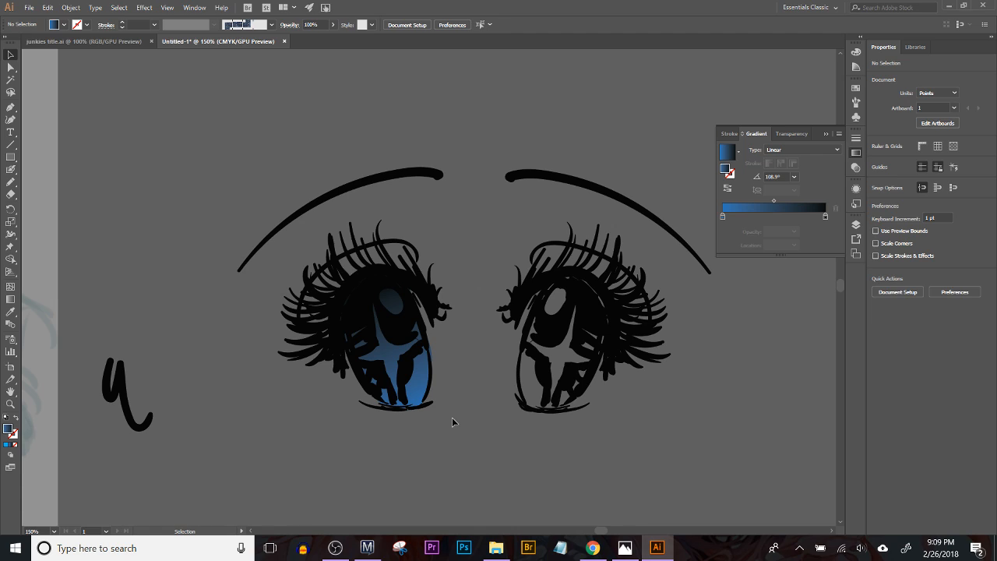
Step: Draw a closed Pencil shape about 93 by 103 pt over the lower iris and fill it with the blue-to-black gradient
{"action": "left_click", "coordinate": [6, 182]}
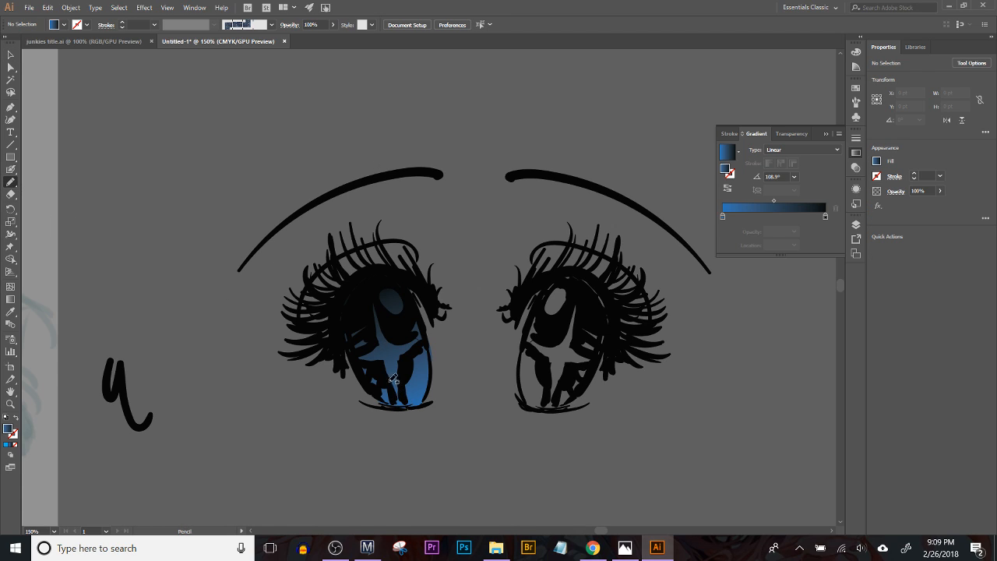
{"action": "mouse_move", "coordinate": [394, 404]}
{"action": "left_mouse_down"}
{"action": "mouse_move", "coordinate": [365, 384]}
{"action": "mouse_move", "coordinate": [360, 363]}
{"action": "mouse_move", "coordinate": [378, 344]}
{"action": "mouse_move", "coordinate": [422, 334]}
{"action": "mouse_move", "coordinate": [430, 398]}
{"action": "mouse_move", "coordinate": [397, 407]}
{"action": "left_mouse_up"}
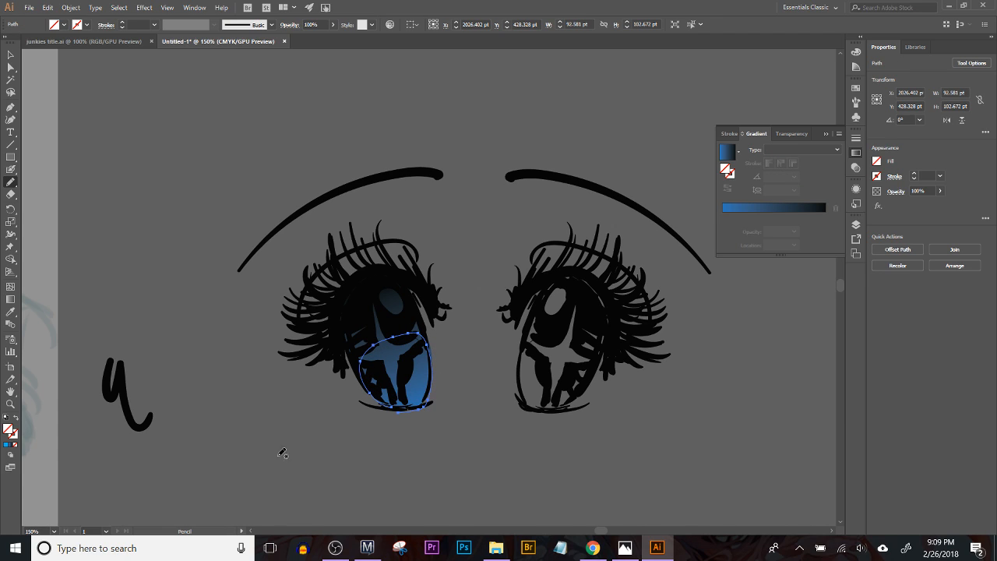
{"action": "left_click", "coordinate": [13, 444]}
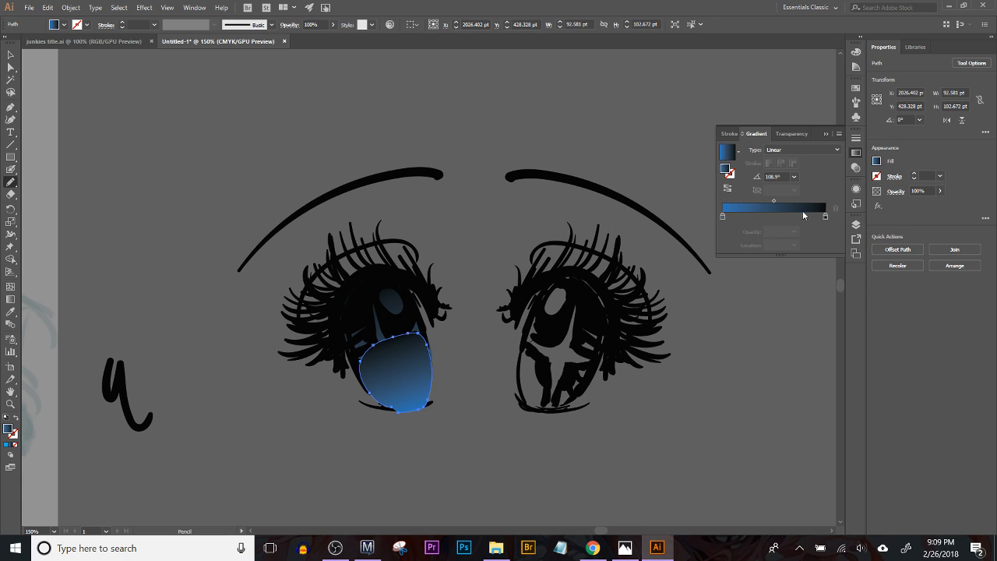
Step: Recolor both stops of the lower iris shape's linear gradient from the swatches to White
{"action": "left_click", "coordinate": [825, 217]}
{"action": "double_click", "coordinate": [822, 217]}
{"action": "left_click", "coordinate": [823, 218]}
{"action": "key", "text": "Delete"}
{"action": "double_click", "coordinate": [825, 218]}
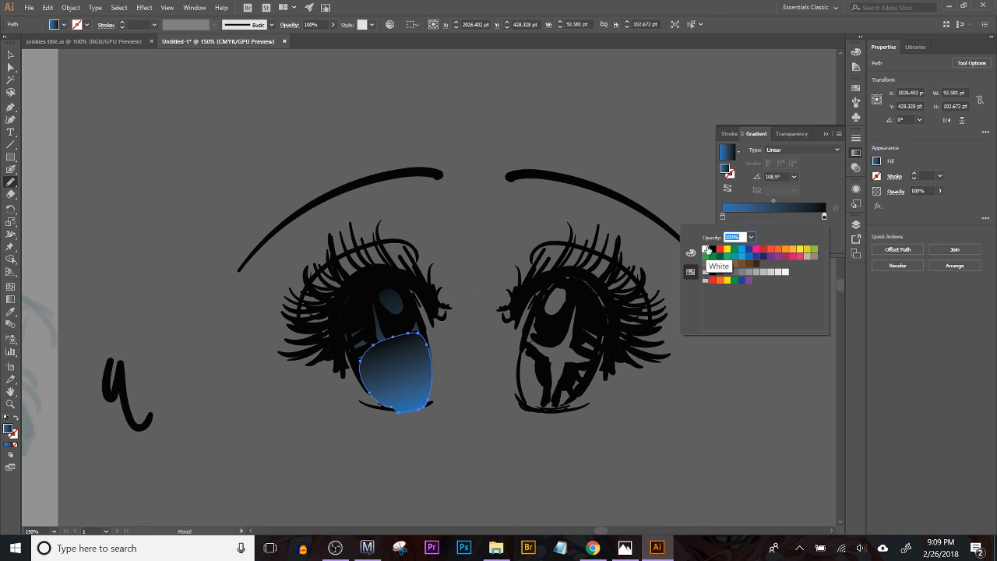
{"action": "left_click", "coordinate": [705, 249]}
{"action": "left_click", "coordinate": [723, 217]}
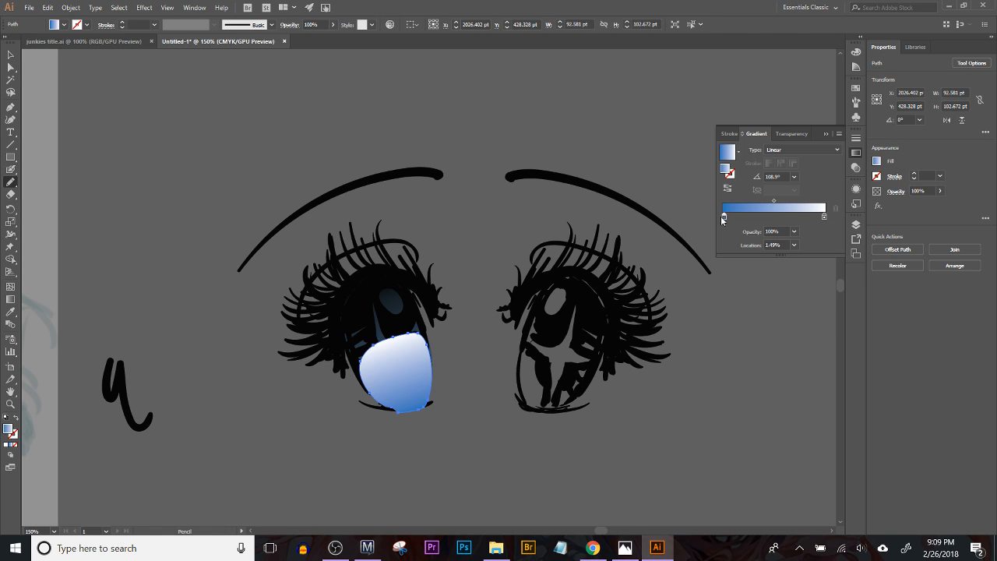
{"action": "double_click", "coordinate": [724, 217]}
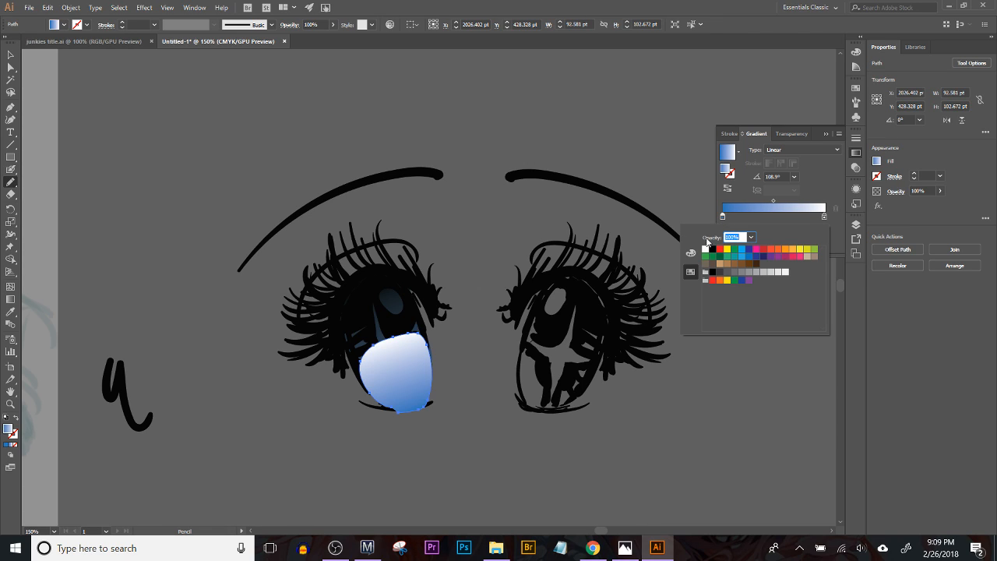
{"action": "left_click", "coordinate": [706, 249]}
{"action": "left_click", "coordinate": [750, 212]}
Step: Try 0% opacity on the white gradient's end stop and restore it to 100%
{"action": "left_click", "coordinate": [825, 218]}
{"action": "left_click", "coordinate": [795, 234]}
{"action": "left_click", "coordinate": [803, 239]}
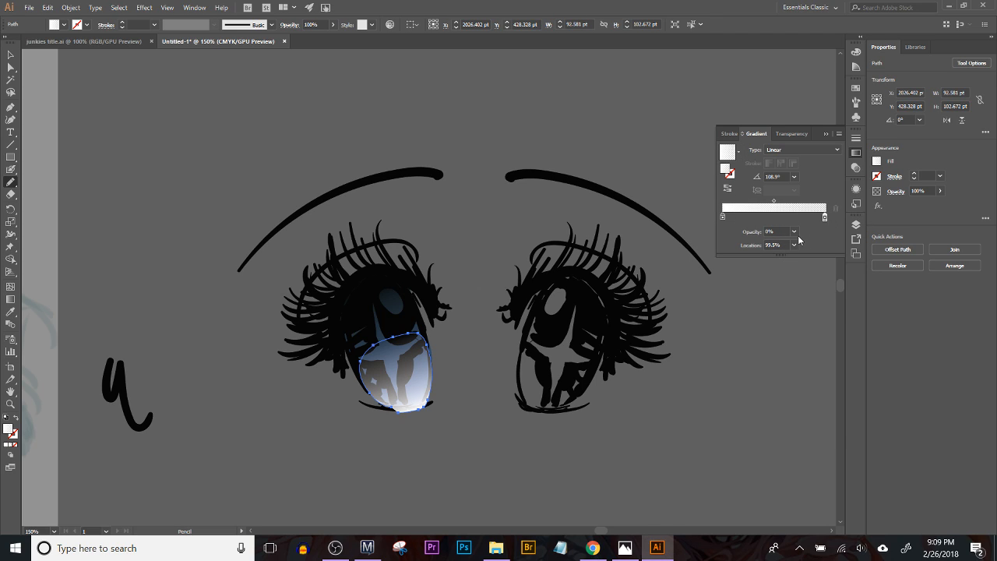
{"action": "left_click", "coordinate": [795, 233]}
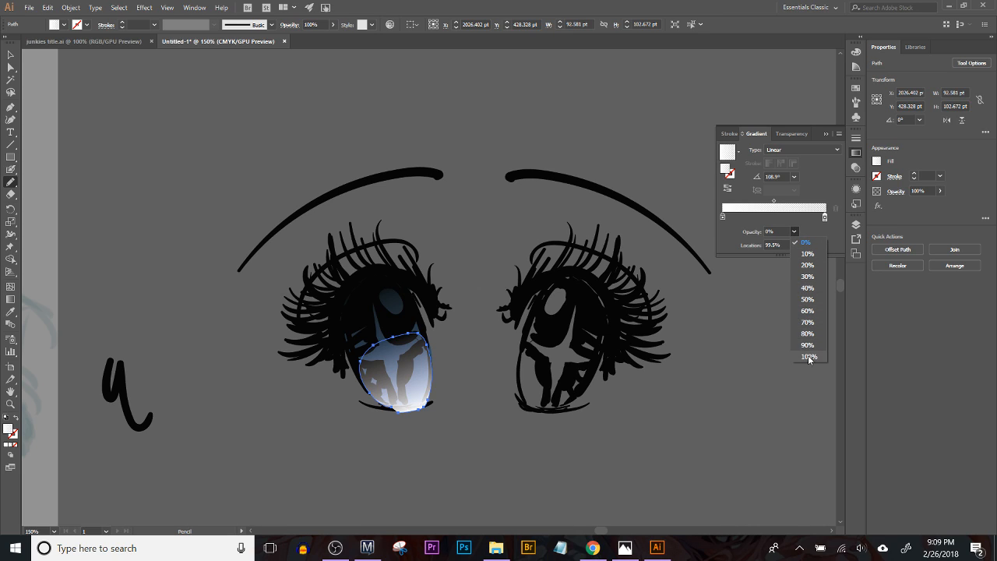
{"action": "left_click", "coordinate": [808, 357]}
Step: Set the opacity of the white gradient's start stop to 0% and deselect the shape
{"action": "left_click", "coordinate": [723, 215]}
{"action": "left_click", "coordinate": [771, 231]}
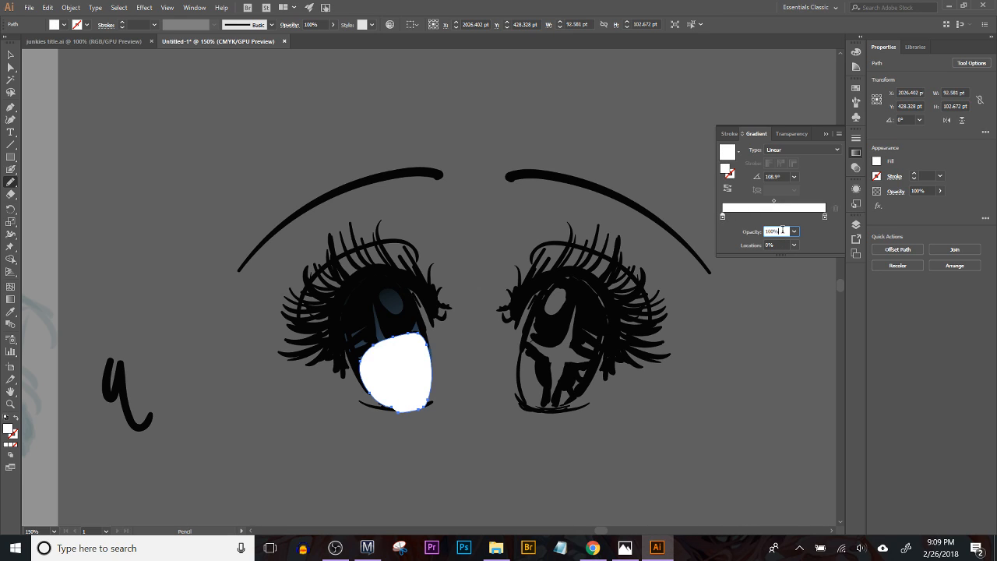
{"action": "left_click", "coordinate": [793, 231]}
{"action": "left_click", "coordinate": [804, 242]}
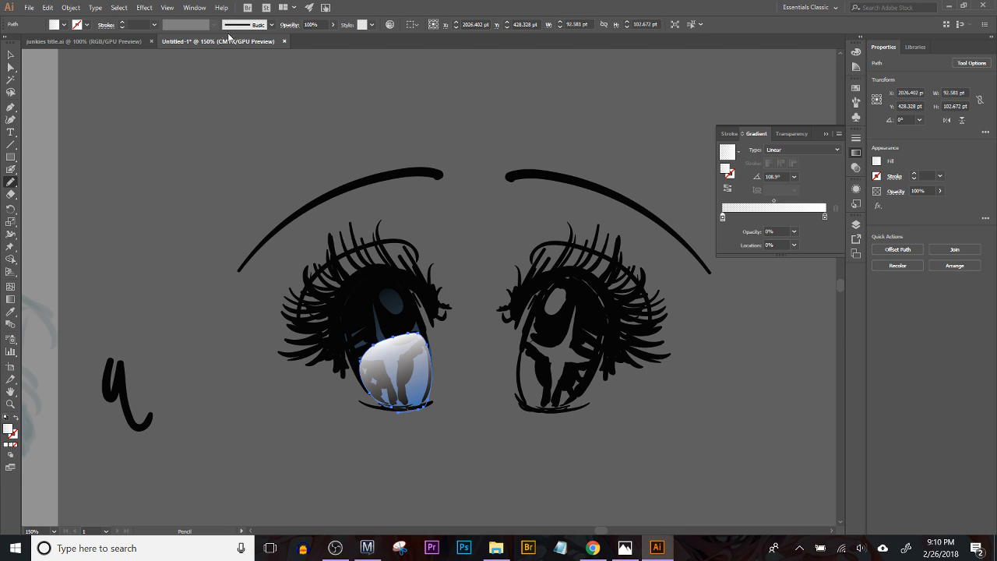
{"action": "left_click", "coordinate": [14, 54]}
{"action": "left_click", "coordinate": [146, 126]}
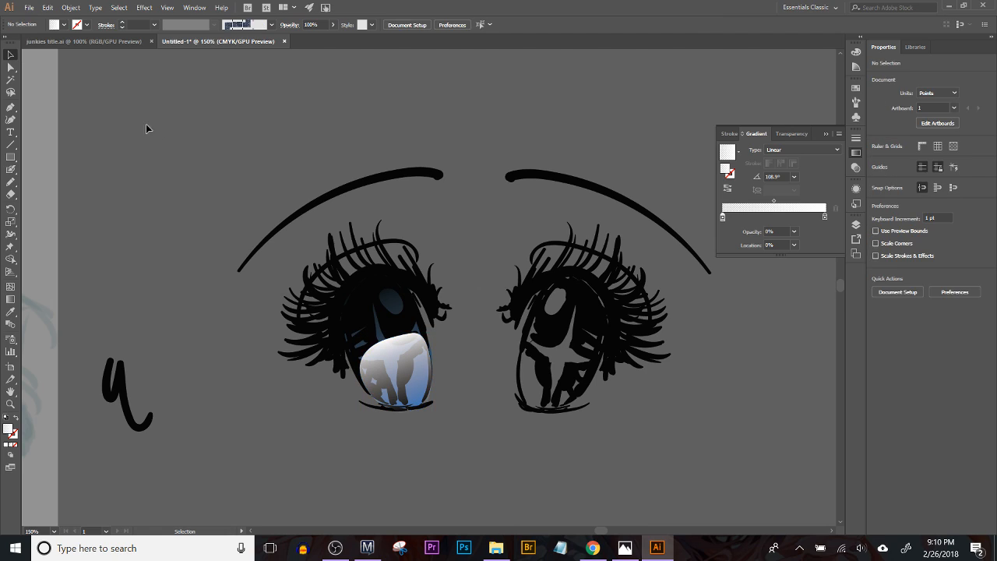
Step: Set the blending mode of the white gradient shape over the lower iris to Overlay and deselect it
{"action": "left_click", "coordinate": [395, 347]}
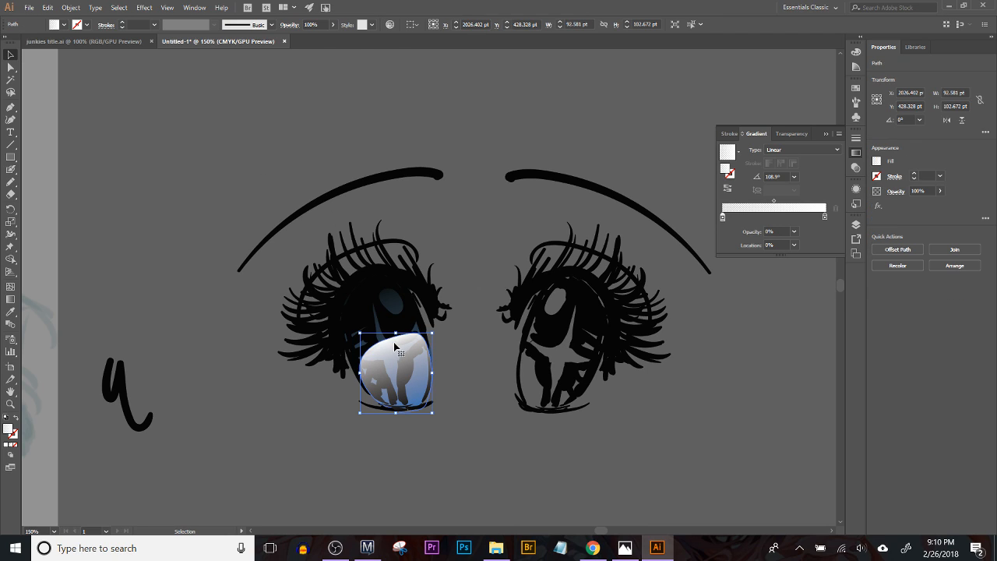
{"action": "left_click", "coordinate": [294, 27]}
{"action": "left_click", "coordinate": [212, 41]}
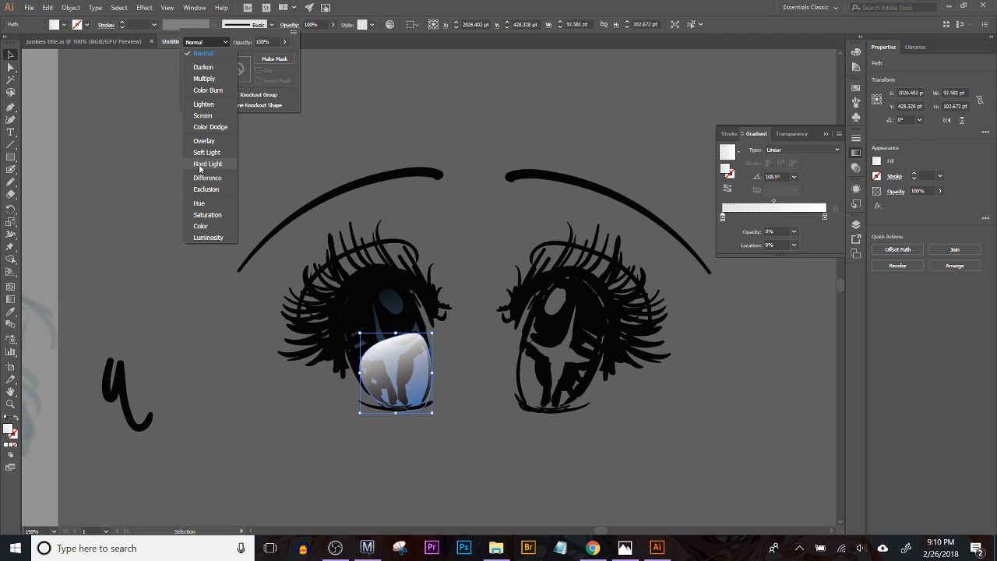
{"action": "left_click", "coordinate": [204, 140]}
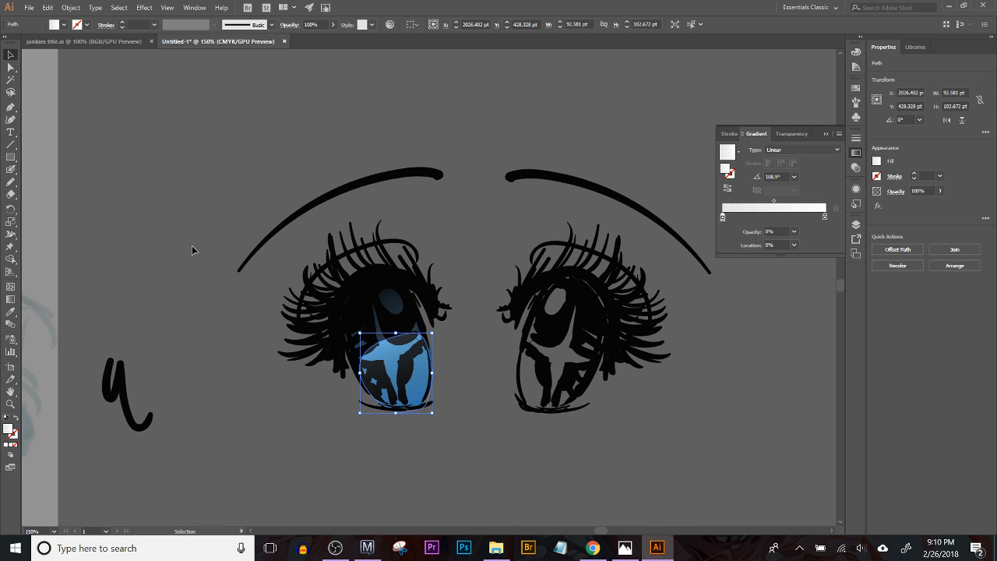
{"action": "left_click", "coordinate": [196, 267]}
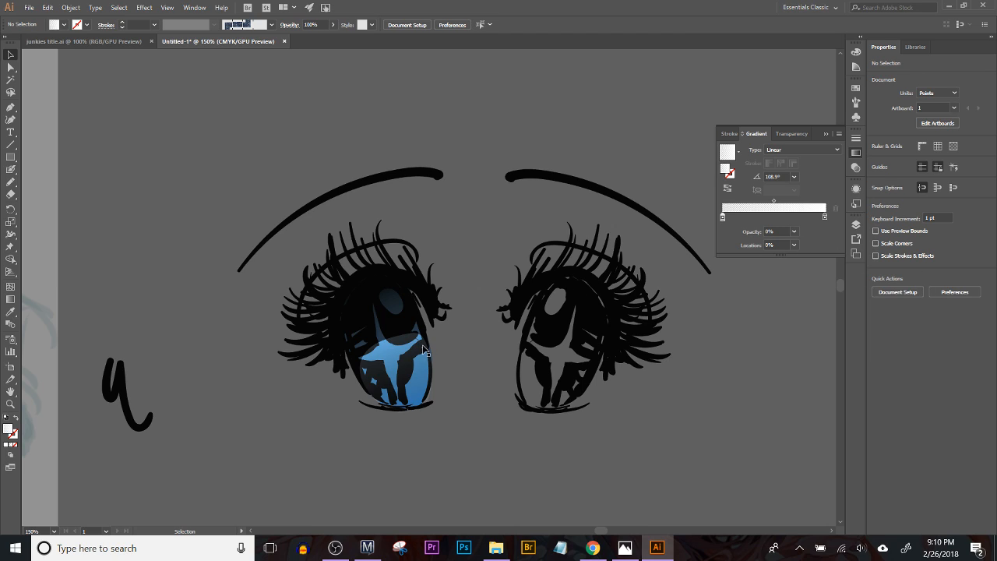
Step: Adjust the overlay shape's white gradient with the Gradient tool so it fades toward the bottom of the iris, and deselect the shape
{"action": "left_click", "coordinate": [423, 376]}
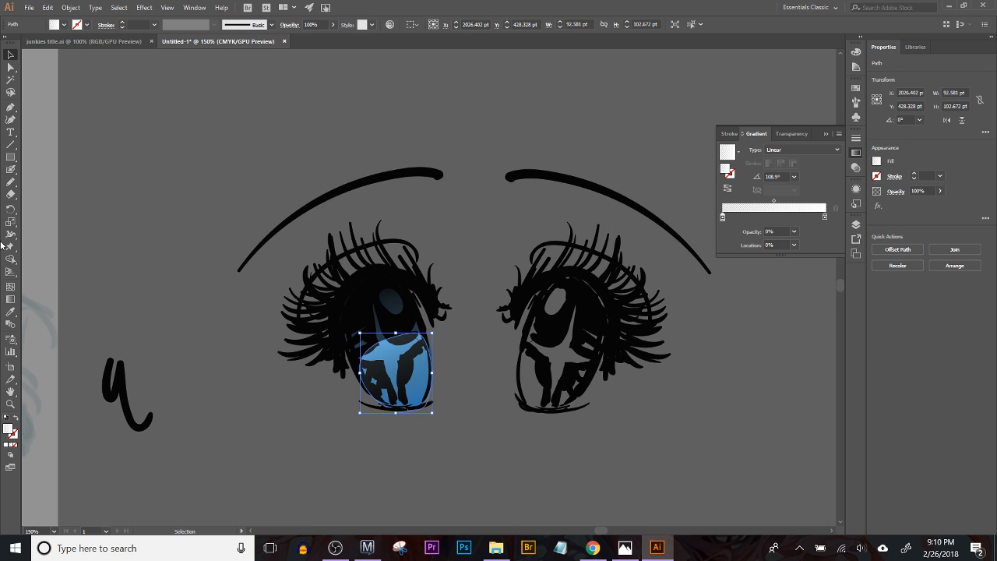
{"action": "left_click", "coordinate": [12, 301]}
{"action": "left_click_drag", "start_coordinate": [409, 403], "coordinate": [406, 392]}
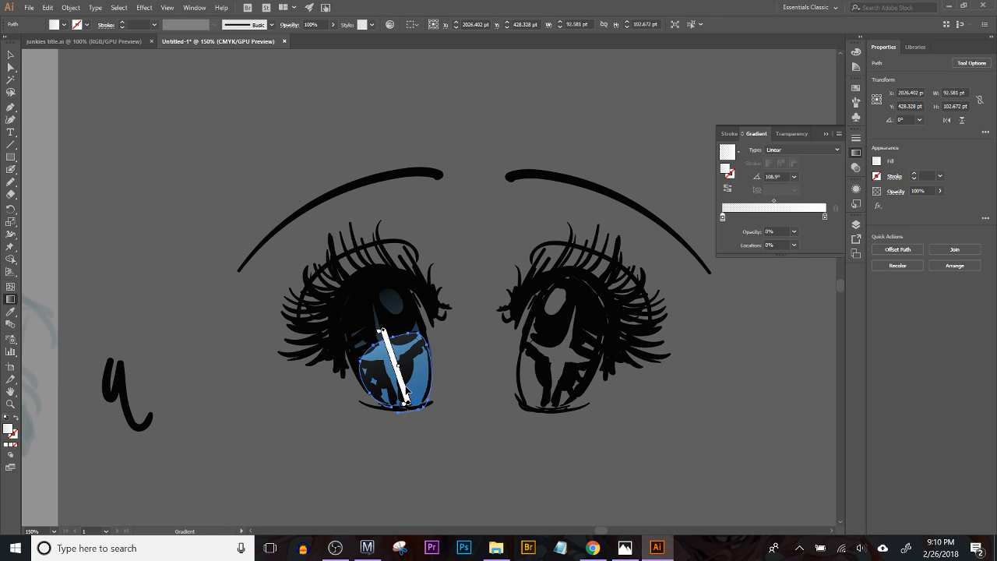
{"action": "left_click_drag", "start_coordinate": [384, 332], "coordinate": [392, 357]}
{"action": "left_click_drag", "start_coordinate": [408, 402], "coordinate": [403, 385]}
{"action": "left_click_drag", "start_coordinate": [396, 430], "coordinate": [423, 434]}
{"action": "left_click_drag", "start_coordinate": [402, 386], "coordinate": [387, 343]}
{"action": "key", "text": "v"}
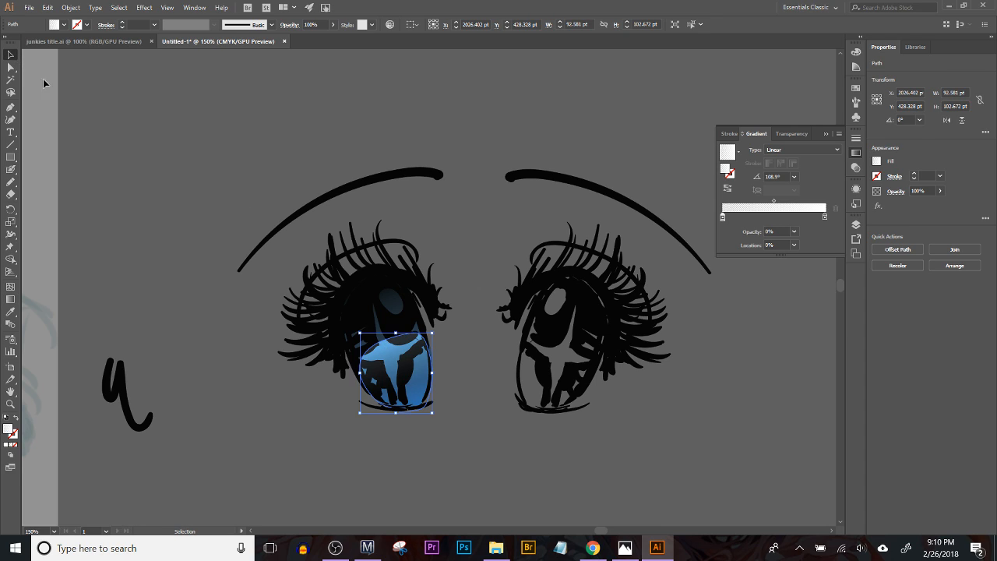
{"action": "left_click", "coordinate": [246, 189]}
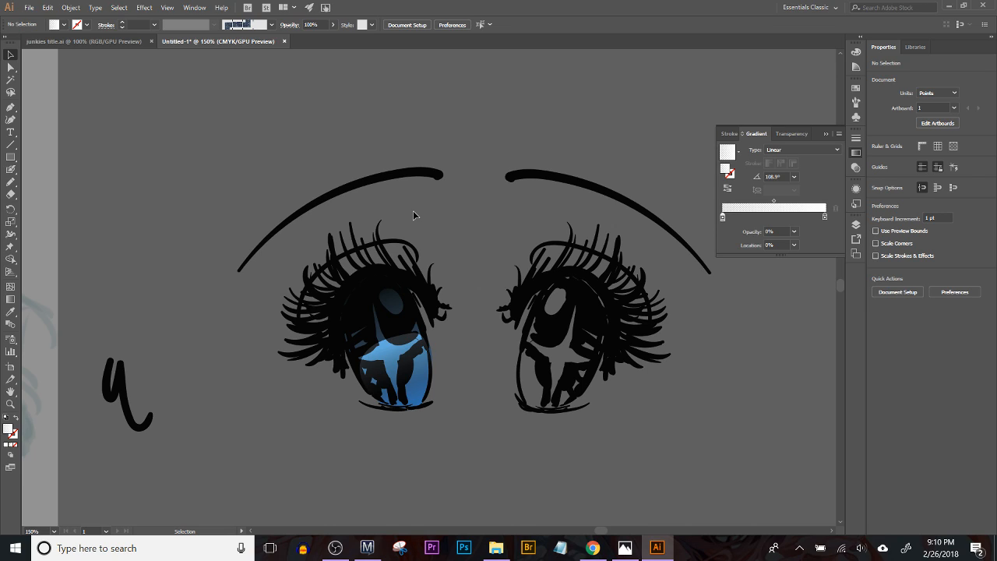
Step: Paint solid white Blob Brush highlights on the left eye: a large oval, small dots and a small sparkle
{"action": "left_click", "coordinate": [10, 169]}
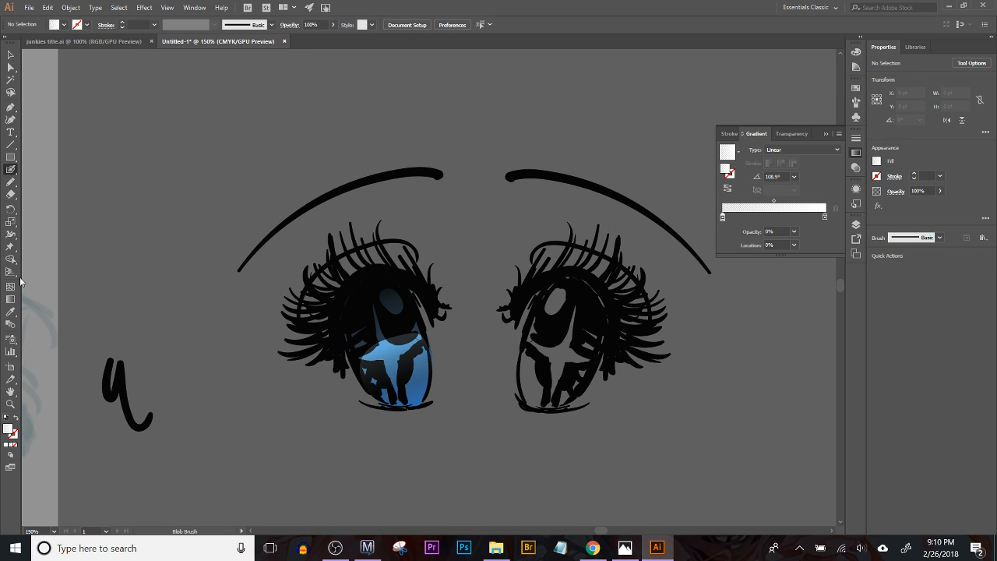
{"action": "left_click", "coordinate": [6, 446]}
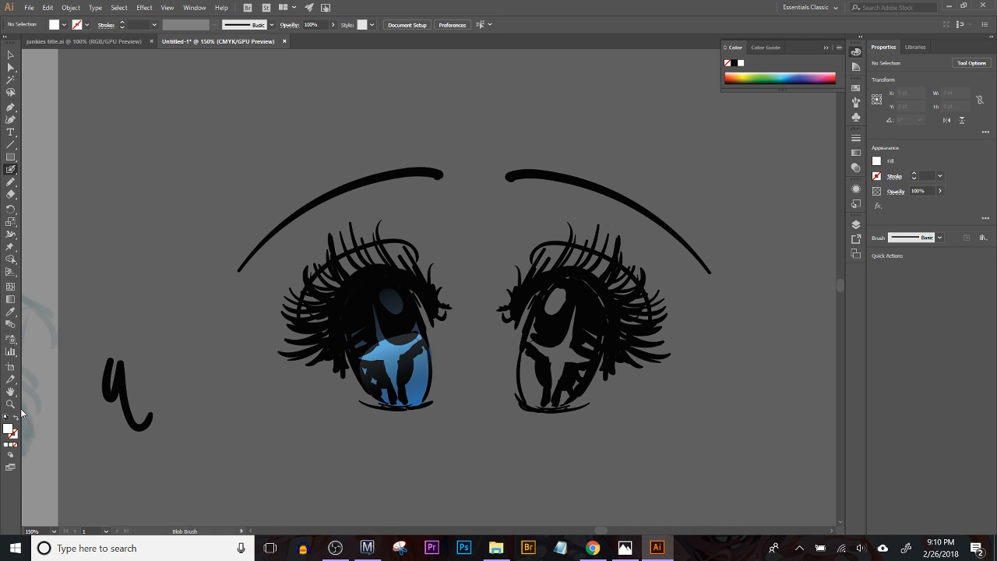
{"action": "key", "text": "shift+x"}
{"action": "left_click_drag", "start_coordinate": [384, 291], "coordinate": [391, 300]}
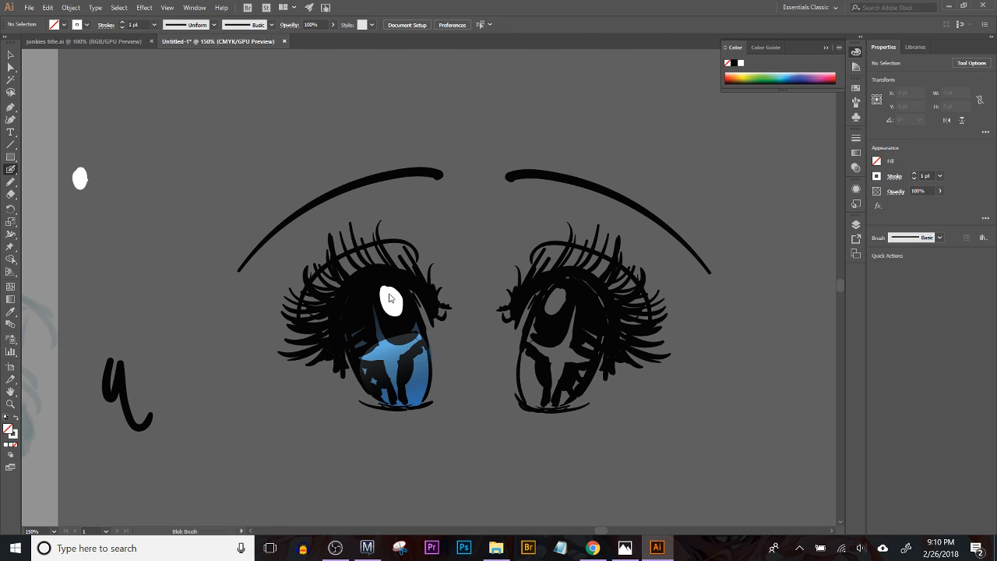
{"action": "left_click", "coordinate": [368, 294]}
Step: Sample the iris overlay's fill with the Eyedropper and change the fill color to a light sky blue
{"action": "key", "text": "i"}
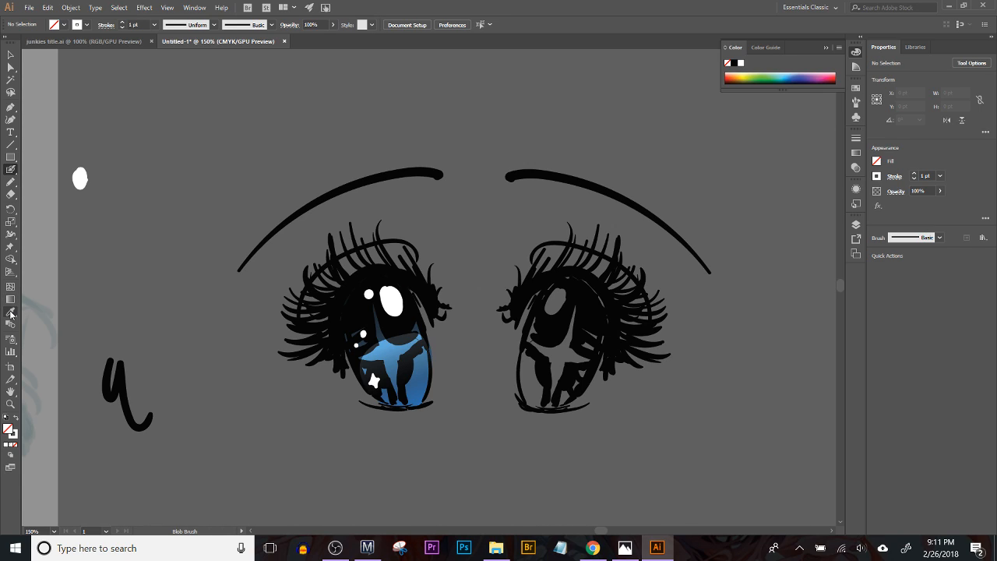
{"action": "left_click", "coordinate": [417, 389]}
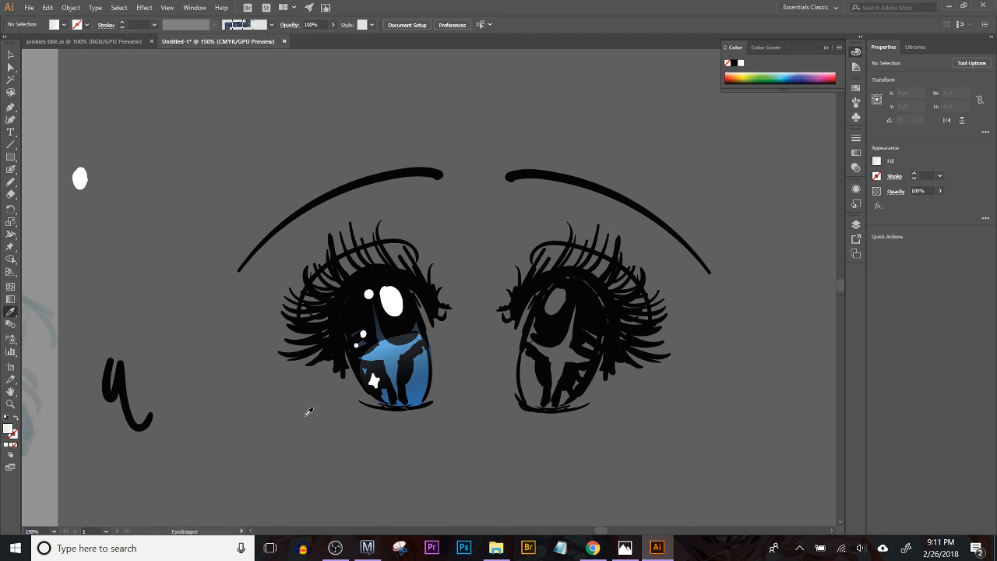
{"action": "double_click", "coordinate": [9, 429]}
{"action": "left_click", "coordinate": [93, 52]}
{"action": "left_click", "coordinate": [161, 102]}
{"action": "left_click_drag", "start_coordinate": [99, 52], "coordinate": [59, 53]}
{"action": "left_click", "coordinate": [258, 45]}
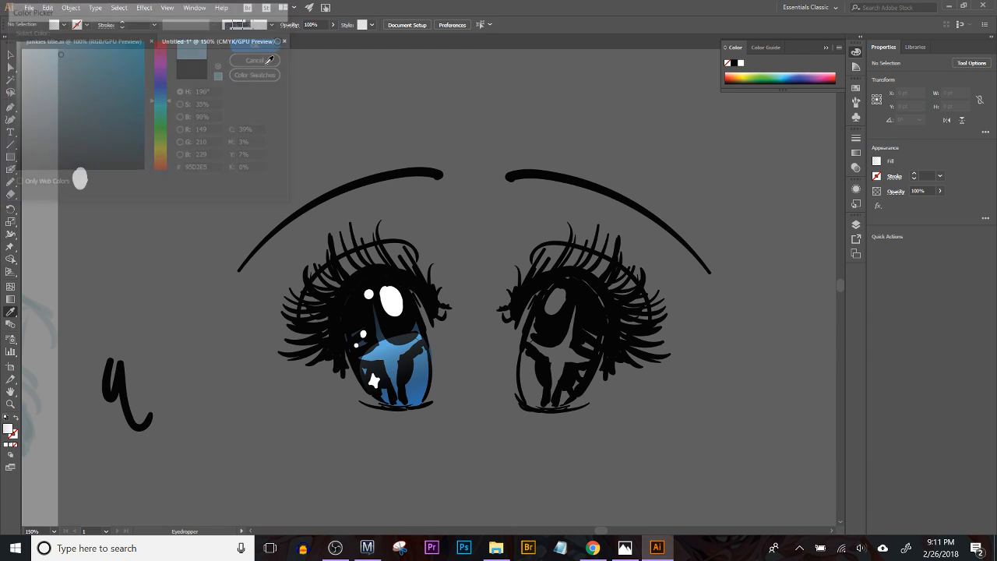
Step: Paint light blue Blob Brush test strokes beside the left eye, try one stroke inside the iris and undo it
{"action": "left_click", "coordinate": [10, 169]}
{"action": "left_click_drag", "start_coordinate": [167, 265], "coordinate": [173, 274]}
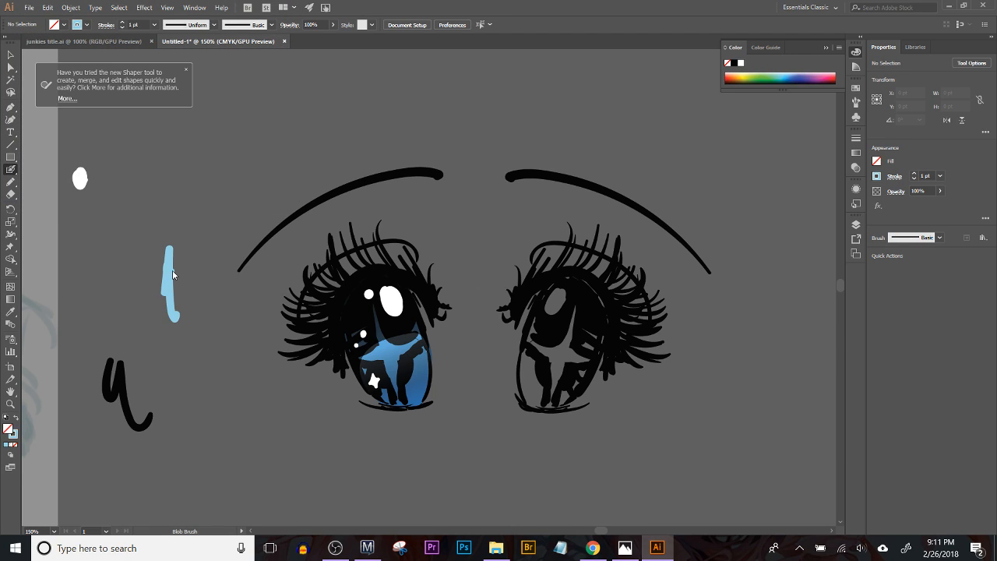
{"action": "left_click_drag", "start_coordinate": [199, 310], "coordinate": [266, 440]}
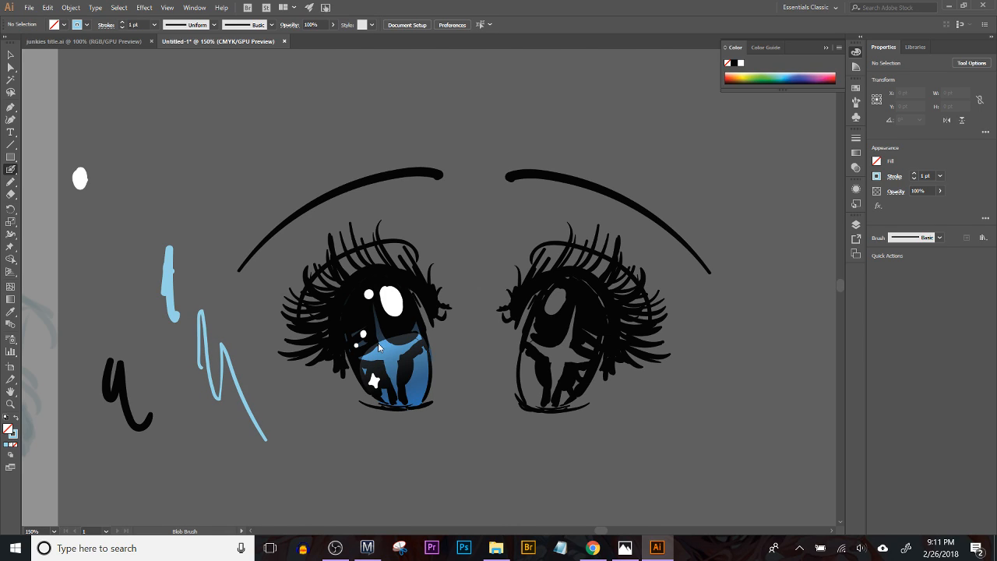
{"action": "left_click_drag", "start_coordinate": [285, 444], "coordinate": [318, 466]}
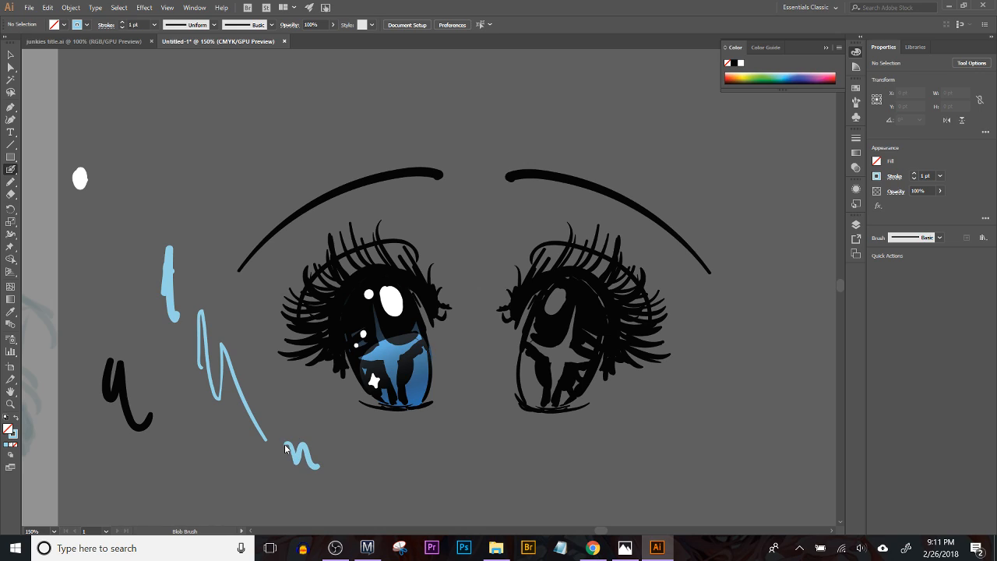
{"action": "left_click_drag", "start_coordinate": [377, 341], "coordinate": [380, 316]}
{"action": "key", "text": "ctrl+z"}
Step: Bring the small light blue squiggle below the left eye to the front and paint two more test strokes around the eye
{"action": "left_click", "coordinate": [304, 452], "text": "ctrl"}
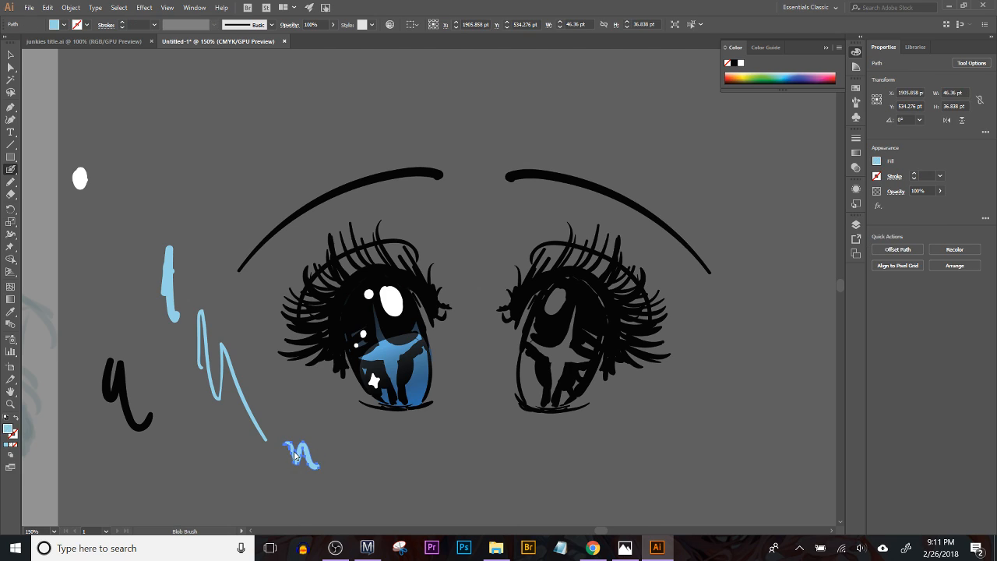
{"action": "left_click", "coordinate": [70, 8]}
{"action": "mouse_move", "coordinate": [67, 33]}
{"action": "left_click", "coordinate": [273, 34]}
{"action": "left_click_drag", "start_coordinate": [202, 204], "coordinate": [203, 276]}
{"action": "left_click_drag", "start_coordinate": [383, 495], "coordinate": [390, 503]}
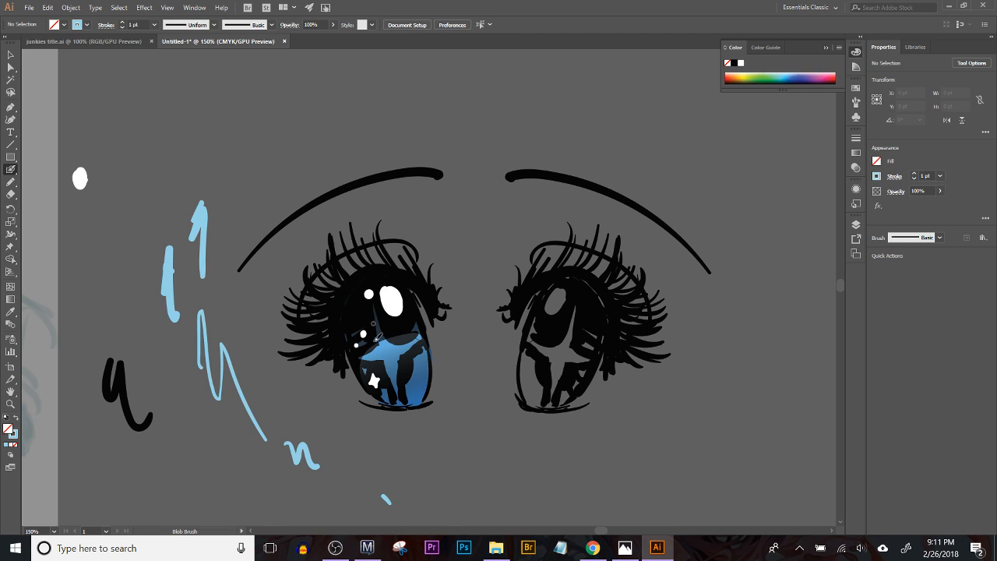
Step: Outline a four-pointed star across the left iris with the light blue Blob Brush, undoing the first stroke and redrawing it
{"action": "left_click_drag", "start_coordinate": [378, 345], "coordinate": [375, 309]}
{"action": "key", "text": "ctrl+z"}
{"action": "mouse_move", "coordinate": [378, 346]}
{"action": "left_mouse_down"}
{"action": "mouse_move", "coordinate": [372, 291]}
{"action": "mouse_move", "coordinate": [391, 334]}
{"action": "mouse_move", "coordinate": [419, 335]}
{"action": "mouse_move", "coordinate": [402, 369]}
{"action": "mouse_move", "coordinate": [404, 399]}
{"action": "mouse_move", "coordinate": [387, 359]}
{"action": "mouse_move", "coordinate": [359, 358]}
{"action": "mouse_move", "coordinate": [383, 335]}
{"action": "left_mouse_up"}
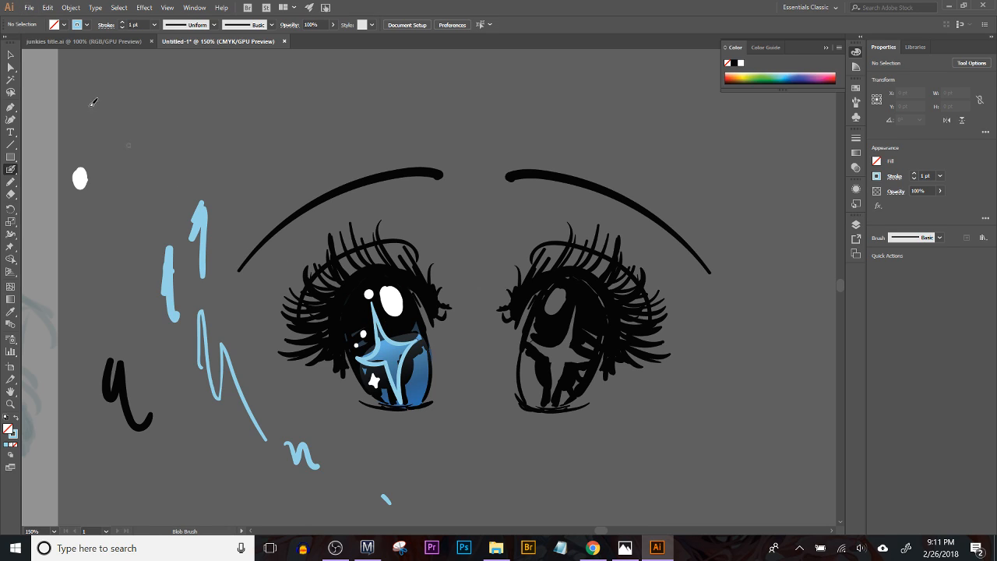
Step: Delete the inner contour of the star outline with Direct Selection so the star becomes solid light blue
{"action": "left_click", "coordinate": [11, 69]}
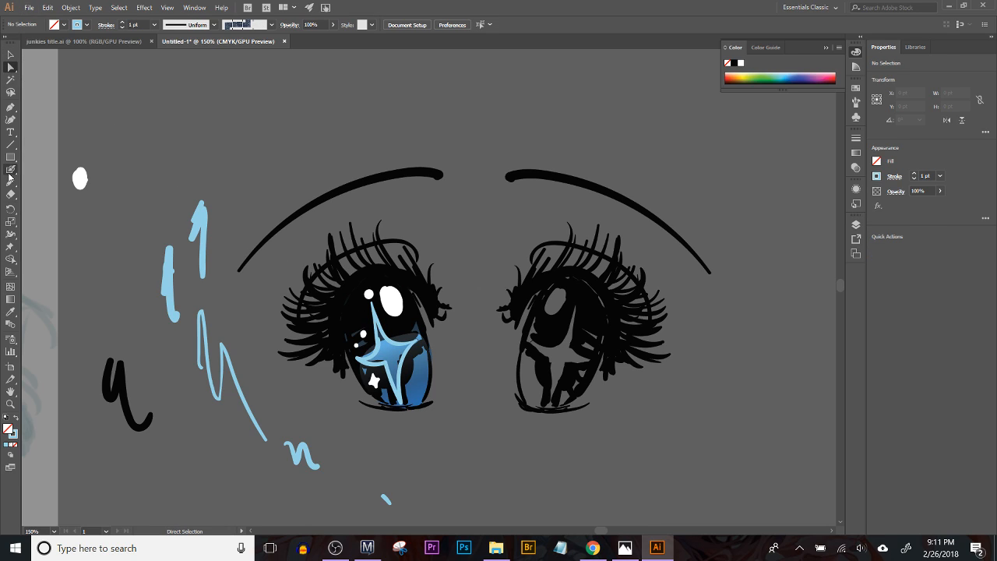
{"action": "left_click", "coordinate": [377, 324], "text": "ctrl"}
{"action": "key", "text": "Delete"}
{"action": "key", "text": "Delete"}
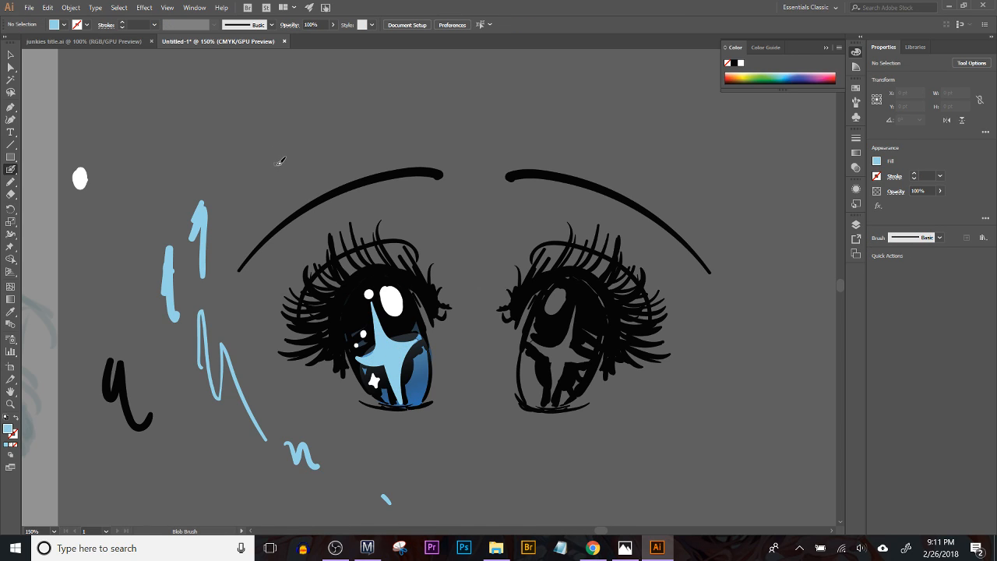
Step: Pick up white from the test oval and paint a small highlight at the center of the light blue star
{"action": "left_click", "coordinate": [80, 178], "text": "ctrl"}
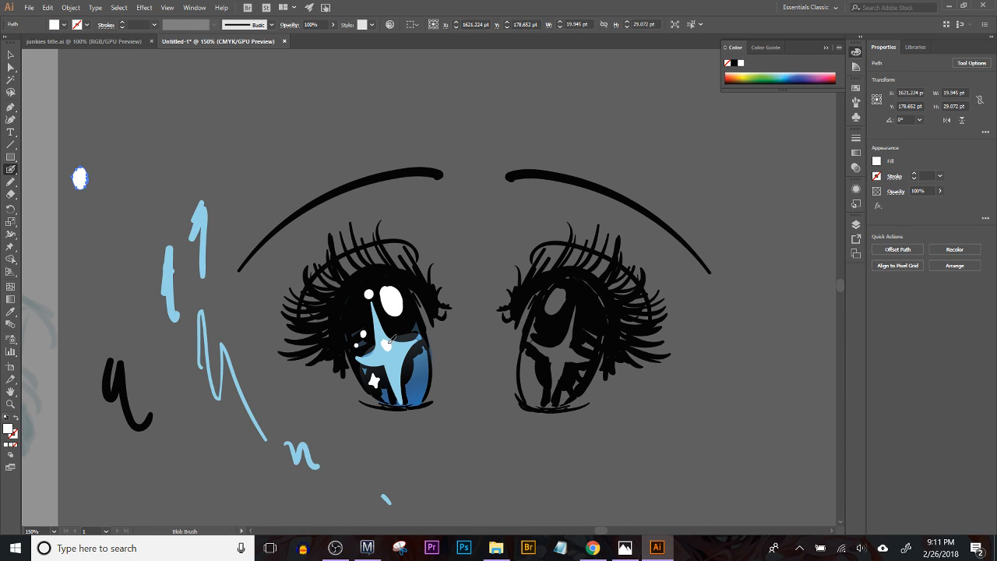
{"action": "left_click_drag", "start_coordinate": [389, 344], "coordinate": [387, 347]}
{"action": "left_click_drag", "start_coordinate": [388, 385], "coordinate": [379, 380]}
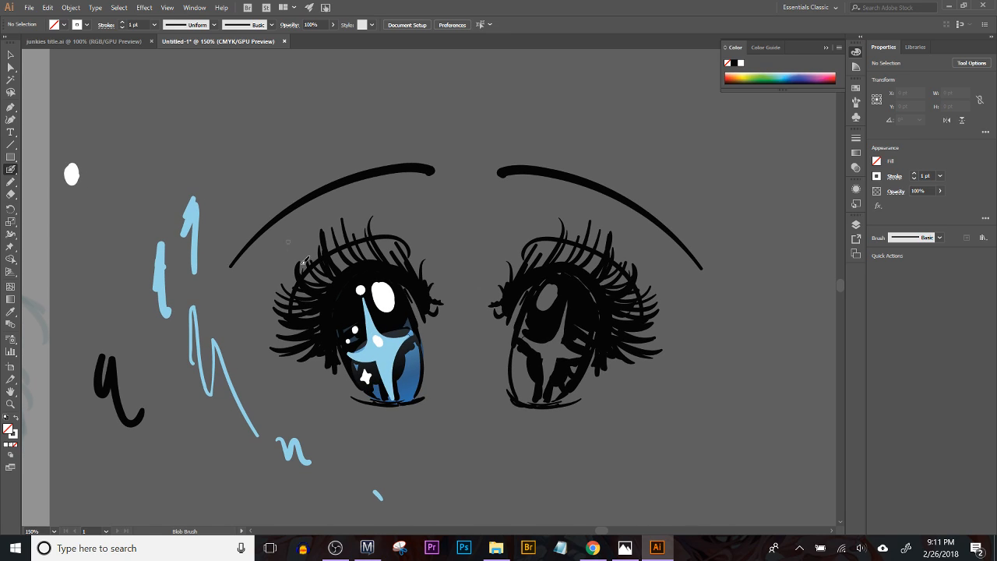
Step: Lower the opacity of the light blue star in the left iris to 62% and deselect it
{"action": "left_click", "coordinate": [394, 356], "text": "ctrl"}
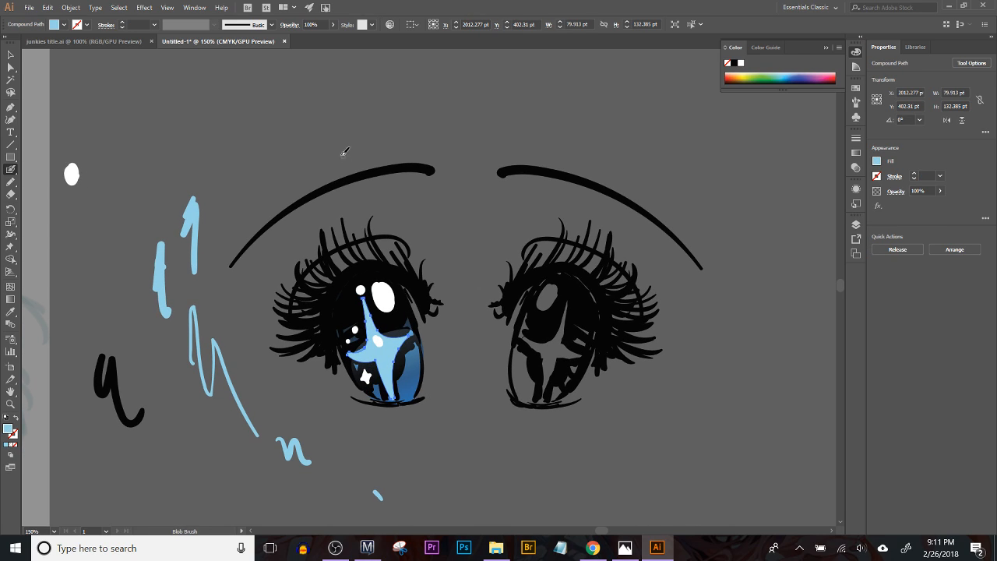
{"action": "left_click", "coordinate": [333, 24]}
{"action": "left_click", "coordinate": [320, 37]}
{"action": "left_click_drag", "start_coordinate": [320, 38], "coordinate": [308, 37]}
{"action": "left_click", "coordinate": [264, 227], "text": "ctrl"}
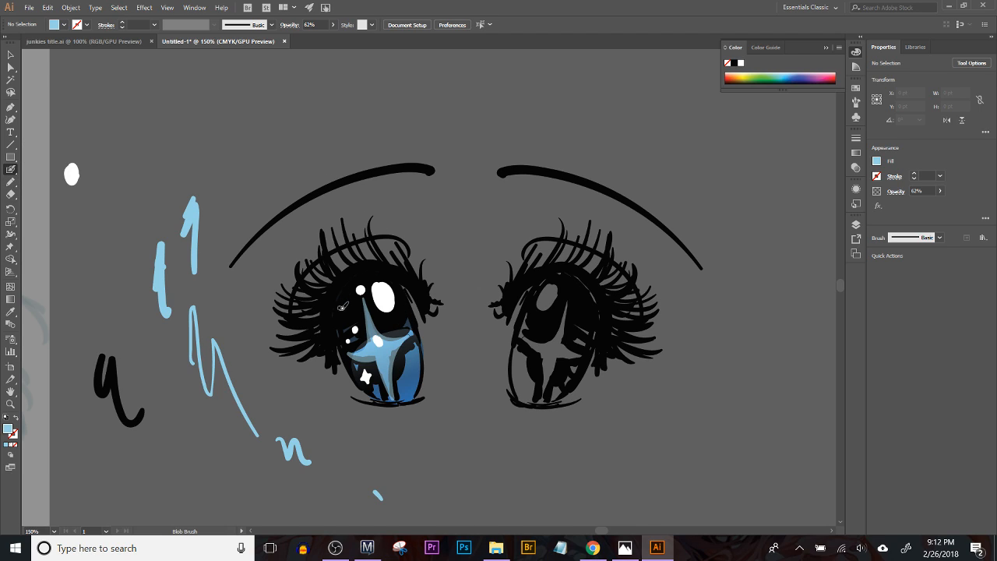
Step: Paint a small light blue mark near the upper outer edge of the left iris with the Blob Brush
{"action": "mouse_move", "coordinate": [339, 308]}
{"action": "left_mouse_down"}
{"action": "mouse_move", "coordinate": [343, 288]}
{"action": "mouse_move", "coordinate": [343, 309]}
{"action": "left_mouse_up"}
{"action": "key", "text": "ctrl+z"}
{"action": "key", "text": "shift+x"}
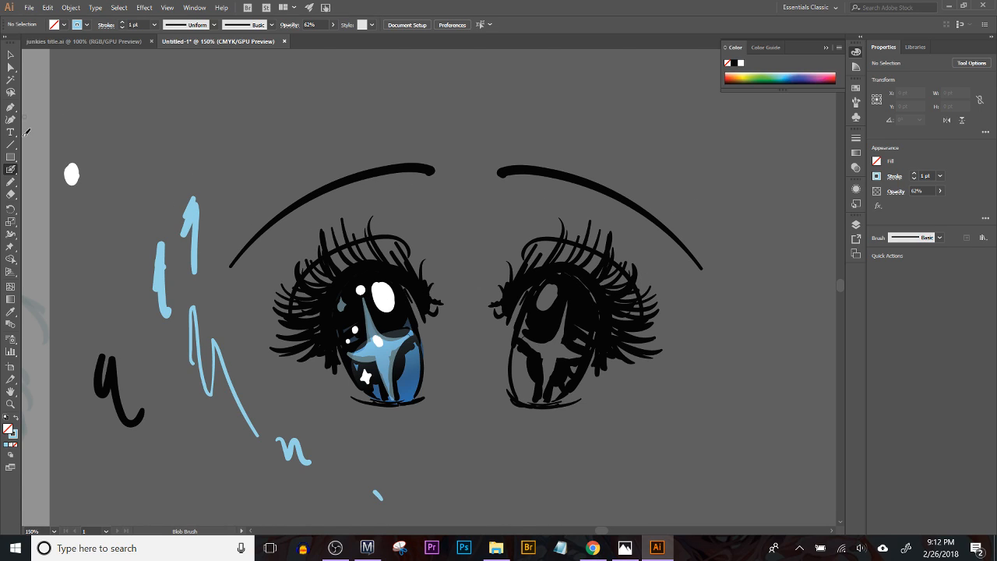
Step: Erase the stray lashes at the inner corner of the left eye and the inner end of its eyelid line
{"action": "left_click", "coordinate": [11, 194]}
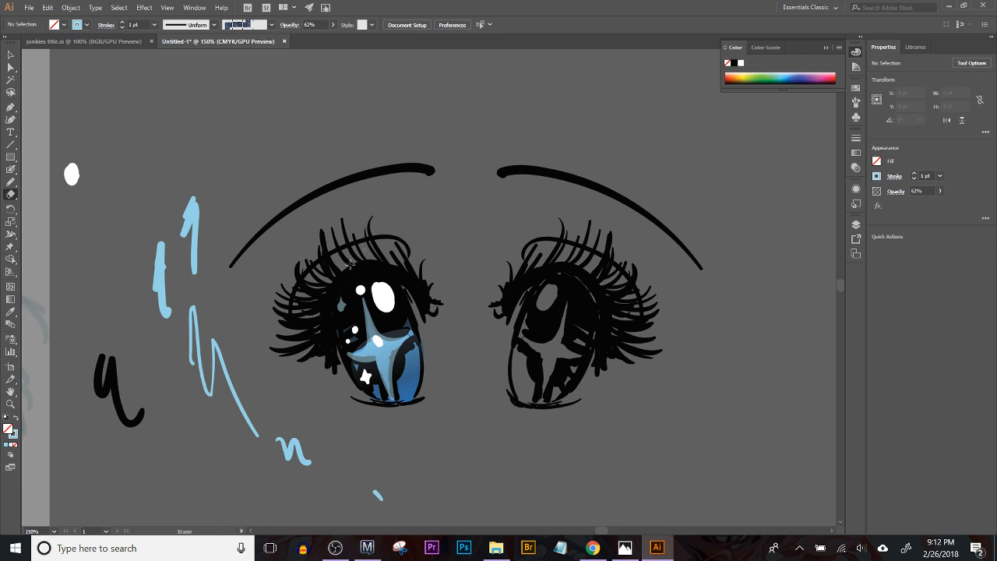
{"action": "mouse_move", "coordinate": [419, 276]}
{"action": "left_mouse_down"}
{"action": "mouse_move", "coordinate": [429, 303]}
{"action": "mouse_move", "coordinate": [417, 256]}
{"action": "left_mouse_up"}
{"action": "mouse_move", "coordinate": [423, 290]}
{"action": "left_mouse_down"}
{"action": "mouse_move", "coordinate": [432, 320]}
{"action": "mouse_move", "coordinate": [422, 282]}
{"action": "left_mouse_up"}
{"action": "mouse_move", "coordinate": [392, 252]}
{"action": "left_mouse_down"}
{"action": "mouse_move", "coordinate": [420, 274]}
{"action": "mouse_move", "coordinate": [398, 246]}
{"action": "mouse_move", "coordinate": [413, 262]}
{"action": "mouse_move", "coordinate": [415, 250]}
{"action": "left_mouse_up"}
Step: Pick up black from the test stroke and repaint cleaner lashes at the left eye's inner corner, undoing unwanted strokes
{"action": "left_click", "coordinate": [11, 170]}
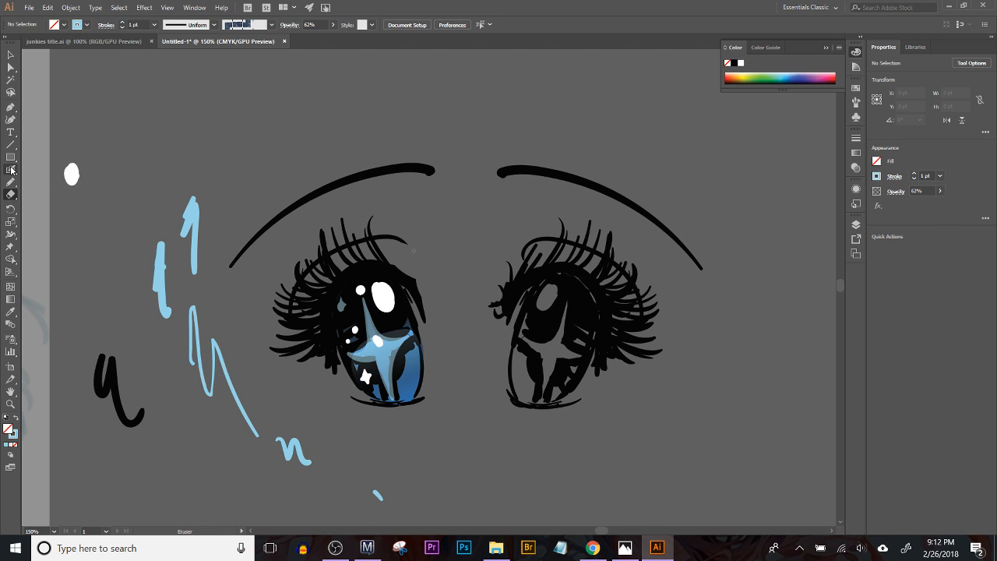
{"action": "left_click", "coordinate": [108, 385], "text": "ctrl"}
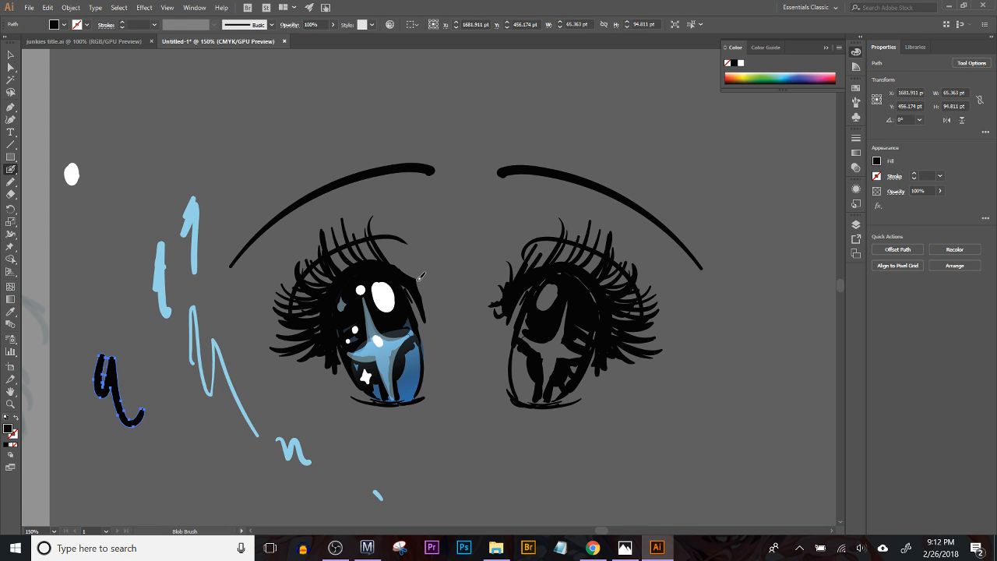
{"action": "key", "text": "ctrl+shift+a"}
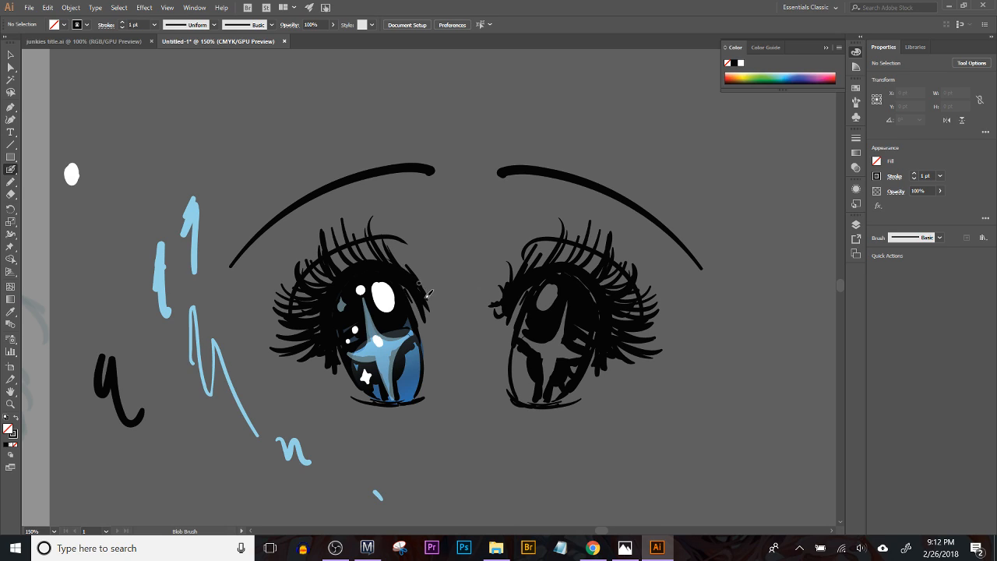
{"action": "key", "text": "ctrl+z"}
{"action": "left_click_drag", "start_coordinate": [293, 372], "coordinate": [330, 351]}
{"action": "key", "text": "ctrl+z"}
{"action": "key", "text": "ctrl+z"}
Step: Select the whole uncolored right eye with its eyebrow and delete it
{"action": "key", "text": "v"}
{"action": "left_click_drag", "start_coordinate": [511, 165], "coordinate": [667, 472]}
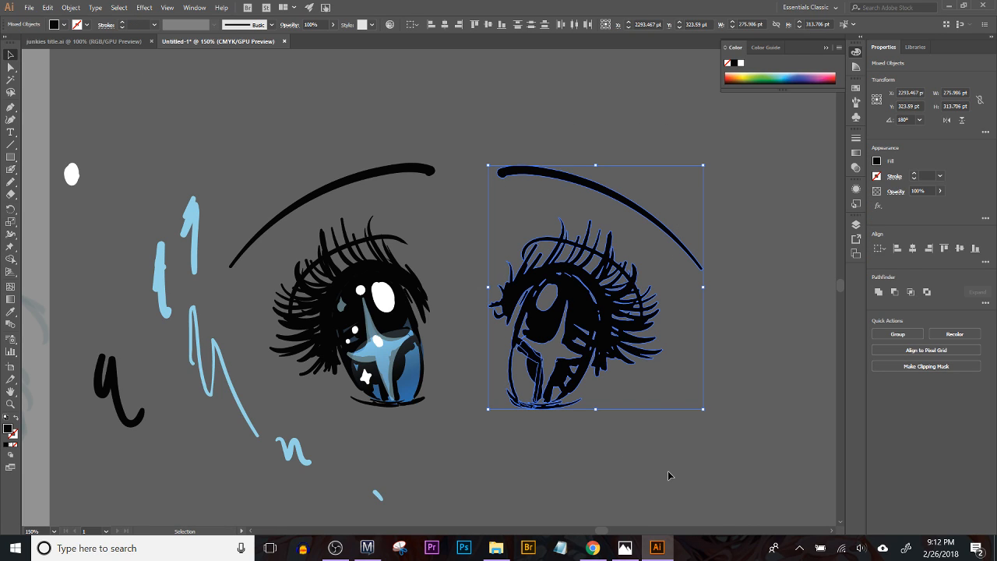
{"action": "key", "text": "Delete"}
{"action": "left_click_drag", "start_coordinate": [535, 342], "coordinate": [556, 343]}
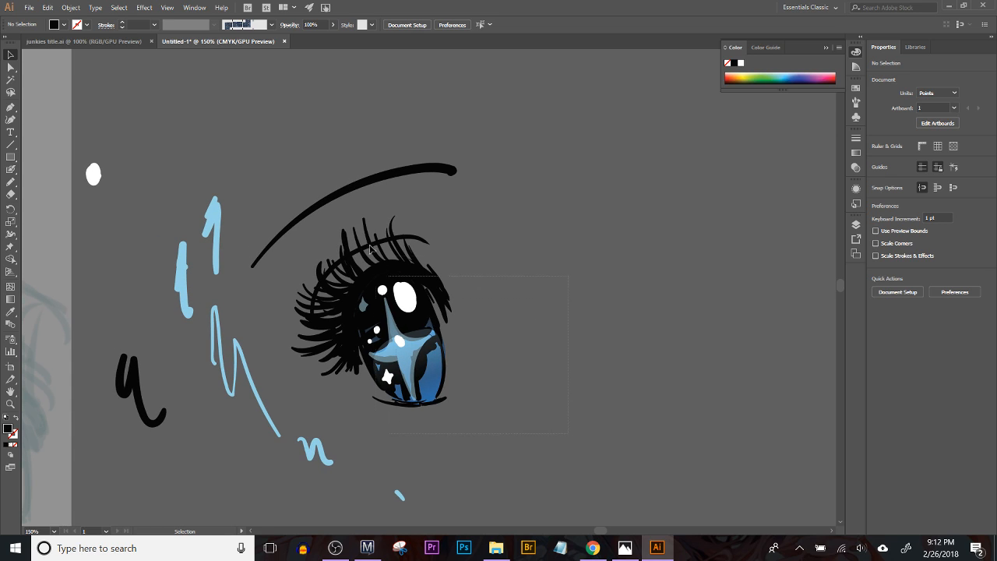
{"action": "left_click", "coordinate": [405, 308]}
{"action": "left_click_drag", "start_coordinate": [411, 313], "coordinate": [634, 313]}
{"action": "key", "text": "ctrl+z"}
Step: Duplicate the grouped left eye and eyebrow straight across to the empty area beside it
{"action": "key", "text": "a"}
{"action": "key", "text": "v"}
{"action": "left_click", "coordinate": [315, 266]}
{"action": "left_click_drag", "start_coordinate": [315, 267], "coordinate": [527, 267]}
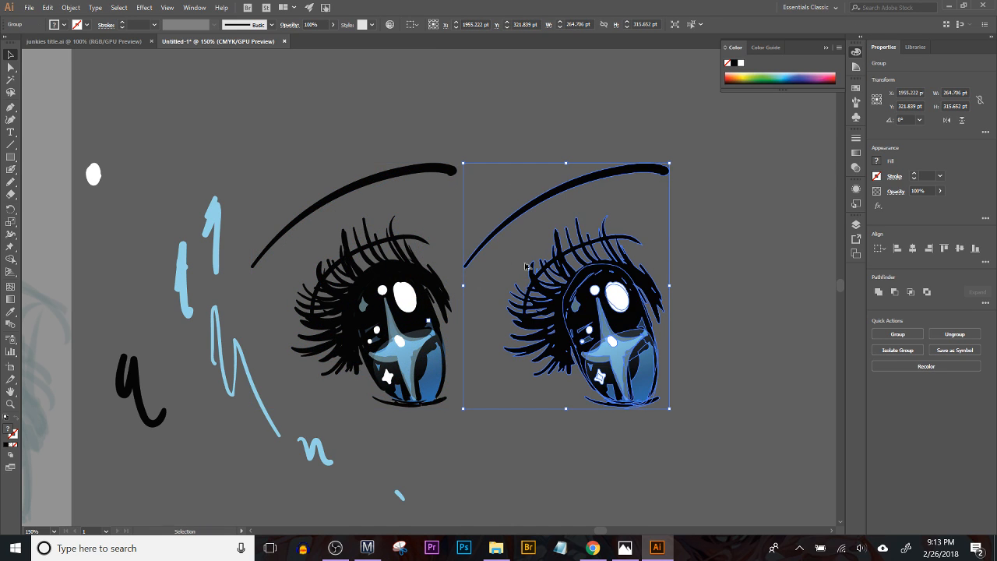
Step: Reflect the duplicated eye group across the vertical axis, position it as the matching right eye, and deselect it
{"action": "left_click", "coordinate": [48, 7]}
{"action": "mouse_move", "coordinate": [112, 11]}
{"action": "mouse_move", "coordinate": [71, 7]}
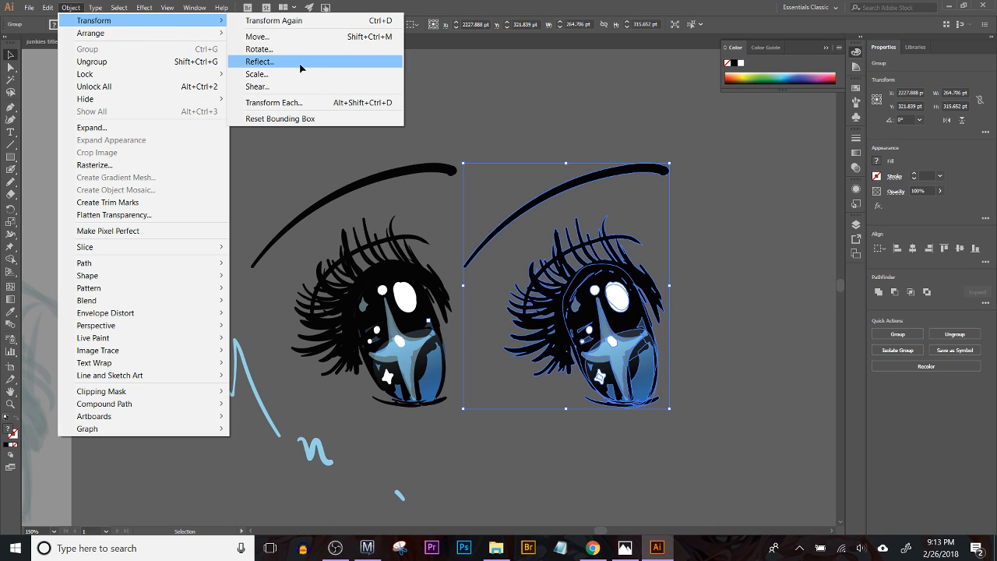
{"action": "left_click", "coordinate": [300, 62]}
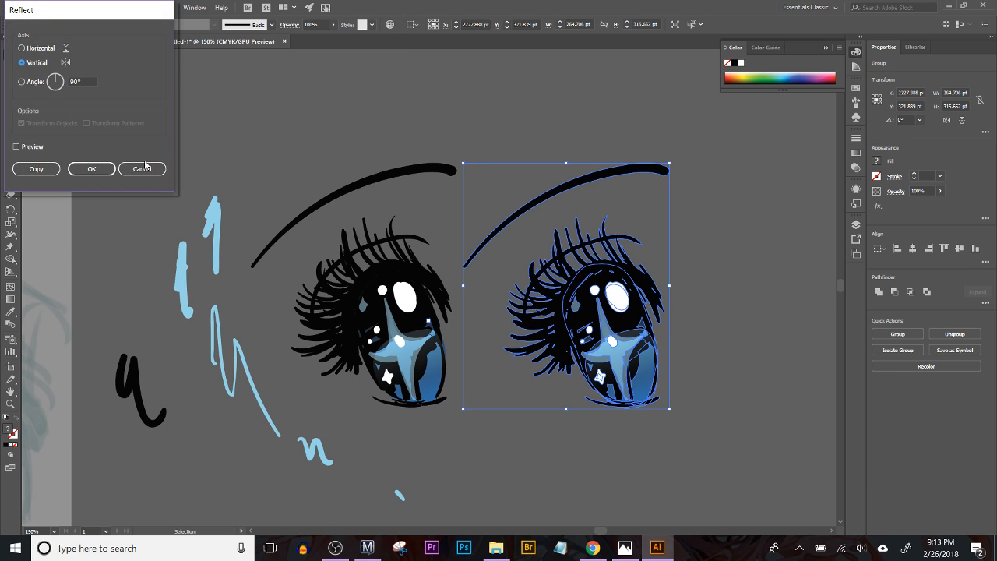
{"action": "left_click", "coordinate": [91, 168]}
{"action": "left_click", "coordinate": [591, 302]}
{"action": "left_click_drag", "start_coordinate": [533, 310], "coordinate": [589, 304]}
{"action": "key", "text": "ctrl+shift+a"}
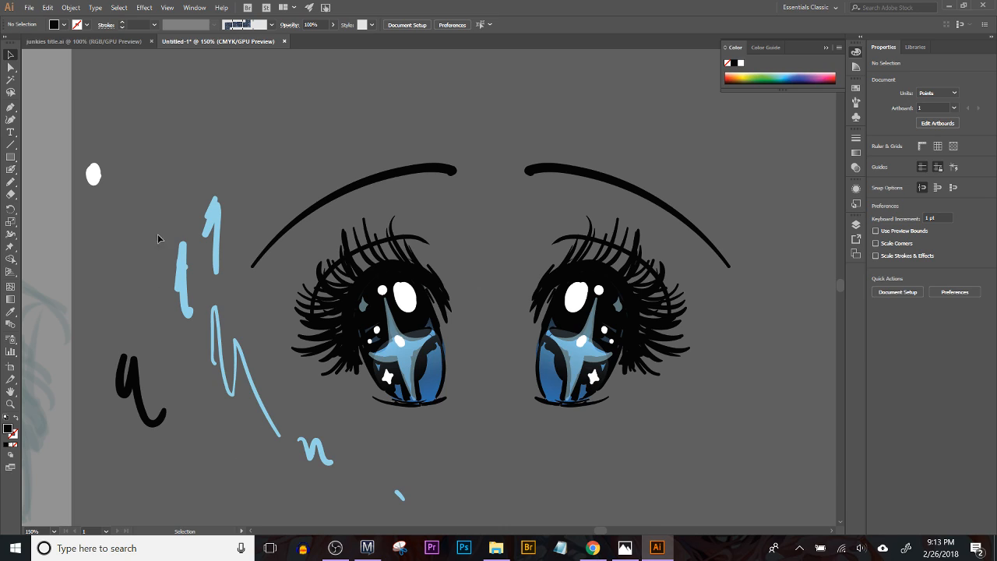
Step: Pick up light blue from a test stroke and paint diagonal hatch strokes between and below the eyes with the Blob Brush
{"action": "left_click", "coordinate": [183, 279]}
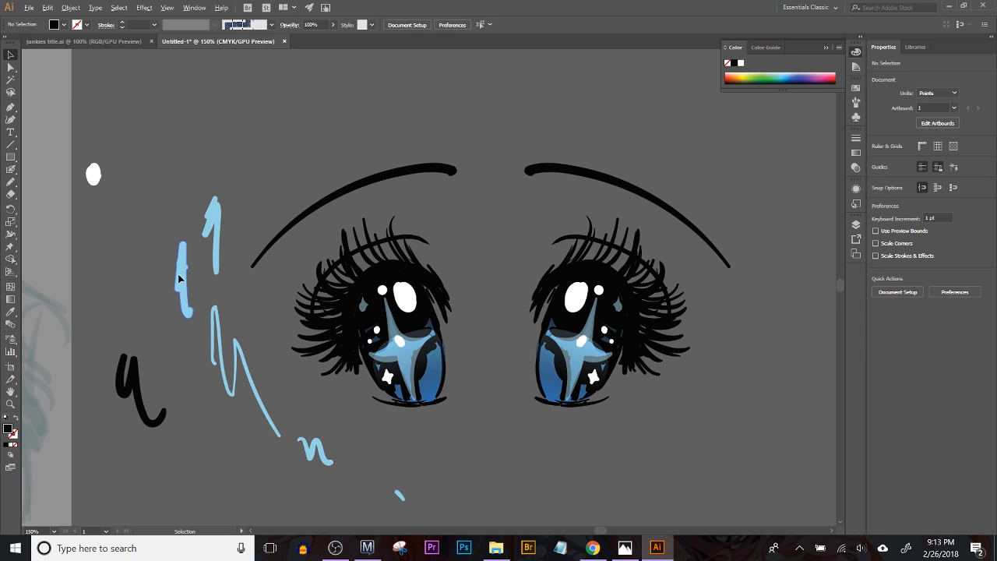
{"action": "left_click", "coordinate": [12, 169]}
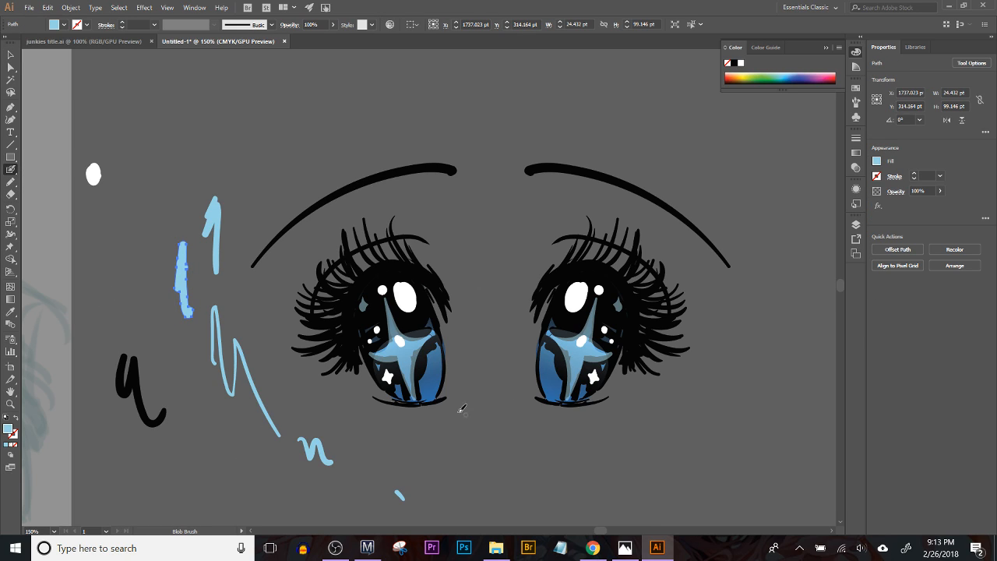
{"action": "mouse_move", "coordinate": [442, 422]}
{"action": "left_mouse_down"}
{"action": "mouse_move", "coordinate": [471, 404]}
{"action": "mouse_move", "coordinate": [499, 410]}
{"action": "mouse_move", "coordinate": [523, 402]}
{"action": "left_mouse_up"}
{"action": "key", "text": "ctrl+z"}
{"action": "left_click_drag", "start_coordinate": [418, 435], "coordinate": [514, 370]}
{"action": "mouse_move", "coordinate": [440, 436]}
{"action": "left_mouse_down"}
{"action": "mouse_move", "coordinate": [517, 382]}
{"action": "mouse_move", "coordinate": [526, 389]}
{"action": "left_mouse_up"}
{"action": "left_click_drag", "start_coordinate": [488, 428], "coordinate": [536, 400]}
{"action": "left_click_drag", "start_coordinate": [537, 423], "coordinate": [578, 416]}
{"action": "left_click_drag", "start_coordinate": [395, 432], "coordinate": [446, 408]}
Step: Select all the diagonal hatch strokes and change their fill to salmon pink
{"action": "left_click_drag", "start_coordinate": [6, 42], "coordinate": [5, 43]}
{"action": "left_click", "coordinate": [11, 56]}
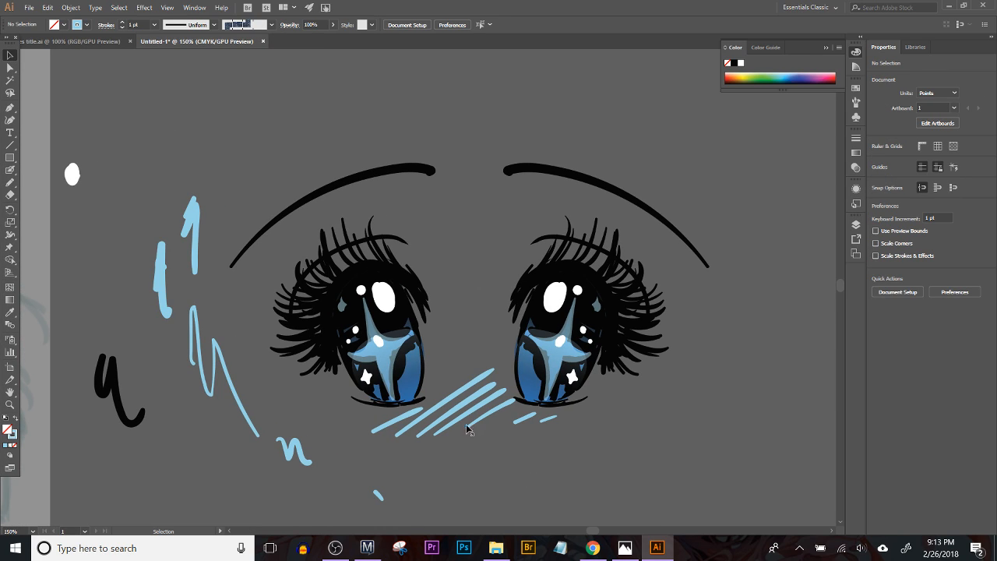
{"action": "left_click", "coordinate": [399, 428]}
{"action": "left_click", "coordinate": [555, 421], "text": "shift"}
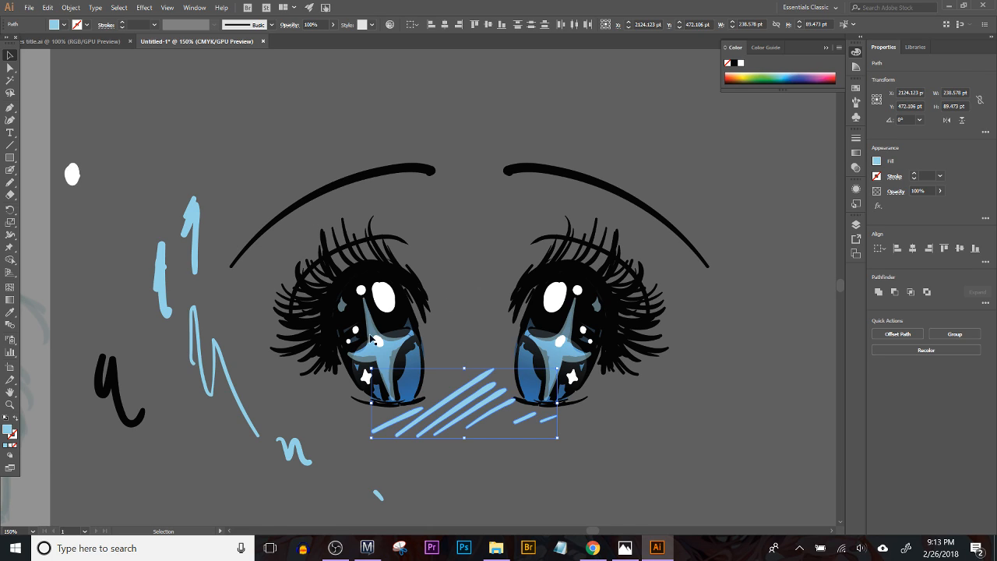
{"action": "double_click", "coordinate": [7, 429]}
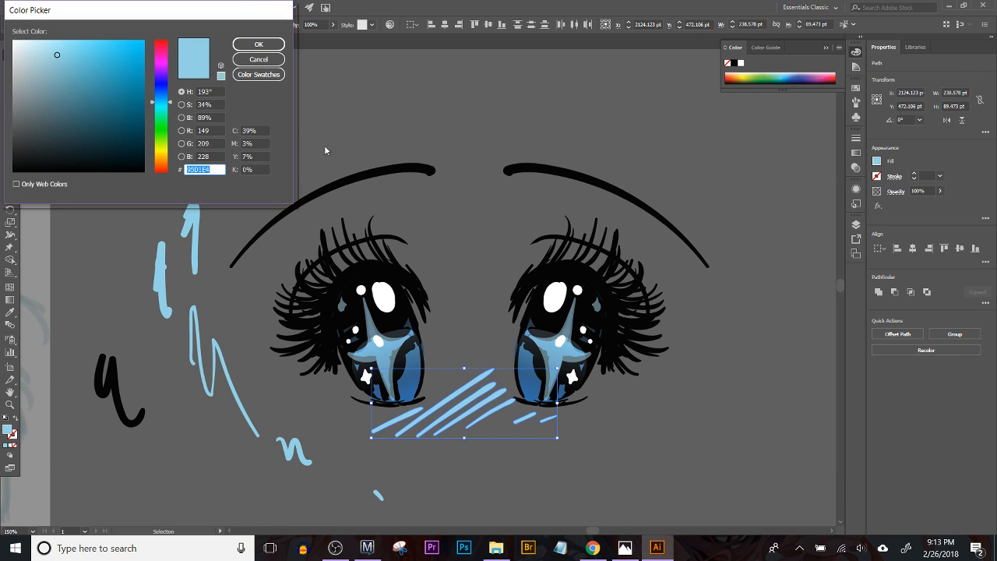
{"action": "left_click", "coordinate": [161, 52]}
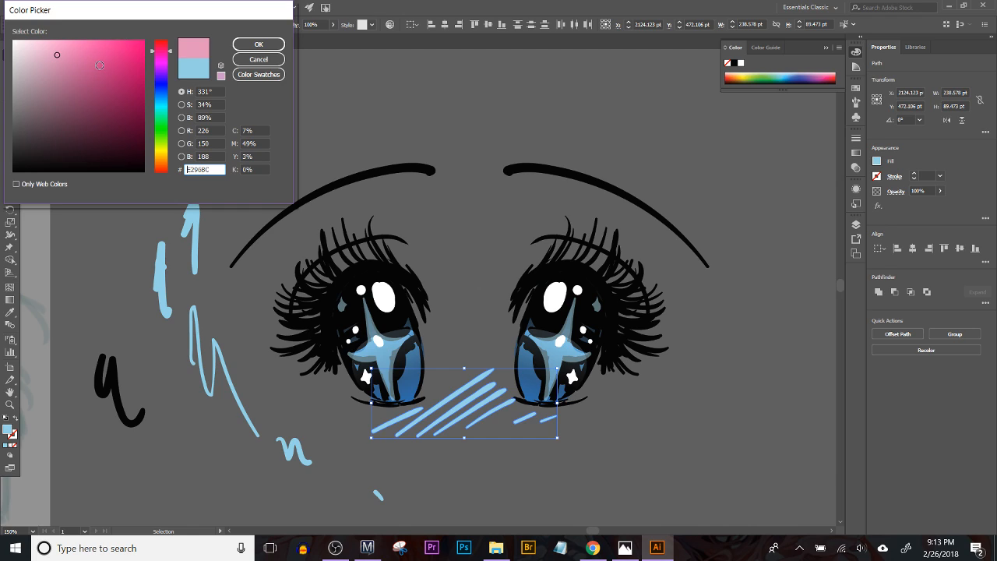
{"action": "left_click_drag", "start_coordinate": [67, 80], "coordinate": [45, 65]}
{"action": "mouse_move", "coordinate": [160, 65]}
{"action": "left_mouse_down"}
{"action": "mouse_move", "coordinate": [161, 56]}
{"action": "mouse_move", "coordinate": [162, 178]}
{"action": "left_mouse_up"}
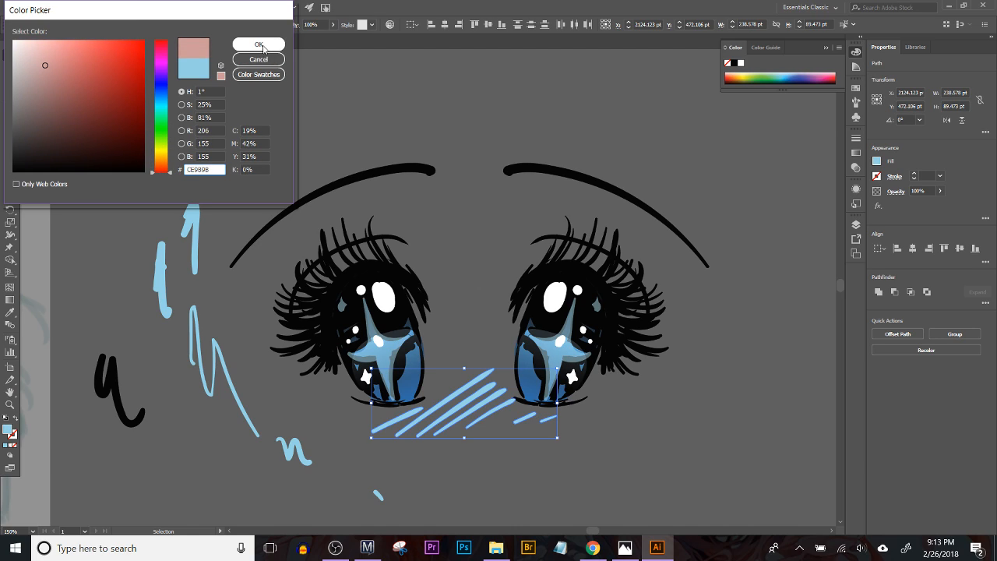
{"action": "left_click_drag", "start_coordinate": [63, 59], "coordinate": [66, 55]}
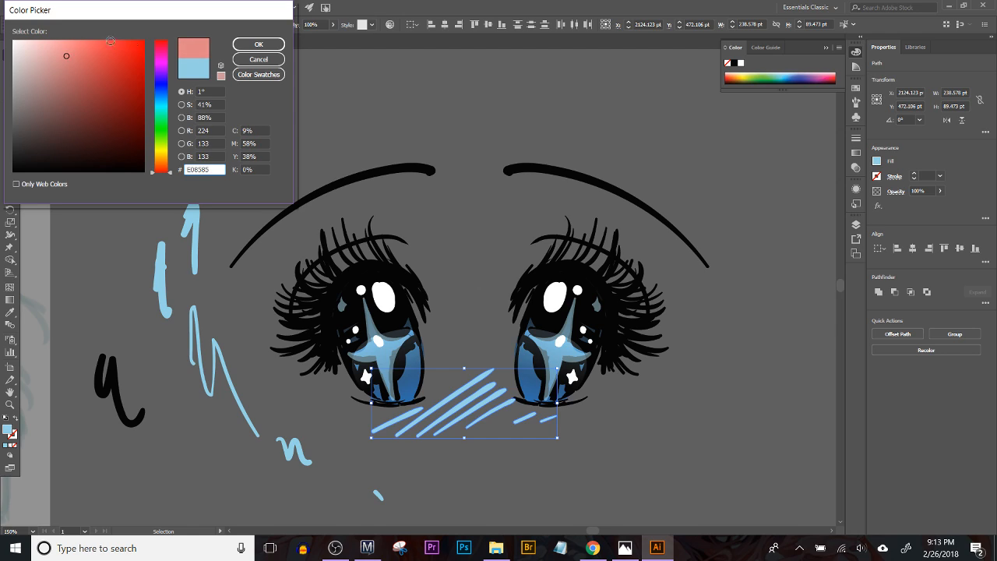
{"action": "left_click", "coordinate": [246, 46]}
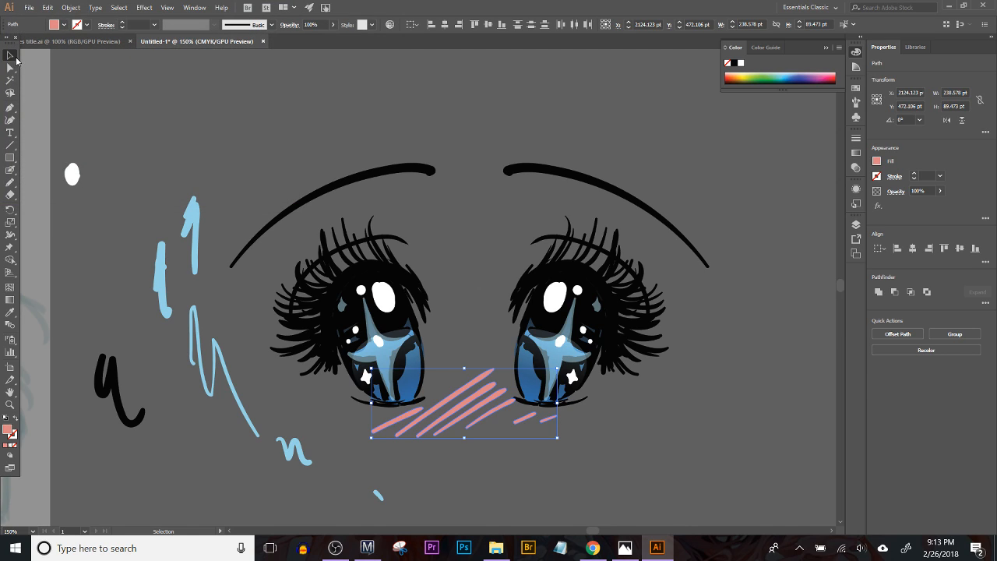
Step: Isolate the left eye group, rotate its eyebrow about 8°, and move it closer to the lashes
{"action": "left_click_drag", "start_coordinate": [148, 201], "coordinate": [218, 139]}
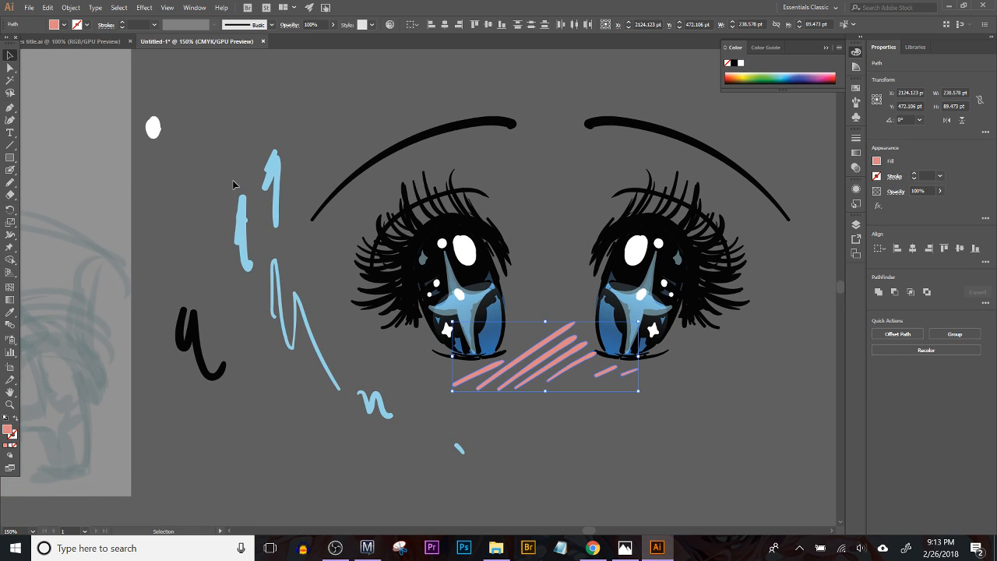
{"action": "double_click", "coordinate": [442, 135]}
{"action": "left_click", "coordinate": [454, 132]}
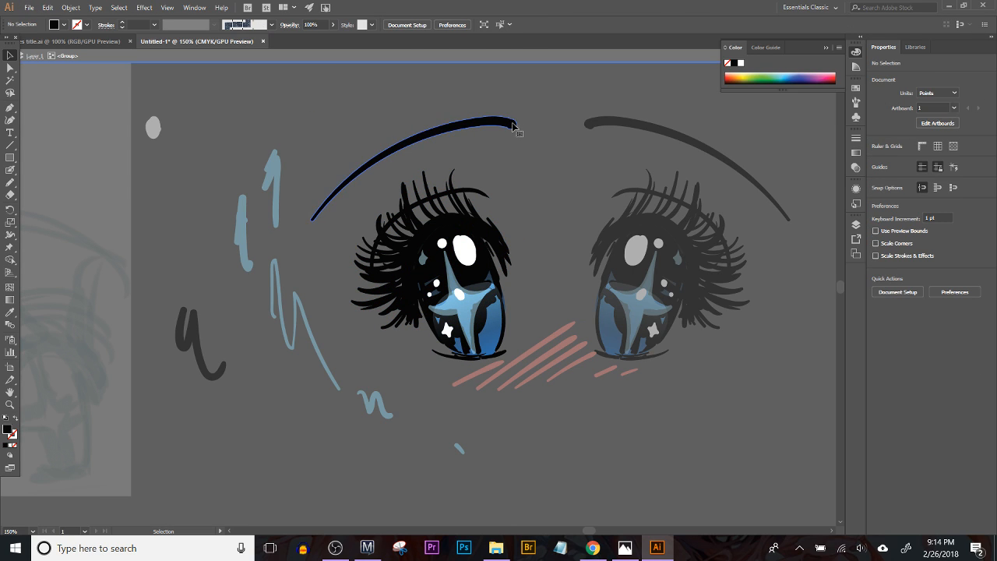
{"action": "mouse_move", "coordinate": [517, 116]}
{"action": "left_mouse_down"}
{"action": "mouse_move", "coordinate": [448, 138]}
{"action": "mouse_move", "coordinate": [479, 136]}
{"action": "mouse_move", "coordinate": [467, 124]}
{"action": "mouse_move", "coordinate": [465, 142]}
{"action": "left_mouse_up"}
{"action": "left_click", "coordinate": [459, 154]}
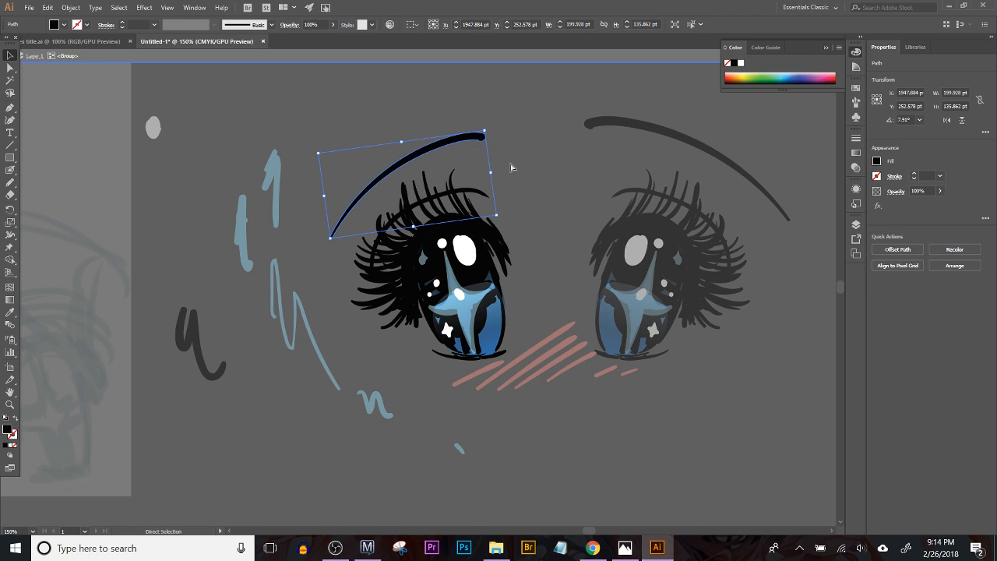
Step: Isolate the right eye group, delete its eyebrow, and paste in a copy of the adjusted left eyebrow
{"action": "double_click", "coordinate": [583, 172]}
{"action": "left_click", "coordinate": [623, 124]}
{"action": "double_click", "coordinate": [623, 125]}
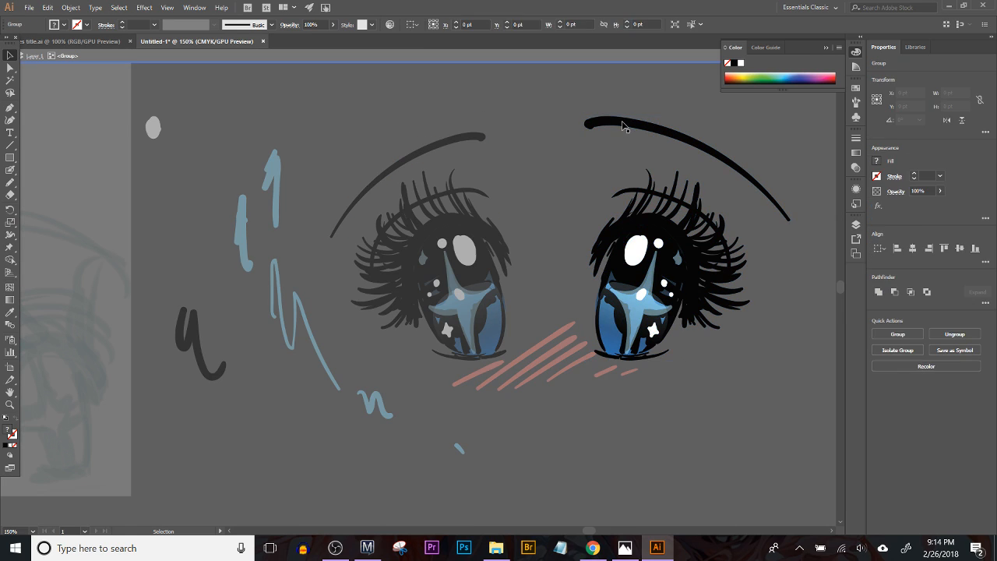
{"action": "key", "text": "Delete"}
{"action": "key", "text": "ctrl+v"}
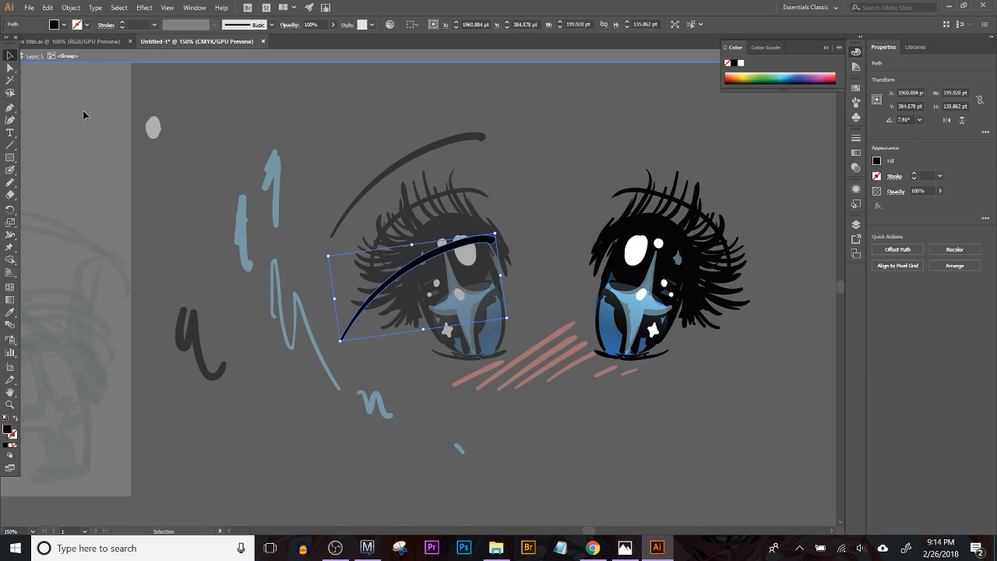
Step: Reflect the pasted eyebrow across the vertical axis and move it above the right eye
{"action": "left_click", "coordinate": [70, 7]}
{"action": "mouse_move", "coordinate": [97, 22]}
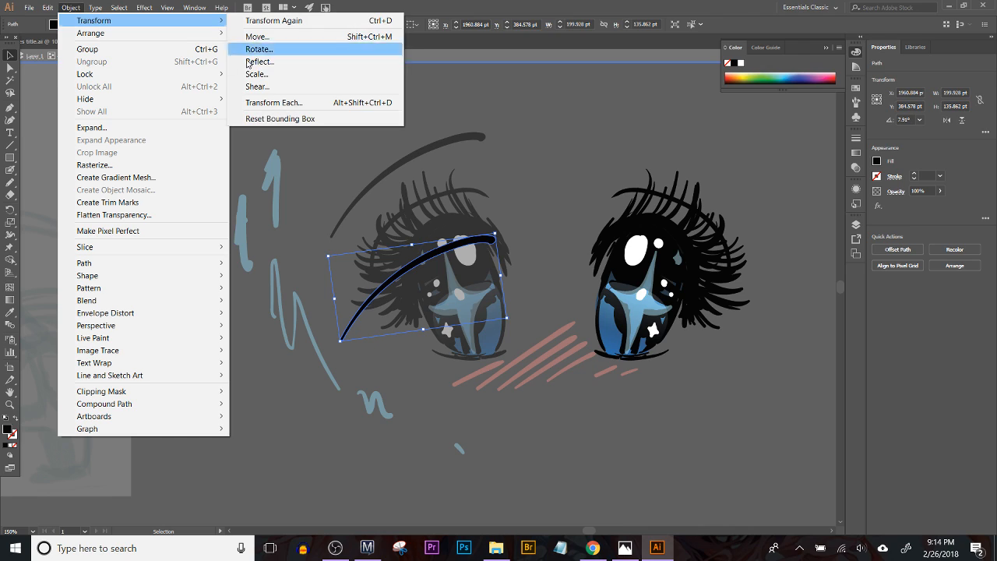
{"action": "left_click", "coordinate": [274, 62]}
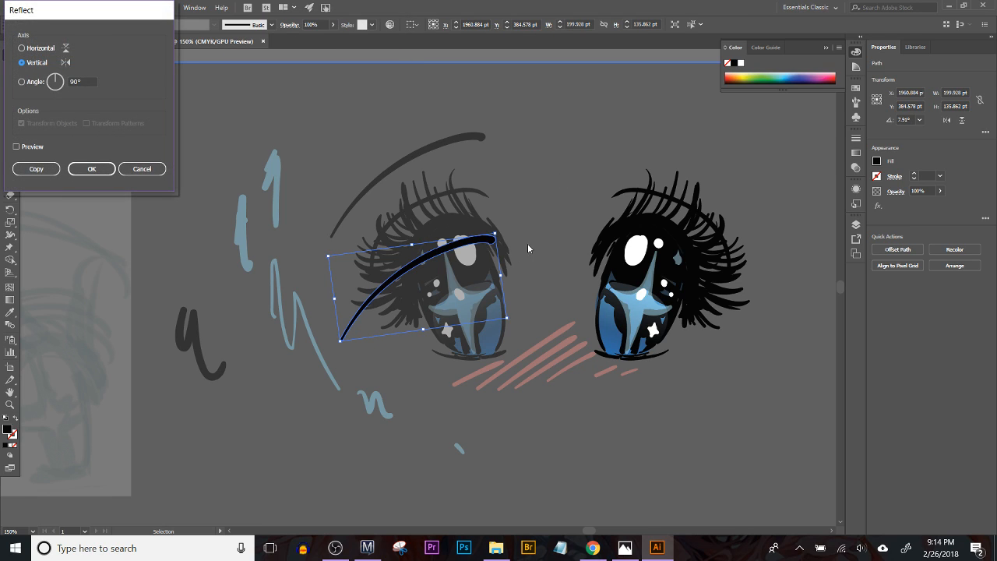
{"action": "left_click", "coordinate": [91, 169]}
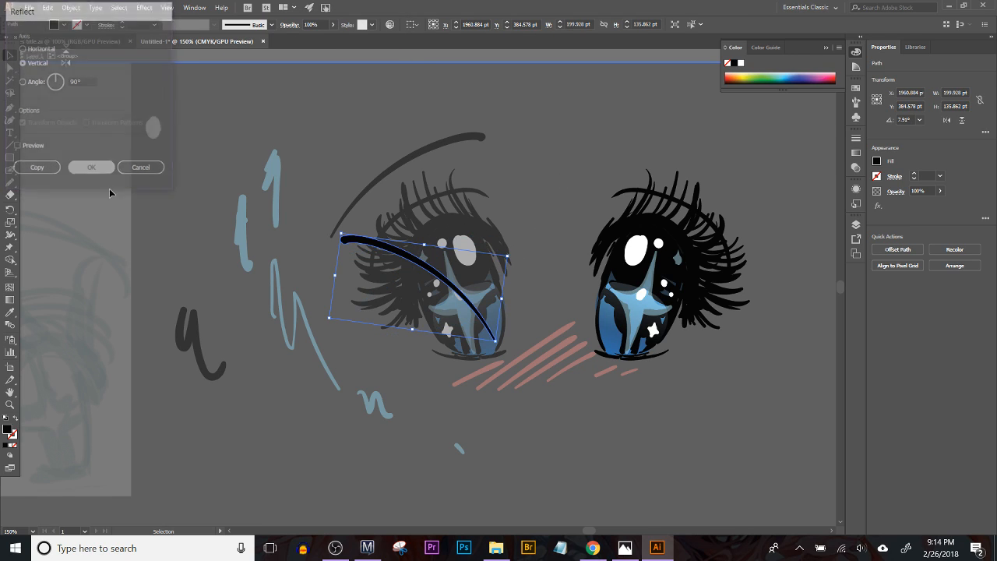
{"action": "left_click_drag", "start_coordinate": [440, 297], "coordinate": [693, 184]}
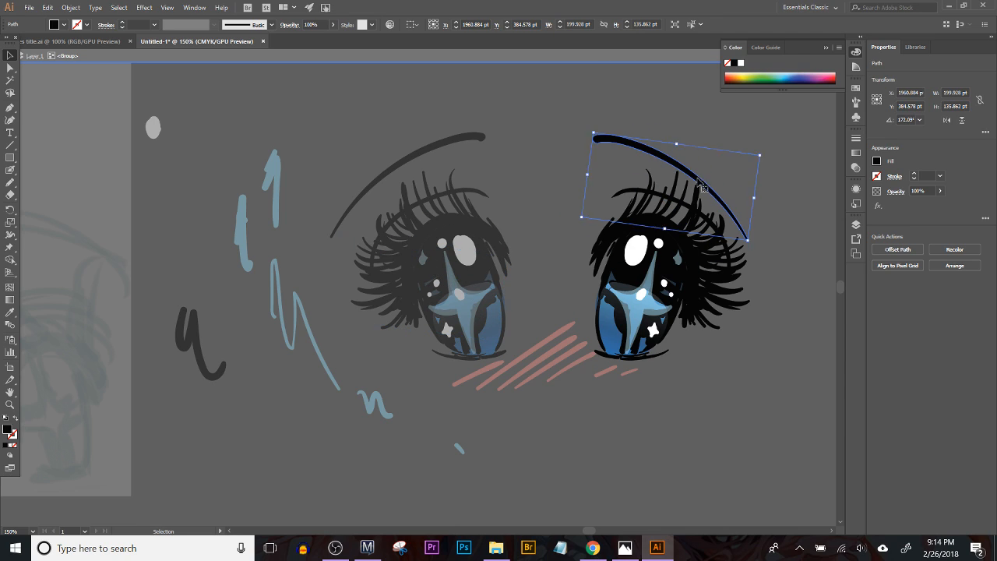
Step: Rotate the right eyebrow to a slightly flatter angle, nudge it into place, and exit the group's isolation
{"action": "key", "text": "ctrl+t"}
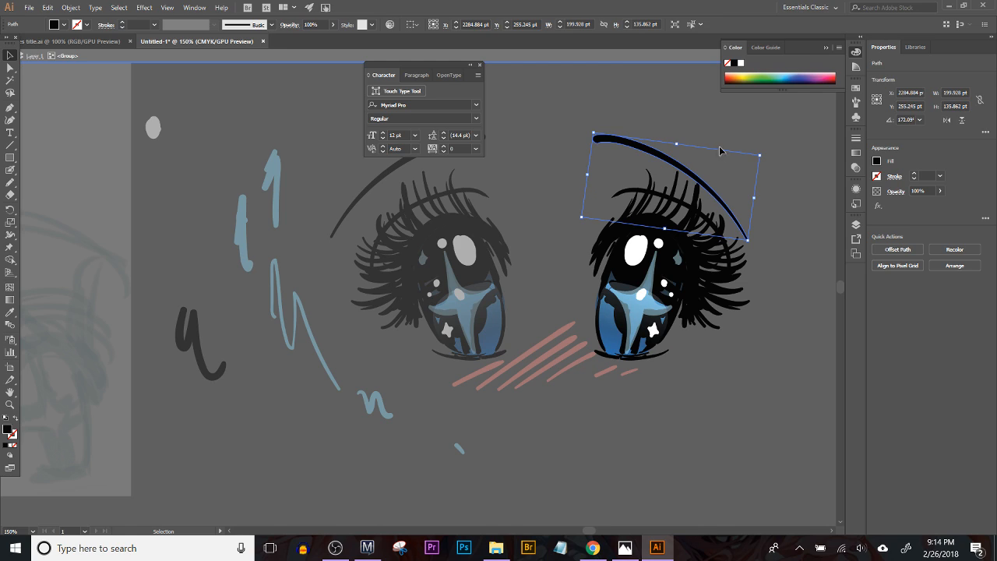
{"action": "left_click", "coordinate": [763, 157]}
{"action": "left_click", "coordinate": [708, 184]}
{"action": "left_click_drag", "start_coordinate": [764, 158], "coordinate": [761, 148]}
{"action": "left_click_drag", "start_coordinate": [440, 64], "coordinate": [729, 440]}
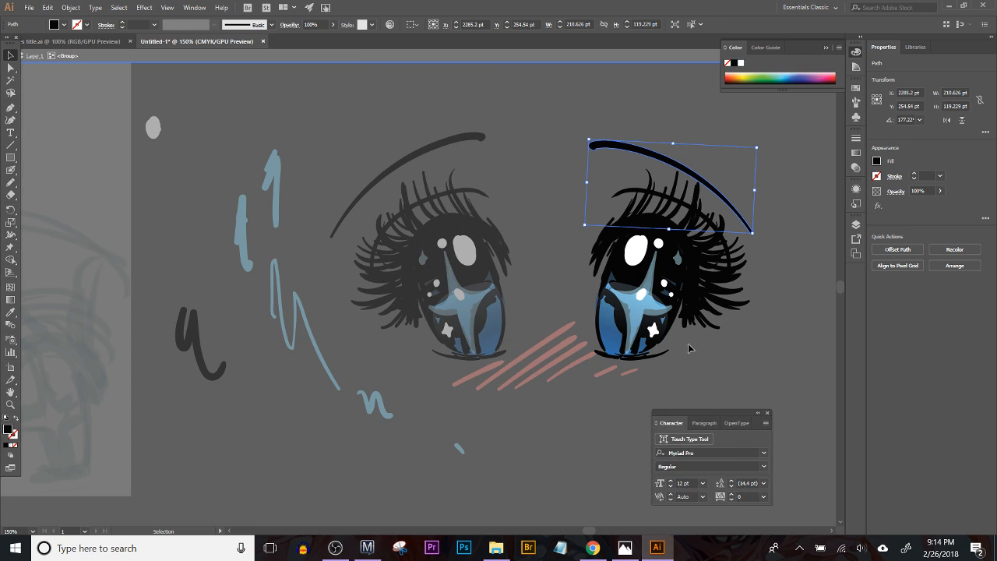
{"action": "left_click_drag", "start_coordinate": [627, 153], "coordinate": [637, 149]}
{"action": "left_click", "coordinate": [761, 334]}
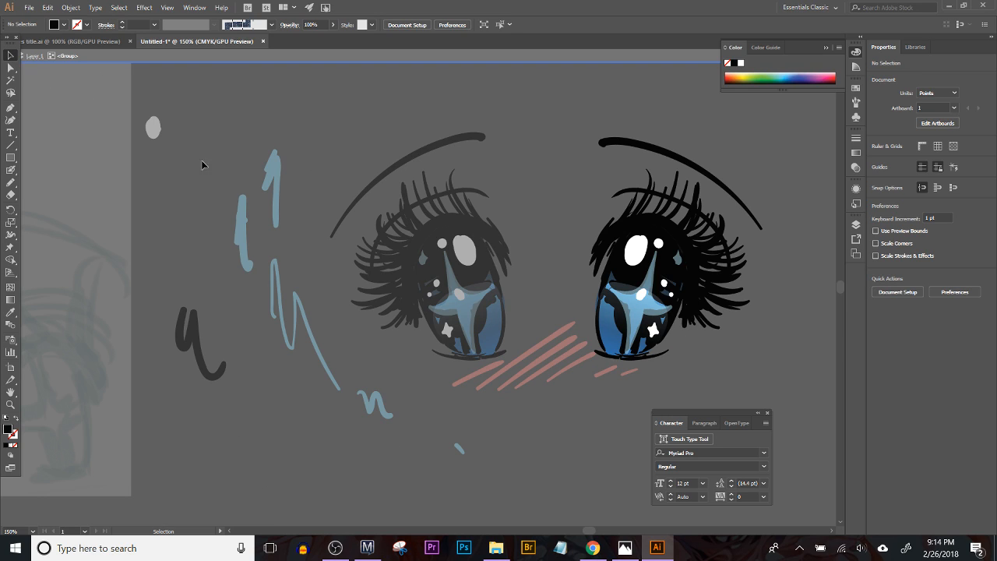
{"action": "double_click", "coordinate": [299, 151]}
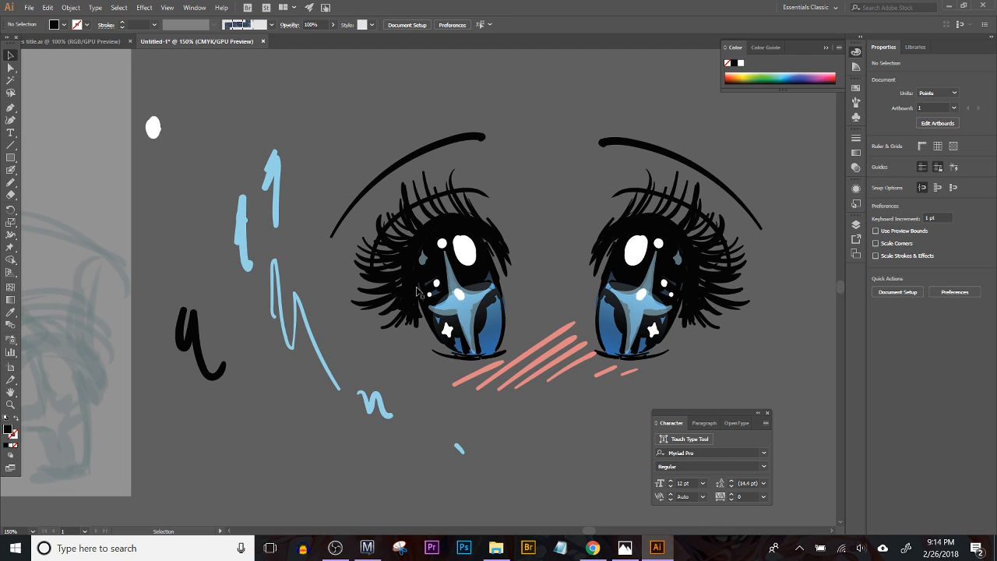
Step: Draw a black circle about 33 pt across with the Ellipse tool just below the left eyebrow's inner end
{"action": "scroll", "coordinate": [527, 262], "scroll_direction": "up", "scroll_amount": 1}
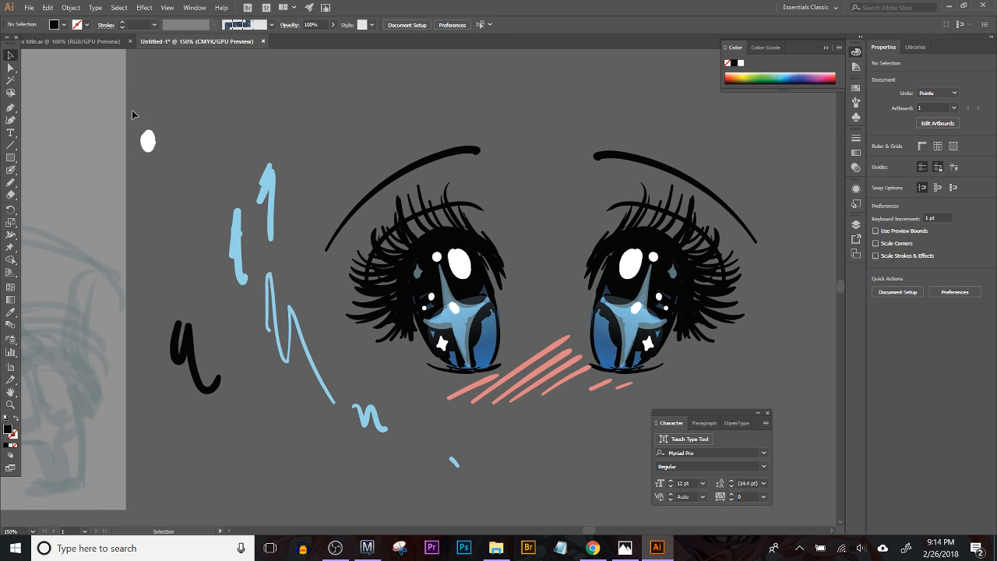
{"action": "left_click", "coordinate": [10, 157]}
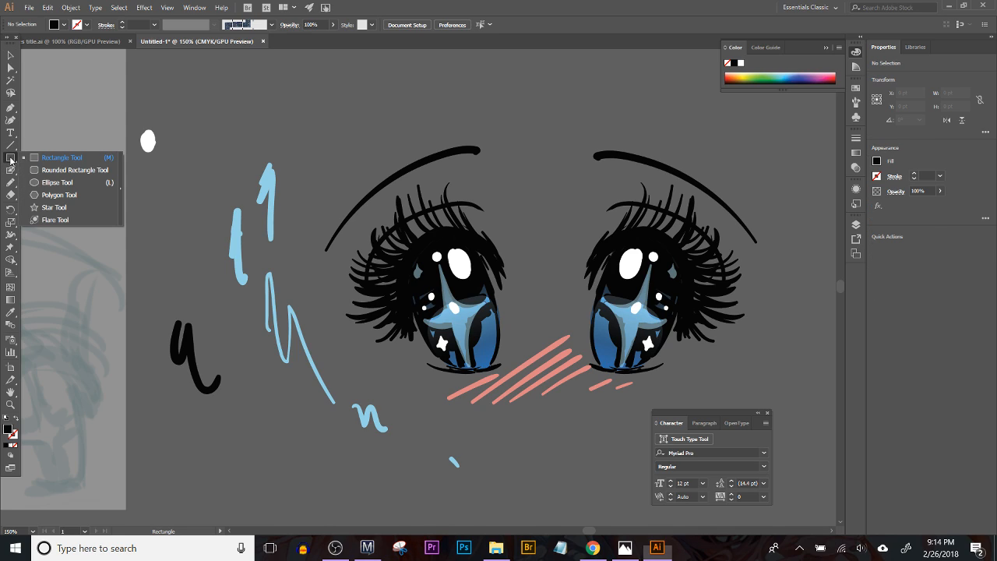
{"action": "left_click", "coordinate": [55, 183]}
{"action": "left_click_drag", "start_coordinate": [507, 183], "coordinate": [523, 196]}
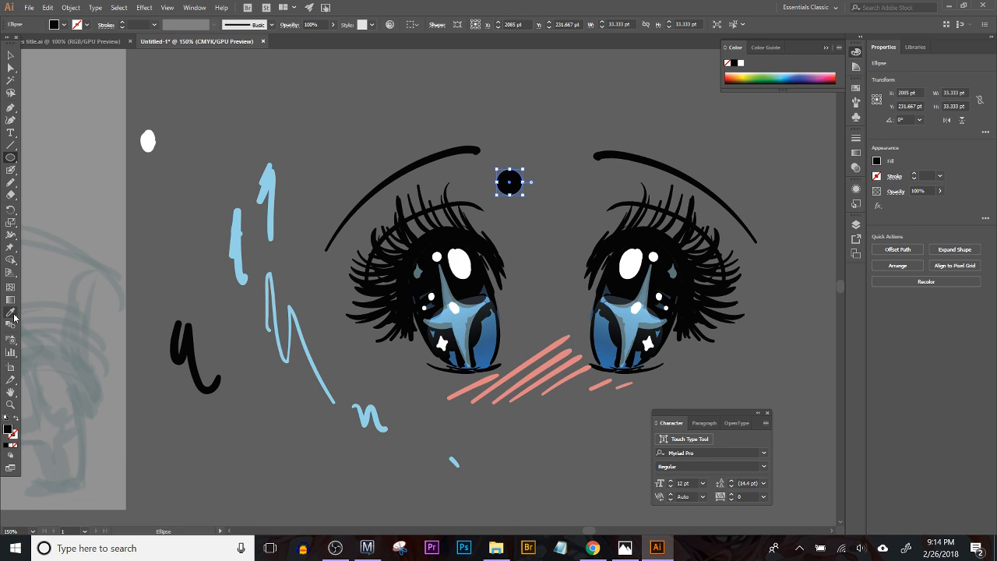
Step: Fill the circle beside the left eyebrow with the white sampled from the loose oval, and deselect it
{"action": "left_click", "coordinate": [10, 312]}
{"action": "left_click", "coordinate": [148, 137]}
{"action": "left_click", "coordinate": [10, 55]}
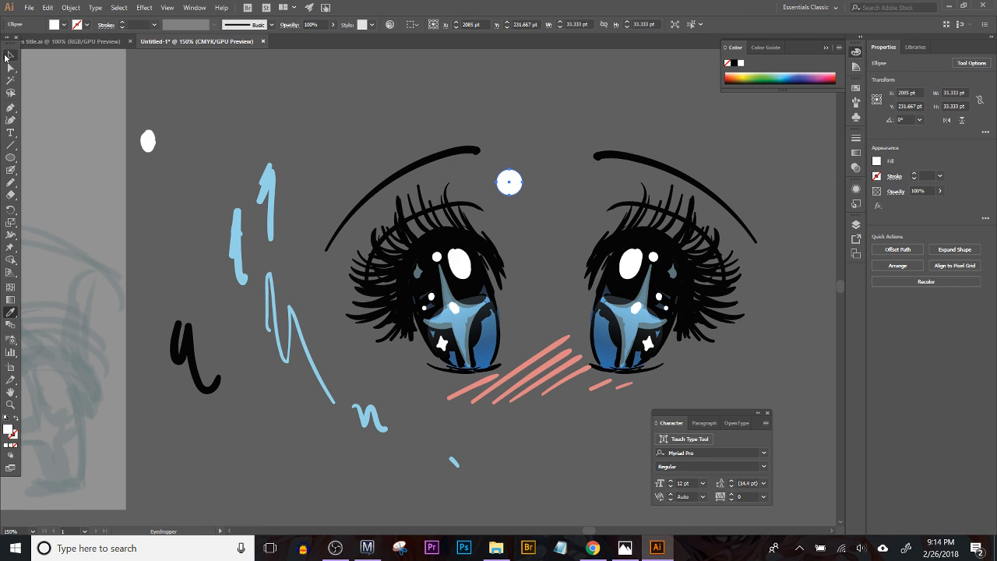
{"action": "left_click", "coordinate": [317, 274]}
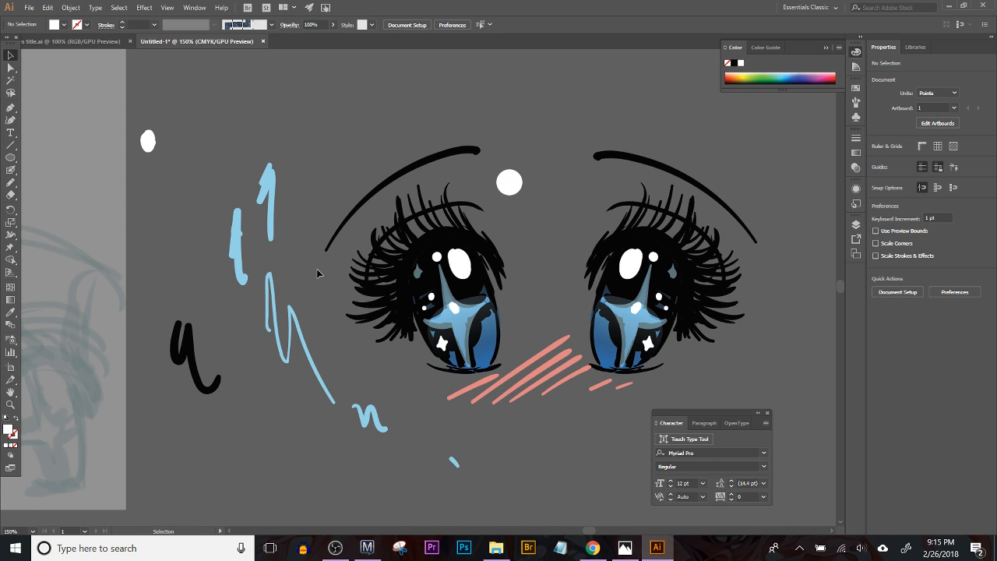
Step: Draw two small white circles, about 17 pt across beside the left eye's outer lashes and about 15 pt above the left eyebrow
{"action": "left_click", "coordinate": [11, 170]}
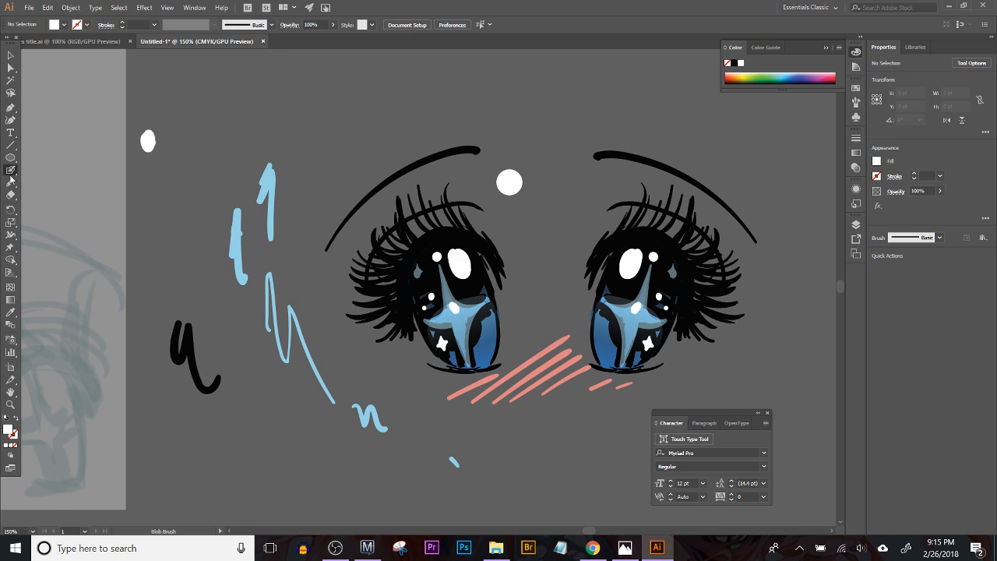
{"action": "left_click", "coordinate": [9, 159]}
{"action": "left_click_drag", "start_coordinate": [325, 279], "coordinate": [338, 292]}
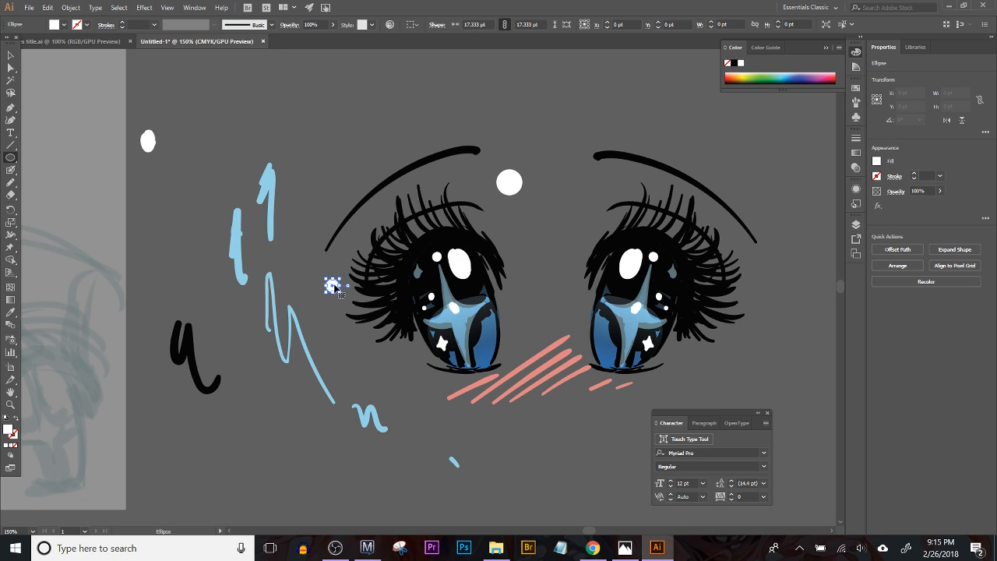
{"action": "left_click_drag", "start_coordinate": [361, 153], "coordinate": [373, 165]}
Step: Draw a larger white circle outside the right eye's lashes, one about 18 pt above the right eyebrow, and one about 18 pt in each iris
{"action": "left_click_drag", "start_coordinate": [787, 352], "coordinate": [665, 371]}
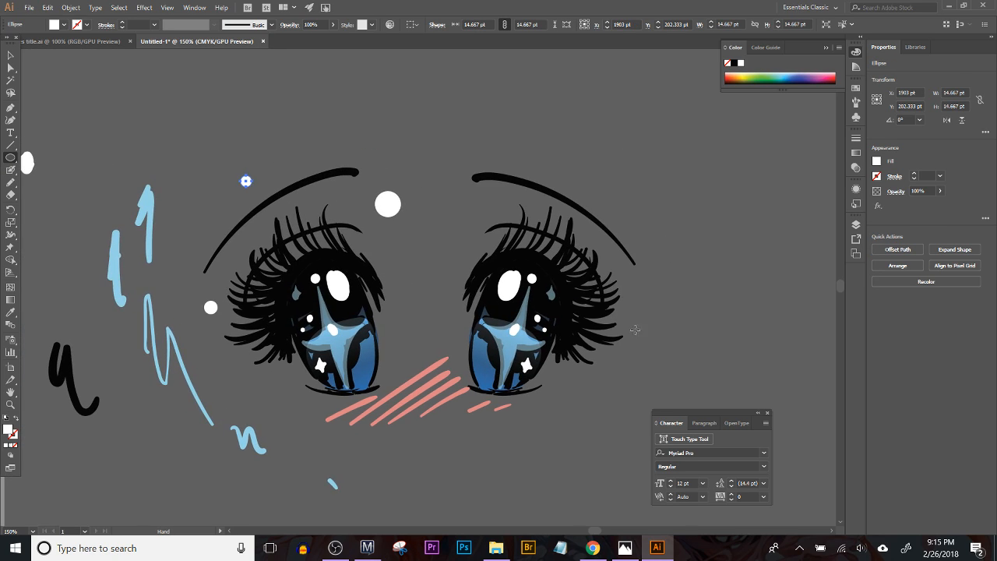
{"action": "left_click_drag", "start_coordinate": [632, 284], "coordinate": [658, 310]}
{"action": "left_click_drag", "start_coordinate": [585, 164], "coordinate": [600, 177]}
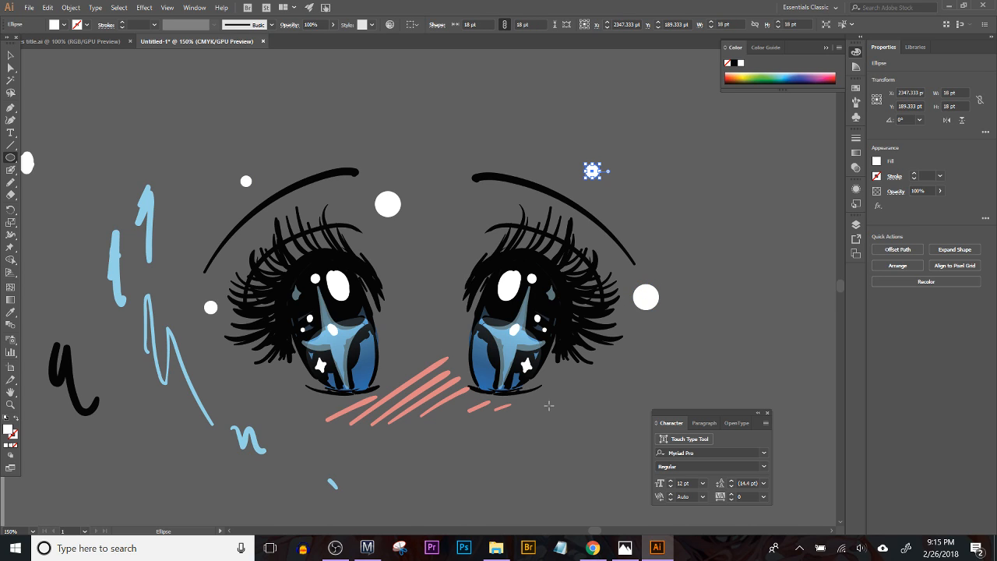
{"action": "left_click_drag", "start_coordinate": [492, 311], "coordinate": [507, 326]}
{"action": "left_click_drag", "start_coordinate": [310, 335], "coordinate": [324, 349]}
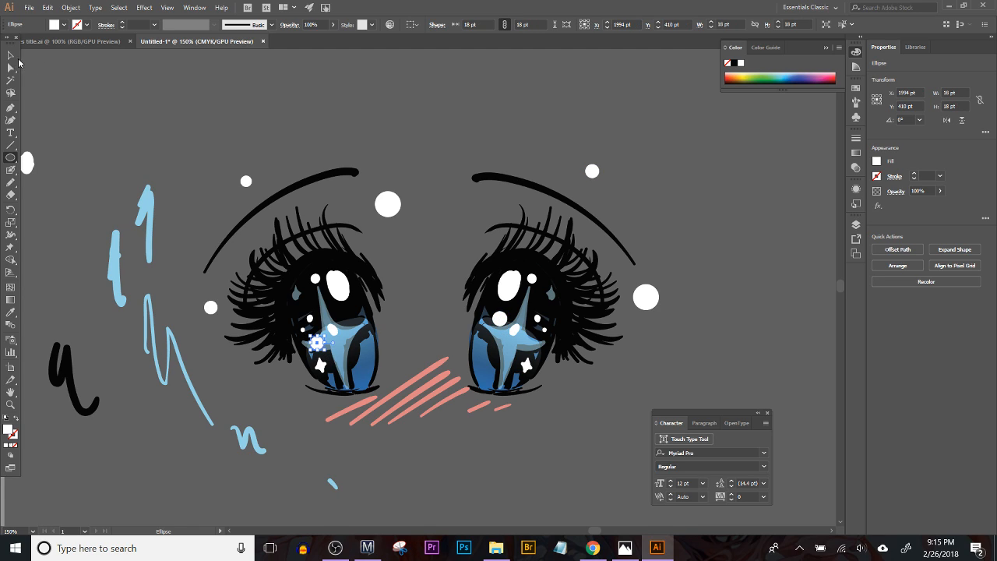
Step: Apply a Pucker & Bloat effect set toward Pucker to all seven new white circles, shaping them into four-pointed sparkles
{"action": "left_click", "coordinate": [11, 55]}
{"action": "left_click", "coordinate": [498, 320], "text": "shift"}
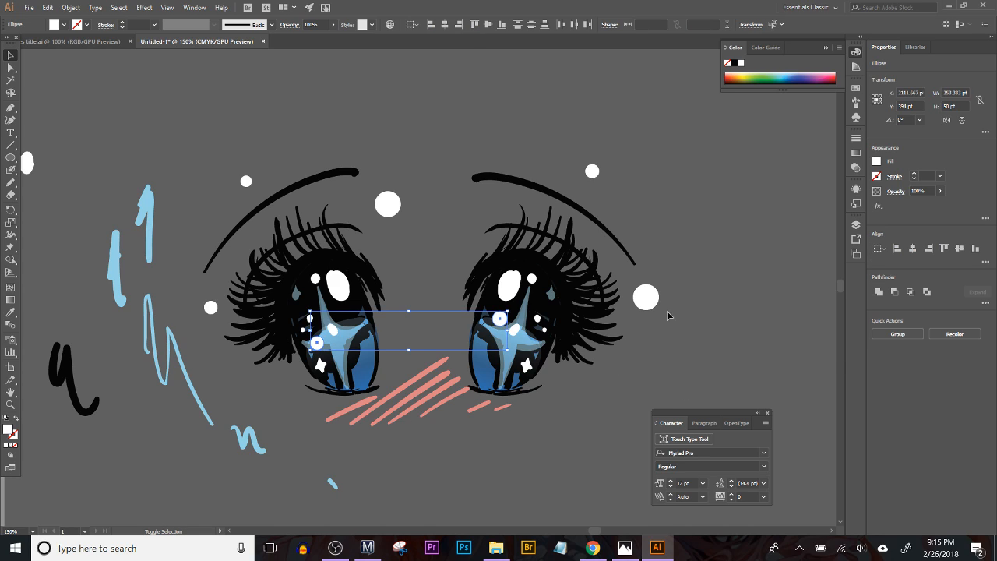
{"action": "left_click", "coordinate": [651, 299], "text": "shift"}
{"action": "left_click", "coordinate": [592, 171], "text": "shift"}
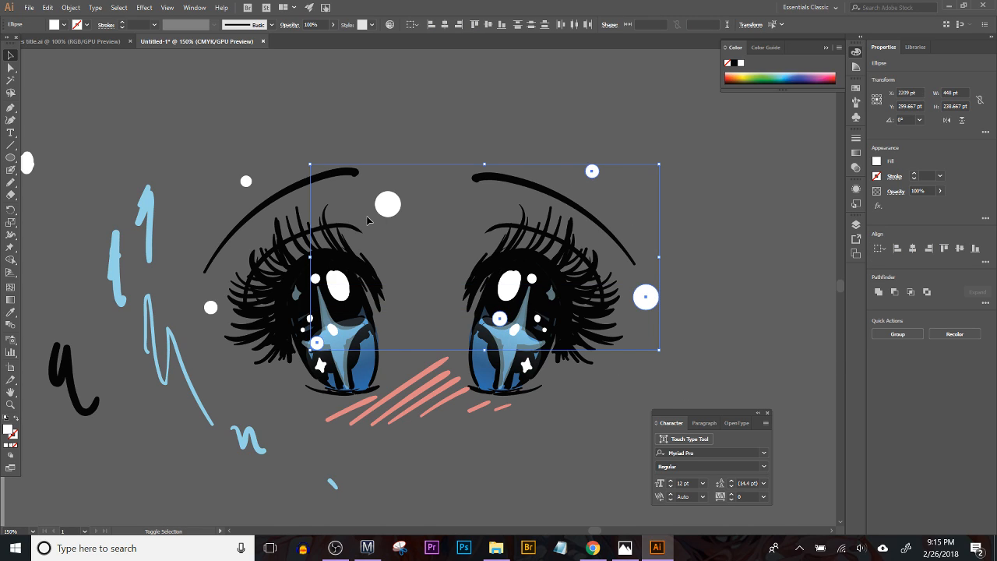
{"action": "left_click", "coordinate": [385, 204], "text": "shift"}
{"action": "left_click", "coordinate": [245, 181], "text": "shift"}
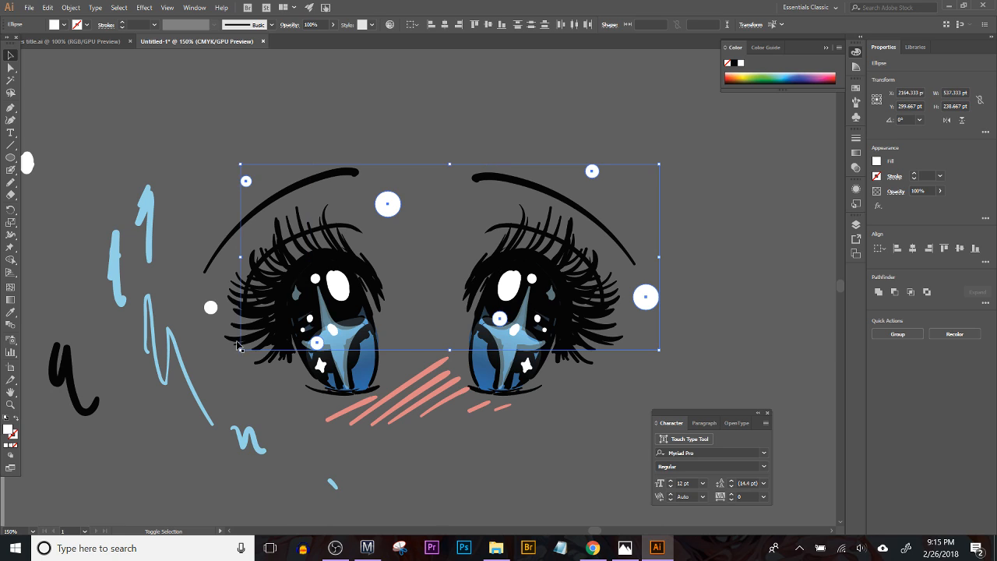
{"action": "left_click", "coordinate": [210, 306], "text": "shift"}
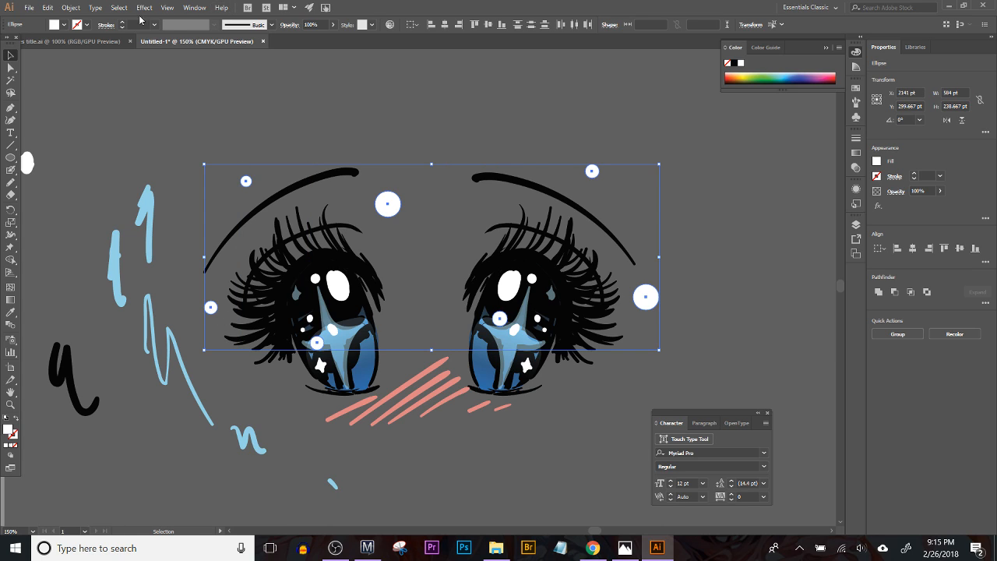
{"action": "left_click", "coordinate": [70, 8]}
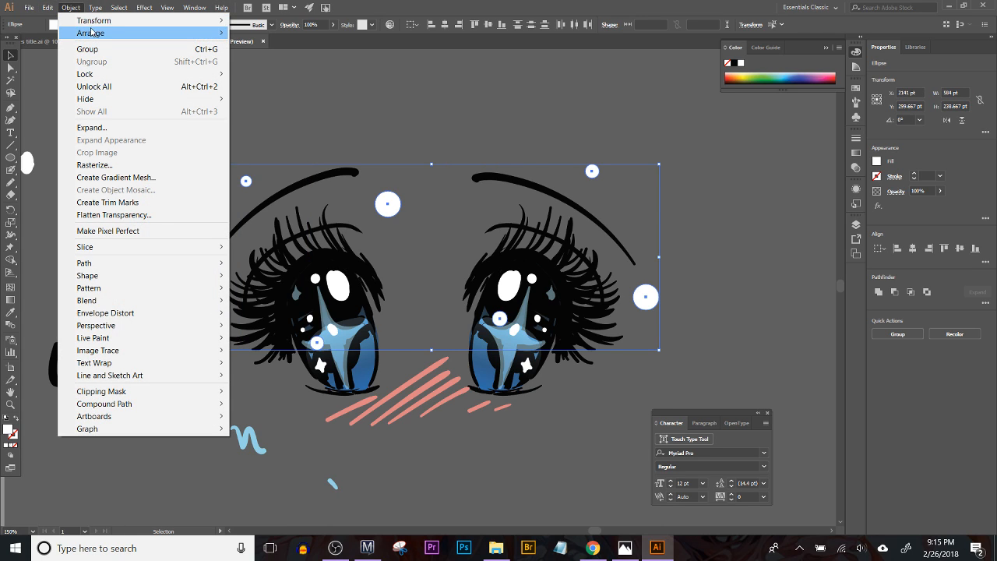
{"action": "left_click", "coordinate": [192, 8]}
{"action": "mouse_move", "coordinate": [144, 7]}
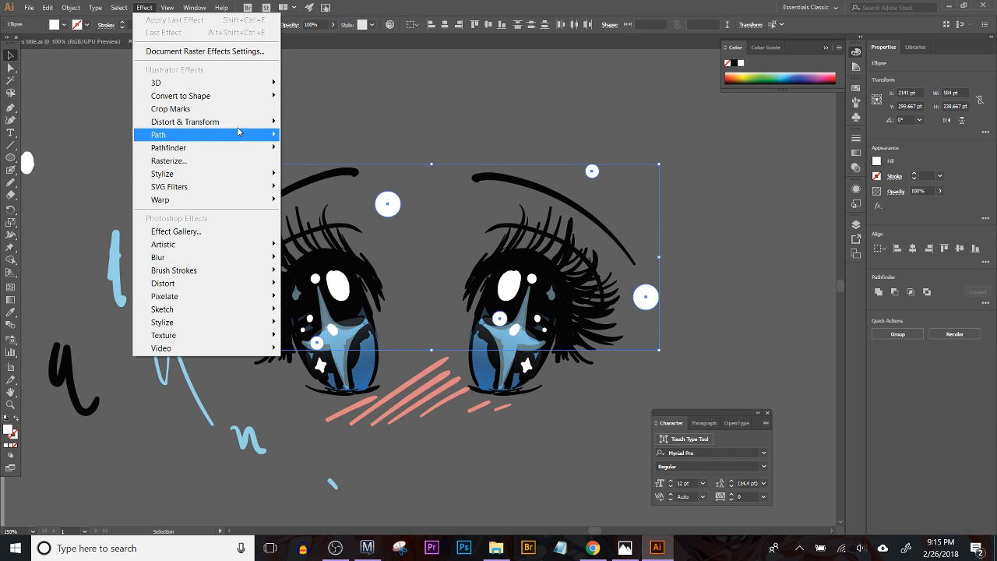
{"action": "mouse_move", "coordinate": [240, 124]}
{"action": "left_click", "coordinate": [84, 138]}
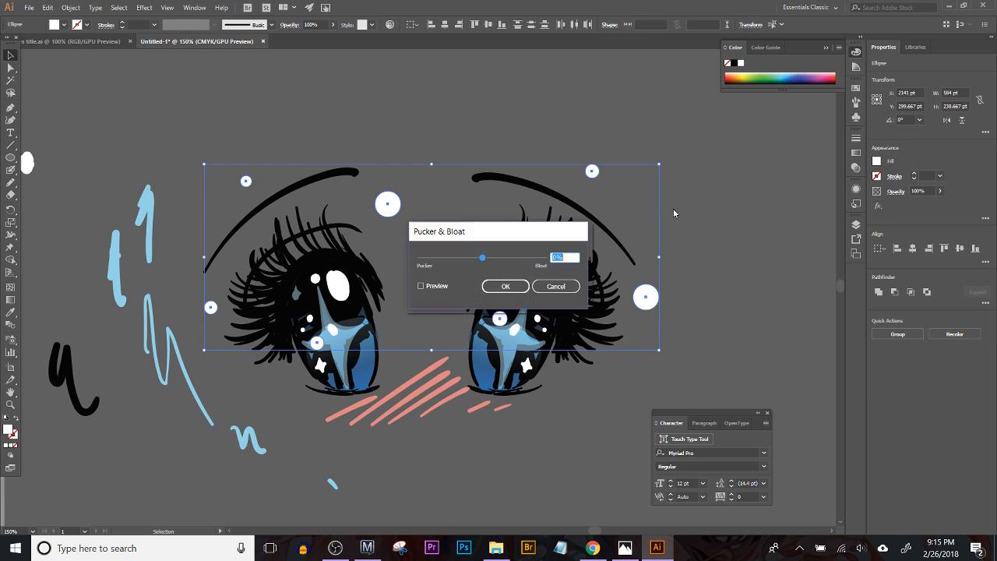
{"action": "left_click", "coordinate": [421, 287]}
{"action": "left_click_drag", "start_coordinate": [482, 257], "coordinate": [456, 262]}
{"action": "left_click", "coordinate": [506, 287]}
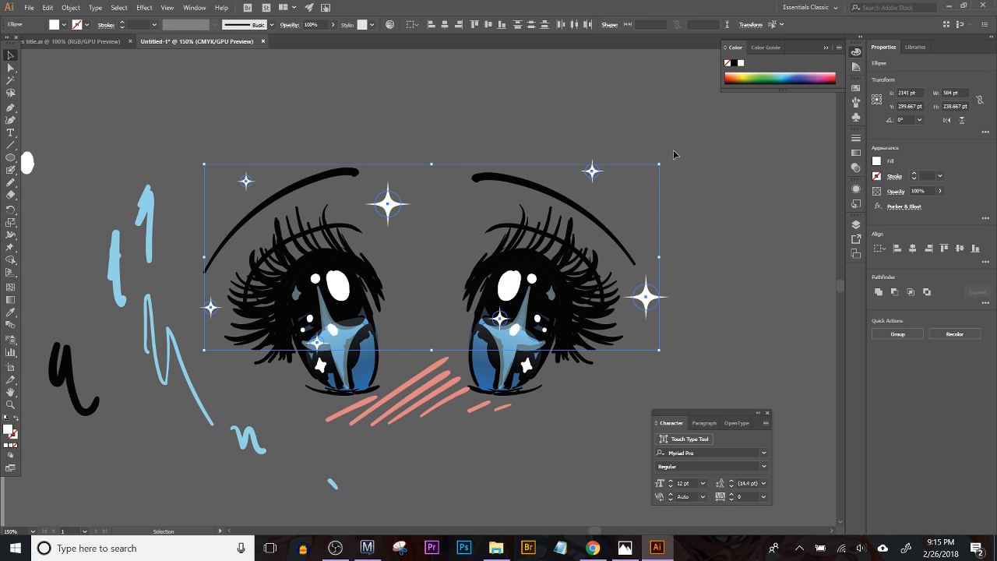
{"action": "left_click", "coordinate": [738, 144]}
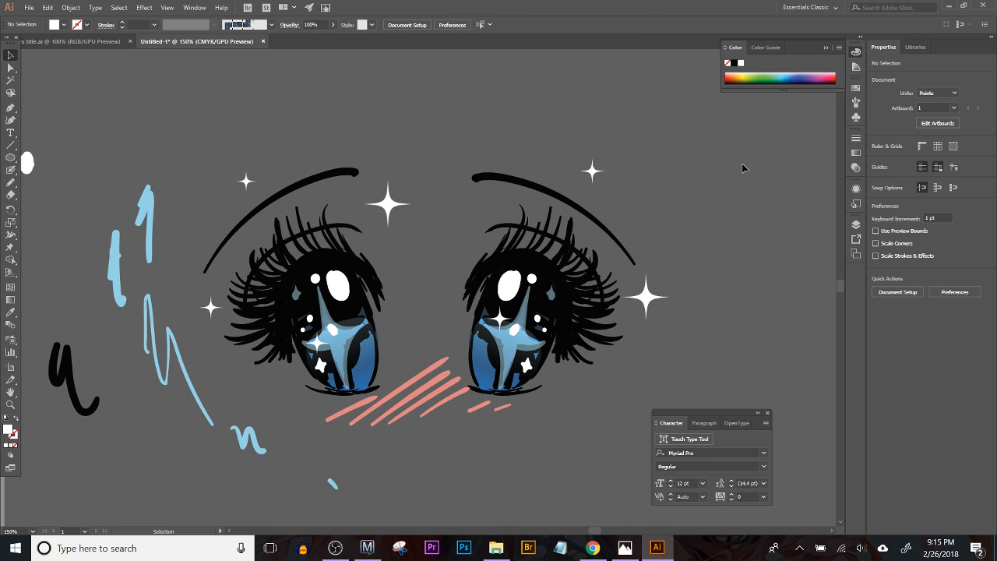
Step: Delete the loose blue and black test strokes and the stray white oval beside the eyes
{"action": "key", "text": "ctrl+minus"}
{"action": "key", "text": "ctrl+minus"}
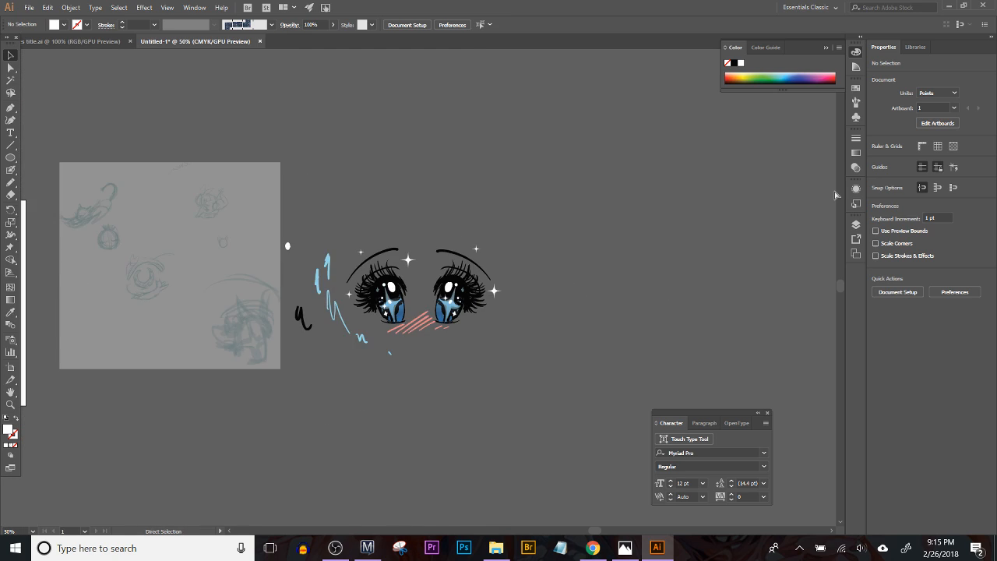
{"action": "key", "text": "space"}
{"action": "left_click_drag", "start_coordinate": [511, 321], "coordinate": [514, 327]}
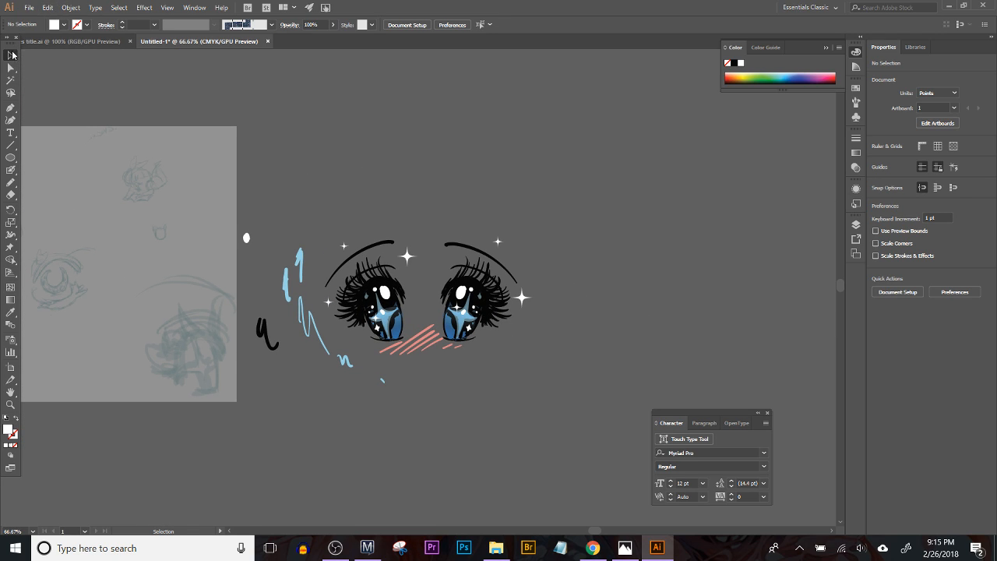
{"action": "left_click_drag", "start_coordinate": [315, 382], "coordinate": [317, 362]}
{"action": "key", "text": "Delete"}
{"action": "key", "text": "Delete"}
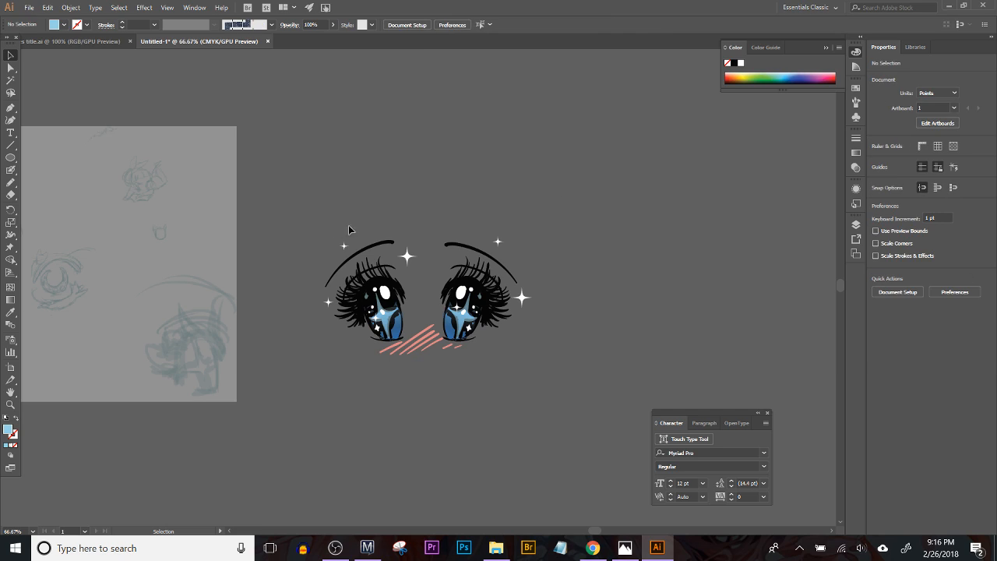
Step: Group the entire eye artwork with its sparkles and blush, and place a duplicate of it above the original
{"action": "key", "text": "ctrl+a"}
{"action": "key", "text": "a"}
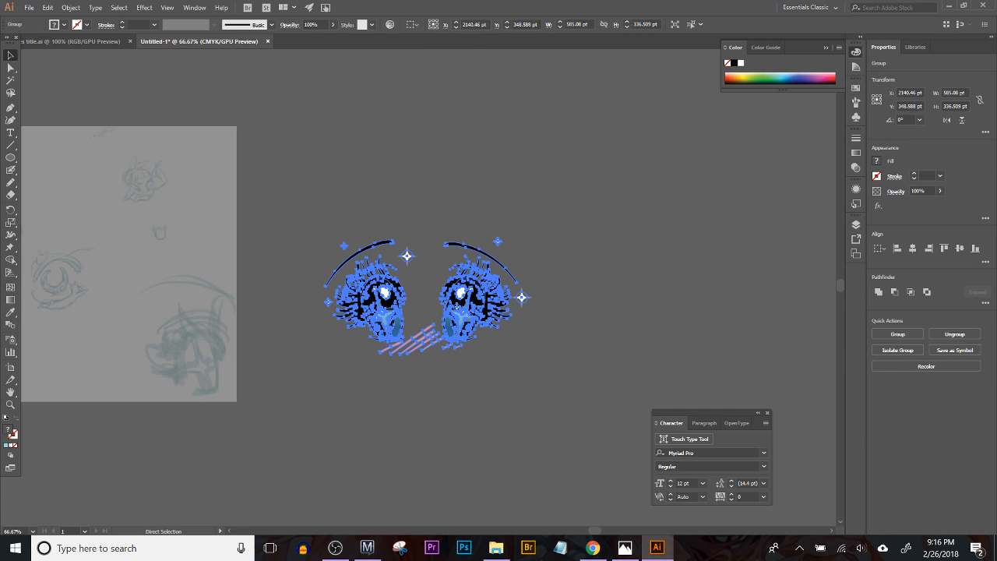
{"action": "key", "text": "v"}
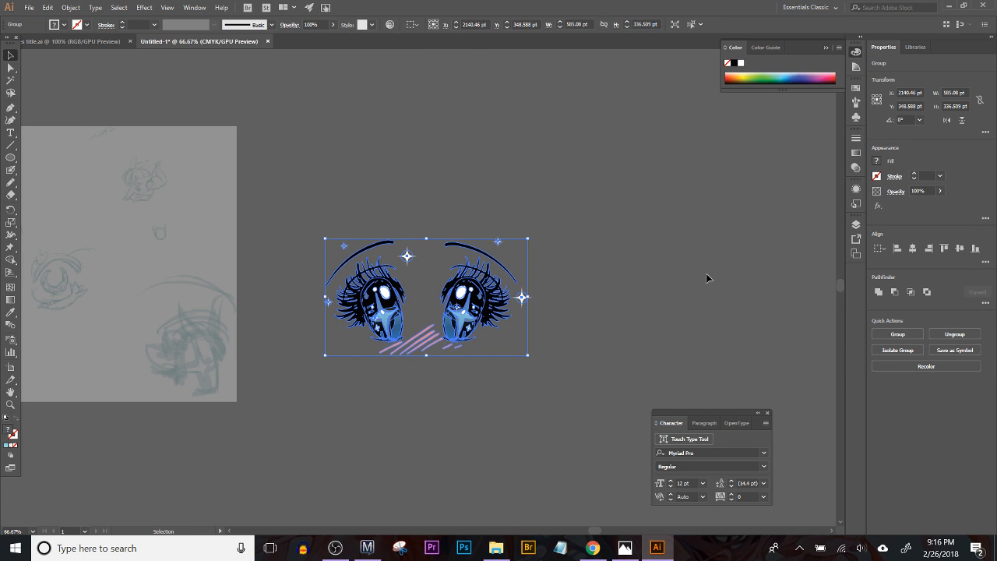
{"action": "left_click", "coordinate": [706, 276]}
{"action": "left_click_drag", "start_coordinate": [308, 182], "coordinate": [565, 380]}
{"action": "left_click_drag", "start_coordinate": [466, 307], "coordinate": [381, 154]}
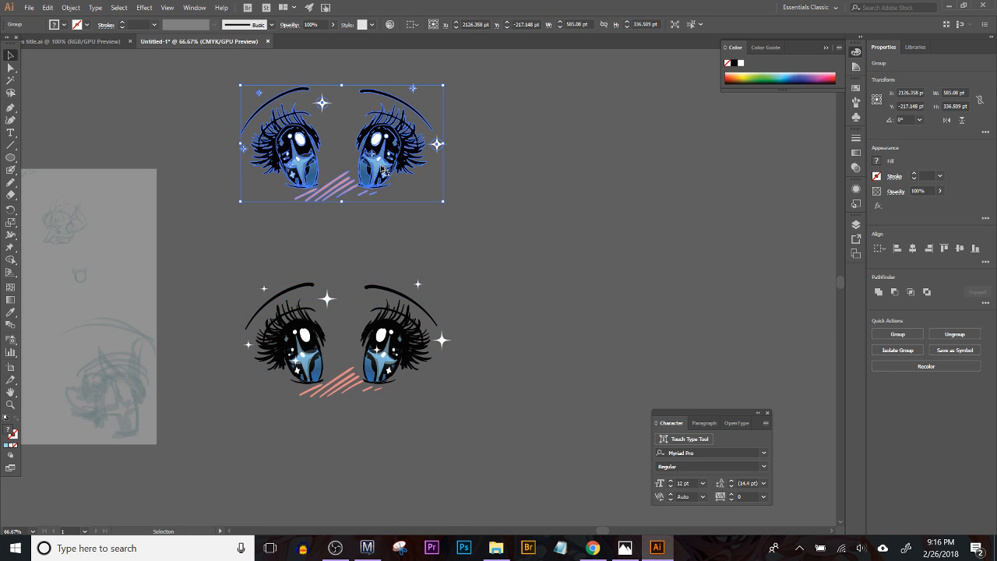
Step: Recolor the dark blue in the duplicated eyes to purple with hue 287, saturation 97 and brightness 73.73
{"action": "left_click", "coordinate": [389, 24]}
{"action": "left_click_drag", "start_coordinate": [184, 11], "coordinate": [751, 85]}
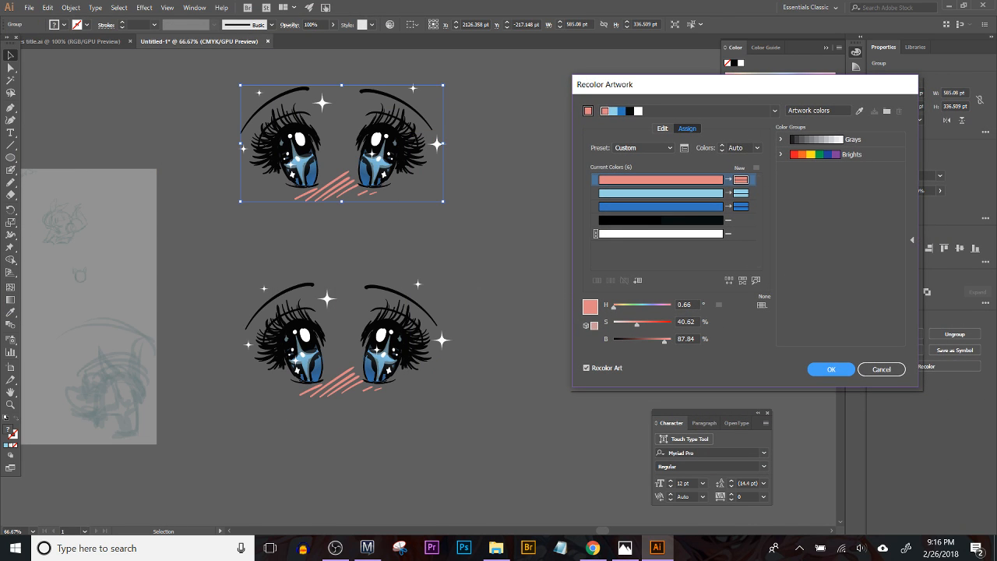
{"action": "left_click", "coordinate": [751, 206]}
{"action": "mouse_move", "coordinate": [645, 309]}
{"action": "left_mouse_down"}
{"action": "mouse_move", "coordinate": [666, 308]}
{"action": "mouse_move", "coordinate": [615, 314]}
{"action": "mouse_move", "coordinate": [663, 309]}
{"action": "left_mouse_up"}
{"action": "left_click", "coordinate": [669, 323]}
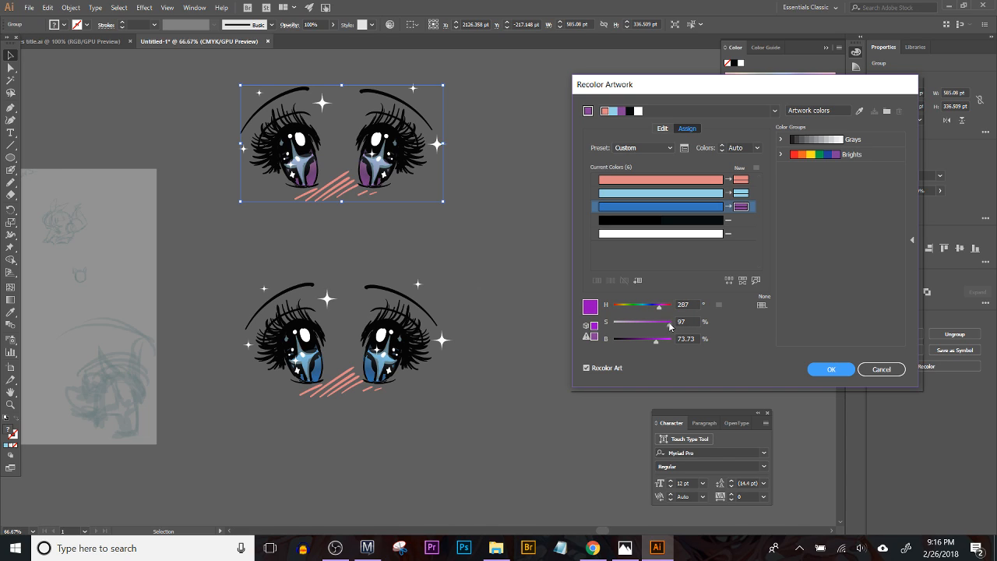
Step: Recolor the duplicate's light blue to pink with hue 313, saturation 59 and brightness 96, and apply the recoloring
{"action": "left_click", "coordinate": [741, 193]}
{"action": "left_click", "coordinate": [665, 307]}
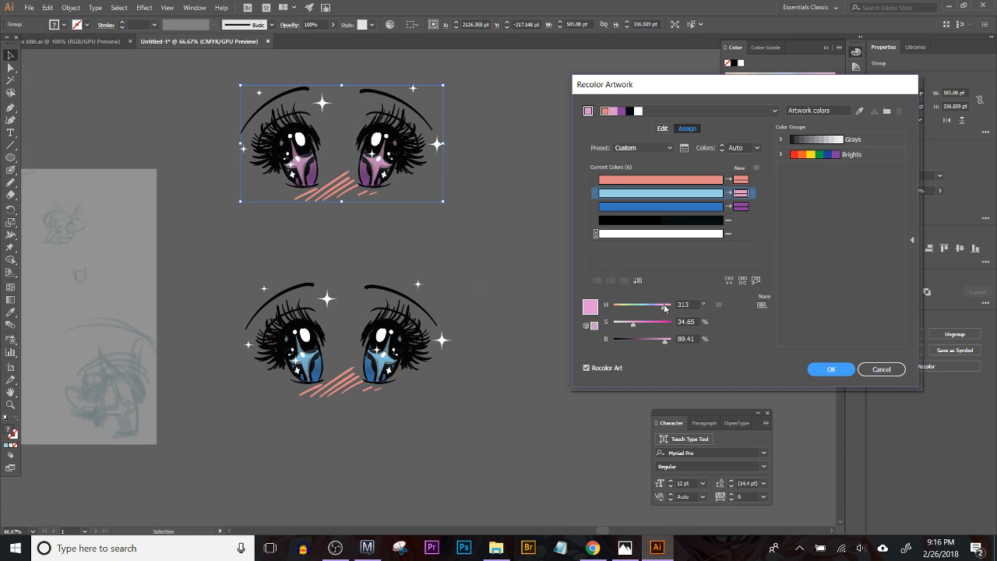
{"action": "left_click", "coordinate": [661, 322]}
{"action": "mouse_move", "coordinate": [662, 326]}
{"action": "left_mouse_down"}
{"action": "mouse_move", "coordinate": [646, 331]}
{"action": "mouse_move", "coordinate": [669, 343]}
{"action": "left_mouse_up"}
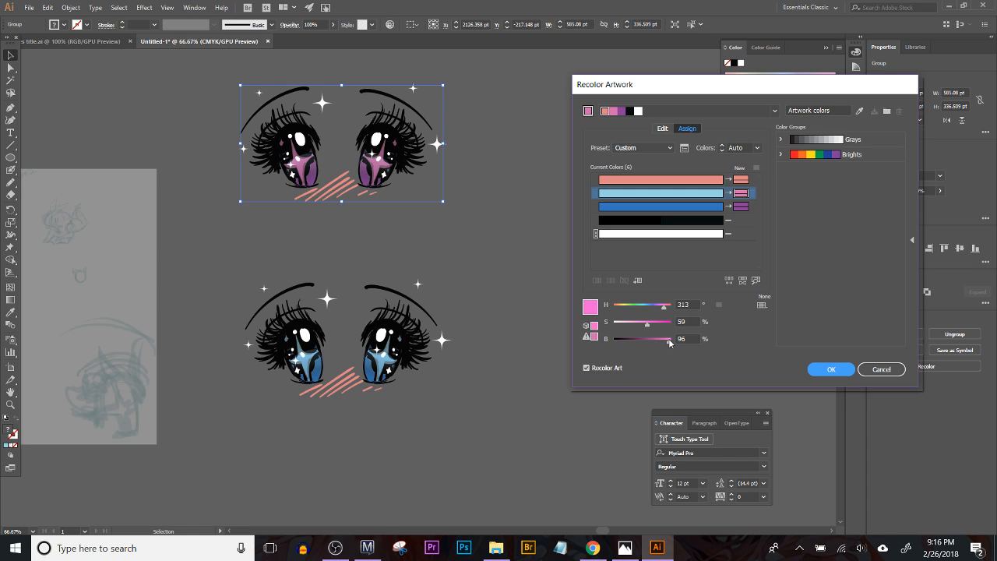
{"action": "left_click", "coordinate": [831, 370]}
Step: Isolate the original eye group and select every shape in it that shares the black fill color
{"action": "left_click", "coordinate": [356, 431]}
{"action": "double_click", "coordinate": [390, 327]}
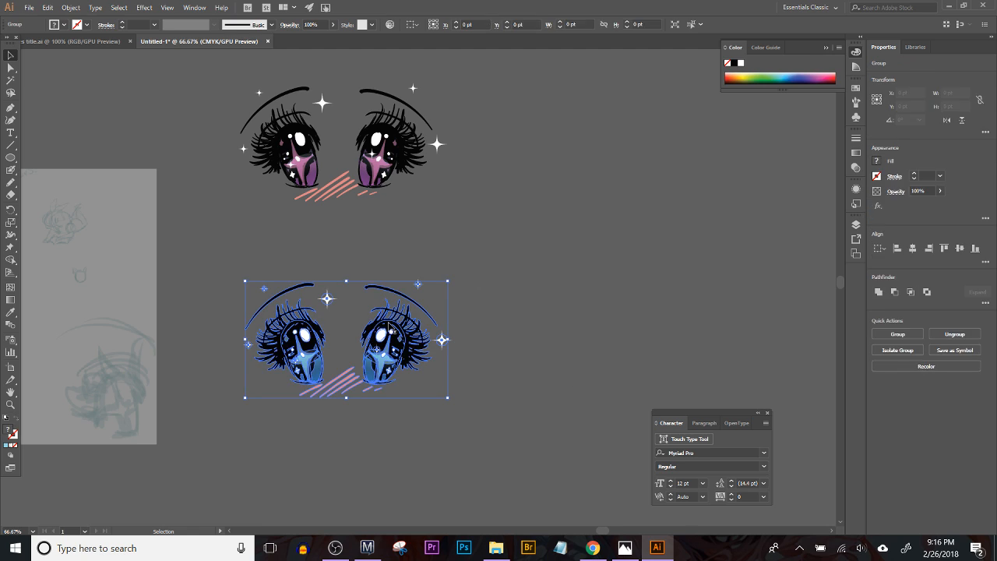
{"action": "left_click", "coordinate": [390, 327]}
{"action": "left_click", "coordinate": [471, 344]}
{"action": "left_click", "coordinate": [406, 336]}
{"action": "left_click", "coordinate": [469, 324]}
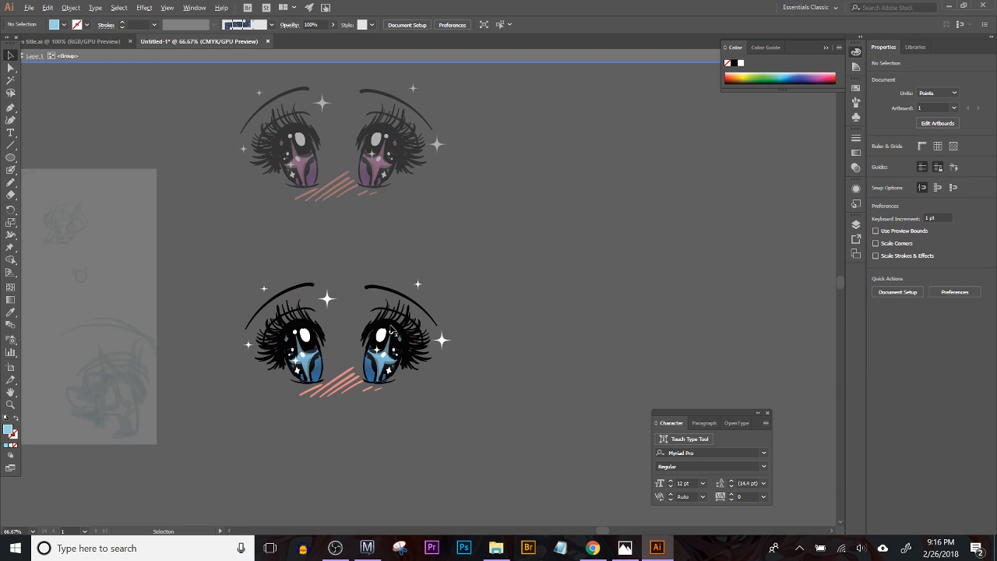
{"action": "left_click", "coordinate": [391, 325], "text": "ctrl"}
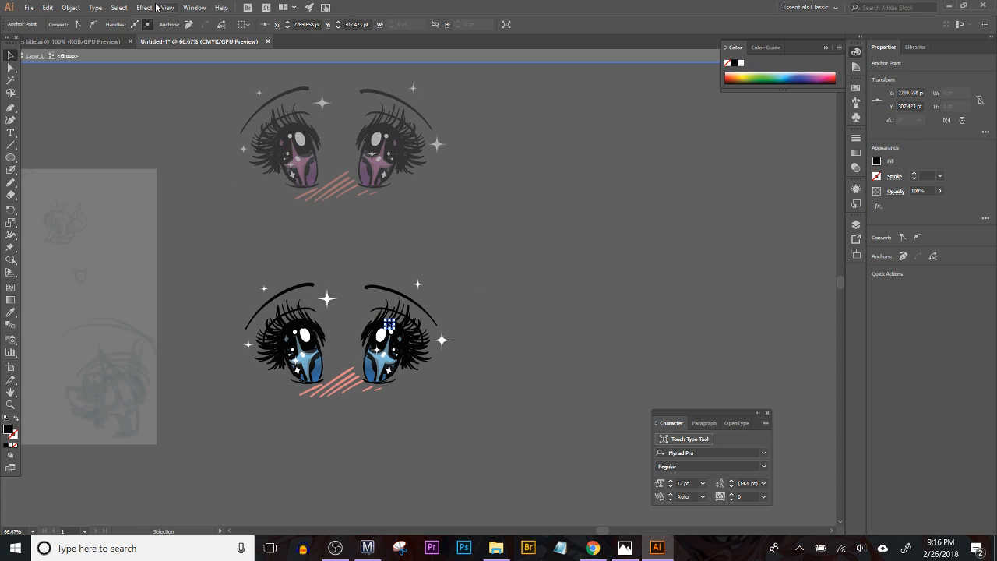
{"action": "left_click", "coordinate": [119, 8]}
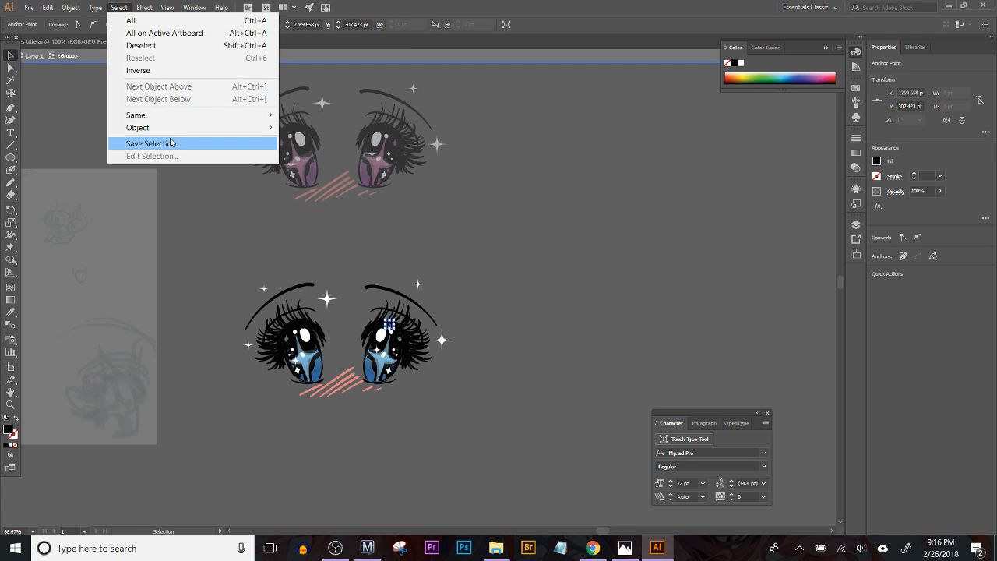
{"action": "mouse_move", "coordinate": [183, 116]}
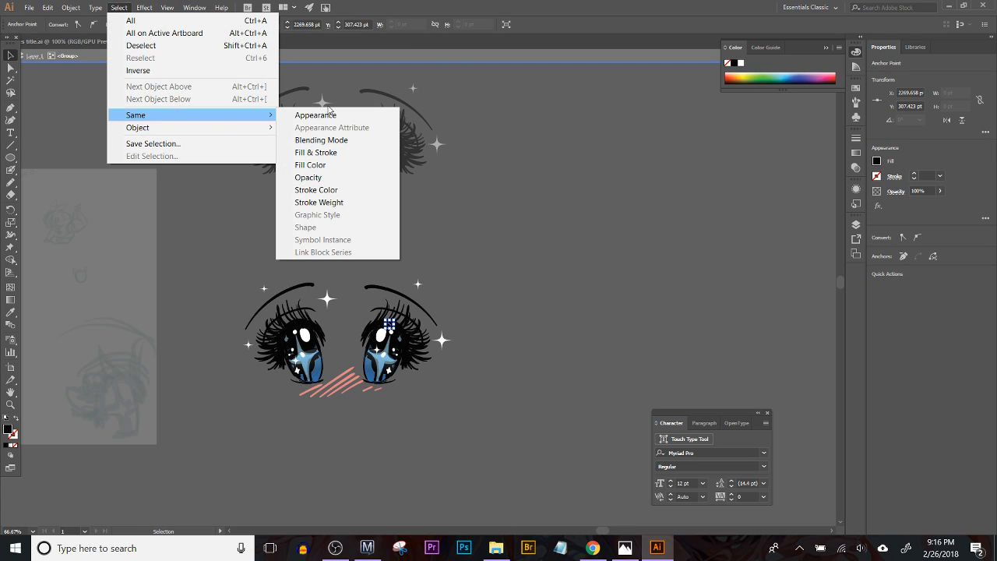
{"action": "left_click", "coordinate": [311, 166]}
{"action": "double_click", "coordinate": [7, 428]}
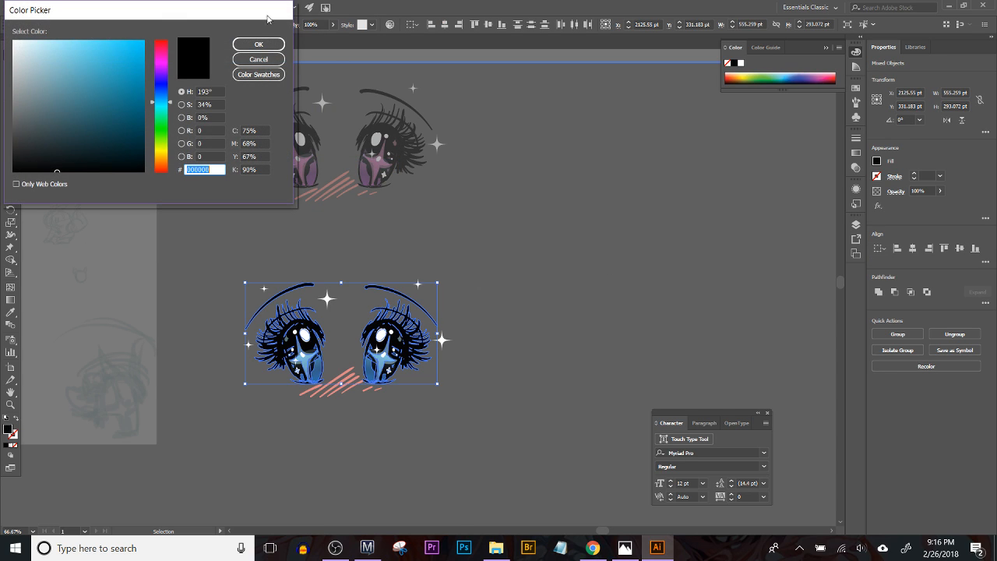
{"action": "left_click", "coordinate": [64, 145]}
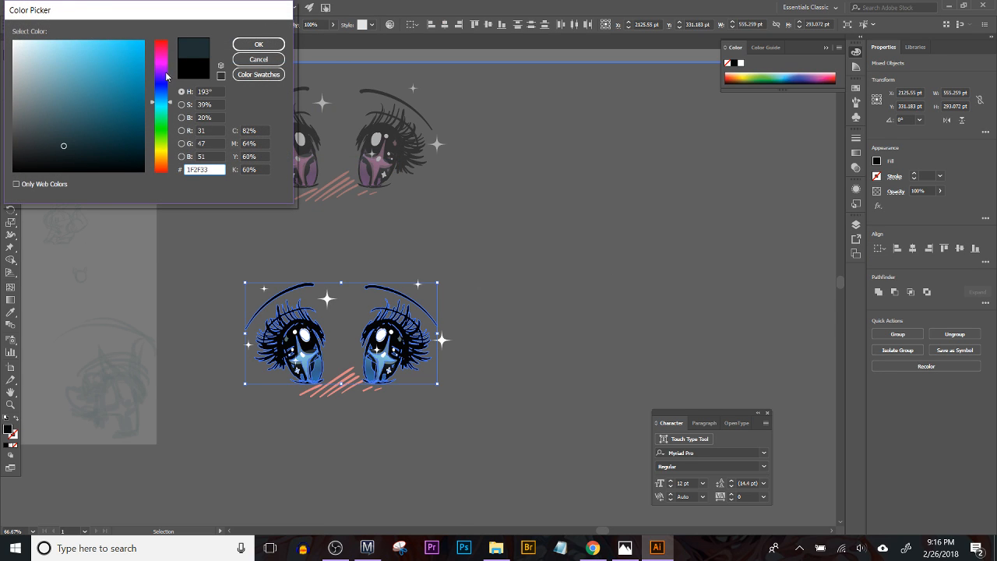
{"action": "left_click", "coordinate": [169, 75]}
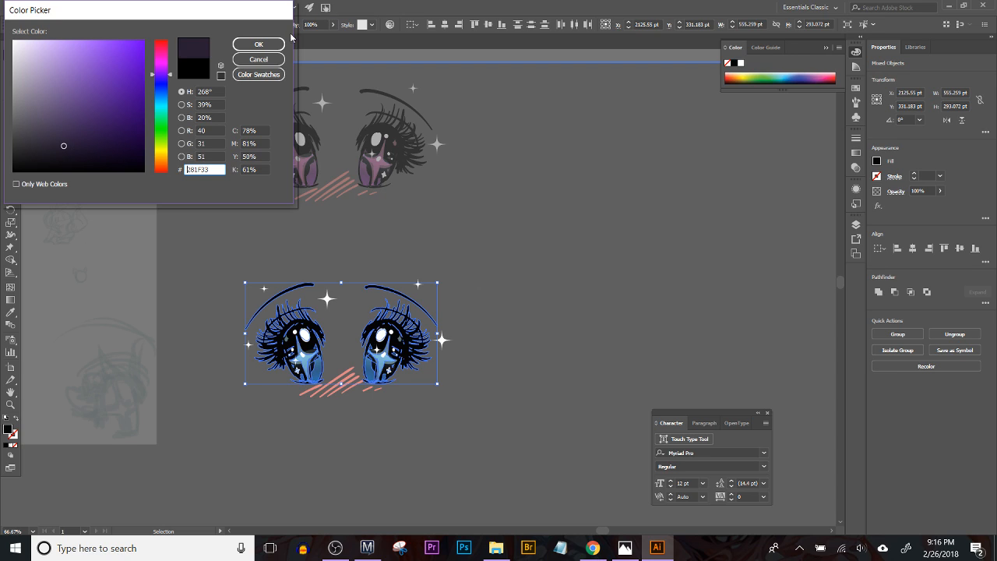
{"action": "left_click", "coordinate": [269, 58]}
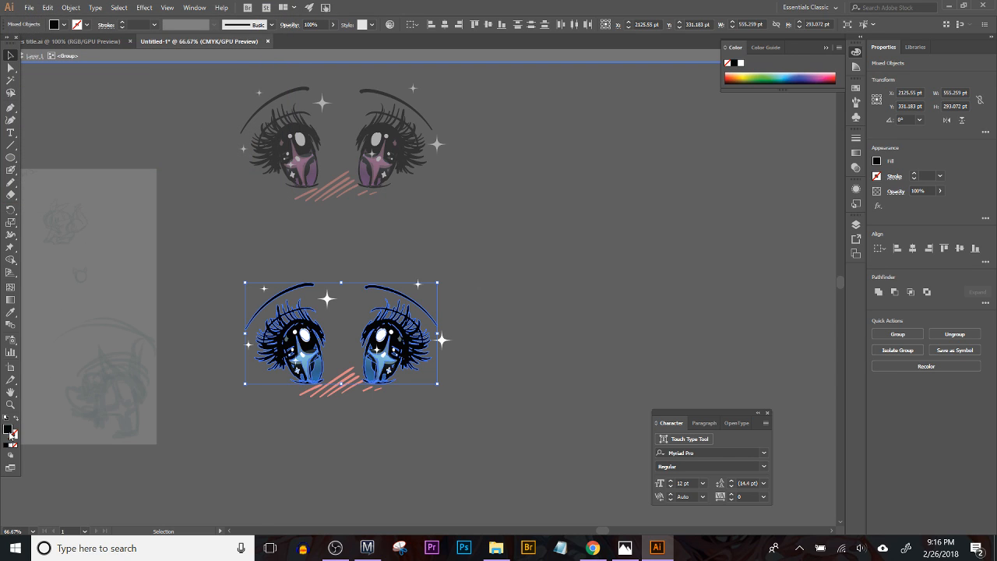
Step: Change the fill of the selected black shapes in the original eyes to dark purple 47314F, and deselect them
{"action": "double_click", "coordinate": [8, 429]}
{"action": "left_click", "coordinate": [161, 68]}
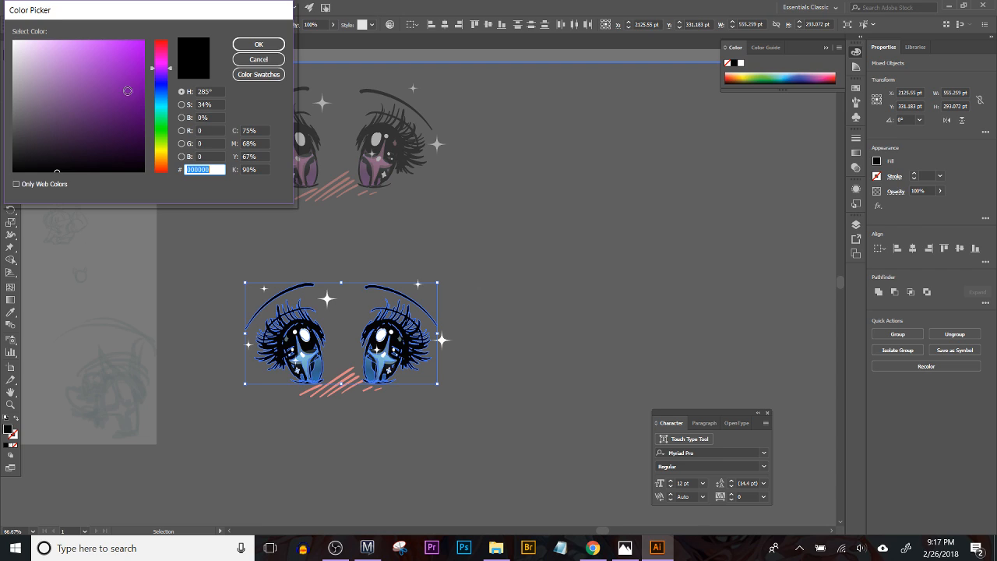
{"action": "left_click", "coordinate": [100, 126]}
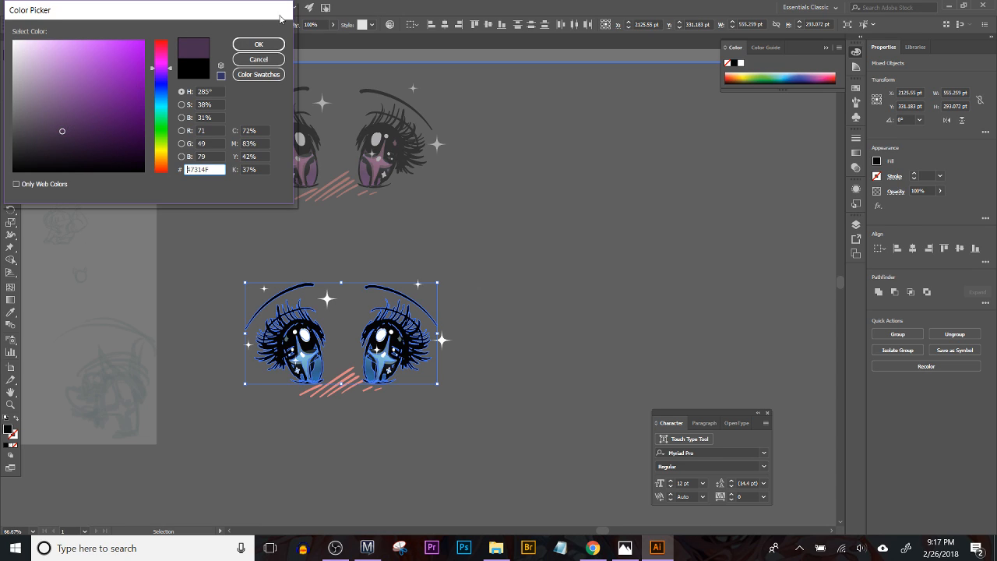
{"action": "left_click", "coordinate": [257, 43]}
{"action": "left_click", "coordinate": [543, 250]}
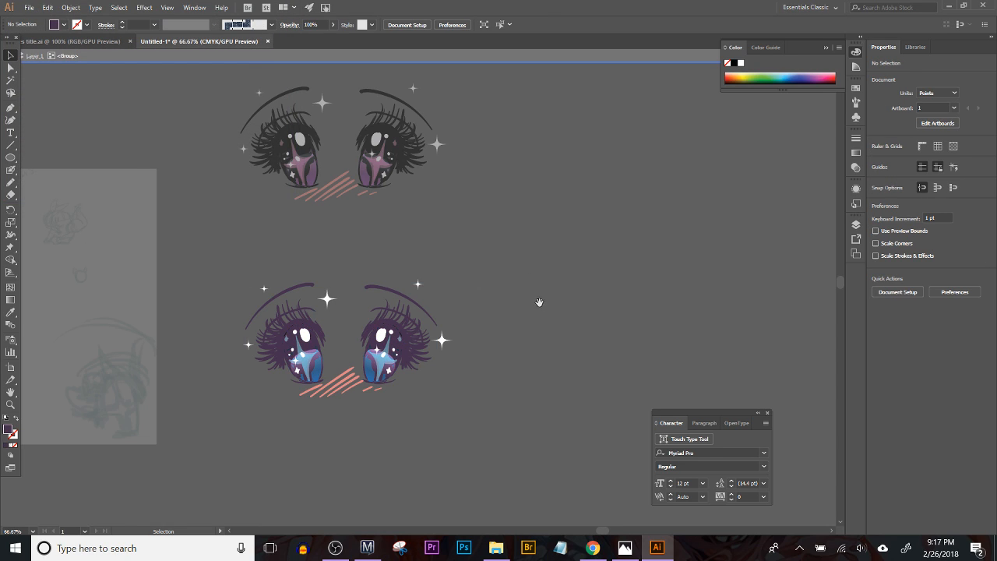
Step: Try moving the right eye group outward from the original artwork, and undo the move
{"action": "scroll", "coordinate": [538, 342], "scroll_direction": "left", "scroll_amount": 1}
{"action": "key", "text": "ctrl+plus"}
{"action": "key", "text": "ctrl+plus"}
{"action": "key", "text": "ctrl+plus"}
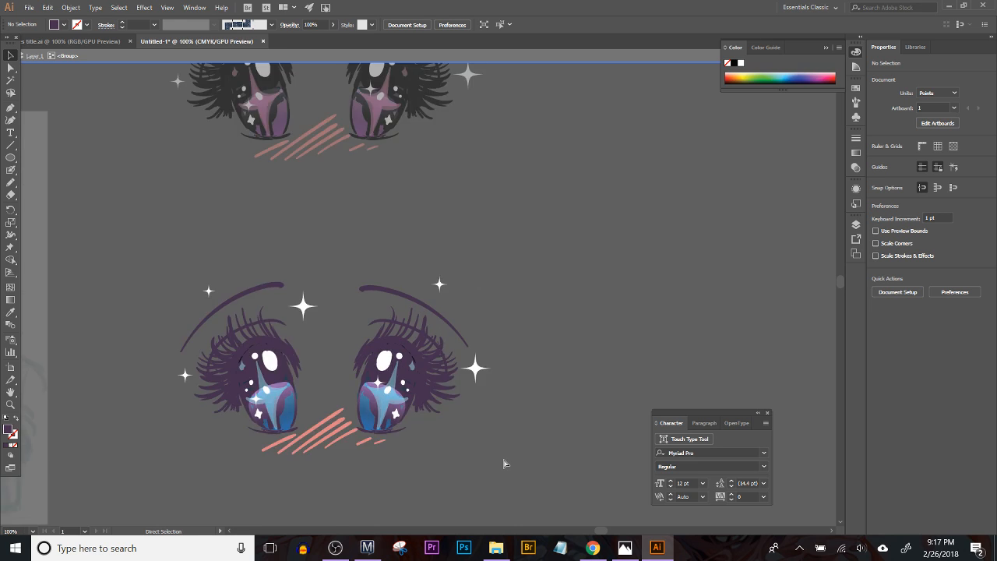
{"action": "left_click_drag", "start_coordinate": [507, 478], "coordinate": [623, 298]}
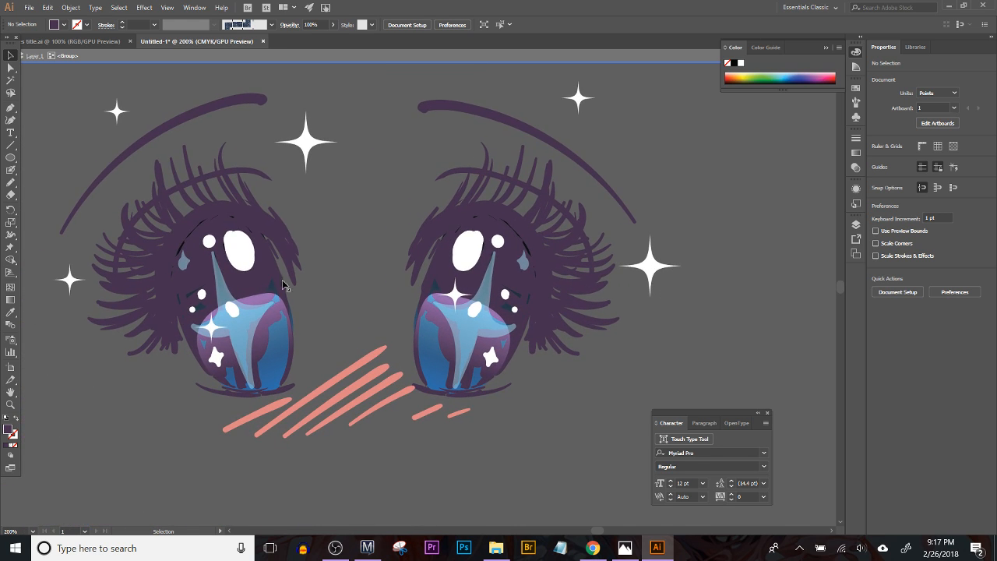
{"action": "left_click_drag", "start_coordinate": [522, 234], "coordinate": [606, 253]}
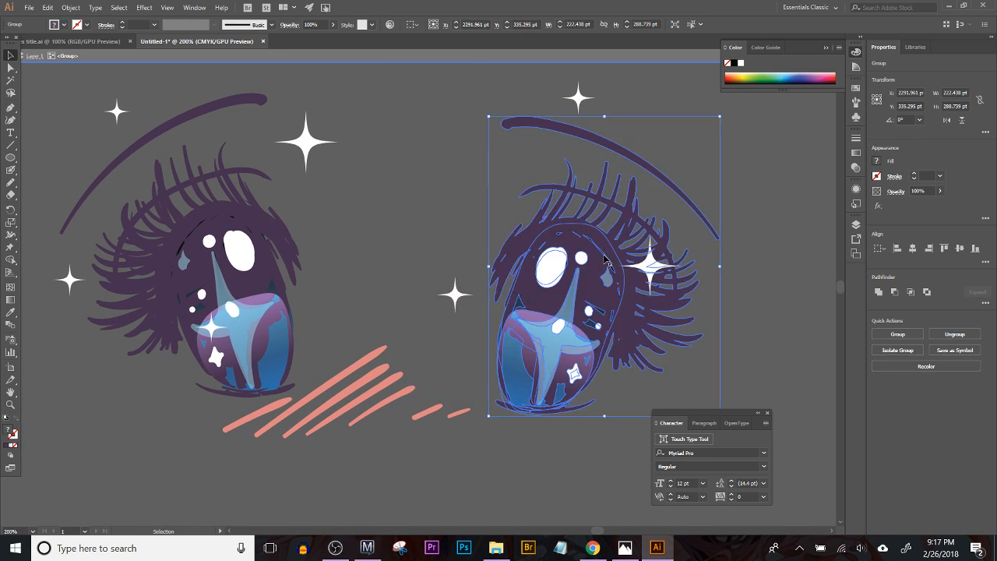
{"action": "key", "text": "ctrl+z"}
{"action": "left_click", "coordinate": [664, 251]}
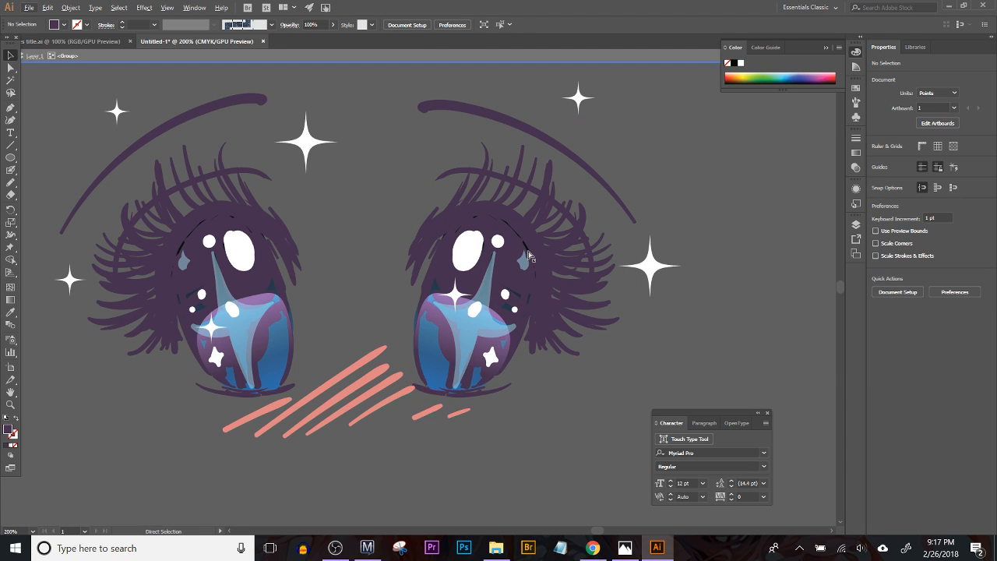
Step: Inspect the dark sliver at the upper edge of the right iris in outline view and up close
{"action": "key", "text": "ctrl+y"}
{"action": "key", "text": "a"}
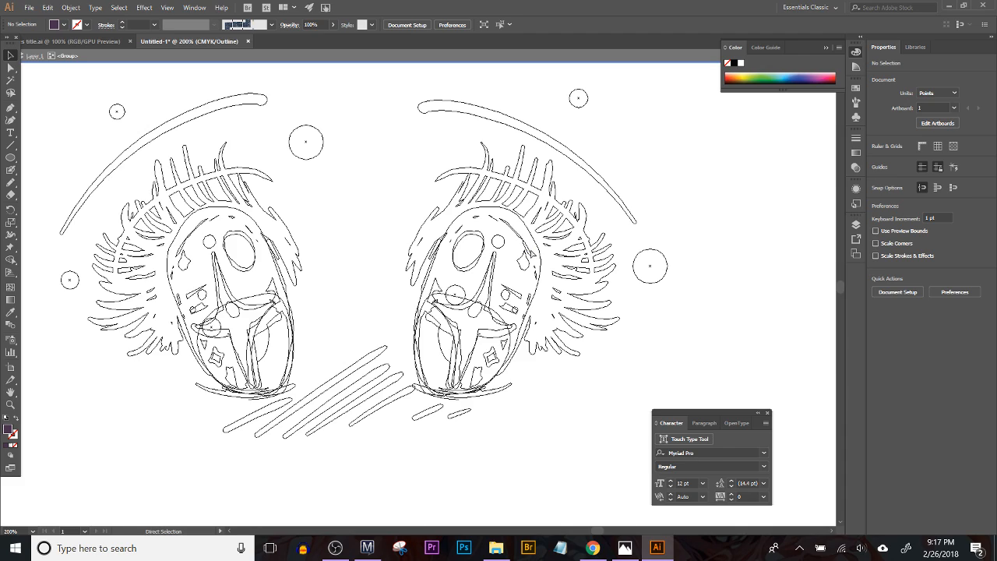
{"action": "left_click", "coordinate": [530, 251]}
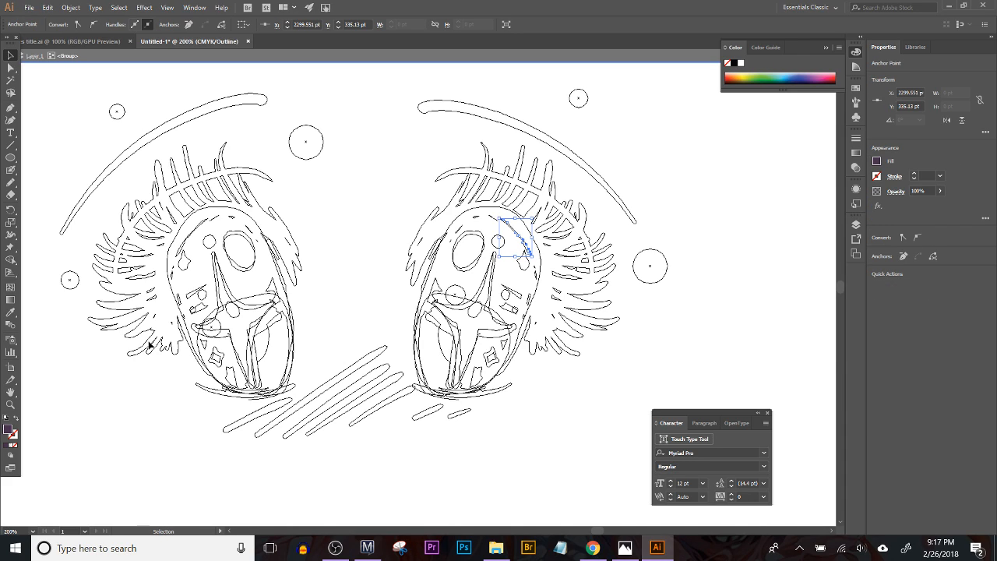
{"action": "key", "text": "a"}
{"action": "key", "text": "ctrl+y"}
{"action": "scroll", "coordinate": [534, 240], "scroll_direction": "up", "scroll_amount": 6}
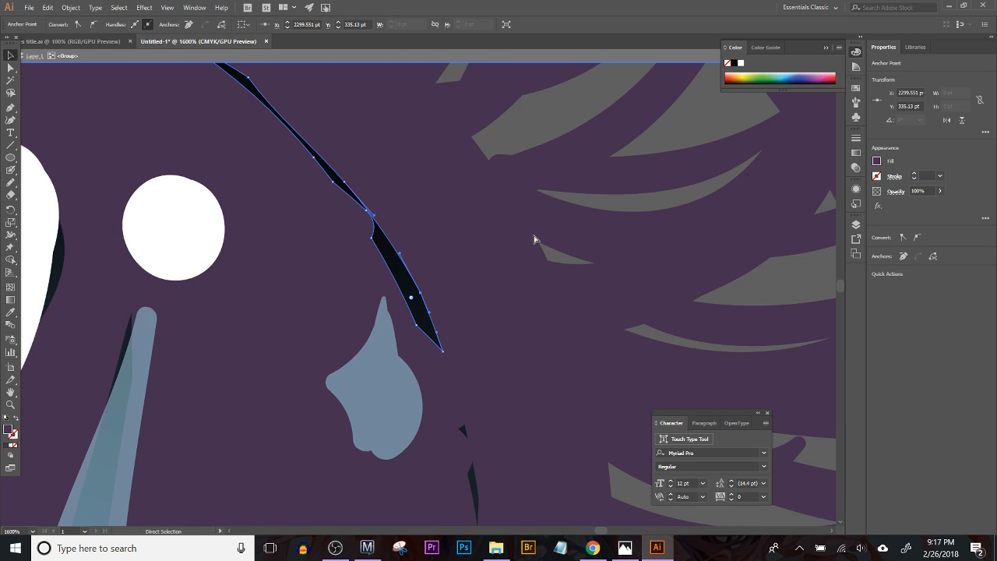
Step: Try moving the right eye's overlapping shapes aside to find the one behind the dark sliver, and undo the moves
{"action": "key", "text": "space"}
{"action": "left_click_drag", "start_coordinate": [561, 269], "coordinate": [348, 411]}
{"action": "left_click_drag", "start_coordinate": [201, 408], "coordinate": [500, 348]}
{"action": "key", "text": "ctrl+z"}
{"action": "left_click", "coordinate": [726, 270]}
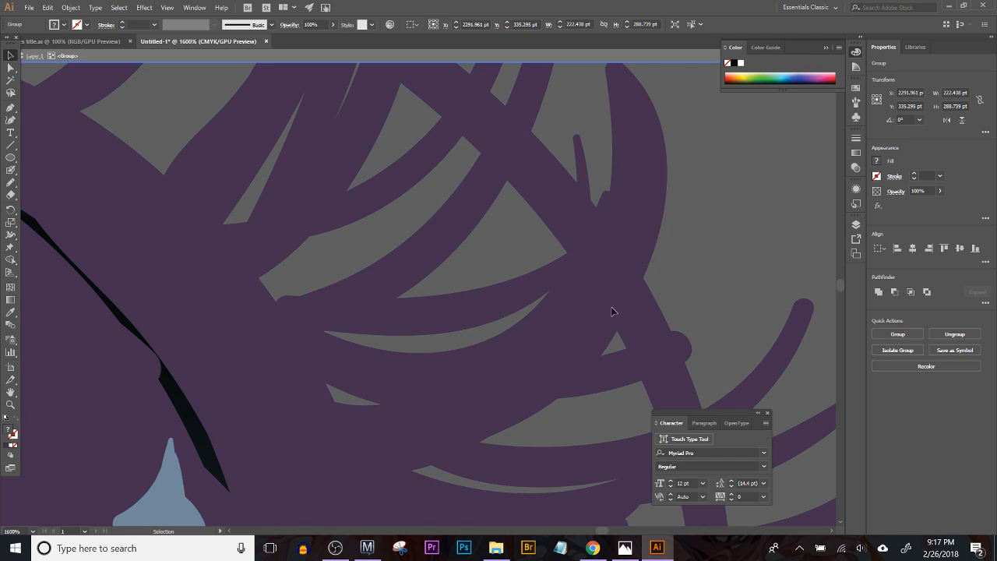
{"action": "left_click_drag", "start_coordinate": [187, 412], "coordinate": [254, 400]}
{"action": "key", "text": "ctrl+z"}
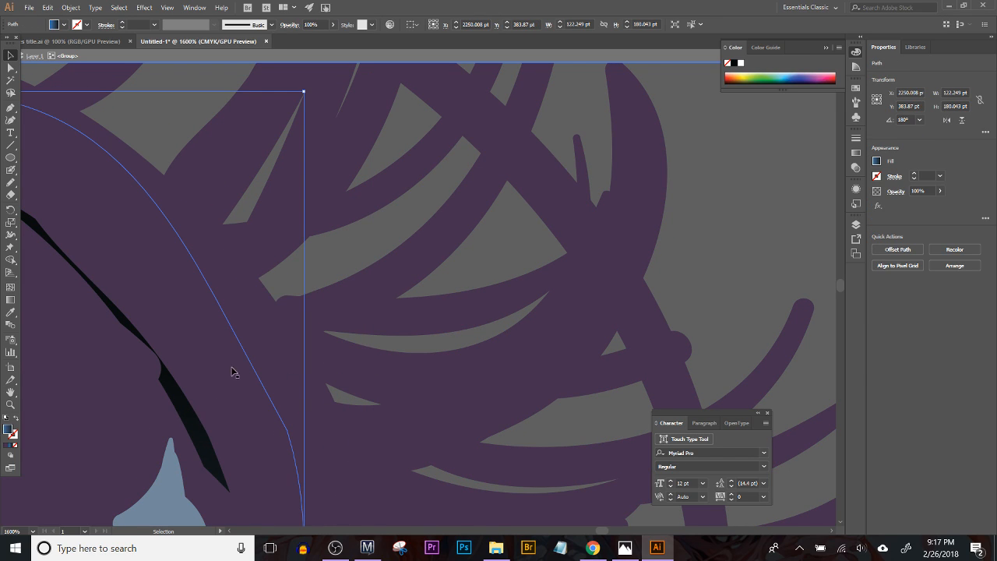
Step: Select the shapes sharing the right iris's gradient fill and give them the dark purple sampled from the lashes
{"action": "left_click", "coordinate": [119, 7]}
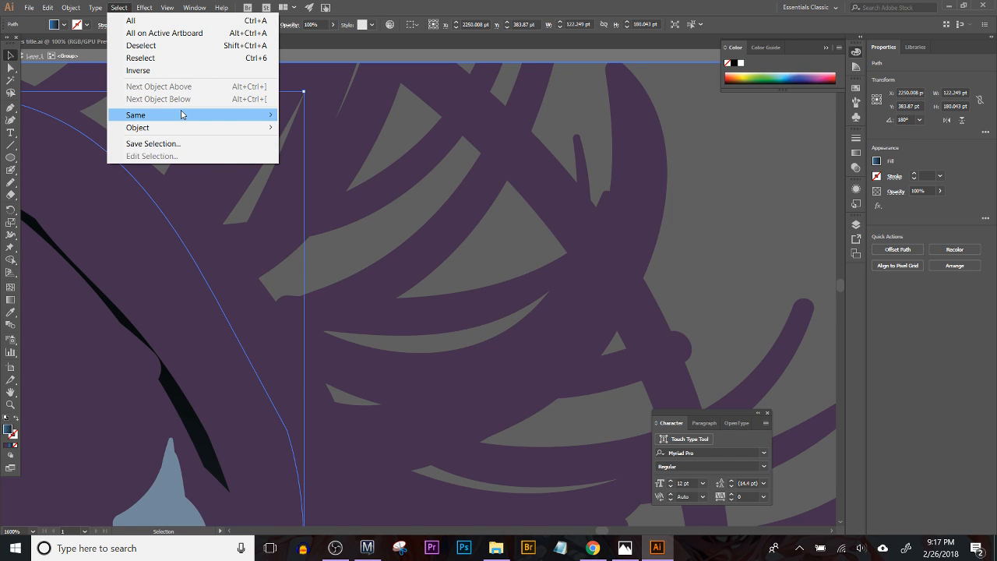
{"action": "mouse_move", "coordinate": [182, 114]}
{"action": "left_click", "coordinate": [338, 164]}
{"action": "left_click", "coordinate": [17, 315]}
{"action": "left_click", "coordinate": [253, 313]}
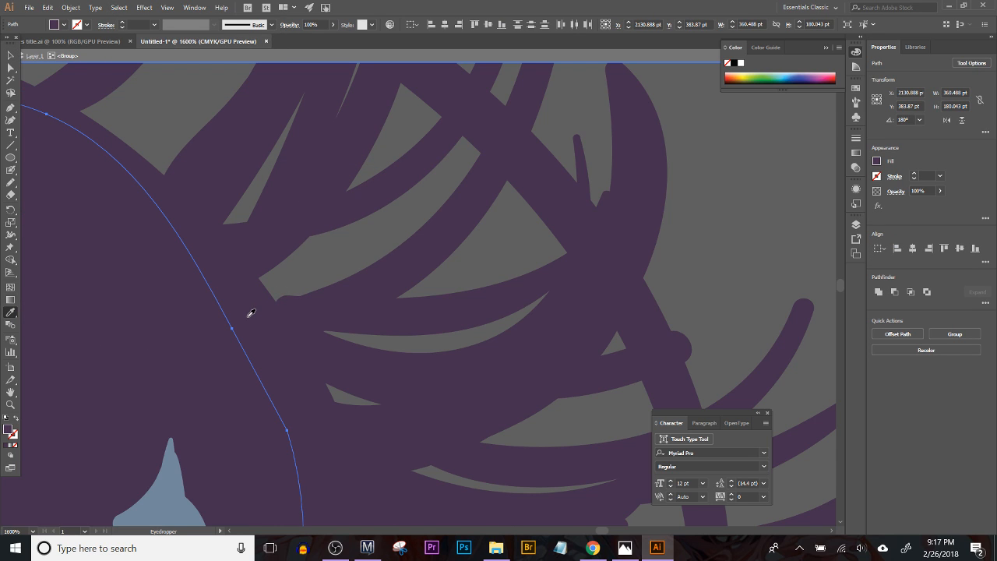
{"action": "key", "text": "ctrl+minus"}
{"action": "key", "text": "ctrl+minus"}
{"action": "key", "text": "ctrl+minus"}
{"action": "key", "text": "ctrl+minus"}
{"action": "key", "text": "ctrl+minus"}
{"action": "key", "text": "ctrl+minus"}
{"action": "key", "text": "ctrl+minus"}
{"action": "key", "text": "ctrl+minus"}
{"action": "key", "text": "ctrl+minus"}
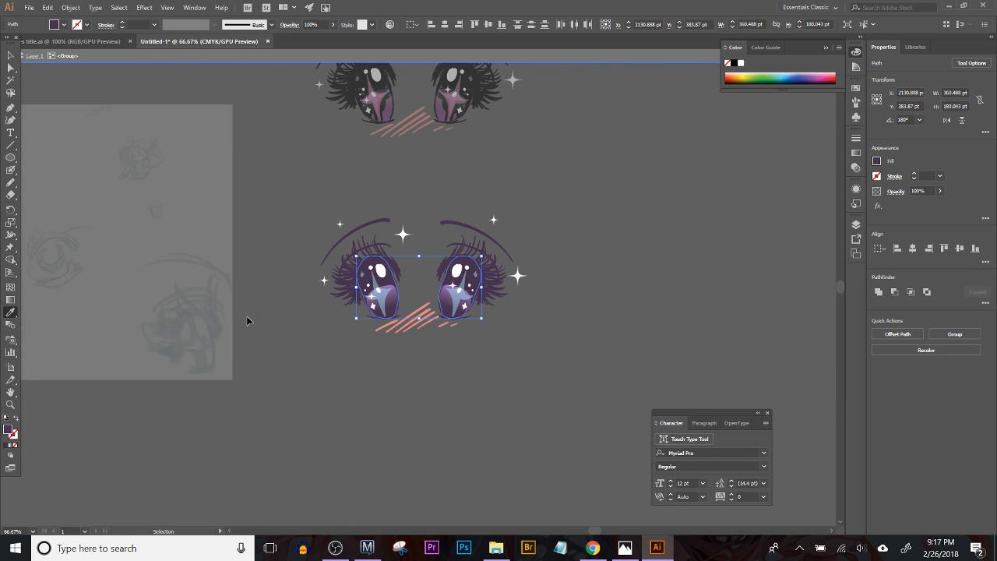
{"action": "key", "text": "ctrl+plus"}
{"action": "key", "text": "ctrl+plus"}
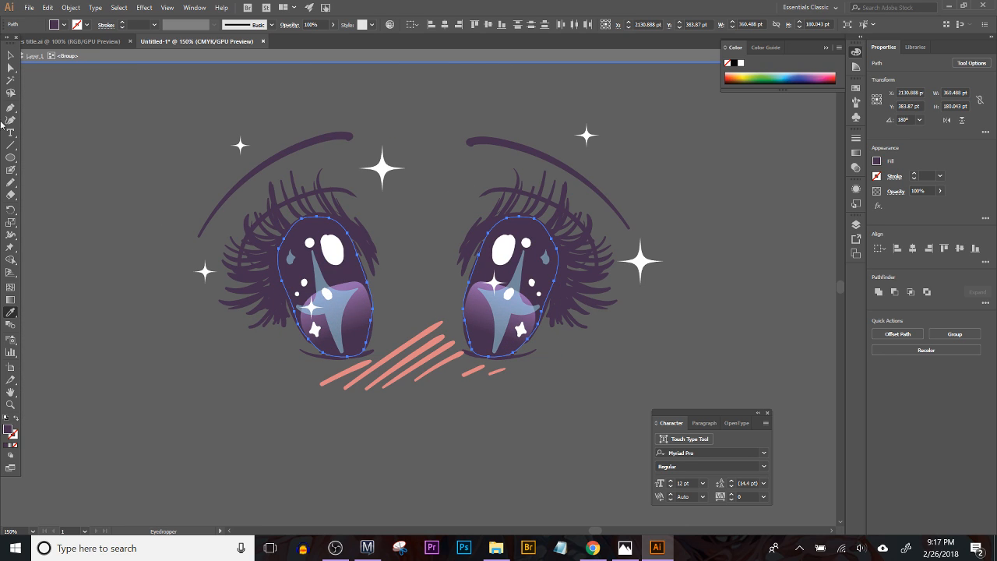
{"action": "left_click", "coordinate": [11, 55]}
{"action": "left_click", "coordinate": [127, 220]}
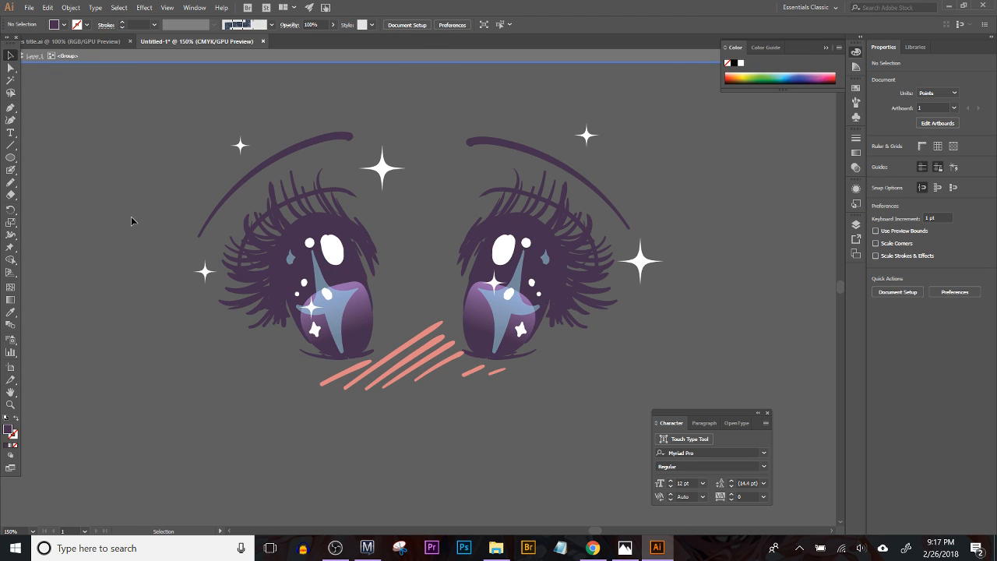
Step: Undo the dark purple fill on the iris shapes and leave the artwork deselected
{"action": "left_click_drag", "start_coordinate": [241, 278], "coordinate": [243, 308]}
{"action": "left_click_drag", "start_coordinate": [150, 123], "coordinate": [811, 492]}
{"action": "left_click_drag", "start_coordinate": [516, 477], "coordinate": [543, 482]}
{"action": "left_click", "coordinate": [595, 475]}
{"action": "key", "text": "ctrl+z"}
{"action": "key", "text": "ctrl+z"}
{"action": "left_click", "coordinate": [597, 477]}
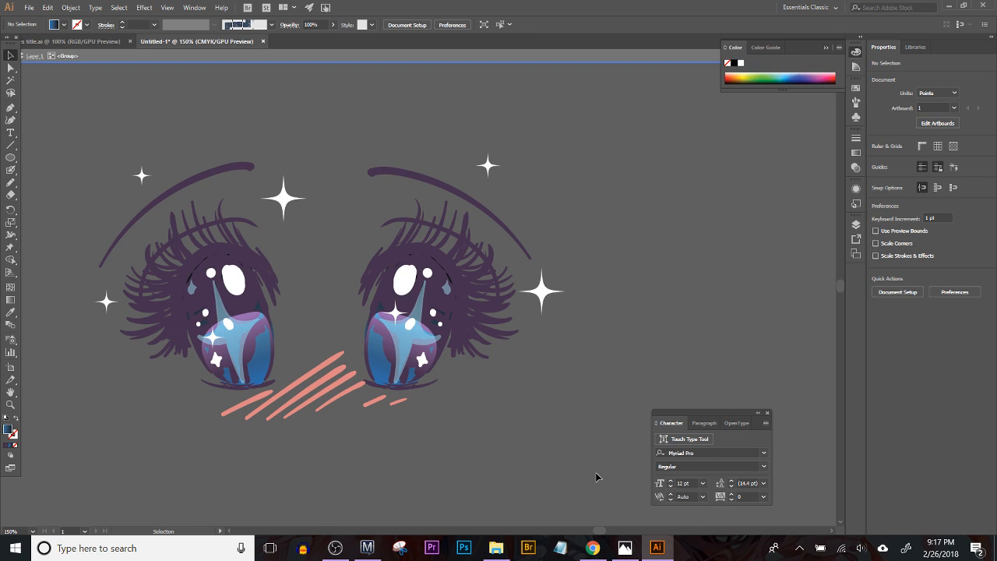
{"action": "key", "text": "ctrl+a"}
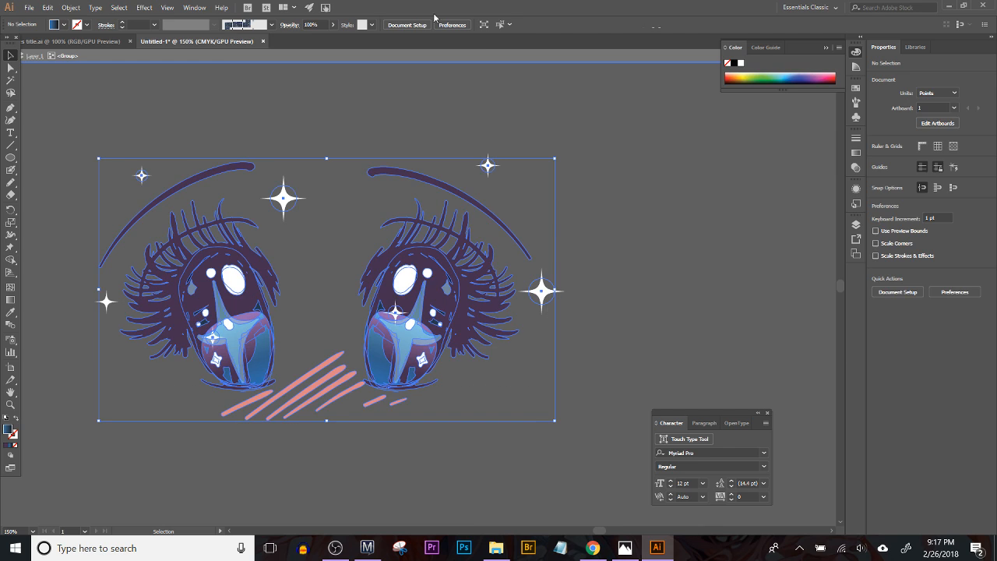
{"action": "left_click", "coordinate": [390, 26]}
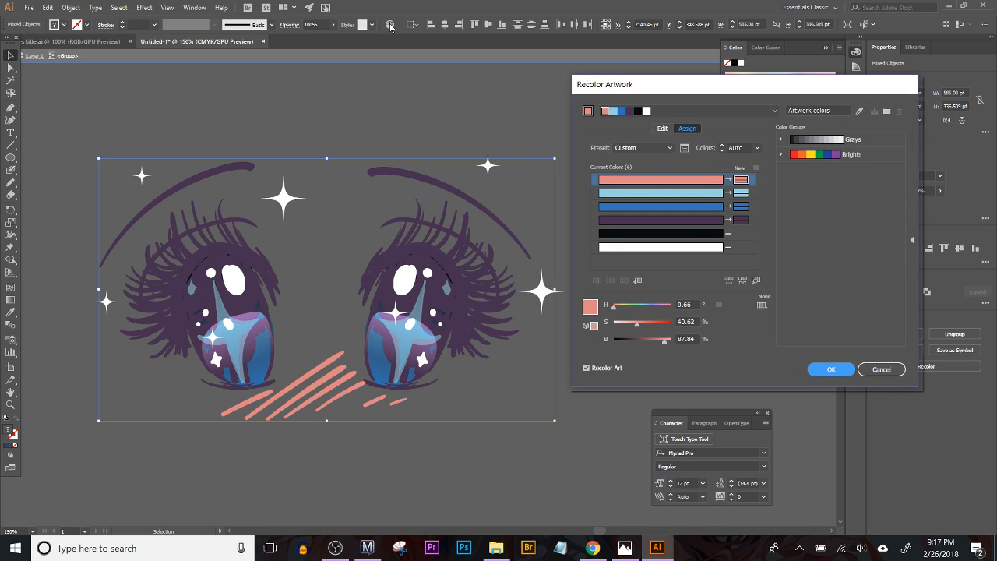
{"action": "left_click", "coordinate": [895, 371]}
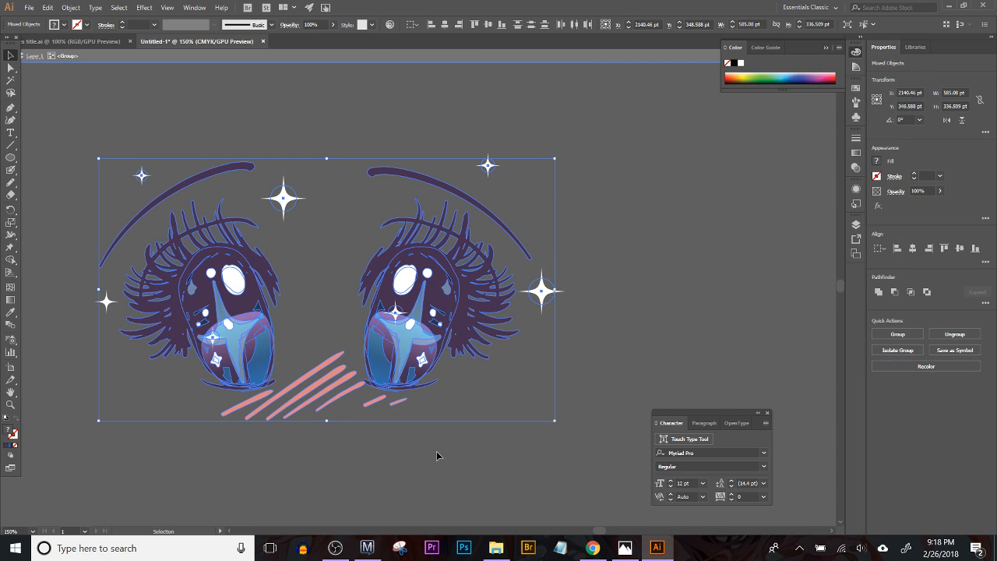
{"action": "left_click", "coordinate": [439, 456]}
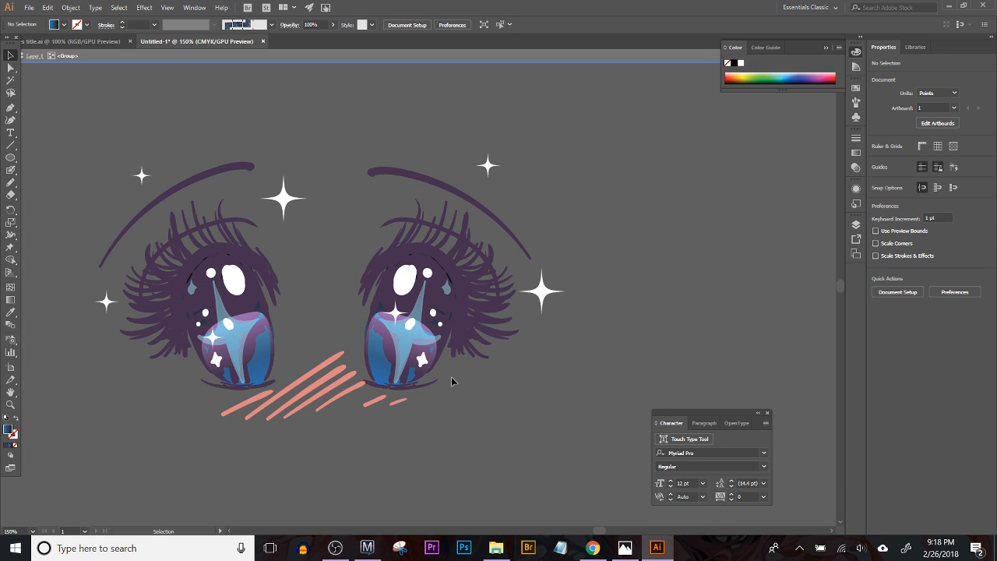
Step: Adjust the black end color of the right iris shape's gradient to 32% yellow and 71% black
{"action": "key", "text": "ctrl+equal"}
{"action": "key", "text": "ctrl+equal"}
{"action": "key", "text": "ctrl+equal"}
{"action": "key", "text": "ctrl+equal"}
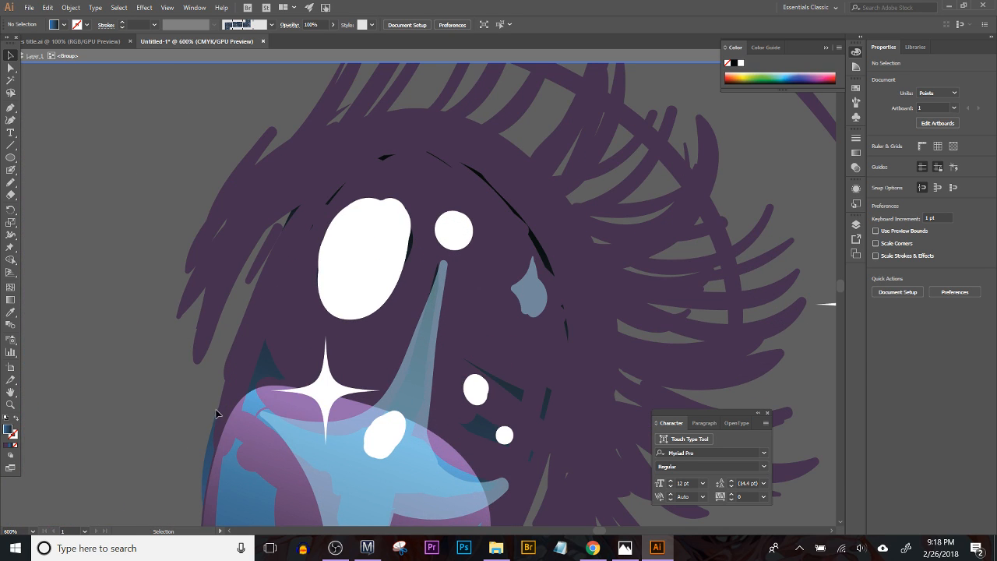
{"action": "left_click", "coordinate": [266, 359]}
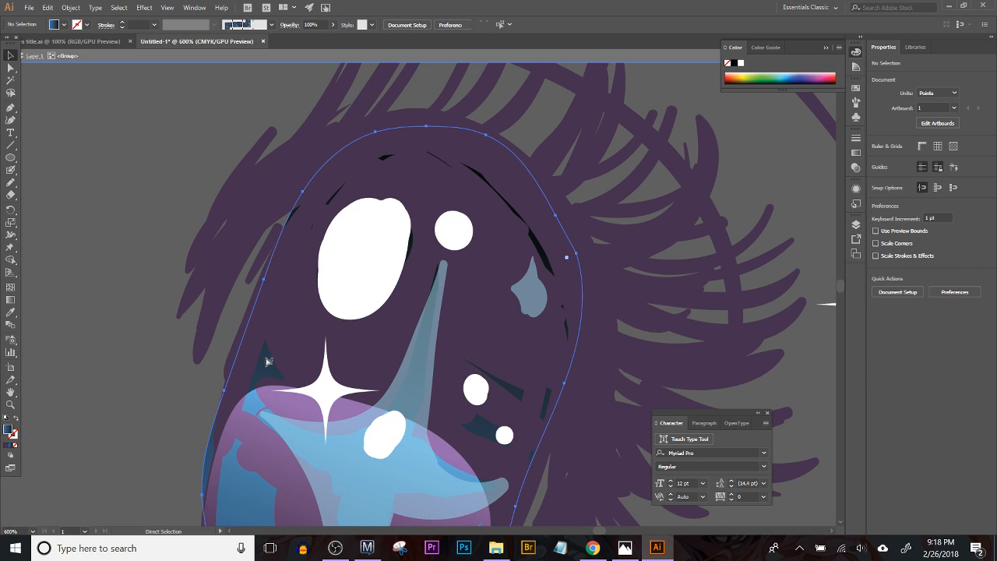
{"action": "left_click", "coordinate": [856, 153]}
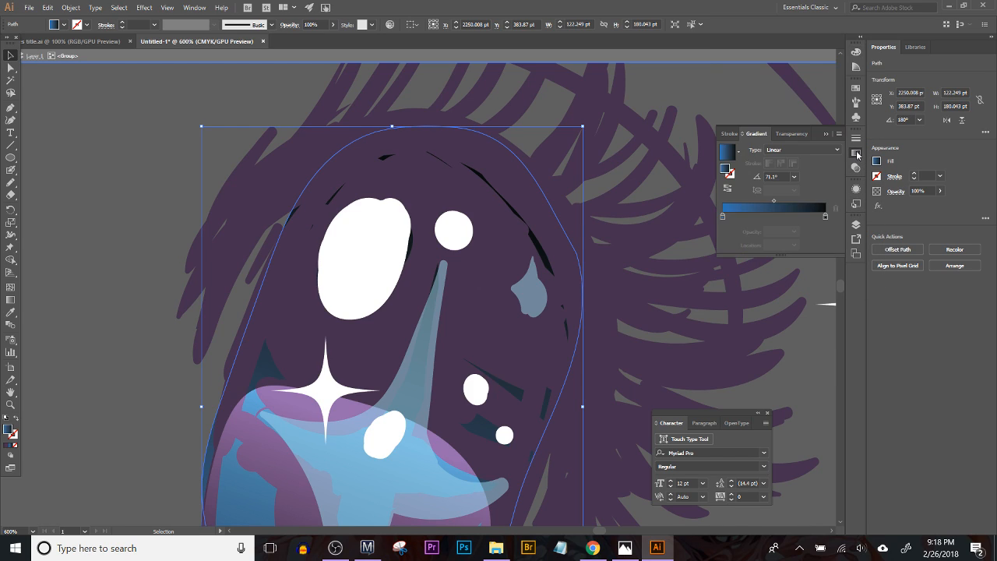
{"action": "double_click", "coordinate": [825, 216]}
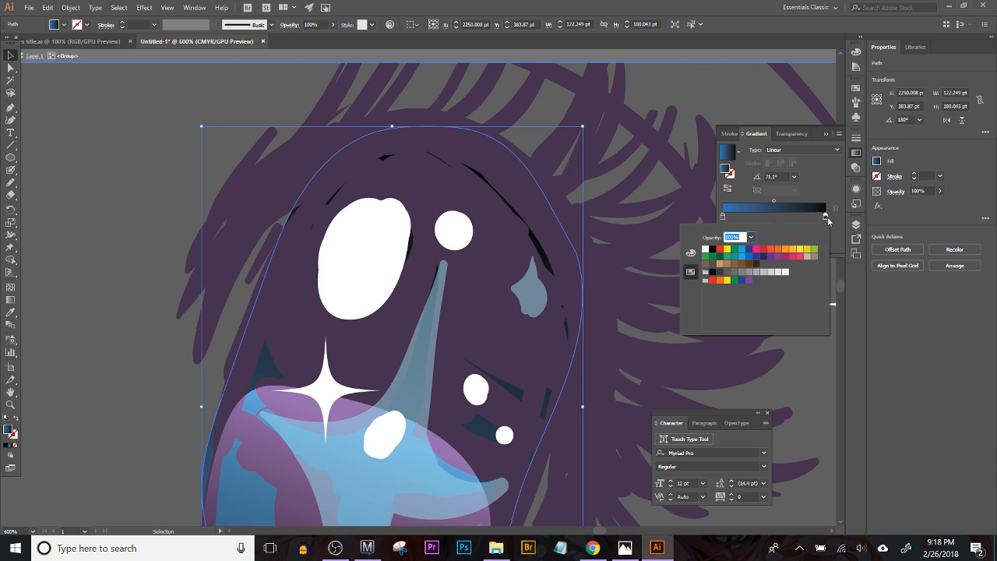
{"action": "left_click", "coordinate": [691, 253]}
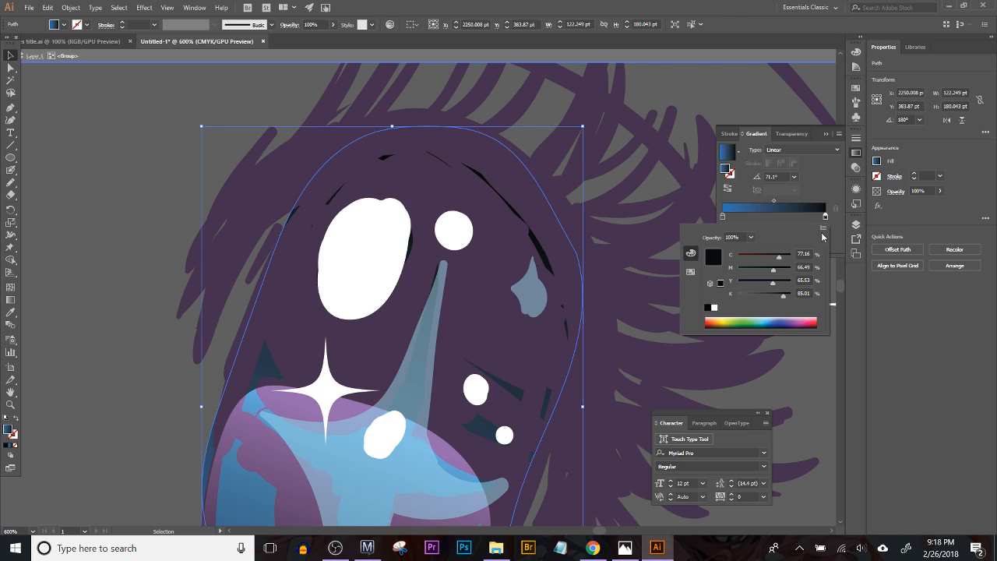
{"action": "left_click_drag", "start_coordinate": [785, 298], "coordinate": [755, 285]}
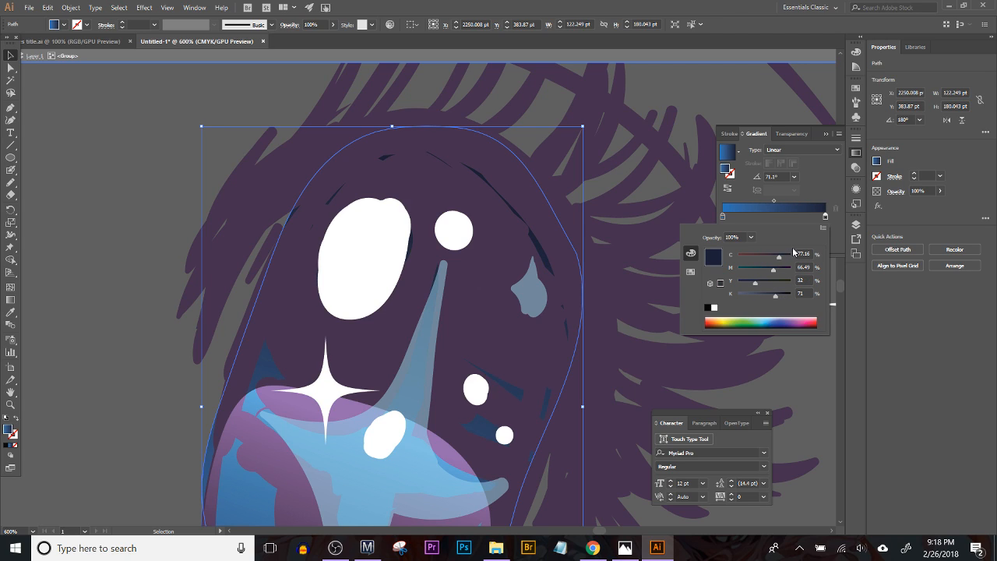
Step: Switch the gradient's dark end color to HSB and set hue 246, saturation 82 and brightness 26
{"action": "left_click", "coordinate": [823, 228]}
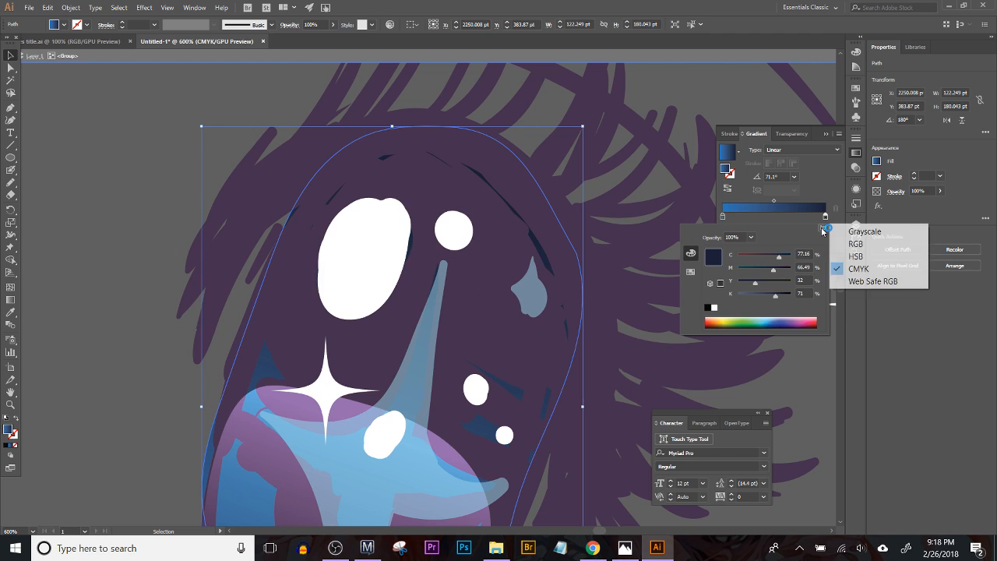
{"action": "left_click", "coordinate": [854, 257]}
{"action": "left_click", "coordinate": [778, 292]}
{"action": "mouse_move", "coordinate": [778, 292]}
{"action": "left_mouse_down"}
{"action": "mouse_move", "coordinate": [768, 292]}
{"action": "mouse_move", "coordinate": [780, 274]}
{"action": "mouse_move", "coordinate": [752, 293]}
{"action": "mouse_move", "coordinate": [784, 275]}
{"action": "left_mouse_up"}
{"action": "left_click", "coordinate": [774, 258]}
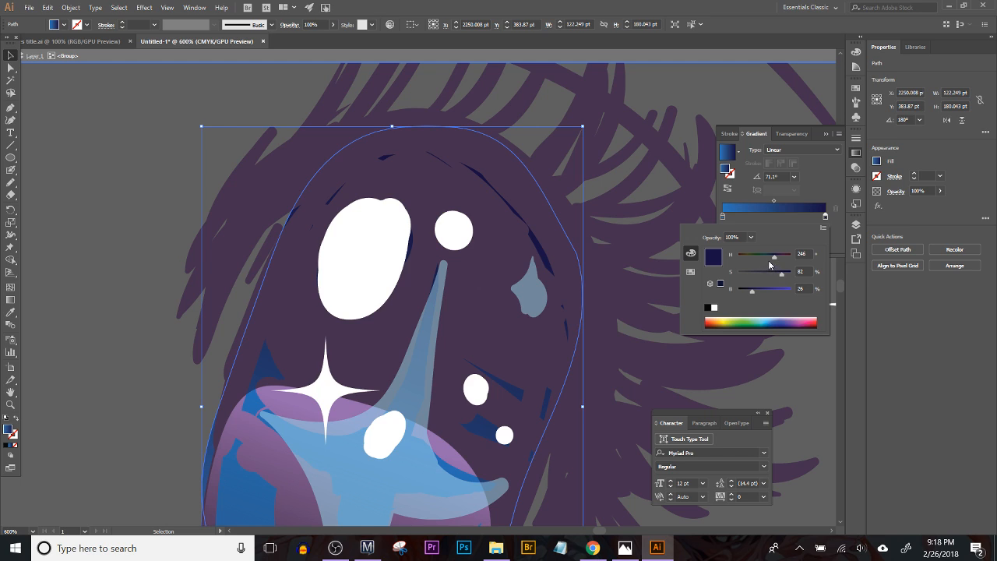
Step: Copy the right iris's blue-to-navy gradient onto the left iris shape with the Eyedropper, and deselect it
{"action": "left_click", "coordinate": [36, 214]}
{"action": "left_click_drag", "start_coordinate": [107, 188], "coordinate": [655, 143]}
{"action": "left_click", "coordinate": [320, 320]}
{"action": "left_click_drag", "start_coordinate": [487, 306], "coordinate": [196, 357]}
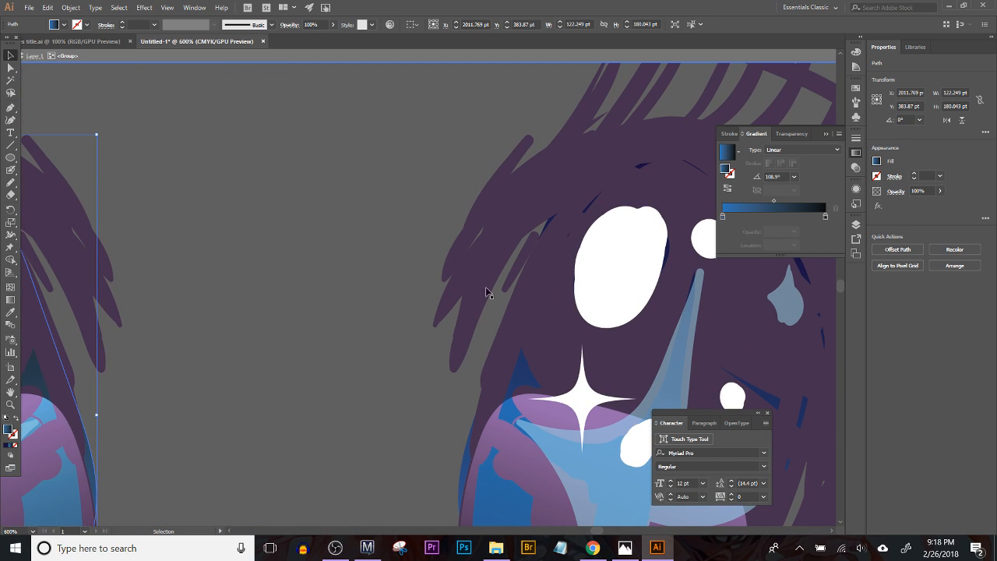
{"action": "left_click", "coordinate": [10, 312]}
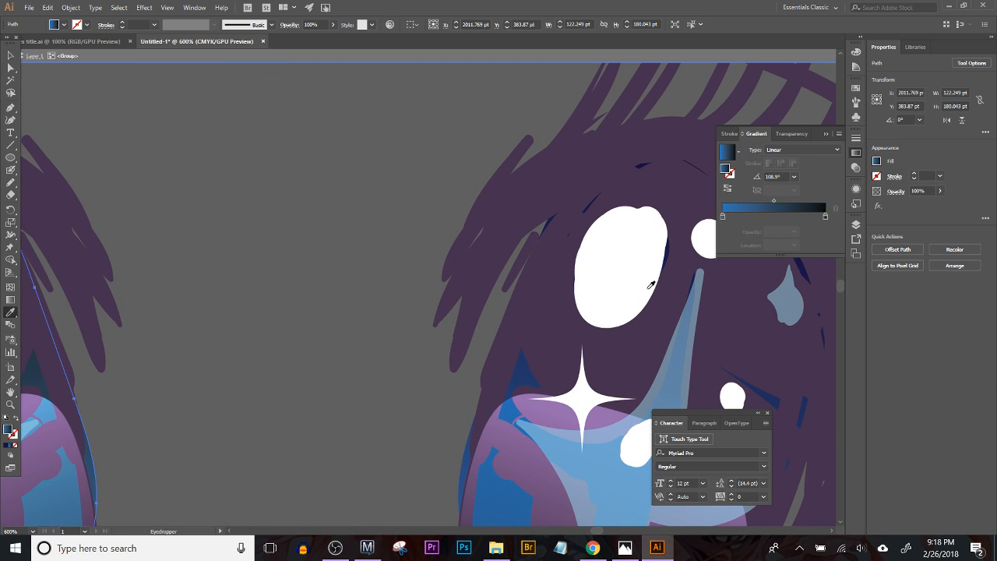
{"action": "left_click_drag", "start_coordinate": [651, 282], "coordinate": [428, 305]}
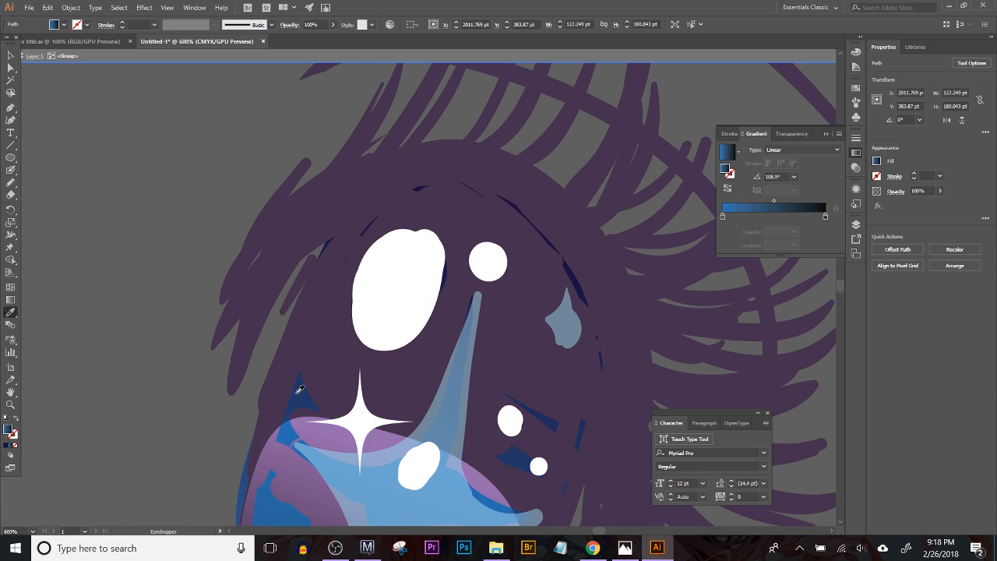
{"action": "left_click", "coordinate": [299, 388]}
{"action": "left_click", "coordinate": [10, 55]}
{"action": "left_click", "coordinate": [142, 160]}
Step: Recolor the blue eyes artwork, replacing the dark purple line color with the navy already used in the irises
{"action": "key", "text": "ctrl+minus"}
{"action": "key", "text": "ctrl+minus"}
{"action": "key", "text": "ctrl+minus"}
{"action": "key", "text": "ctrl+minus"}
{"action": "key", "text": "ctrl+minus"}
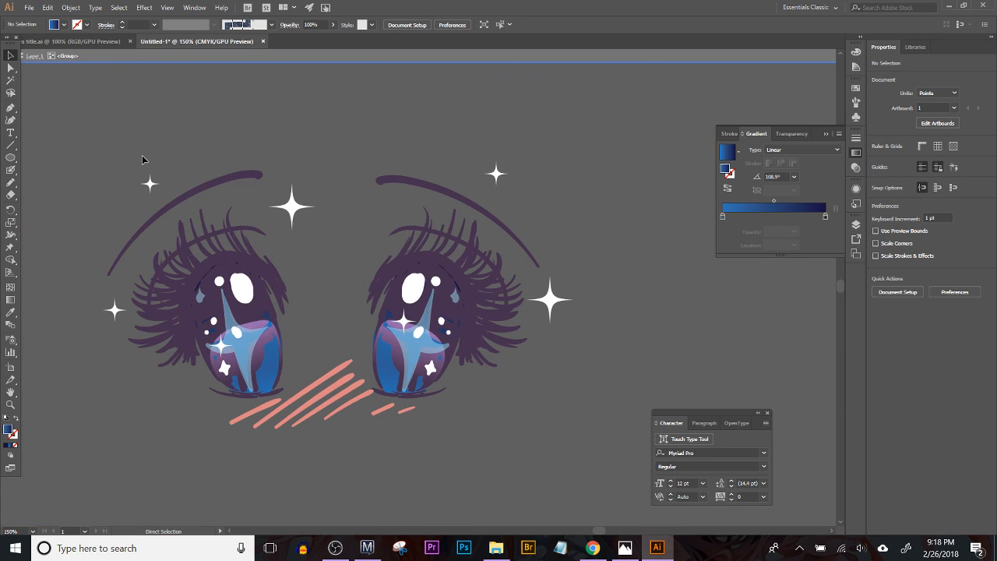
{"action": "left_click", "coordinate": [348, 361]}
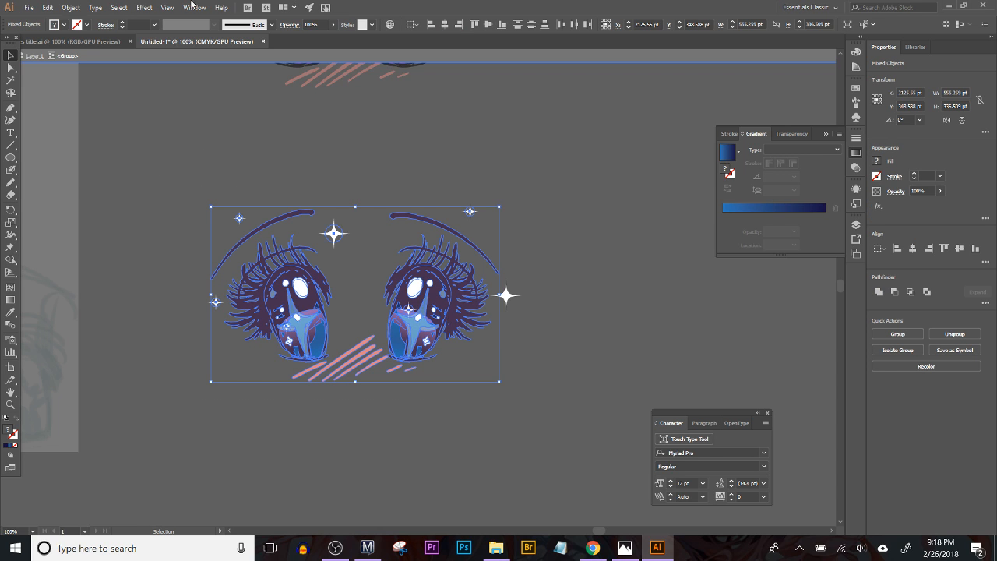
{"action": "left_click", "coordinate": [390, 25]}
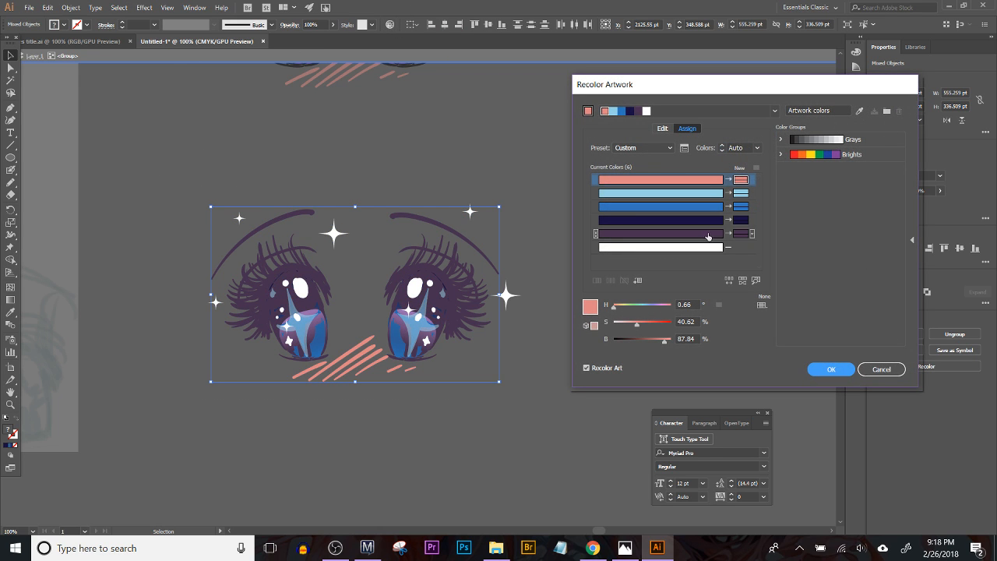
{"action": "left_click_drag", "start_coordinate": [713, 223], "coordinate": [742, 237]}
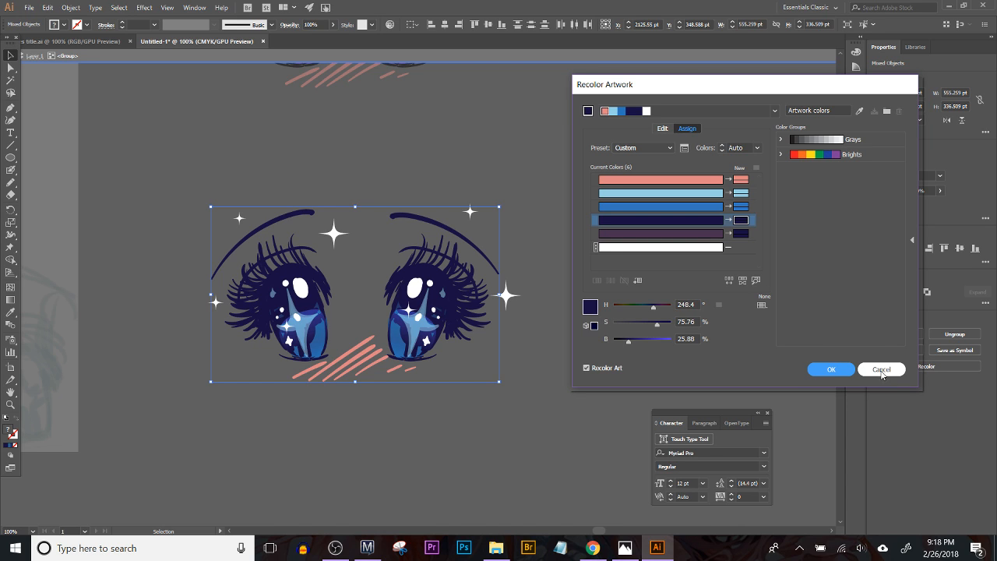
{"action": "left_click", "coordinate": [833, 371]}
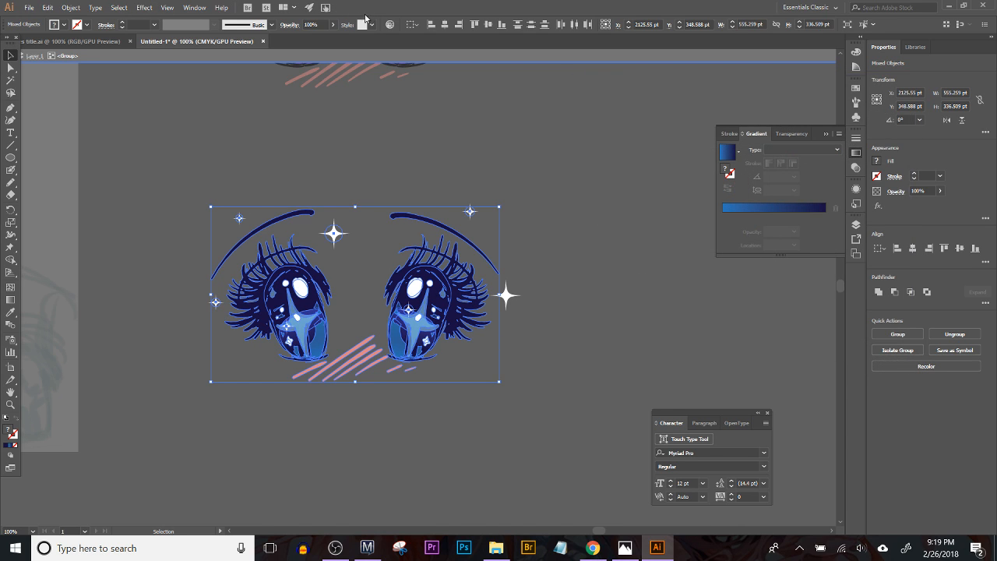
Step: Shift the navy color of the eyes slightly toward purple with Recolor Artwork, and deselect the artwork
{"action": "left_click", "coordinate": [389, 24]}
{"action": "left_click", "coordinate": [746, 224]}
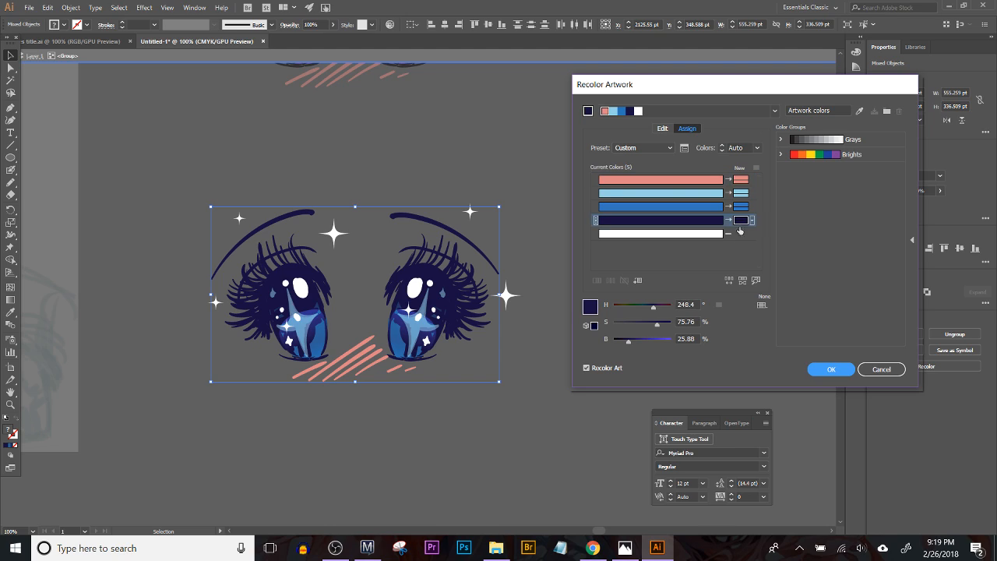
{"action": "left_click_drag", "start_coordinate": [654, 309], "coordinate": [653, 309]}
{"action": "left_click", "coordinate": [832, 368]}
{"action": "left_click", "coordinate": [446, 408]}
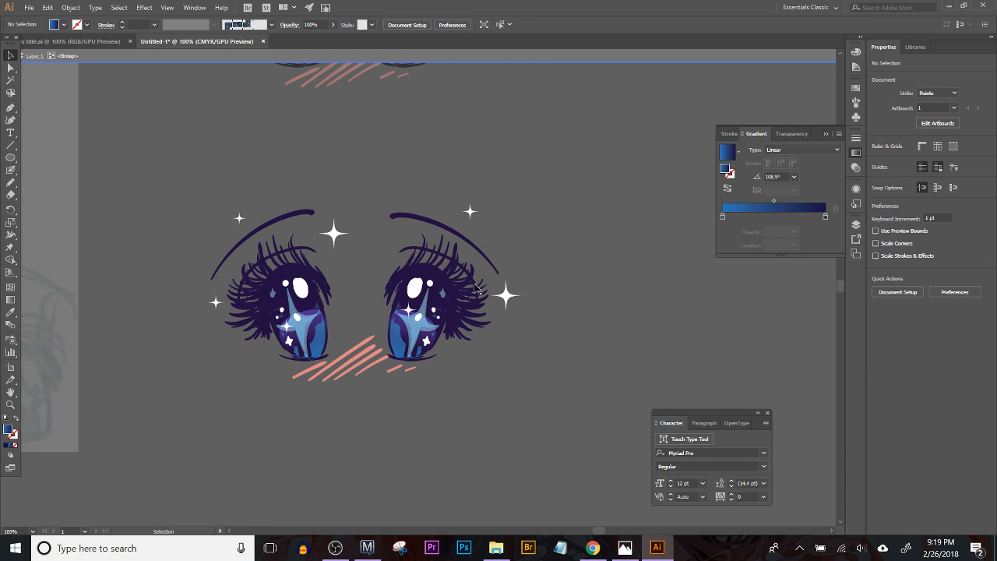
Step: Select the blue eyes with all their sparkles and recolor the pink blush strokes to hue 352, leaving nothing selected
{"action": "left_click_drag", "start_coordinate": [472, 289], "coordinate": [498, 329]}
{"action": "left_click", "coordinate": [360, 411]}
{"action": "left_click", "coordinate": [447, 443]}
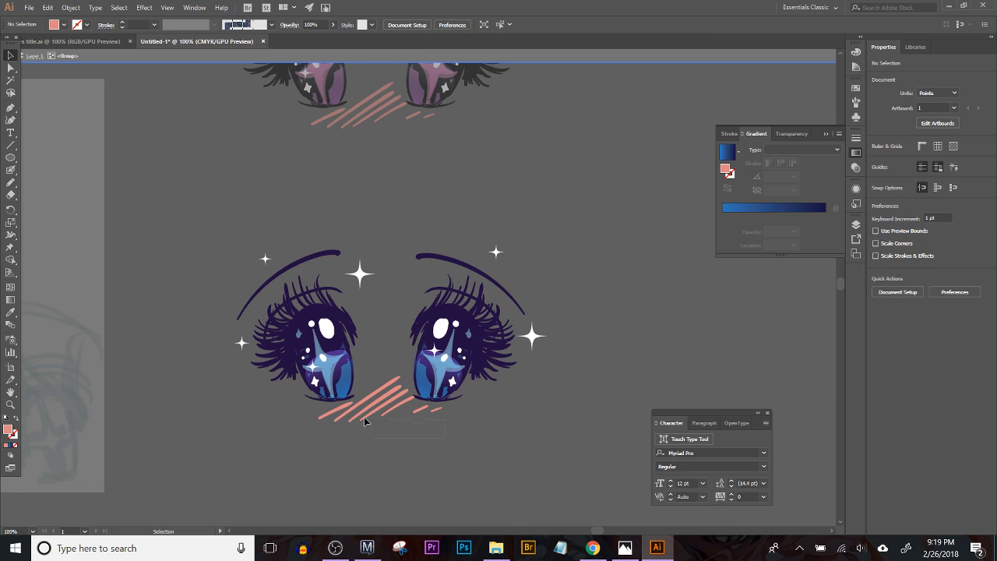
{"action": "left_click", "coordinate": [329, 412]}
{"action": "left_click_drag", "start_coordinate": [241, 187], "coordinate": [560, 473]}
{"action": "left_click", "coordinate": [388, 25]}
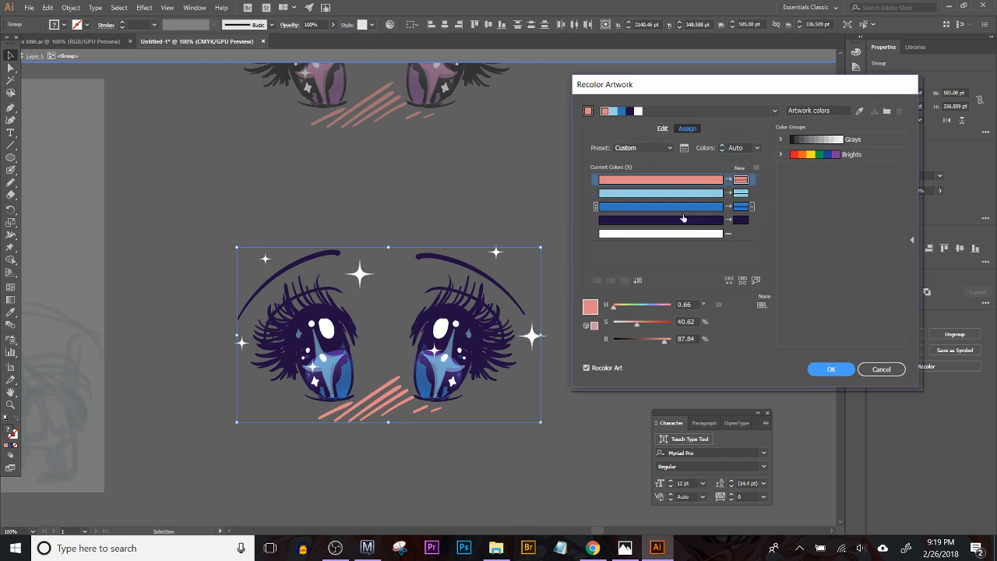
{"action": "left_click_drag", "start_coordinate": [616, 309], "coordinate": [670, 309]}
{"action": "left_click", "coordinate": [830, 369]}
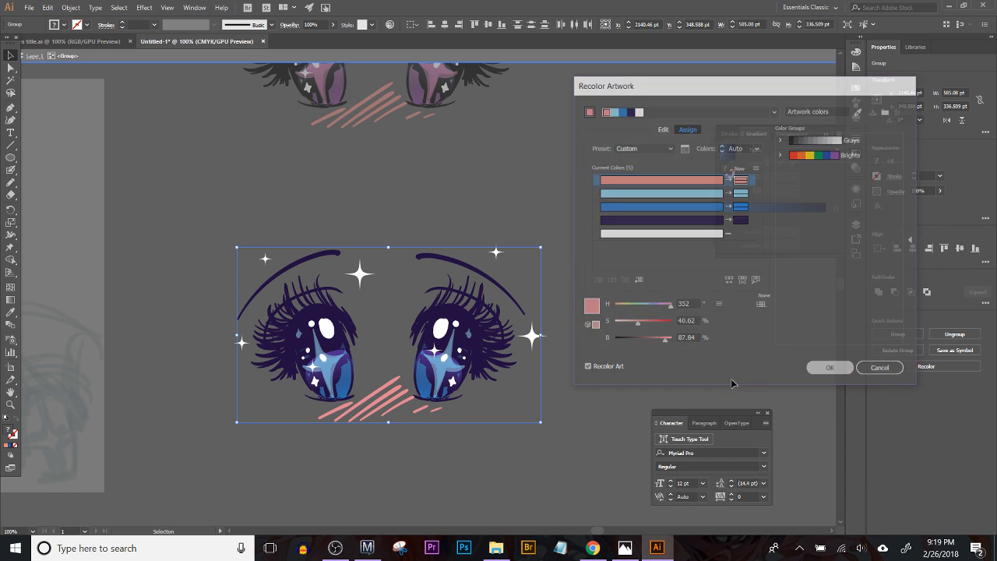
{"action": "left_click", "coordinate": [575, 243]}
Step: Compare the recolored blue eyes with the original black and purple pair
{"action": "key", "text": "ctrl+minus"}
{"action": "key", "text": "ctrl+minus"}
{"action": "key", "text": "ctrl+minus"}
{"action": "key", "text": "ctrl+minus"}
{"action": "key", "text": "ctrl+minus"}
{"action": "key", "text": "ctrl+minus"}
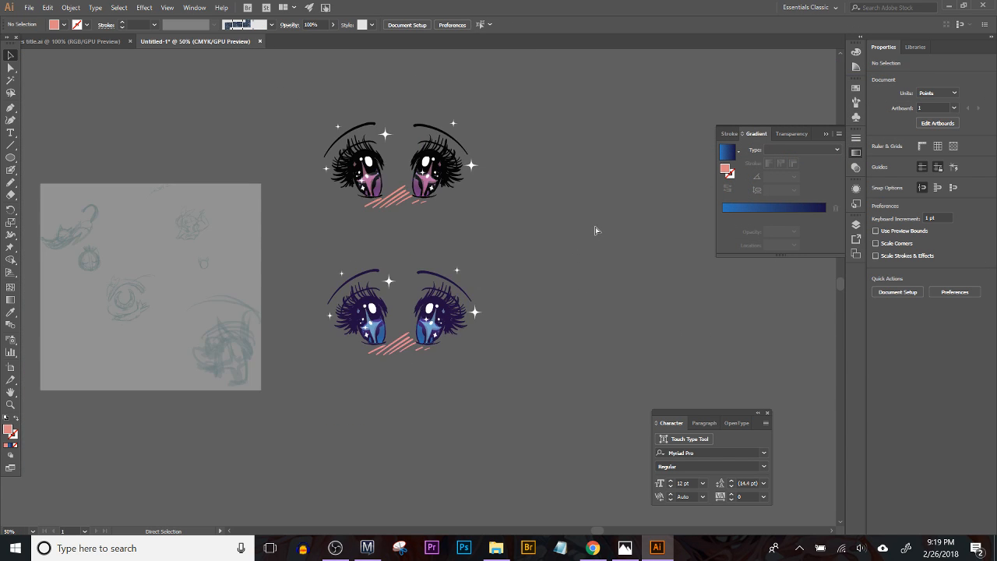
{"action": "key", "text": "ctrl+plus"}
{"action": "key", "text": "ctrl+plus"}
{"action": "key", "text": "ctrl+plus"}
{"action": "key", "text": "ctrl+plus"}
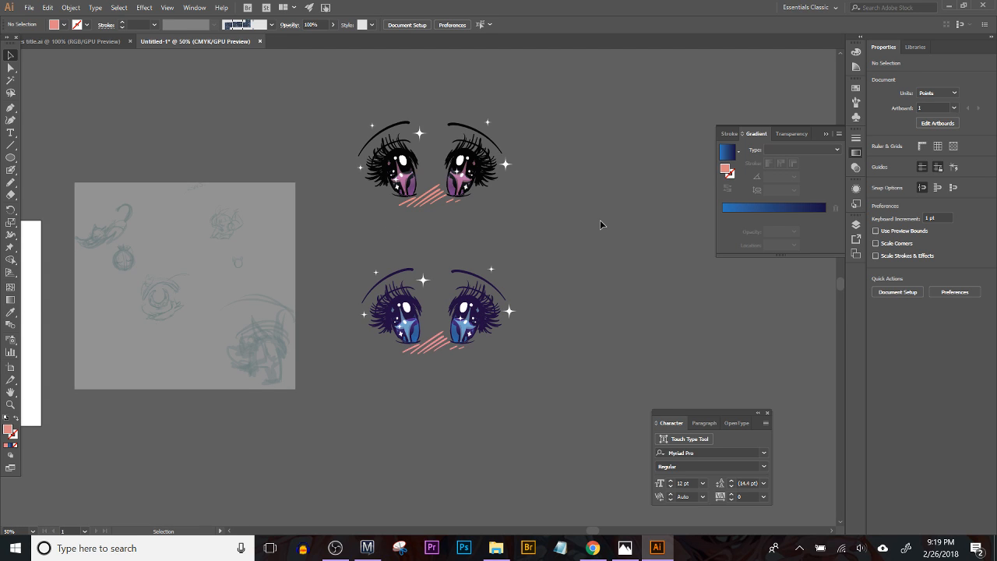
Step: Start saving the document as merch_designs_feb2018 in Adobe Illustrator format and browse to the Projects folder
{"action": "key", "text": "ctrl+s"}
{"action": "type", "text": "merch_designs_feb2018"}
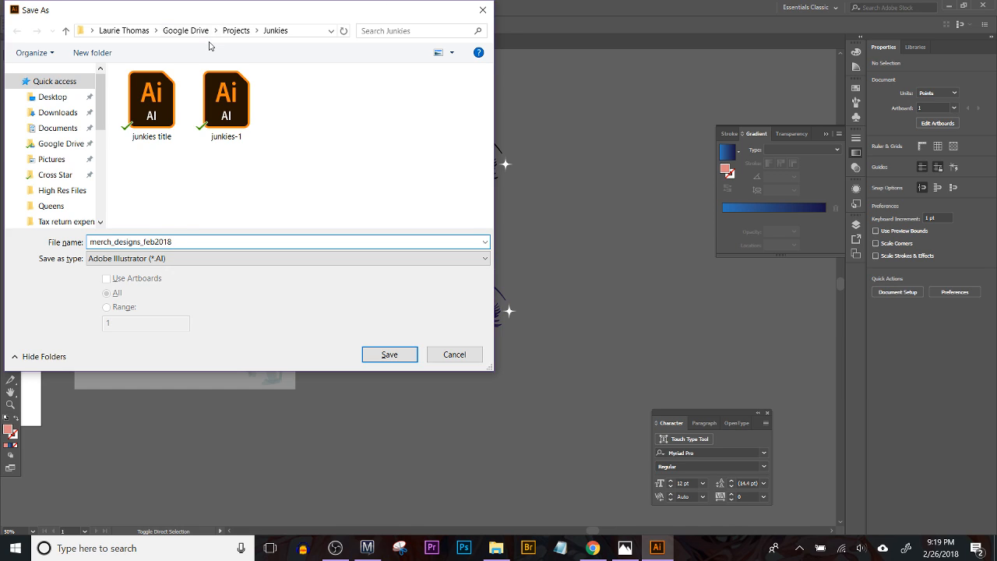
{"action": "left_click", "coordinate": [236, 32]}
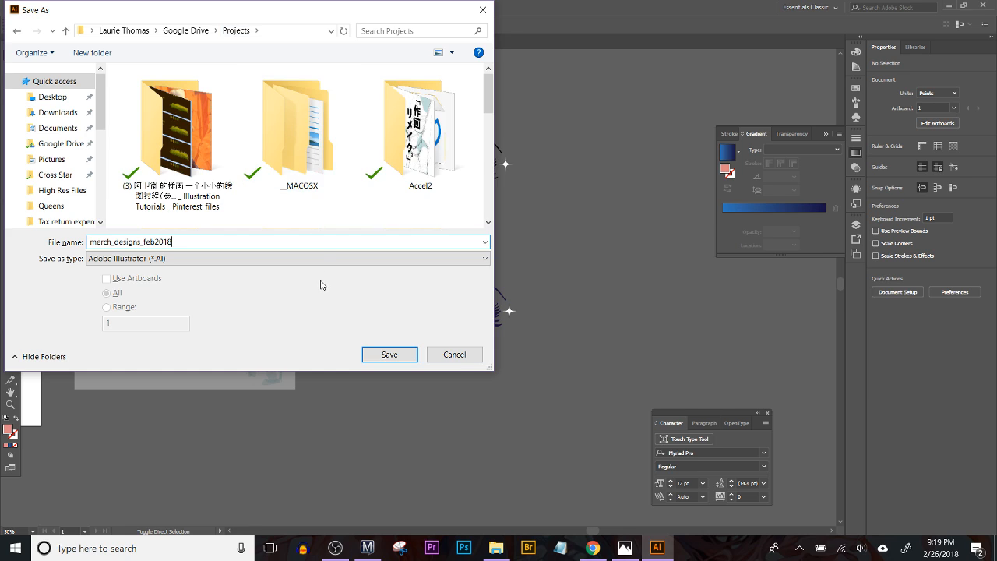
{"action": "scroll", "coordinate": [408, 171], "scroll_direction": "down", "scroll_amount": 3}
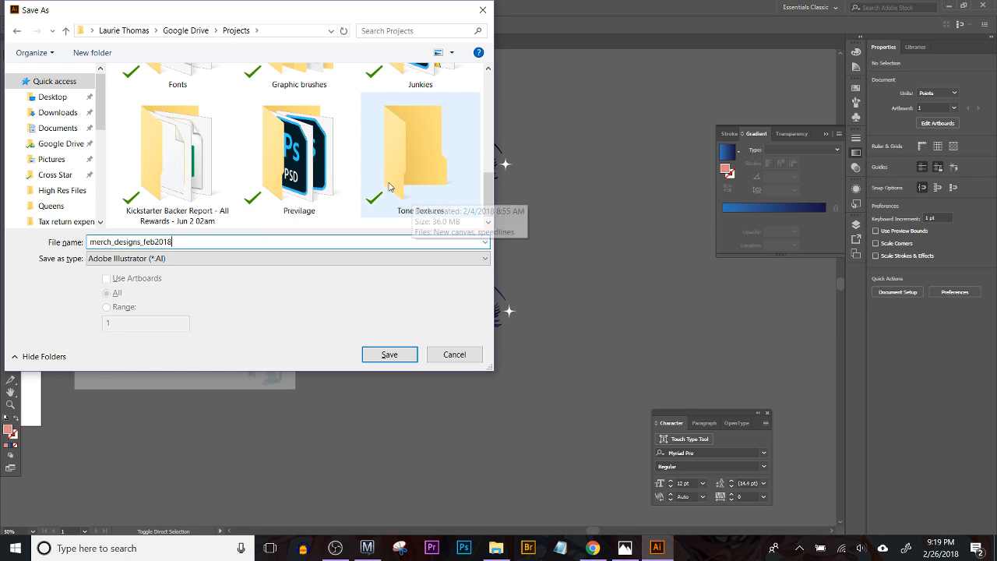
{"action": "left_click_drag", "start_coordinate": [653, 484], "coordinate": [677, 510]}
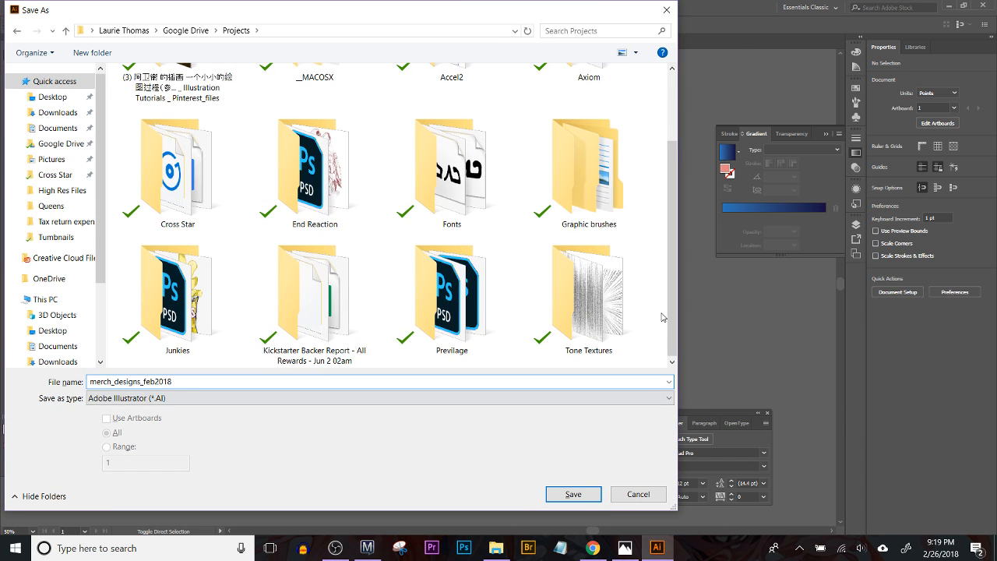
Step: Create a folder named Amazon Merch inside the Projects folder
{"action": "right_click", "coordinate": [661, 312]}
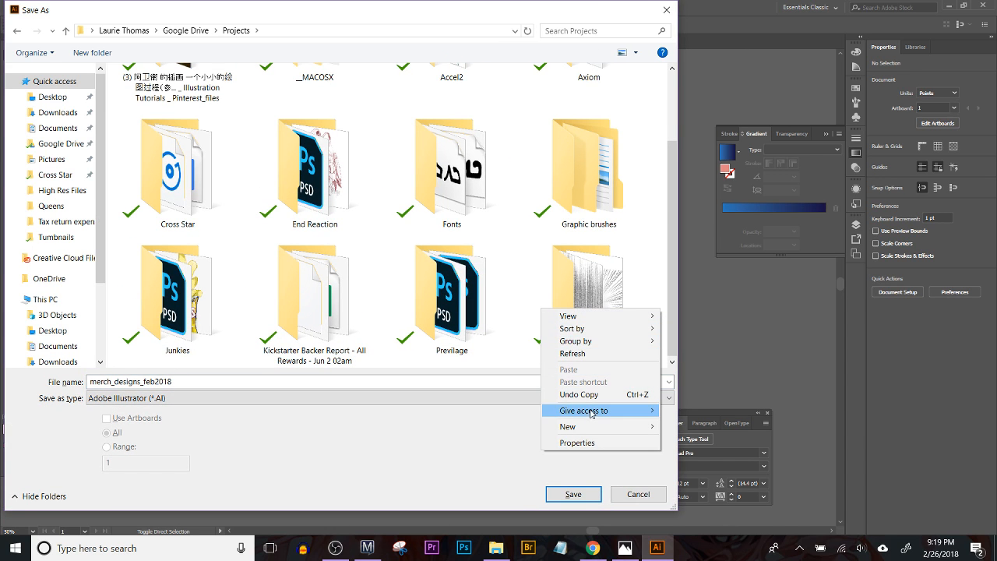
{"action": "mouse_move", "coordinate": [592, 425]}
{"action": "left_click", "coordinate": [505, 427]}
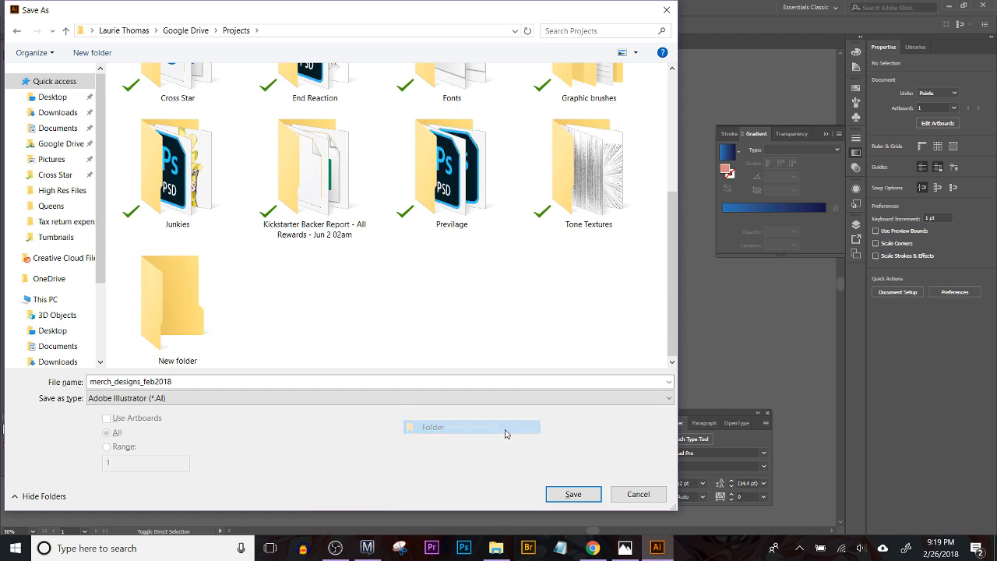
{"action": "key", "text": "Return"}
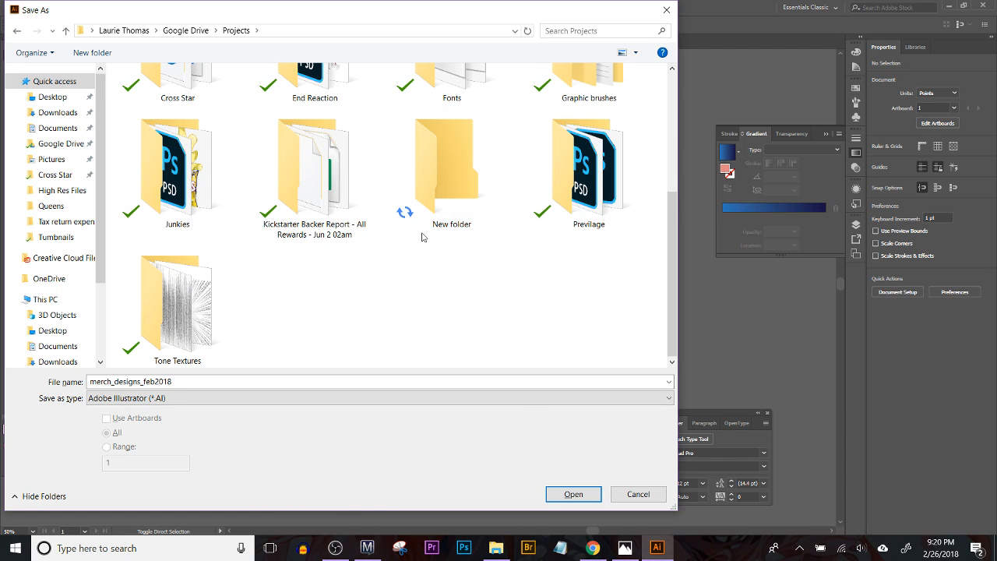
{"action": "left_click", "coordinate": [449, 225]}
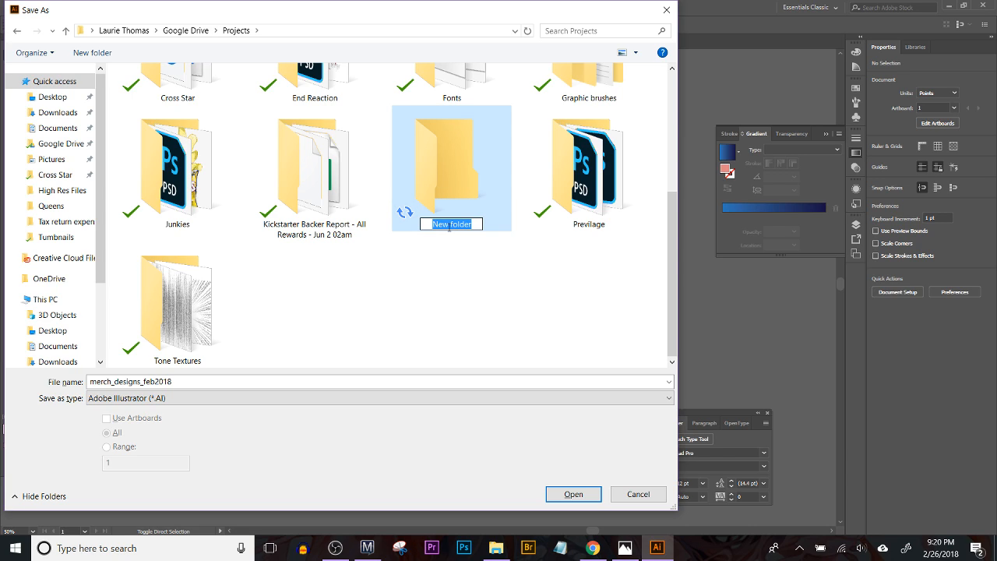
{"action": "type", "text": "Amazon Merch"}
{"action": "key", "text": "Return"}
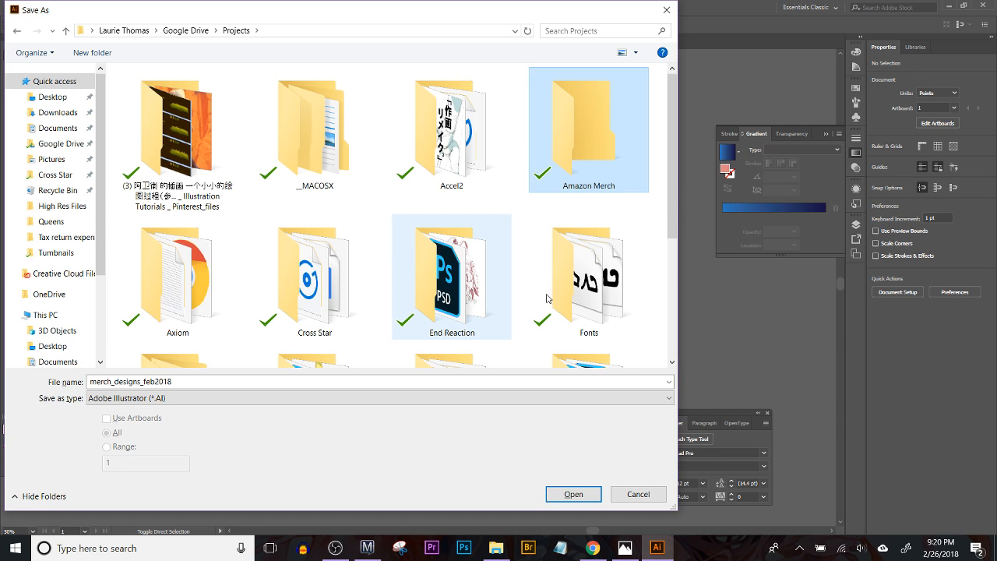
Step: Save the document in the Amazon Merch folder, accepting the Illustrator CC version and default options
{"action": "double_click", "coordinate": [596, 176]}
{"action": "left_click", "coordinate": [554, 495]}
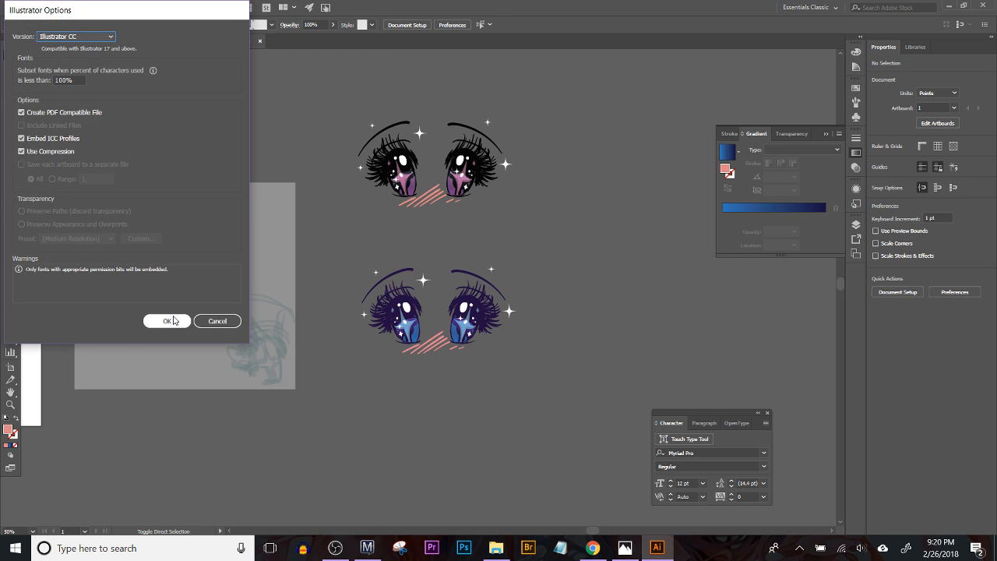
{"action": "left_click", "coordinate": [167, 322]}
Step: Switch to Manga Studio, cut the entire sketch photo from the unnamed layer, and close the program
{"action": "left_click", "coordinate": [367, 547]}
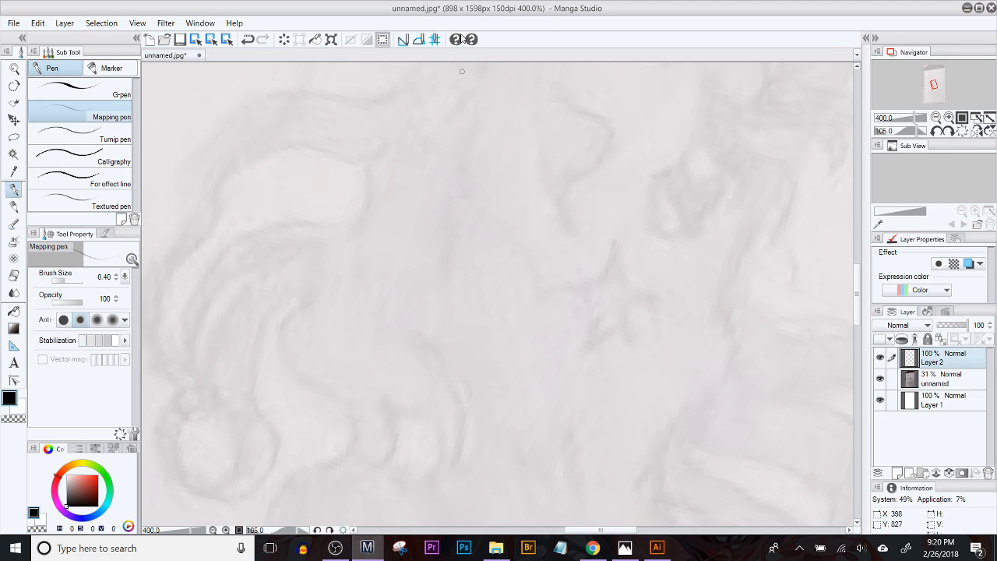
{"action": "left_click", "coordinate": [947, 378]}
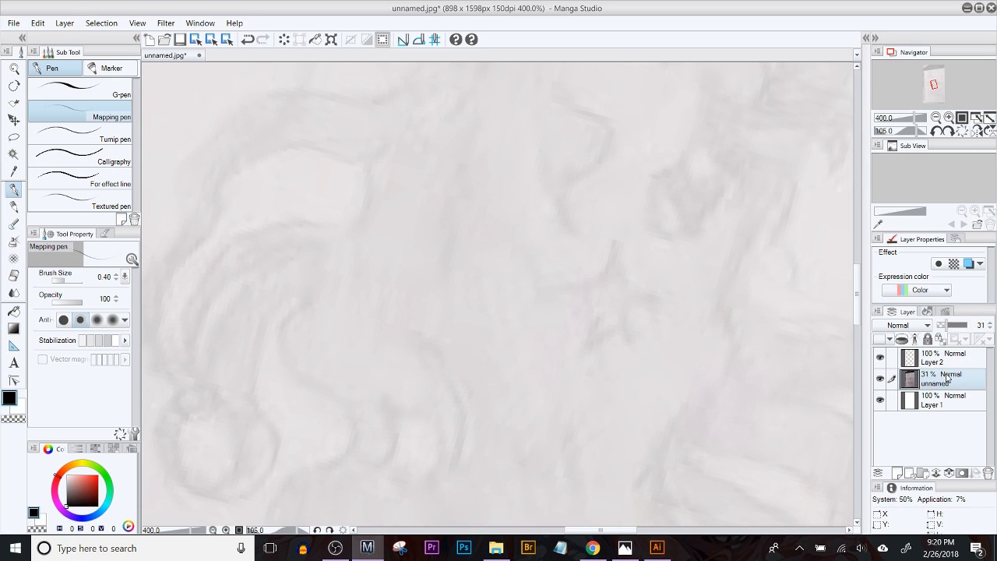
{"action": "key", "text": "ctrl+a"}
{"action": "key", "text": "Delete"}
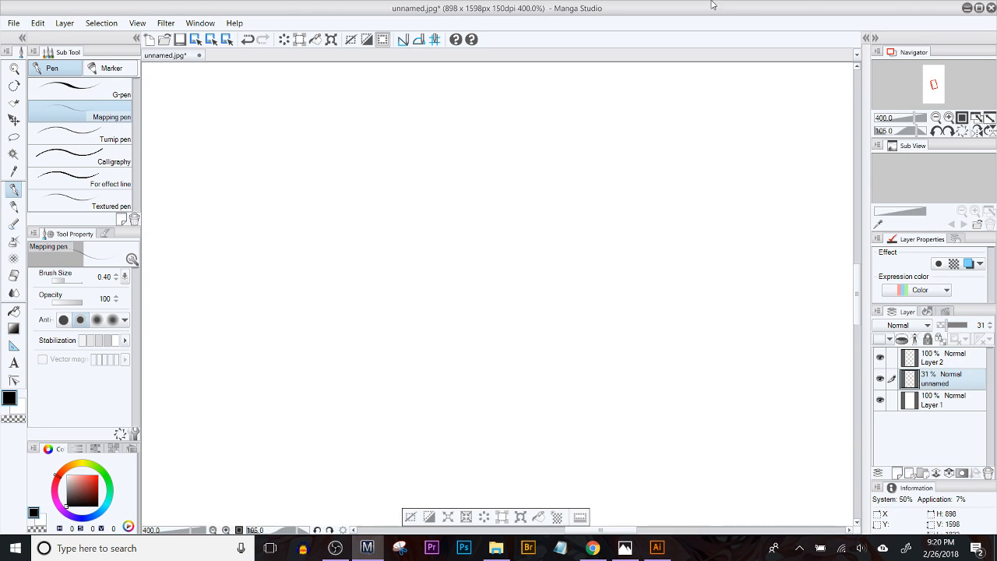
{"action": "left_click", "coordinate": [991, 8]}
{"action": "left_click", "coordinate": [510, 212]}
Step: Paste the sketch photo into the Illustrator document, place it below the gray sketch sheet, and deselect it
{"action": "mouse_move", "coordinate": [331, 465]}
{"action": "left_mouse_down"}
{"action": "mouse_move", "coordinate": [483, 304]}
{"action": "mouse_move", "coordinate": [400, 170]}
{"action": "left_mouse_up"}
{"action": "key", "text": "ctrl+v"}
{"action": "mouse_move", "coordinate": [454, 260]}
{"action": "left_mouse_down"}
{"action": "mouse_move", "coordinate": [298, 341]}
{"action": "mouse_move", "coordinate": [137, 449]}
{"action": "left_mouse_up"}
{"action": "mouse_move", "coordinate": [316, 334]}
{"action": "left_mouse_down"}
{"action": "mouse_move", "coordinate": [361, 446]}
{"action": "mouse_move", "coordinate": [530, 416]}
{"action": "left_mouse_up"}
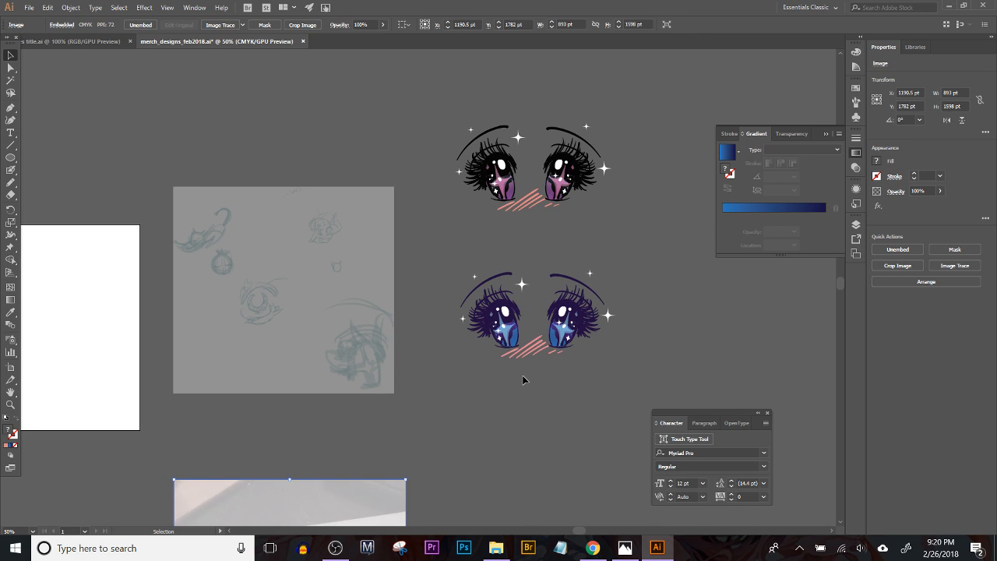
{"action": "left_click_drag", "start_coordinate": [349, 382], "coordinate": [553, 343]}
{"action": "left_click", "coordinate": [329, 311]}
Step: Move the blue eyes group onto the middle of the white artboard
{"action": "left_click_drag", "start_coordinate": [510, 295], "coordinate": [491, 306]}
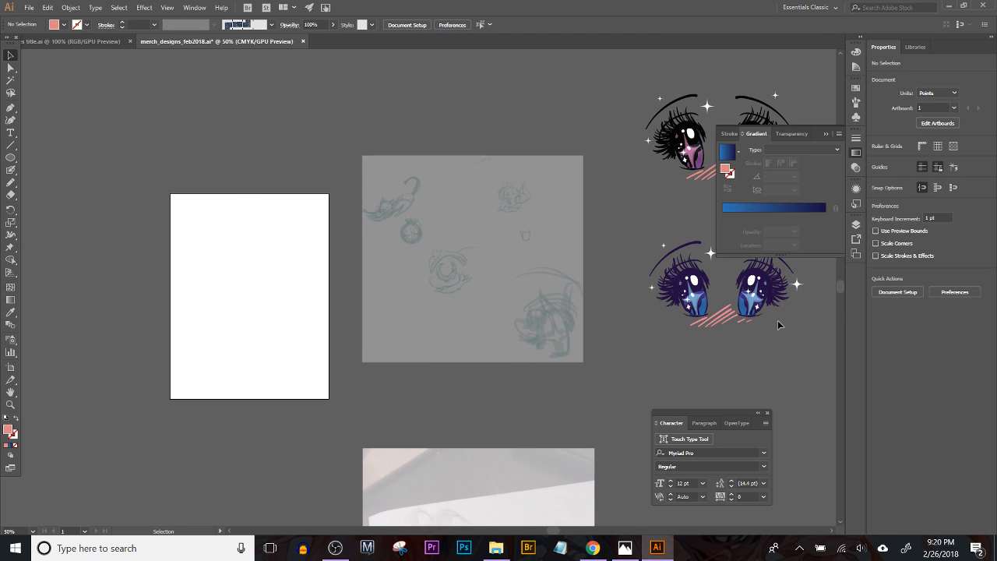
{"action": "left_click", "coordinate": [708, 305]}
{"action": "left_click_drag", "start_coordinate": [671, 382], "coordinate": [605, 414]}
{"action": "left_click_drag", "start_coordinate": [656, 333], "coordinate": [180, 350]}
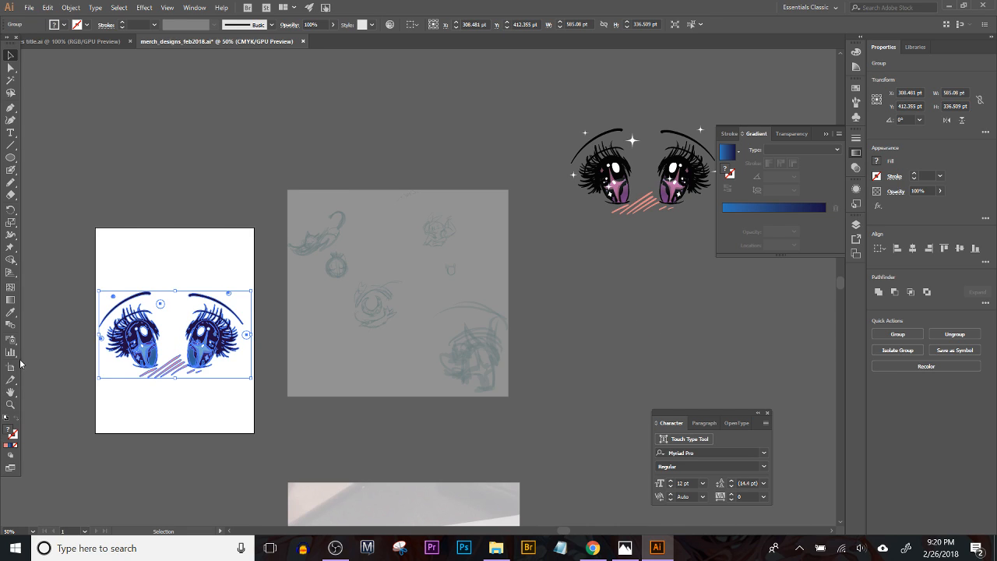
Step: Set the artboard's width to 1008 pt, leave artboard editing, and deselect everything
{"action": "left_click", "coordinate": [10, 366]}
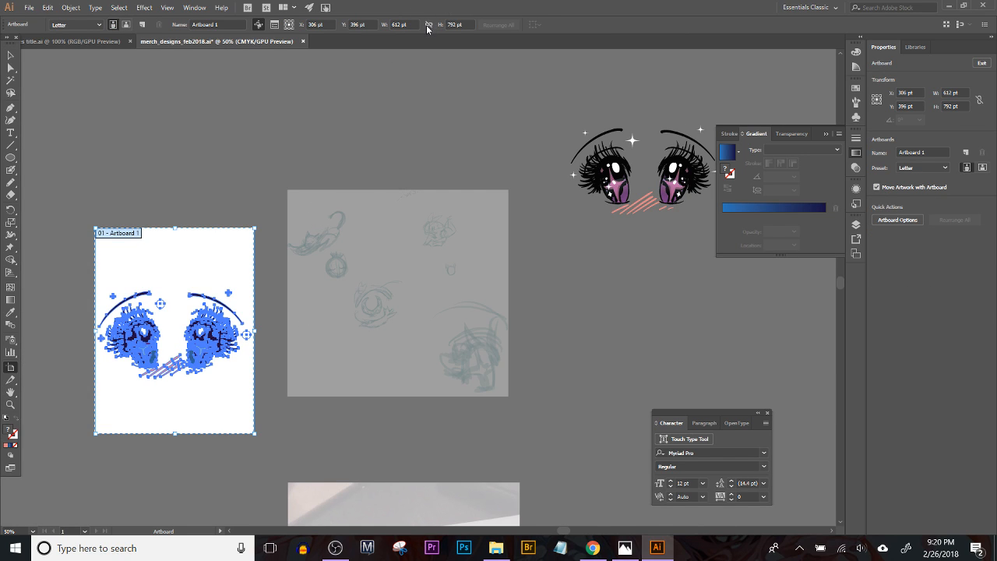
{"action": "left_click", "coordinate": [398, 24]}
{"action": "type", "text": "8"}
{"action": "key", "text": "Tab"}
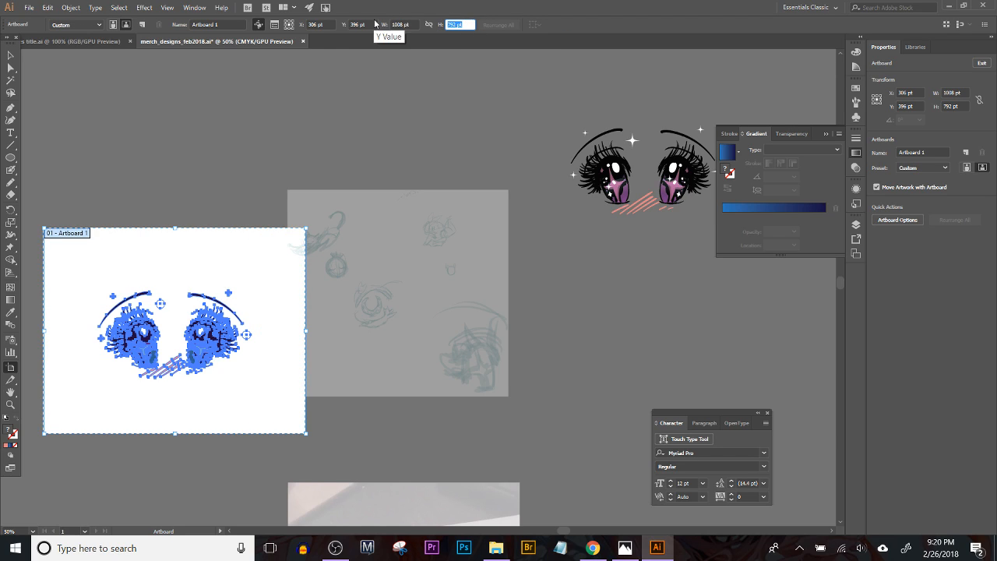
{"action": "left_click", "coordinate": [11, 55]}
{"action": "left_click", "coordinate": [68, 82]}
{"action": "left_click_drag", "start_coordinate": [180, 139], "coordinate": [310, 78]}
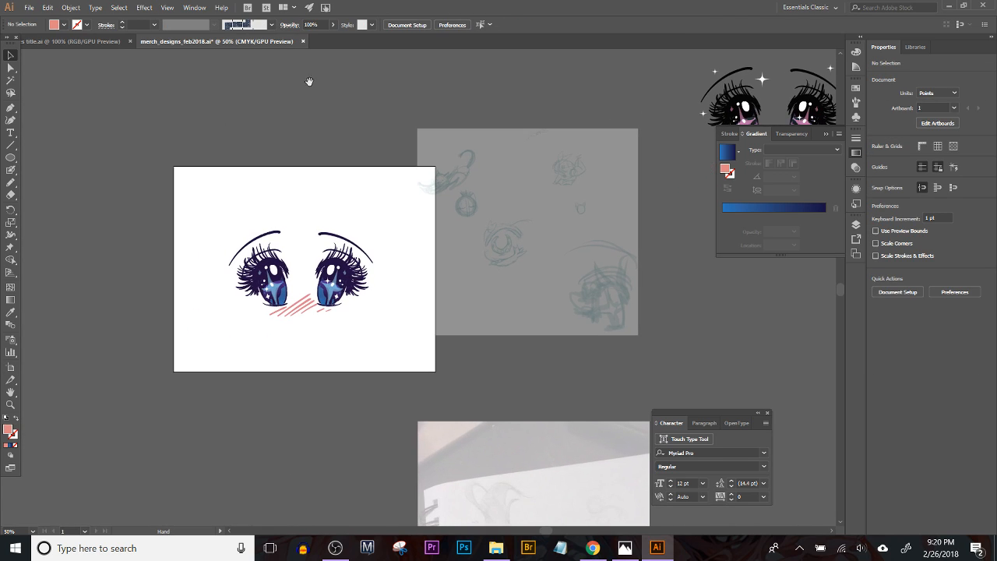
Step: Move the blue eyes group upward to just above the middle of the widened artboard and deselect it
{"action": "left_click_drag", "start_coordinate": [343, 279], "coordinate": [363, 272]}
{"action": "key", "text": "ctrl+plus"}
{"action": "key", "text": "ctrl+plus"}
{"action": "key", "text": "ctrl+plus"}
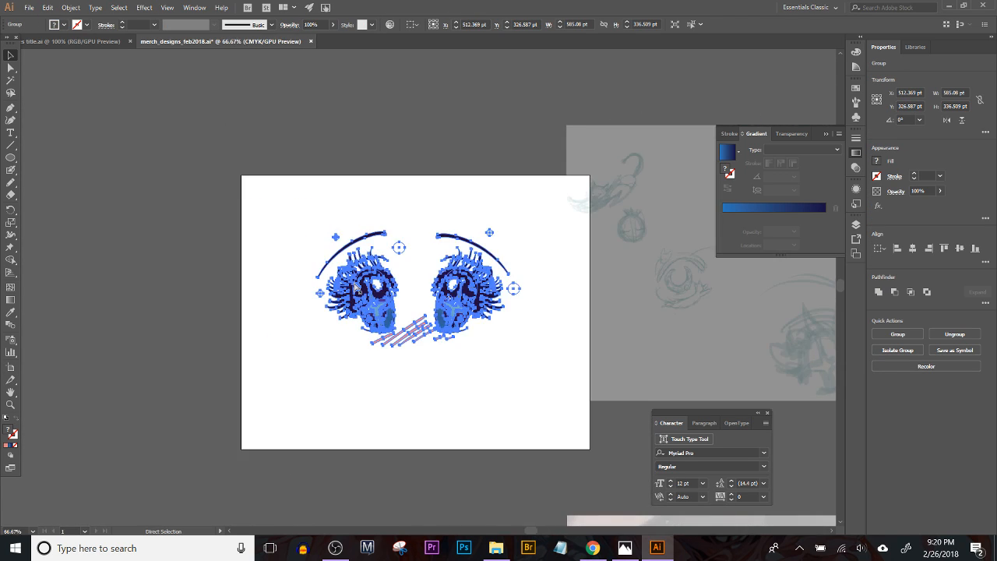
{"action": "left_click", "coordinate": [389, 213]}
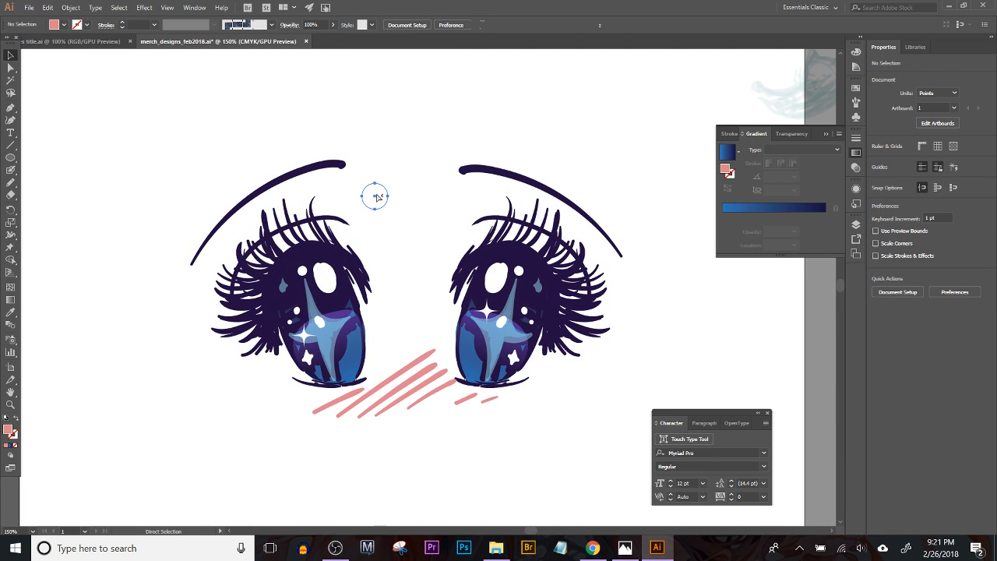
Step: Select all shapes sharing the sparkles' white fill color, change their fill to pale yellow FFFCCC, and deselect them
{"action": "left_click", "coordinate": [375, 195]}
{"action": "left_click", "coordinate": [118, 7]}
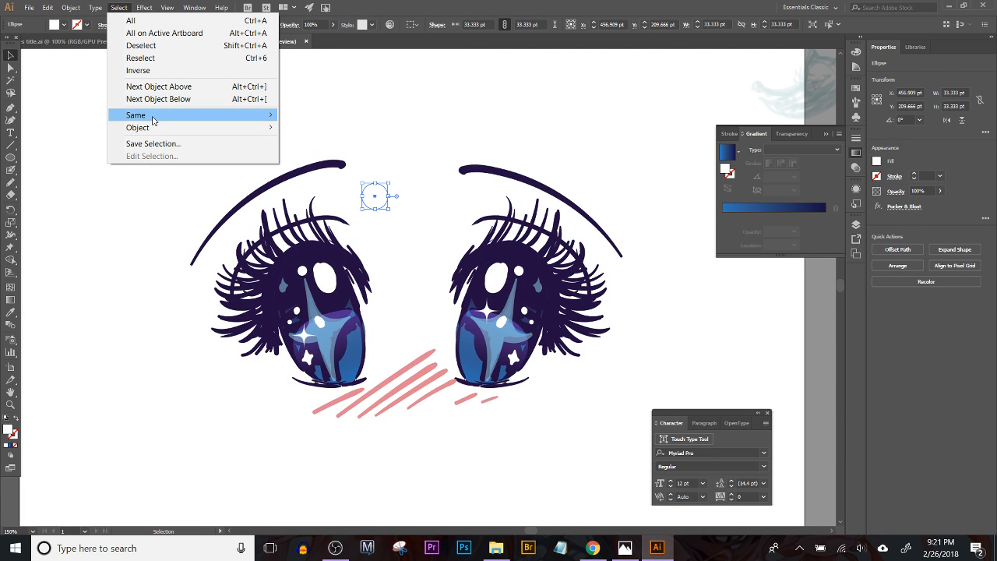
{"action": "mouse_move", "coordinate": [234, 115]}
{"action": "left_click", "coordinate": [353, 177]}
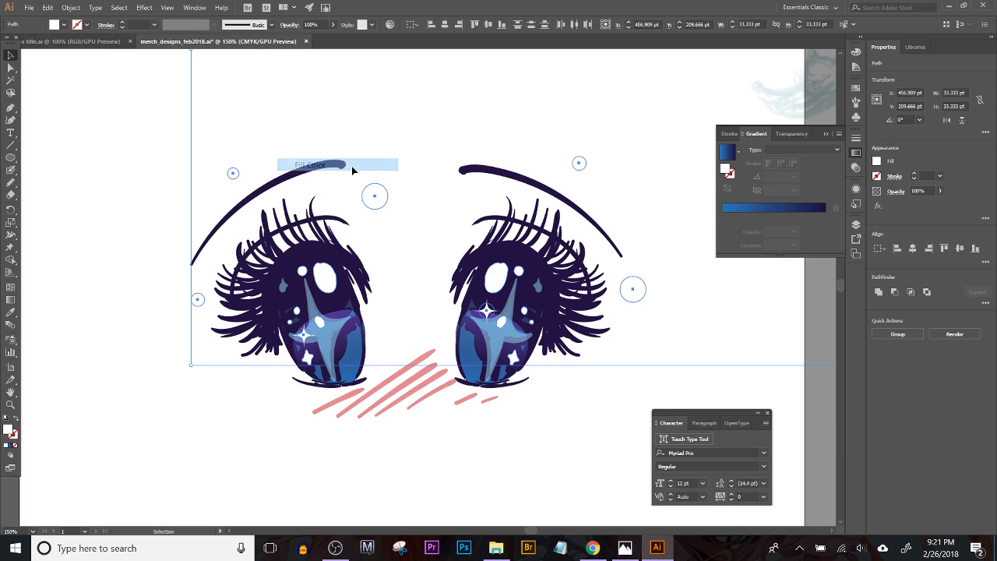
{"action": "double_click", "coordinate": [10, 432]}
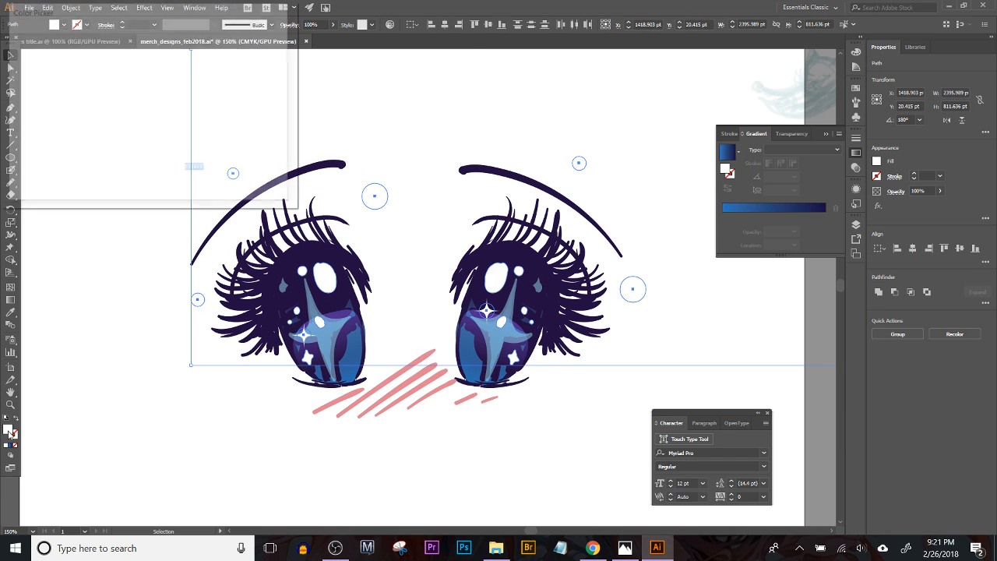
{"action": "left_click_drag", "start_coordinate": [177, 173], "coordinate": [167, 155]}
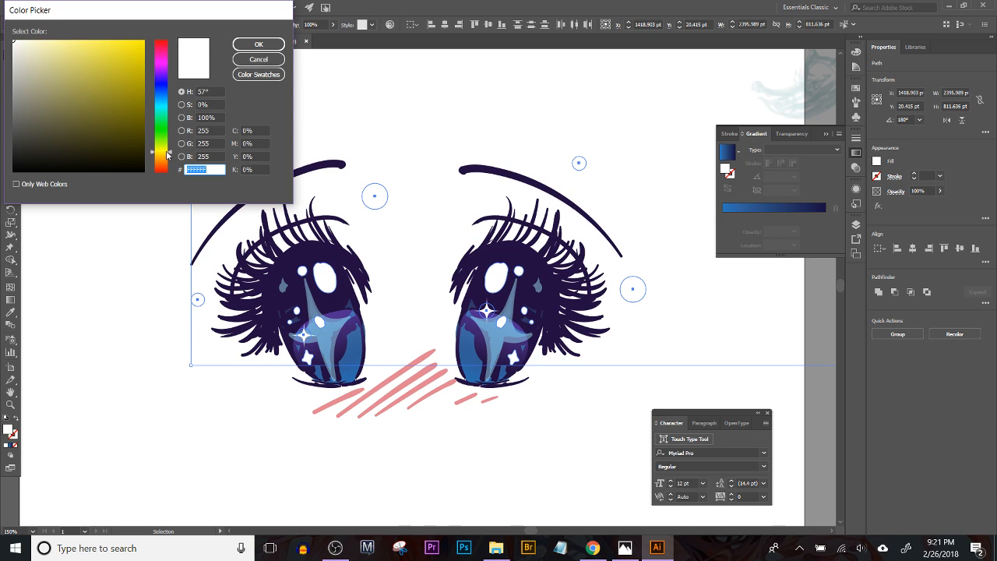
{"action": "left_click", "coordinate": [40, 39]}
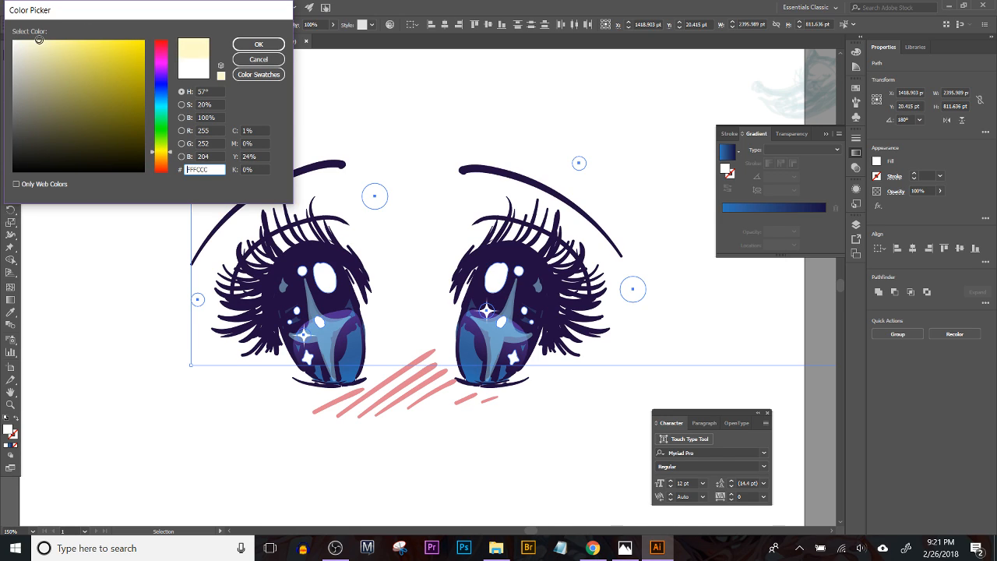
{"action": "left_click", "coordinate": [258, 45]}
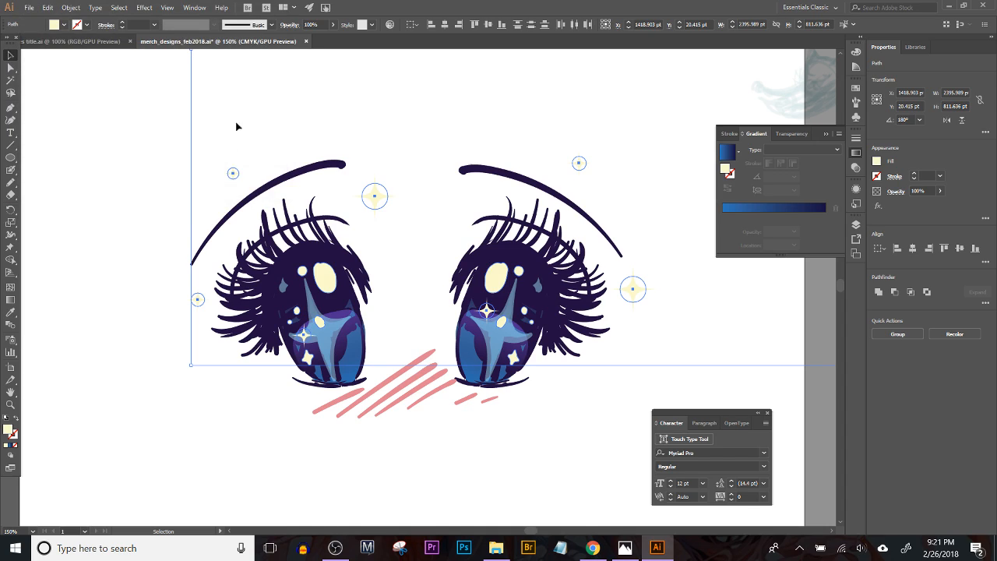
{"action": "left_click", "coordinate": [97, 339]}
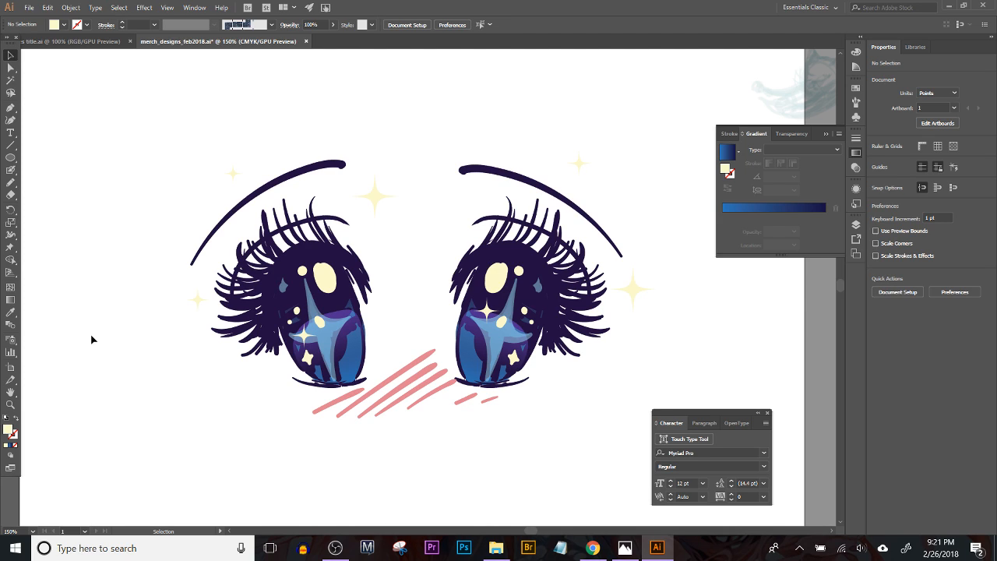
Step: Undo the recolouring of all highlights, and fill only the five sparkles outside the eyes with pale yellow #FFFBC5
{"action": "key", "text": "ctrl+z"}
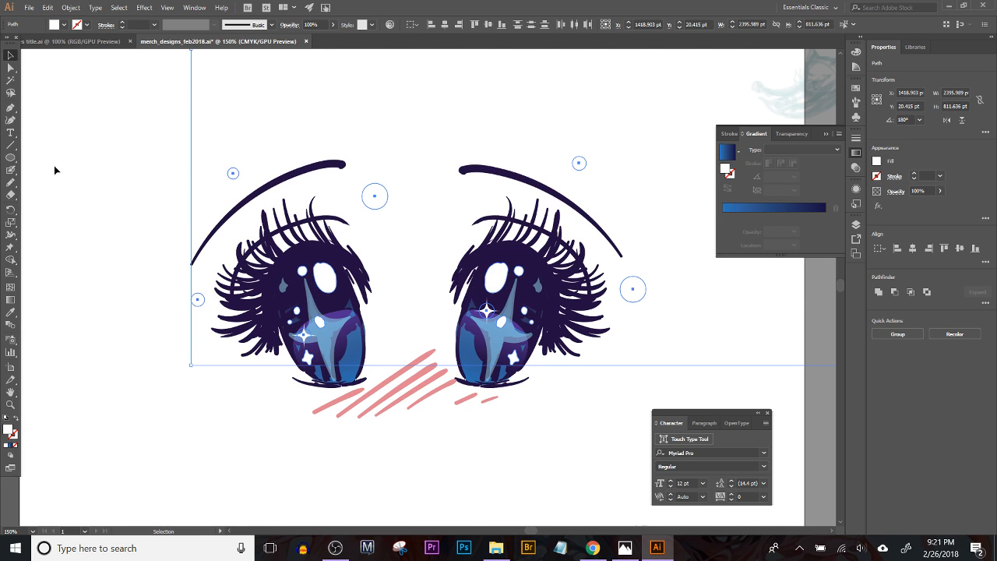
{"action": "left_click", "coordinate": [11, 68]}
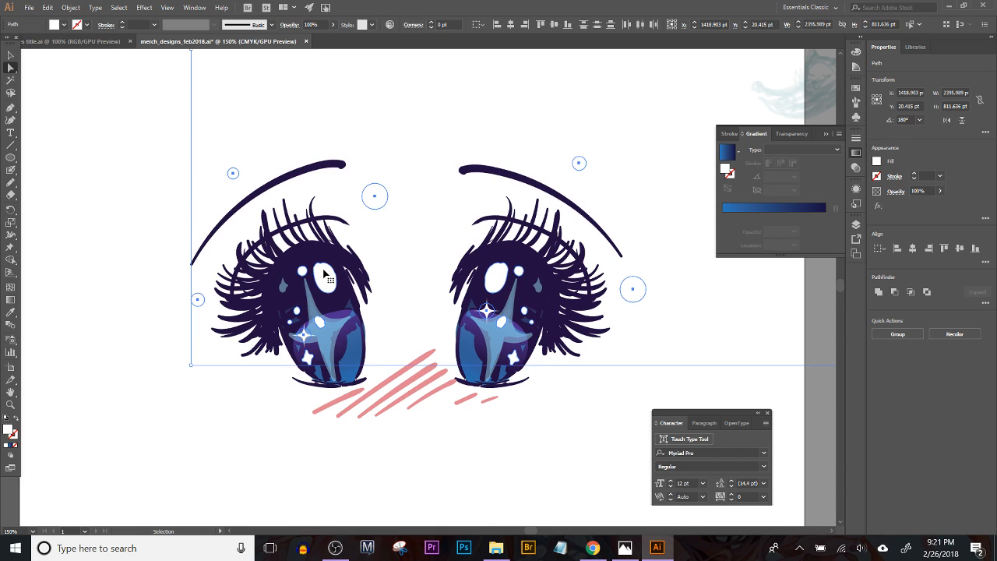
{"action": "left_click", "coordinate": [234, 162]}
{"action": "left_click_drag", "start_coordinate": [218, 151], "coordinate": [244, 190]}
{"action": "left_click_drag", "start_coordinate": [195, 317], "coordinate": [213, 341]}
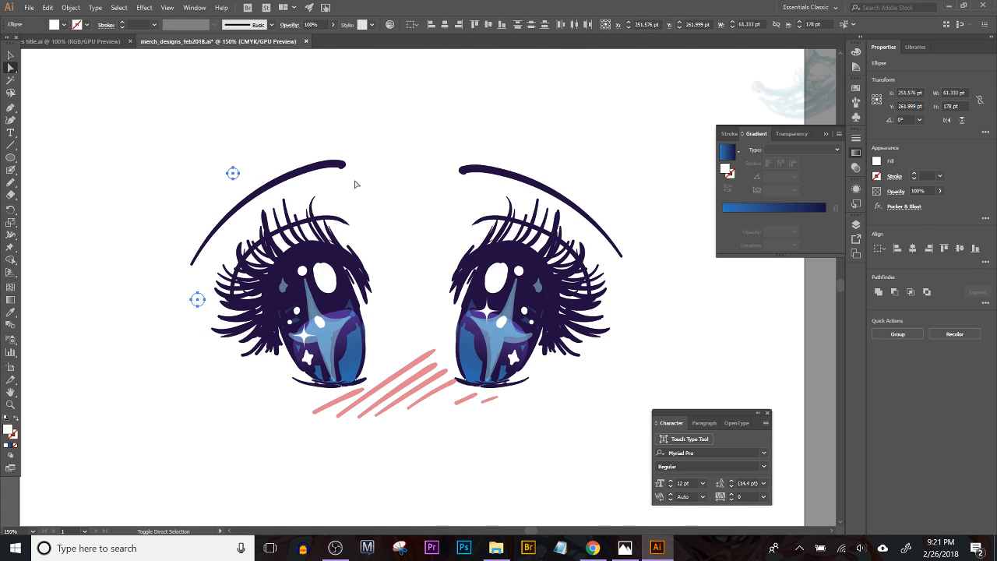
{"action": "left_click_drag", "start_coordinate": [356, 182], "coordinate": [385, 222]}
{"action": "key", "text": "ctrl+y"}
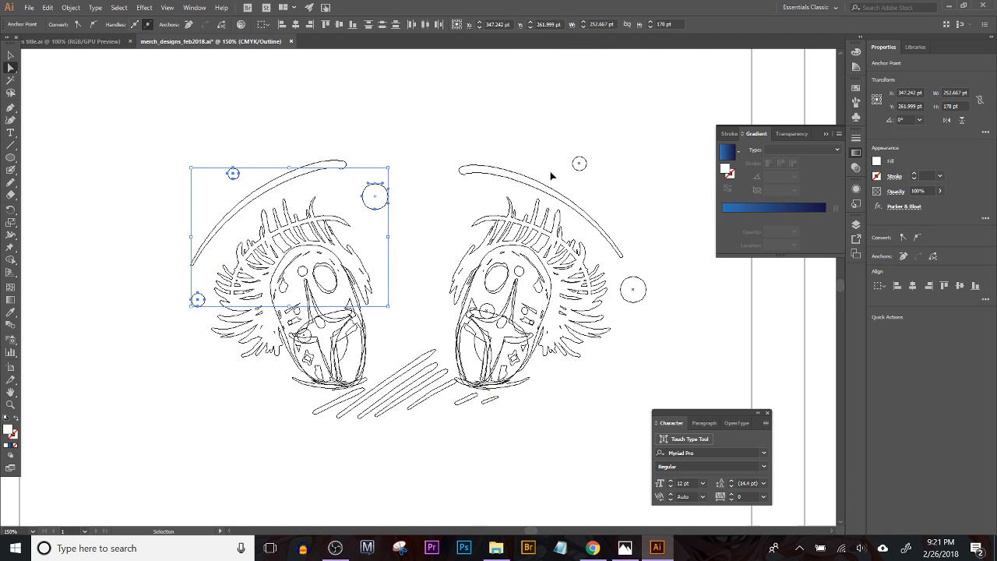
{"action": "left_click", "coordinate": [578, 163], "text": "shift"}
{"action": "left_click", "coordinate": [634, 289], "text": "shift"}
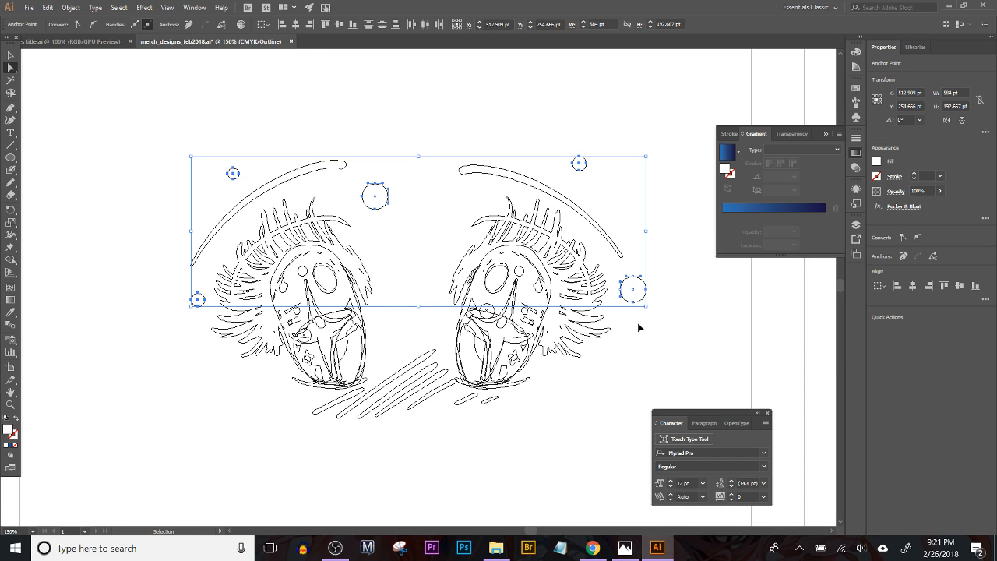
{"action": "key", "text": "ctrl+y"}
{"action": "double_click", "coordinate": [7, 430]}
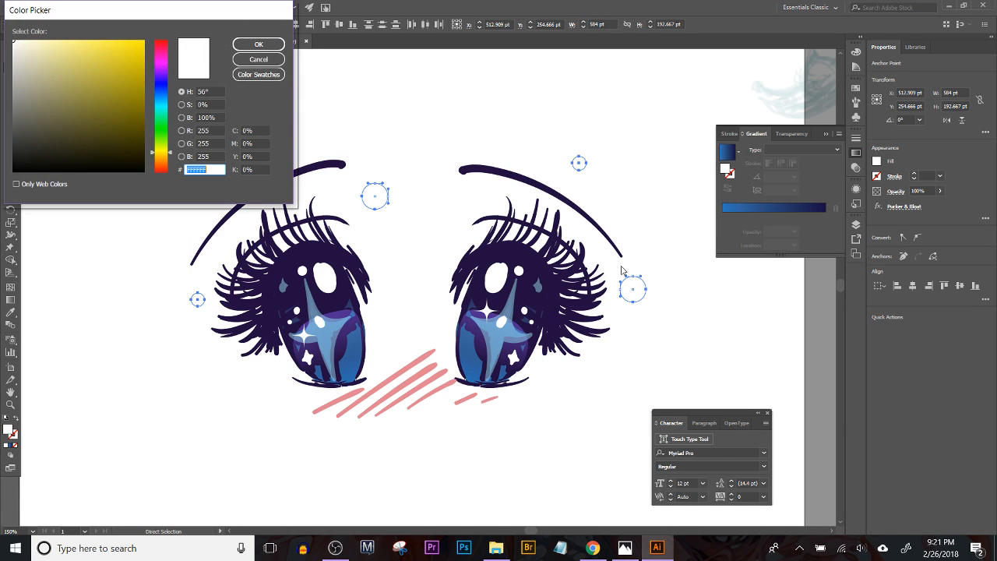
{"action": "left_click", "coordinate": [43, 40]}
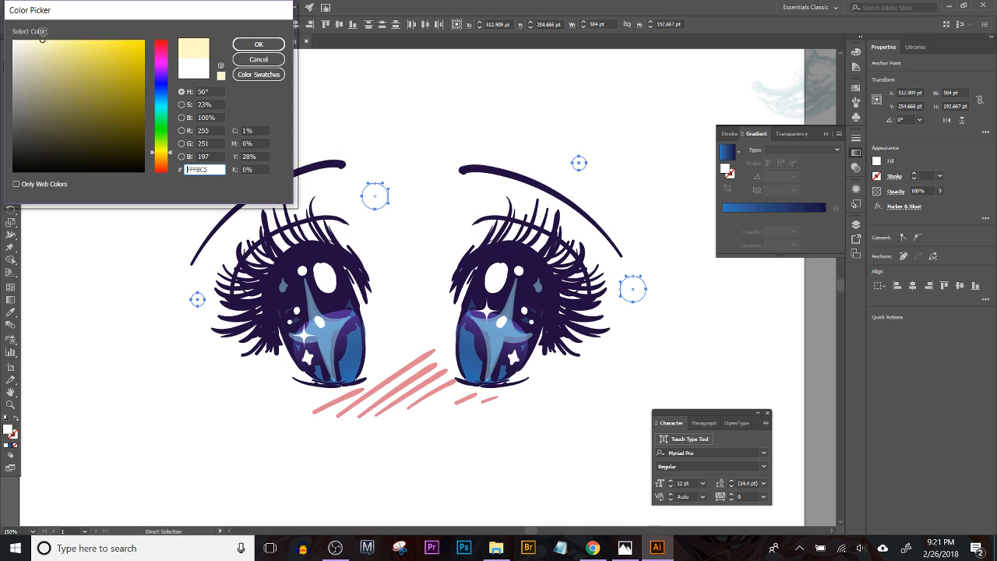
{"action": "left_click", "coordinate": [259, 44]}
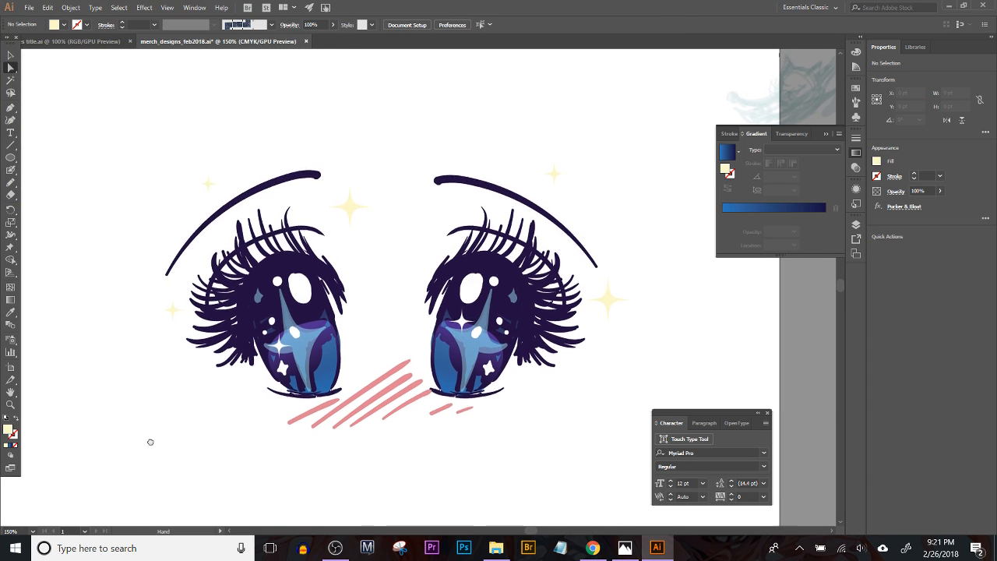
{"action": "left_click_drag", "start_coordinate": [151, 442], "coordinate": [148, 445]}
Step: Draw a circle about 78 pt in diameter over the round body of the small crowned sketch
{"action": "key", "text": "ctrl+minus"}
{"action": "key", "text": "ctrl+minus"}
{"action": "key", "text": "ctrl+minus"}
{"action": "key", "text": "ctrl+minus"}
{"action": "key", "text": "ctrl+minus"}
{"action": "key", "text": "ctrl+minus"}
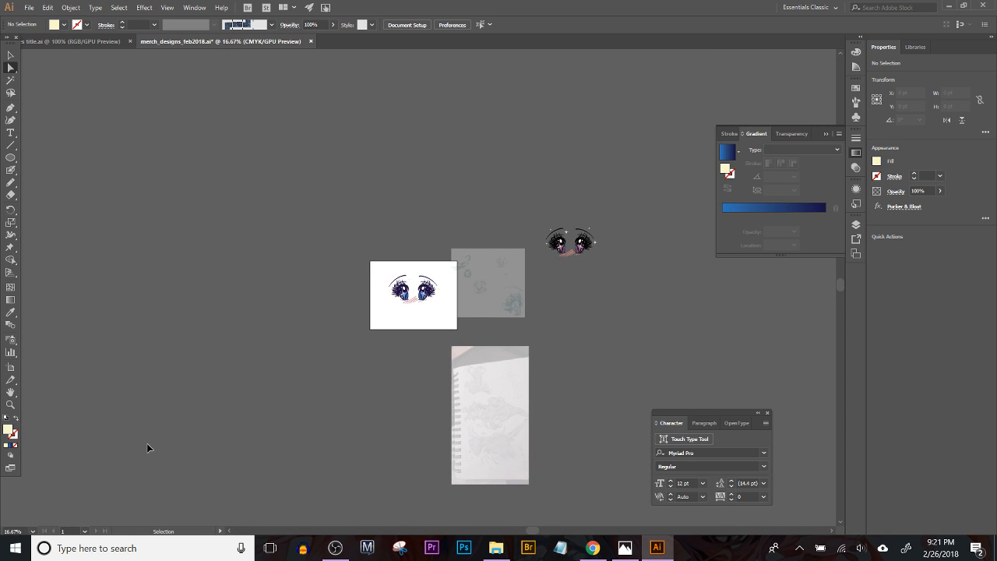
{"action": "key", "text": "ctrl+plus"}
{"action": "left_click_drag", "start_coordinate": [429, 403], "coordinate": [246, 373]}
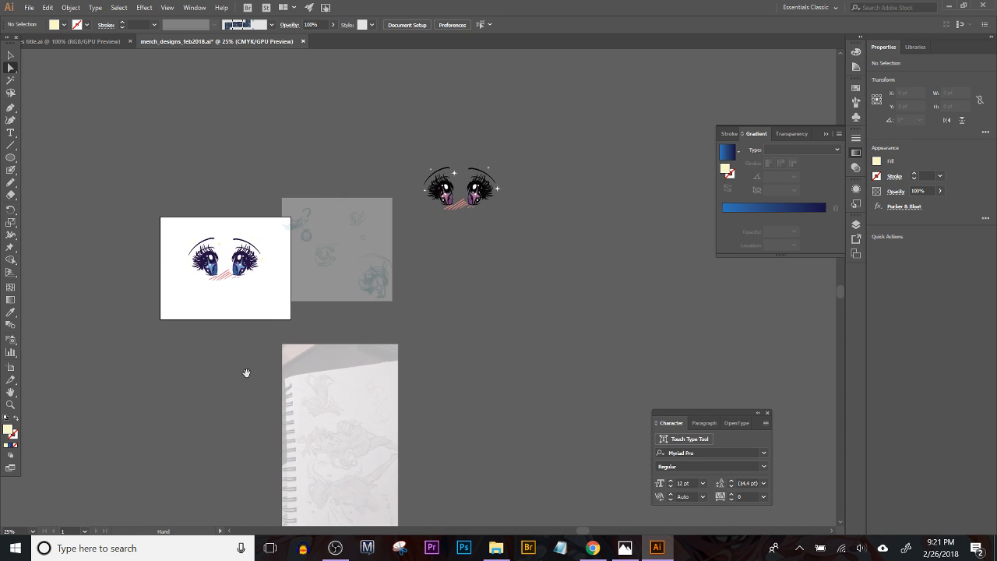
{"action": "left_click_drag", "start_coordinate": [458, 381], "coordinate": [519, 374]}
{"action": "key", "text": "ctrl+plus"}
{"action": "key", "text": "ctrl+plus"}
{"action": "key", "text": "ctrl+plus"}
{"action": "key", "text": "ctrl+plus"}
{"action": "key", "text": "ctrl+plus"}
{"action": "key", "text": "ctrl+plus"}
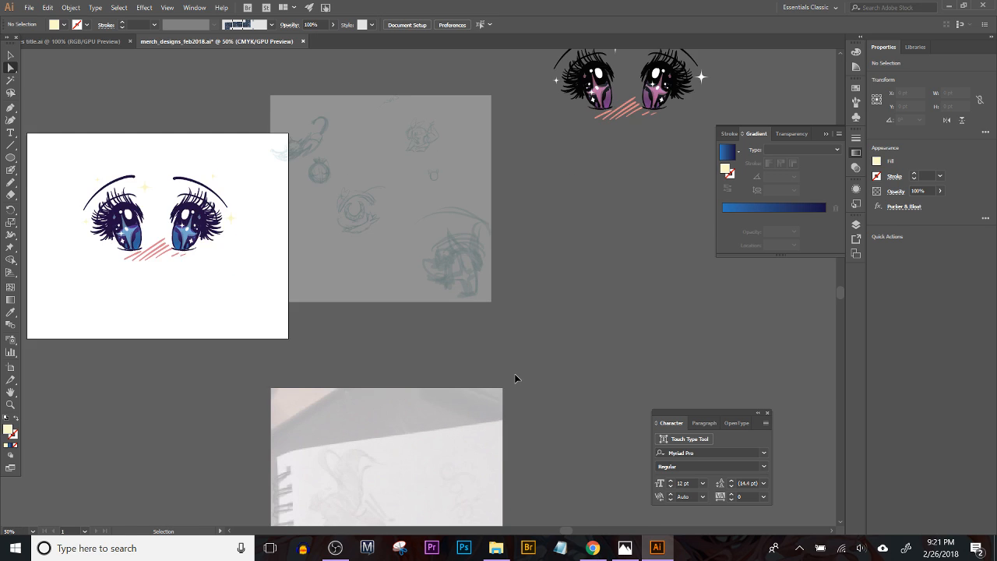
{"action": "left_click_drag", "start_coordinate": [359, 171], "coordinate": [530, 506]}
{"action": "mouse_move", "coordinate": [405, 270]}
{"action": "left_mouse_down"}
{"action": "mouse_move", "coordinate": [423, 297]}
{"action": "mouse_move", "coordinate": [668, 381]}
{"action": "mouse_move", "coordinate": [531, 376]}
{"action": "left_mouse_up"}
{"action": "key", "text": "ctrl+plus"}
{"action": "left_click", "coordinate": [10, 157]}
{"action": "left_click_drag", "start_coordinate": [538, 305], "coordinate": [498, 290]}
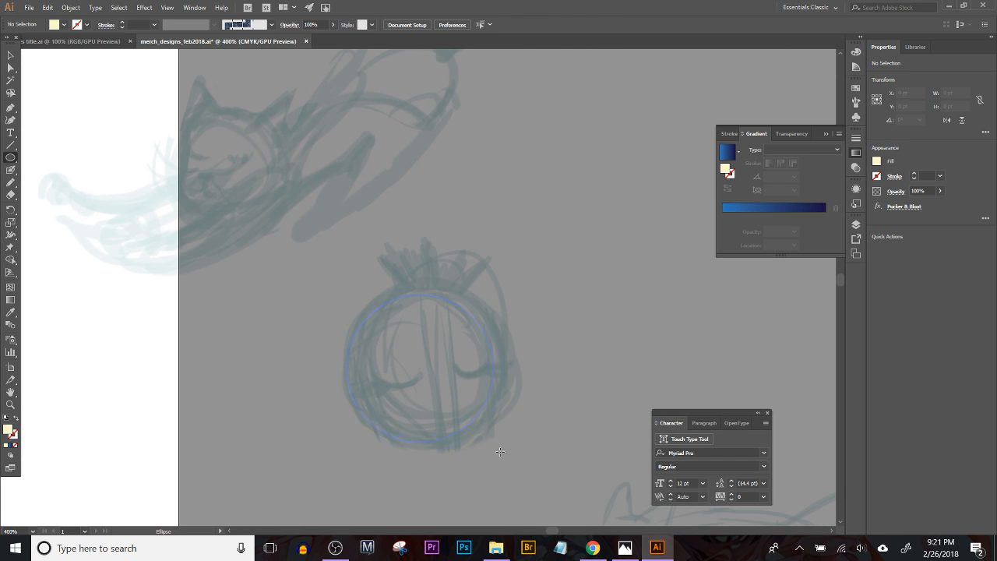
{"action": "left_click_drag", "start_coordinate": [504, 457], "coordinate": [508, 457]}
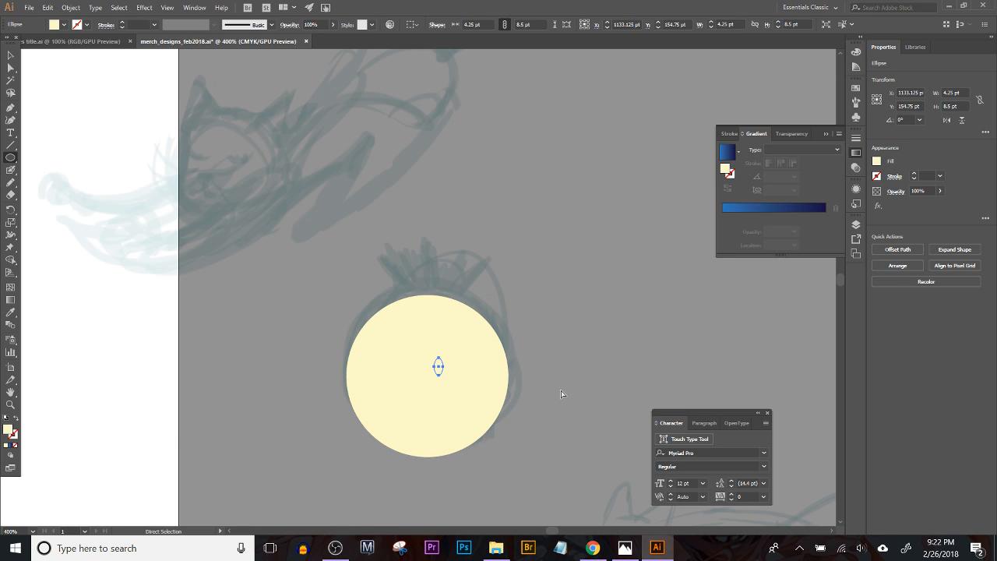
Step: Lower the circle's opacity to 46% so the sketch shows through, and deselect it
{"action": "left_click", "coordinate": [331, 25]}
{"action": "left_click_drag", "start_coordinate": [334, 37], "coordinate": [310, 39]}
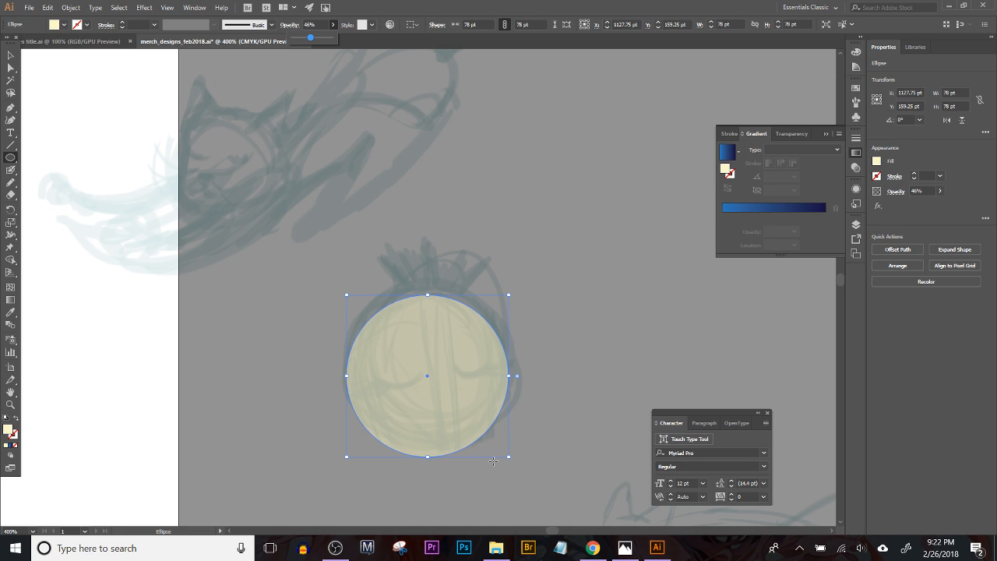
{"action": "left_click_drag", "start_coordinate": [470, 382], "coordinate": [472, 384]}
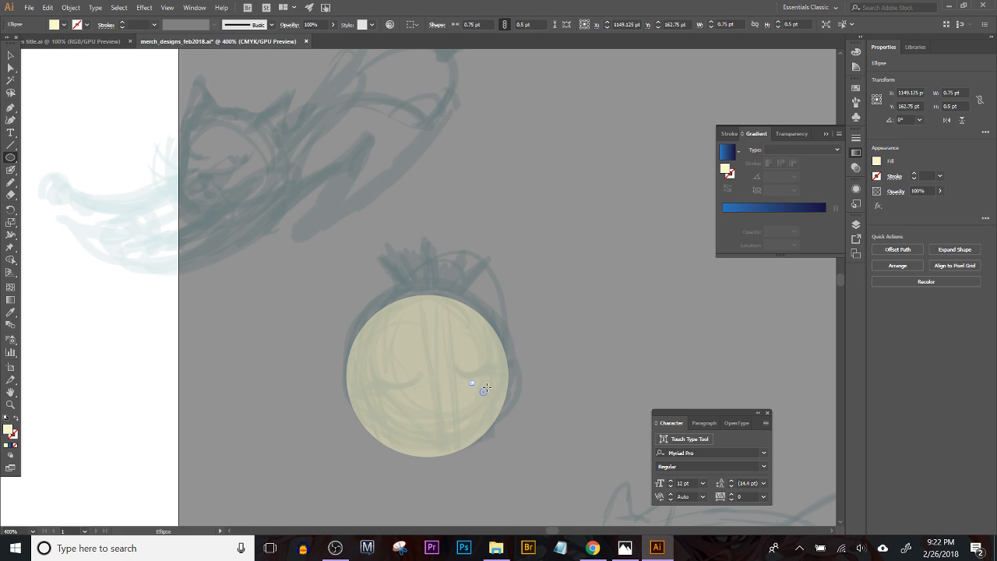
{"action": "key", "text": "ctrl+z"}
{"action": "key", "text": "v"}
{"action": "left_click_drag", "start_coordinate": [475, 410], "coordinate": [480, 399]}
{"action": "left_click", "coordinate": [598, 378]}
Step: Draw a closed four-pointed crown about 47 × 33 pt on top of the circle with the Pen tool, following the sketch
{"action": "left_click_drag", "start_coordinate": [601, 377], "coordinate": [584, 412]}
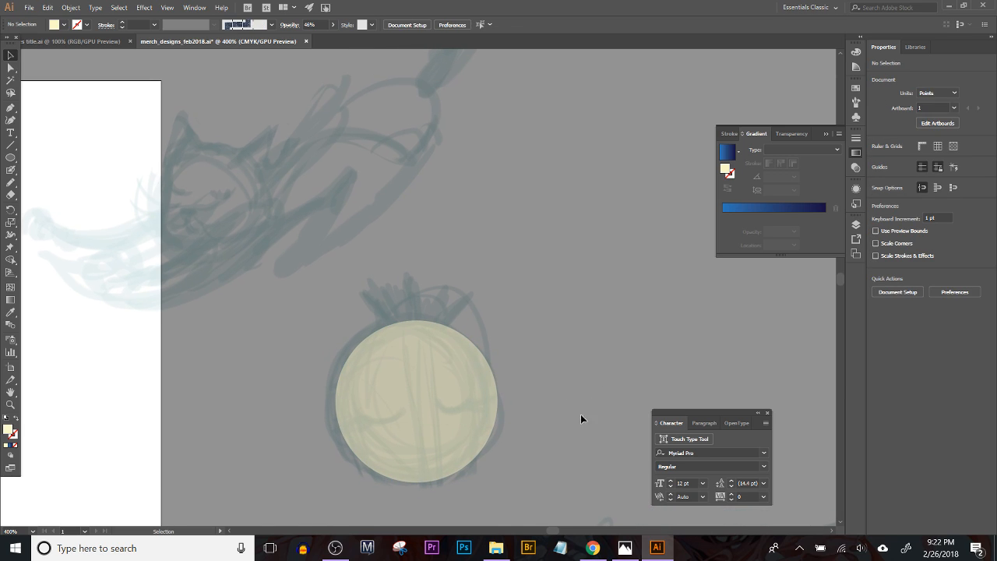
{"action": "scroll", "coordinate": [487, 413], "scroll_direction": "up", "scroll_amount": 2}
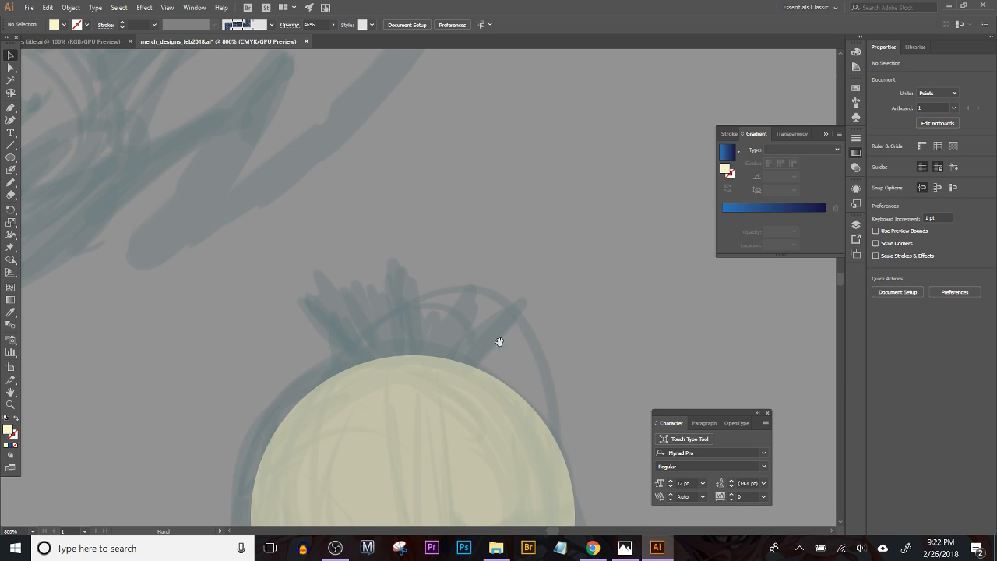
{"action": "left_click_drag", "start_coordinate": [507, 349], "coordinate": [454, 280]}
{"action": "key", "text": "p"}
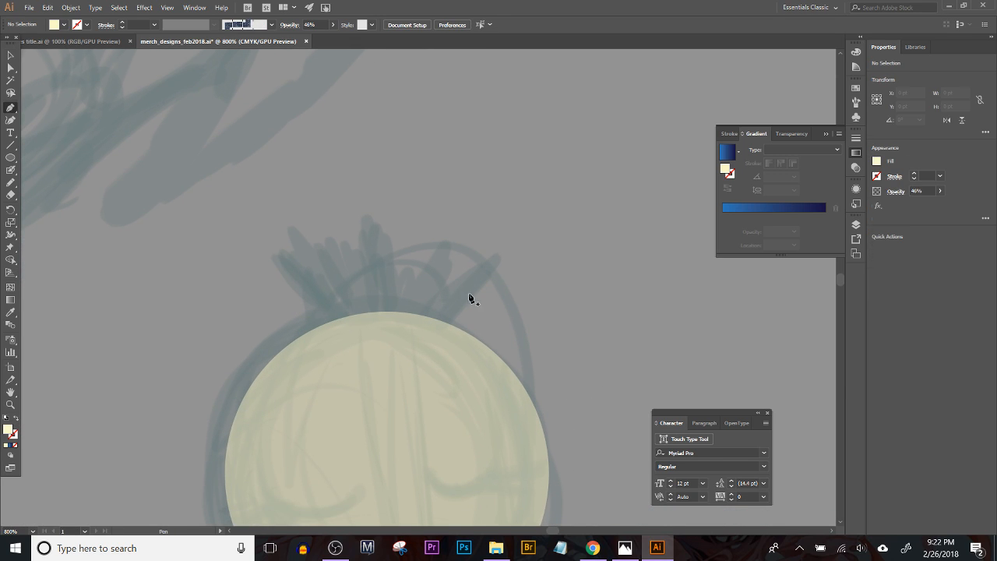
{"action": "left_click", "coordinate": [310, 228]}
{"action": "left_click", "coordinate": [325, 335]}
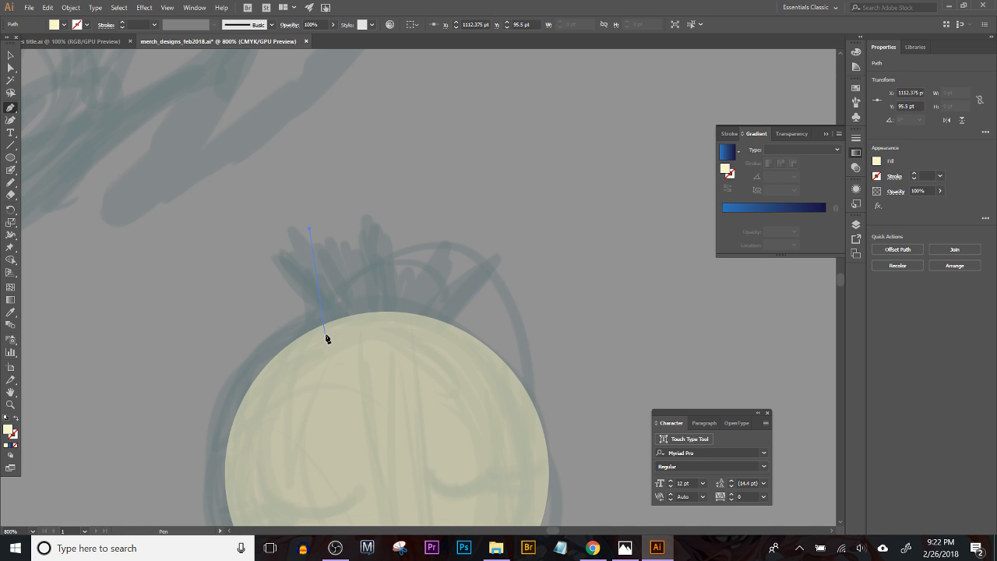
{"action": "left_click", "coordinate": [445, 343]}
{"action": "left_click", "coordinate": [504, 251]}
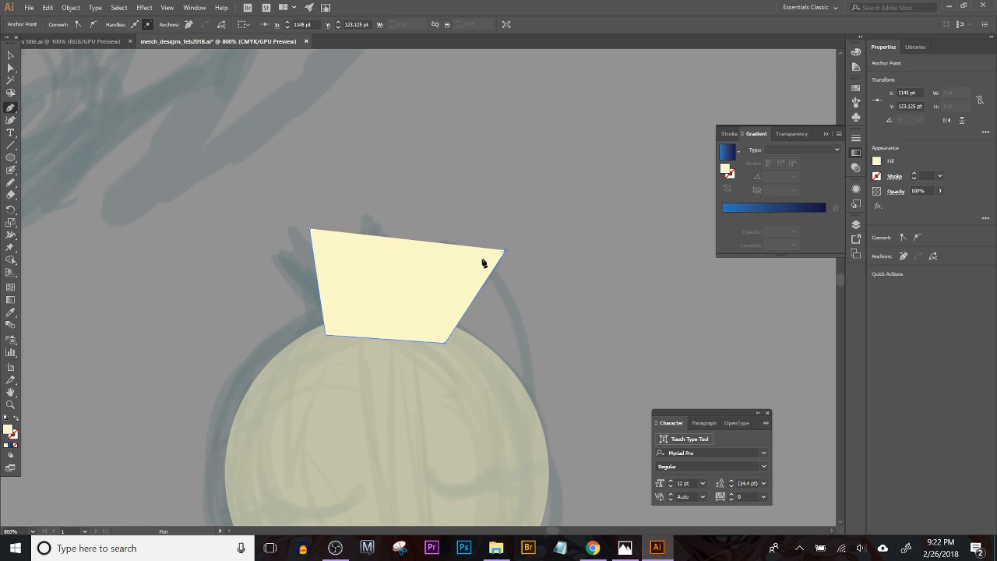
{"action": "left_click", "coordinate": [436, 301]}
{"action": "left_click", "coordinate": [453, 233]}
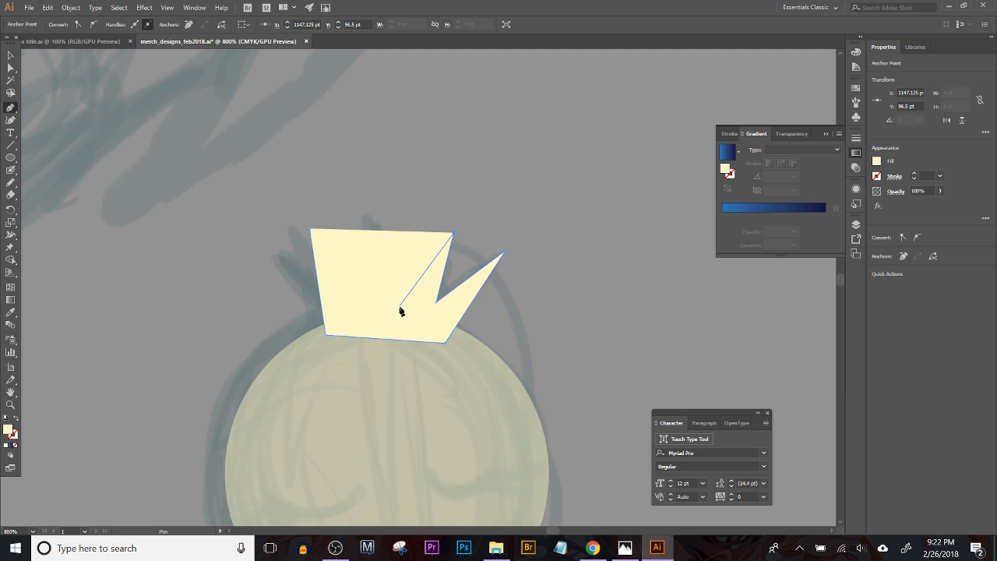
{"action": "left_click", "coordinate": [399, 305]}
{"action": "left_click", "coordinate": [372, 206]}
{"action": "left_click", "coordinate": [369, 310]}
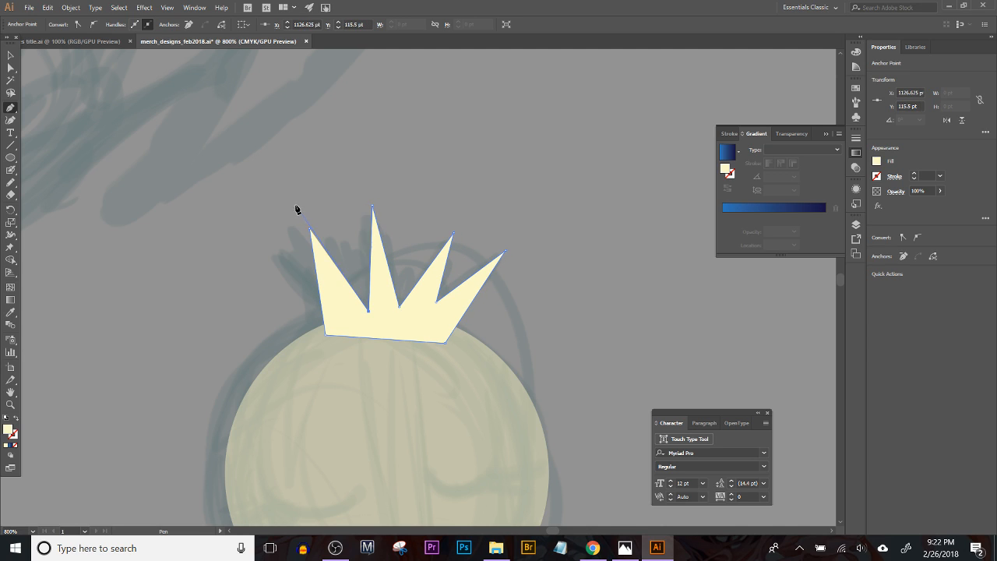
{"action": "left_click", "coordinate": [311, 232]}
Step: Round the corners of the crown slightly using its live corners
{"action": "left_click", "coordinate": [12, 70]}
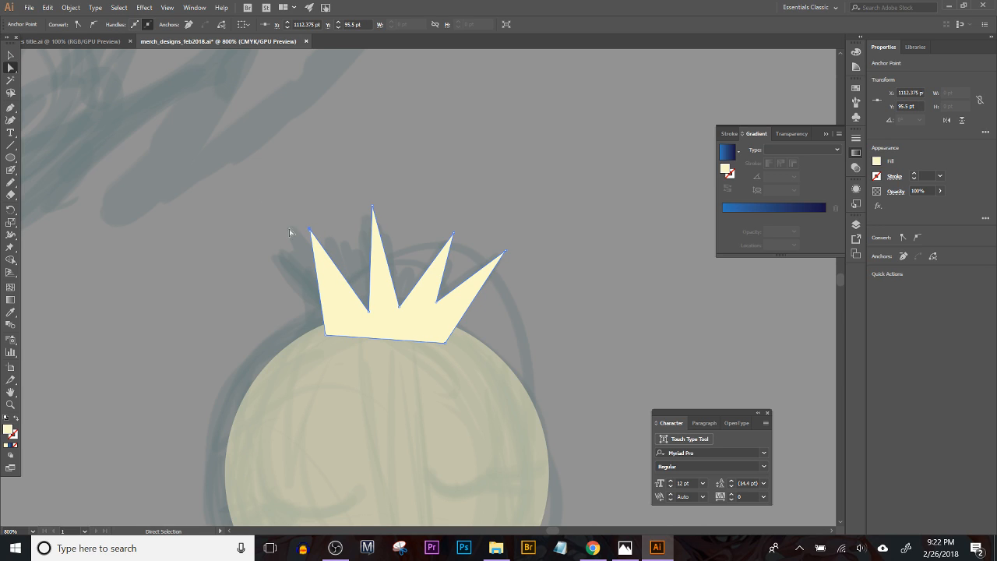
{"action": "left_click", "coordinate": [326, 268]}
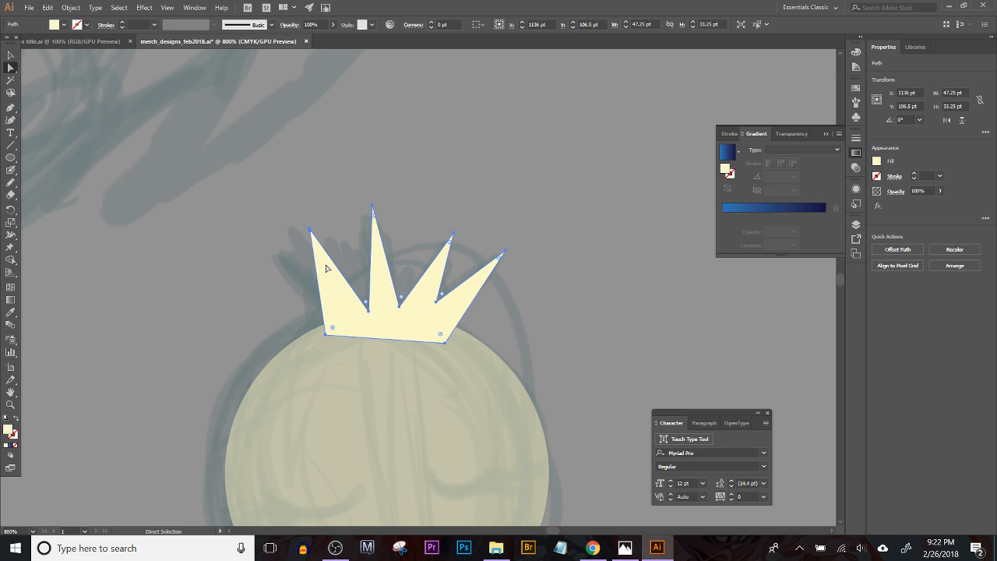
{"action": "left_click_drag", "start_coordinate": [373, 211], "coordinate": [375, 229]}
{"action": "left_click", "coordinate": [562, 321]}
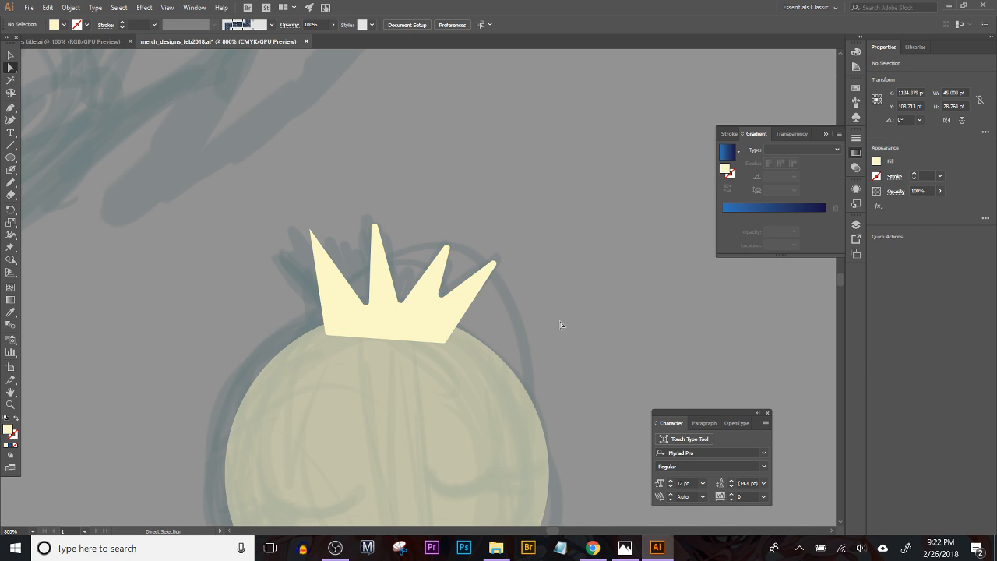
Step: Try to round the crown's sharp leftmost tip, increasing the rounding of the crown's corners
{"action": "left_click", "coordinate": [312, 238]}
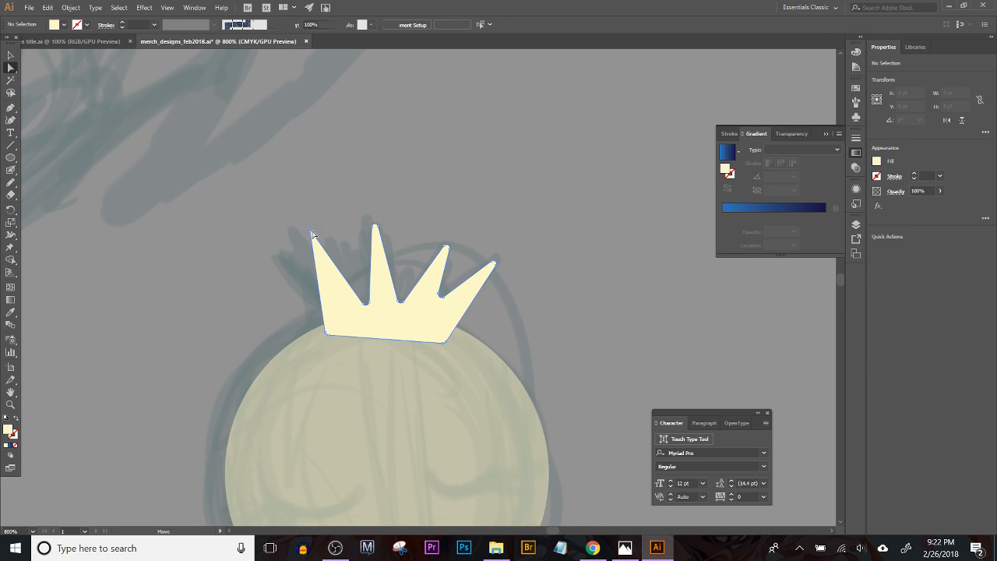
{"action": "key", "text": "p"}
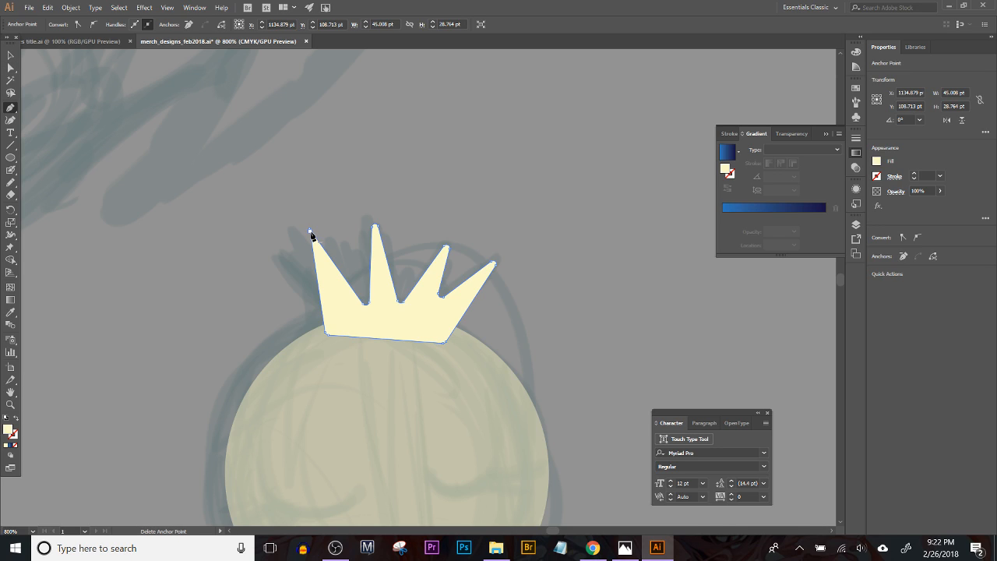
{"action": "left_click", "coordinate": [10, 69]}
{"action": "left_click", "coordinate": [194, 169]}
{"action": "left_click", "coordinate": [339, 260]}
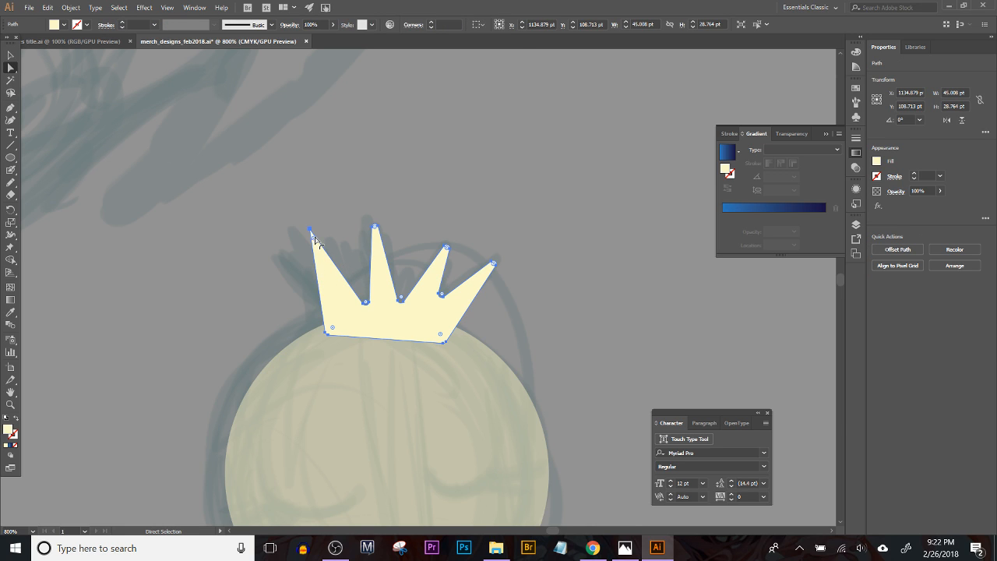
{"action": "left_click_drag", "start_coordinate": [311, 234], "coordinate": [316, 245]}
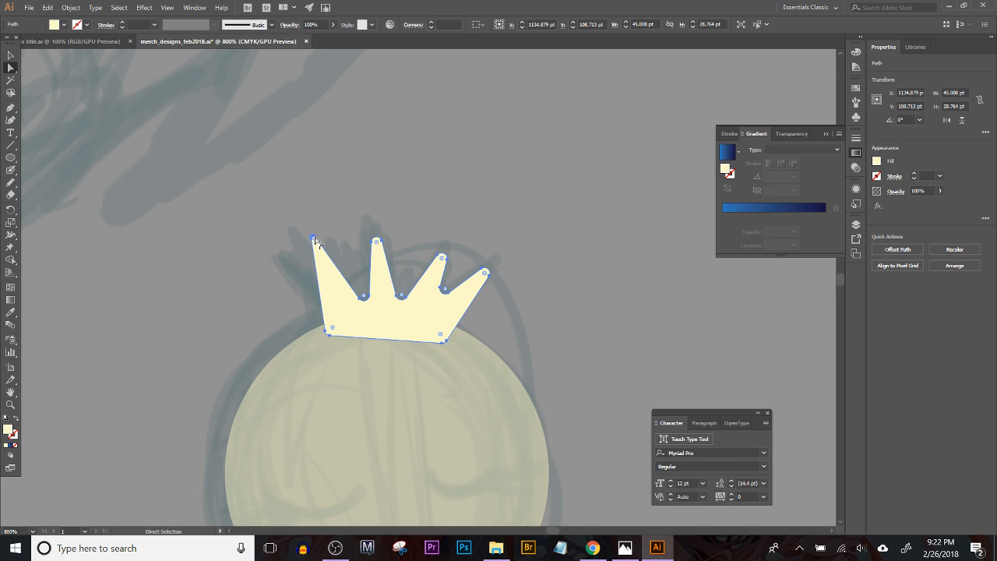
{"action": "left_click", "coordinate": [359, 200]}
Step: Examine the crown and circle against the sketch, both close up and from a distance
{"action": "scroll", "coordinate": [545, 218], "scroll_direction": "down", "scroll_amount": 3}
{"action": "scroll", "coordinate": [506, 296], "scroll_direction": "up", "scroll_amount": 2}
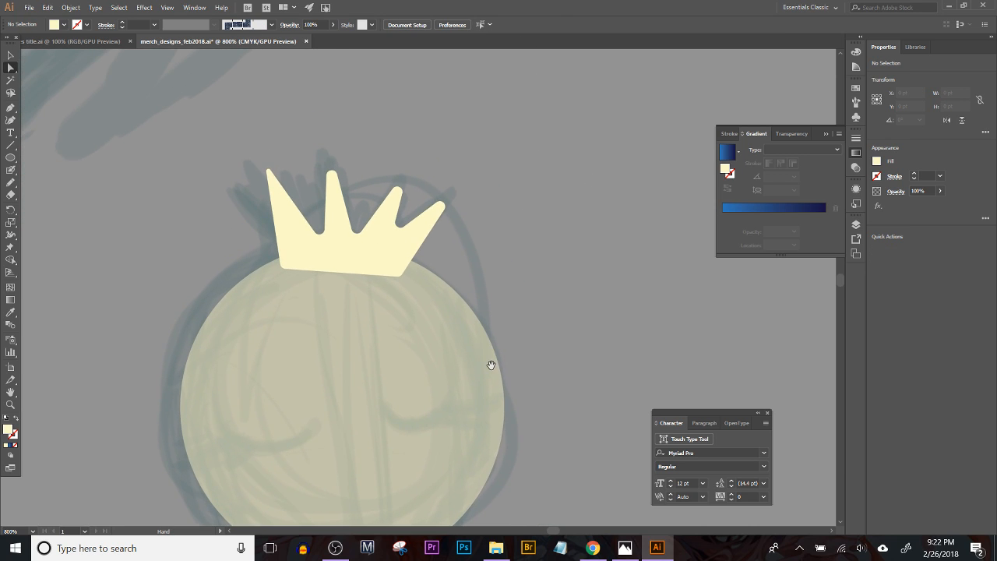
{"action": "scroll", "coordinate": [592, 284], "scroll_direction": "up", "scroll_amount": 1}
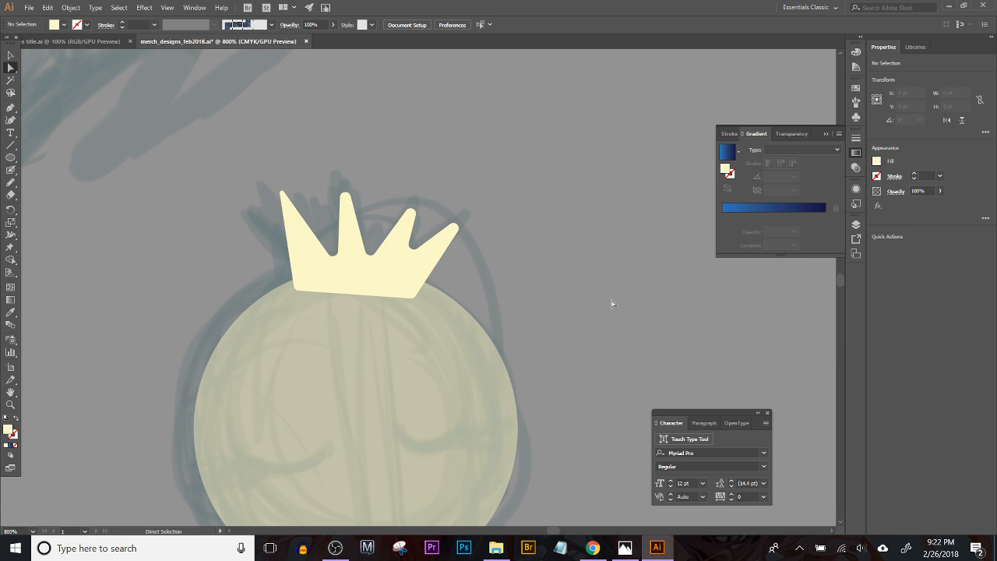
{"action": "key", "text": "ctrl+minus"}
{"action": "key", "text": "ctrl+minus"}
{"action": "key", "text": "ctrl+minus"}
{"action": "key", "text": "ctrl+minus"}
{"action": "key", "text": "ctrl+minus"}
{"action": "key", "text": "ctrl+minus"}
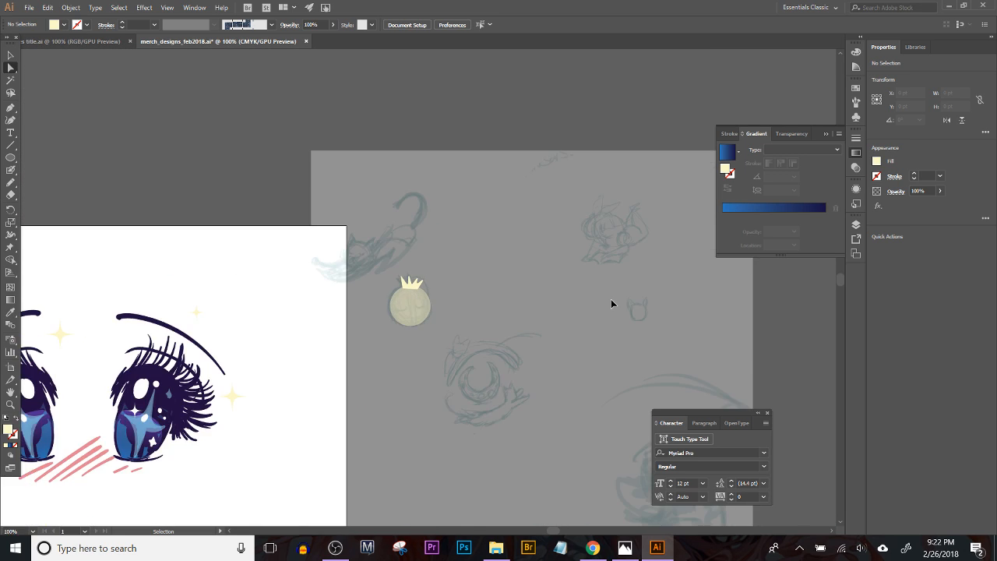
{"action": "key", "text": "ctrl+plus"}
{"action": "key", "text": "ctrl+plus"}
{"action": "key", "text": "ctrl+plus"}
{"action": "key", "text": "ctrl+plus"}
{"action": "key", "text": "ctrl+plus"}
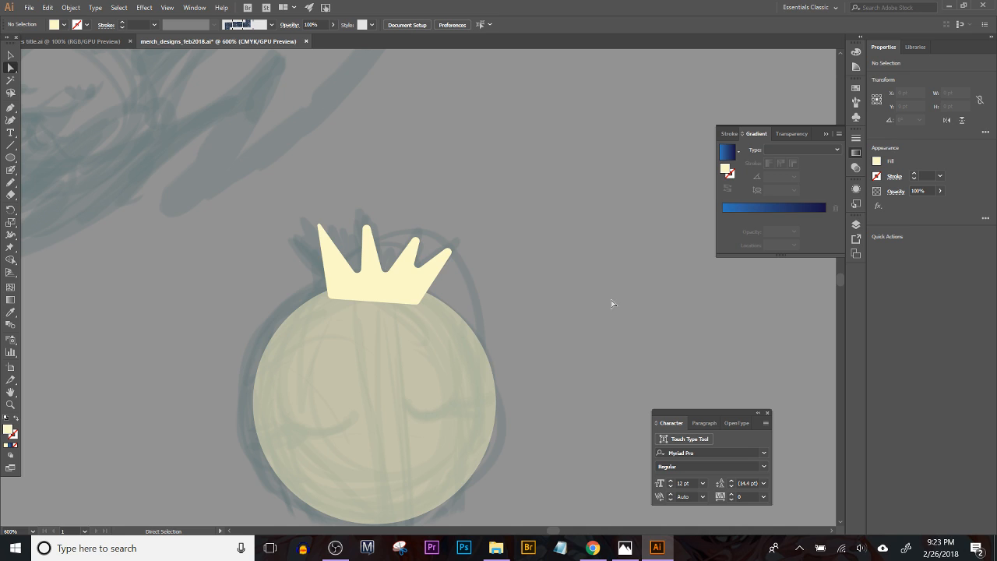
Step: Set up the Blob Brush with a dark, muted purple colour for the facial details
{"action": "left_click", "coordinate": [11, 170]}
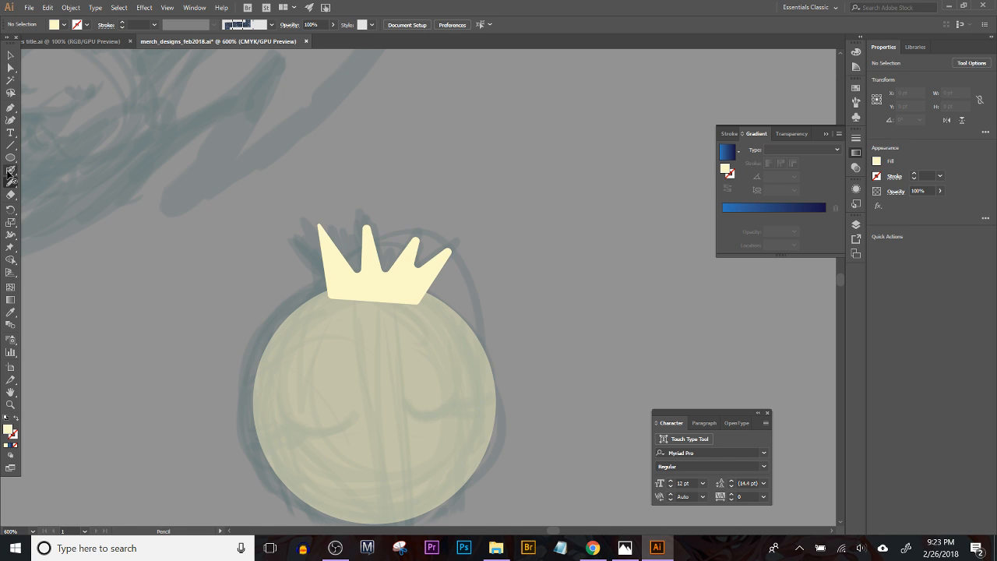
{"action": "double_click", "coordinate": [9, 429]}
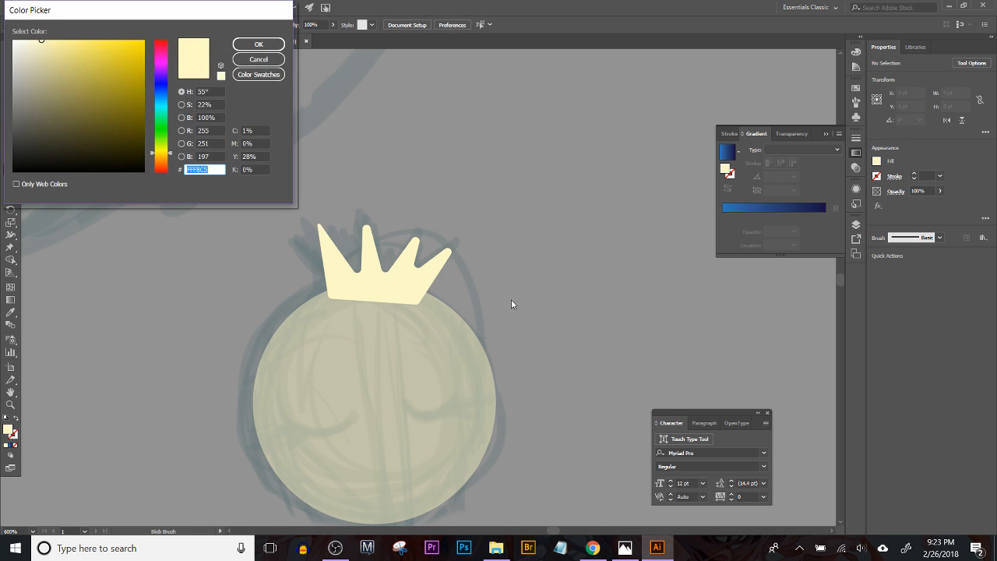
{"action": "left_click_drag", "start_coordinate": [162, 116], "coordinate": [158, 81]}
{"action": "left_click", "coordinate": [45, 134]}
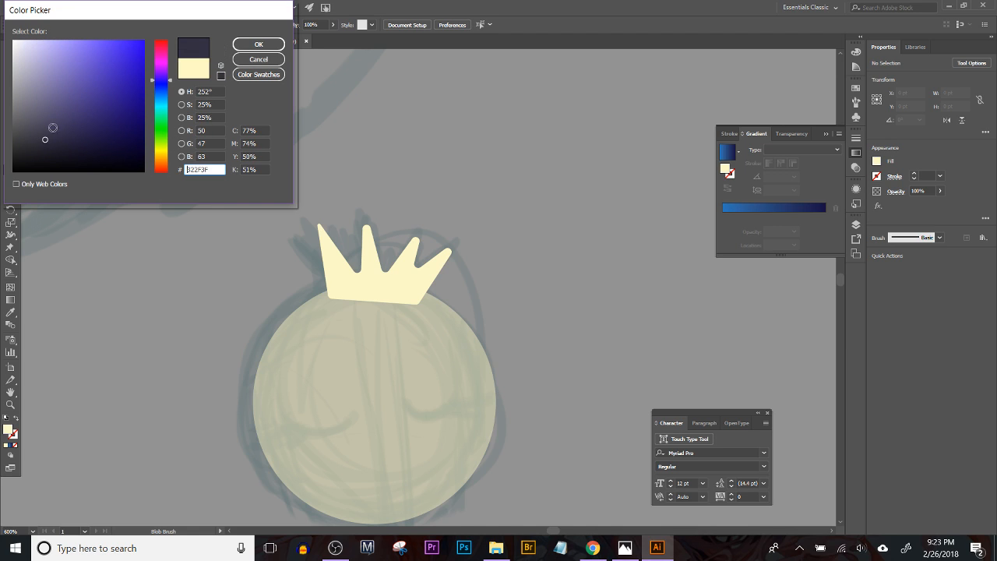
{"action": "left_click", "coordinate": [258, 45]}
Step: Paint two closed, downward-curving eyes with outer lashes on the circle, following the sketch
{"action": "mouse_move", "coordinate": [272, 404]}
{"action": "left_mouse_down"}
{"action": "mouse_move", "coordinate": [308, 425]}
{"action": "mouse_move", "coordinate": [339, 412]}
{"action": "left_mouse_up"}
{"action": "key", "text": "ctrl+z"}
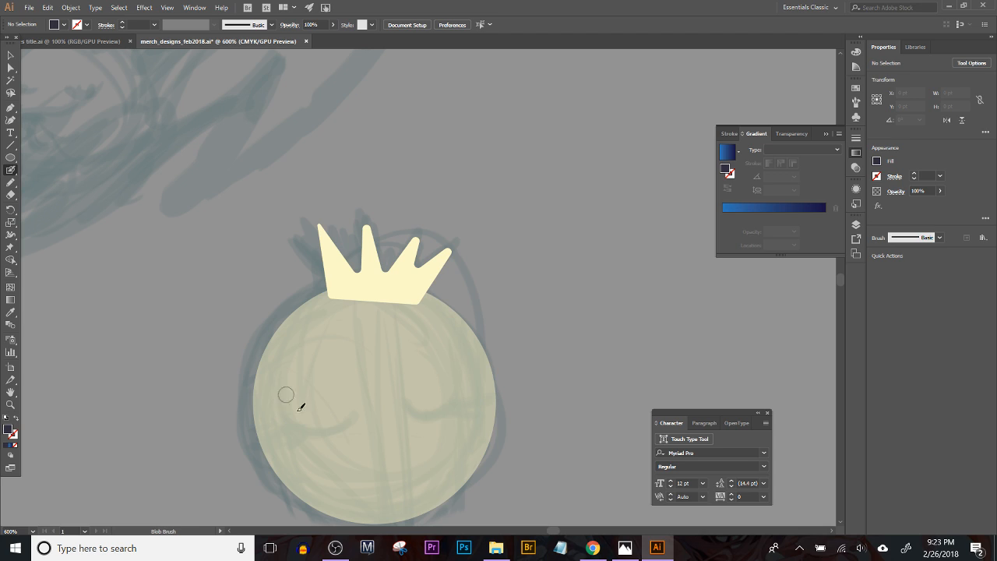
{"action": "mouse_move", "coordinate": [275, 410]}
{"action": "left_mouse_down"}
{"action": "mouse_move", "coordinate": [339, 426]}
{"action": "mouse_move", "coordinate": [358, 407]}
{"action": "left_mouse_up"}
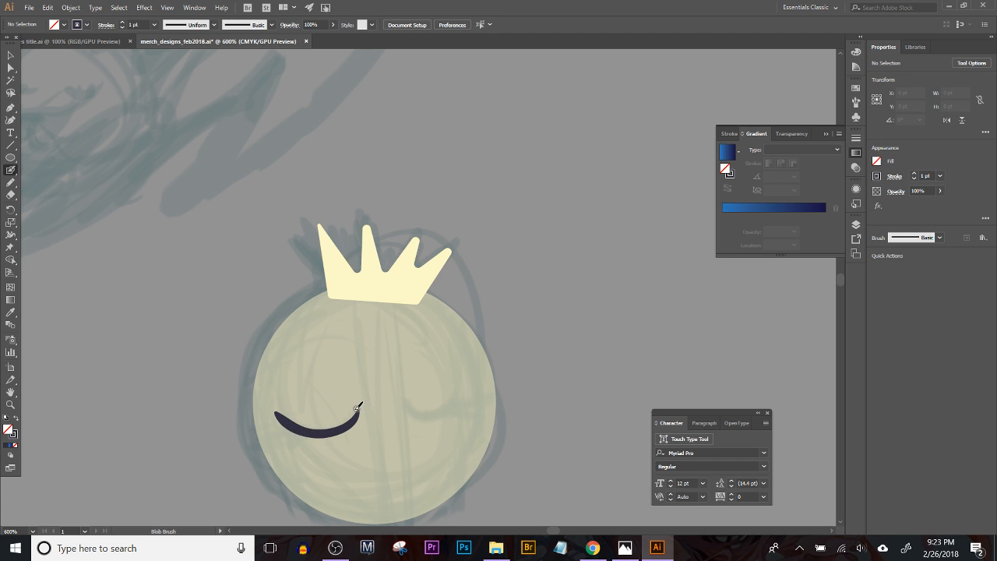
{"action": "mouse_move", "coordinate": [296, 426]}
{"action": "left_mouse_down"}
{"action": "mouse_move", "coordinate": [265, 432]}
{"action": "mouse_move", "coordinate": [296, 426]}
{"action": "left_mouse_up"}
{"action": "key", "text": "ctrl+z"}
{"action": "mouse_move", "coordinate": [394, 402]}
{"action": "left_mouse_down"}
{"action": "mouse_move", "coordinate": [445, 418]}
{"action": "mouse_move", "coordinate": [469, 390]}
{"action": "left_mouse_up"}
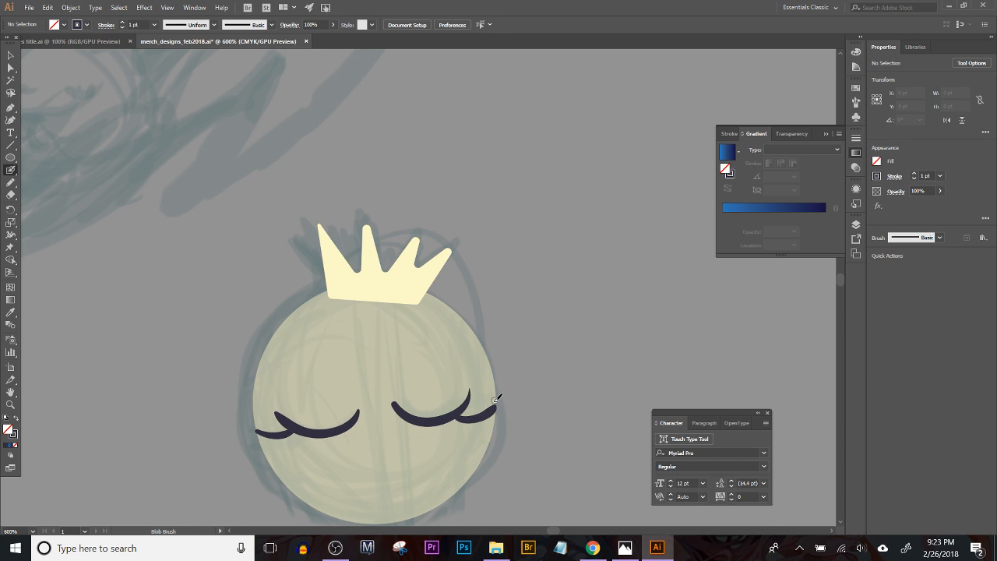
{"action": "left_click_drag", "start_coordinate": [491, 408], "coordinate": [452, 416]}
{"action": "scroll", "coordinate": [459, 276], "scroll_direction": "down", "scroll_amount": 2}
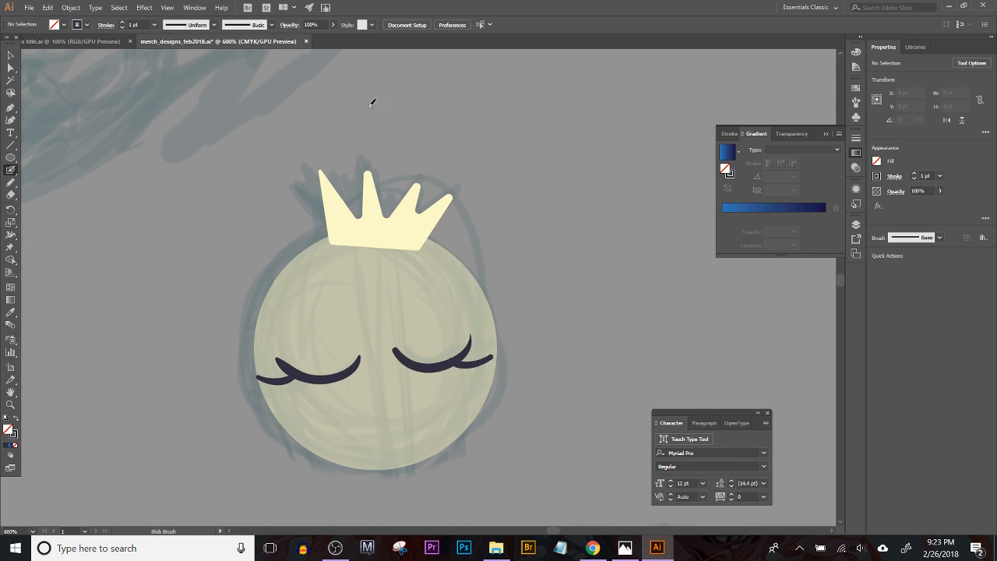
{"action": "scroll", "coordinate": [323, 169], "scroll_direction": "up", "scroll_amount": 3}
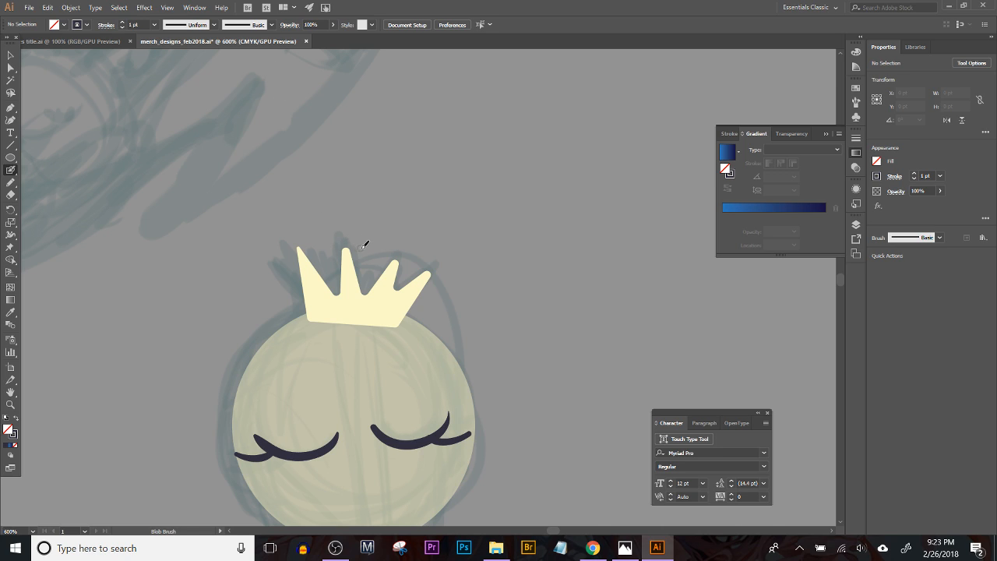
{"action": "left_click_drag", "start_coordinate": [298, 239], "coordinate": [304, 239]}
{"action": "key", "text": "ctrl+z"}
{"action": "left_click", "coordinate": [308, 298]}
{"action": "left_click", "coordinate": [329, 305]}
{"action": "key", "text": "ctrl+z"}
Step: Paint a row of small, touching dark beads along the crown's bottom edge with the Blob Brush
{"action": "key", "text": "ctrl+z"}
{"action": "left_click", "coordinate": [307, 314]}
{"action": "left_click", "coordinate": [313, 319]}
{"action": "left_click_drag", "start_coordinate": [315, 319], "coordinate": [316, 321]}
{"action": "key", "text": "ctrl+z"}
{"action": "left_click", "coordinate": [325, 321]}
{"action": "left_click", "coordinate": [333, 323]}
{"action": "left_click", "coordinate": [341, 322]}
{"action": "left_click", "coordinate": [348, 322]}
{"action": "left_click", "coordinate": [356, 323]}
{"action": "left_click", "coordinate": [364, 324]}
{"action": "left_click", "coordinate": [373, 323]}
{"action": "left_click", "coordinate": [385, 324]}
{"action": "left_click", "coordinate": [397, 324]}
Step: Draw a dark-filled circle about 7.8 pt wide above the crown and turn it into a four-pointed sparkle with Pucker & Bloat
{"action": "key", "text": "l"}
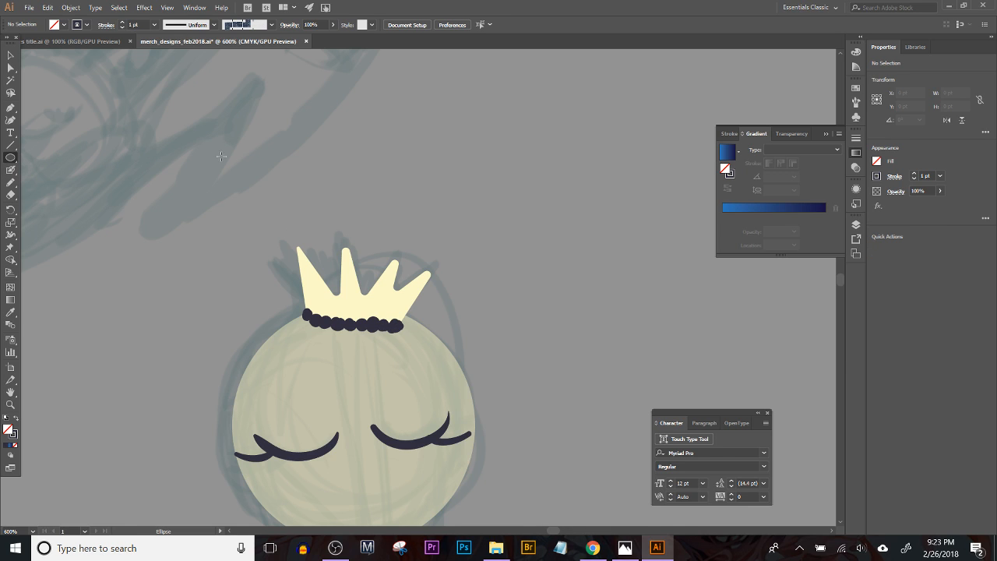
{"action": "left_click_drag", "start_coordinate": [335, 194], "coordinate": [359, 218]}
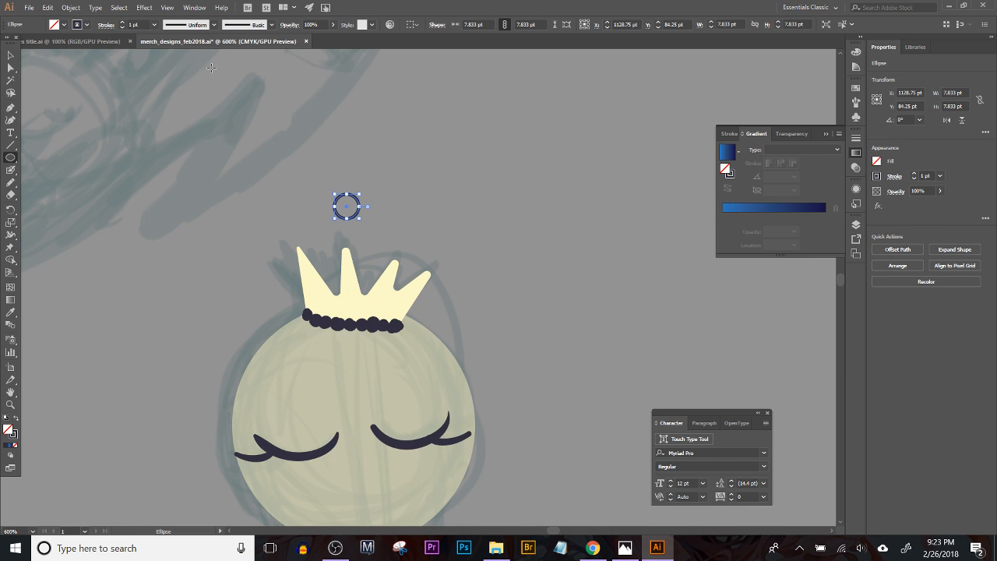
{"action": "left_click", "coordinate": [17, 421]}
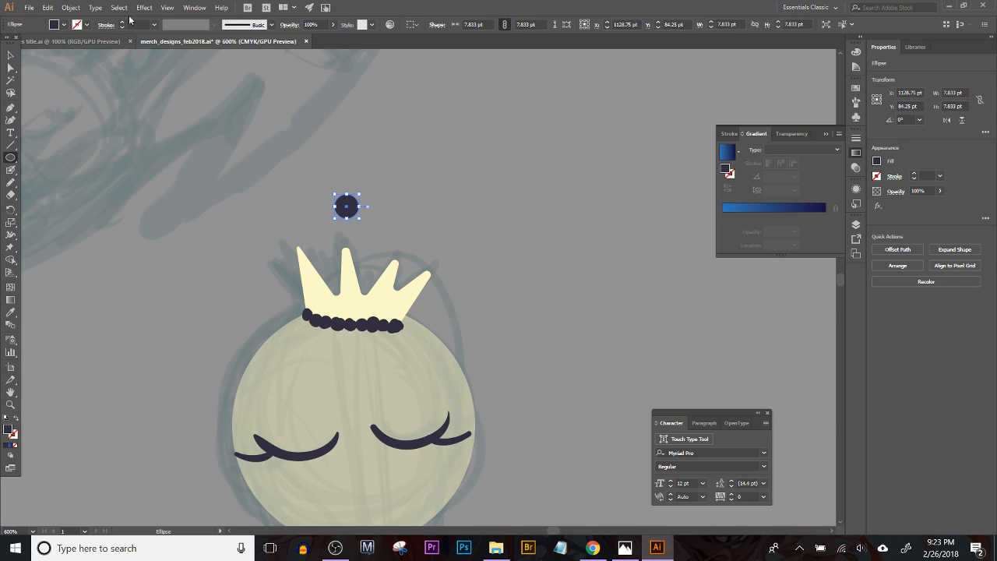
{"action": "left_click", "coordinate": [144, 7]}
{"action": "left_click", "coordinate": [155, 21]}
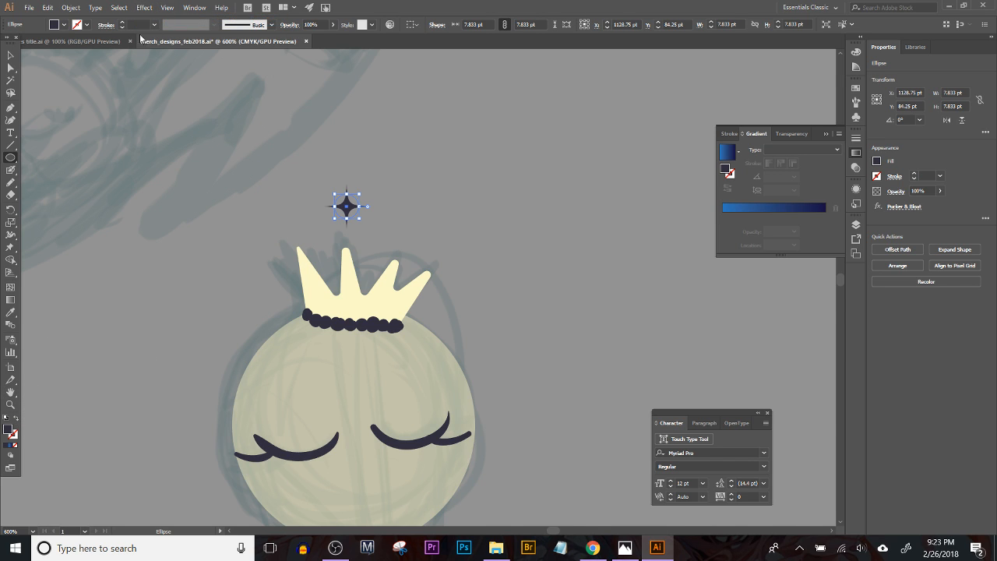
Step: Enlarge the sparkle's base circle to about 16.7 pt, tilt it slightly clockwise and place it over the front of the crown
{"action": "key", "text": "v"}
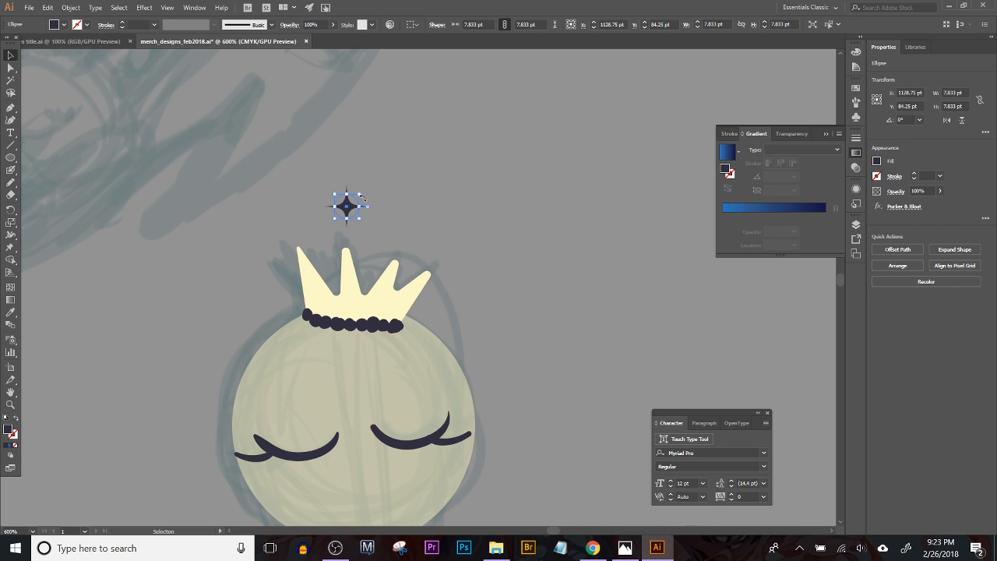
{"action": "left_click_drag", "start_coordinate": [362, 198], "coordinate": [386, 166]}
{"action": "left_click_drag", "start_coordinate": [366, 248], "coordinate": [400, 242]}
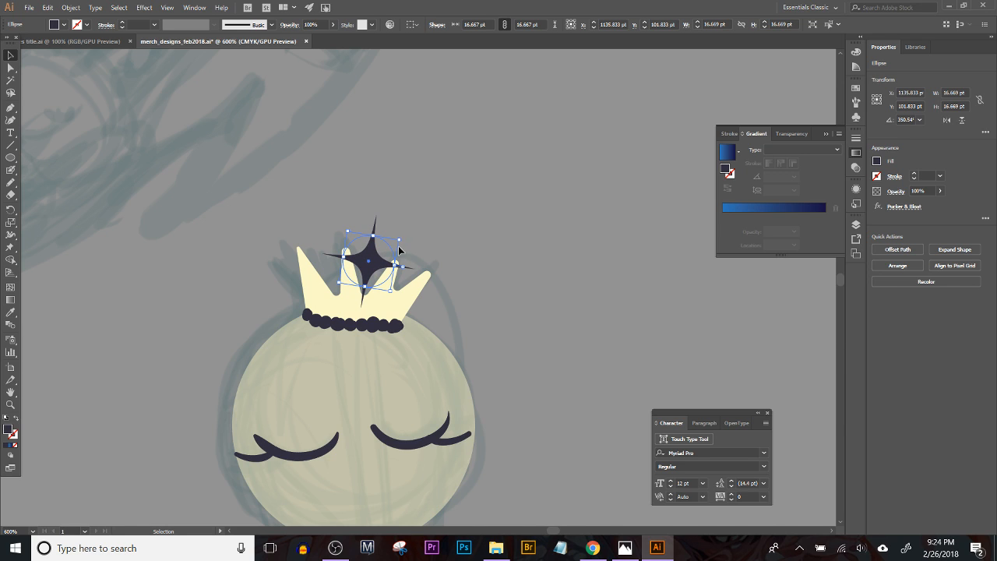
{"action": "left_click", "coordinate": [435, 220]}
{"action": "left_click_drag", "start_coordinate": [494, 221], "coordinate": [517, 144]}
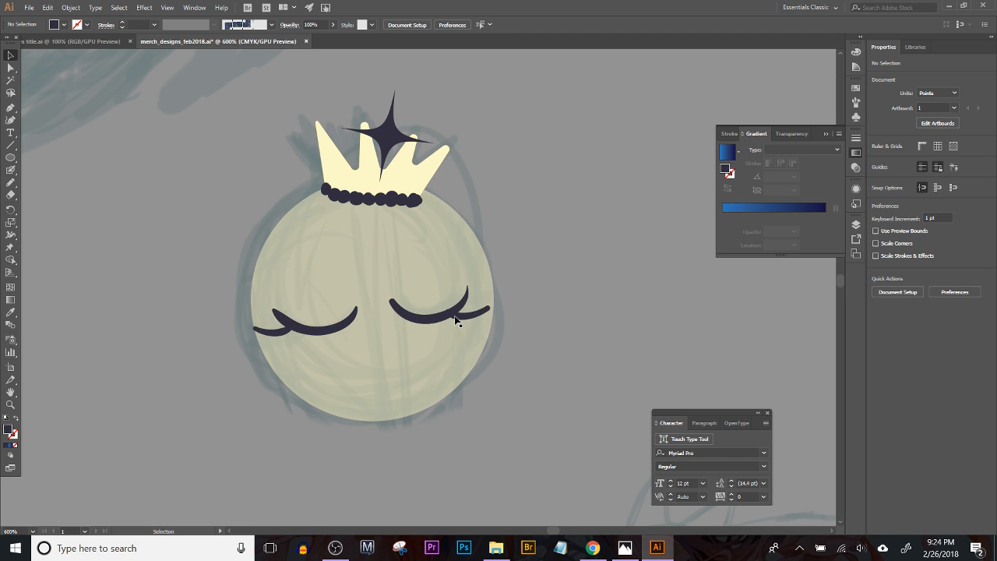
Step: Duplicate the body circle, shrink the copy to about 66.5 pt and nudge it into place inside the original
{"action": "key", "text": "a"}
{"action": "mouse_move", "coordinate": [371, 369]}
{"action": "left_mouse_down"}
{"action": "mouse_move", "coordinate": [405, 360]}
{"action": "mouse_move", "coordinate": [383, 356]}
{"action": "left_mouse_up"}
{"action": "left_click_drag", "start_coordinate": [501, 168], "coordinate": [476, 200]}
{"action": "key", "text": "Right"}
{"action": "key", "text": "Right"}
{"action": "key", "text": "Right"}
{"action": "key", "text": "Right"}
{"action": "key", "text": "Right"}
{"action": "key", "text": "Right"}
{"action": "key", "text": "Up"}
{"action": "key", "text": "Left"}
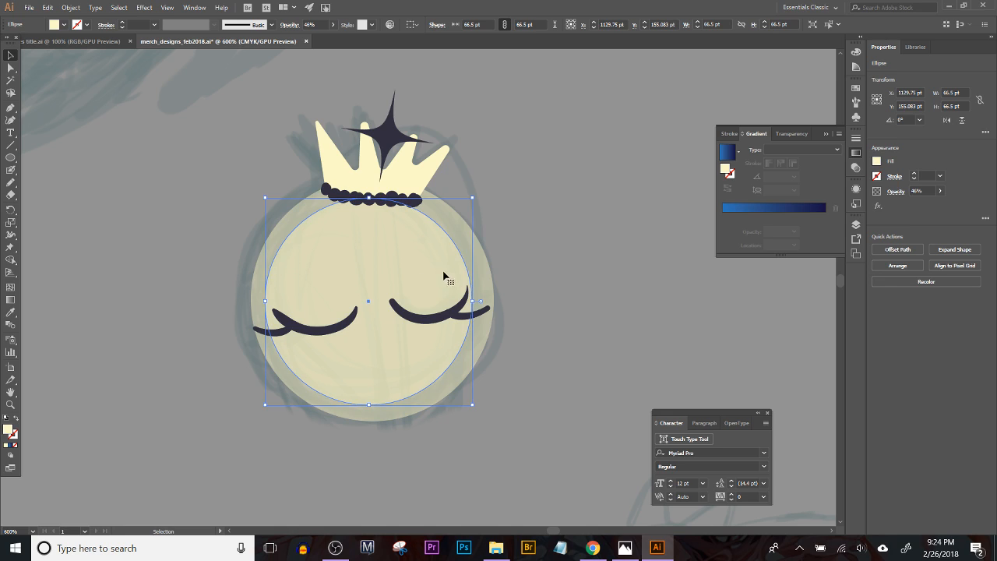
Step: Fill the inner circle with a linear gradient running from orange to white
{"action": "left_click", "coordinate": [10, 445]}
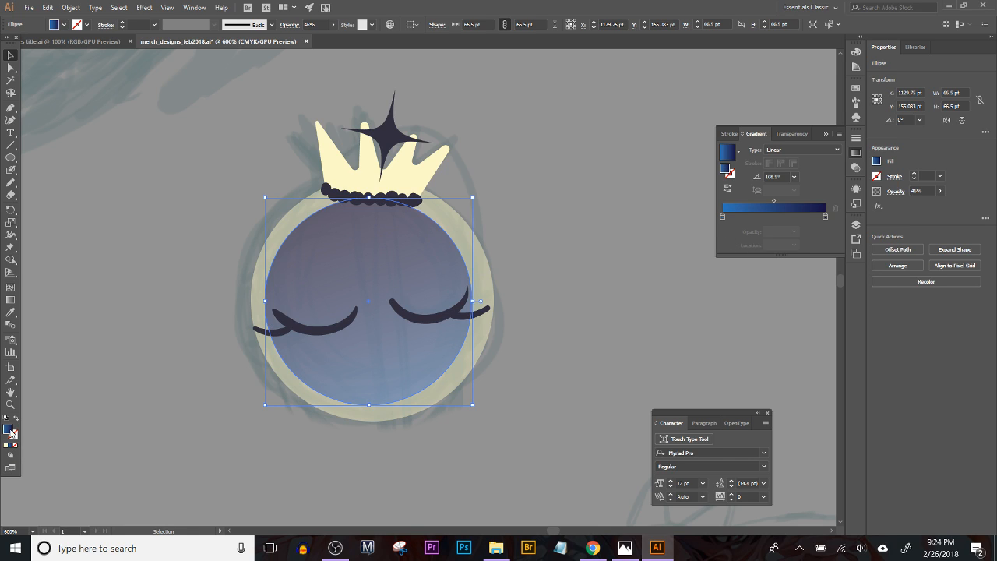
{"action": "double_click", "coordinate": [824, 217]}
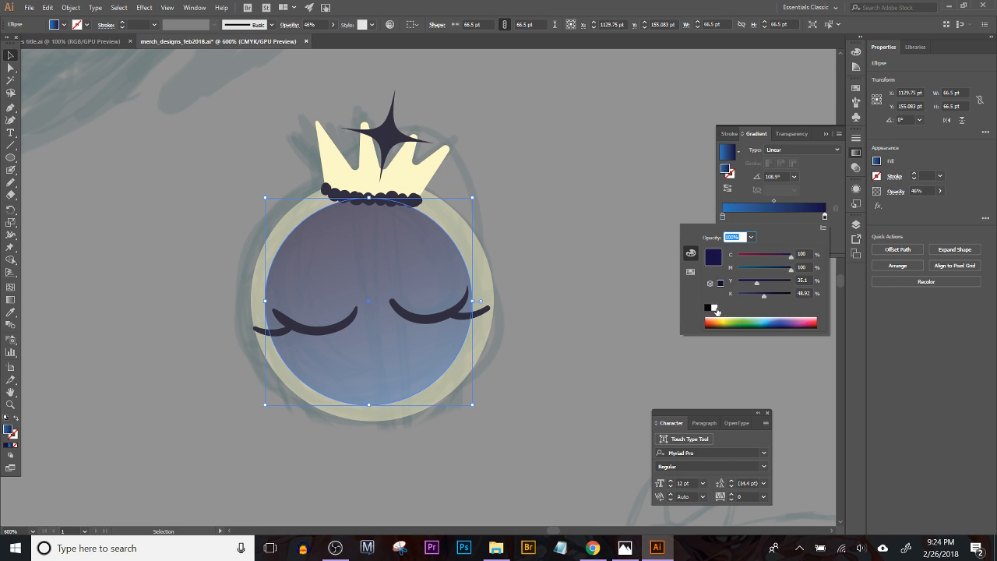
{"action": "left_click", "coordinate": [715, 309]}
{"action": "left_click", "coordinate": [723, 217]}
{"action": "double_click", "coordinate": [723, 217]}
{"action": "left_click", "coordinate": [690, 271]}
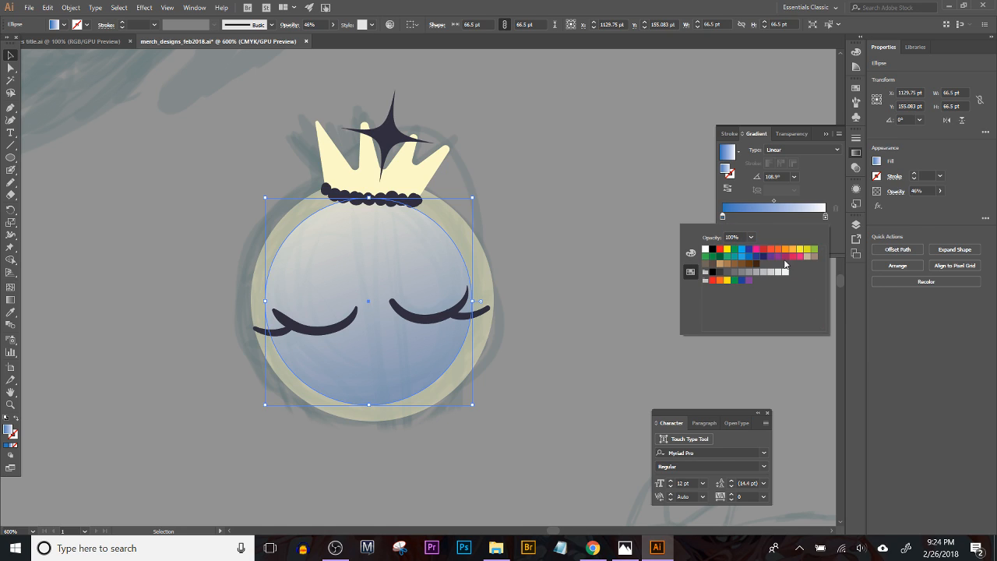
{"action": "left_click", "coordinate": [787, 249]}
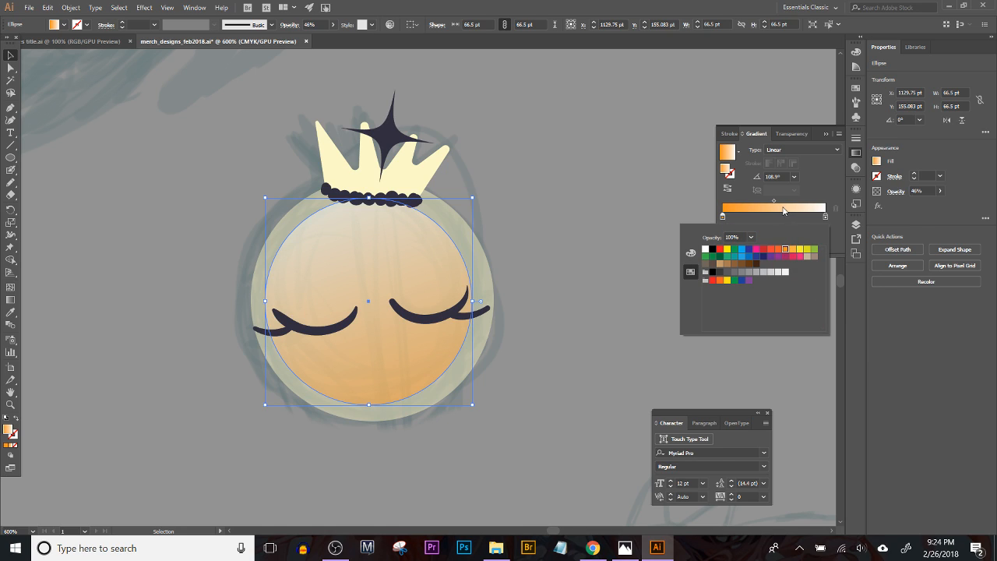
{"action": "left_click", "coordinate": [834, 233]}
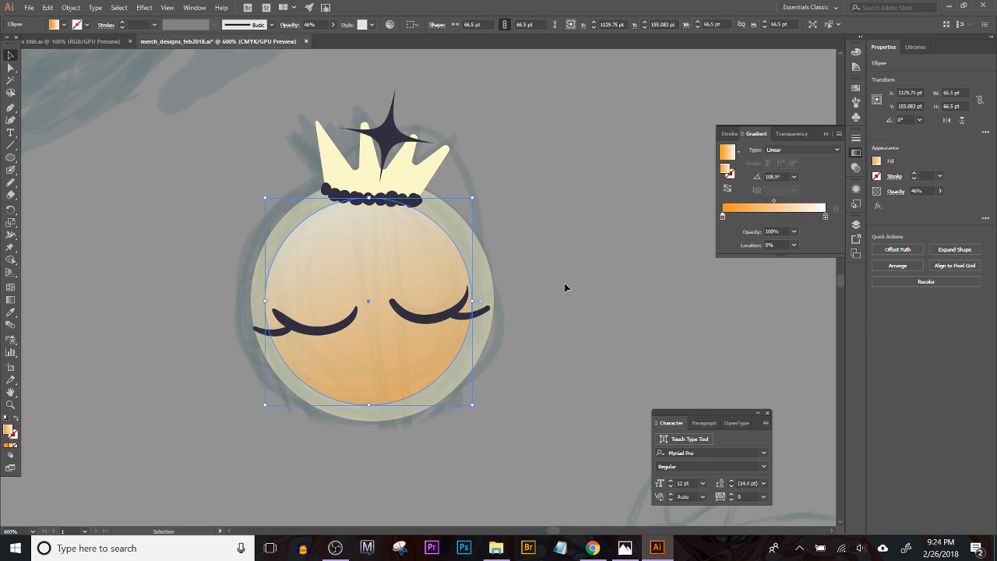
Step: Set the opacity of the gradient's white stop to 0%
{"action": "left_click", "coordinate": [826, 217]}
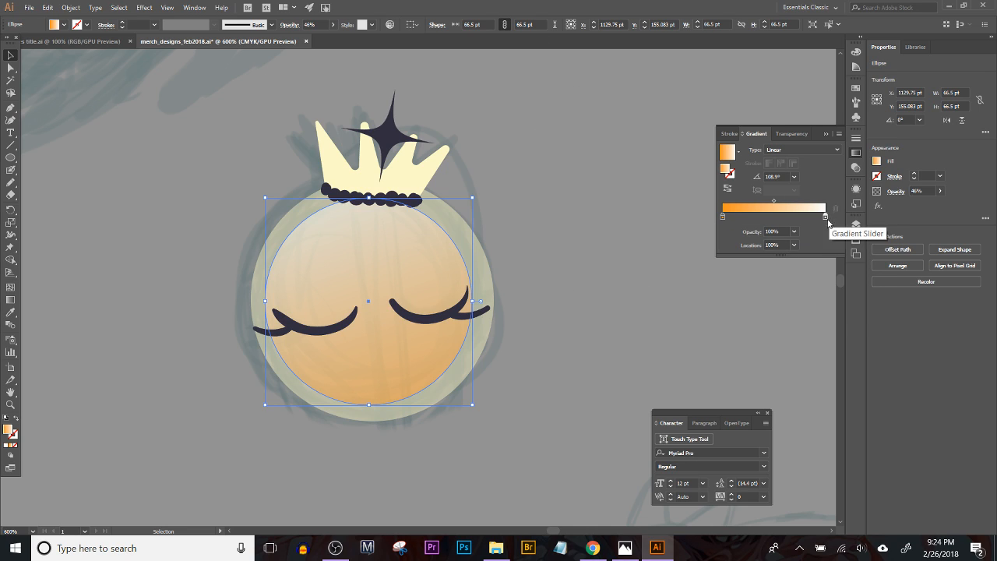
{"action": "left_click", "coordinate": [794, 231]}
{"action": "left_click", "coordinate": [802, 246]}
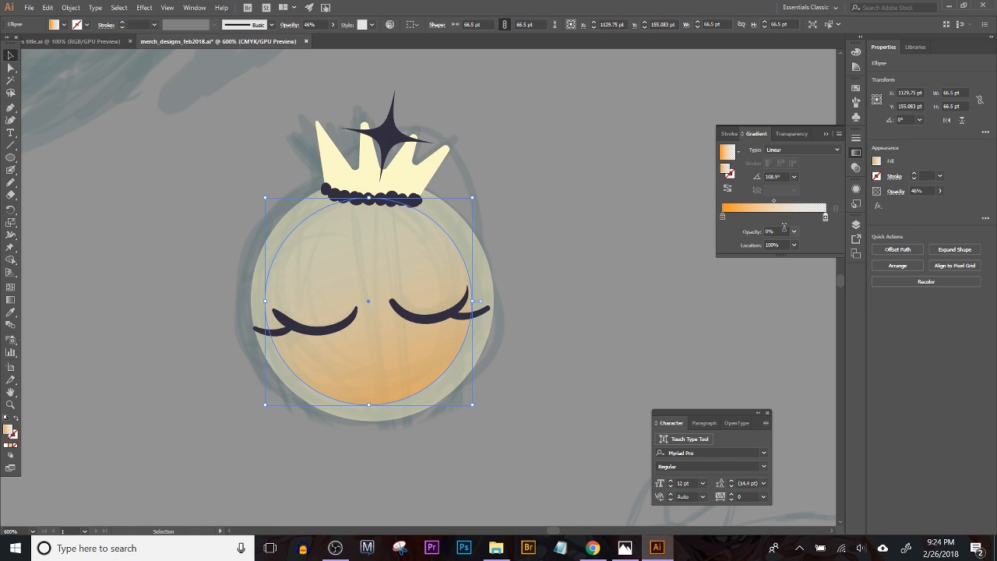
Step: Enlarge the inner gradient circle to about 71 pt and centre it within the body circle
{"action": "left_click_drag", "start_coordinate": [265, 300], "coordinate": [259, 300]}
{"action": "key", "text": "ctrl+z"}
{"action": "left_click_drag", "start_coordinate": [473, 198], "coordinate": [488, 187]}
{"action": "left_click_drag", "start_coordinate": [447, 235], "coordinate": [450, 234]}
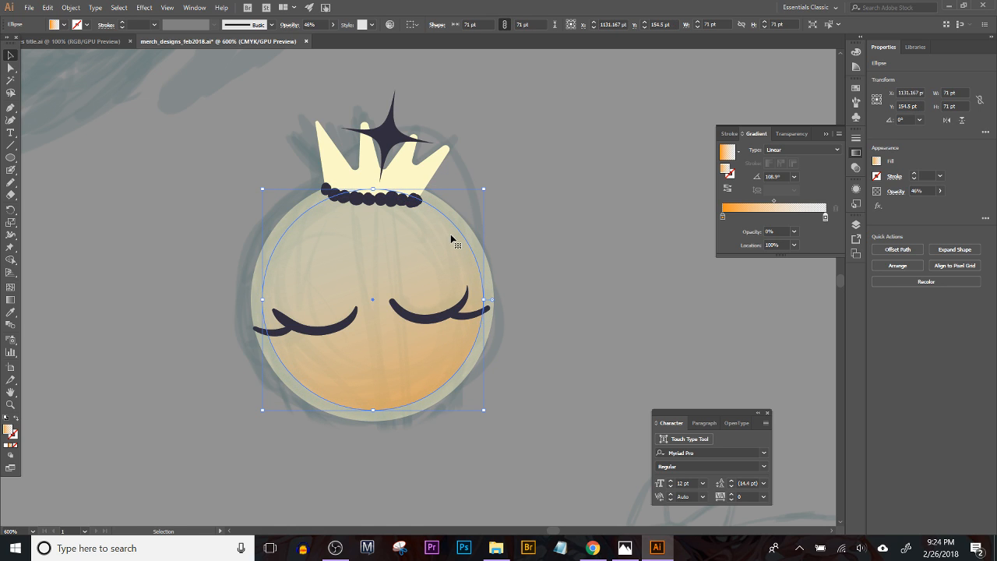
{"action": "left_click", "coordinate": [141, 8]}
{"action": "left_click", "coordinate": [234, 52]}
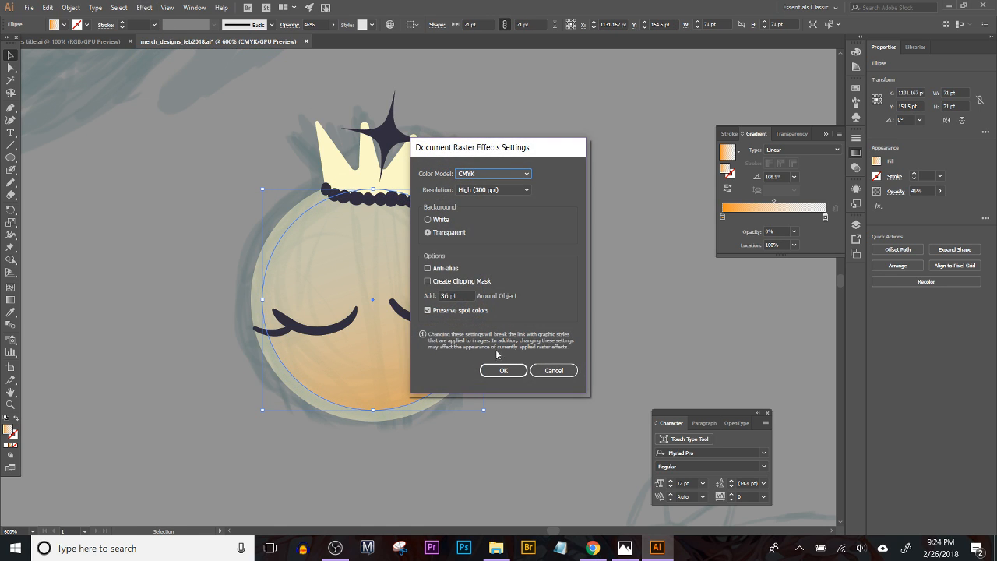
{"action": "left_click", "coordinate": [553, 370]}
Step: Apply a Gaussian Blur with a radius of 14 pixels to the inner gradient circle
{"action": "left_click", "coordinate": [144, 8]}
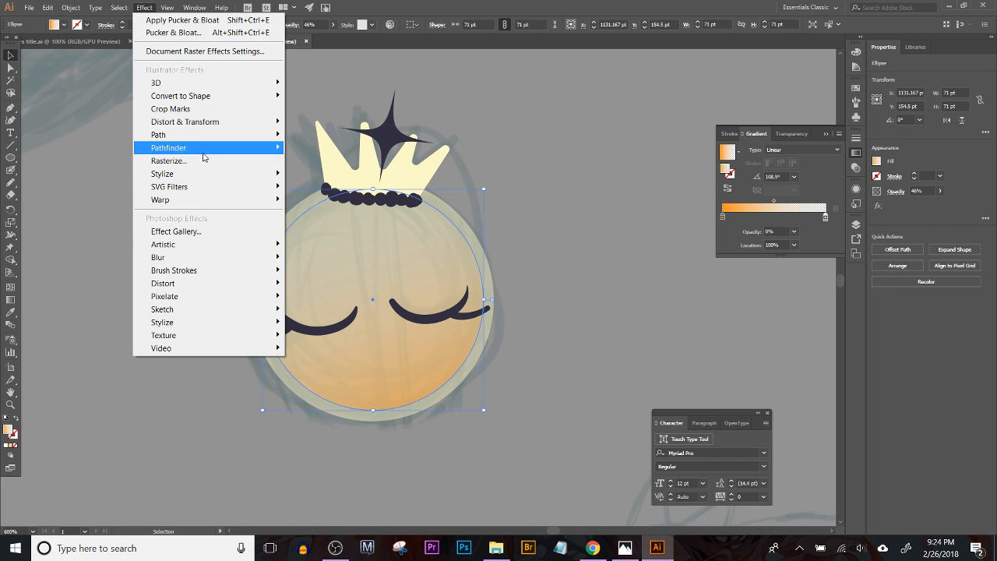
{"action": "mouse_move", "coordinate": [210, 133]}
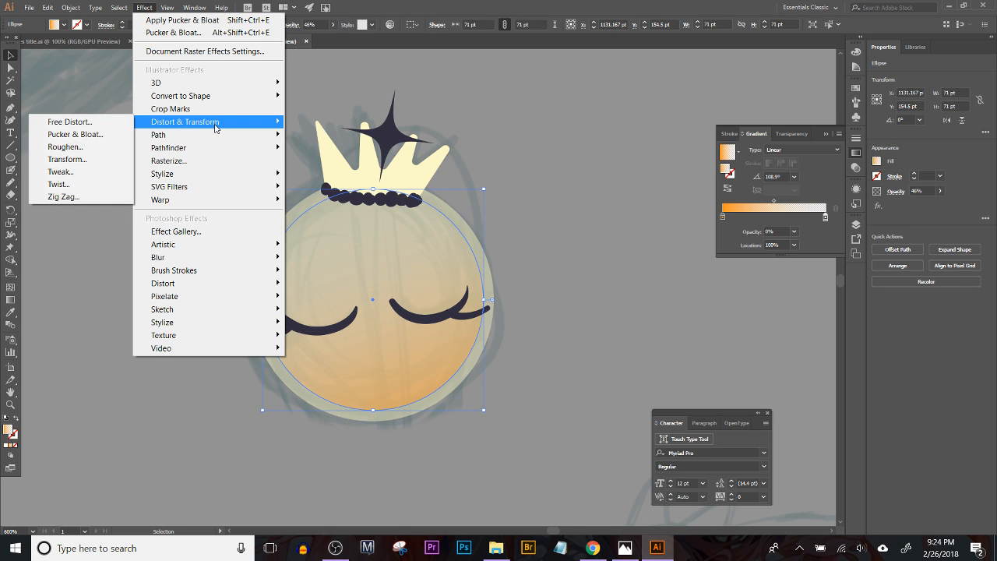
{"action": "mouse_move", "coordinate": [204, 180]}
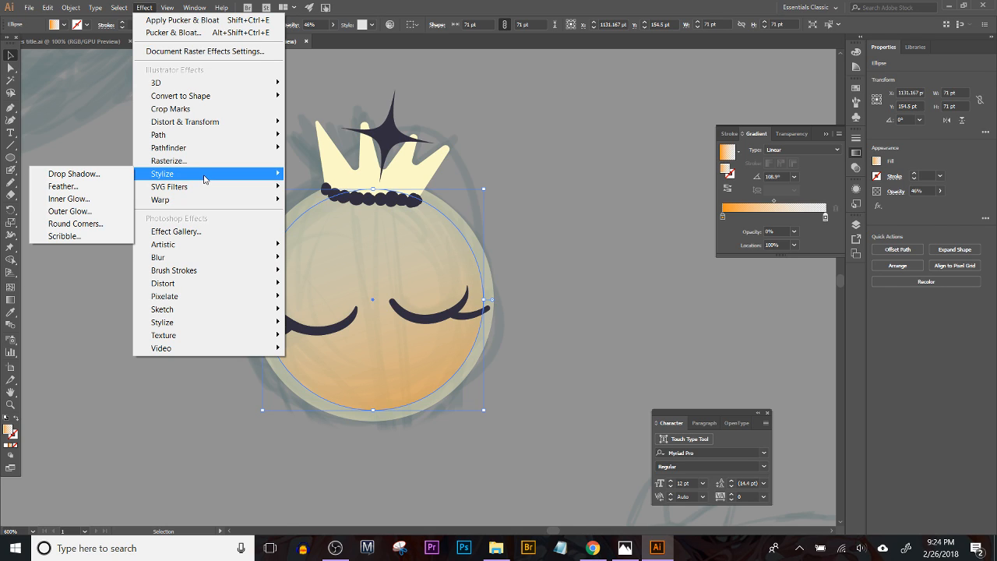
{"action": "mouse_move", "coordinate": [198, 245]}
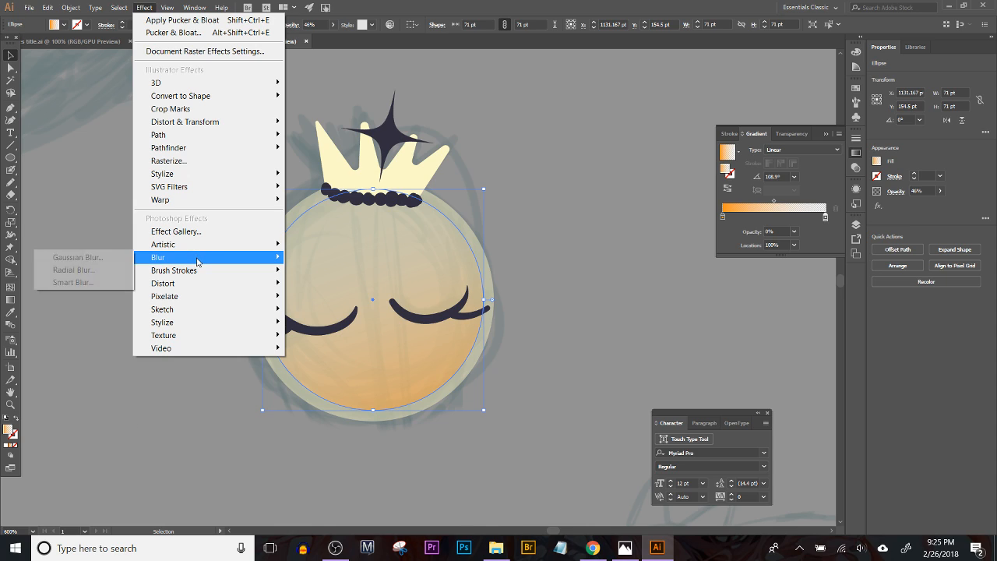
{"action": "left_click", "coordinate": [125, 259]}
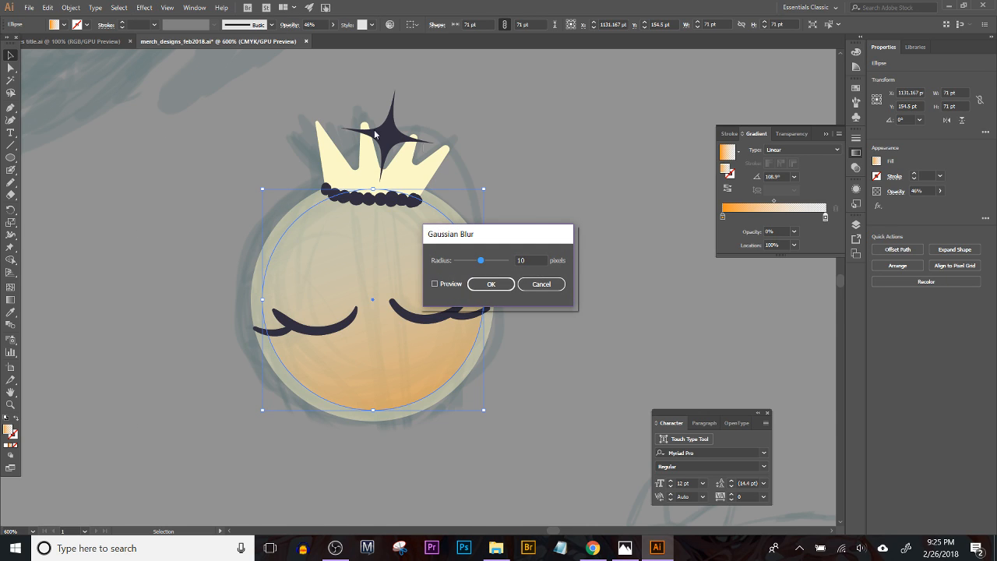
{"action": "left_click", "coordinate": [436, 282]}
{"action": "left_click_drag", "start_coordinate": [481, 261], "coordinate": [482, 263]}
{"action": "double_click", "coordinate": [528, 262]}
{"action": "type", "text": "14"}
{"action": "left_click", "coordinate": [491, 283]}
{"action": "left_click", "coordinate": [576, 231]}
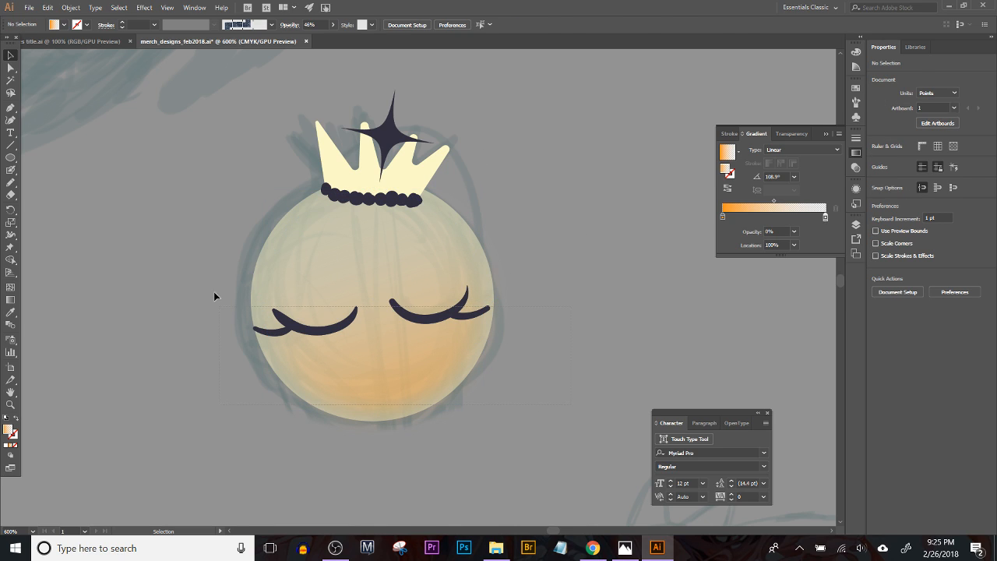
Step: Set the opacity of the body circle and its blurred inner circle to 100%
{"action": "left_click_drag", "start_coordinate": [214, 291], "coordinate": [212, 286]}
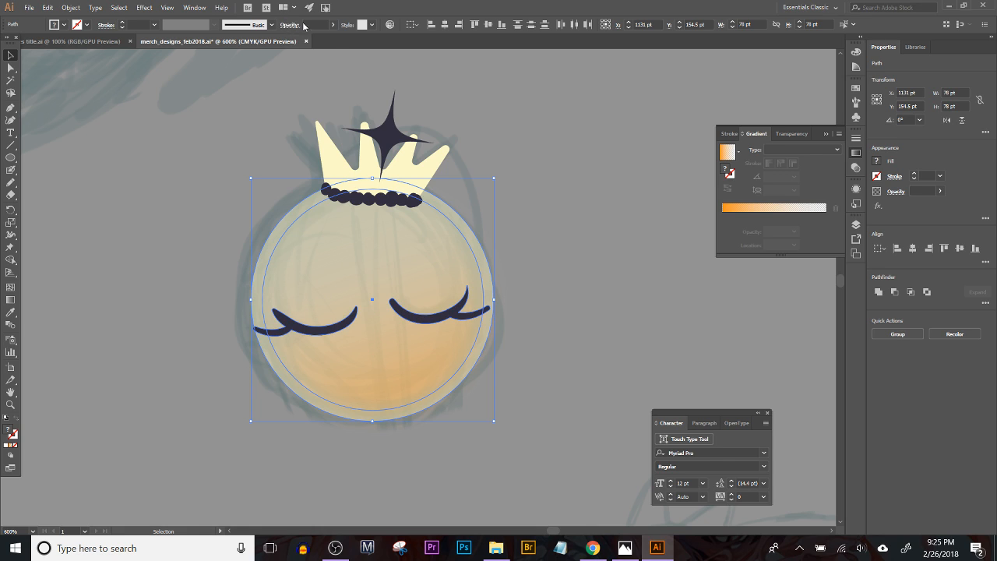
{"action": "left_click", "coordinate": [333, 25]}
{"action": "left_click_drag", "start_coordinate": [320, 38], "coordinate": [374, 35]}
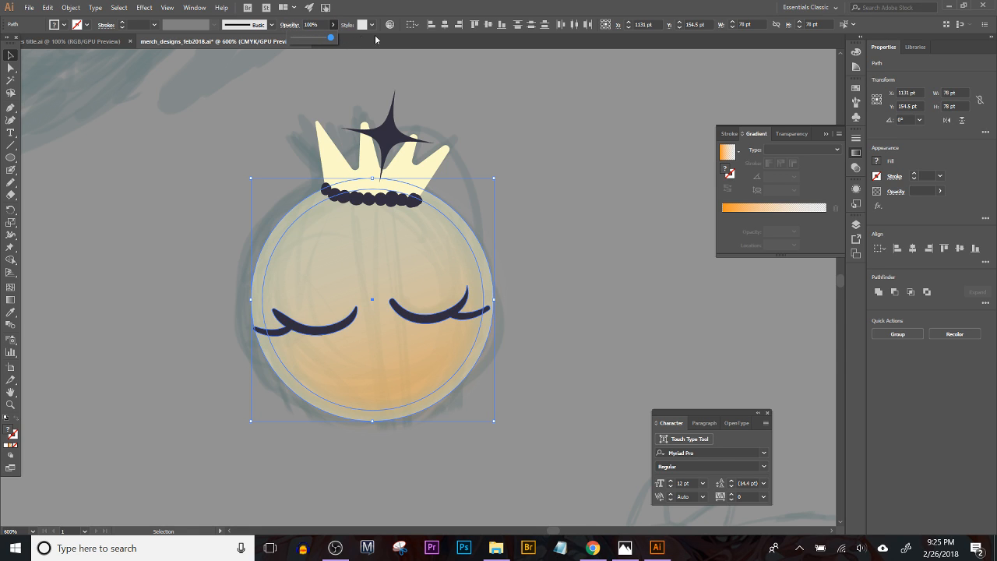
{"action": "left_click", "coordinate": [582, 203]}
Step: Change the crown's fill from pale cream to a deeper golden yellow
{"action": "left_click_drag", "start_coordinate": [510, 385], "coordinate": [450, 445]}
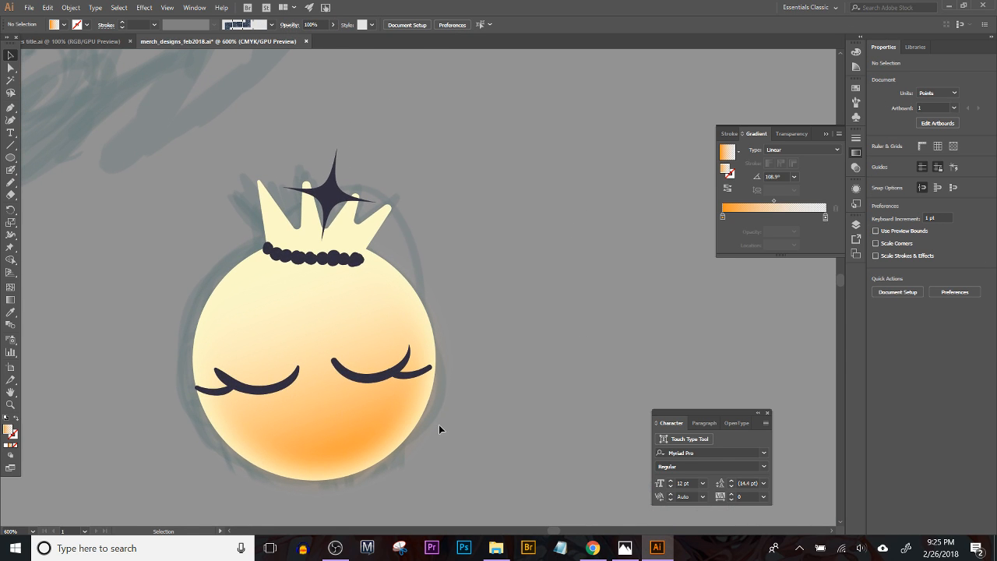
{"action": "left_click_drag", "start_coordinate": [363, 204], "coordinate": [427, 204]}
{"action": "left_click", "coordinate": [407, 233]}
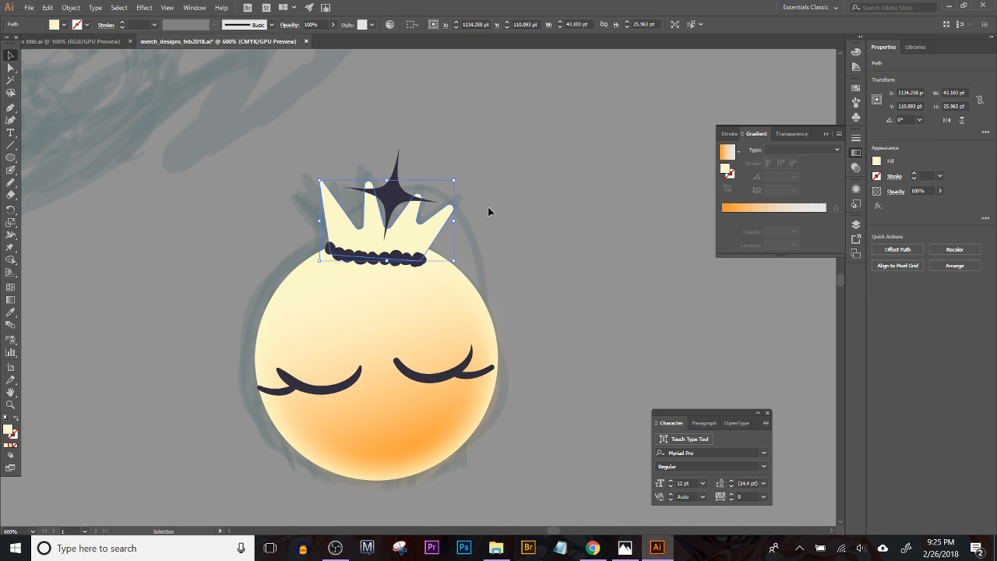
{"action": "double_click", "coordinate": [8, 428]}
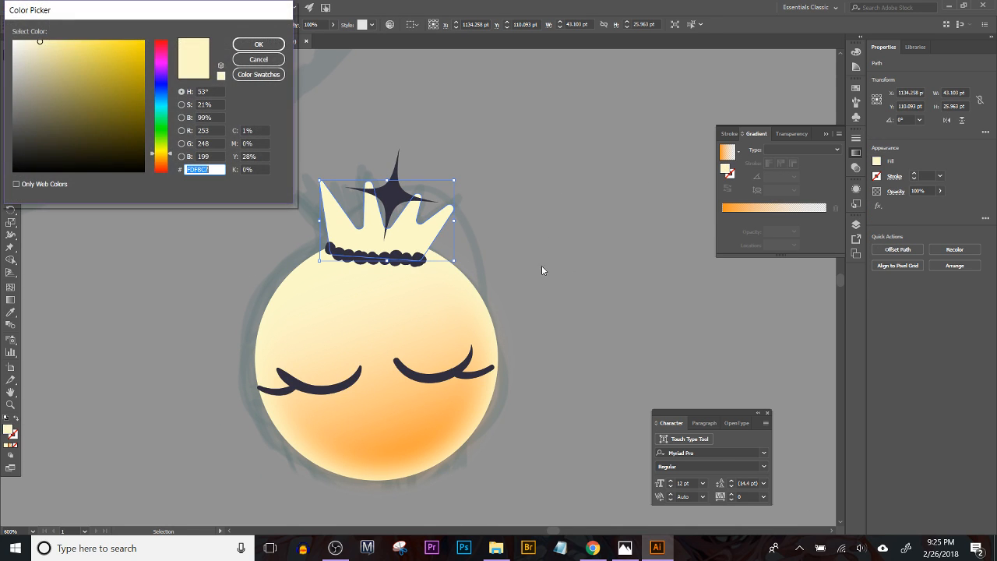
{"action": "mouse_move", "coordinate": [77, 55]}
{"action": "left_mouse_down"}
{"action": "mouse_move", "coordinate": [72, 68]}
{"action": "mouse_move", "coordinate": [96, 42]}
{"action": "mouse_move", "coordinate": [96, 50]}
{"action": "left_mouse_up"}
{"action": "left_click", "coordinate": [258, 45]}
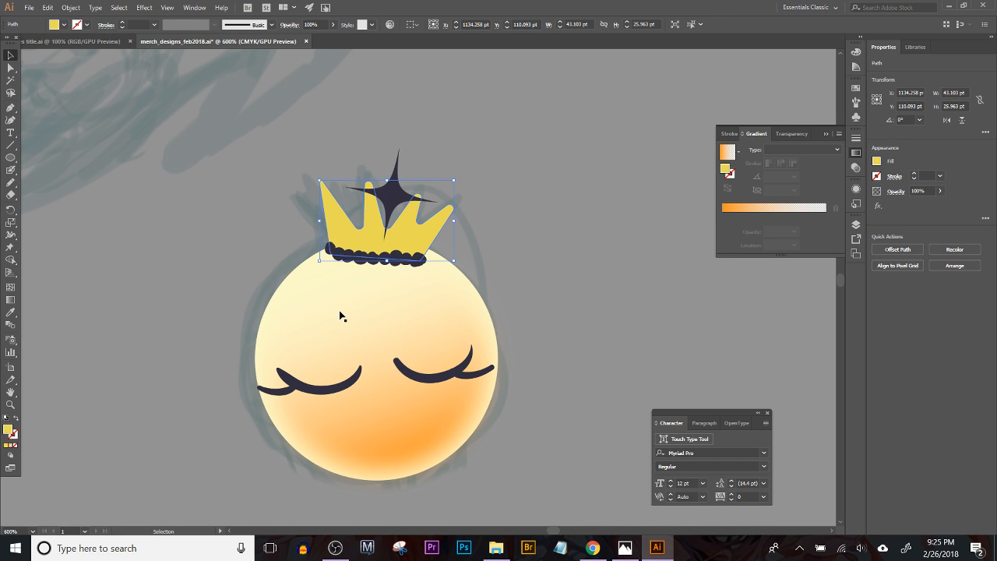
Step: Recolor the crown's star and bead band purple with hue 264, saturation 58% and brightness 73%
{"action": "left_click", "coordinate": [394, 193]}
{"action": "left_click", "coordinate": [312, 161]}
{"action": "left_click", "coordinate": [463, 233]}
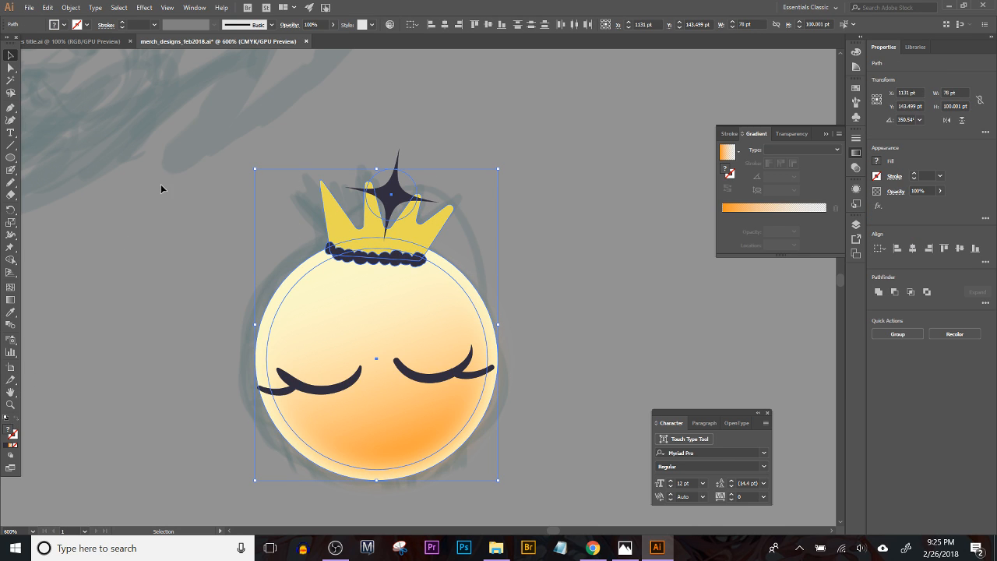
{"action": "left_click", "coordinate": [390, 24]}
{"action": "left_click", "coordinate": [744, 223]}
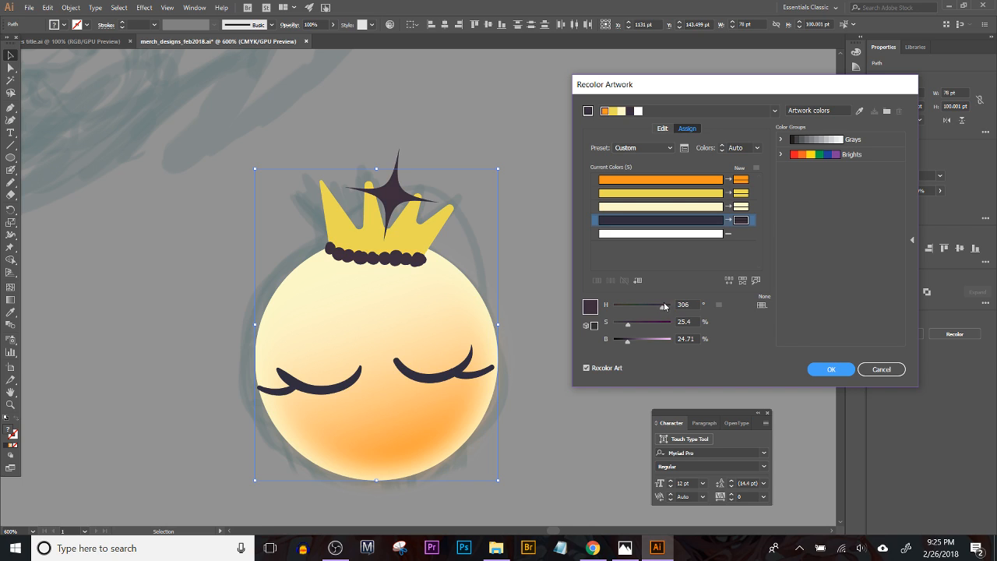
{"action": "mouse_move", "coordinate": [662, 328]}
{"action": "left_mouse_down"}
{"action": "mouse_move", "coordinate": [672, 327]}
{"action": "mouse_move", "coordinate": [663, 339]}
{"action": "left_mouse_up"}
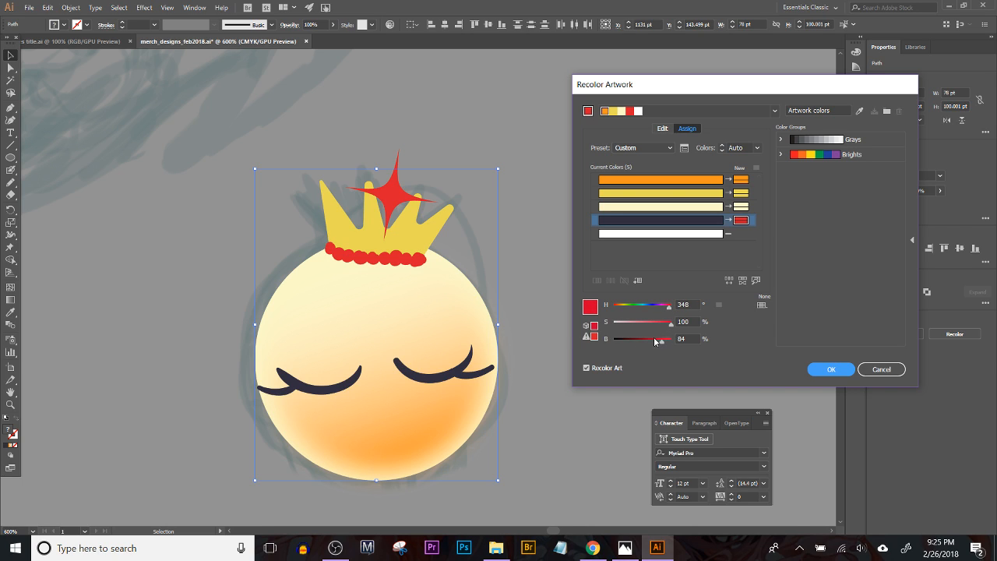
{"action": "left_click_drag", "start_coordinate": [662, 310], "coordinate": [650, 326]}
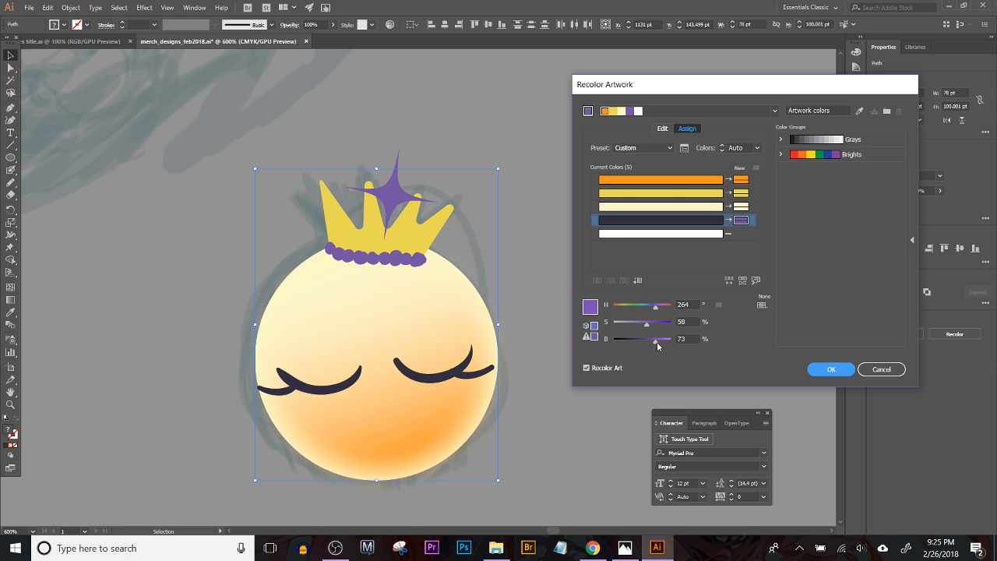
{"action": "left_click", "coordinate": [831, 370]}
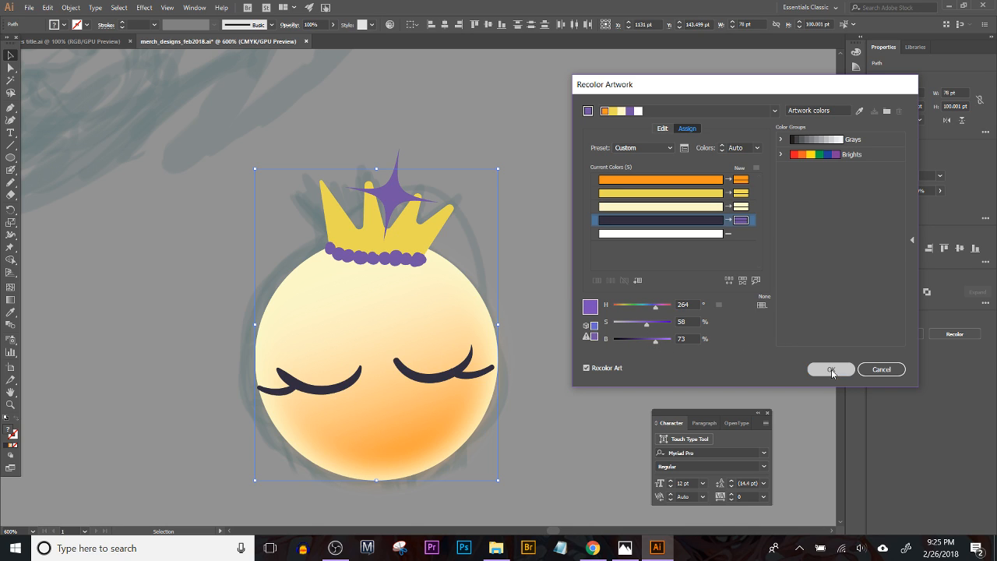
{"action": "left_click", "coordinate": [562, 321]}
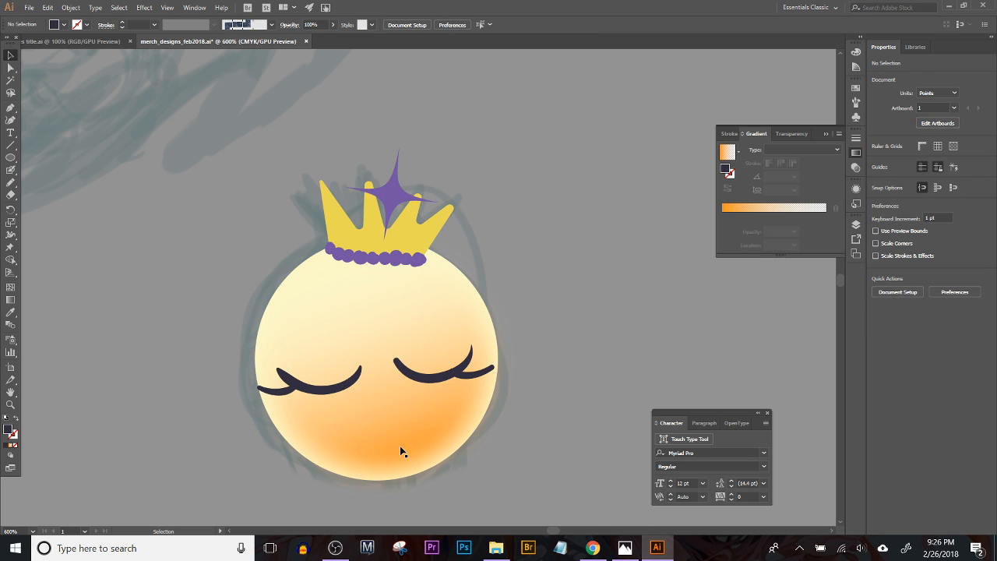
Step: Draw a flat ellipse of about 28.5 × 7.5 pt below the character's left-hand eye and fill it with pink ED70D6
{"action": "left_click", "coordinate": [11, 157]}
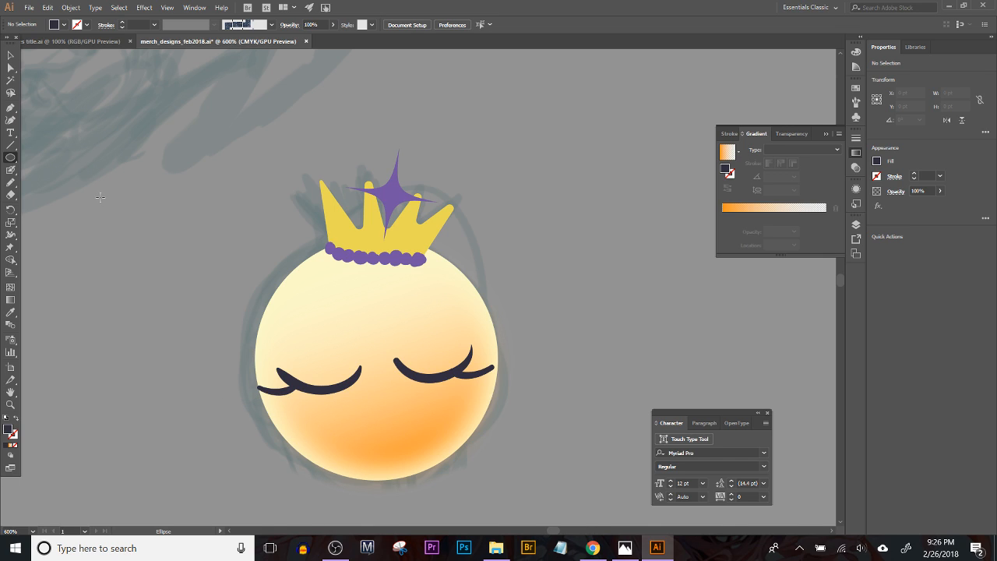
{"action": "left_click_drag", "start_coordinate": [231, 419], "coordinate": [321, 440]}
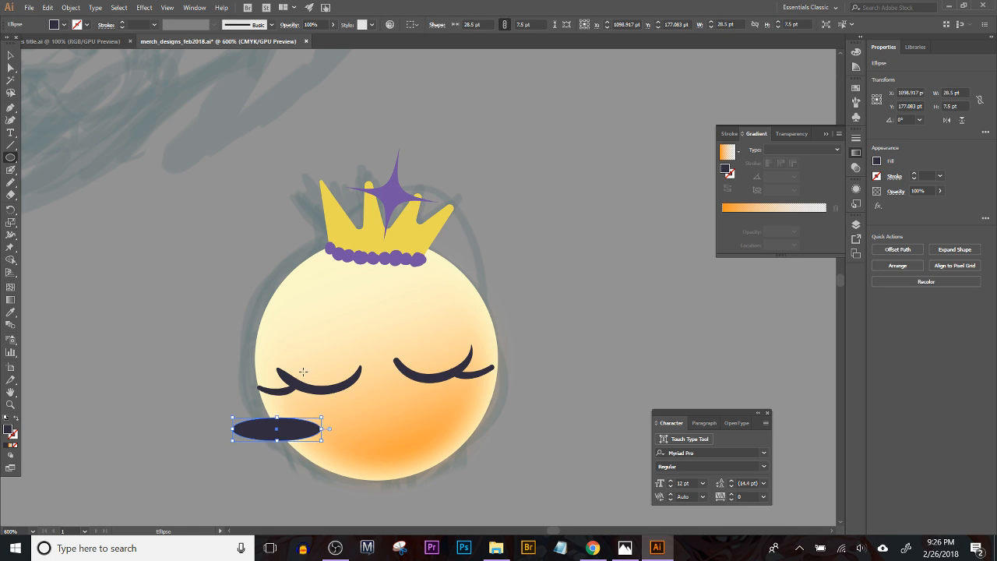
{"action": "double_click", "coordinate": [7, 430]}
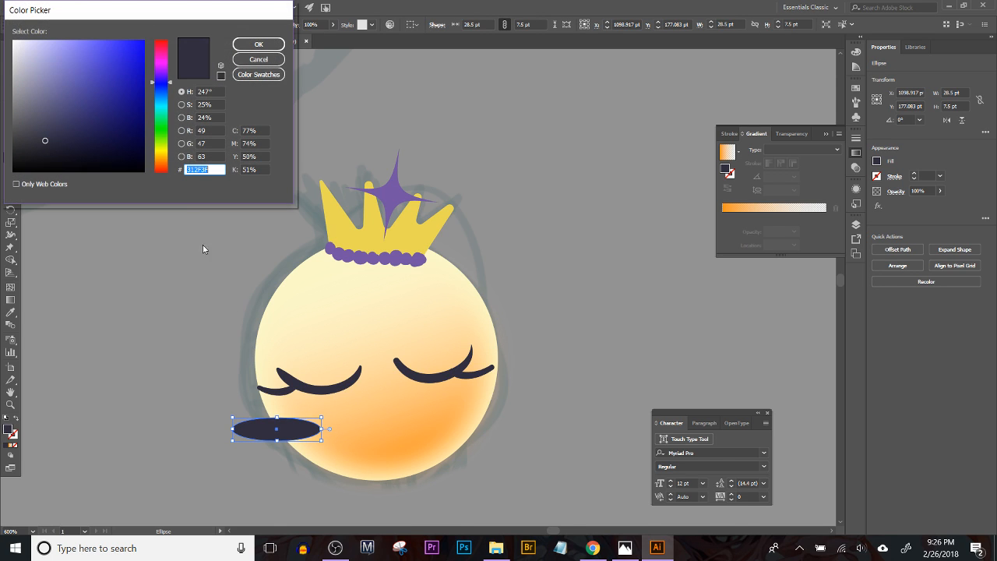
{"action": "left_click_drag", "start_coordinate": [159, 95], "coordinate": [160, 58]}
{"action": "left_click", "coordinate": [83, 49]}
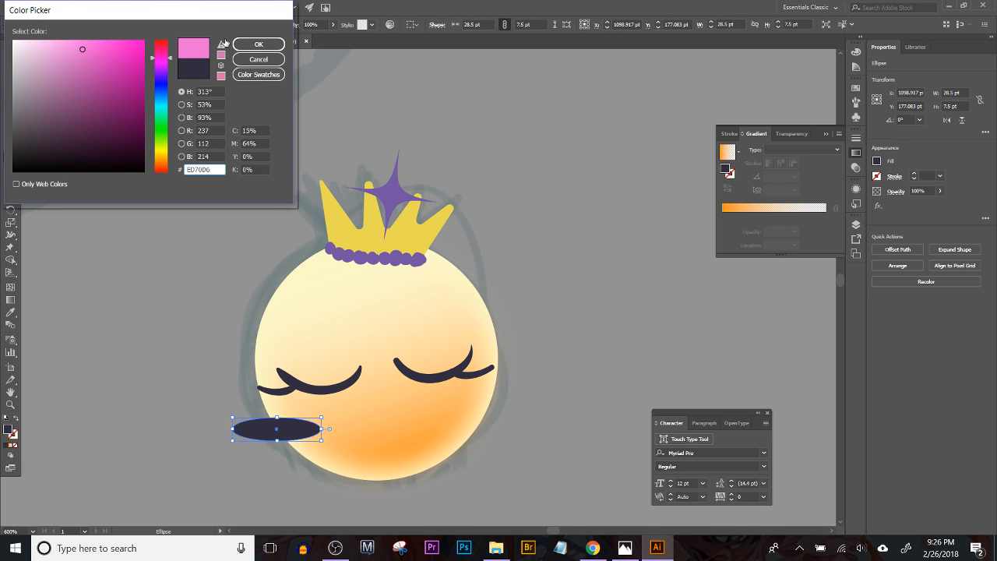
{"action": "left_click", "coordinate": [262, 44]}
Step: Shrink the pink ellipse to about 16.8 × 6 pt and place one copy under each closed eye as blush
{"action": "left_click", "coordinate": [12, 56]}
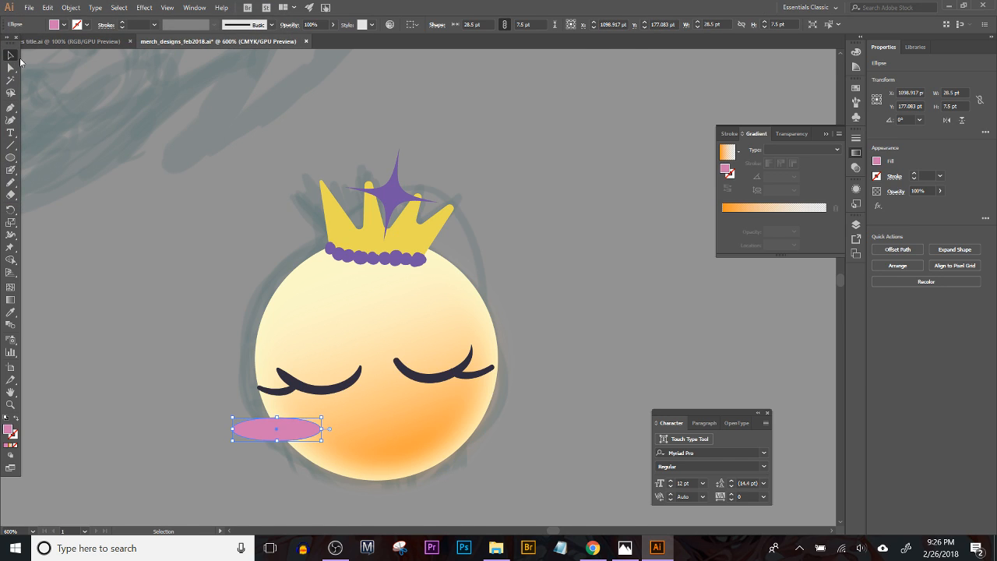
{"action": "left_click_drag", "start_coordinate": [234, 431], "coordinate": [470, 403]}
{"action": "key", "text": "ctrl+z"}
Step: Recolor both blush ellipses salmon pink with hue 0, saturation 41% and brightness 90%
{"action": "left_click", "coordinate": [284, 415], "text": "shift"}
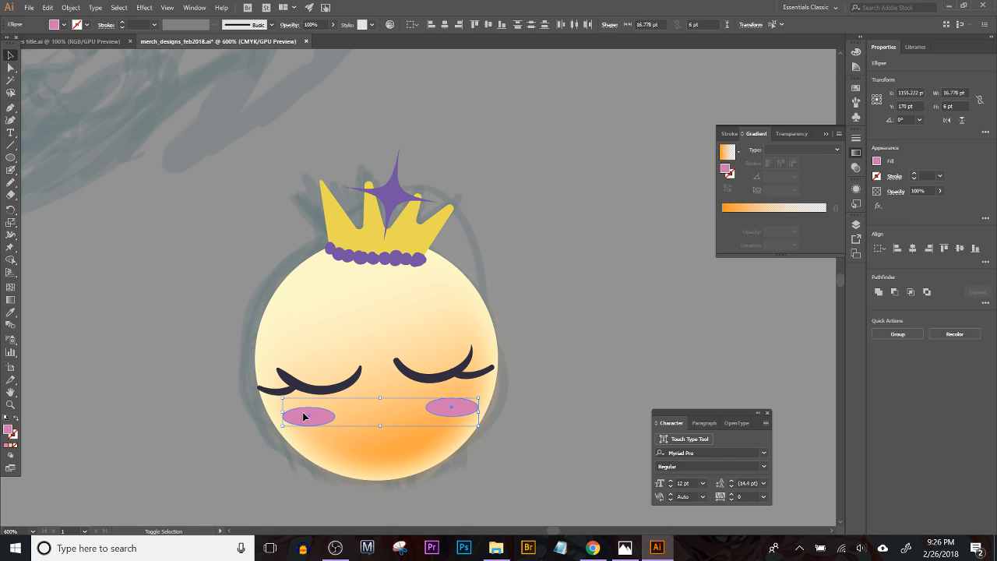
{"action": "left_click", "coordinate": [391, 24]}
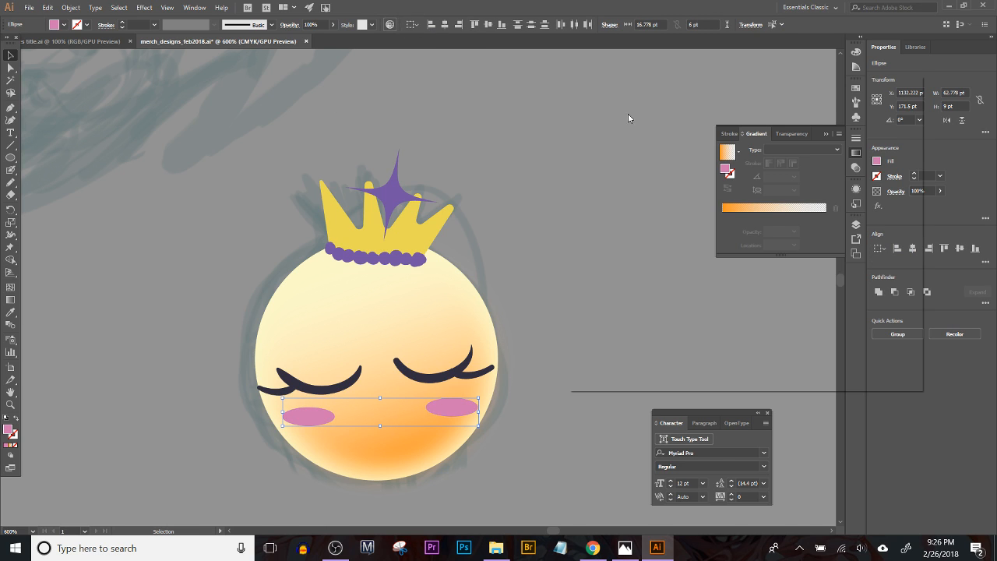
{"action": "left_click_drag", "start_coordinate": [665, 313], "coordinate": [620, 312]}
{"action": "left_click_drag", "start_coordinate": [618, 313], "coordinate": [637, 324]}
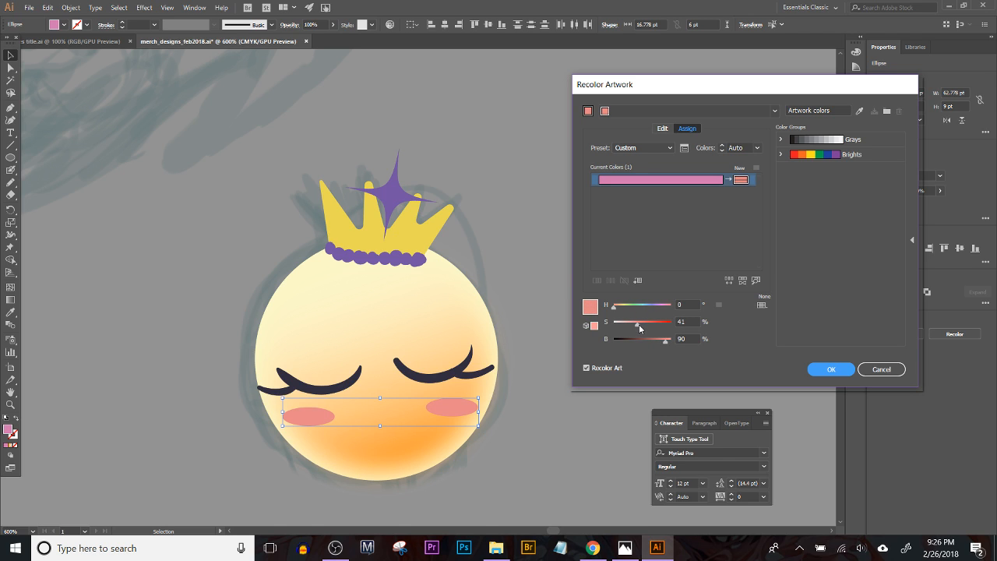
{"action": "left_click", "coordinate": [837, 370]}
Step: Recolor the crown's star and bead band blue with hue 206, saturation 75% and brightness 80%
{"action": "left_click_drag", "start_coordinate": [359, 144], "coordinate": [409, 275]}
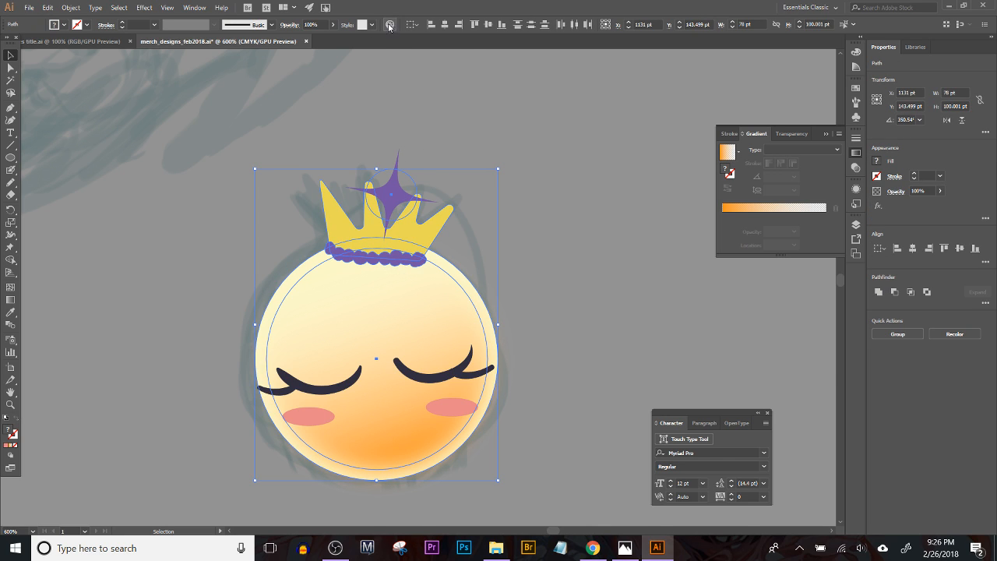
{"action": "left_click", "coordinate": [390, 25]}
{"action": "left_click", "coordinate": [732, 220]}
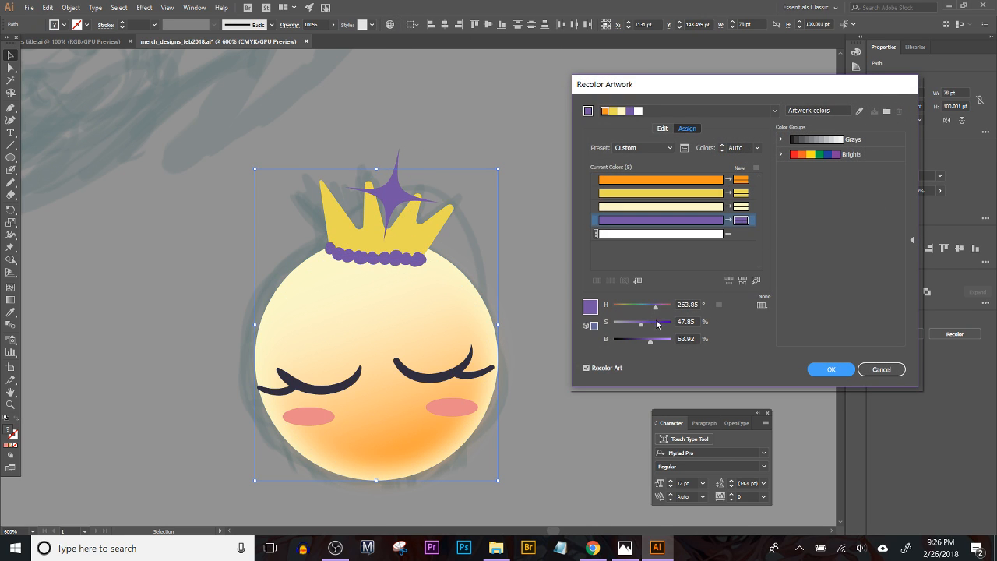
{"action": "left_click_drag", "start_coordinate": [655, 311], "coordinate": [654, 306]}
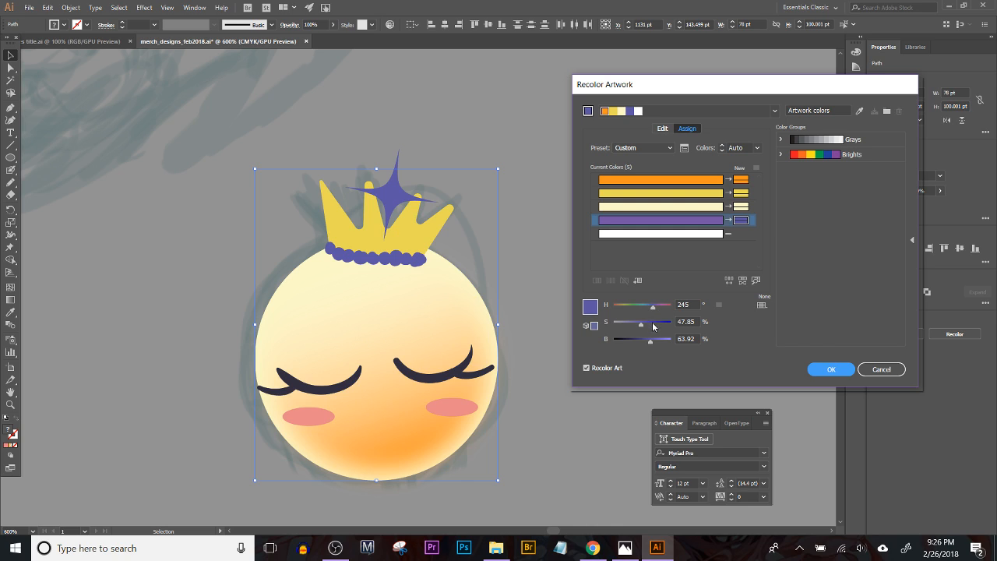
{"action": "left_click_drag", "start_coordinate": [658, 341], "coordinate": [649, 308]}
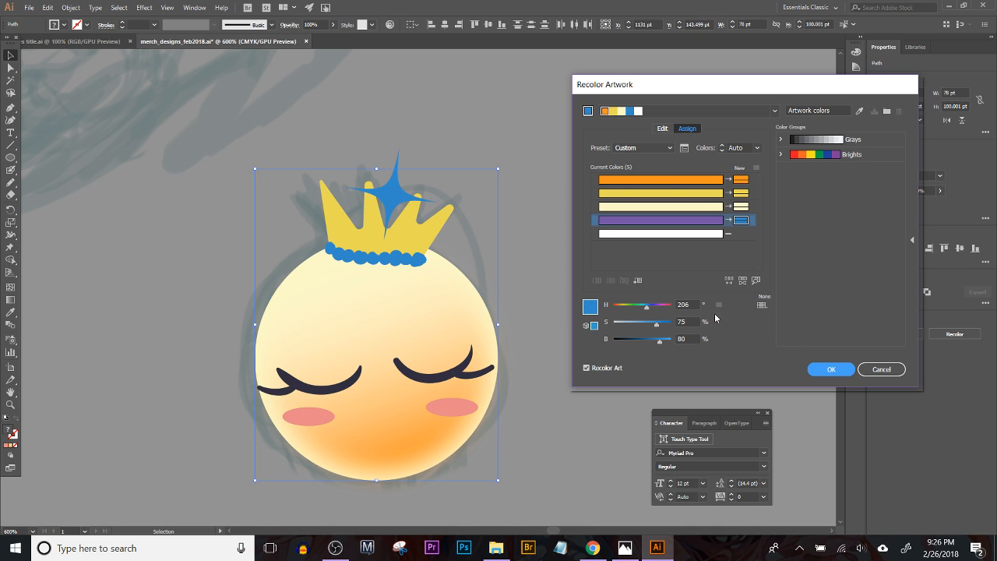
{"action": "left_click", "coordinate": [830, 369]}
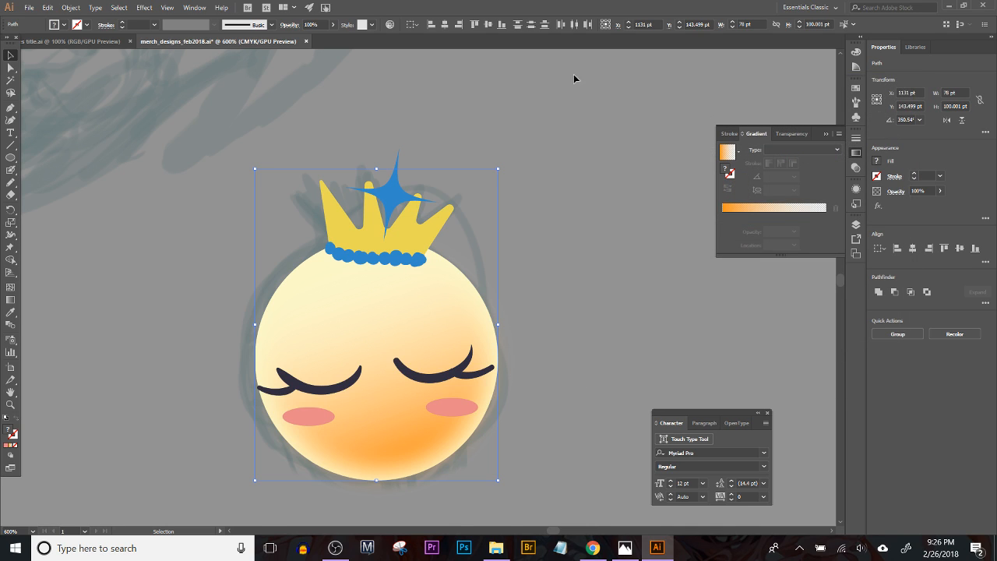
{"action": "left_click", "coordinate": [550, 153]}
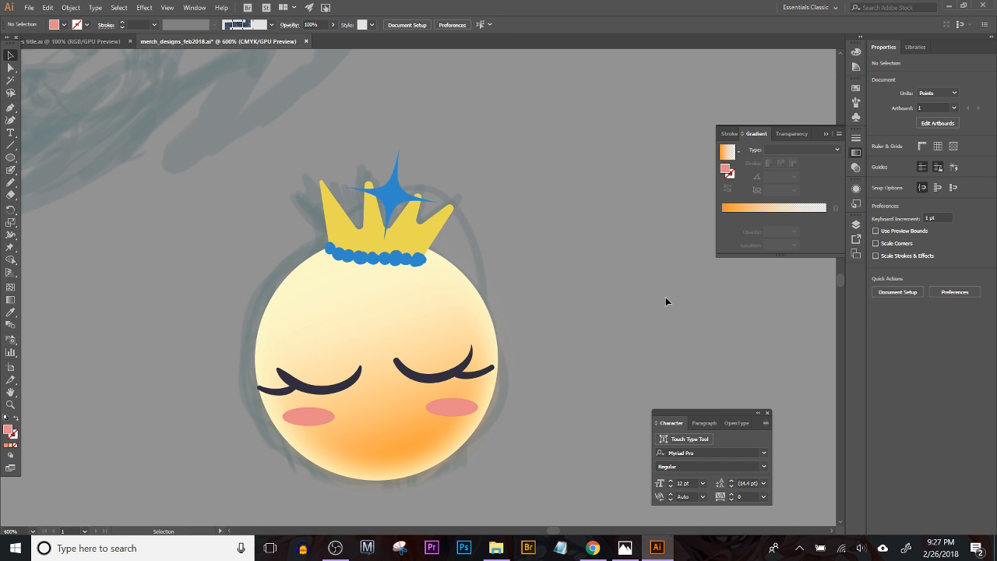
Step: Paint a curved cat-like smile with upturned ends between the cheeks using the Blob Brush in the eyes' dark colour
{"action": "left_click", "coordinate": [10, 170]}
{"action": "key", "text": "v"}
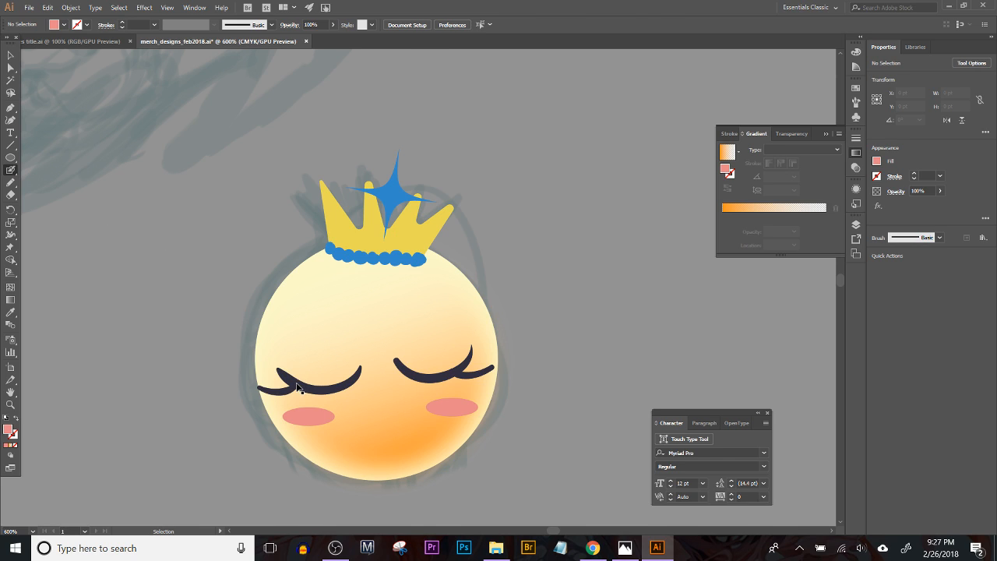
{"action": "left_click", "coordinate": [298, 387], "text": "ctrl"}
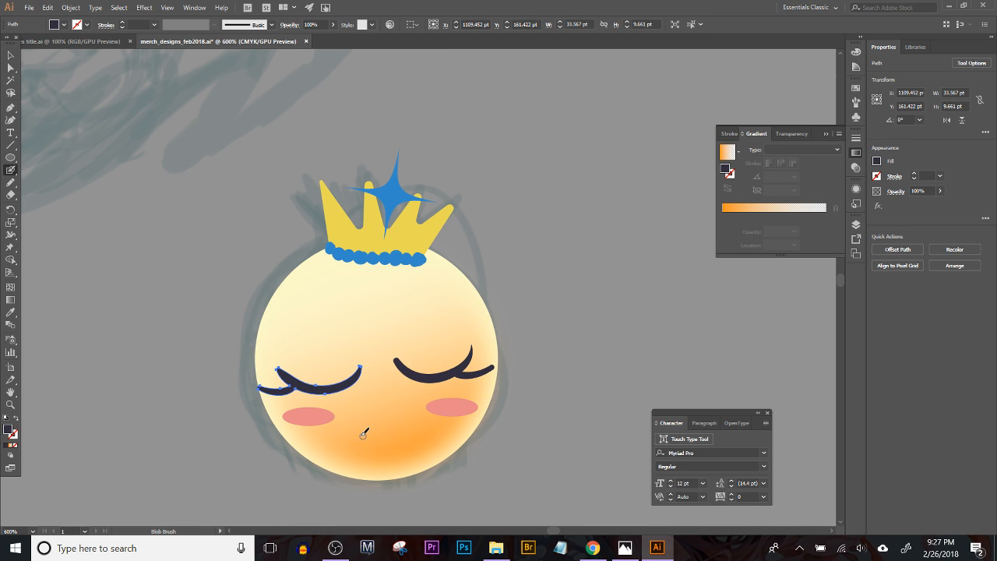
{"action": "mouse_move", "coordinate": [349, 430]}
{"action": "left_mouse_down"}
{"action": "mouse_move", "coordinate": [391, 440]}
{"action": "mouse_move", "coordinate": [424, 421]}
{"action": "left_mouse_up"}
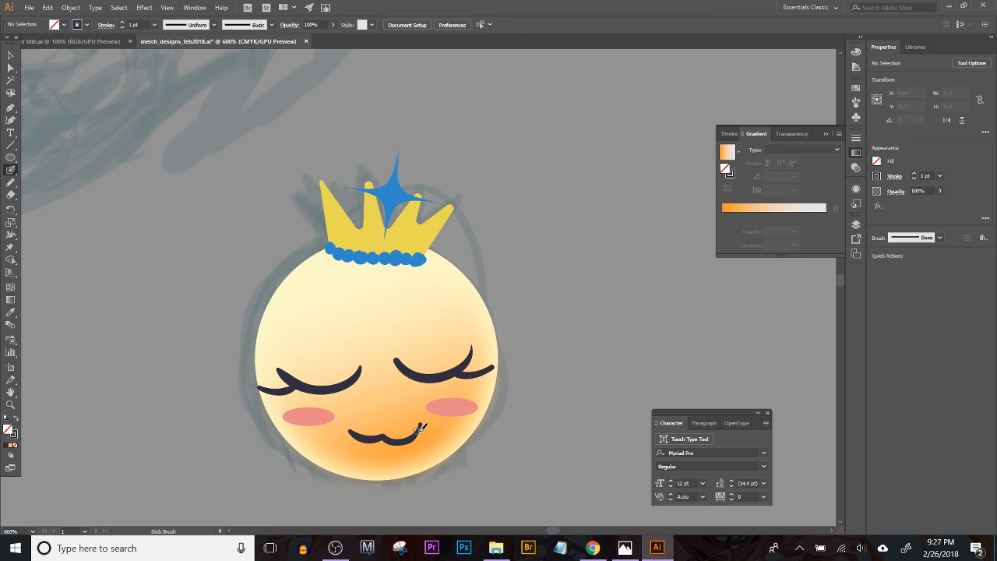
{"action": "left_click_drag", "start_coordinate": [350, 433], "coordinate": [349, 419]}
{"action": "key", "text": "ctrl+z"}
{"action": "left_click_drag", "start_coordinate": [351, 431], "coordinate": [349, 419]}
Step: Set the Blob Brush colour to white FFFFFD and paint shine highlights on the body's upper right and on the crown
{"action": "left_click", "coordinate": [13, 434]}
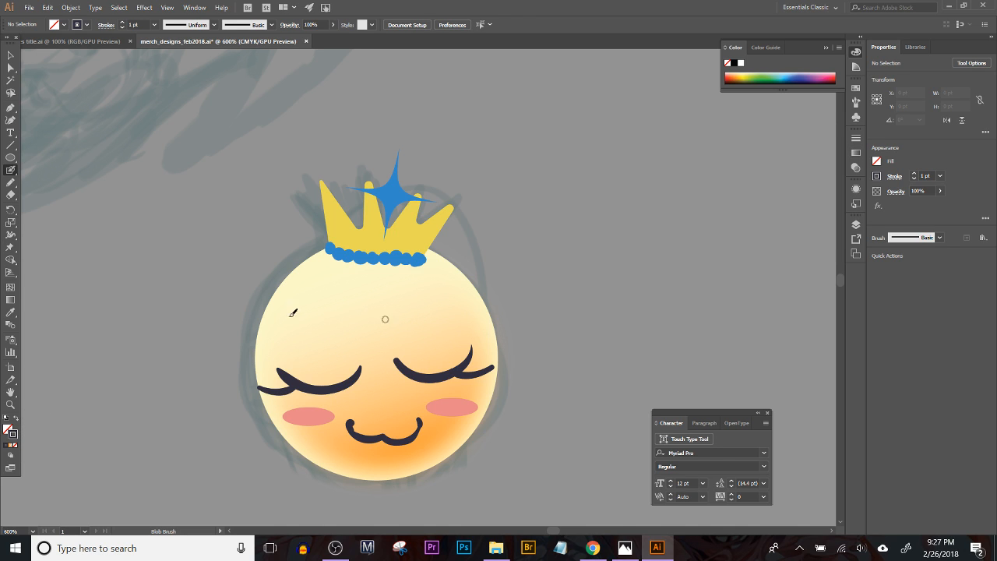
{"action": "double_click", "coordinate": [13, 434]}
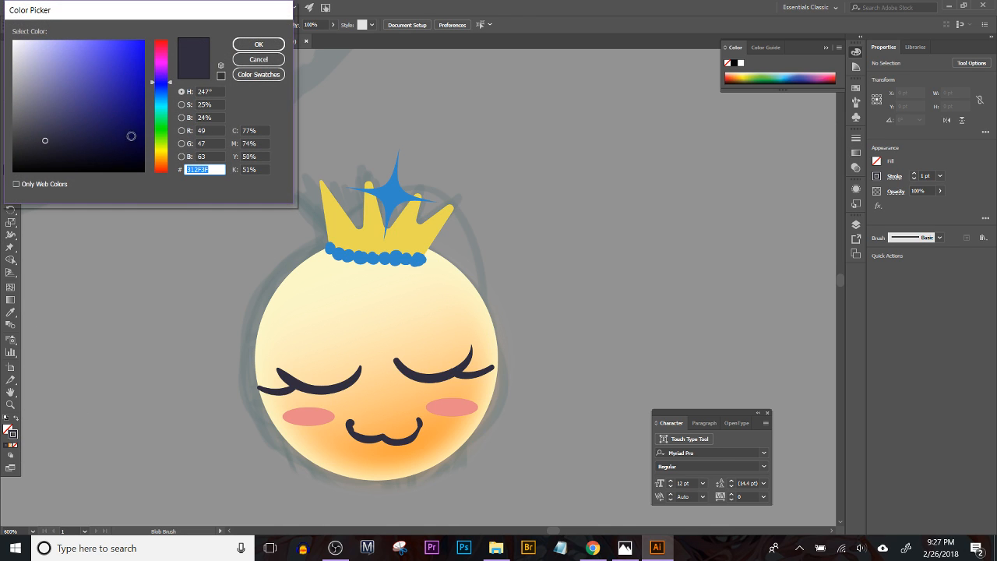
{"action": "left_click", "coordinate": [161, 148]}
{"action": "left_click", "coordinate": [60, 54]}
{"action": "left_click", "coordinate": [14, 40]}
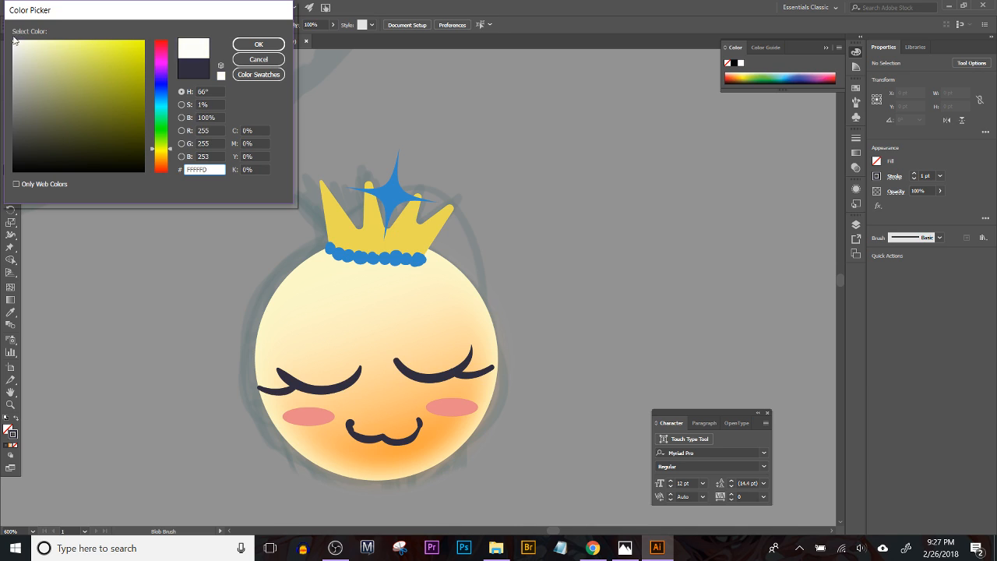
{"action": "left_click", "coordinate": [258, 45]}
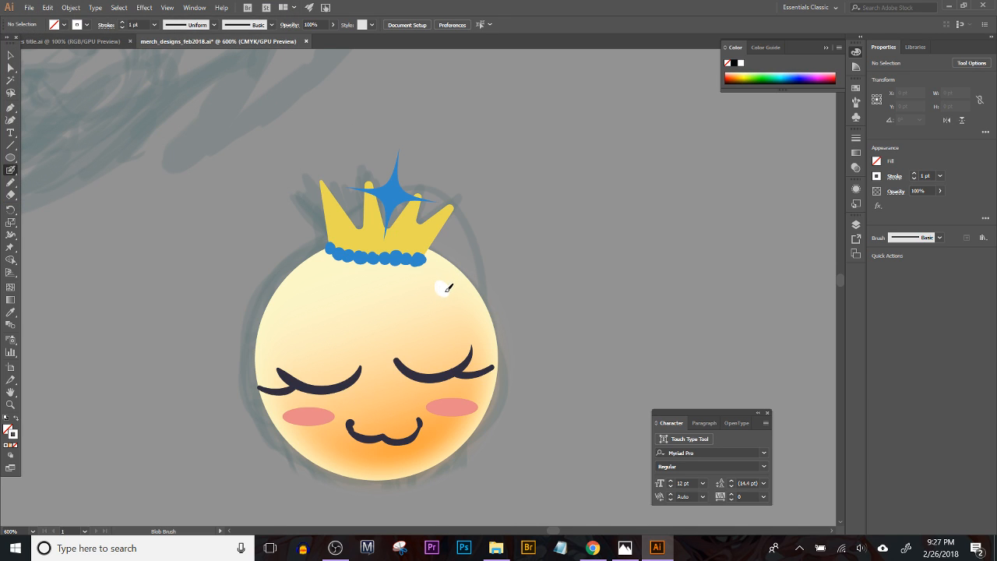
{"action": "left_click_drag", "start_coordinate": [471, 330], "coordinate": [469, 320]}
{"action": "left_click_drag", "start_coordinate": [400, 244], "coordinate": [408, 224]}
{"action": "left_click_drag", "start_coordinate": [341, 234], "coordinate": [337, 218]}
Step: Duplicate the blue crown star, scale the copy to about 11 pt and place it at the original star's centre
{"action": "key", "text": "v"}
{"action": "left_click_drag", "start_coordinate": [395, 206], "coordinate": [351, 175]}
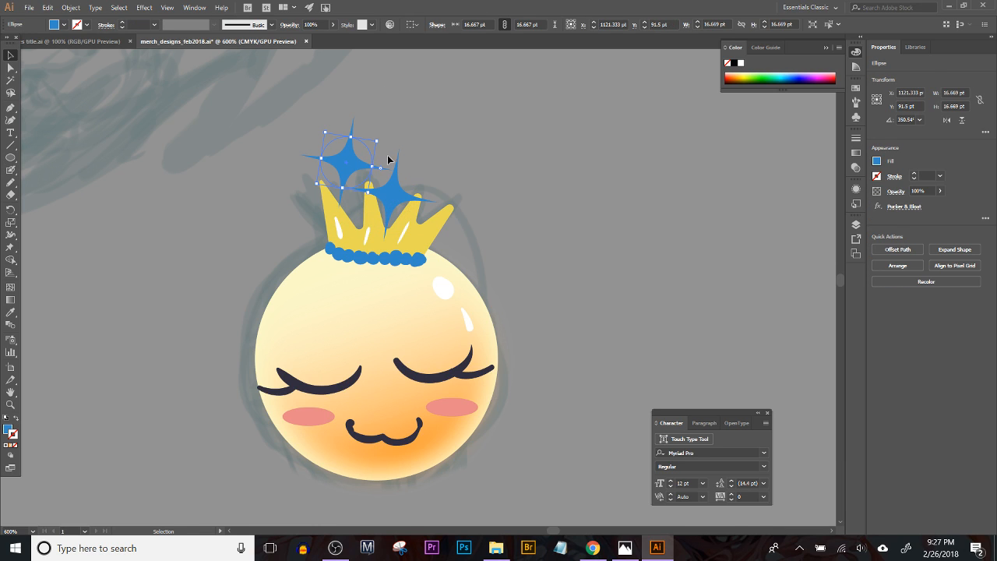
{"action": "left_click_drag", "start_coordinate": [378, 140], "coordinate": [392, 193]}
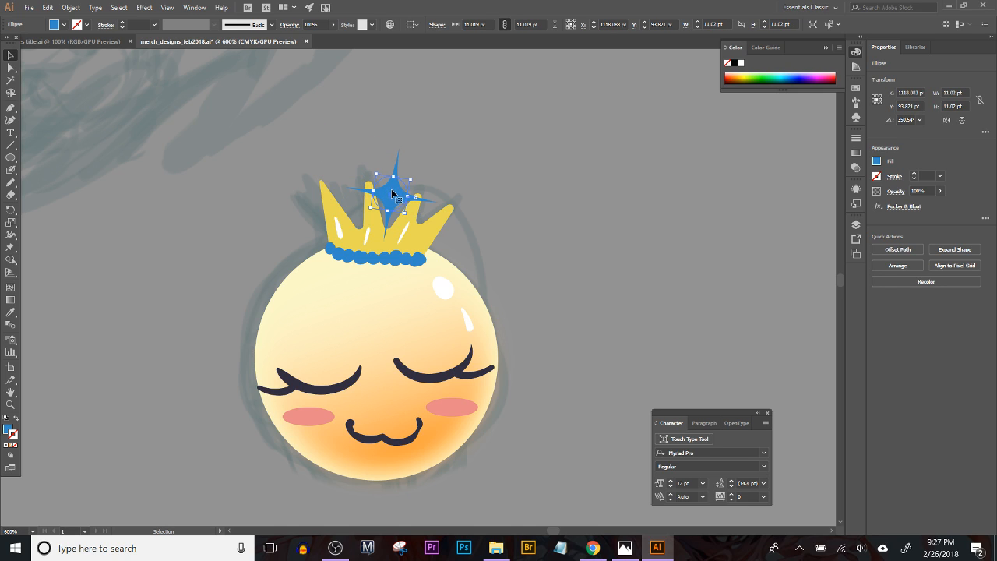
Step: Fill the small inner star with the white sampled from the body highlight and nudge it to centre it within the blue star
{"action": "left_click", "coordinate": [11, 312]}
{"action": "left_click", "coordinate": [449, 281]}
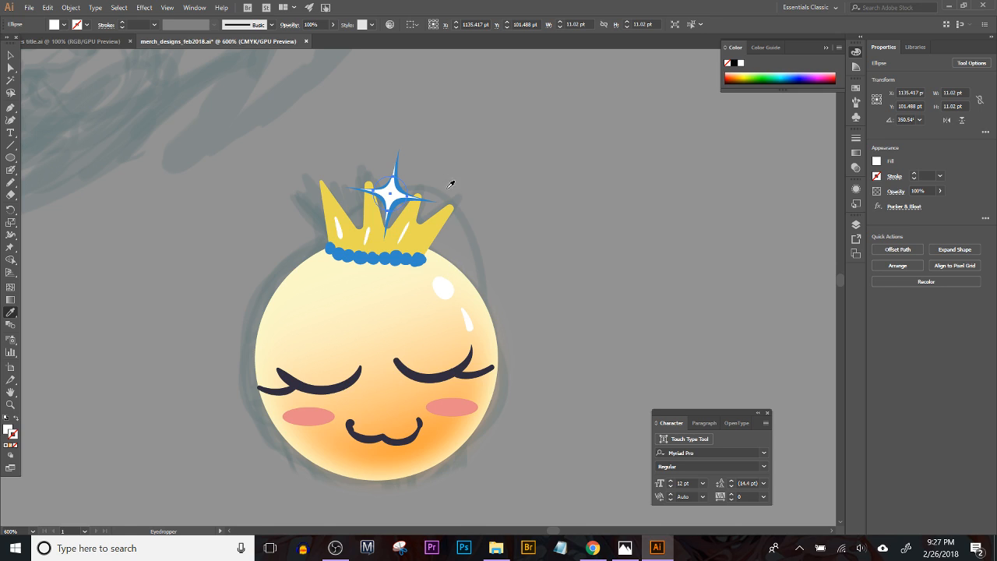
{"action": "left_click", "coordinate": [11, 55]}
{"action": "left_click_drag", "start_coordinate": [391, 197], "coordinate": [391, 197]}
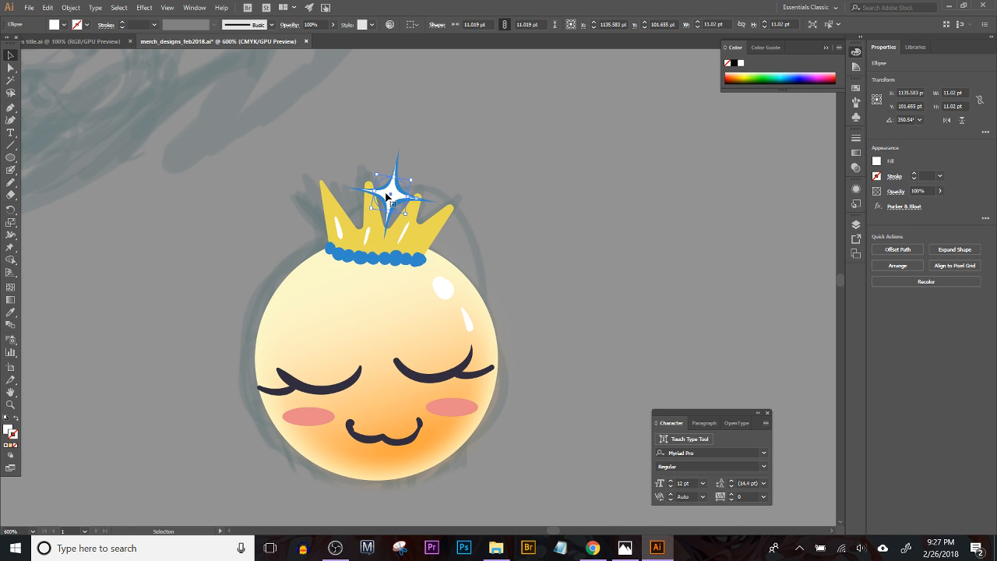
Step: Adjust the position of the white inner star so its points sit evenly inside the blue crown star
{"action": "key", "text": "ctrl+plus"}
{"action": "key", "text": "ctrl+plus"}
{"action": "key", "text": "ctrl+plus"}
{"action": "key", "text": "ctrl+plus"}
{"action": "key", "text": "ctrl+plus"}
{"action": "key", "text": "space"}
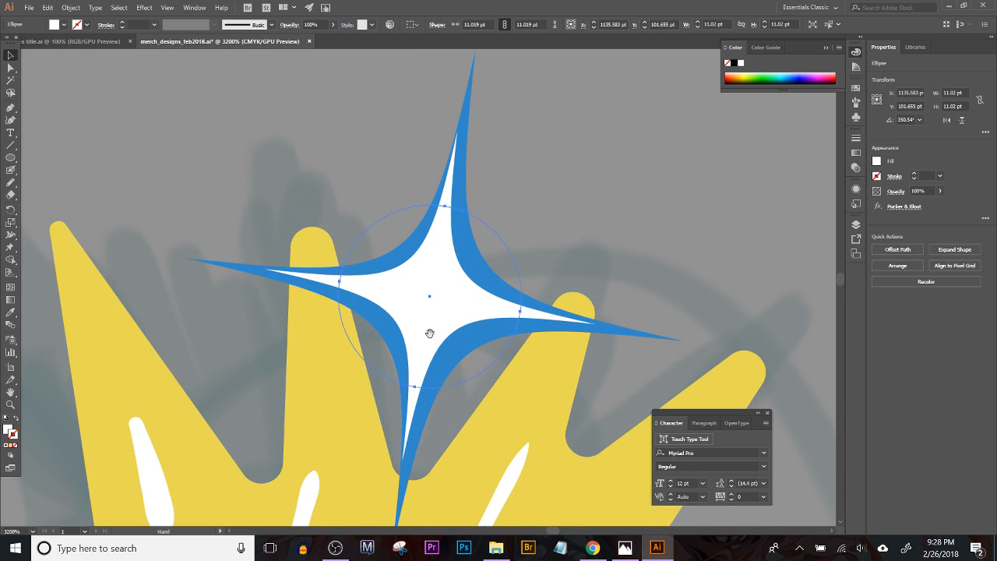
{"action": "left_click_drag", "start_coordinate": [429, 335], "coordinate": [389, 270]}
{"action": "left_click_drag", "start_coordinate": [387, 233], "coordinate": [389, 237]}
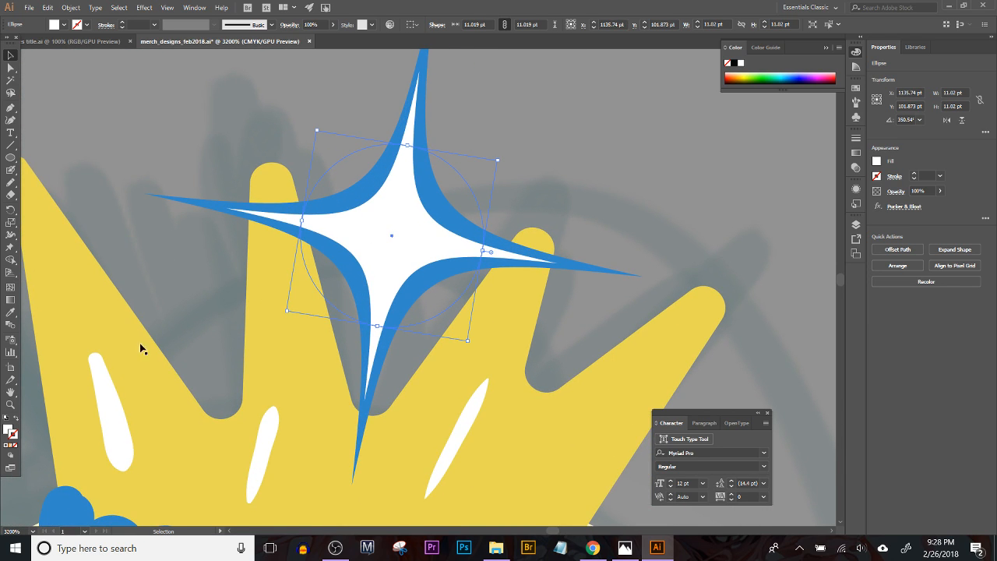
Step: Fill the inner star with the orange-to-transparent linear gradient, remove its stroke and set its blend mode to Color Burn
{"action": "left_click", "coordinate": [11, 446]}
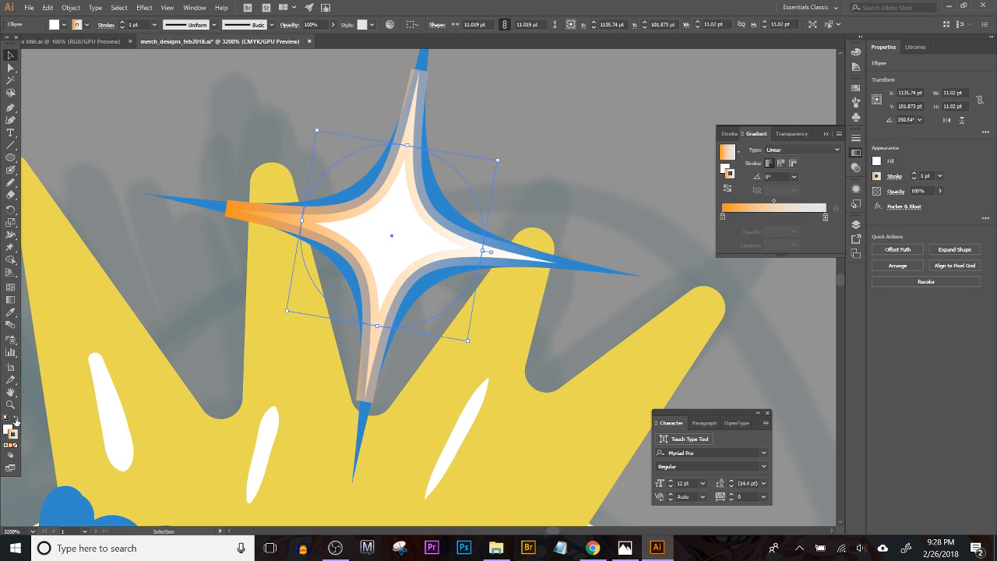
{"action": "left_click", "coordinate": [15, 420]}
{"action": "left_click", "coordinate": [15, 447]}
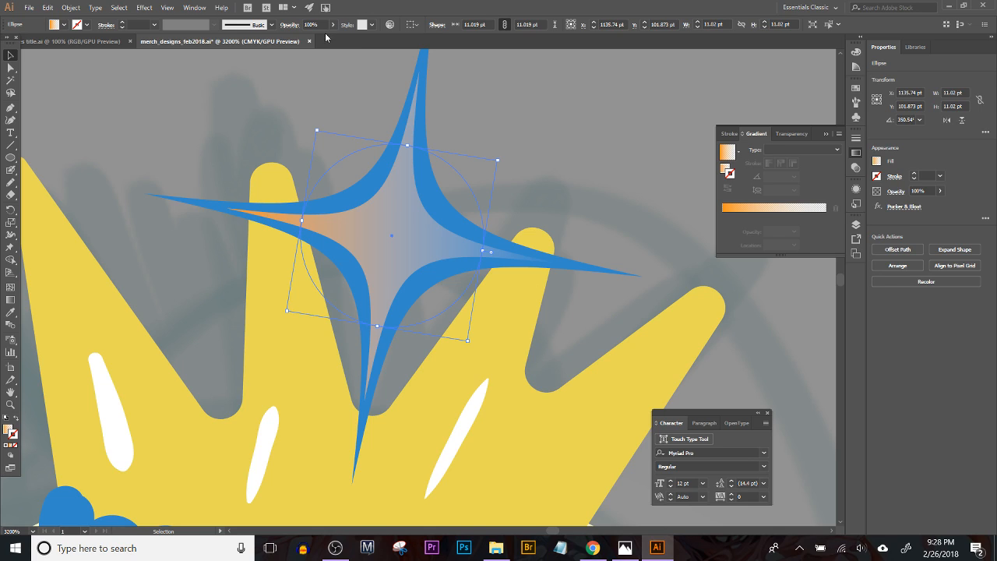
{"action": "left_click", "coordinate": [289, 24]}
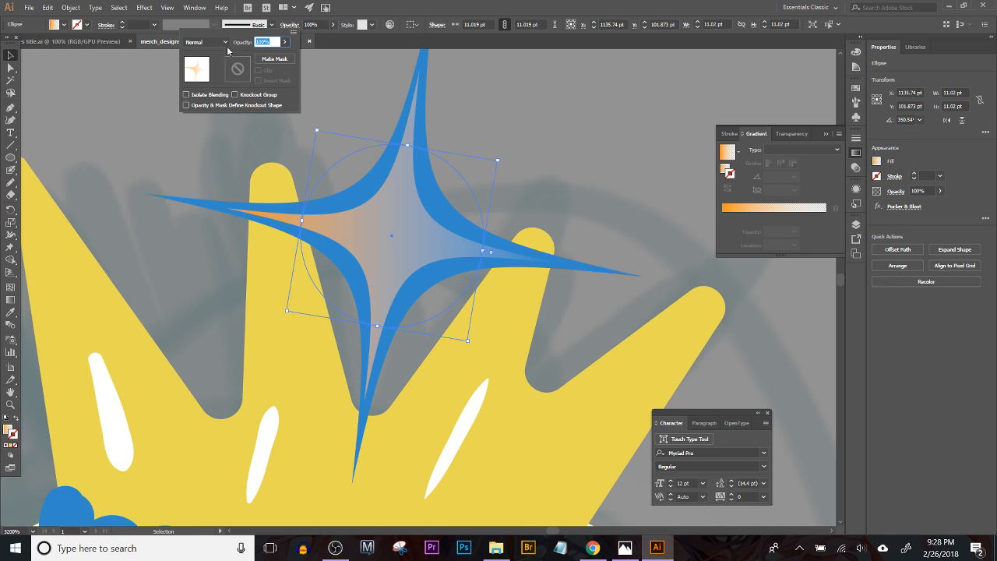
{"action": "left_click", "coordinate": [204, 41]}
{"action": "left_click", "coordinate": [209, 91]}
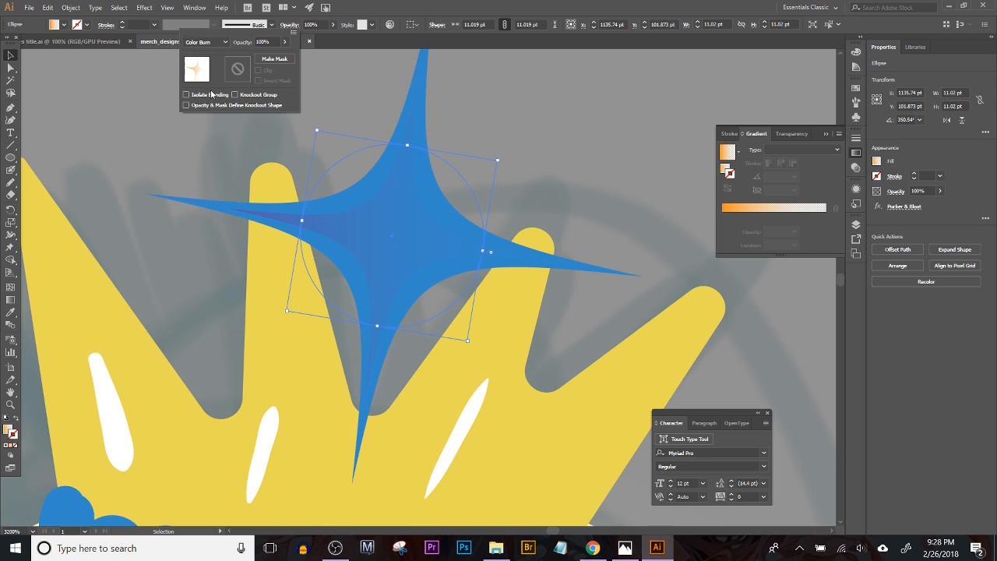
{"action": "left_click", "coordinate": [206, 41]}
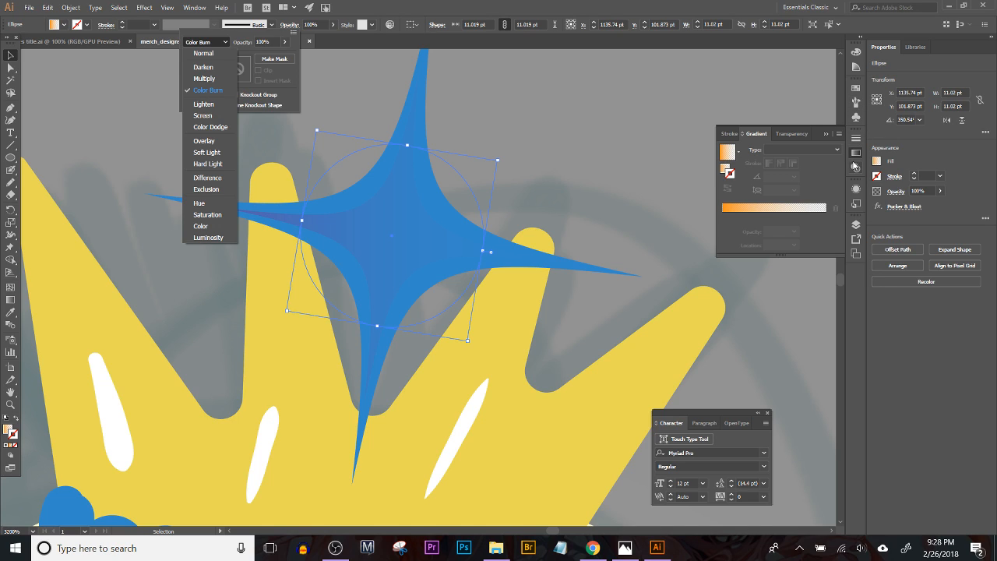
Step: Recolor the inner star's orange gradient colour to dark indigo with hue 258° and brightness 30%
{"action": "left_click", "coordinate": [386, 26]}
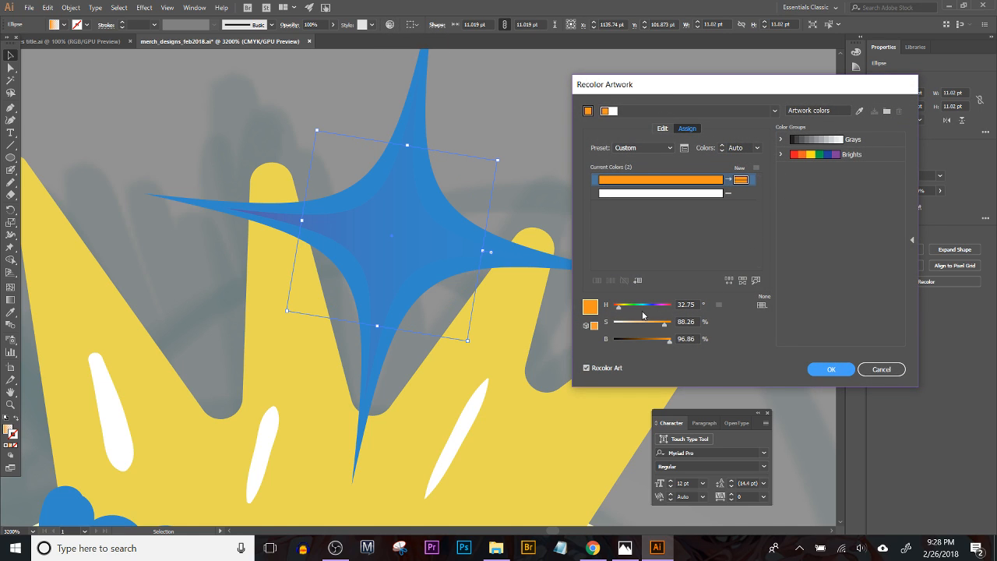
{"action": "left_click", "coordinate": [656, 312]}
{"action": "left_click_drag", "start_coordinate": [646, 347], "coordinate": [633, 345]}
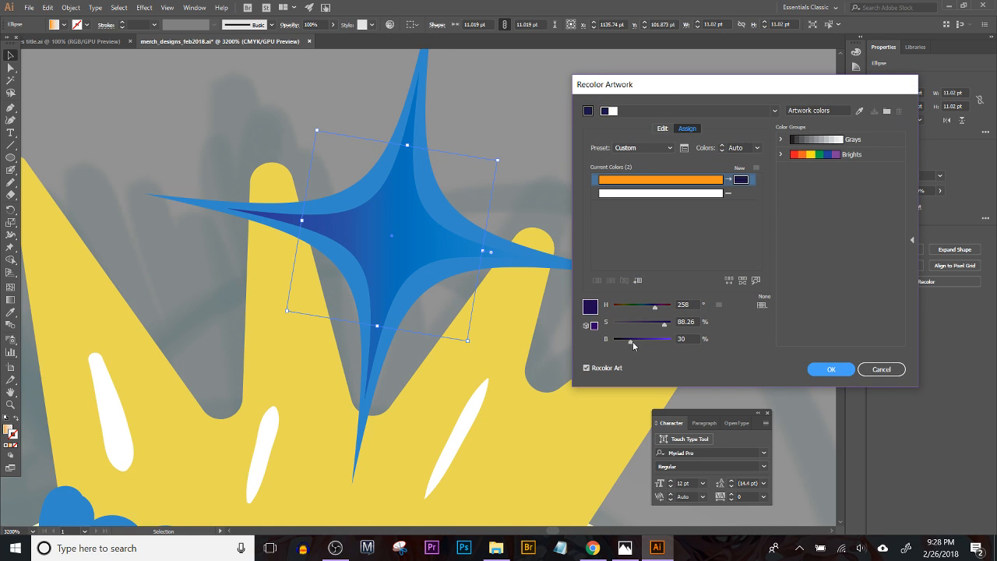
{"action": "left_click", "coordinate": [826, 371]}
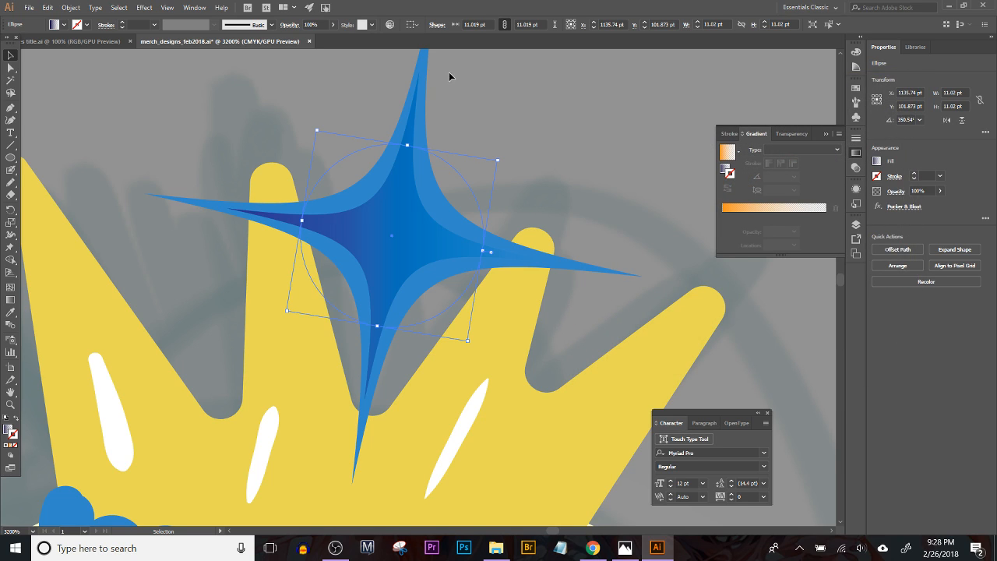
Step: Paint a small oval highlight on the upper part of the blue star with the Blob Brush in the crown highlights' white
{"action": "left_click", "coordinate": [353, 78]}
{"action": "left_click", "coordinate": [11, 171]}
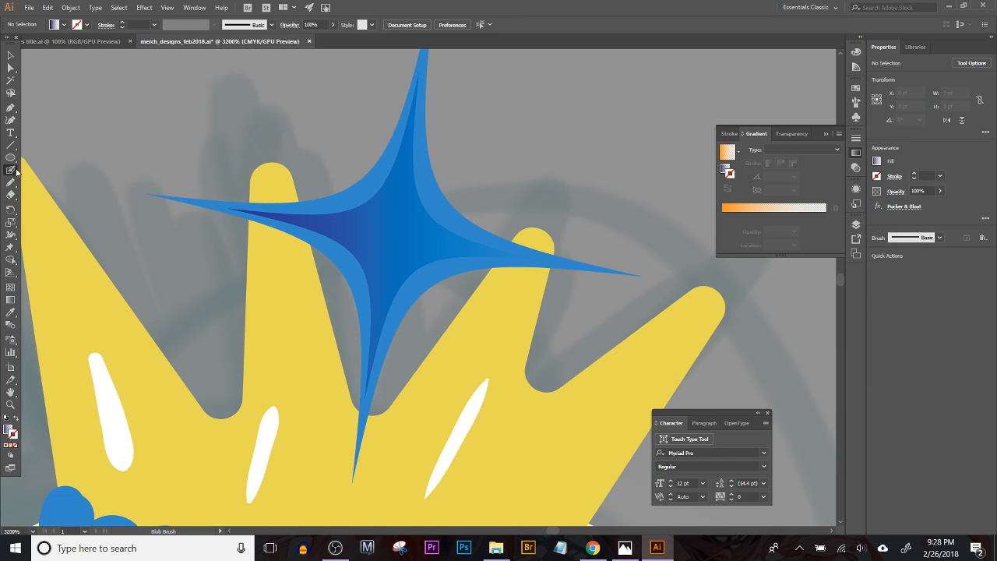
{"action": "left_click", "coordinate": [269, 440], "text": "ctrl"}
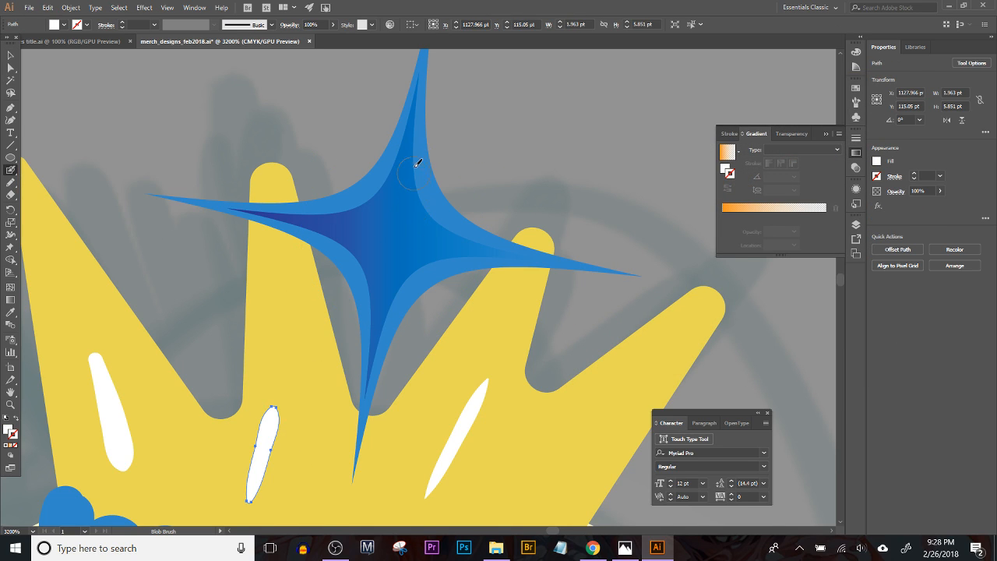
{"action": "left_click_drag", "start_coordinate": [418, 184], "coordinate": [429, 204]}
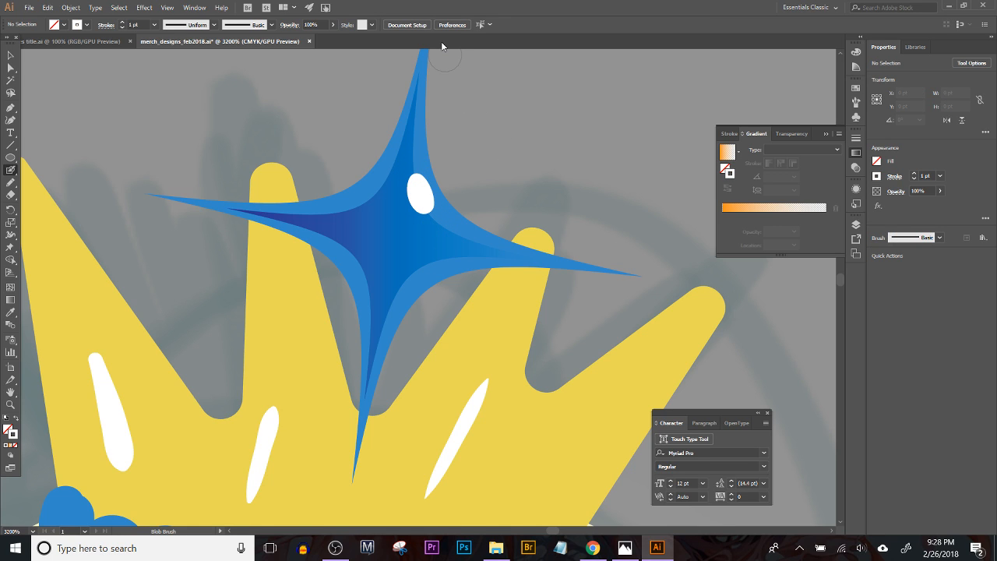
{"action": "key", "text": "ctrl+minus"}
{"action": "key", "text": "ctrl+minus"}
{"action": "key", "text": "ctrl+minus"}
{"action": "key", "text": "ctrl+minus"}
{"action": "key", "text": "ctrl+minus"}
{"action": "key", "text": "ctrl+minus"}
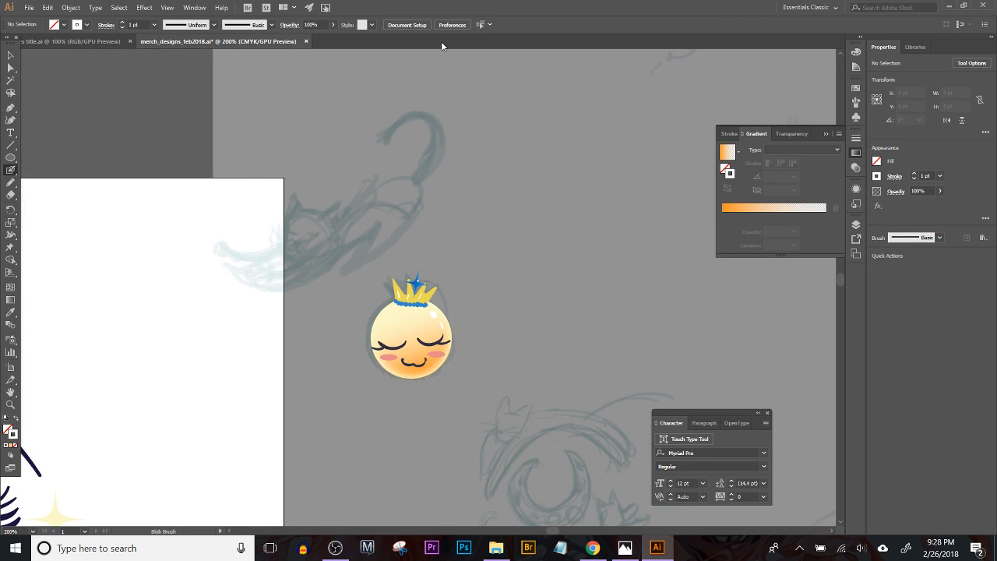
Step: Select the yellow crown shape and duplicate it in place over the original
{"action": "key", "text": "ctrl+plus"}
{"action": "key", "text": "ctrl+plus"}
{"action": "left_click_drag", "start_coordinate": [430, 369], "coordinate": [367, 142]}
{"action": "left_click_drag", "start_coordinate": [380, 183], "coordinate": [389, 262]}
{"action": "key", "text": "v"}
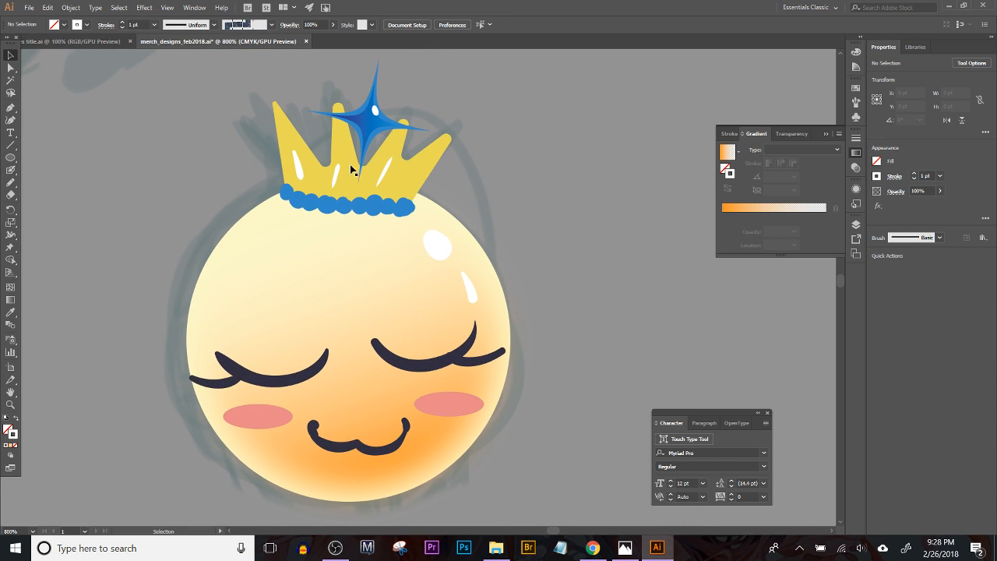
{"action": "left_click", "coordinate": [411, 184]}
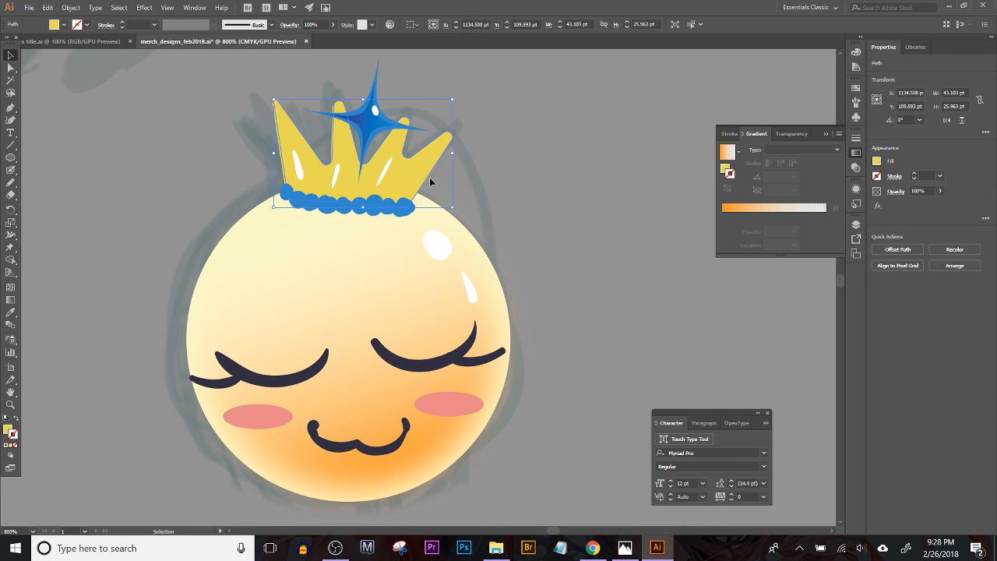
Step: Try filling the crown copy with the orange-to-transparent linear gradient and scaling it down to about 41.9 by 25.3 pt
{"action": "left_click", "coordinate": [8, 430]}
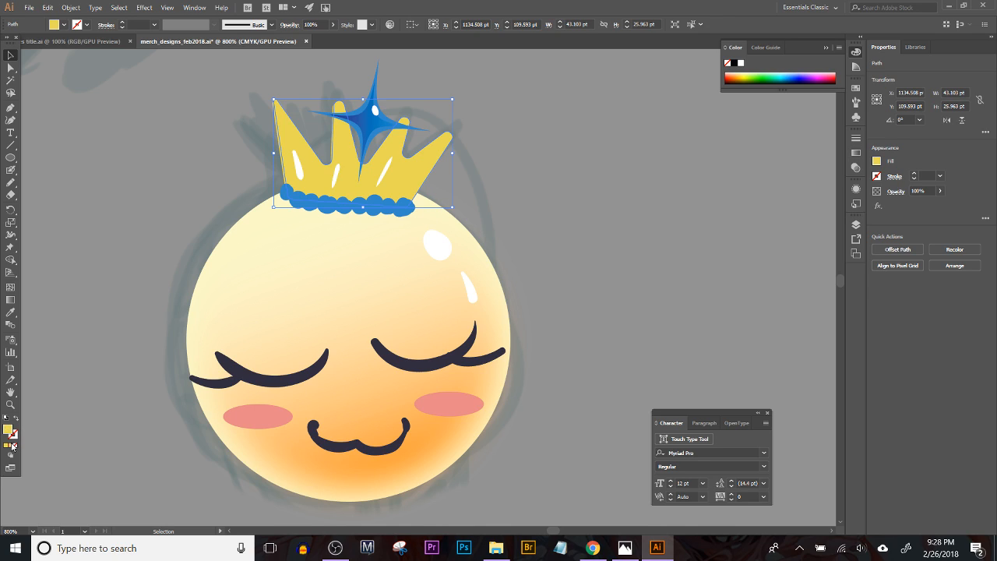
{"action": "left_click", "coordinate": [12, 446]}
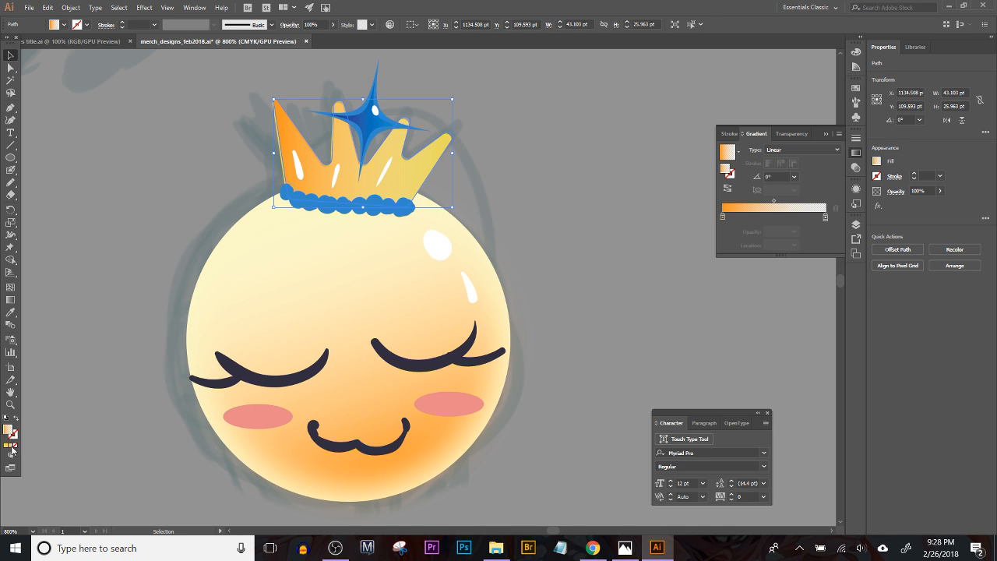
{"action": "left_click_drag", "start_coordinate": [289, 135], "coordinate": [289, 134]}
{"action": "left_click_drag", "start_coordinate": [452, 99], "coordinate": [444, 103]}
{"action": "left_click_drag", "start_coordinate": [410, 176], "coordinate": [409, 181]}
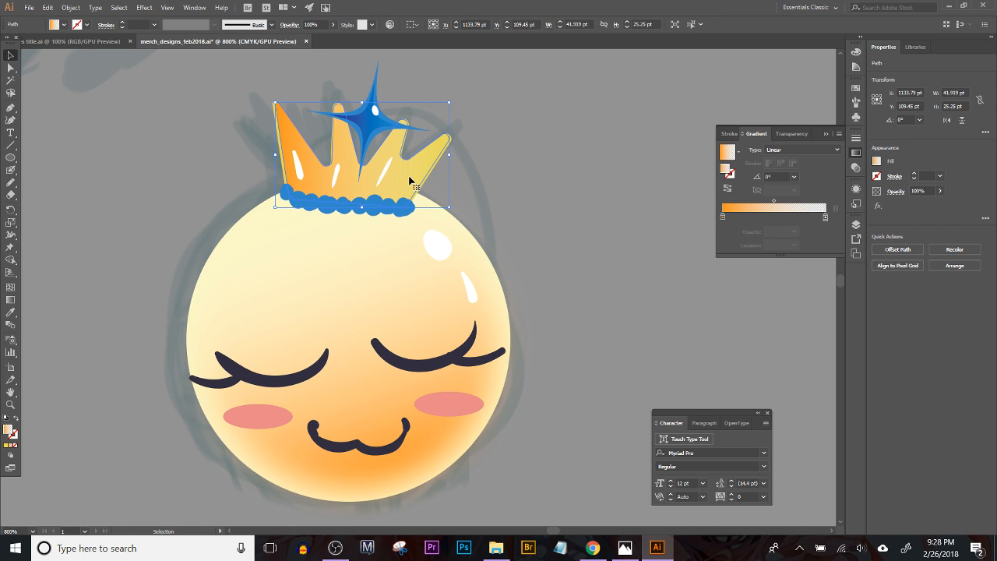
{"action": "key", "text": "ctrl+z"}
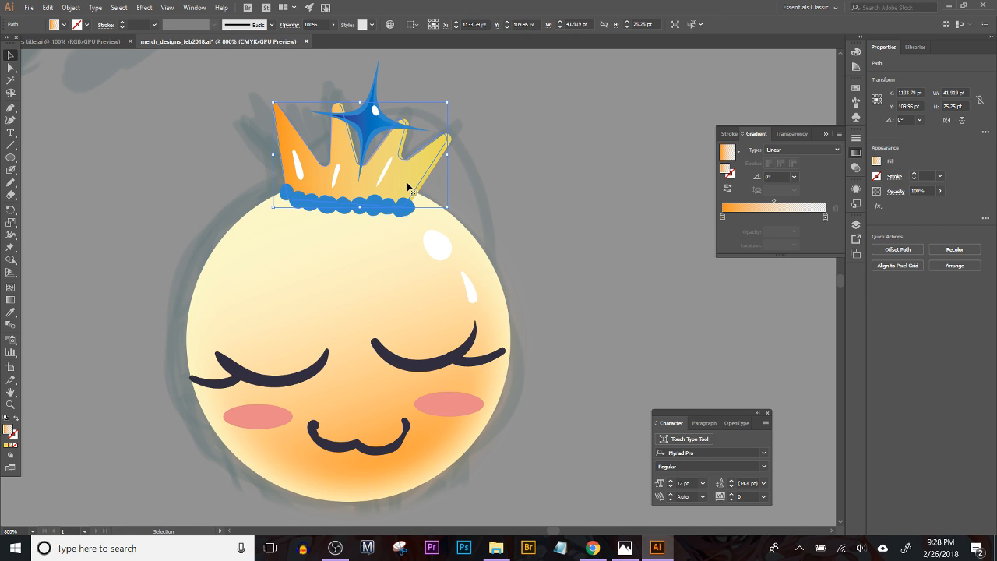
{"action": "key", "text": "a"}
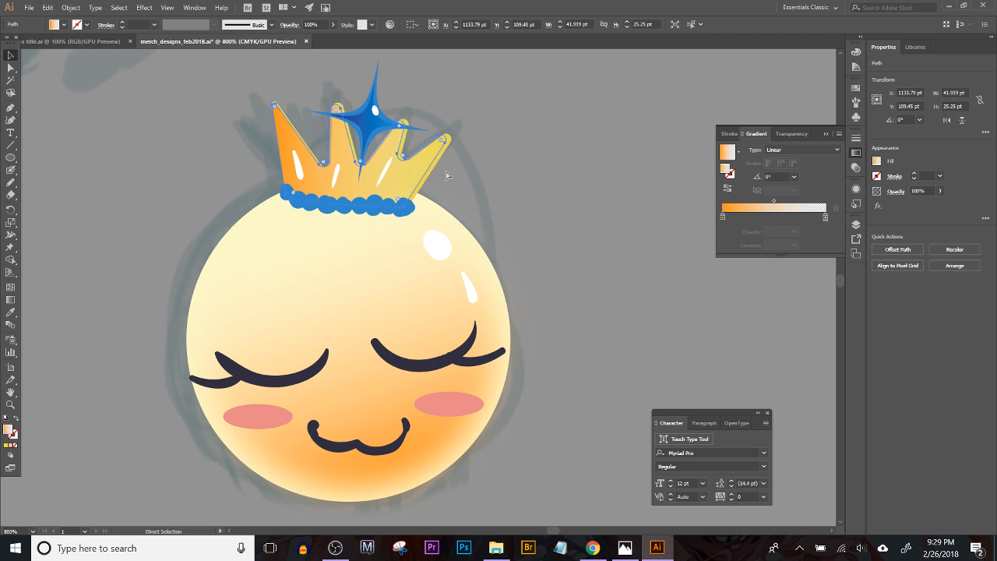
{"action": "key", "text": "ctrl+z"}
{"action": "key", "text": "ctrl+z"}
{"action": "key", "text": "ctrl+z"}
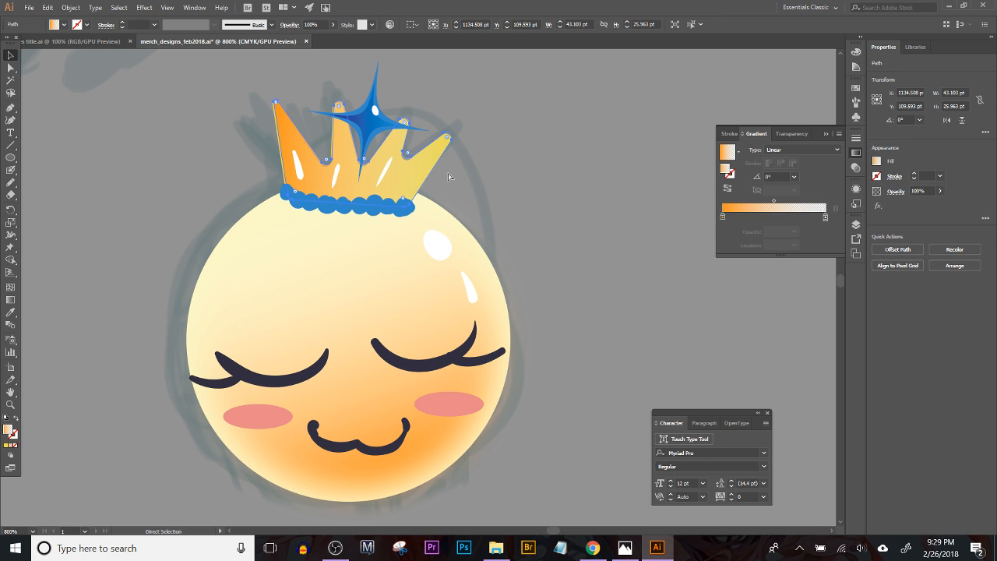
{"action": "key", "text": "v"}
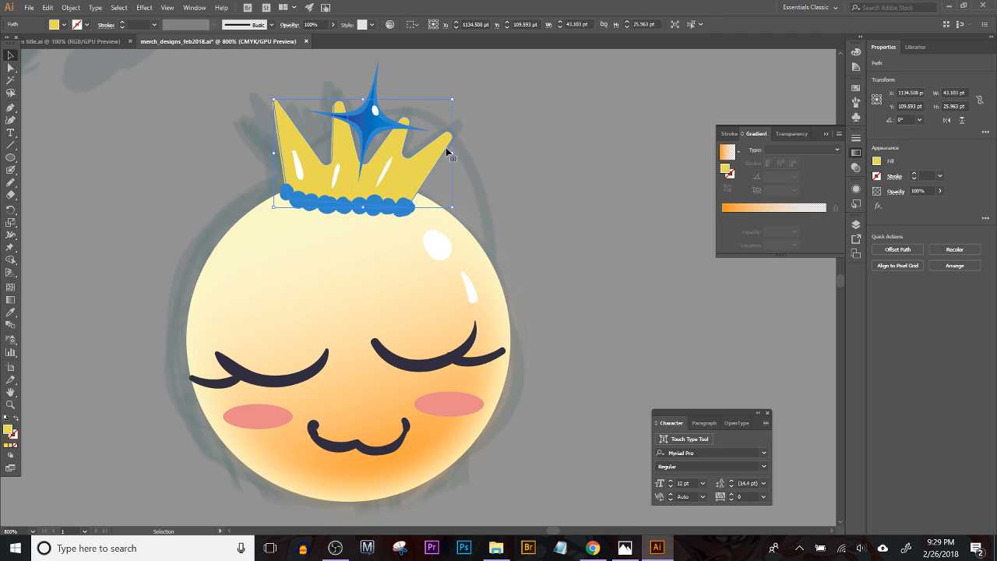
Step: Align the crown copy over the original at about X 1134.3, Y 110.1 pt and fill it with the orange-to-transparent linear gradient
{"action": "key", "text": "a"}
{"action": "key", "text": "ctrl+="}
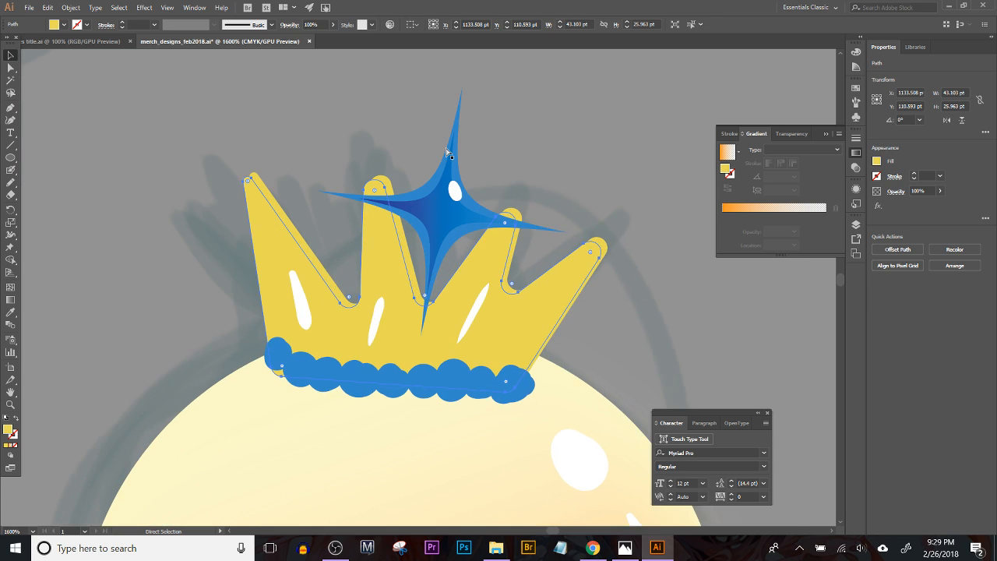
{"action": "key", "text": "ctrl+="}
{"action": "key", "text": "ctrl+="}
{"action": "key", "text": "ctrl+="}
{"action": "left_click_drag", "start_coordinate": [205, 367], "coordinate": [511, 518]}
{"action": "left_click_drag", "start_coordinate": [226, 204], "coordinate": [225, 160]}
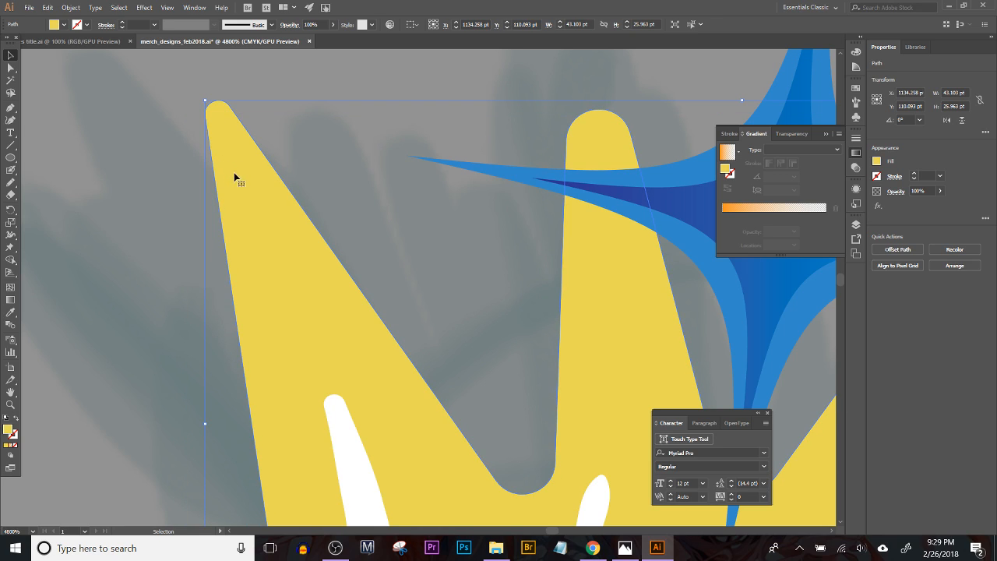
{"action": "left_click", "coordinate": [11, 446]}
{"action": "key", "text": "ctrl+minus"}
{"action": "key", "text": "ctrl+minus"}
{"action": "key", "text": "ctrl+minus"}
{"action": "key", "text": "ctrl+minus"}
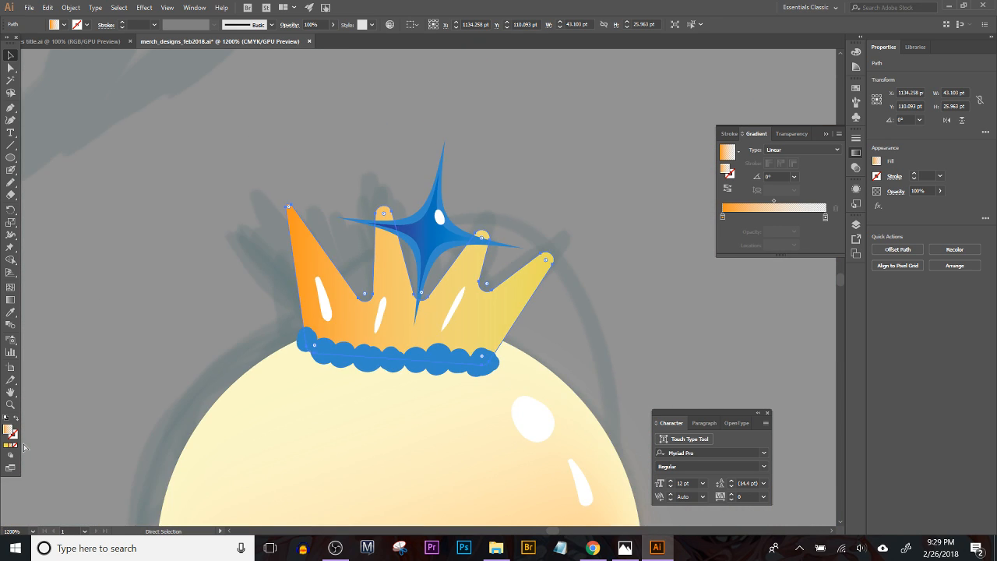
Step: Set the gradient crown copy's blend mode to Multiply and its opacity to 32%
{"action": "key", "text": "ctrl+minus"}
{"action": "key", "text": "ctrl+minus"}
{"action": "key", "text": "ctrl+minus"}
{"action": "key", "text": "ctrl+minus"}
{"action": "key", "text": "ctrl+minus"}
{"action": "key", "text": "ctrl+equal"}
{"action": "key", "text": "ctrl+equal"}
{"action": "key", "text": "ctrl+equal"}
{"action": "key", "text": "v"}
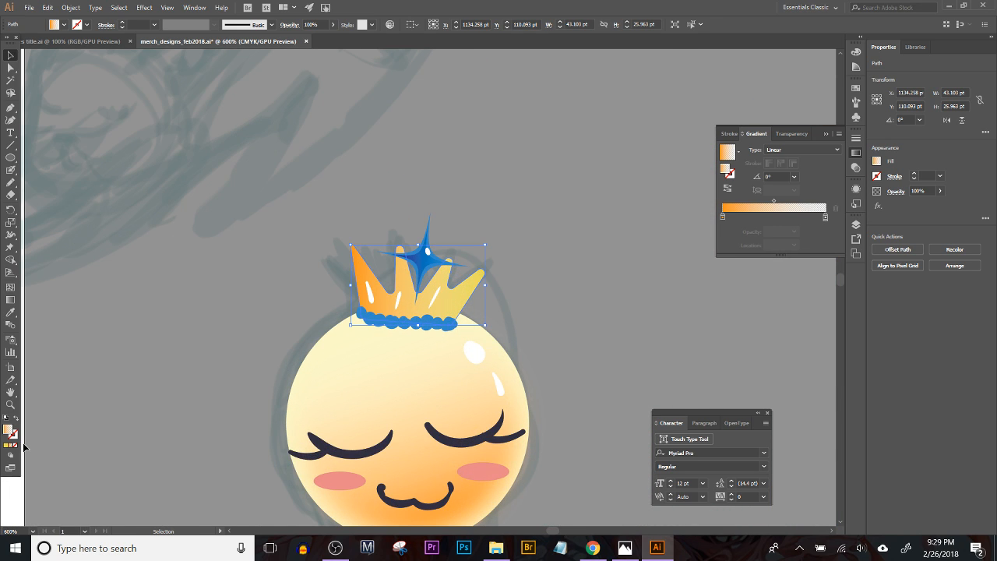
{"action": "left_click", "coordinate": [294, 26]}
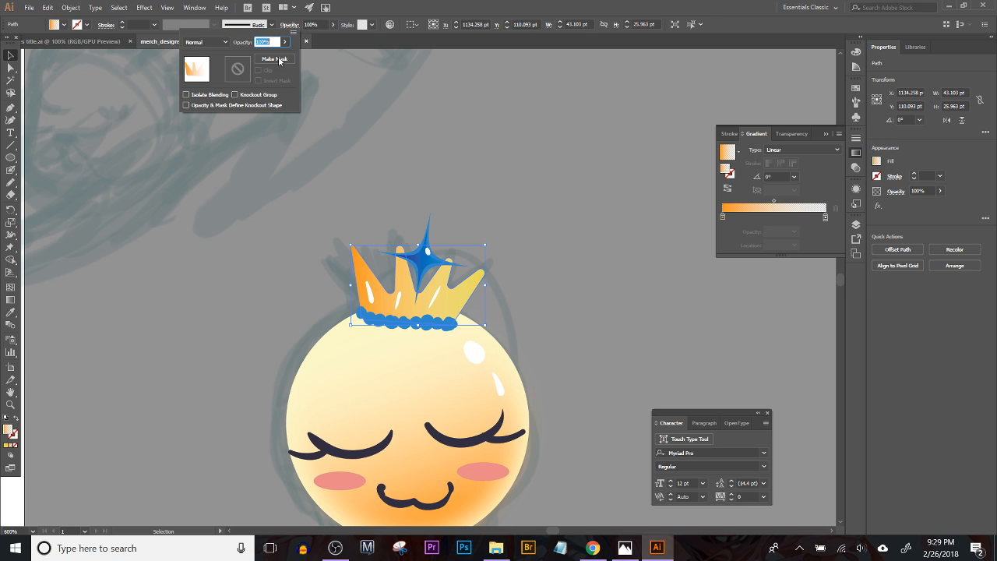
{"action": "left_click", "coordinate": [202, 42]}
{"action": "left_click", "coordinate": [206, 80]}
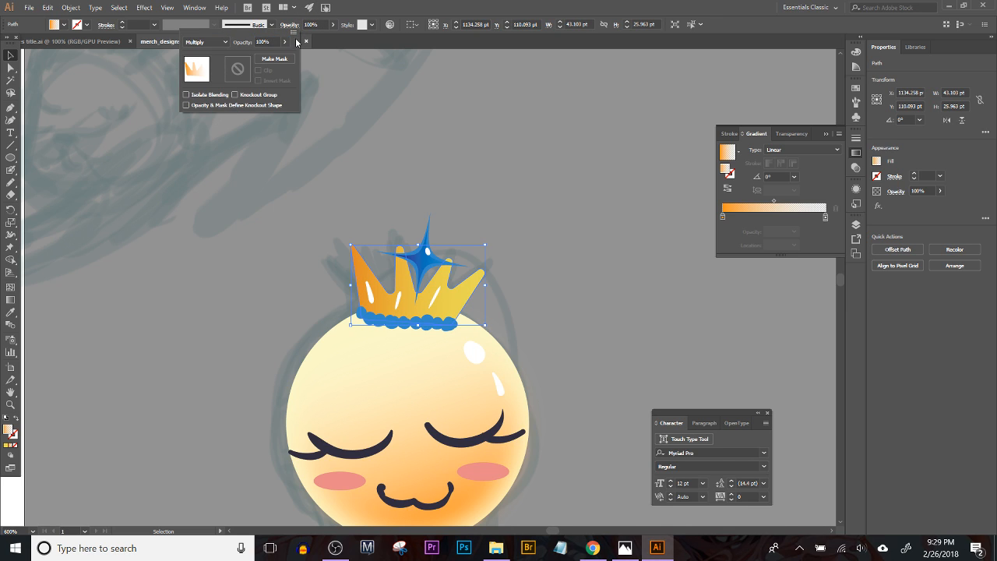
{"action": "left_click_drag", "start_coordinate": [292, 44], "coordinate": [261, 54]}
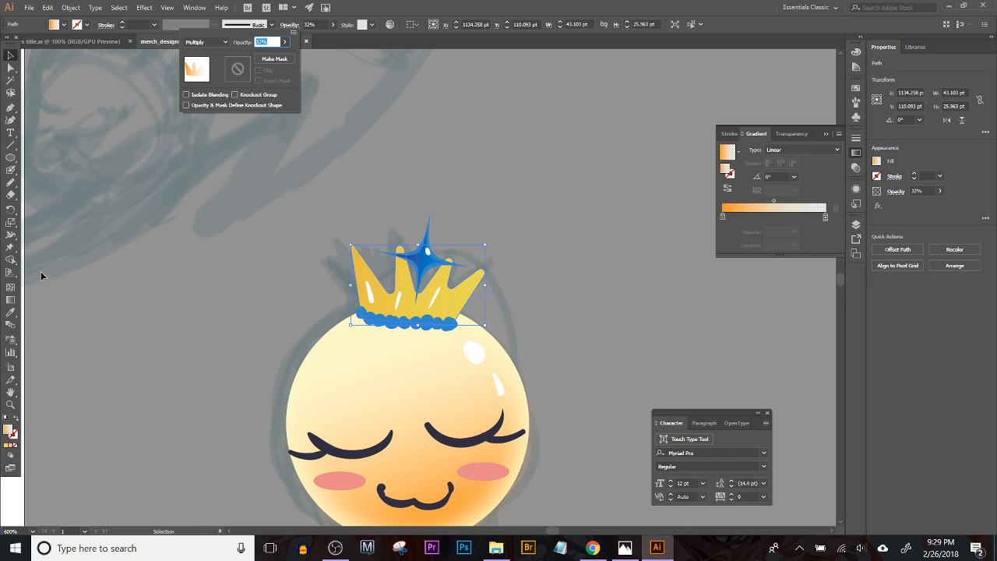
Step: Redirect the crown gradient to about 79° so the orange fades upward from the beaded base to the star
{"action": "left_click", "coordinate": [11, 300]}
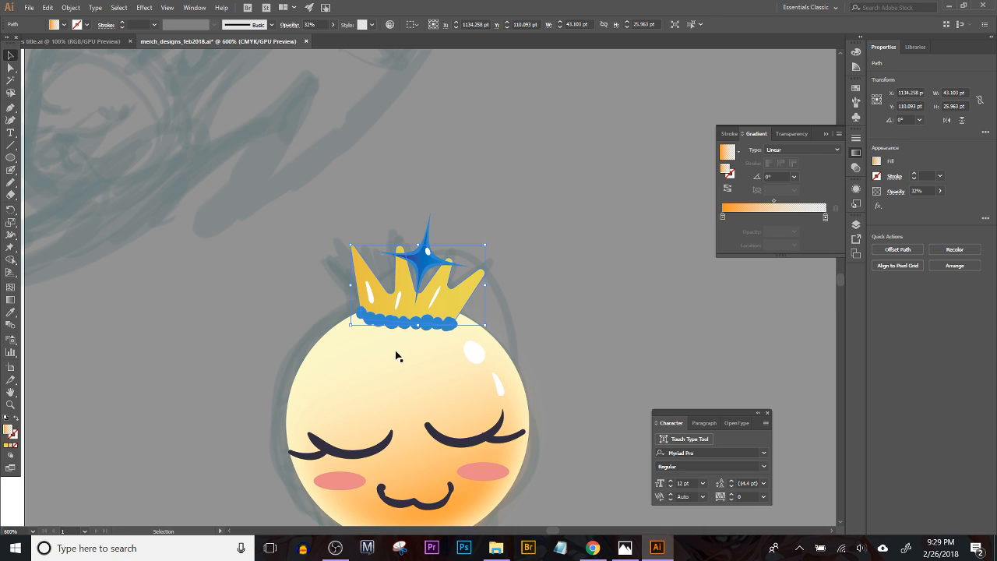
{"action": "left_click", "coordinate": [11, 300]}
{"action": "left_click_drag", "start_coordinate": [404, 331], "coordinate": [418, 261]}
{"action": "left_click_drag", "start_coordinate": [398, 322], "coordinate": [406, 296]}
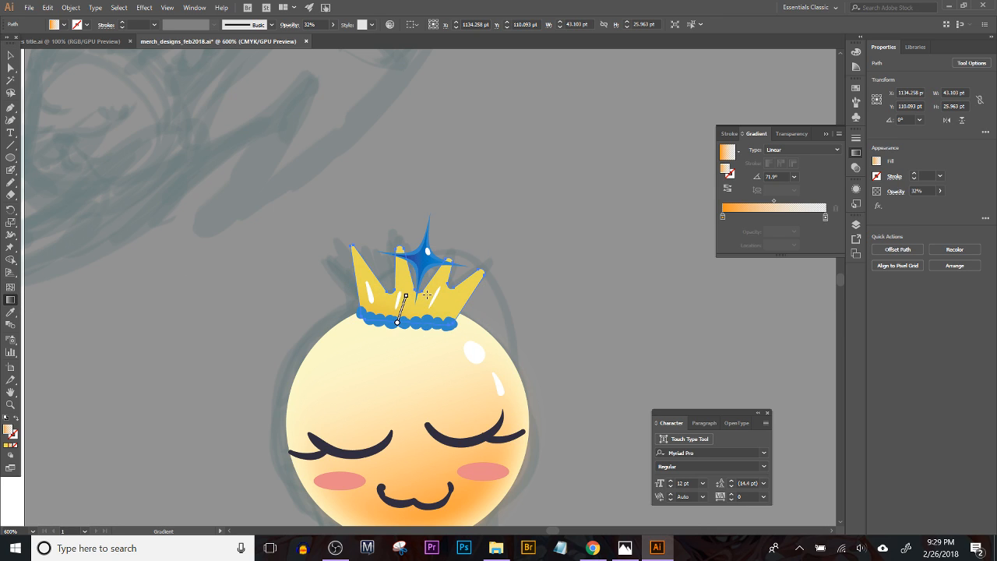
{"action": "left_click_drag", "start_coordinate": [417, 333], "coordinate": [430, 266]}
Step: Raise the crown gradient's opacity to 62% and deselect the crown
{"action": "left_click", "coordinate": [333, 24]}
{"action": "mouse_move", "coordinate": [305, 37]}
{"action": "left_mouse_down"}
{"action": "mouse_move", "coordinate": [329, 39]}
{"action": "mouse_move", "coordinate": [318, 40]}
{"action": "left_mouse_up"}
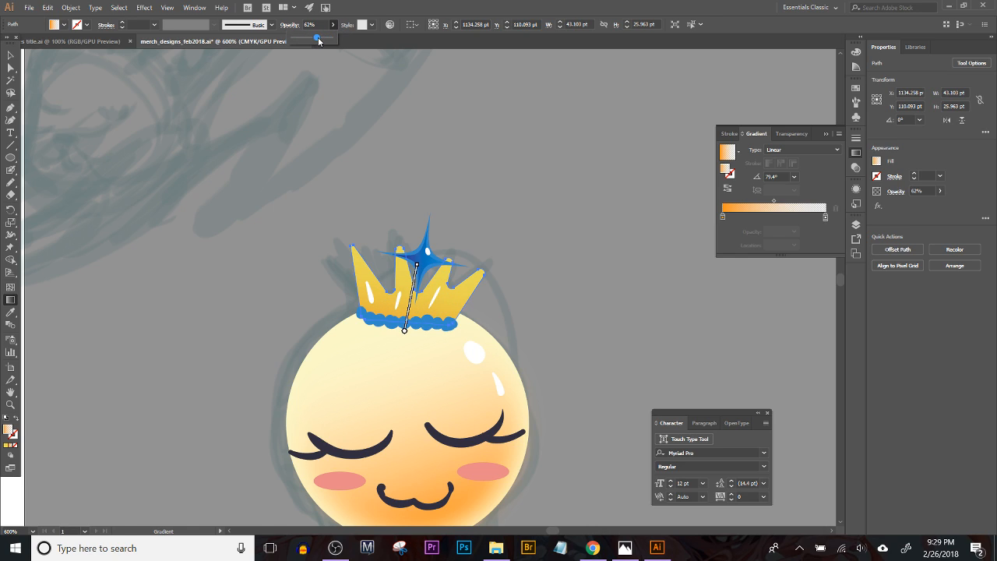
{"action": "left_click", "coordinate": [11, 54]}
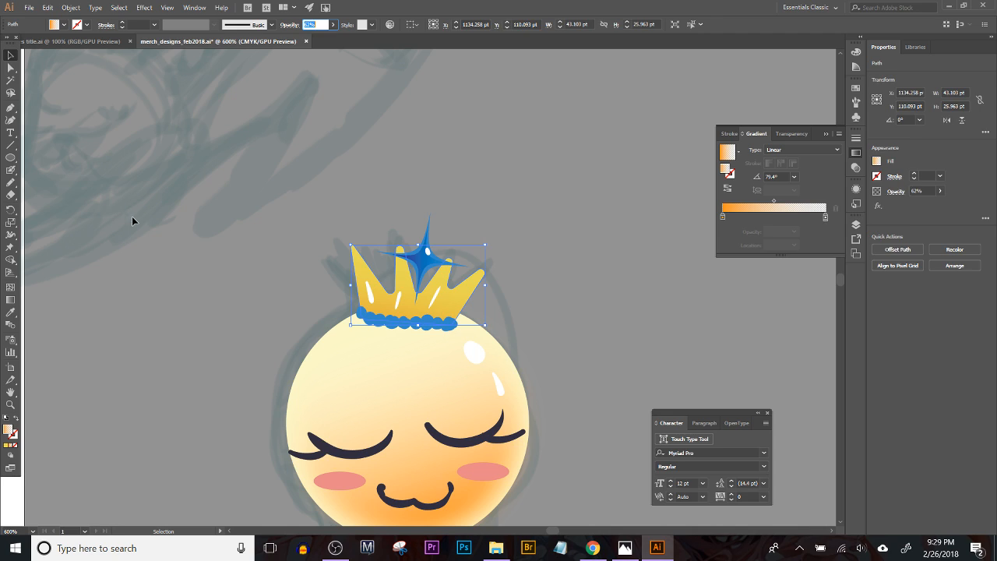
{"action": "left_click", "coordinate": [155, 243]}
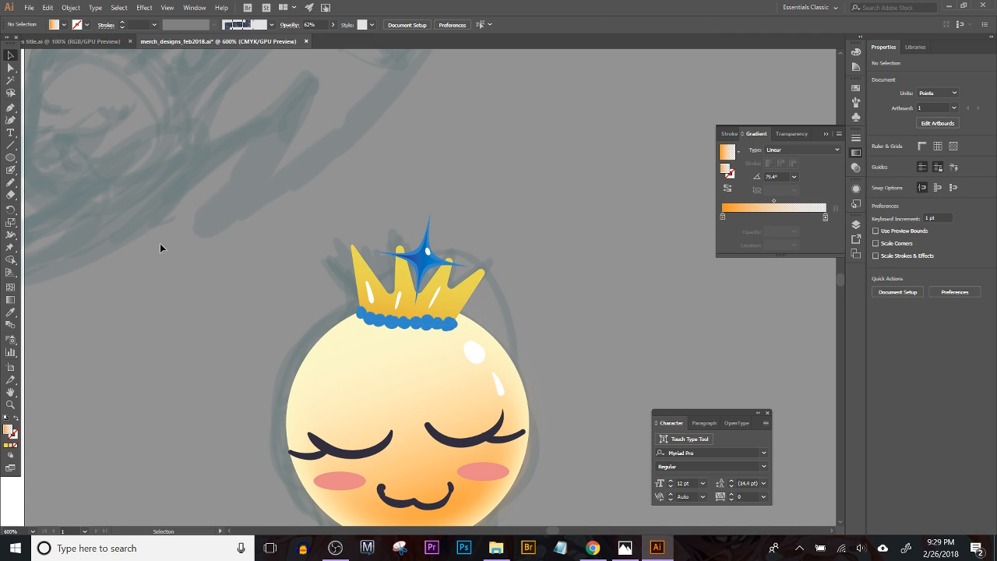
Step: Paint small white highlights on the blue beads along the crown's base with the Blob Brush
{"action": "left_click", "coordinate": [11, 169]}
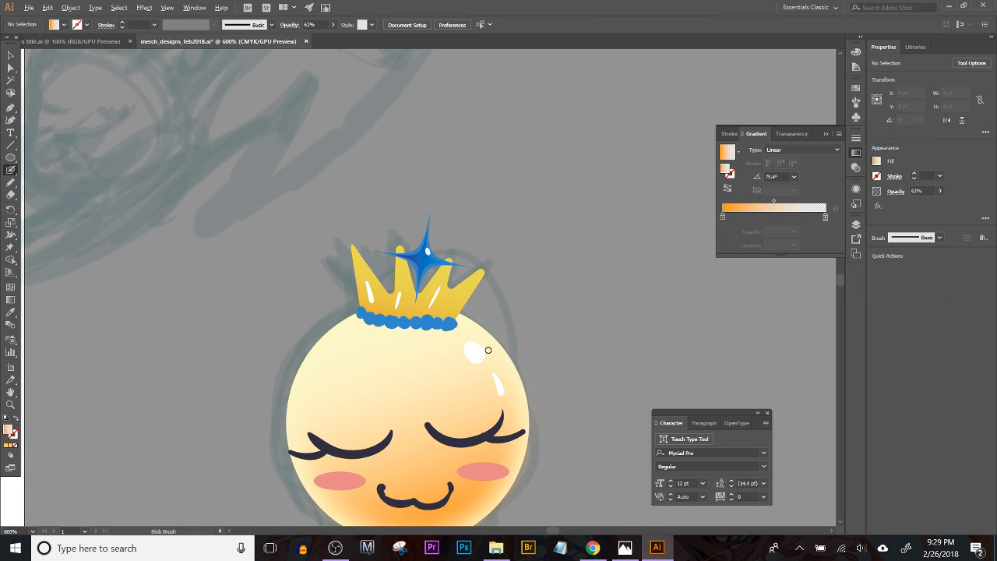
{"action": "left_click_drag", "start_coordinate": [475, 354], "coordinate": [450, 320]}
{"action": "key", "text": "ctrl+z"}
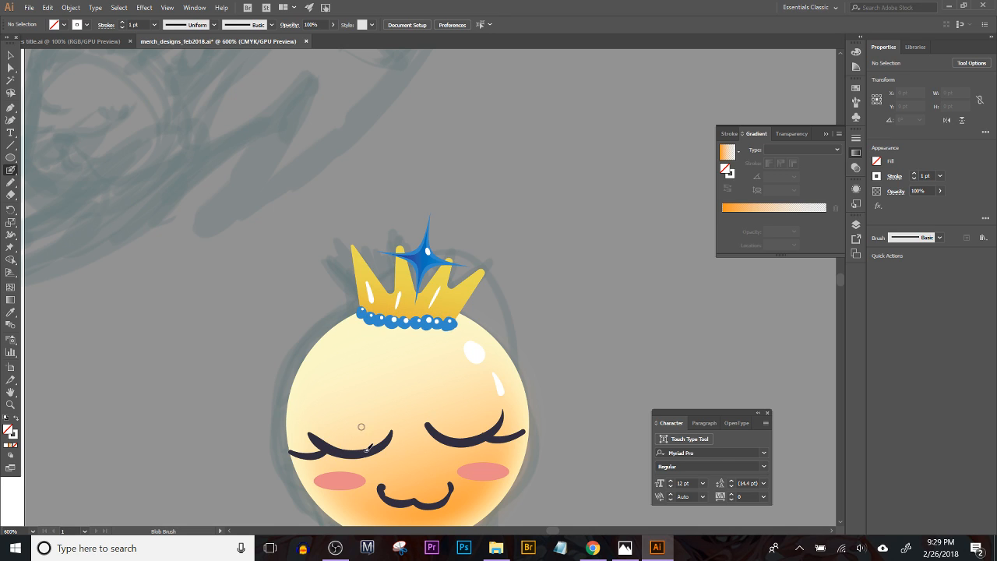
{"action": "left_click_drag", "start_coordinate": [359, 461], "coordinate": [263, 329]}
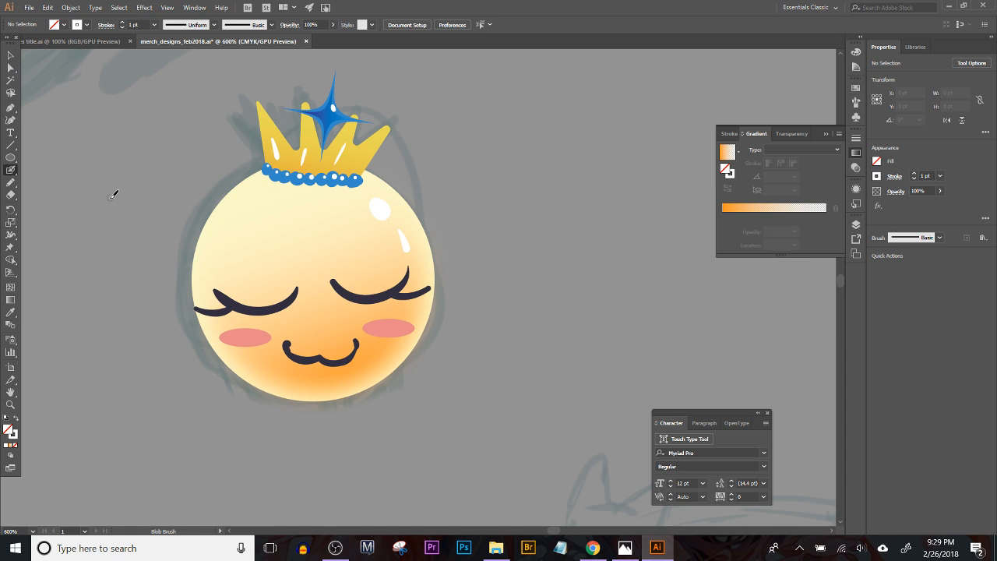
{"action": "key", "text": "ctrl+minus"}
{"action": "key", "text": "ctrl+minus"}
{"action": "key", "text": "ctrl+minus"}
{"action": "left_click_drag", "start_coordinate": [285, 187], "coordinate": [436, 380]}
{"action": "key", "text": "ctrl+z"}
Step: Move the whole crowned character off its sketch to below the purple eyes and enlarge it to about 155 × 199 pt
{"action": "key", "text": "v"}
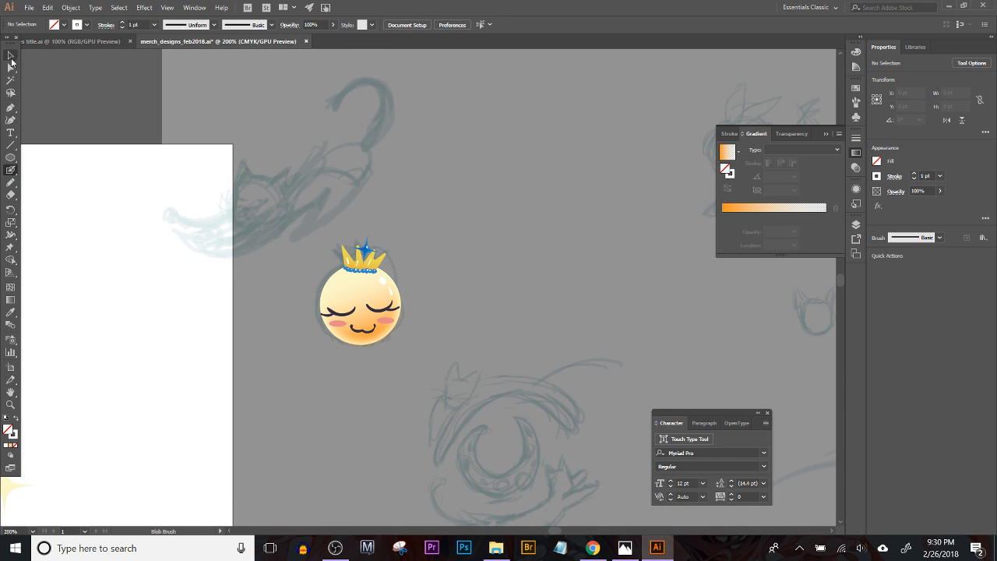
{"action": "left_click", "coordinate": [346, 267]}
{"action": "left_click_drag", "start_coordinate": [426, 381], "coordinate": [107, 200]}
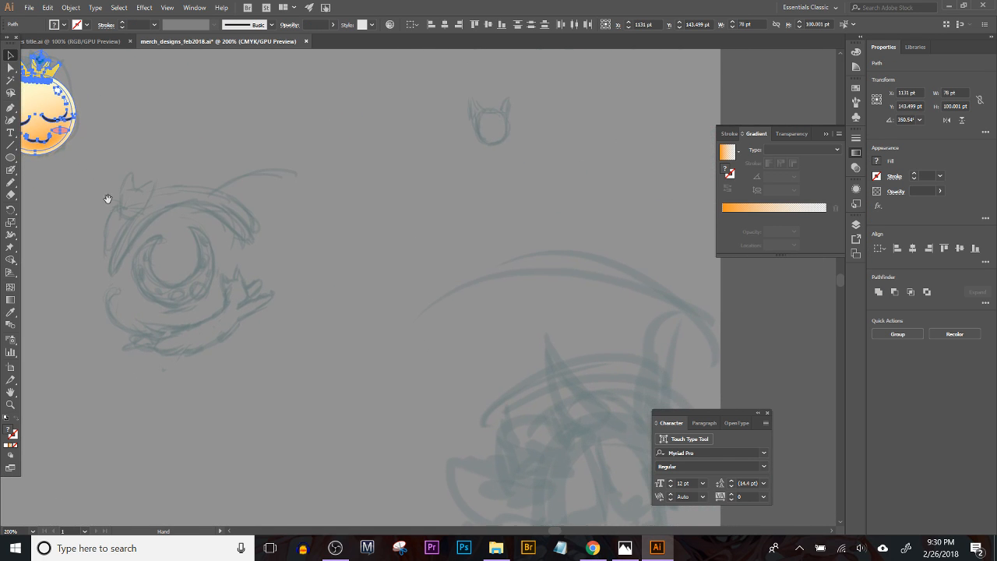
{"action": "left_click_drag", "start_coordinate": [243, 205], "coordinate": [701, 334]}
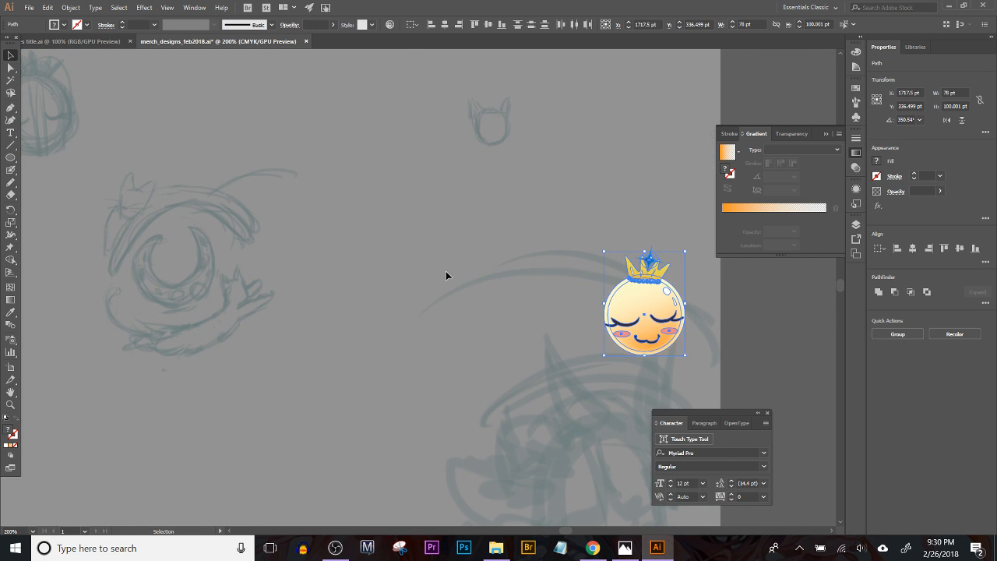
{"action": "key", "text": "ctrl+minus"}
{"action": "key", "text": "ctrl+minus"}
{"action": "key", "text": "ctrl+plus"}
{"action": "left_click_drag", "start_coordinate": [441, 369], "coordinate": [208, 476]}
{"action": "left_click_drag", "start_coordinate": [200, 379], "coordinate": [554, 164]}
{"action": "left_click_drag", "start_coordinate": [572, 218], "coordinate": [378, 367]}
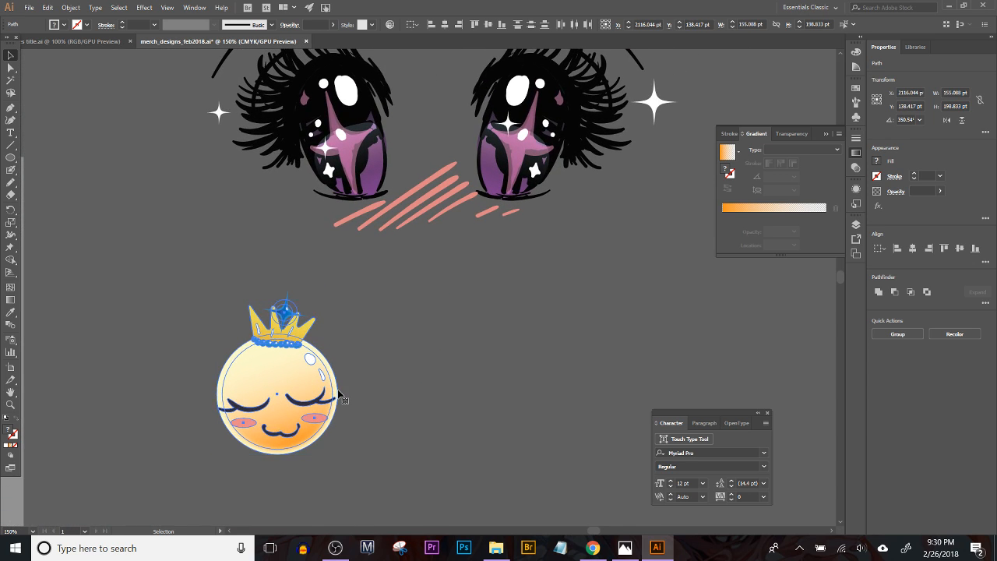
{"action": "left_click", "coordinate": [378, 366]}
Step: Group the character's parts and reposition the group below the purple eyes at about X 2120, Y 211 pt
{"action": "left_click_drag", "start_coordinate": [412, 396], "coordinate": [608, 436]}
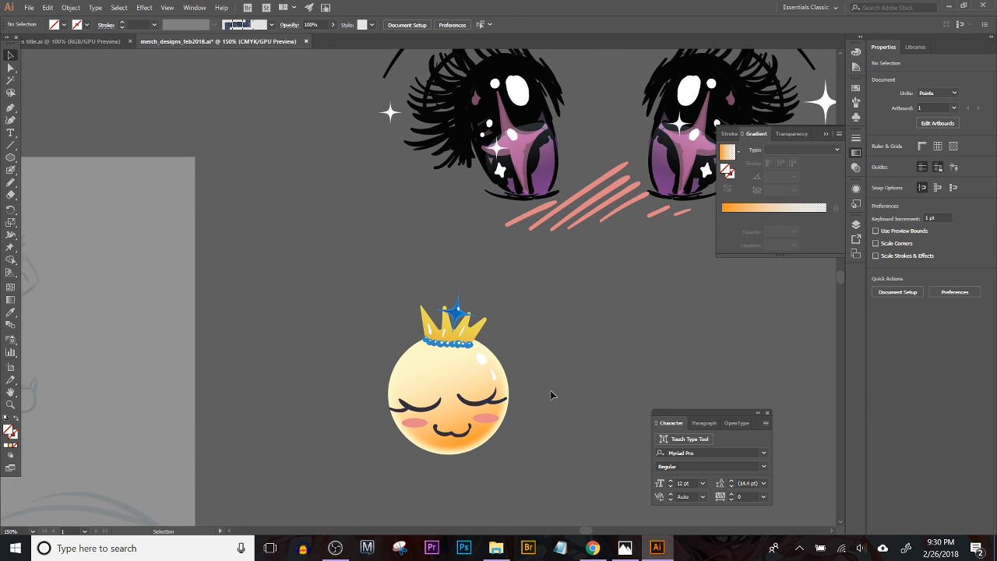
{"action": "left_click_drag", "start_coordinate": [535, 339], "coordinate": [507, 194]}
{"action": "left_click_drag", "start_coordinate": [426, 201], "coordinate": [426, 330]}
{"action": "left_click", "coordinate": [535, 274]}
{"action": "left_click_drag", "start_coordinate": [540, 264], "coordinate": [517, 340]}
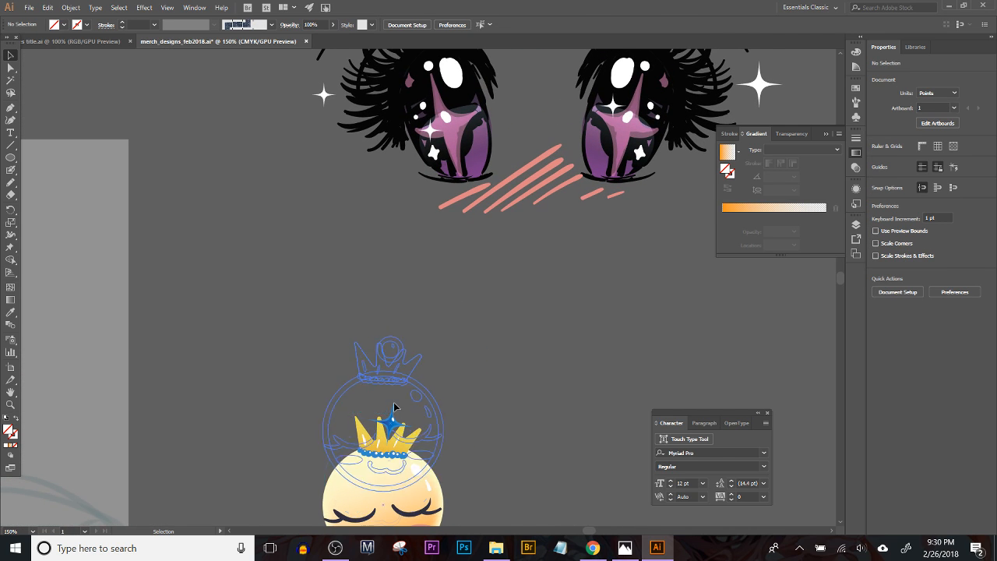
{"action": "left_click_drag", "start_coordinate": [422, 478], "coordinate": [424, 407]}
{"action": "left_click_drag", "start_coordinate": [490, 410], "coordinate": [395, 411]}
{"action": "left_click", "coordinate": [427, 388]}
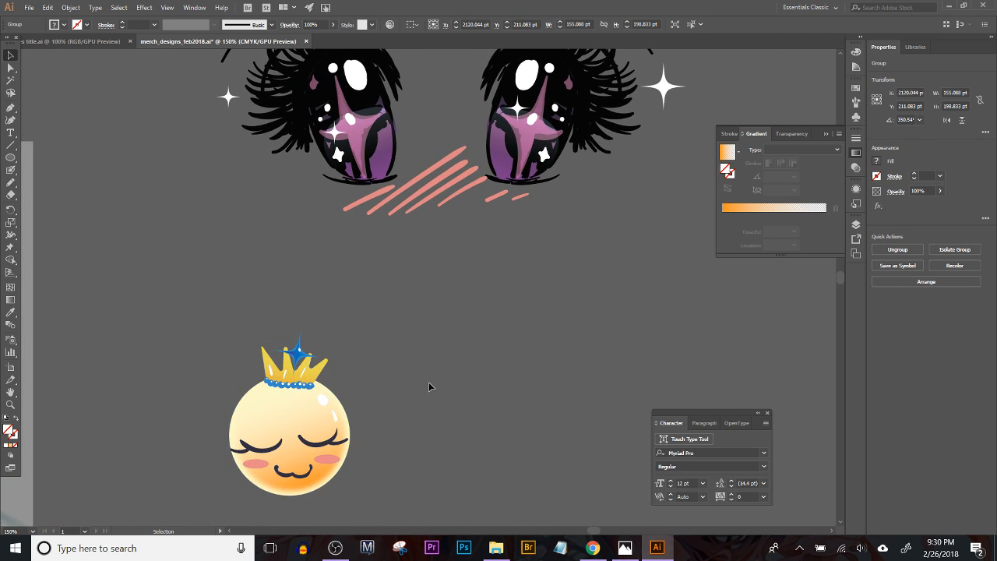
Step: Examine the overall layout and the remaining sketches, including the crescent-shaped eye sketch with the cats
{"action": "key", "text": "ctrl+minus"}
{"action": "key", "text": "ctrl+minus"}
{"action": "key", "text": "ctrl+minus"}
{"action": "key", "text": "ctrl+minus"}
{"action": "key", "text": "ctrl+minus"}
{"action": "key", "text": "ctrl+equal"}
{"action": "key", "text": "ctrl+equal"}
{"action": "key", "text": "ctrl+equal"}
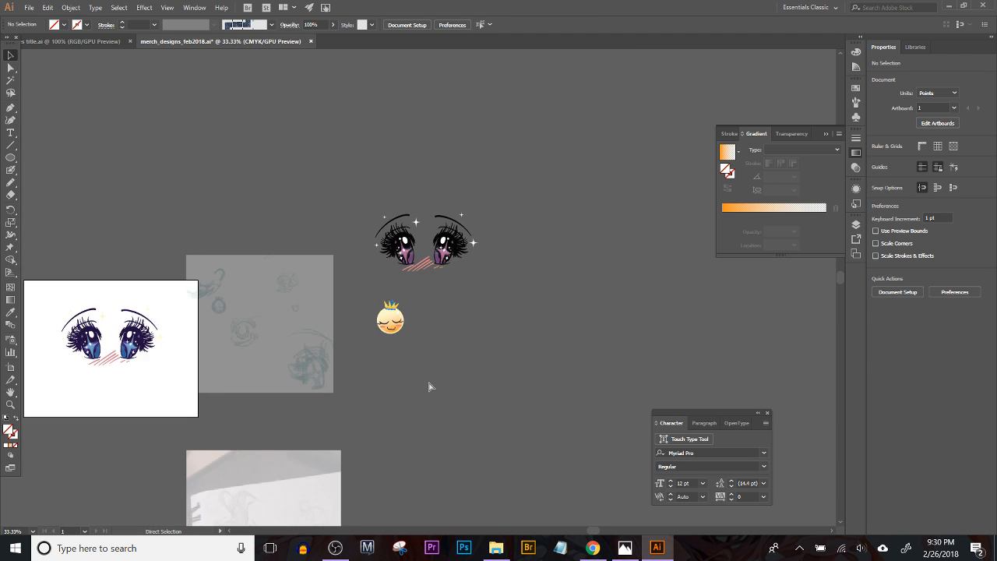
{"action": "key", "text": "ctrl+equal"}
{"action": "left_click_drag", "start_coordinate": [341, 328], "coordinate": [693, 297]}
{"action": "left_click_drag", "start_coordinate": [486, 295], "coordinate": [494, 279]}
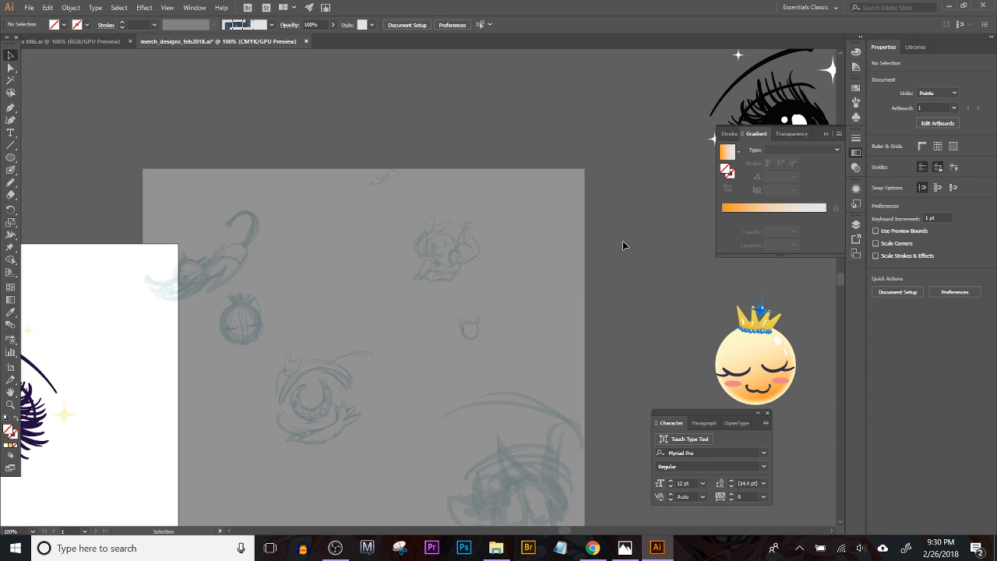
{"action": "key", "text": "ctrl+equal"}
{"action": "key", "text": "ctrl+equal"}
{"action": "key", "text": "ctrl+equal"}
{"action": "key", "text": "ctrl+equal"}
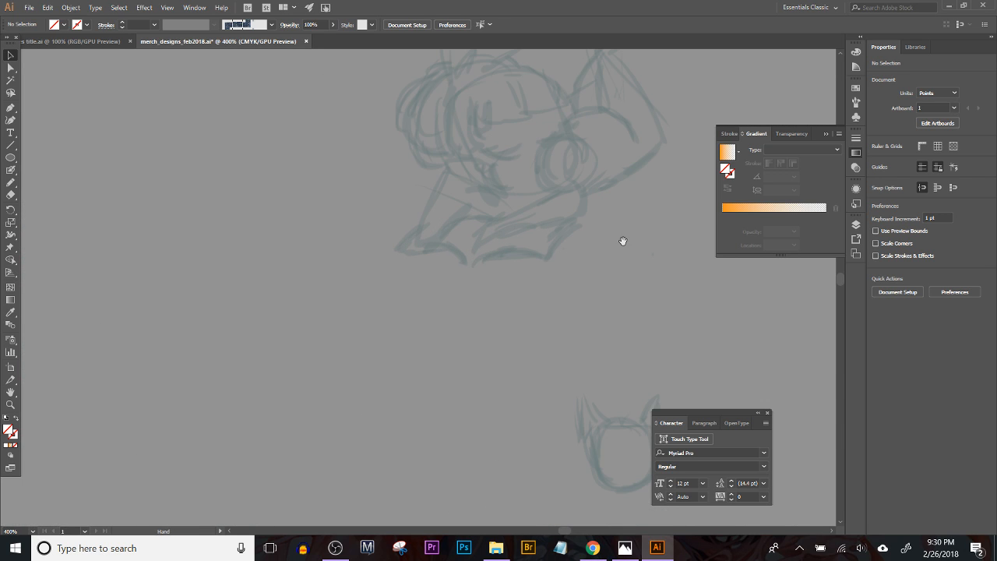
{"action": "left_click_drag", "start_coordinate": [290, 251], "coordinate": [614, 39]}
{"action": "mouse_move", "coordinate": [394, 293]}
{"action": "left_mouse_down"}
{"action": "mouse_move", "coordinate": [254, 160]}
{"action": "mouse_move", "coordinate": [246, 184]}
{"action": "mouse_move", "coordinate": [258, 227]}
{"action": "left_mouse_up"}
{"action": "left_click_drag", "start_coordinate": [572, 82], "coordinate": [564, 90]}
{"action": "mouse_move", "coordinate": [323, 297]}
{"action": "left_mouse_down"}
{"action": "mouse_move", "coordinate": [375, 278]}
{"action": "mouse_move", "coordinate": [489, 202]}
{"action": "left_mouse_up"}
{"action": "left_click_drag", "start_coordinate": [376, 214], "coordinate": [347, 139]}
{"action": "left_click_drag", "start_coordinate": [356, 200], "coordinate": [397, 360]}
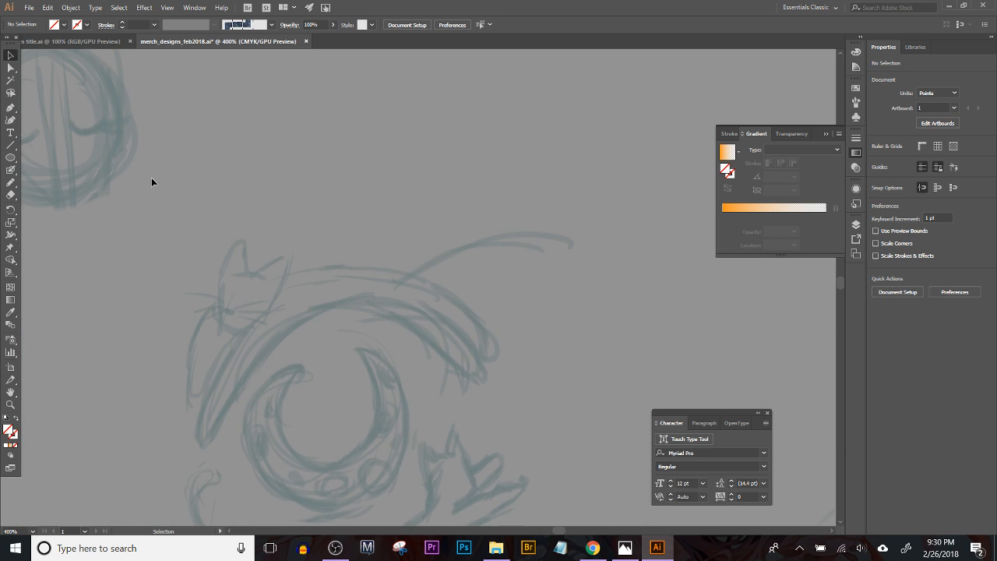
Step: Move the character group onto the white artboard below the blue eyes and enlarge it to about 245 × 314 pt
{"action": "key", "text": "b"}
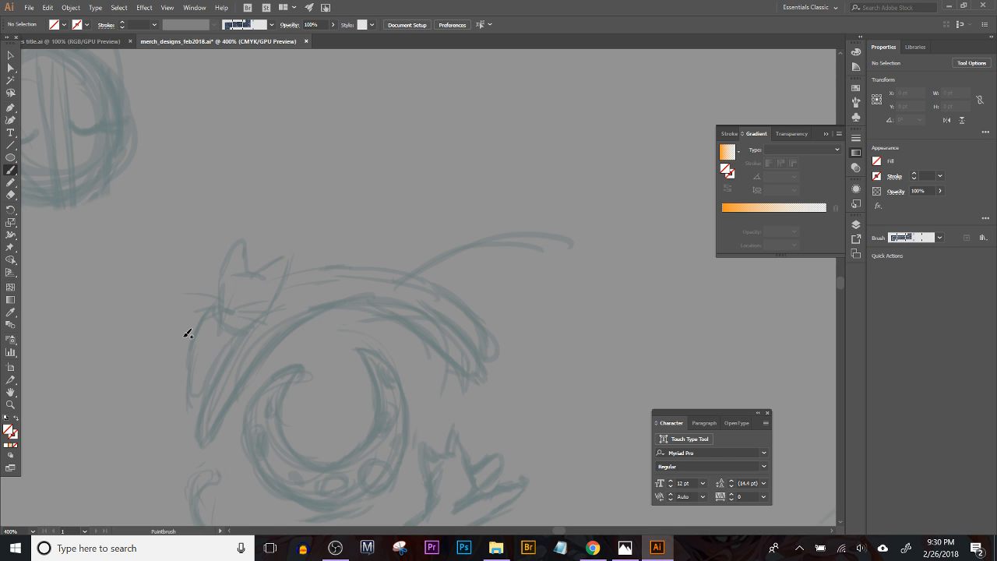
{"action": "key", "text": "ctrl+minus"}
{"action": "key", "text": "ctrl+minus"}
{"action": "key", "text": "ctrl+minus"}
{"action": "key", "text": "ctrl+minus"}
{"action": "key", "text": "ctrl+minus"}
{"action": "key", "text": "ctrl+minus"}
{"action": "key", "text": "ctrl+minus"}
{"action": "key", "text": "ctrl+minus"}
{"action": "key", "text": "ctrl+plus"}
{"action": "key", "text": "ctrl+plus"}
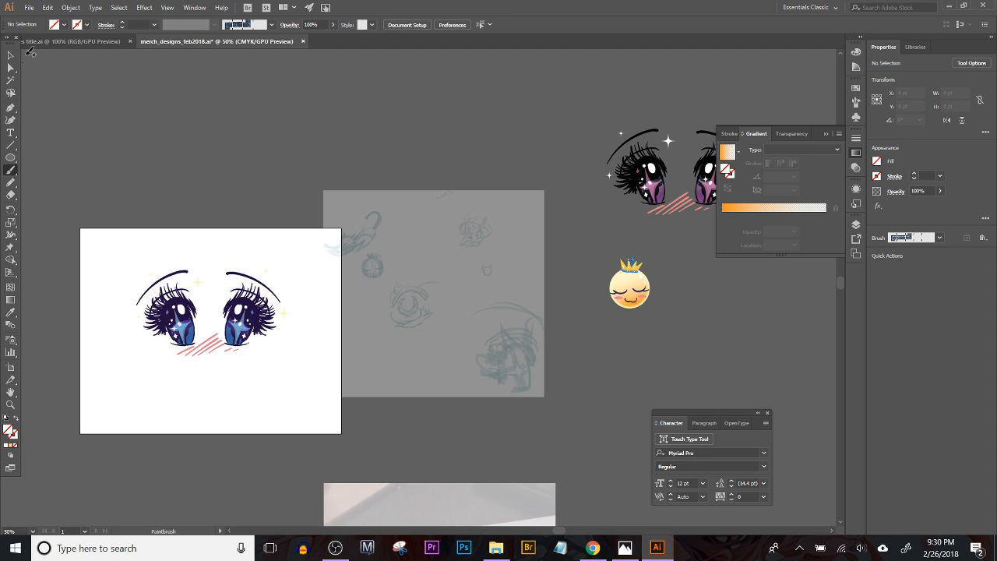
{"action": "left_click", "coordinate": [11, 55]}
{"action": "left_click_drag", "start_coordinate": [635, 292], "coordinate": [256, 396]}
{"action": "left_click_drag", "start_coordinate": [272, 361], "coordinate": [309, 335]}
{"action": "left_click_drag", "start_coordinate": [265, 383], "coordinate": [292, 391]}
{"action": "left_click", "coordinate": [269, 467]}
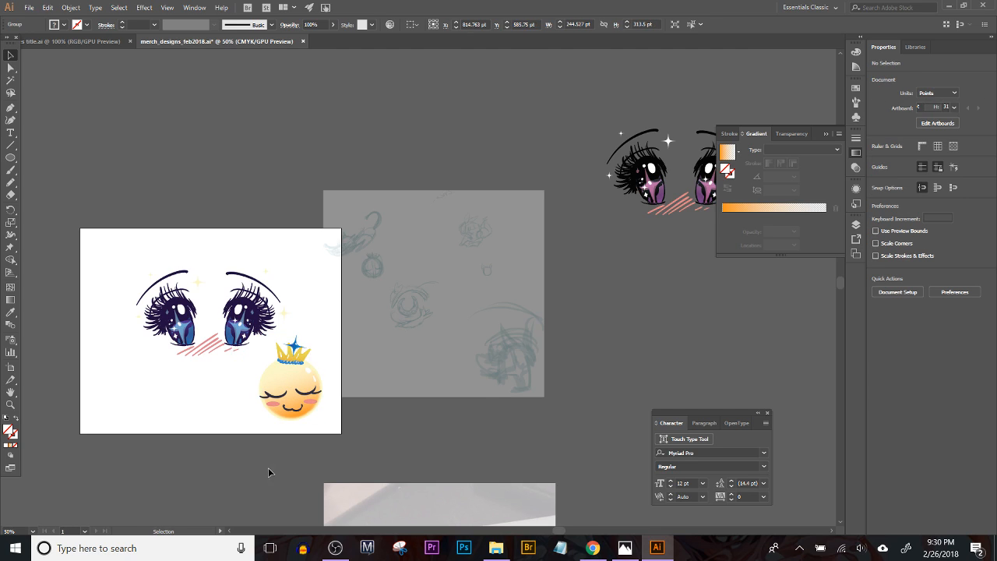
Step: Create a second artboard of about 472 × 434 pt in the empty area below the first artboard
{"action": "scroll", "coordinate": [269, 467], "scroll_direction": "down", "scroll_amount": 2}
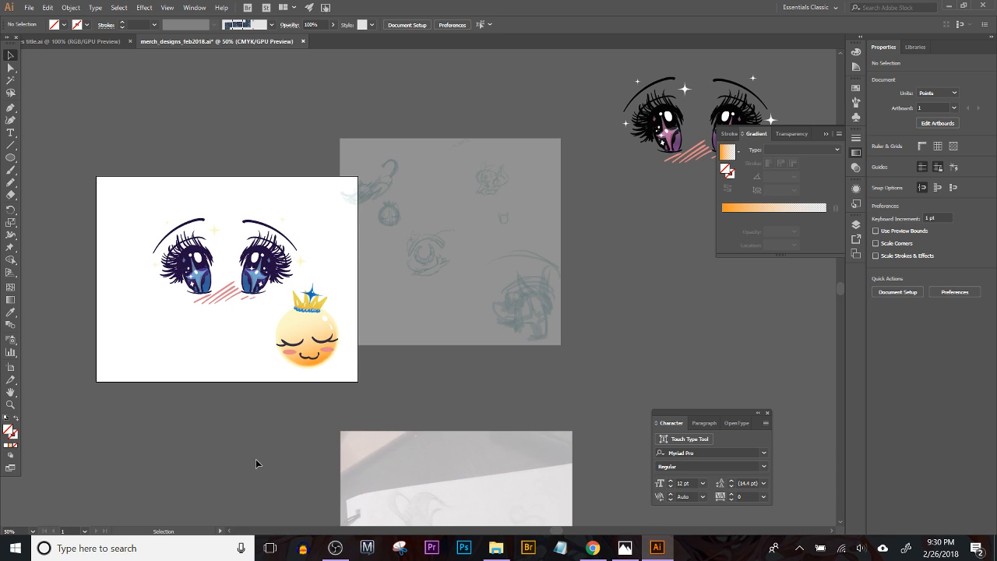
{"action": "left_click", "coordinate": [10, 367]}
{"action": "left_click_drag", "start_coordinate": [204, 334], "coordinate": [382, 153]}
{"action": "left_click_drag", "start_coordinate": [182, 271], "coordinate": [304, 383]}
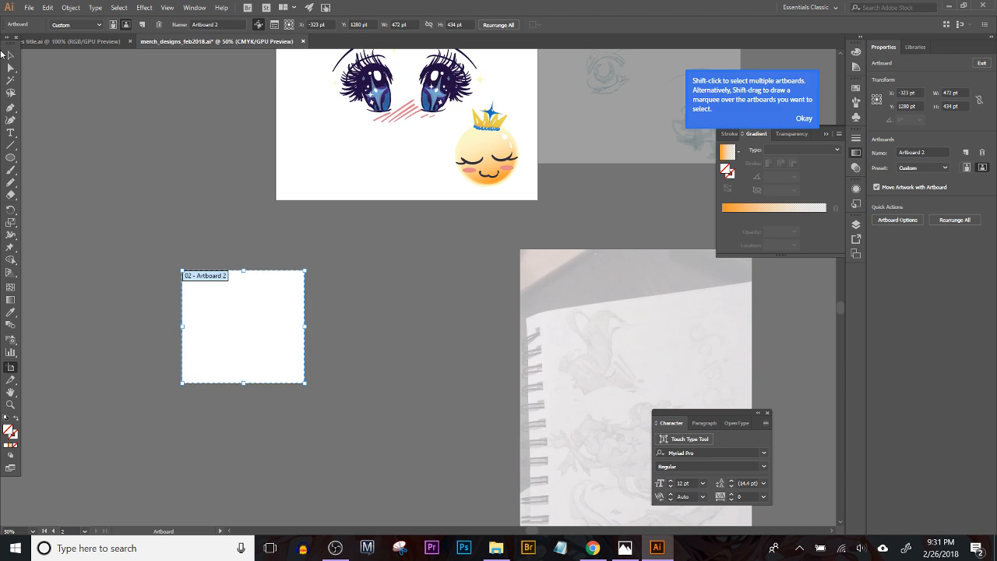
Step: Move the crowned character from the first artboard onto the lower part of Artboard 2
{"action": "left_click", "coordinate": [11, 55]}
{"action": "left_click_drag", "start_coordinate": [491, 164], "coordinate": [253, 339]}
{"action": "left_click", "coordinate": [361, 351]}
{"action": "left_click_drag", "start_coordinate": [313, 366], "coordinate": [347, 433]}
{"action": "left_click_drag", "start_coordinate": [304, 402], "coordinate": [296, 411]}
{"action": "left_click_drag", "start_coordinate": [338, 361], "coordinate": [325, 291]}
Step: Enlarge Artboard 2 so it surrounds the character with blank space above the crown, and leave artboard editing
{"action": "left_click", "coordinate": [11, 367]}
{"action": "left_click_drag", "start_coordinate": [178, 382], "coordinate": [144, 376]}
{"action": "left_click", "coordinate": [233, 467]}
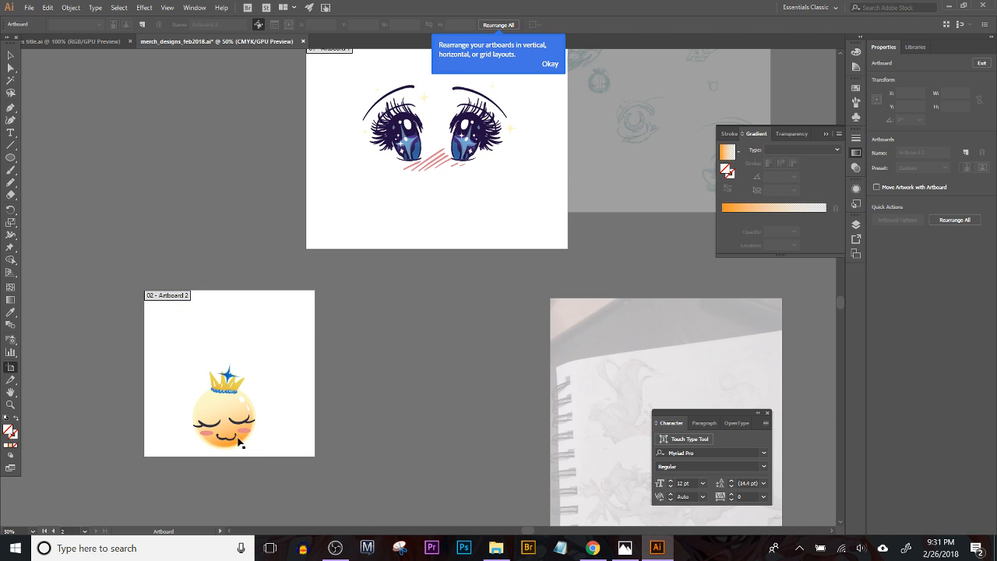
{"action": "key", "text": "ctrl+plus"}
{"action": "key", "text": "ctrl+plus"}
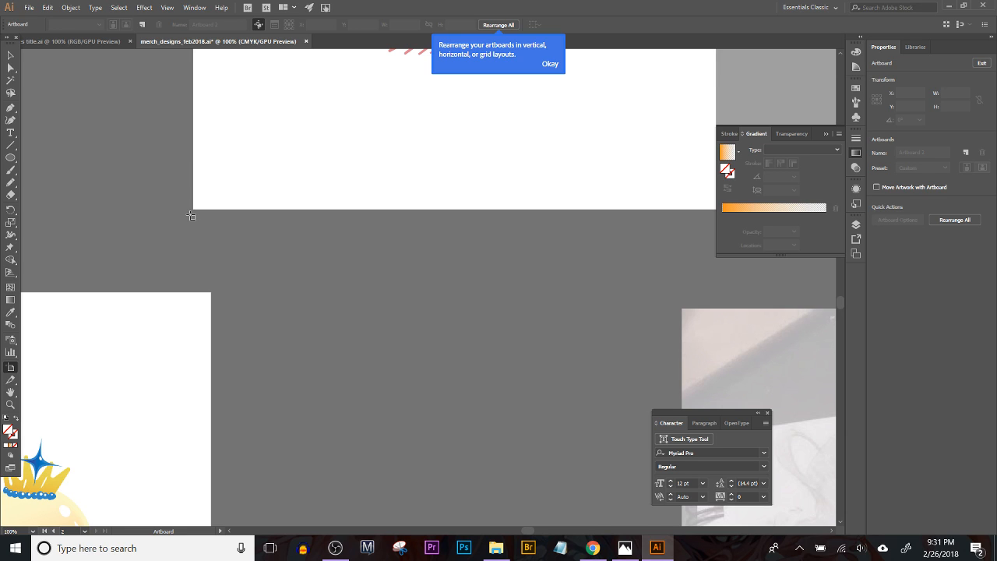
{"action": "key", "text": "Escape"}
Step: Add the text "Queen" above the crowned character and scale it up to about 102 pt
{"action": "left_click_drag", "start_coordinate": [163, 242], "coordinate": [372, 172]}
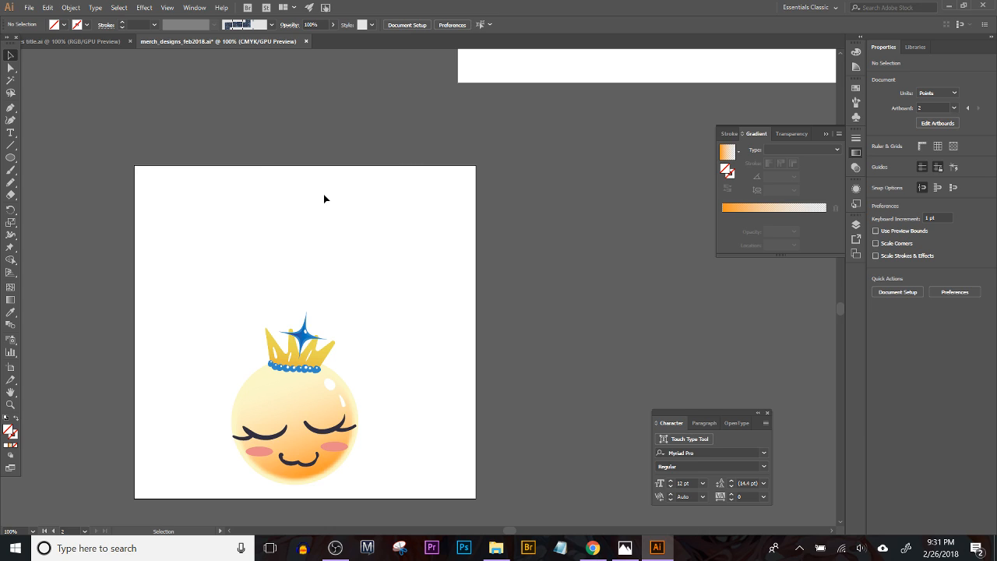
{"action": "key", "text": "t"}
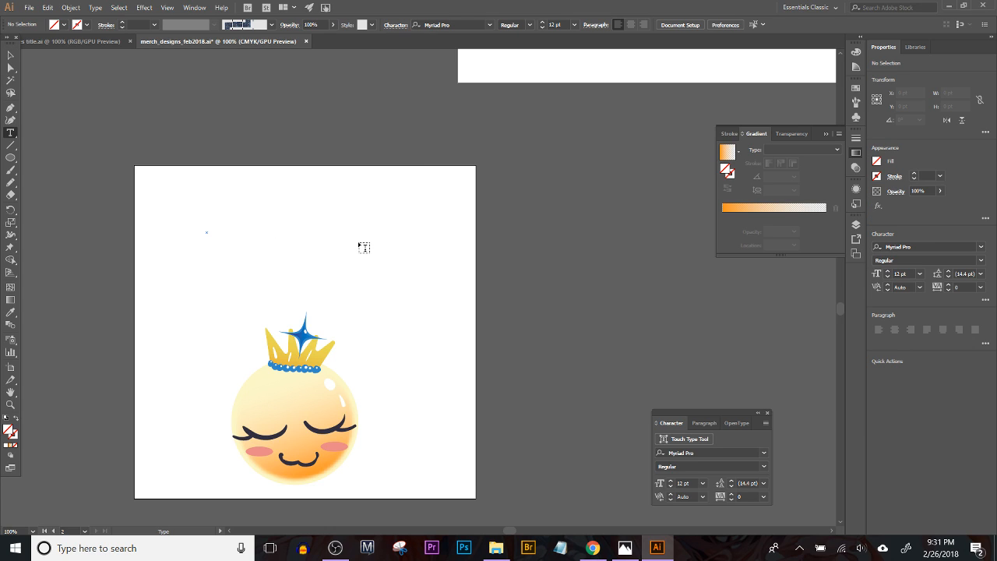
{"action": "left_click", "coordinate": [207, 232]}
{"action": "type", "text": "Qu"}
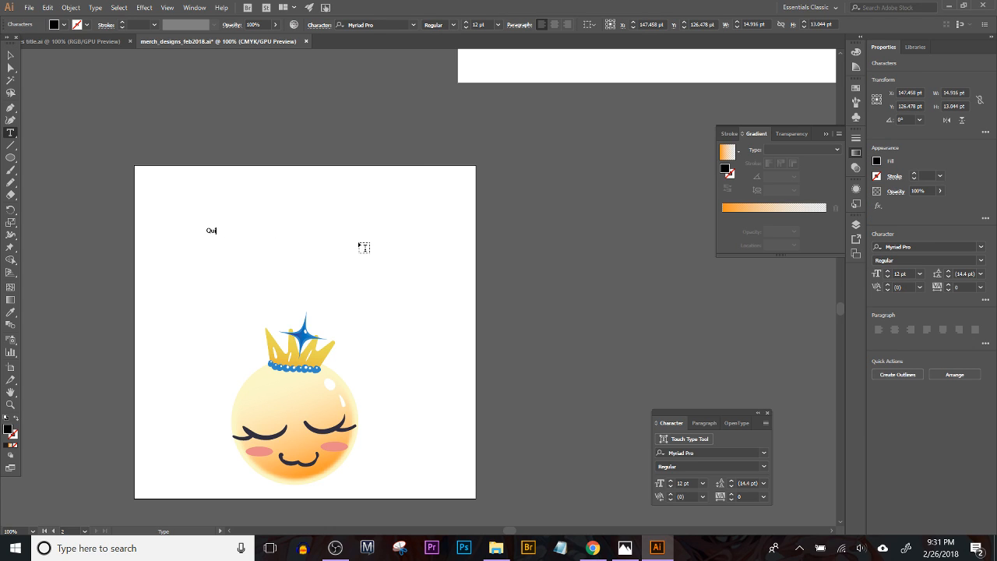
{"action": "type", "text": "een"}
{"action": "left_click", "coordinate": [11, 55]}
{"action": "left_click_drag", "start_coordinate": [224, 232], "coordinate": [311, 253]}
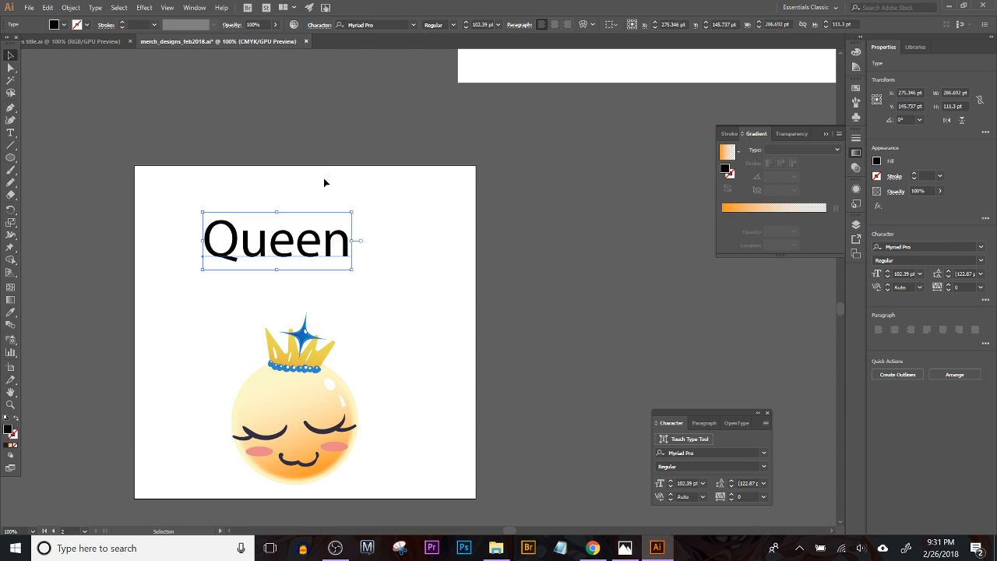
Step: Browse the fonts, filter them to Typekit fonts, and set the "Queen" text in Hummingbird Regular
{"action": "left_click", "coordinate": [413, 24]}
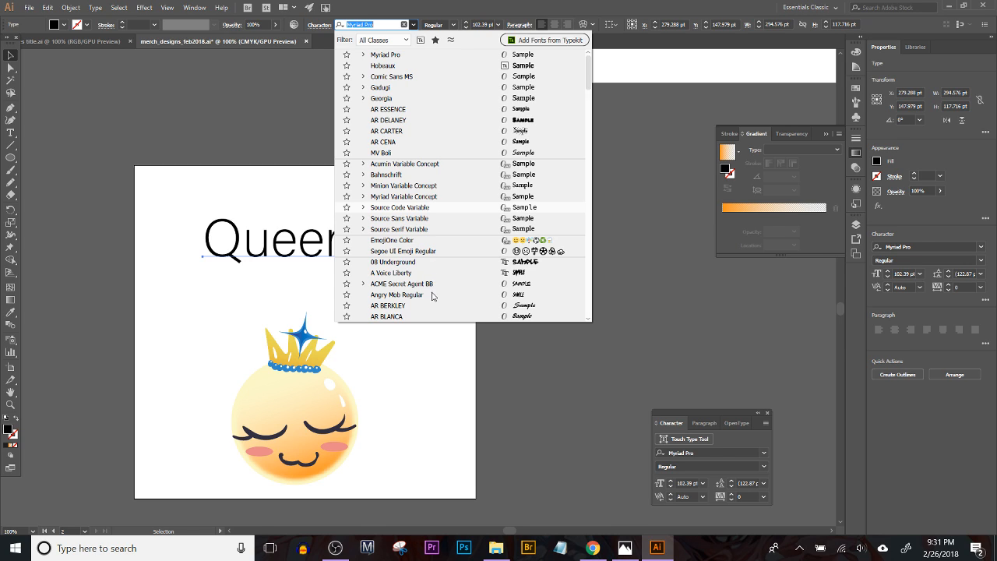
{"action": "scroll", "coordinate": [432, 298], "scroll_direction": "down", "scroll_amount": 1}
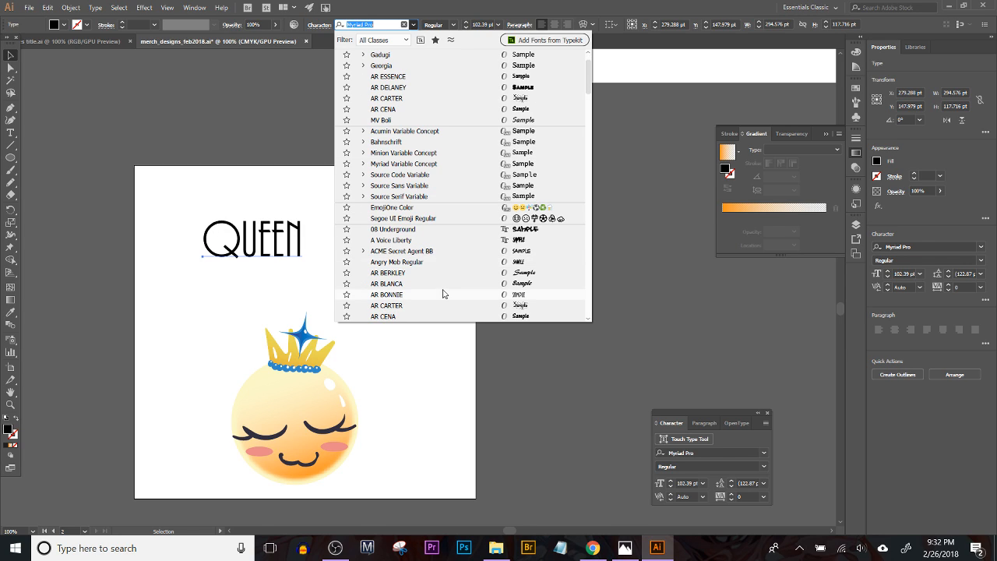
{"action": "scroll", "coordinate": [456, 281], "scroll_direction": "down", "scroll_amount": 3}
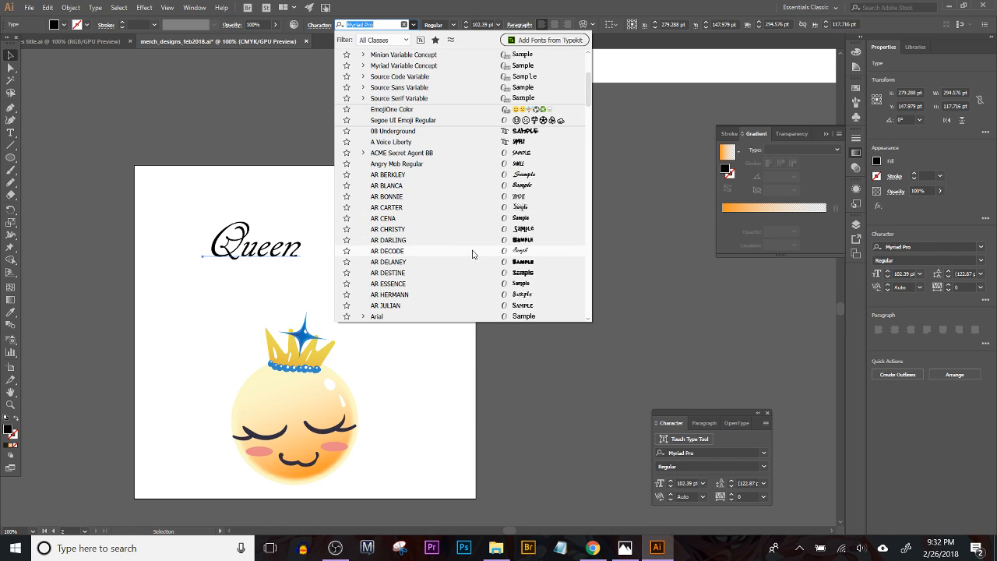
{"action": "scroll", "coordinate": [471, 255], "scroll_direction": "down", "scroll_amount": 2}
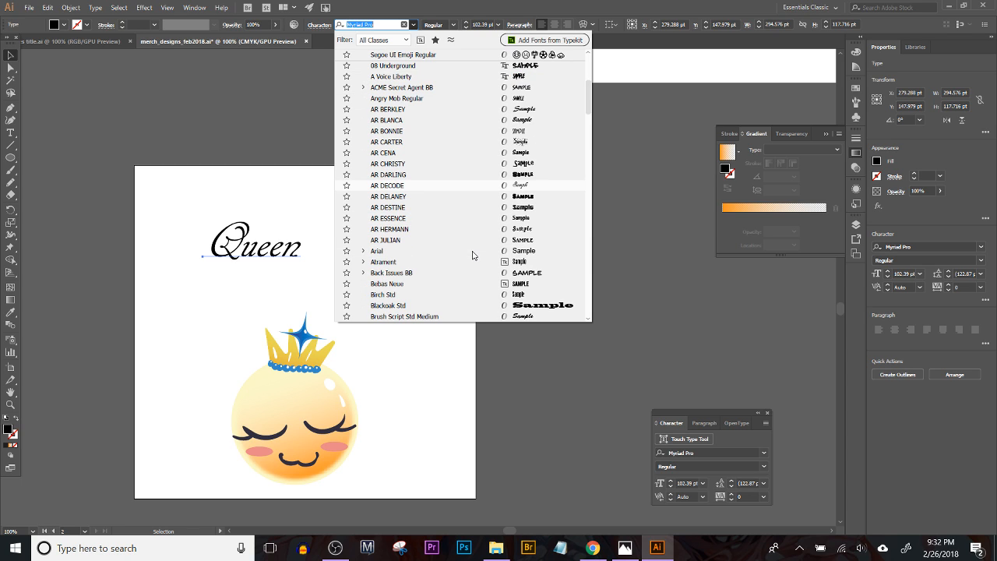
{"action": "scroll", "coordinate": [472, 254], "scroll_direction": "down", "scroll_amount": 7}
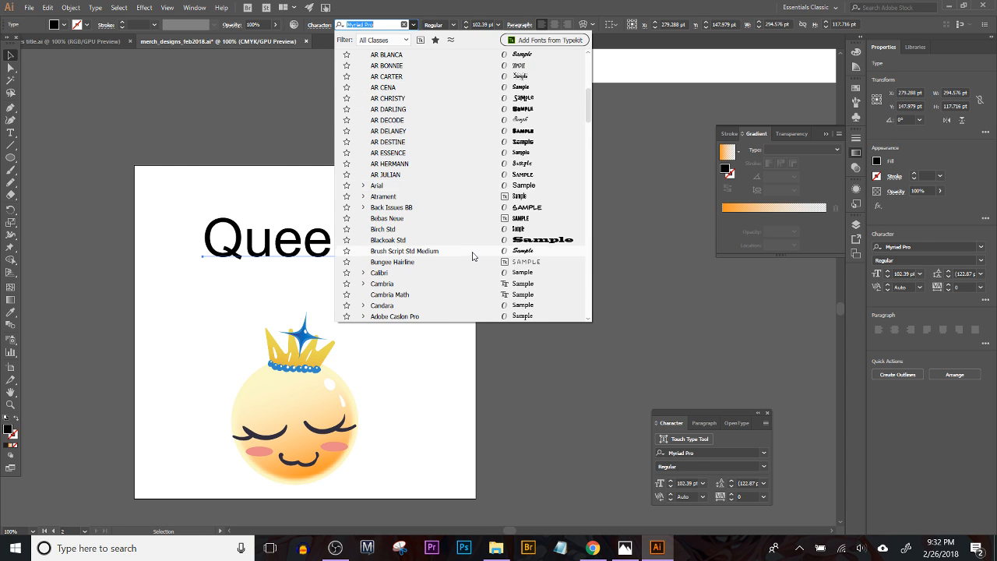
{"action": "scroll", "coordinate": [472, 265], "scroll_direction": "down", "scroll_amount": 3}
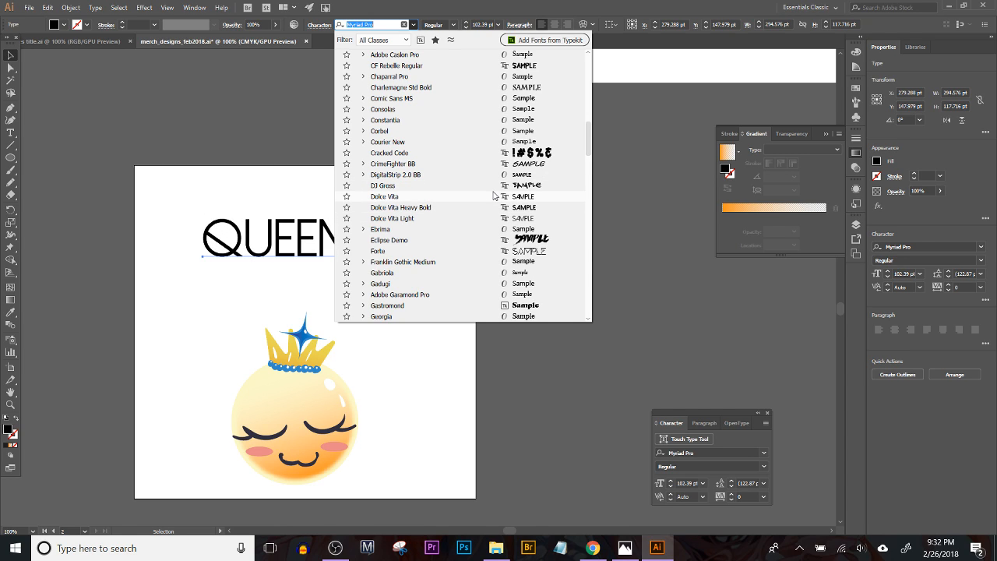
{"action": "scroll", "coordinate": [494, 265], "scroll_direction": "down", "scroll_amount": 3}
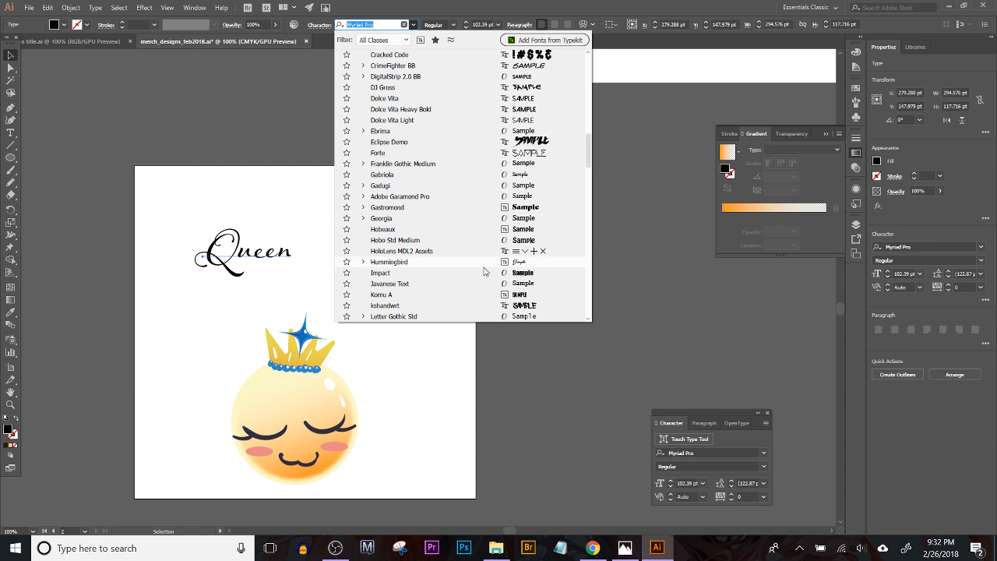
{"action": "scroll", "coordinate": [484, 271], "scroll_direction": "down", "scroll_amount": 9}
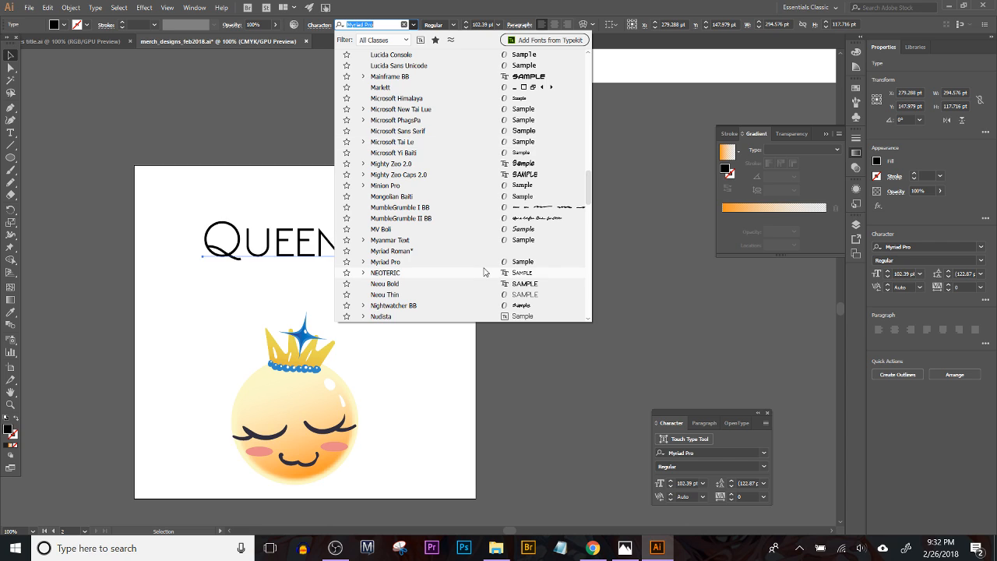
{"action": "scroll", "coordinate": [483, 271], "scroll_direction": "down", "scroll_amount": 8}
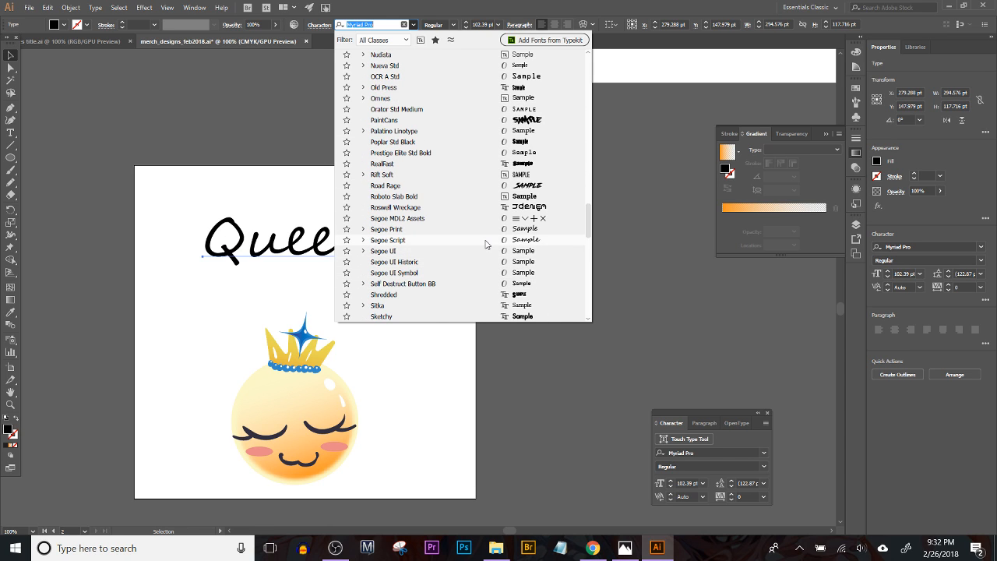
{"action": "scroll", "coordinate": [485, 245], "scroll_direction": "down", "scroll_amount": 3}
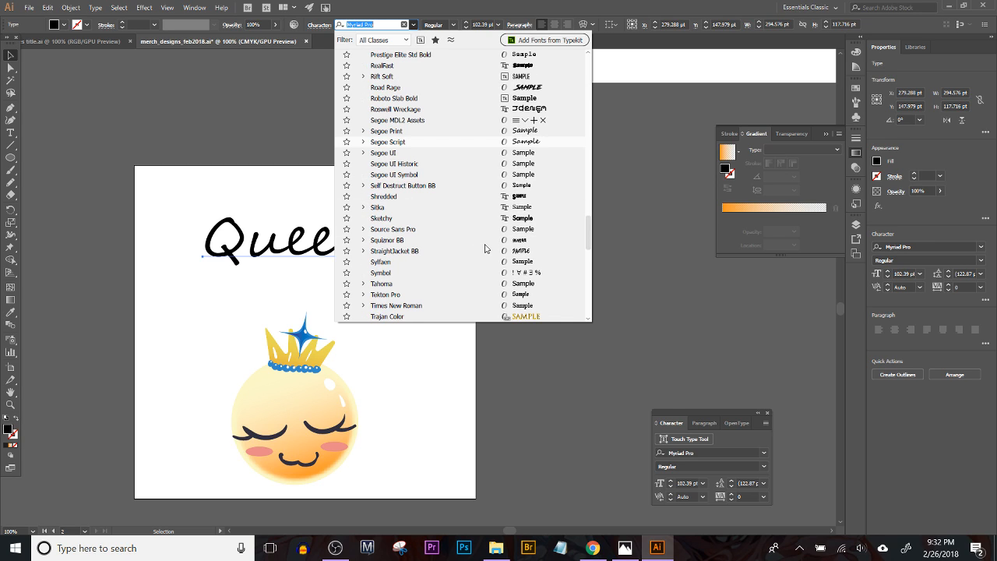
{"action": "scroll", "coordinate": [485, 248], "scroll_direction": "down", "scroll_amount": 3}
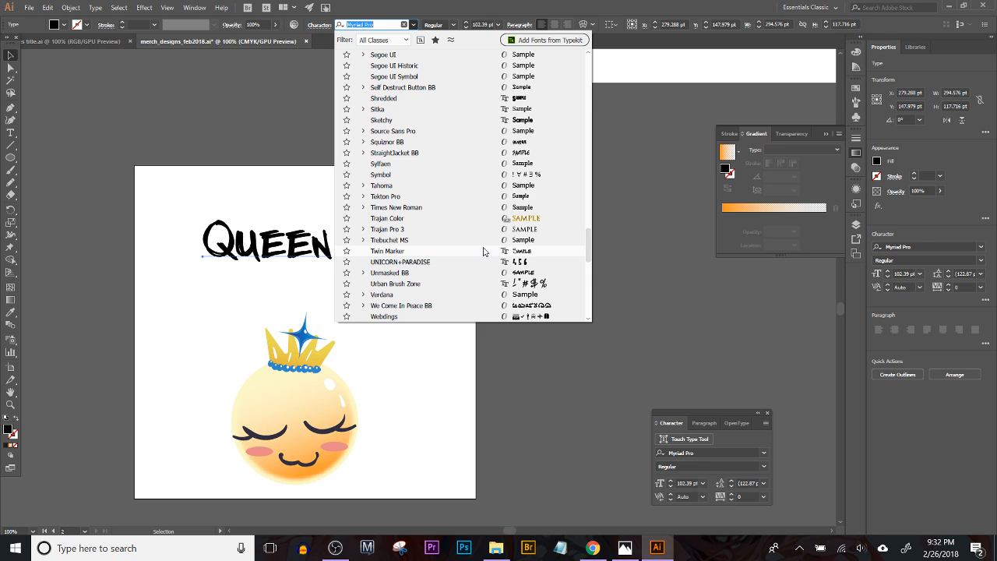
{"action": "scroll", "coordinate": [483, 252], "scroll_direction": "down", "scroll_amount": 3}
{"action": "scroll", "coordinate": [483, 252], "scroll_direction": "up", "scroll_amount": 4}
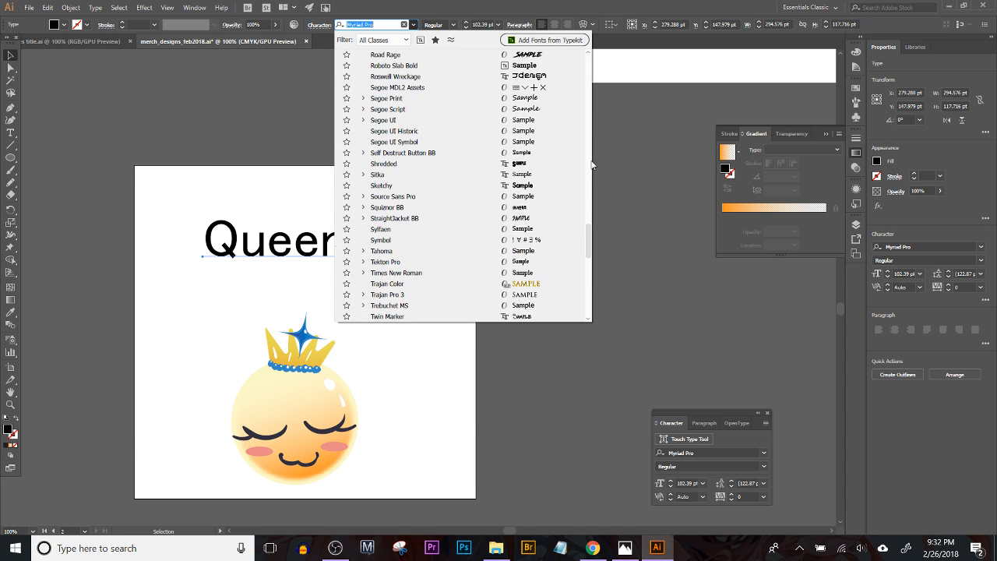
{"action": "left_click", "coordinate": [420, 39]}
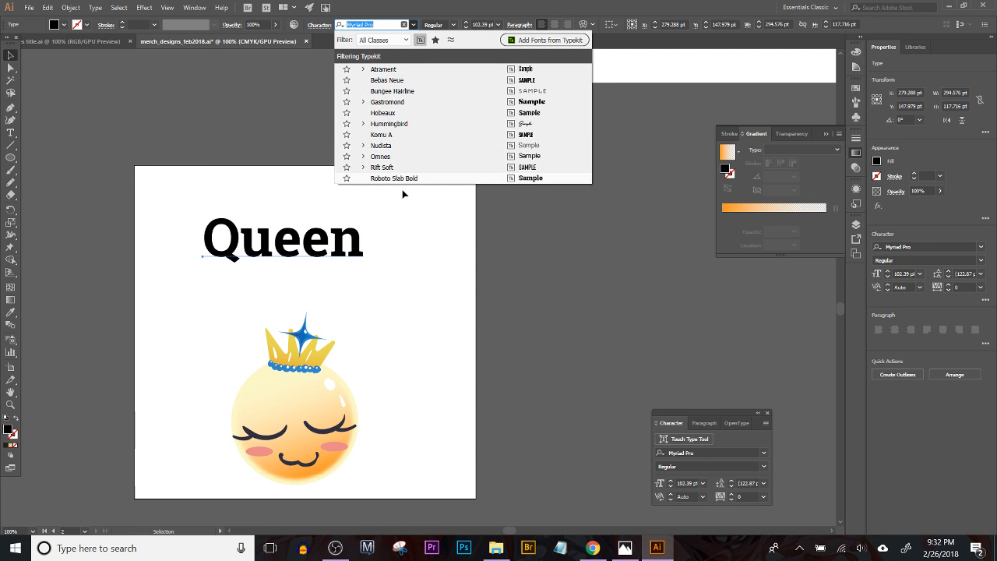
{"action": "left_click", "coordinate": [483, 127]}
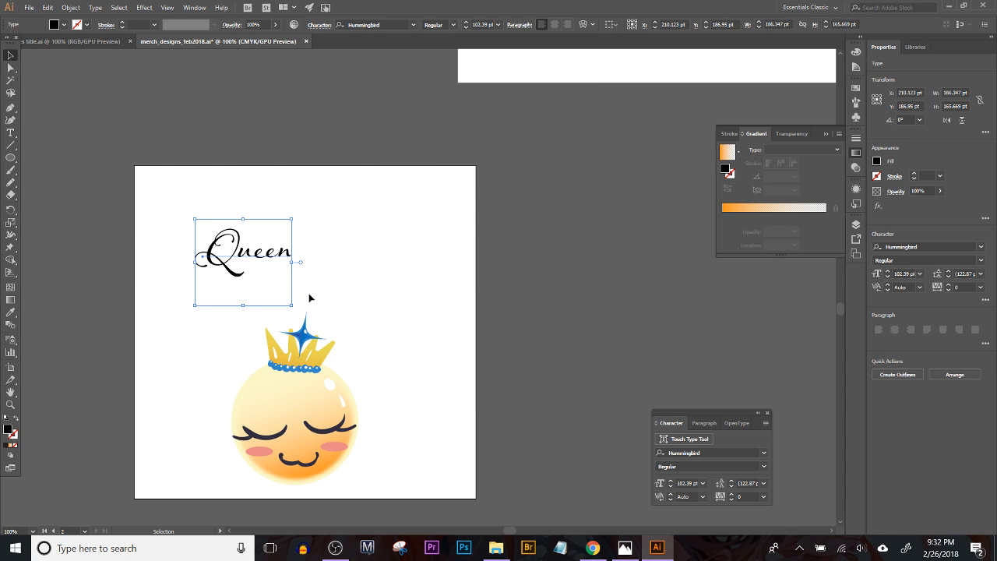
Step: Scale the "Queen" text up to about 213 pt and place it just above the character's crown
{"action": "left_click_drag", "start_coordinate": [292, 304], "coordinate": [394, 380]}
{"action": "left_click_drag", "start_coordinate": [360, 284], "coordinate": [328, 299]}
{"action": "left_click", "coordinate": [512, 327]}
{"action": "left_click_drag", "start_coordinate": [371, 359], "coordinate": [461, 337]}
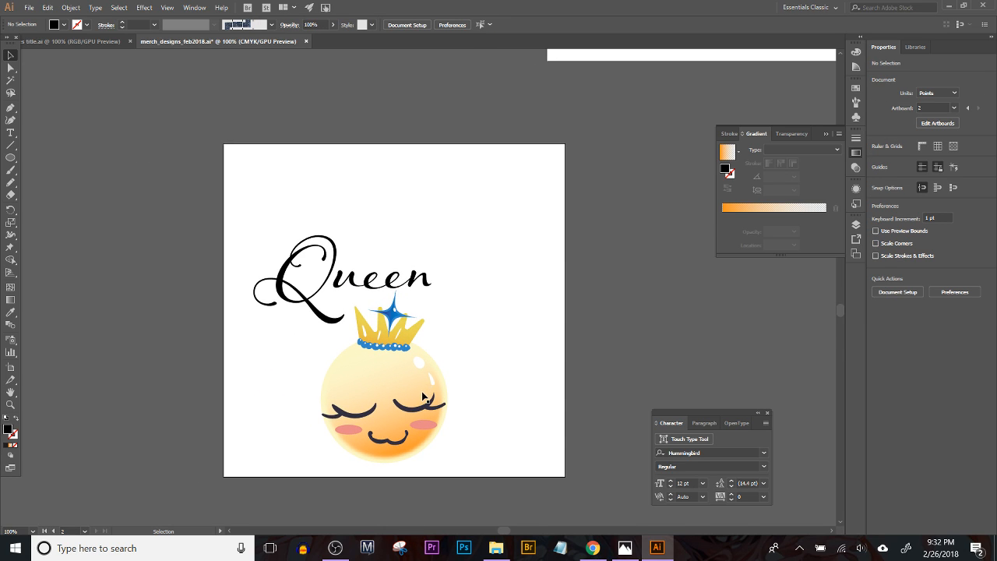
{"action": "left_click", "coordinate": [433, 289]}
{"action": "left_click_drag", "start_coordinate": [434, 217], "coordinate": [473, 199]}
Step: Tilt the crowned character slightly clockwise and move it up under the end of the "Queen" lettering
{"action": "left_click", "coordinate": [425, 397]}
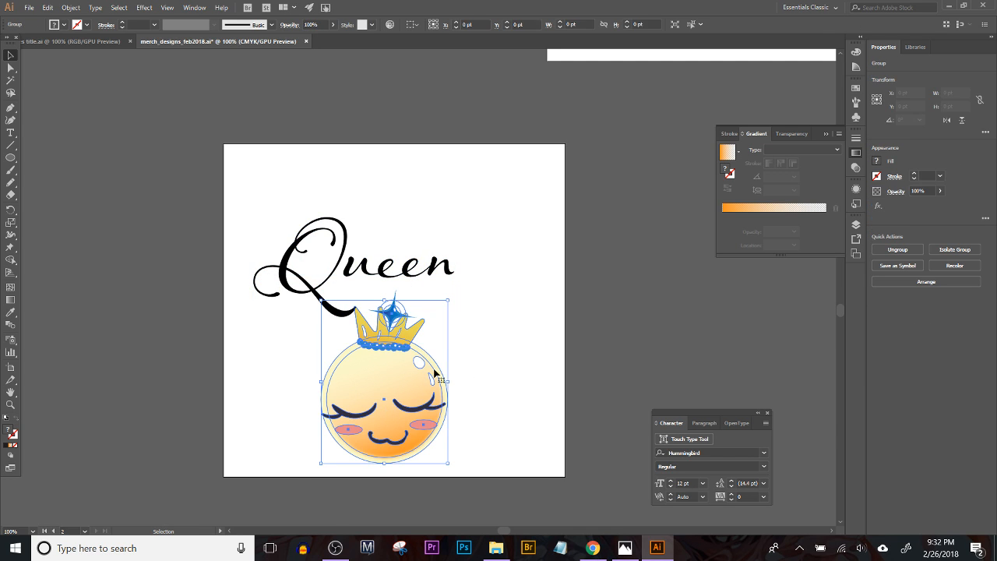
{"action": "left_click_drag", "start_coordinate": [452, 298], "coordinate": [471, 312]}
{"action": "left_click_drag", "start_coordinate": [392, 400], "coordinate": [401, 372]}
{"action": "left_click", "coordinate": [544, 323]}
Step: Fine-tune the spacing between the title and the character, and move both together toward the centre of Artboard 2
{"action": "left_click_drag", "start_coordinate": [389, 447], "coordinate": [393, 453]}
{"action": "left_click_drag", "start_coordinate": [414, 361], "coordinate": [450, 353]}
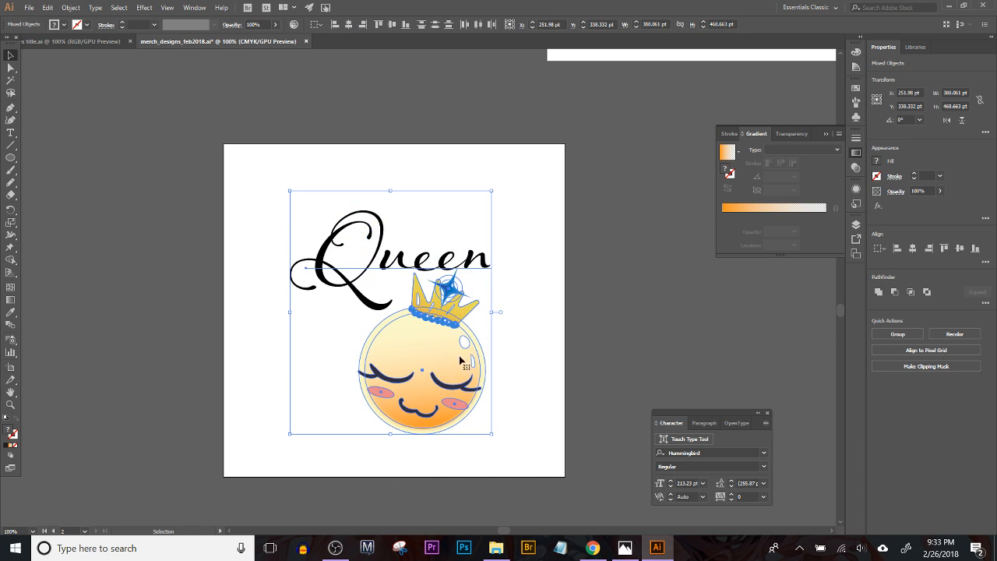
{"action": "left_click", "coordinate": [525, 353]}
{"action": "left_click_drag", "start_coordinate": [474, 259], "coordinate": [481, 250]}
{"action": "left_click", "coordinate": [494, 444]}
{"action": "left_click_drag", "start_coordinate": [494, 446], "coordinate": [375, 208]}
{"action": "left_click_drag", "start_coordinate": [412, 333], "coordinate": [389, 334]}
{"action": "left_click", "coordinate": [548, 311]}
Step: Sample the cheek blush pink for the "Queen" text and change its fill to the deeper rose CE6580
{"action": "left_click", "coordinate": [471, 261]}
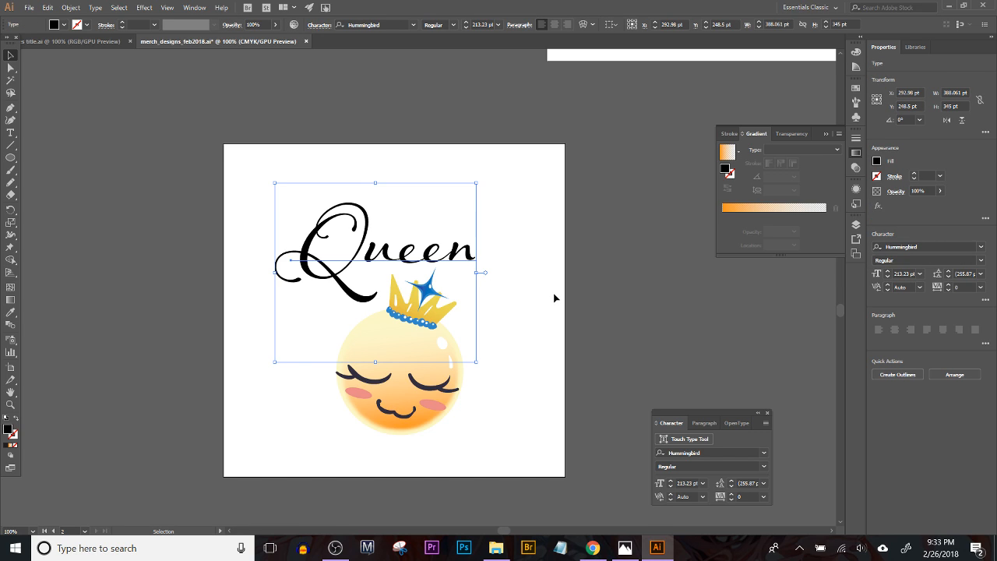
{"action": "double_click", "coordinate": [7, 429]}
{"action": "left_click", "coordinate": [259, 60]}
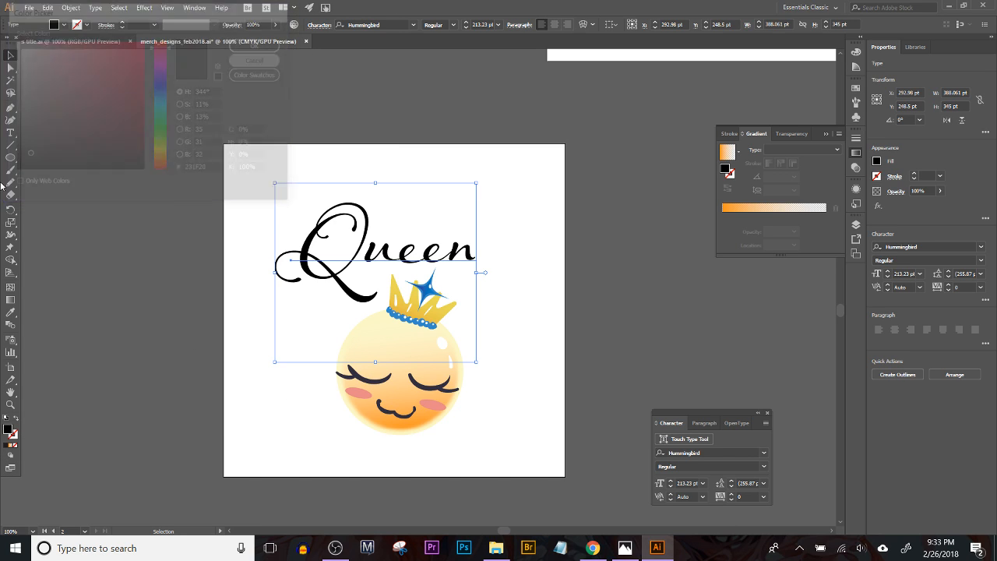
{"action": "left_click", "coordinate": [10, 311]}
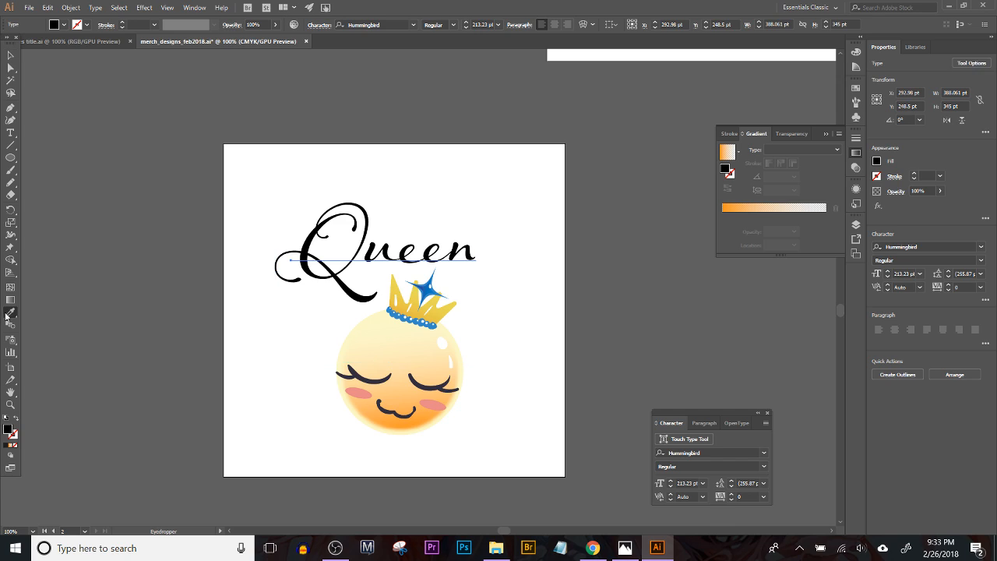
{"action": "left_click", "coordinate": [356, 392]}
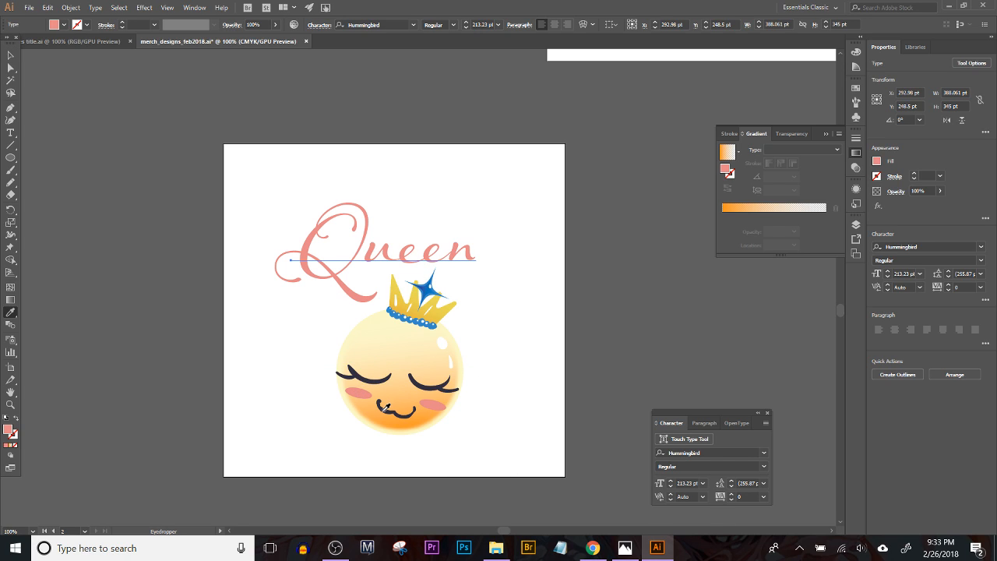
{"action": "double_click", "coordinate": [9, 428]}
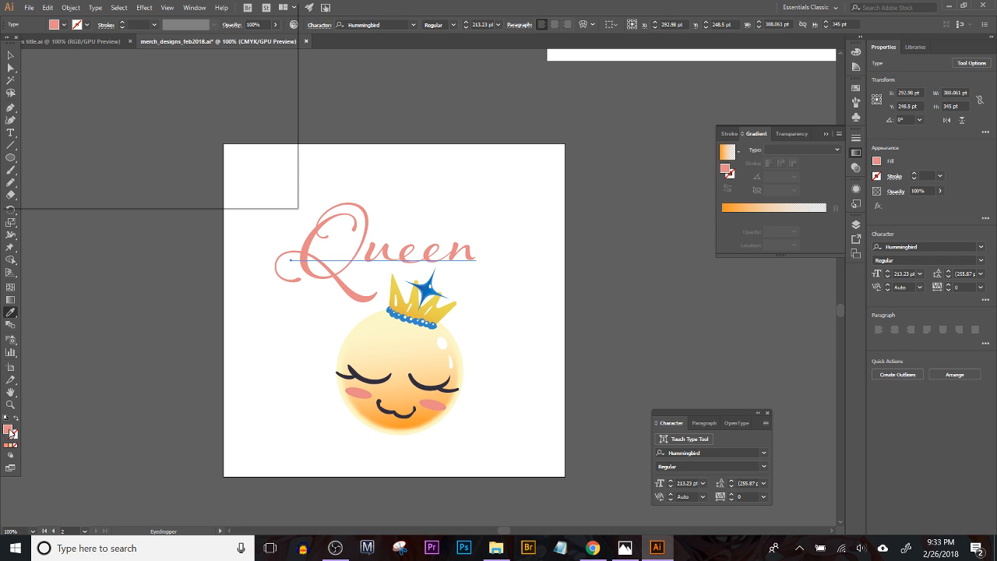
{"action": "left_click", "coordinate": [80, 69]}
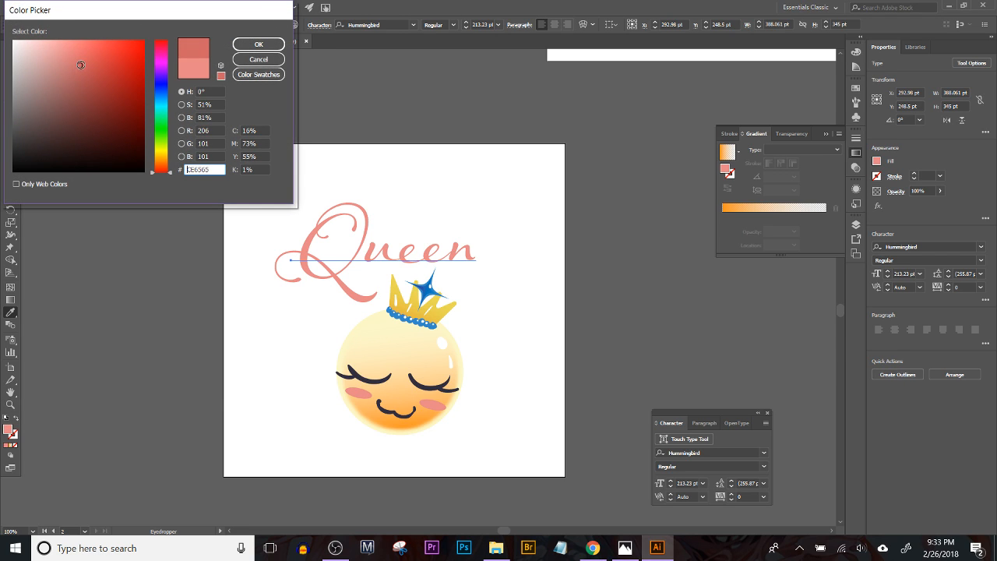
{"action": "left_click_drag", "start_coordinate": [170, 172], "coordinate": [177, 46]}
{"action": "left_click", "coordinate": [266, 46]}
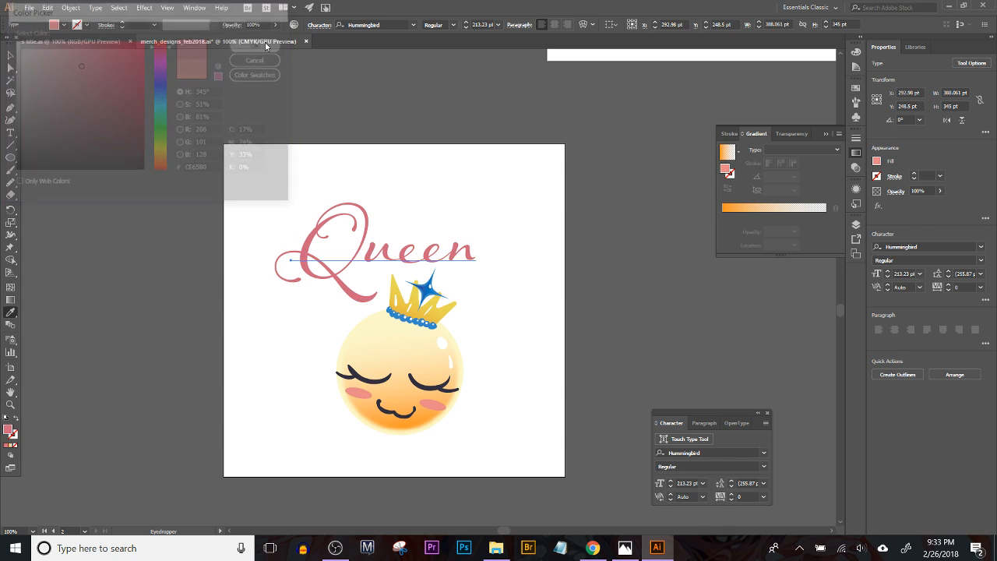
{"action": "left_click", "coordinate": [10, 55]}
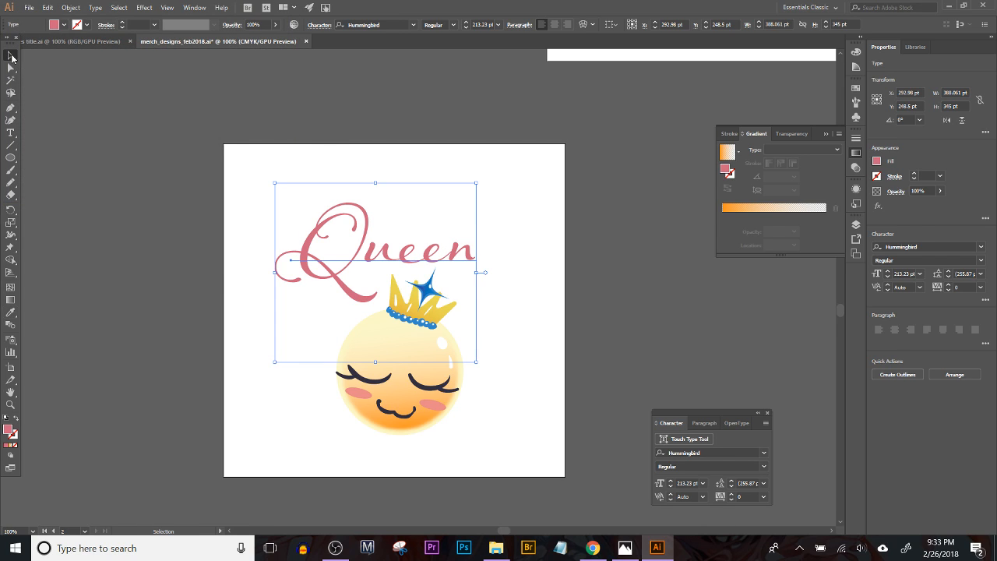
{"action": "left_click", "coordinate": [147, 174]}
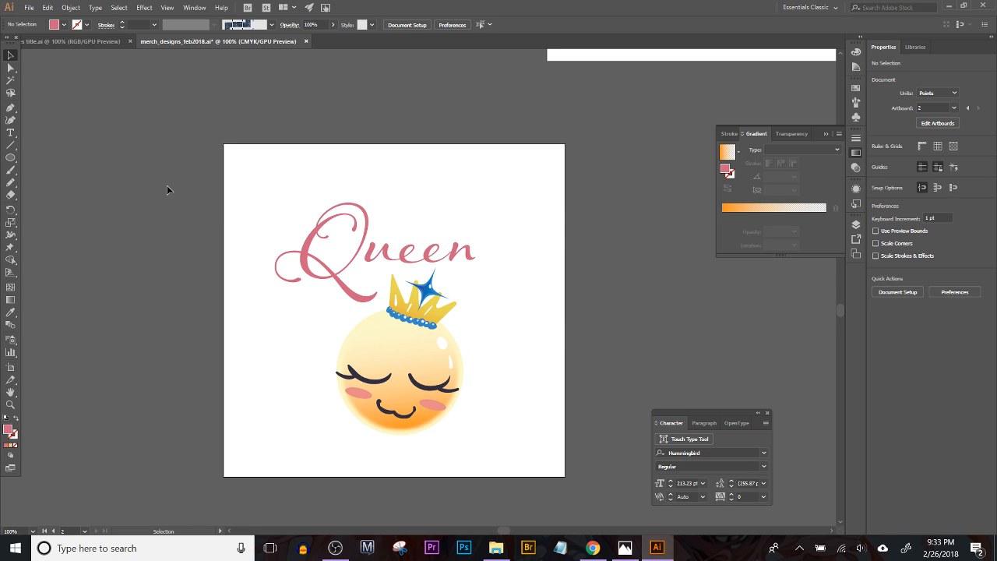
Step: Draw a background rectangle of about 795 × 806 pt covering Artboard 2 and send it to the back
{"action": "left_click", "coordinate": [11, 157]}
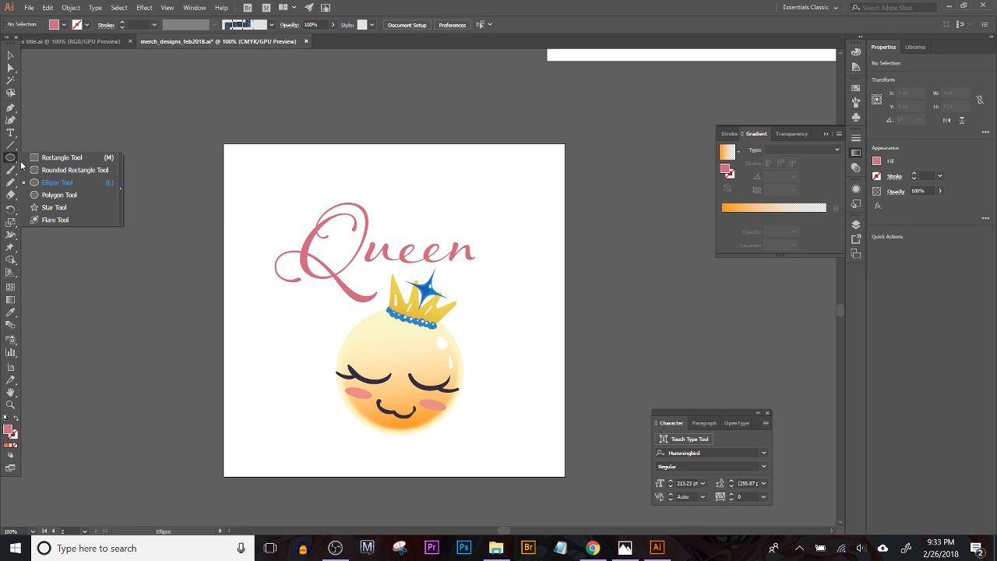
{"action": "left_click", "coordinate": [62, 158]}
{"action": "left_click_drag", "start_coordinate": [191, 81], "coordinate": [605, 337]}
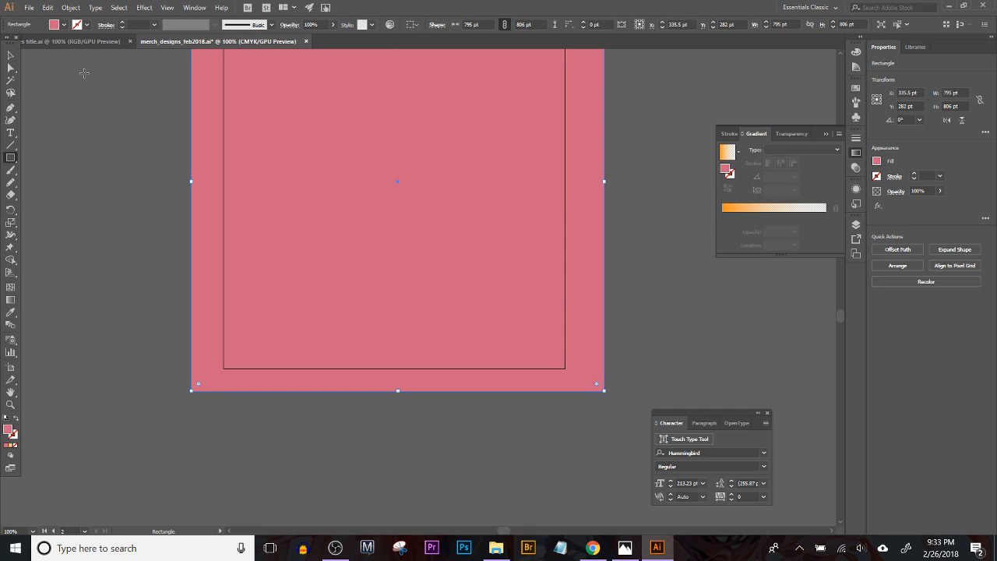
{"action": "left_click", "coordinate": [71, 7]}
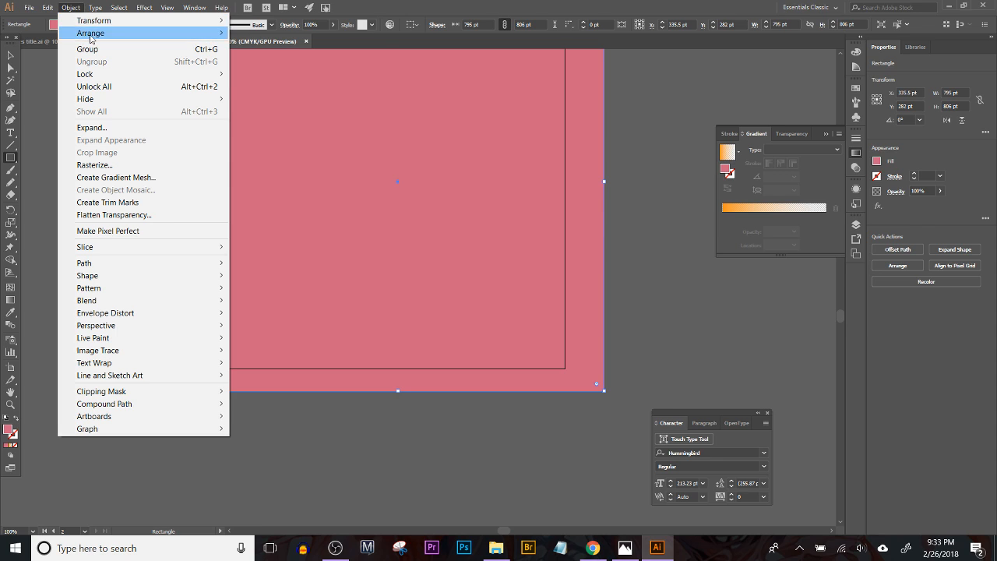
{"action": "mouse_move", "coordinate": [91, 33]}
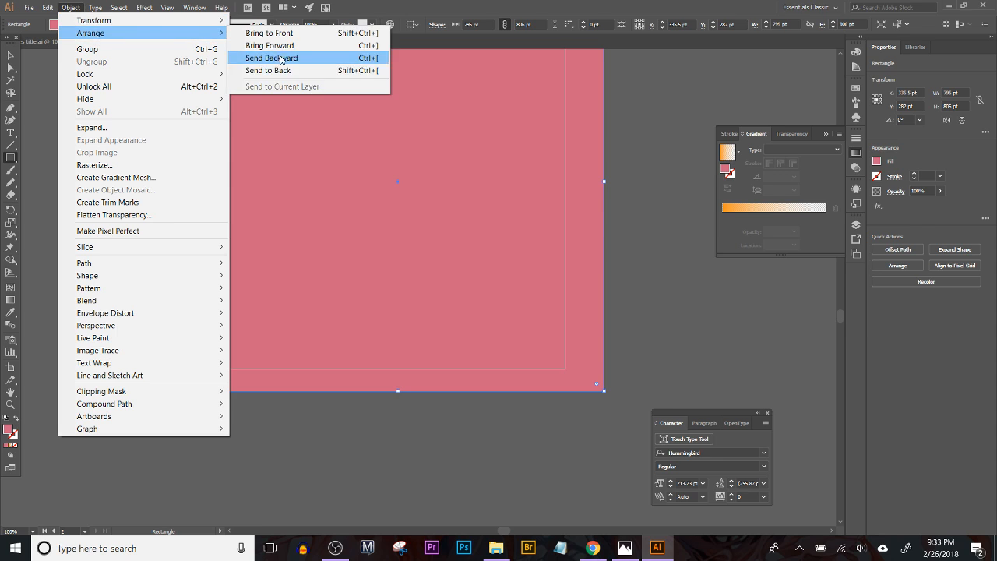
{"action": "left_click", "coordinate": [287, 70]}
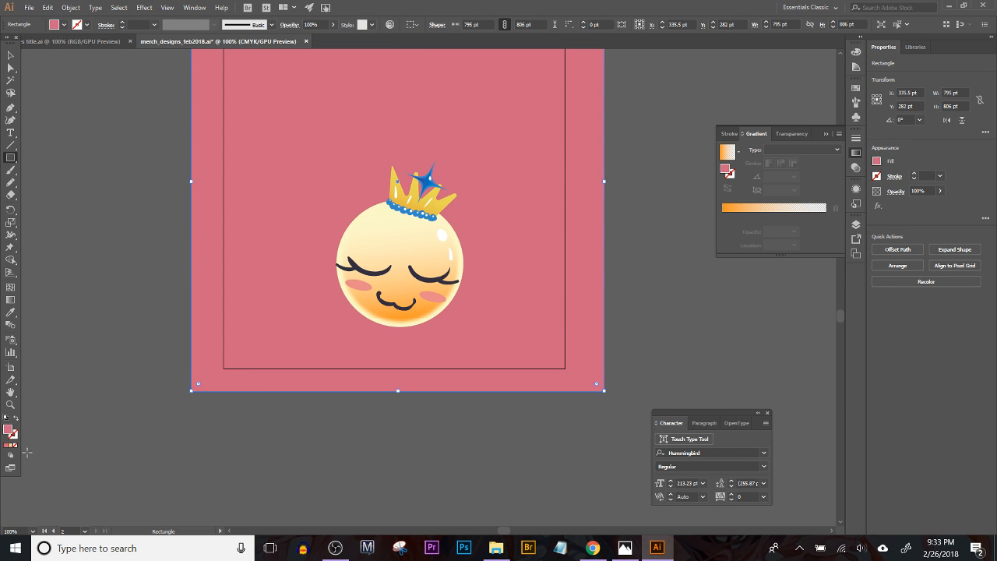
Step: Try a light warm grey fill on the background rectangle
{"action": "double_click", "coordinate": [7, 428]}
{"action": "left_click", "coordinate": [19, 95]}
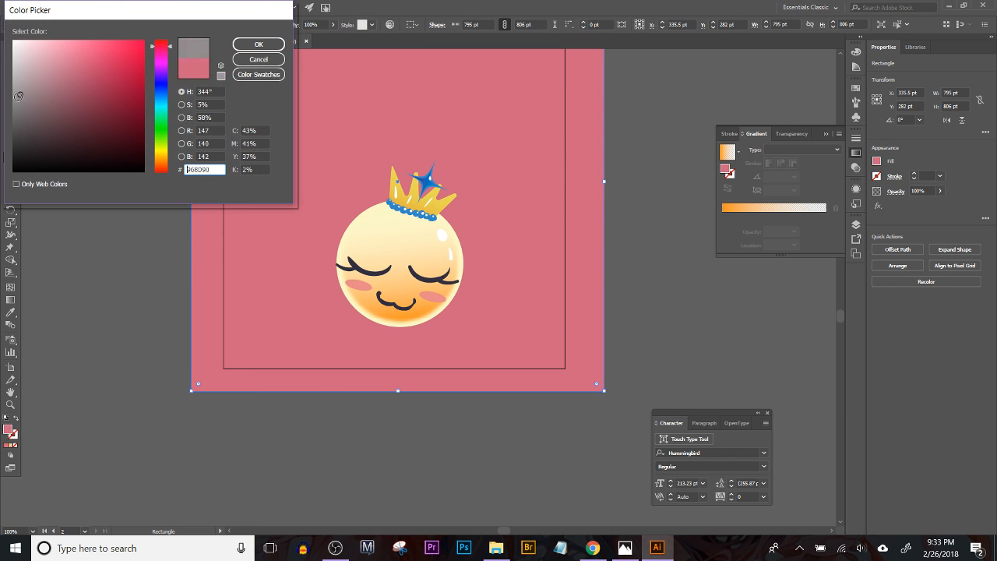
{"action": "left_click", "coordinate": [12, 107]}
{"action": "left_click_drag", "start_coordinate": [12, 108], "coordinate": [17, 81]}
{"action": "left_click", "coordinate": [257, 47]}
Step: Fill the background rectangle with the dark grey sampled from the surrounding canvas, and leave the rectangle selected
{"action": "left_click", "coordinate": [11, 312]}
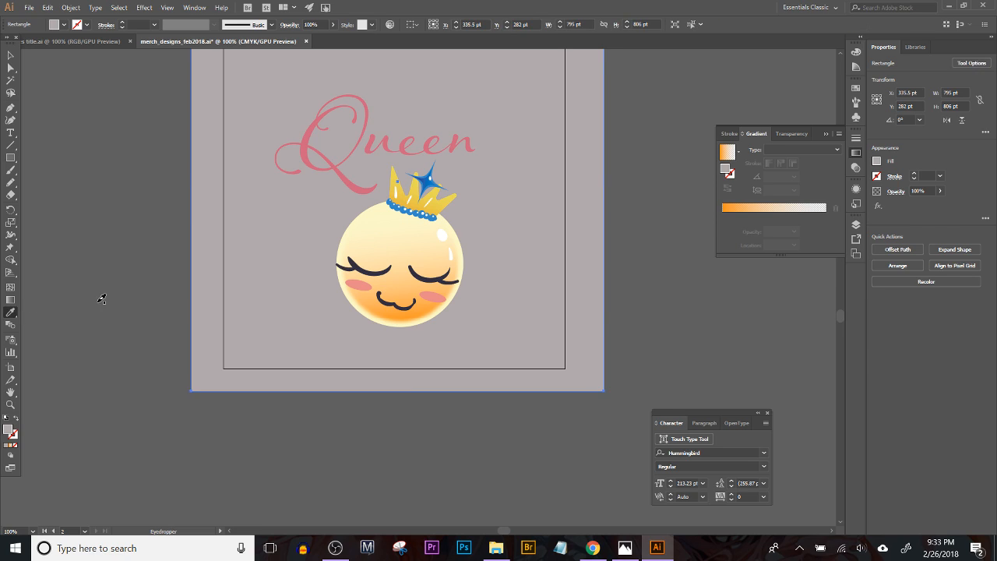
{"action": "left_click", "coordinate": [101, 299]}
{"action": "scroll", "coordinate": [169, 334], "scroll_direction": "up", "scroll_amount": 4}
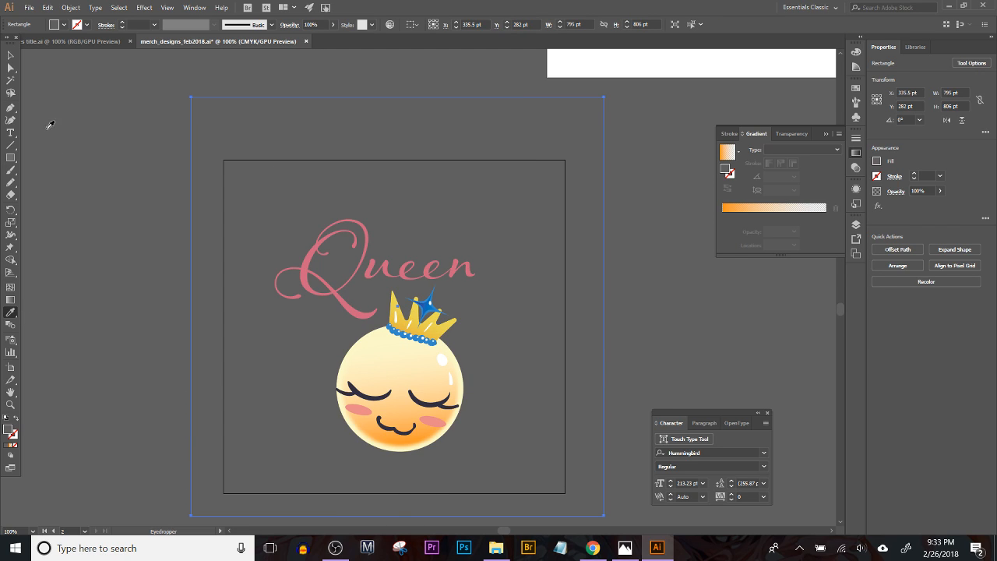
{"action": "left_click", "coordinate": [11, 55]}
{"action": "left_click", "coordinate": [49, 99]}
{"action": "left_click", "coordinate": [477, 133]}
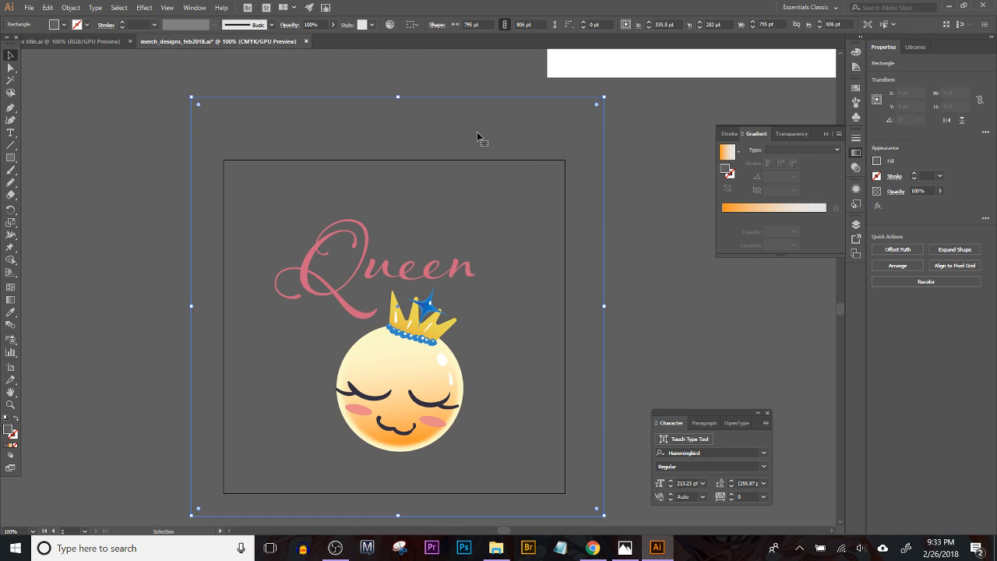
Step: Shrink the dark grey background rectangle to match the edges of Artboard 2 around the Queen artwork, and deselect it
{"action": "left_click_drag", "start_coordinate": [605, 98], "coordinate": [566, 147]}
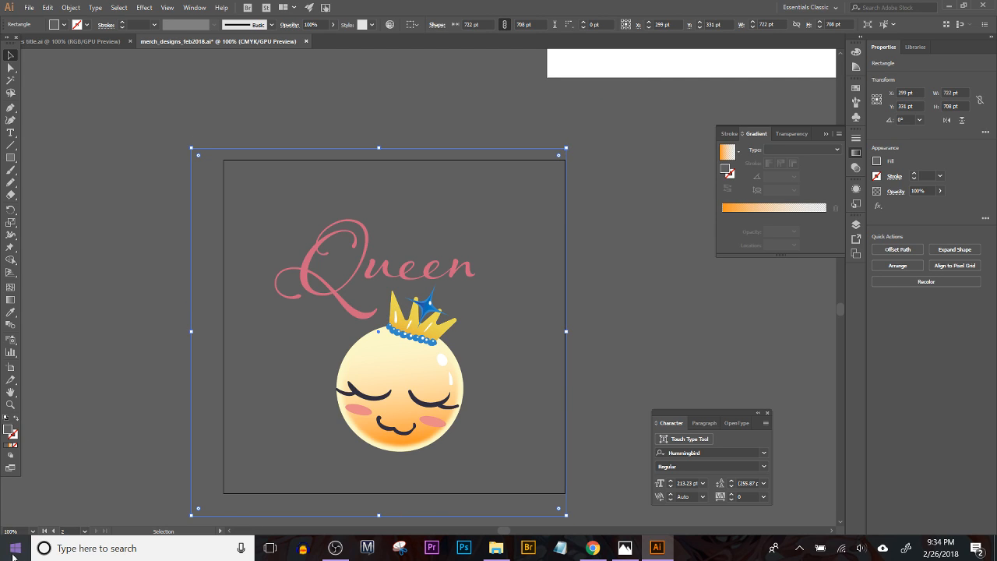
{"action": "left_click_drag", "start_coordinate": [191, 515], "coordinate": [223, 493]}
{"action": "left_click", "coordinate": [652, 301]}
{"action": "left_click_drag", "start_coordinate": [652, 299], "coordinate": [630, 278]}
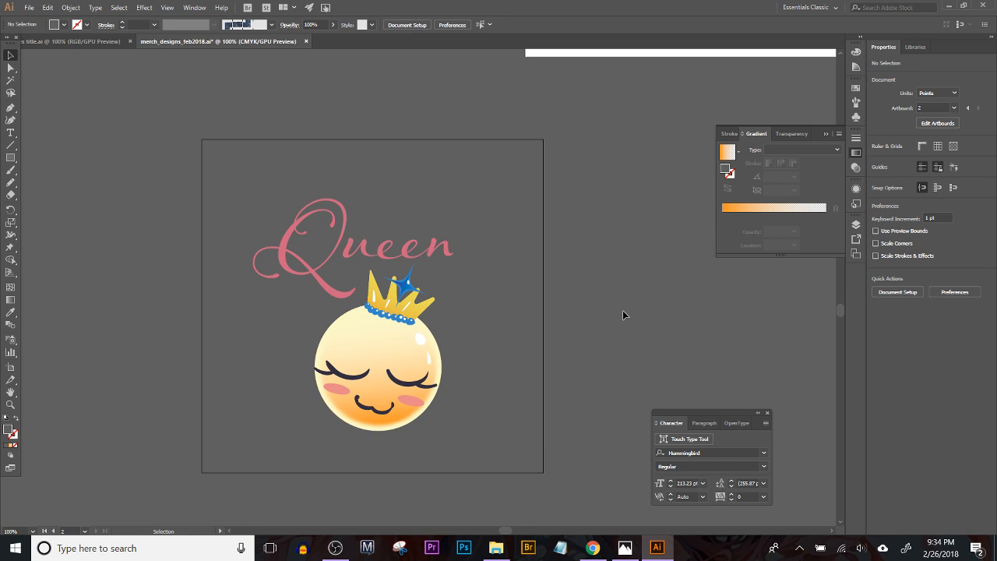
Step: Look over the Queen artboard, the eye drawings and the reference sketches together, and select the notebook sketch image
{"action": "key", "text": "ctrl+alt+0"}
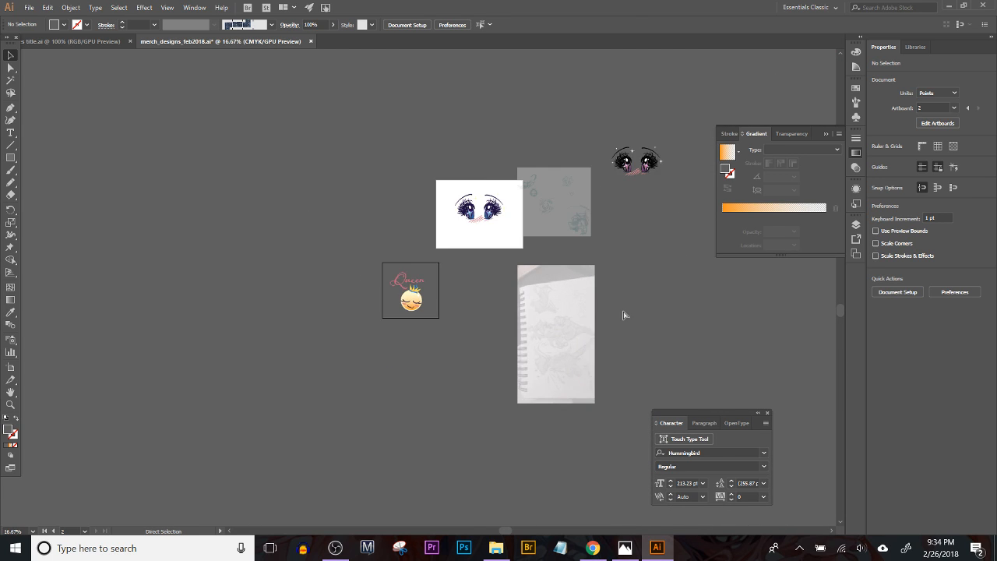
{"action": "key", "text": "ctrl+equal"}
{"action": "key", "text": "ctrl+equal"}
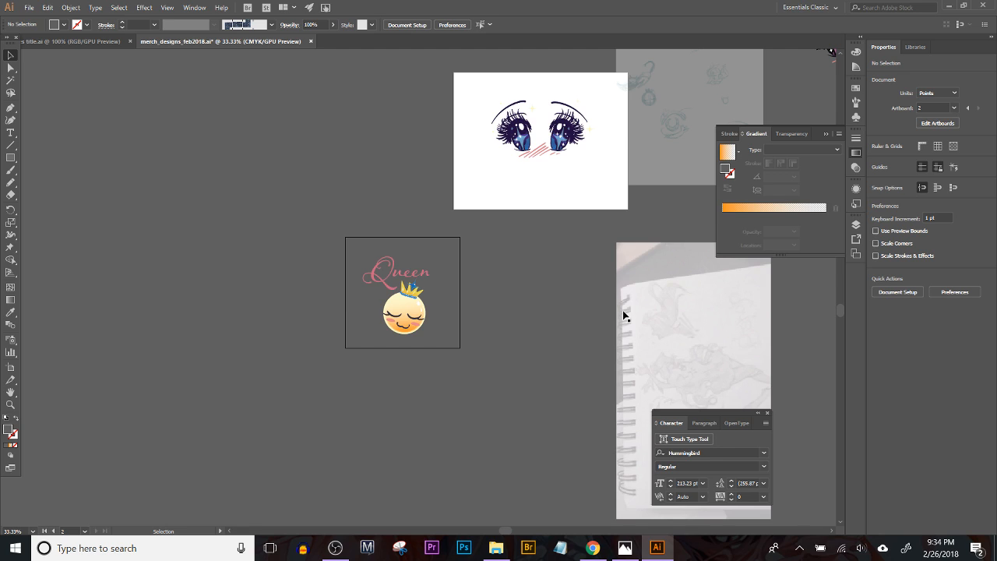
{"action": "key", "text": "space"}
{"action": "left_click_drag", "start_coordinate": [601, 261], "coordinate": [356, 381]}
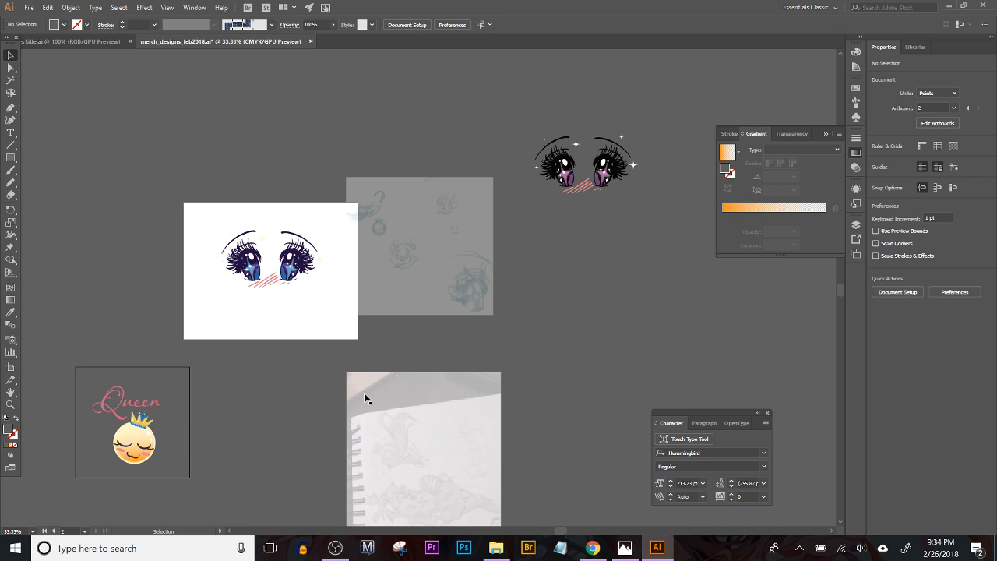
{"action": "right_click", "coordinate": [365, 397]}
{"action": "left_click", "coordinate": [500, 433]}
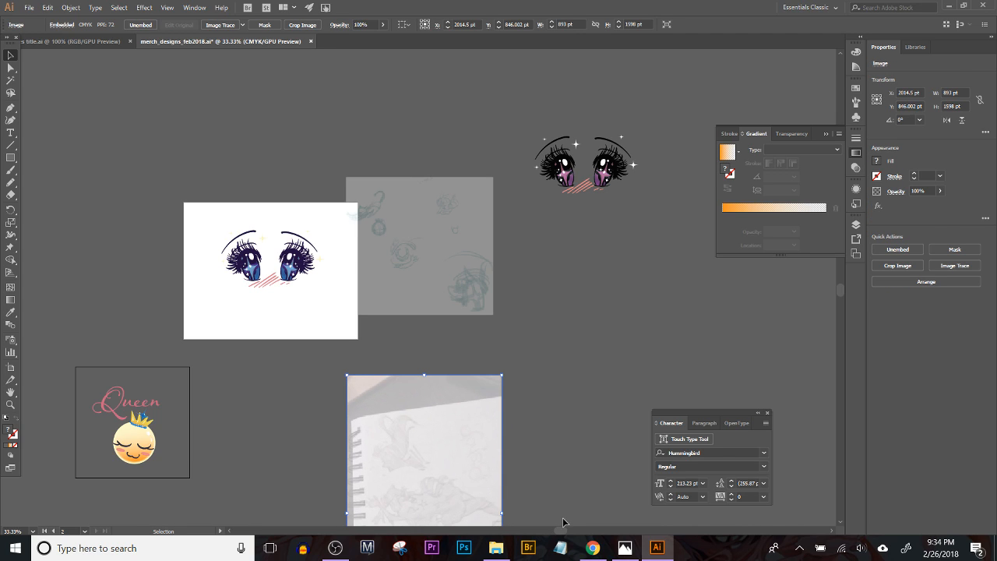
{"action": "mouse_move", "coordinate": [602, 548]}
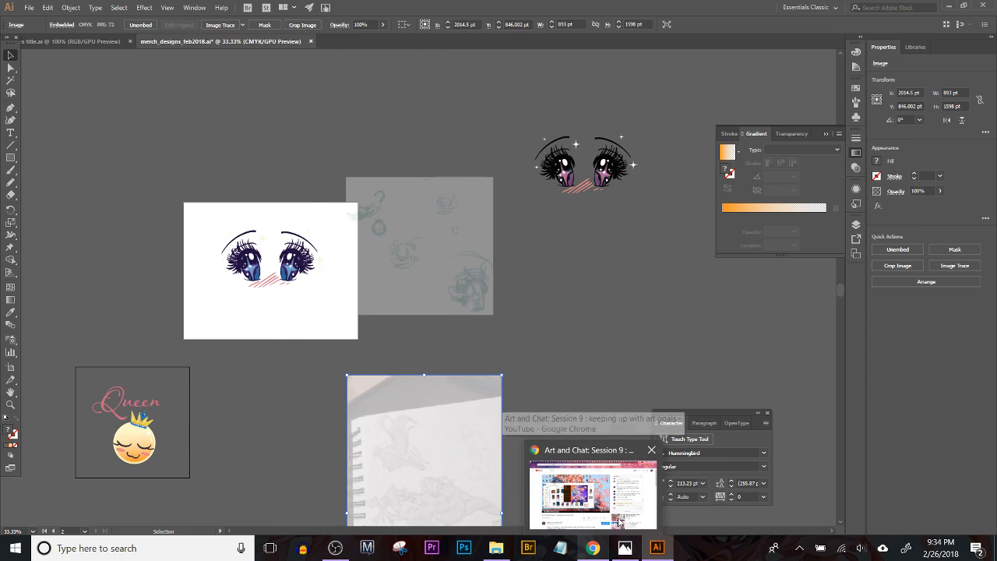